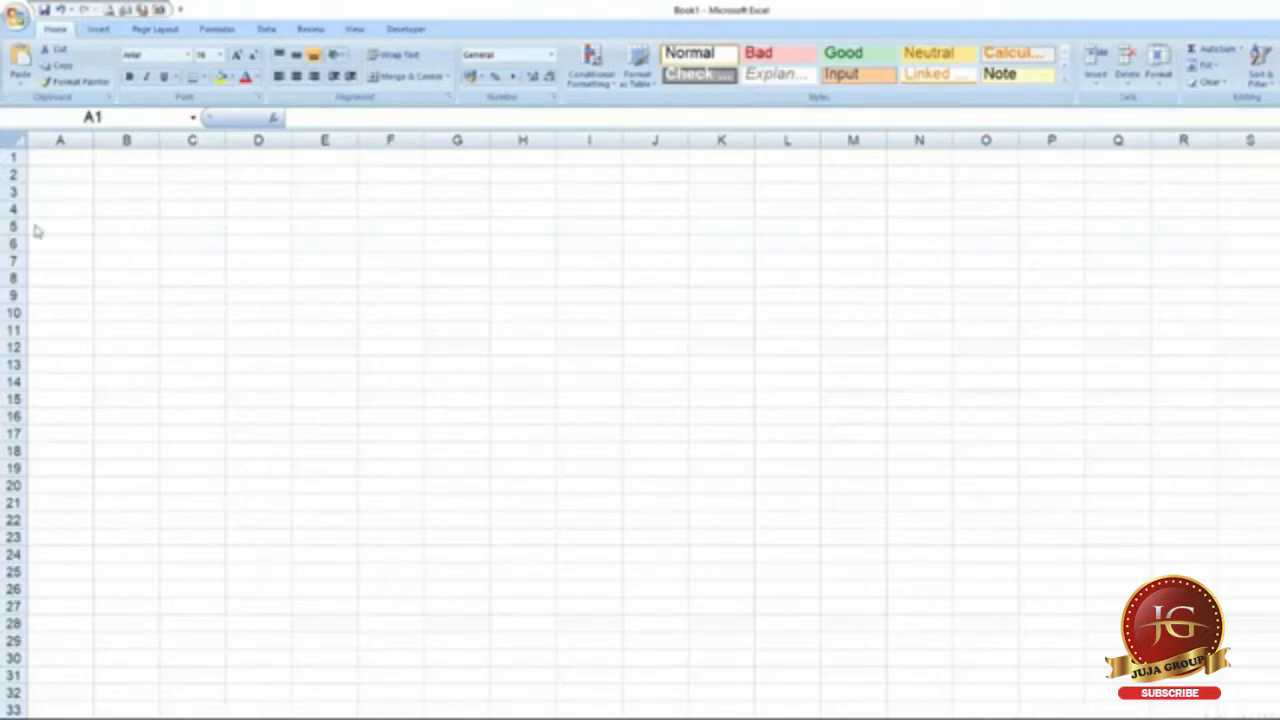
Highlight whole columns one at a time, including A, B, C and E, followed by whole rows 2, 10 and 6.
{"action": "left_click", "coordinate": [320, 140]}
{"action": "left_click", "coordinate": [60, 140]}
{"action": "left_click", "coordinate": [138, 140]}
{"action": "left_click", "coordinate": [192, 140]}
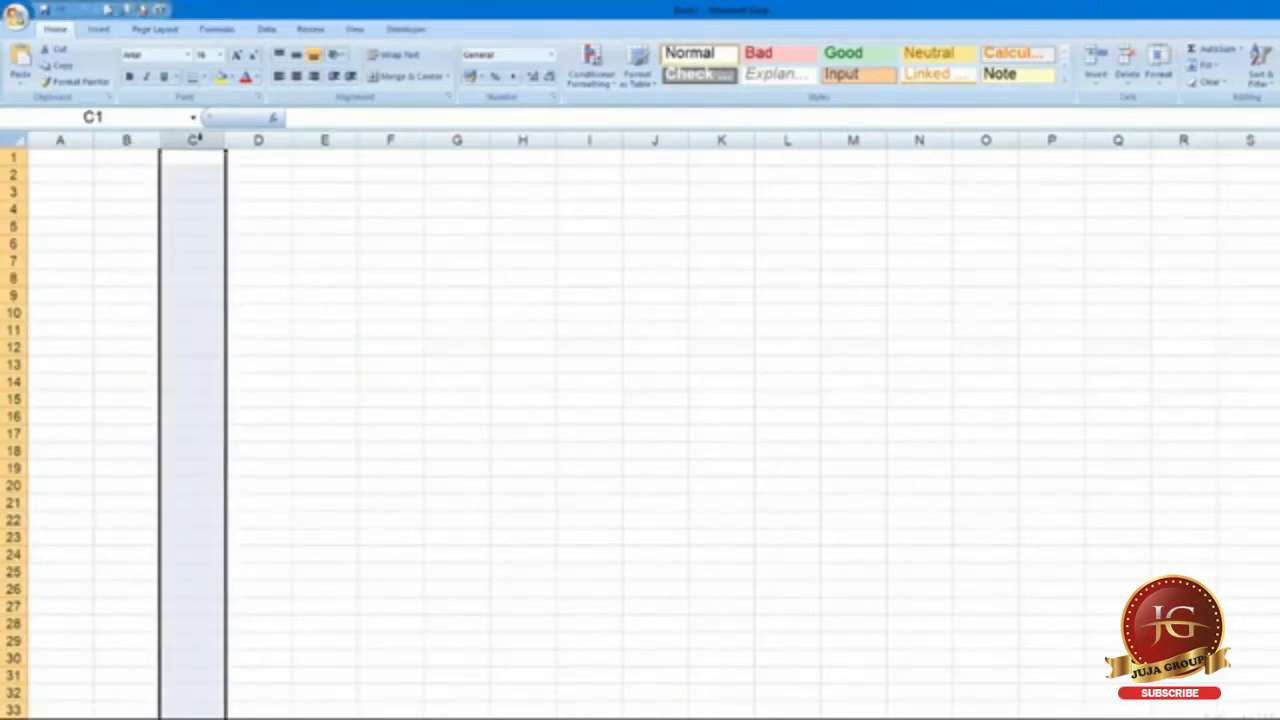
{"action": "left_click", "coordinate": [324, 140]}
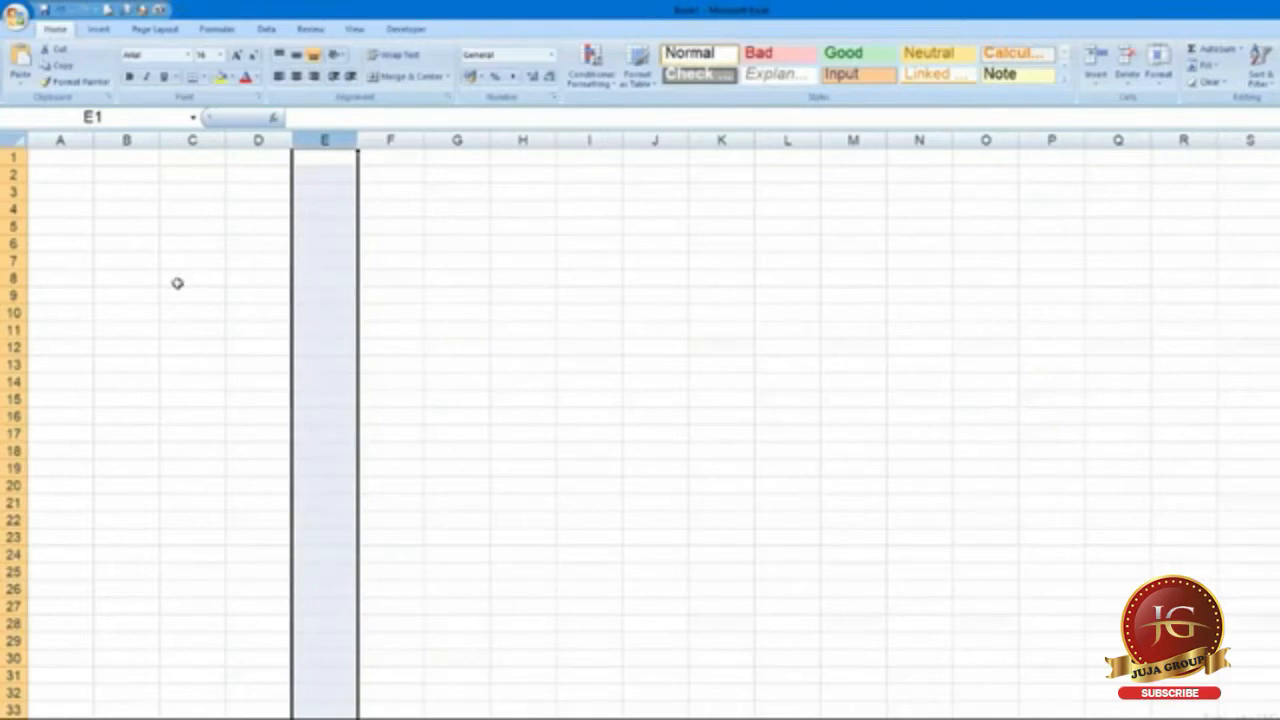
{"action": "left_click", "coordinate": [14, 175]}
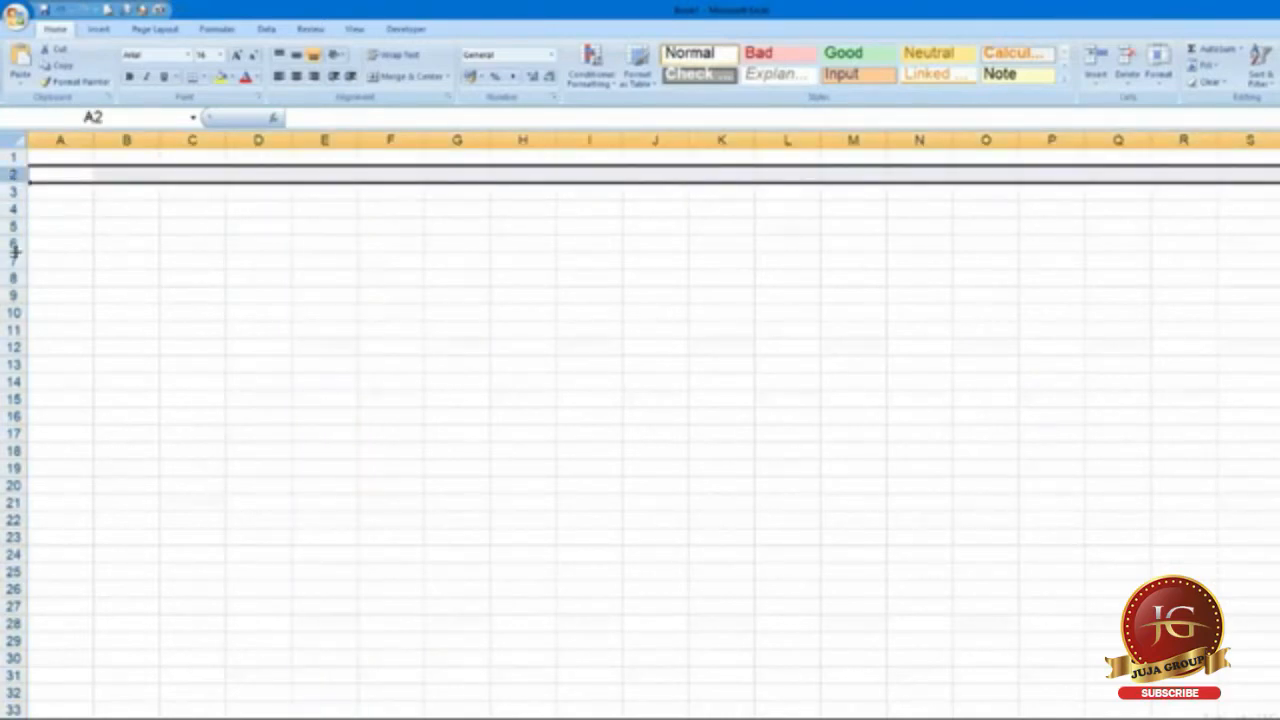
{"action": "left_click", "coordinate": [13, 312]}
{"action": "left_click", "coordinate": [11, 243]}
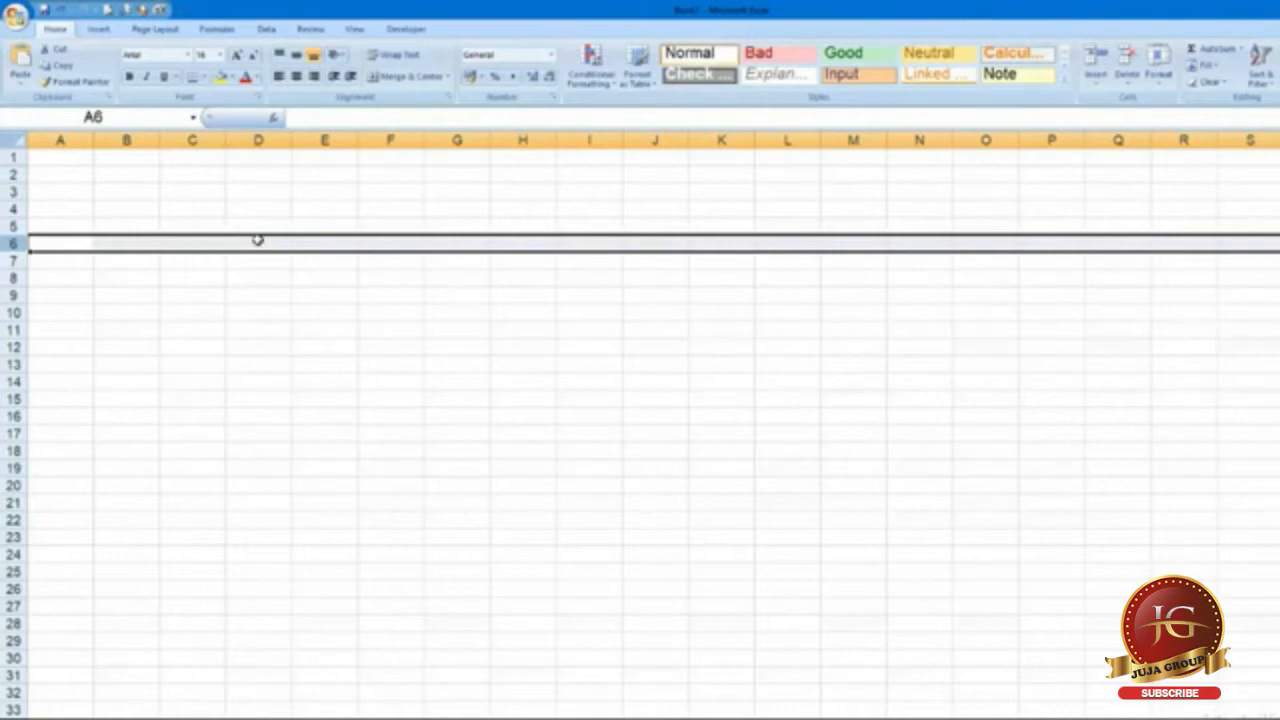
Highlight column D and row 5 in turn, and select cell D5 where they cross.
{"action": "left_click", "coordinate": [256, 140]}
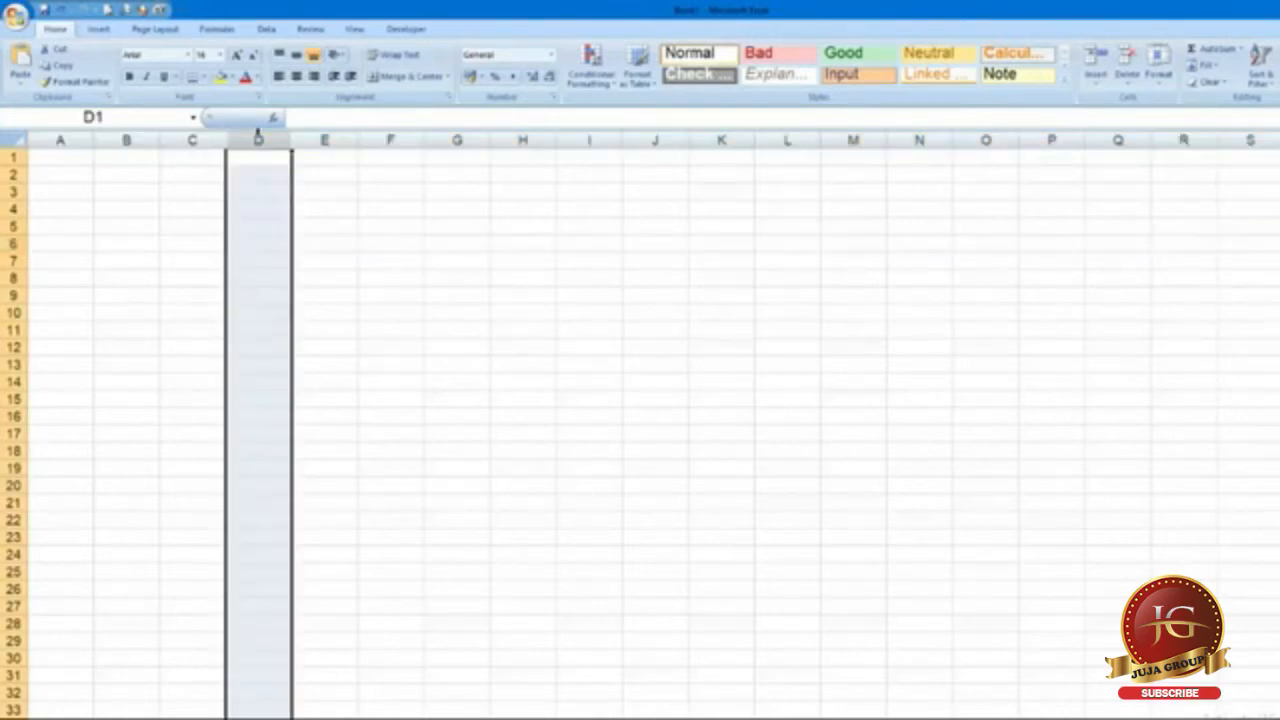
{"action": "left_click", "coordinate": [12, 225]}
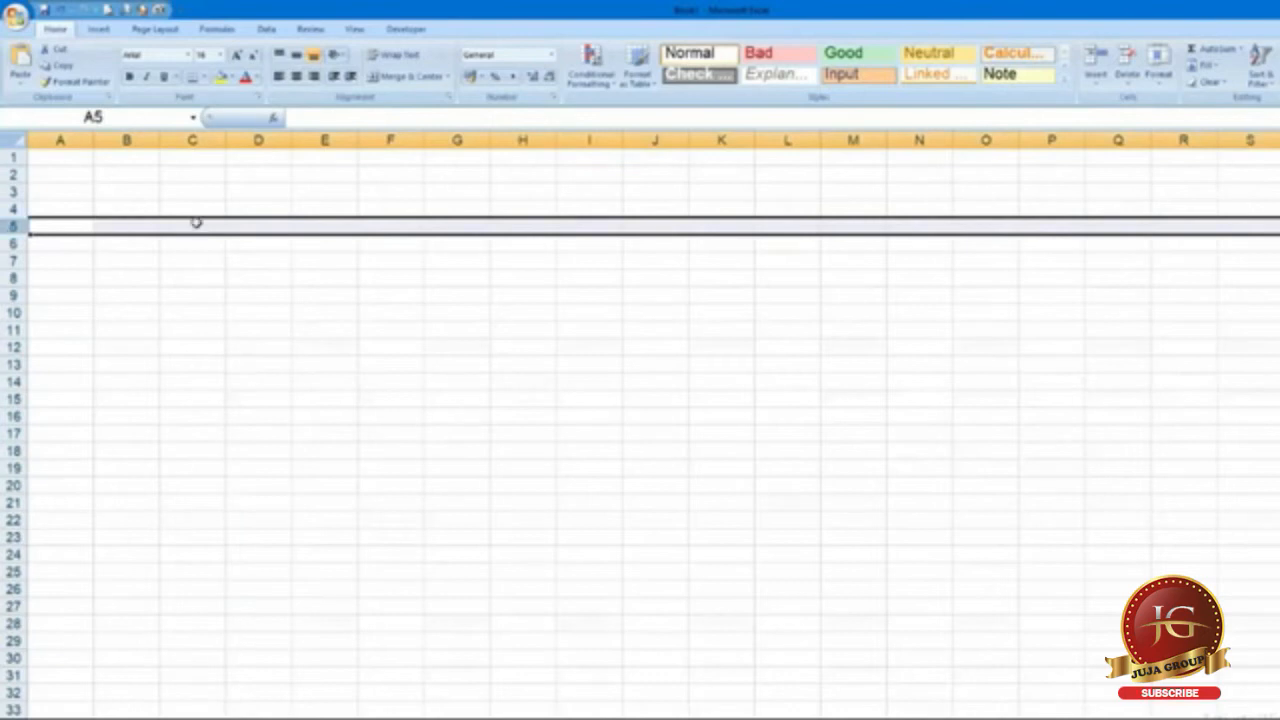
{"action": "left_click", "coordinate": [259, 223]}
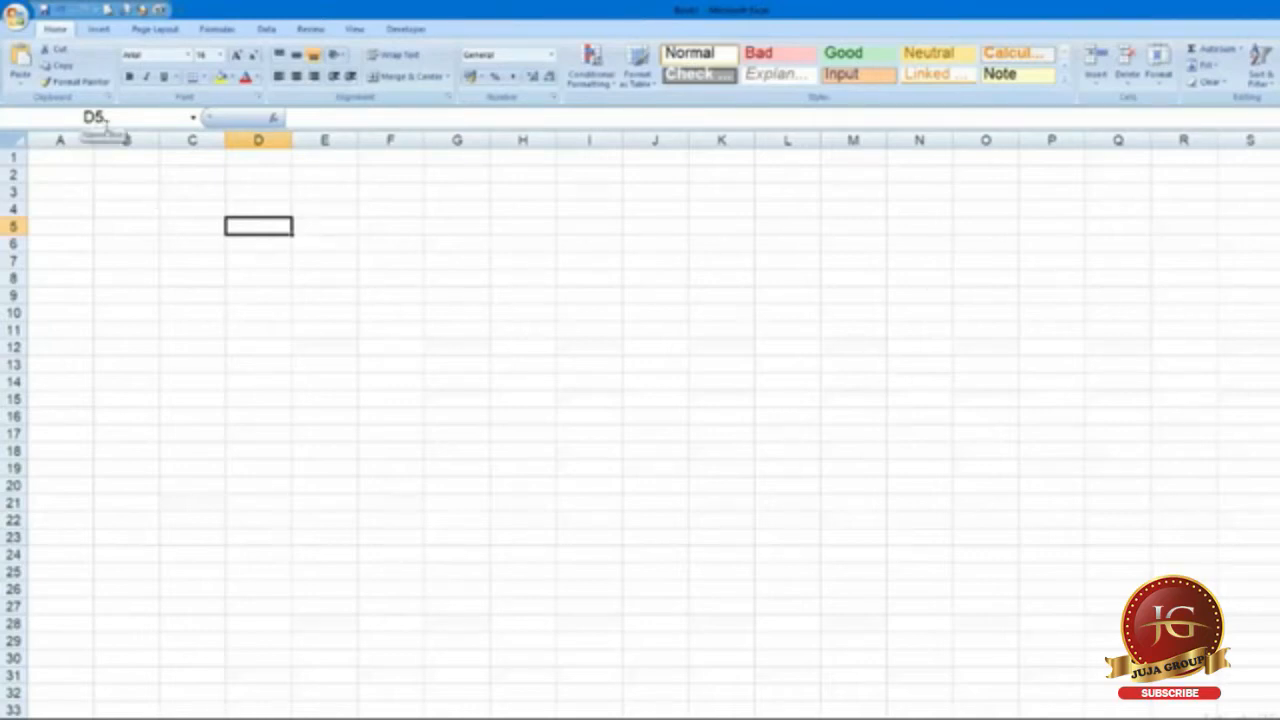
Select cells C5, E3, A1, C4, F6 and D7 one after another to examine how each cell is addressed.
{"action": "left_click", "coordinate": [201, 225]}
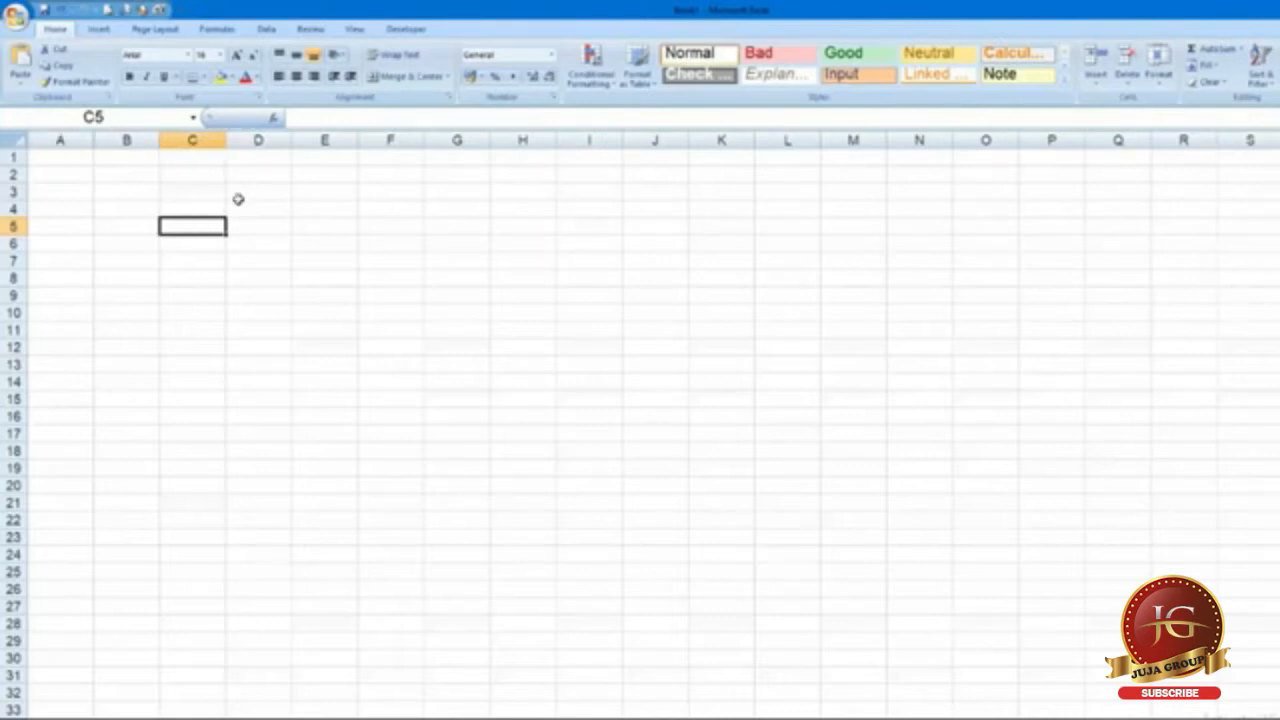
{"action": "left_click", "coordinate": [337, 190]}
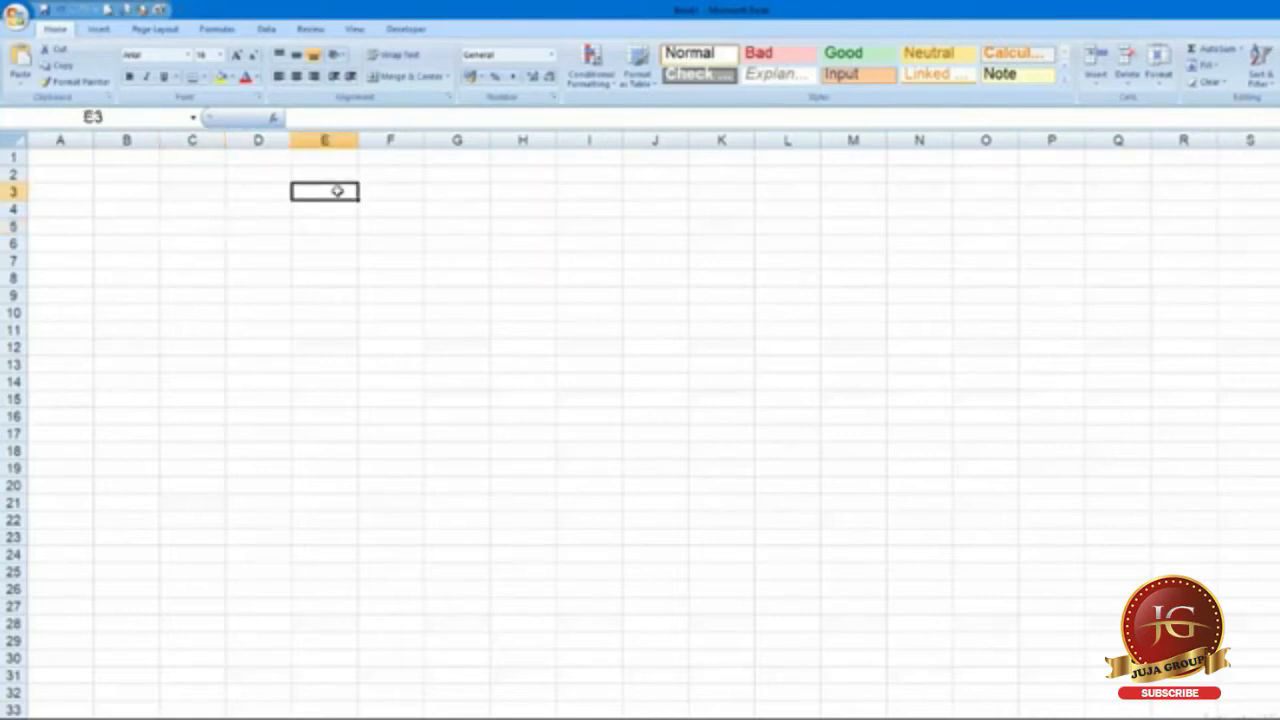
{"action": "key", "text": "ctrl+Home"}
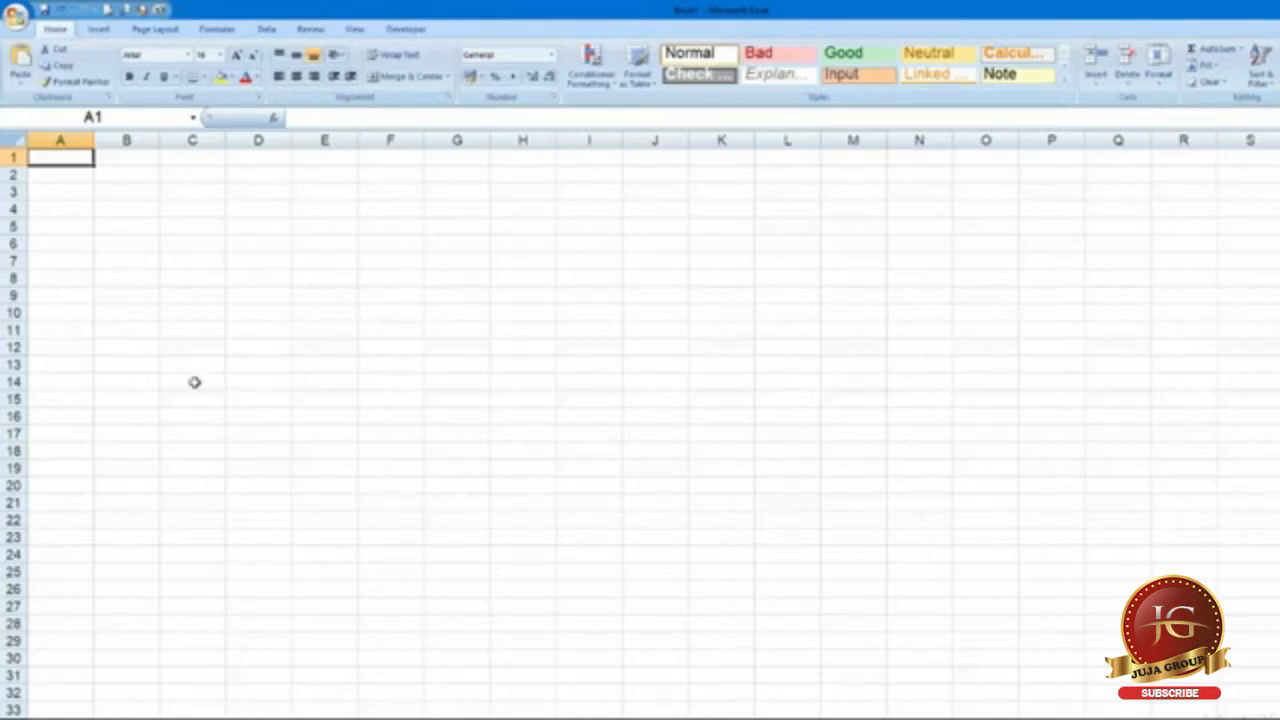
{"action": "left_click", "coordinate": [185, 210]}
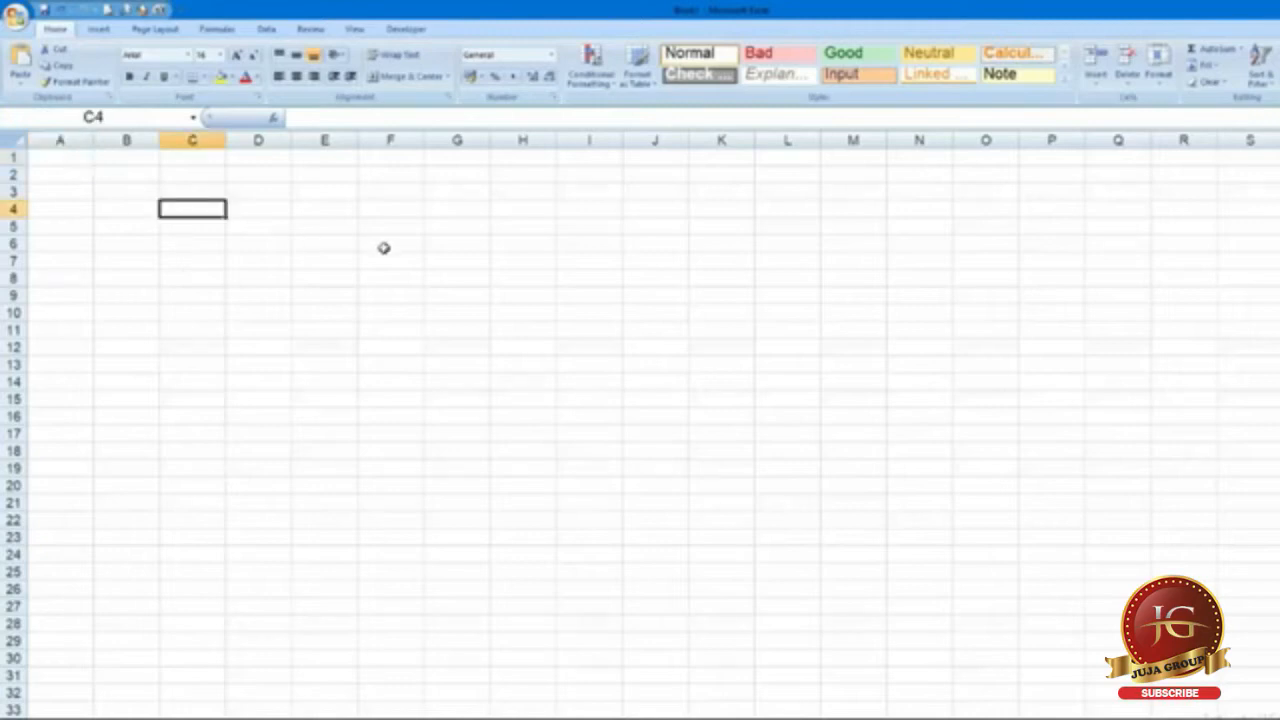
{"action": "left_click", "coordinate": [383, 248]}
{"action": "left_click", "coordinate": [279, 258]}
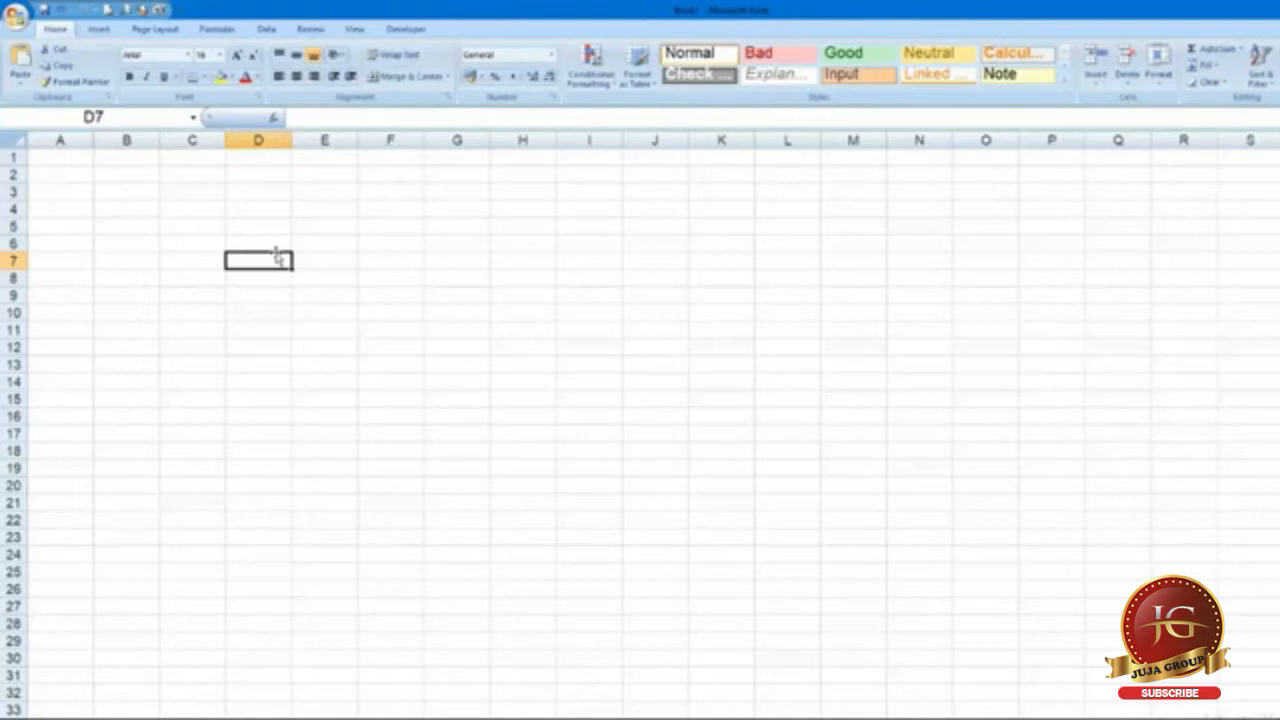
Activate the formula bar for A1, and try entering 1254 in cell B2 before discarding the entry.
{"action": "left_click", "coordinate": [74, 160]}
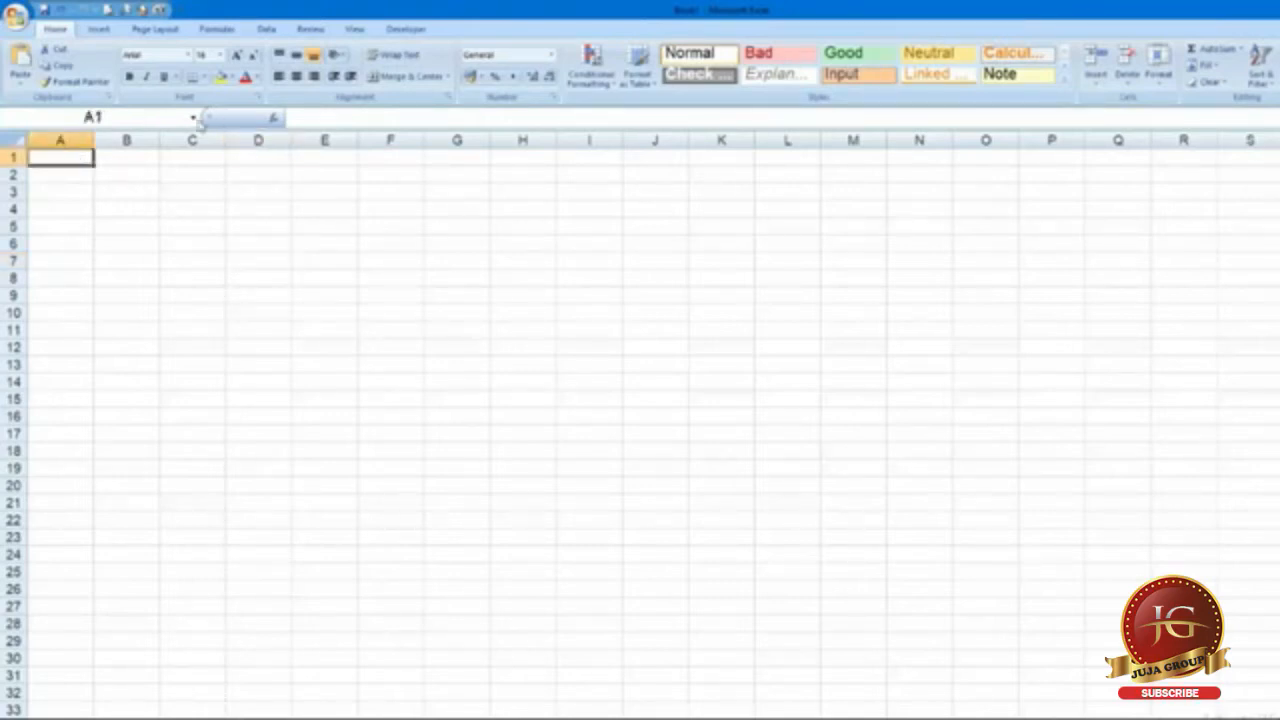
{"action": "left_click", "coordinate": [330, 118]}
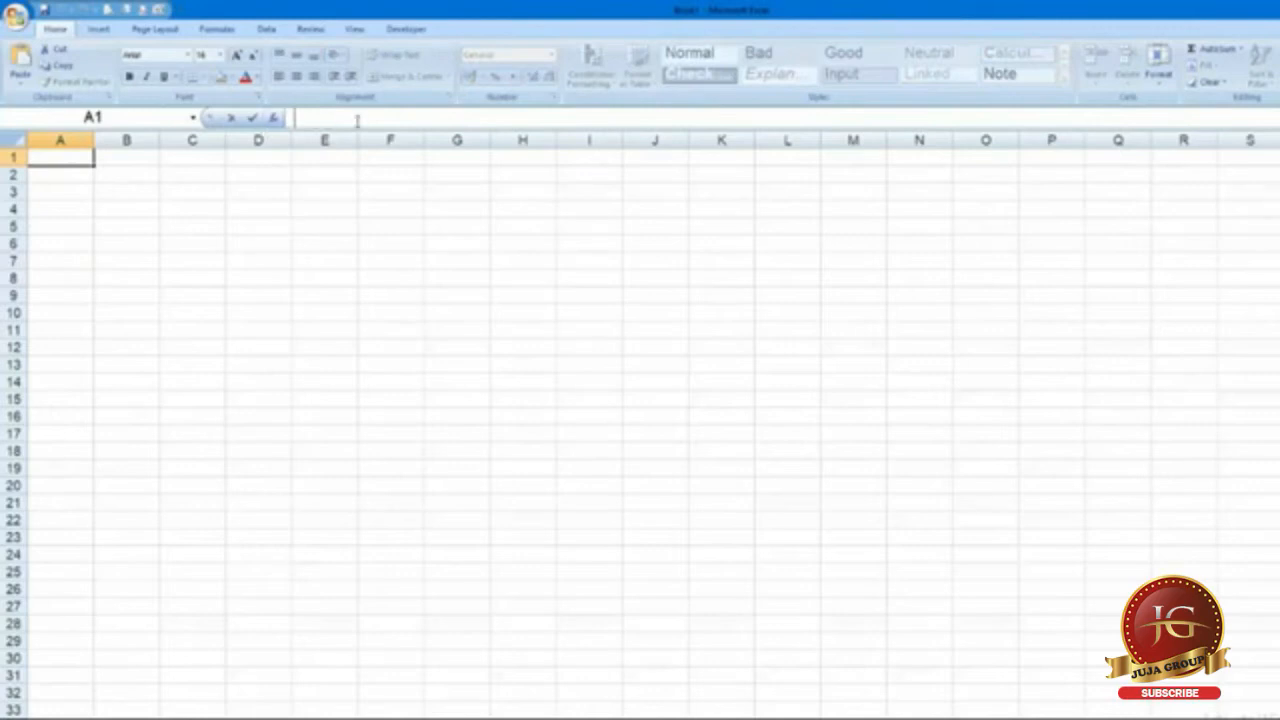
{"action": "left_click", "coordinate": [112, 178]}
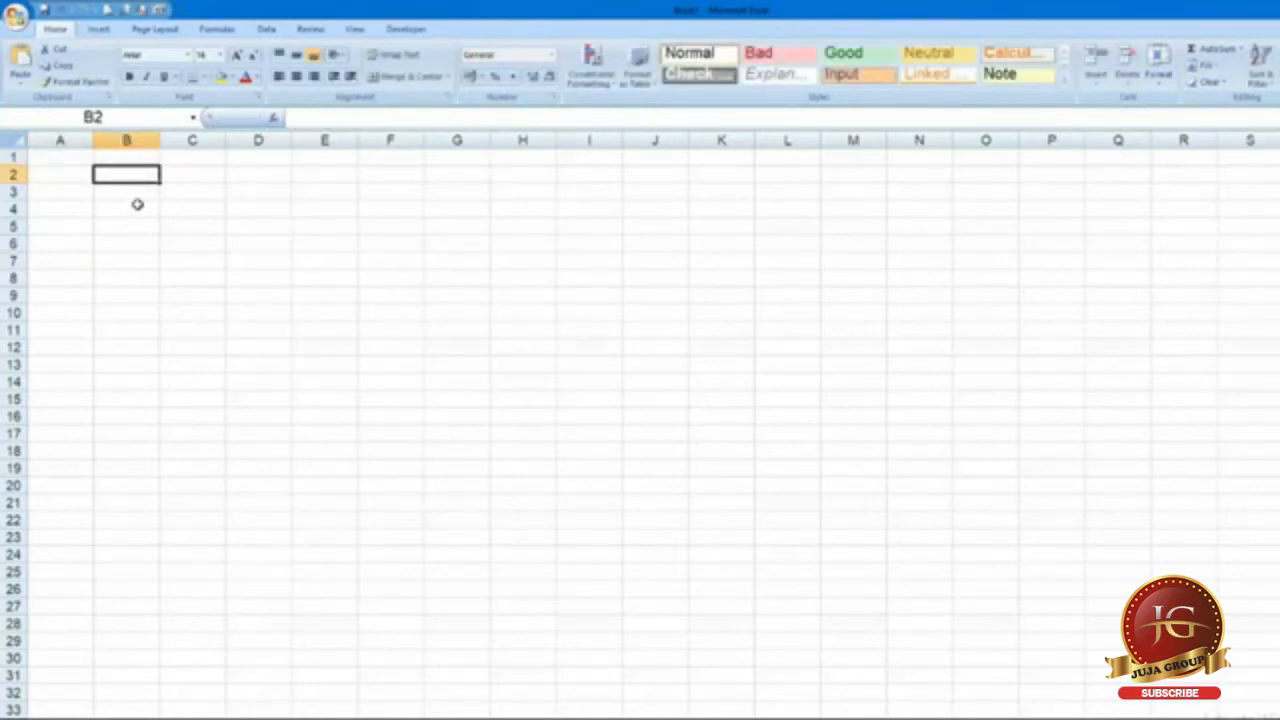
{"action": "type", "text": "1254"}
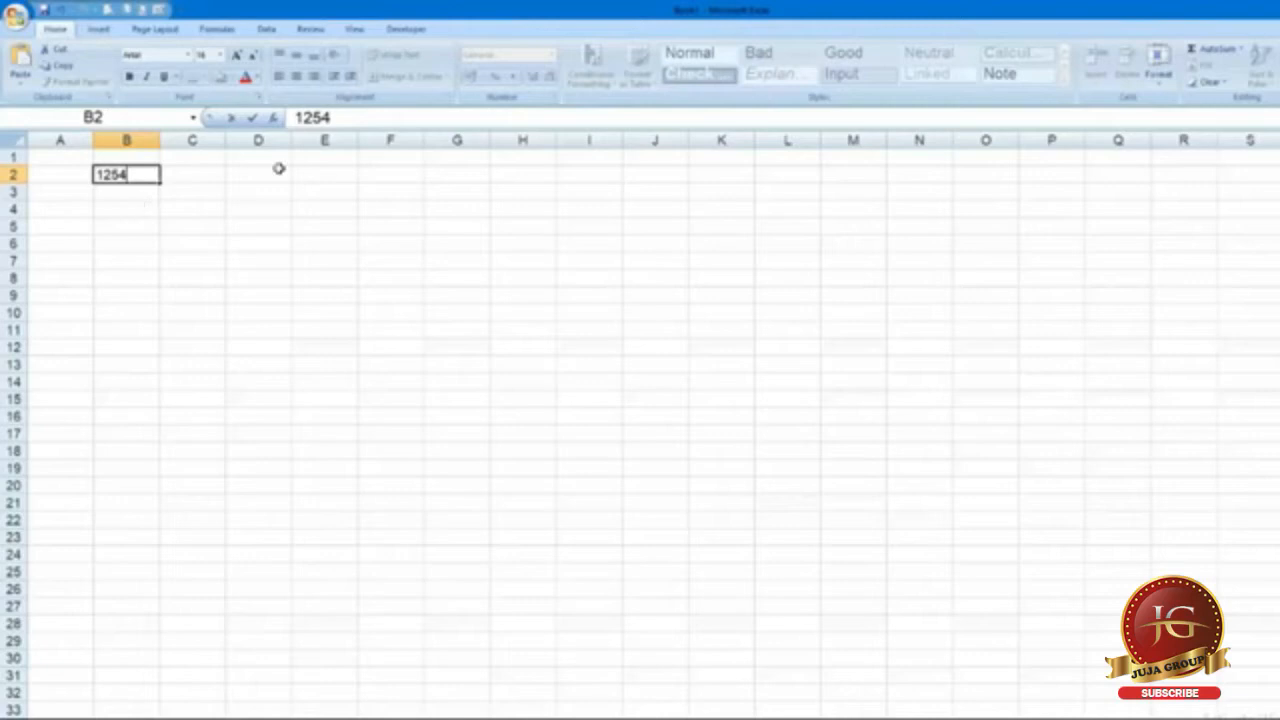
{"action": "key", "text": "Escape"}
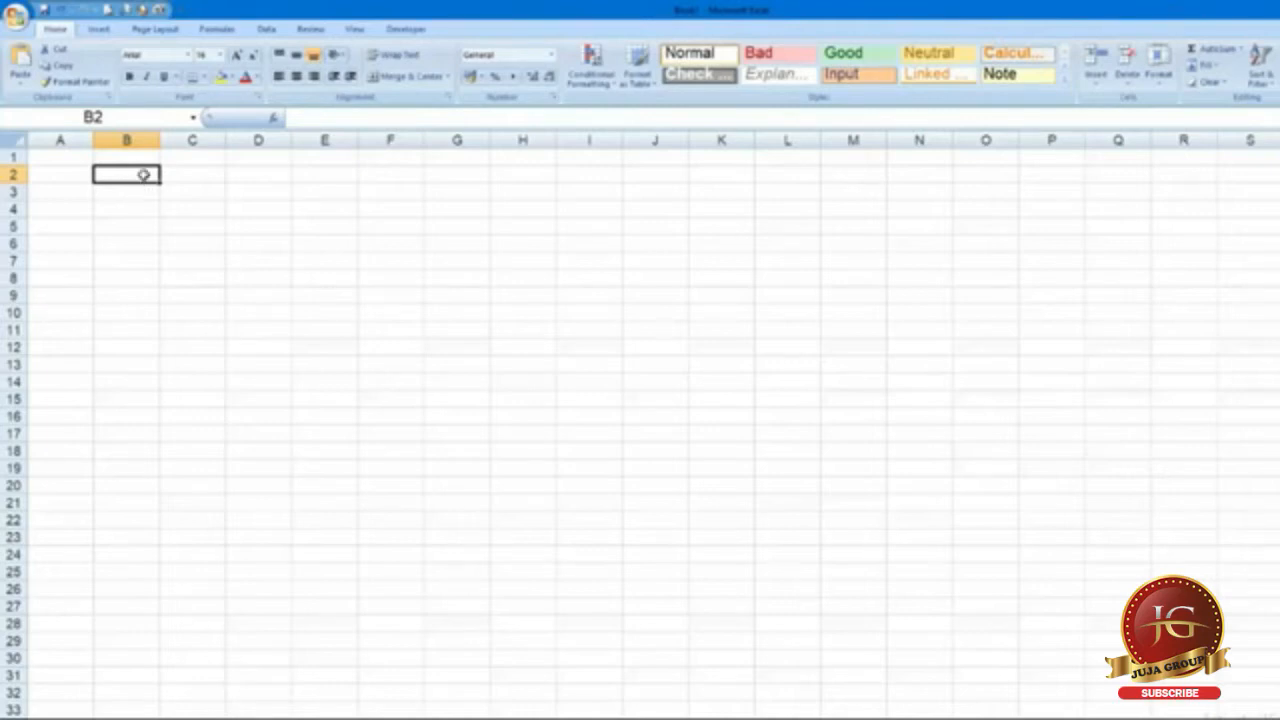
{"action": "left_click", "coordinate": [335, 117]}
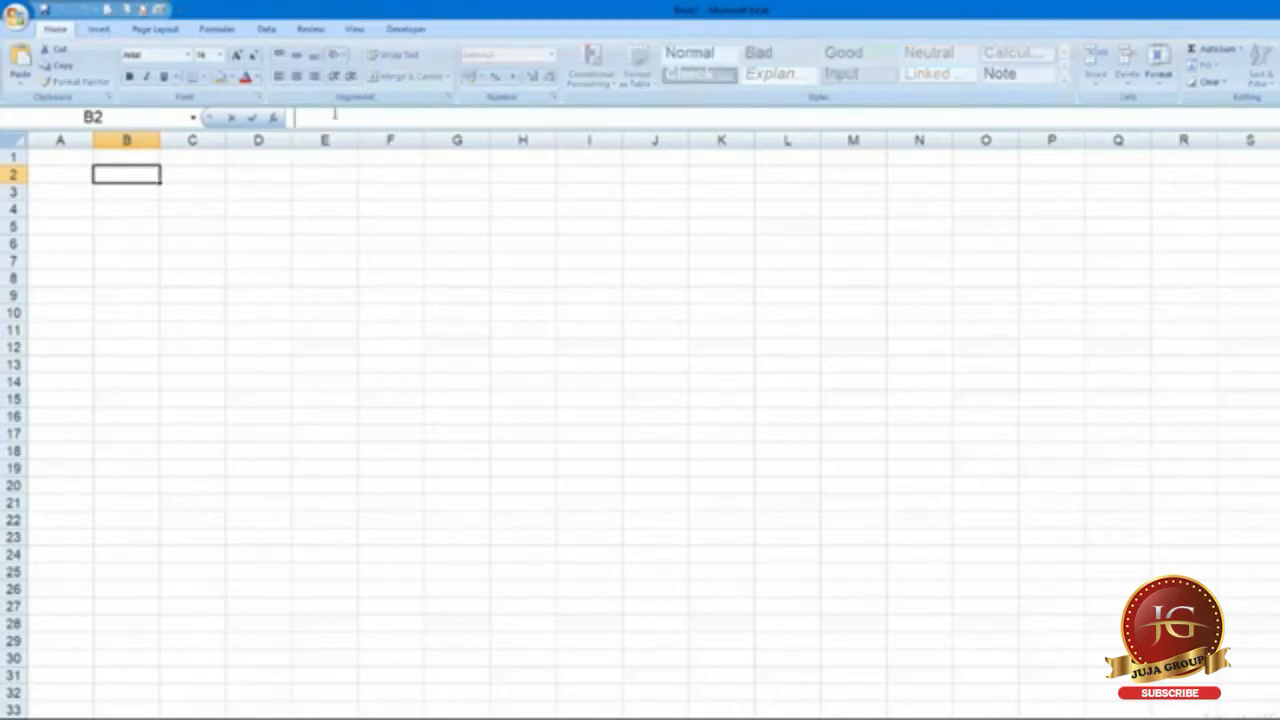
Enter 25 in cells C1 and C2, and add them in C3 with the formula =C1+C2.
{"action": "left_click", "coordinate": [195, 157]}
{"action": "type", "text": "25"}
{"action": "key", "text": "Return"}
{"action": "type", "text": "25"}
{"action": "key", "text": "Return"}
{"action": "type", "text": "=C1+C2"}
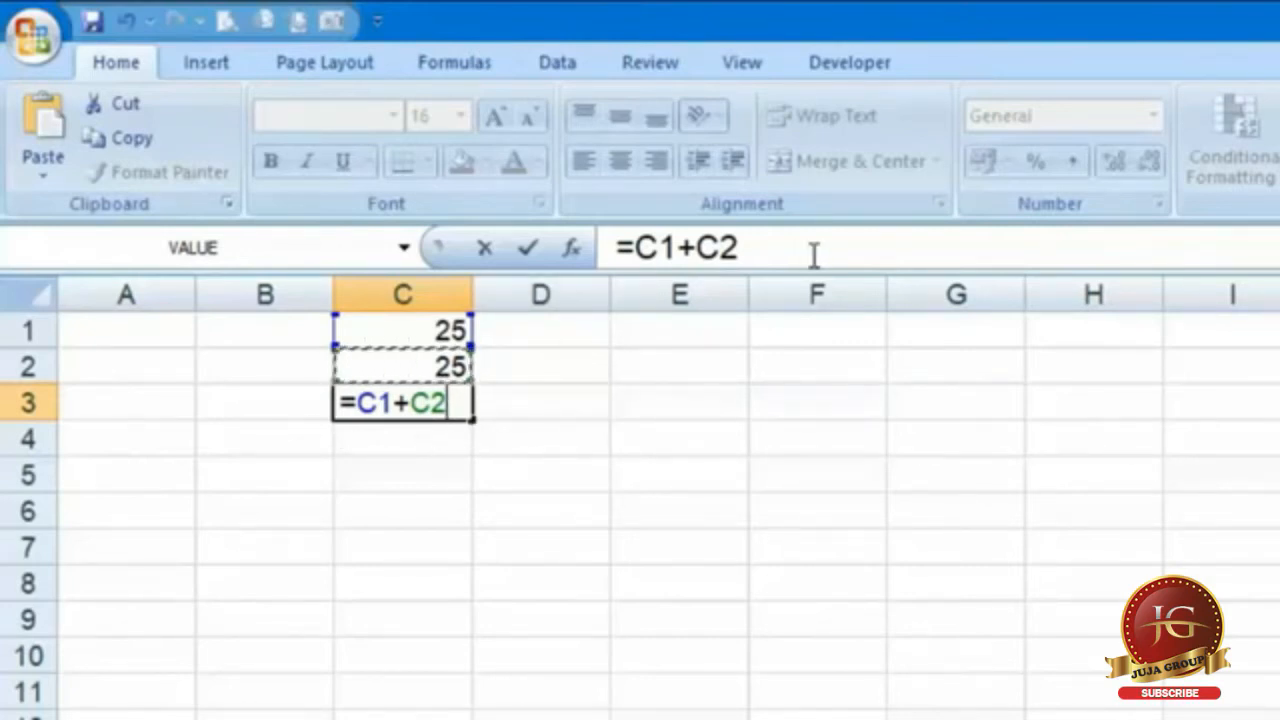
{"action": "key", "text": "Return"}
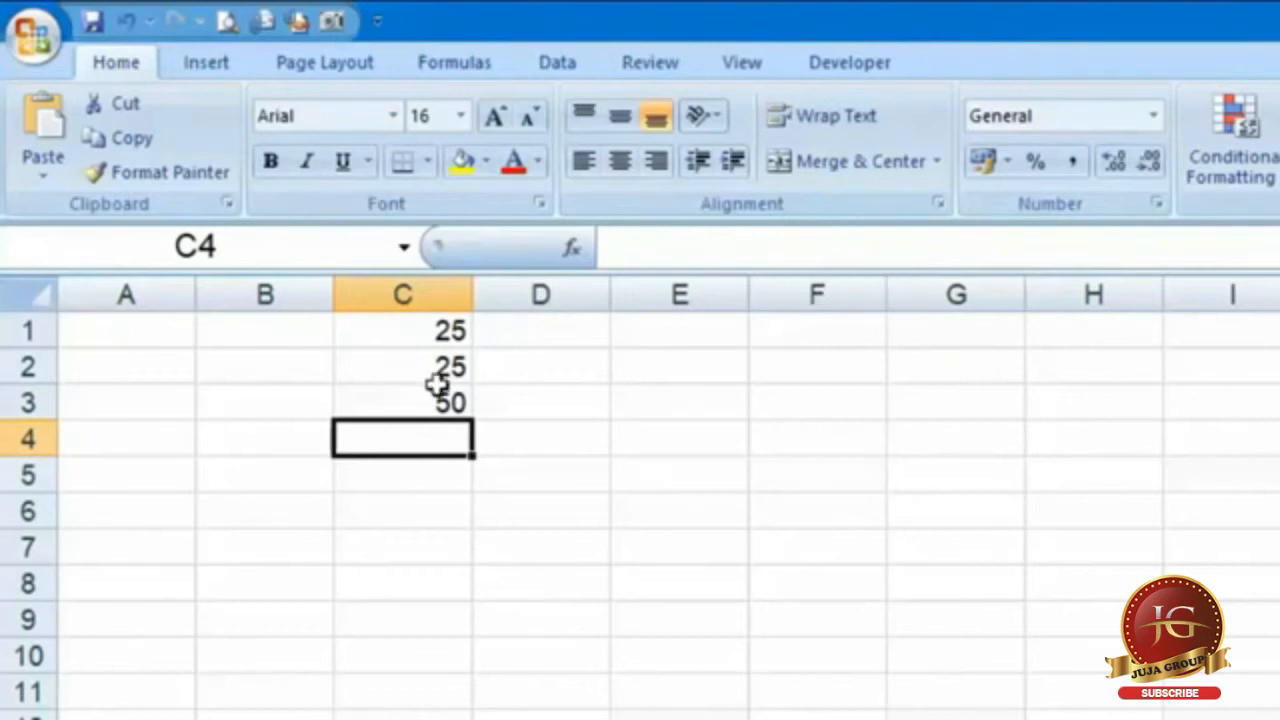
Try widening column C and making row 3 taller, and undo the resizing.
{"action": "left_click", "coordinate": [356, 398]}
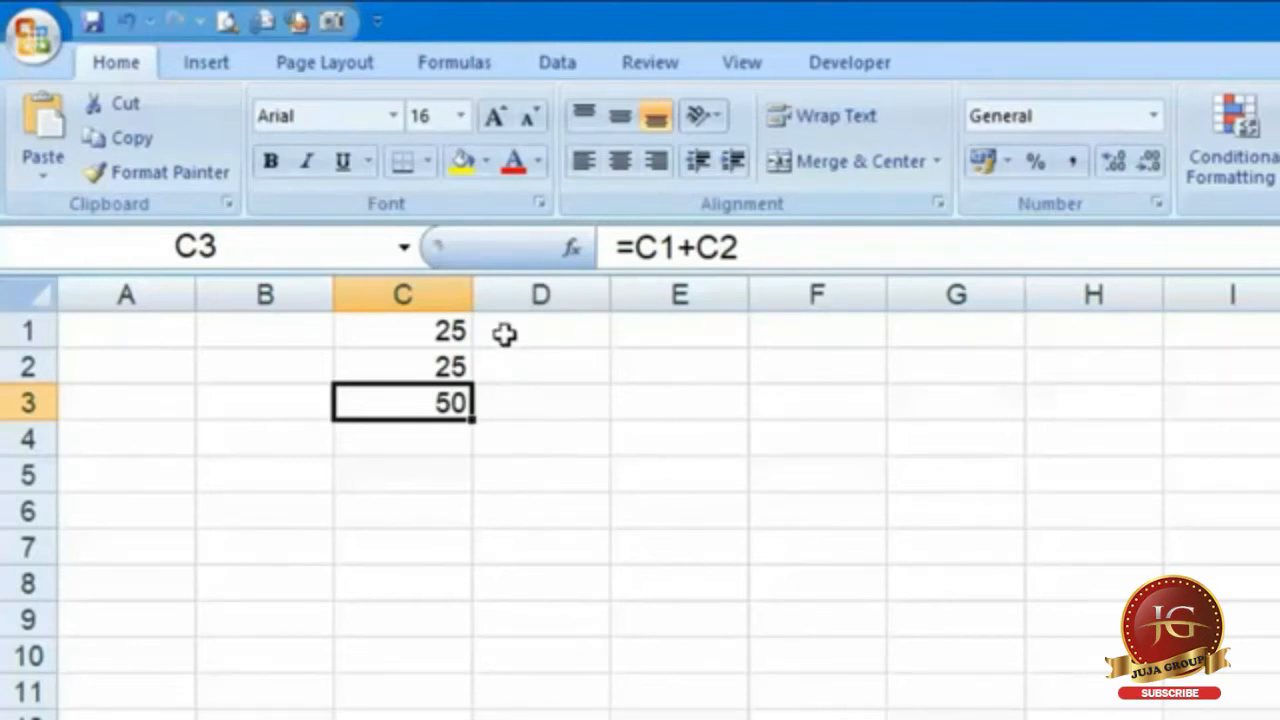
{"action": "left_click_drag", "start_coordinate": [466, 292], "coordinate": [595, 298]}
{"action": "left_click_drag", "start_coordinate": [43, 420], "coordinate": [40, 478]}
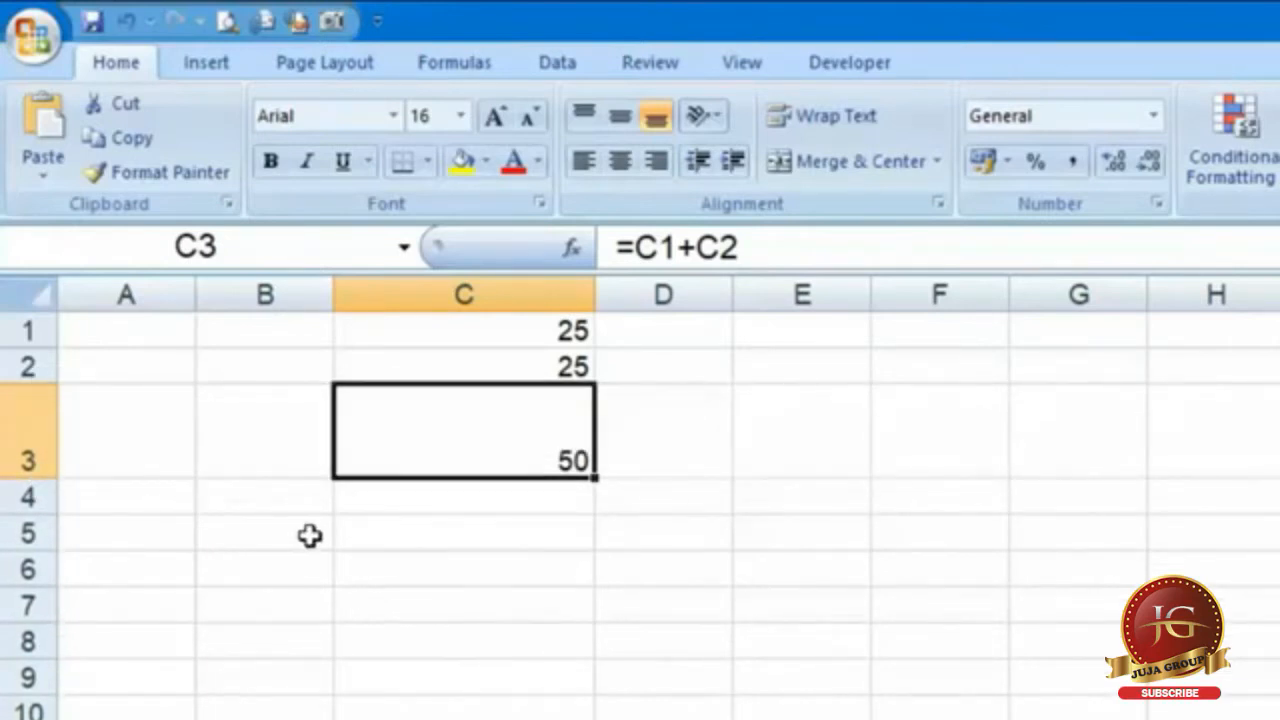
{"action": "key", "text": "ctrl+z"}
Resize columns A through G together to one uniform width, slightly narrower than the default columns, and deselect them.
{"action": "left_click_drag", "start_coordinate": [144, 273], "coordinate": [1040, 285]}
{"action": "left_click_drag", "start_coordinate": [736, 295], "coordinate": [803, 294]}
{"action": "left_click_drag", "start_coordinate": [889, 306], "coordinate": [743, 306]}
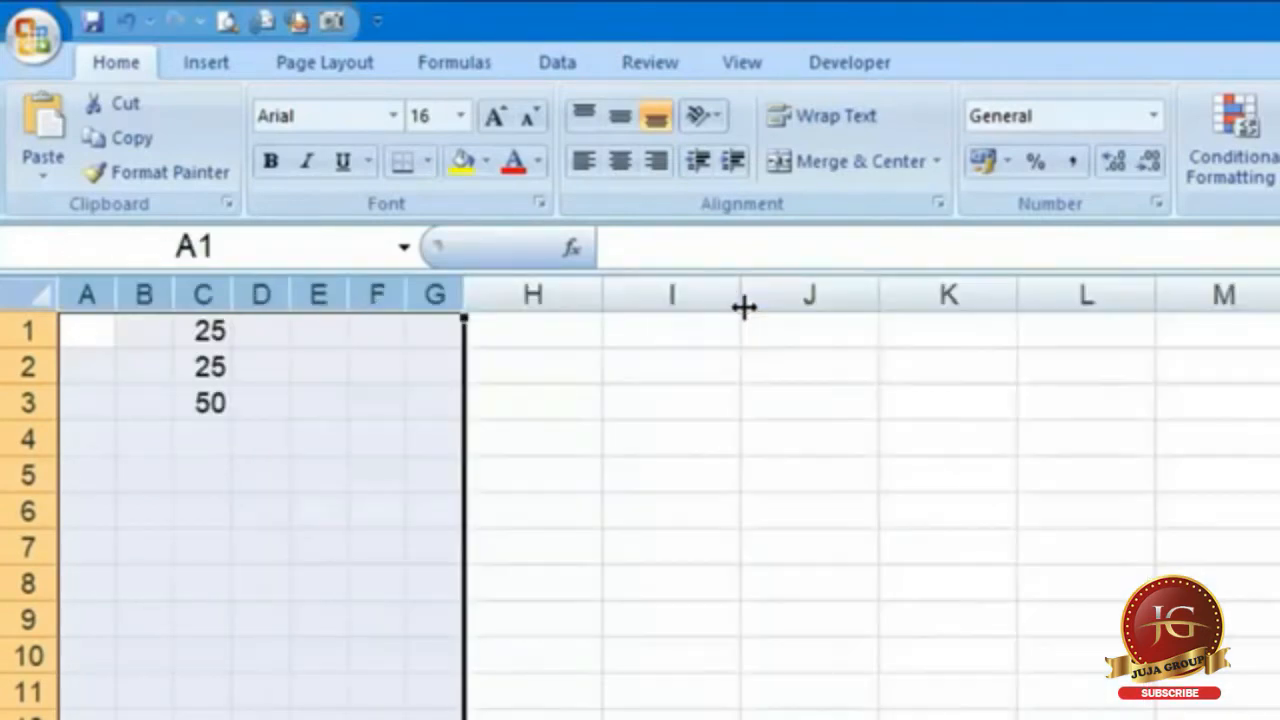
{"action": "left_click_drag", "start_coordinate": [396, 306], "coordinate": [468, 306]}
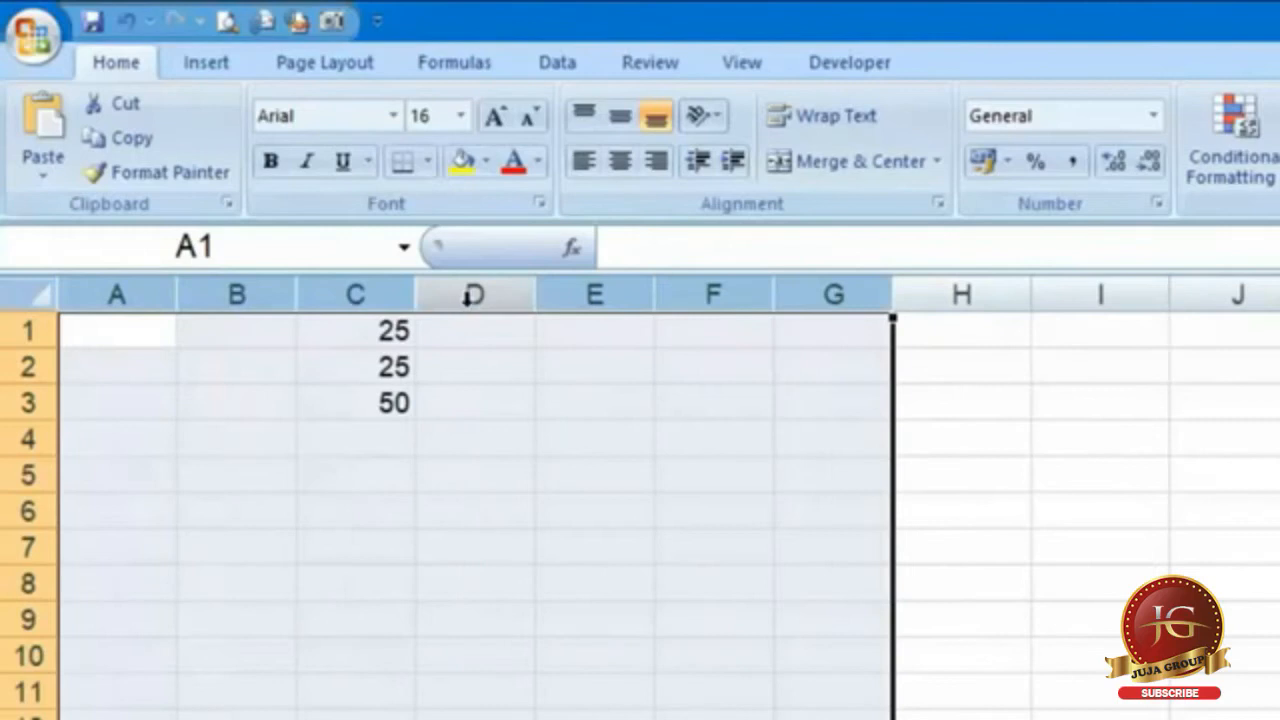
{"action": "left_click", "coordinate": [463, 552]}
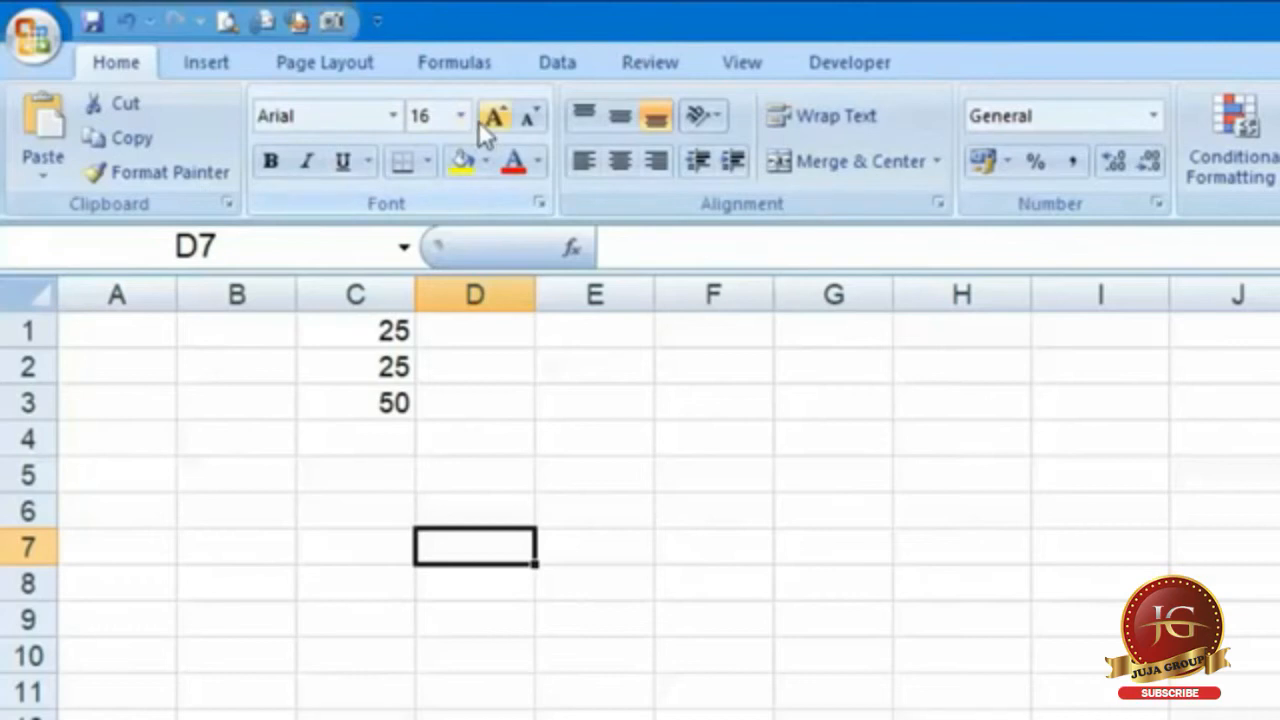
Increase the font size of the value in cell C1 to 24.
{"action": "left_click", "coordinate": [383, 360]}
{"action": "left_click", "coordinate": [388, 328]}
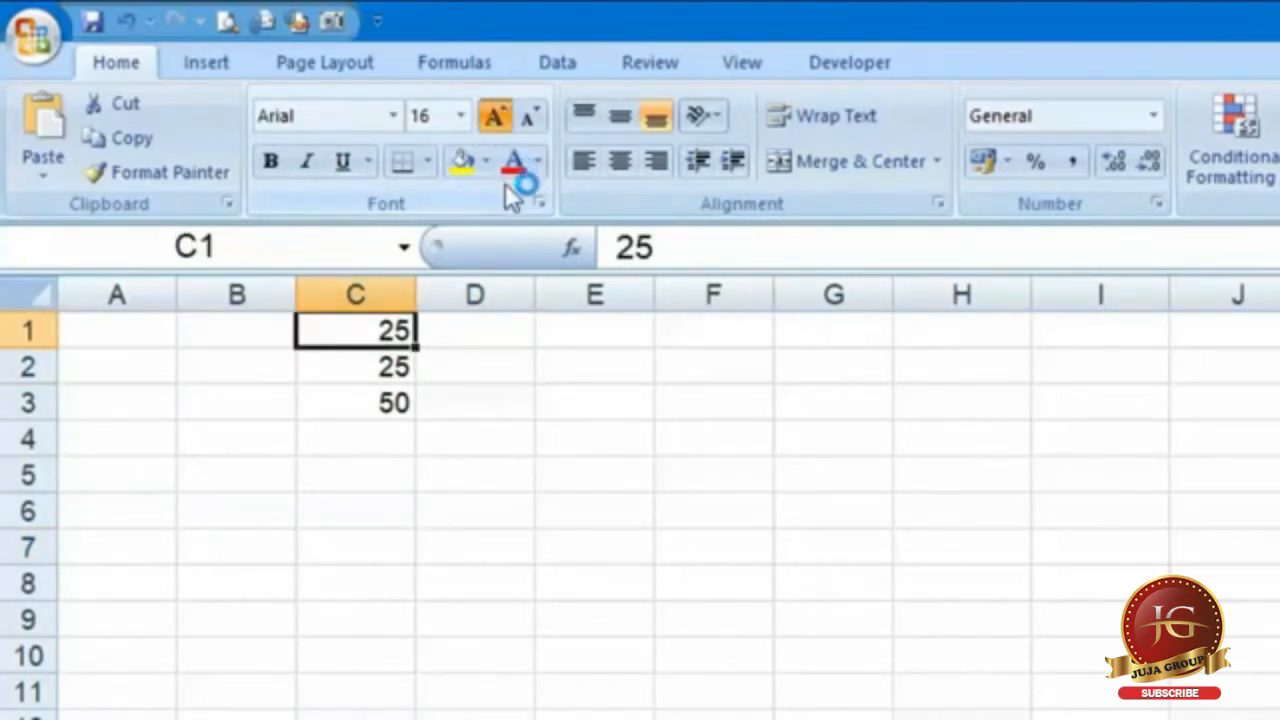
{"action": "left_click", "coordinate": [495, 118]}
{"action": "left_click", "coordinate": [495, 118]}
{"action": "left_click", "coordinate": [495, 118]}
{"action": "left_click", "coordinate": [495, 118]}
Try the Aparajita and Arial Black fonts on cell C1, and undo both font changes.
{"action": "left_click", "coordinate": [392, 118]}
{"action": "left_click", "coordinate": [440, 368]}
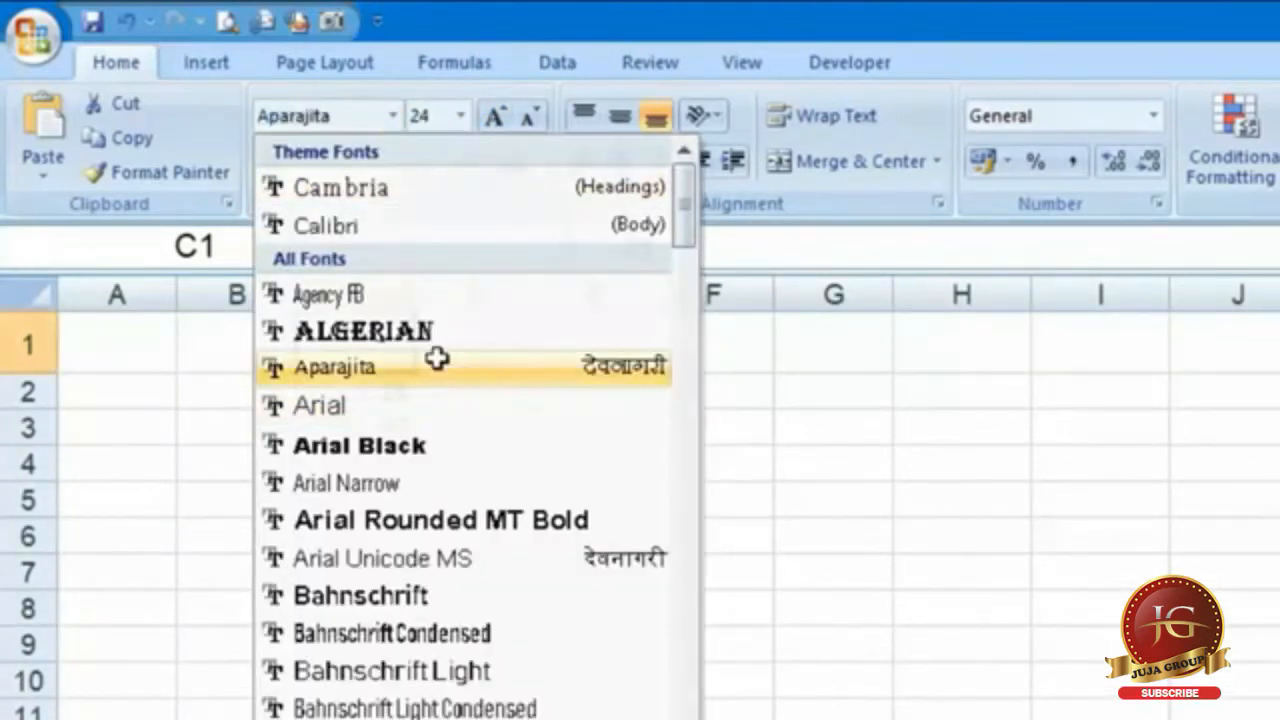
{"action": "left_click", "coordinate": [394, 116]}
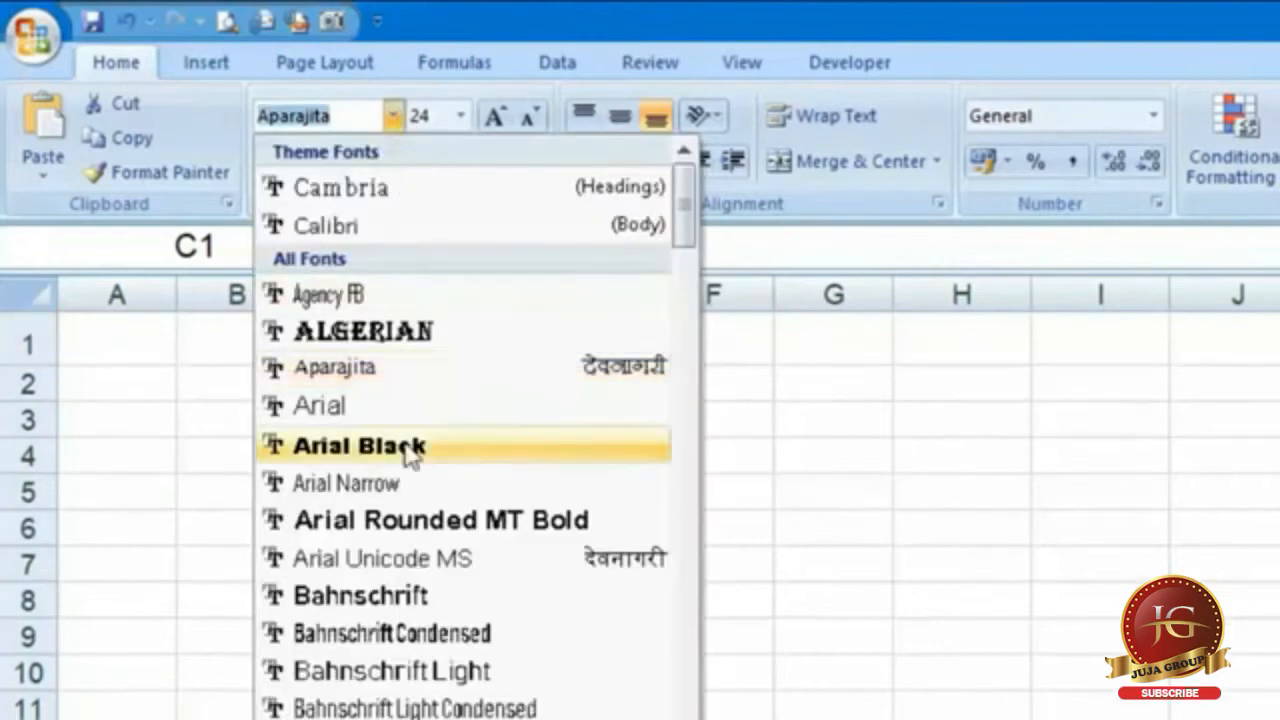
{"action": "left_click", "coordinate": [412, 452]}
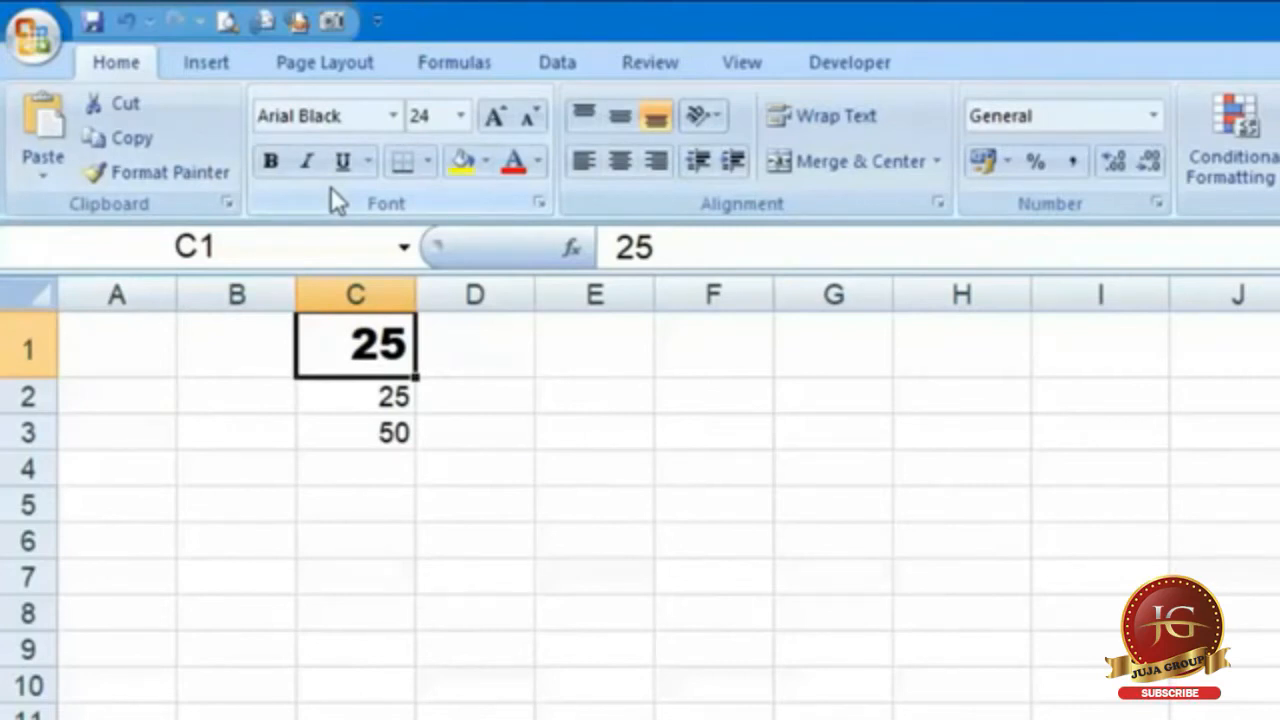
{"action": "key", "text": "ctrl+z"}
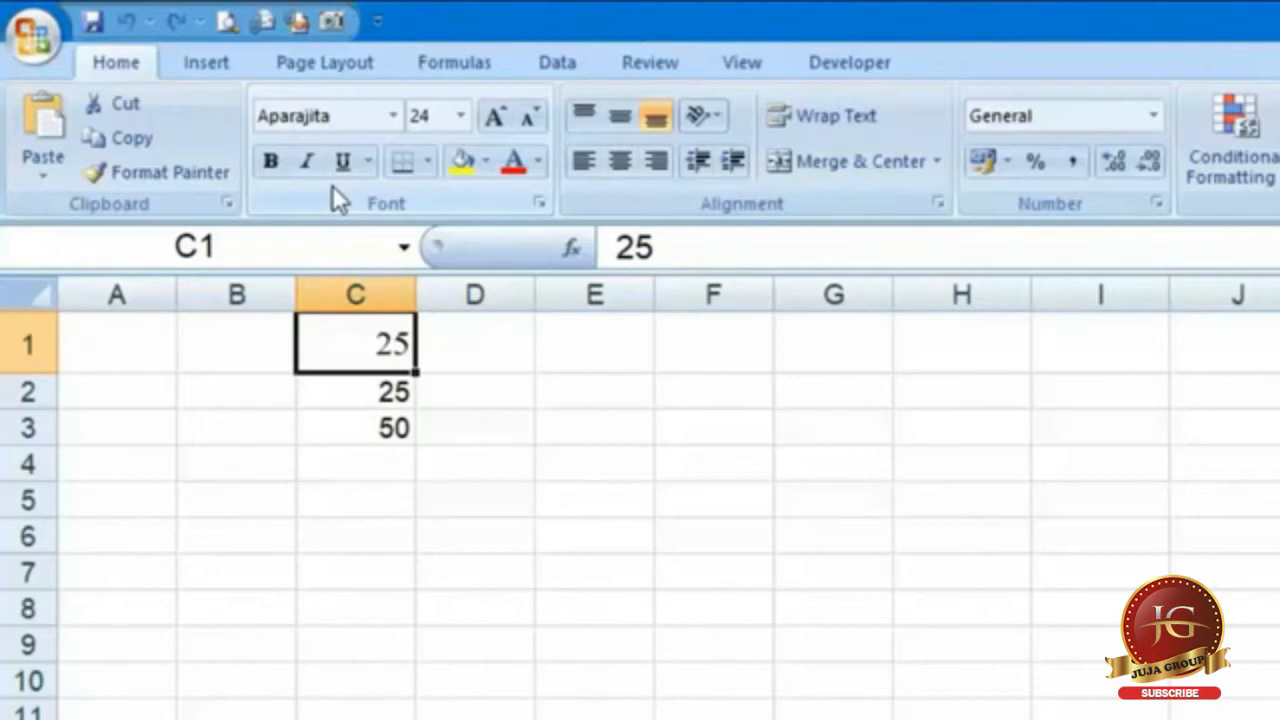
{"action": "key", "text": "ctrl+z"}
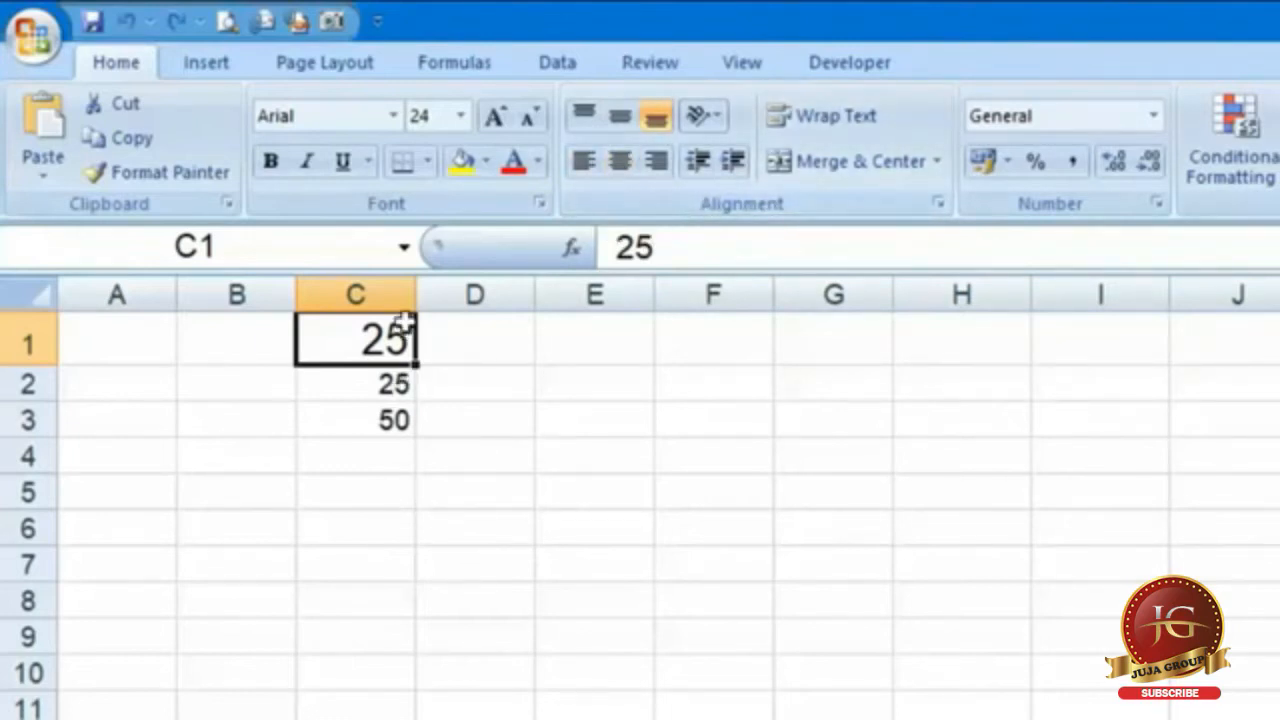
Make row 1 much taller and column C much wider, and centre the value in C1 horizontally and vertically.
{"action": "left_click_drag", "start_coordinate": [40, 366], "coordinate": [37, 486]}
{"action": "left_click_drag", "start_coordinate": [417, 294], "coordinate": [686, 300]}
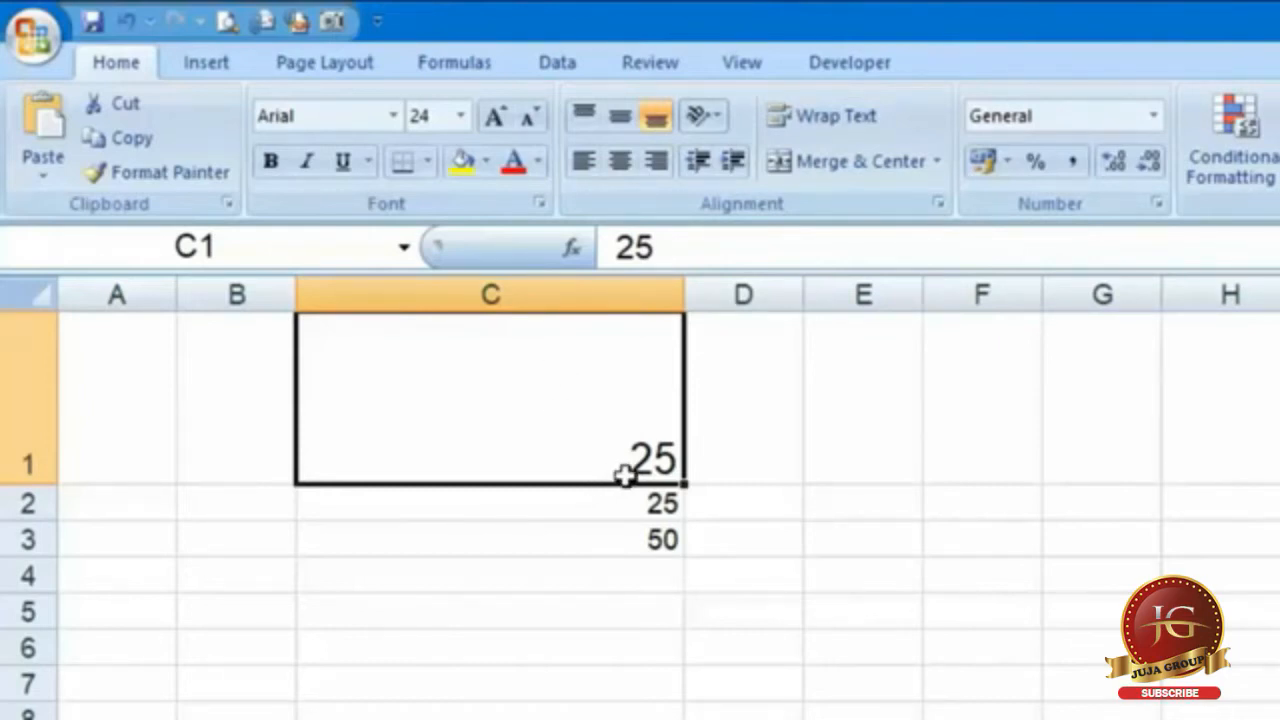
{"action": "left_click", "coordinate": [619, 117]}
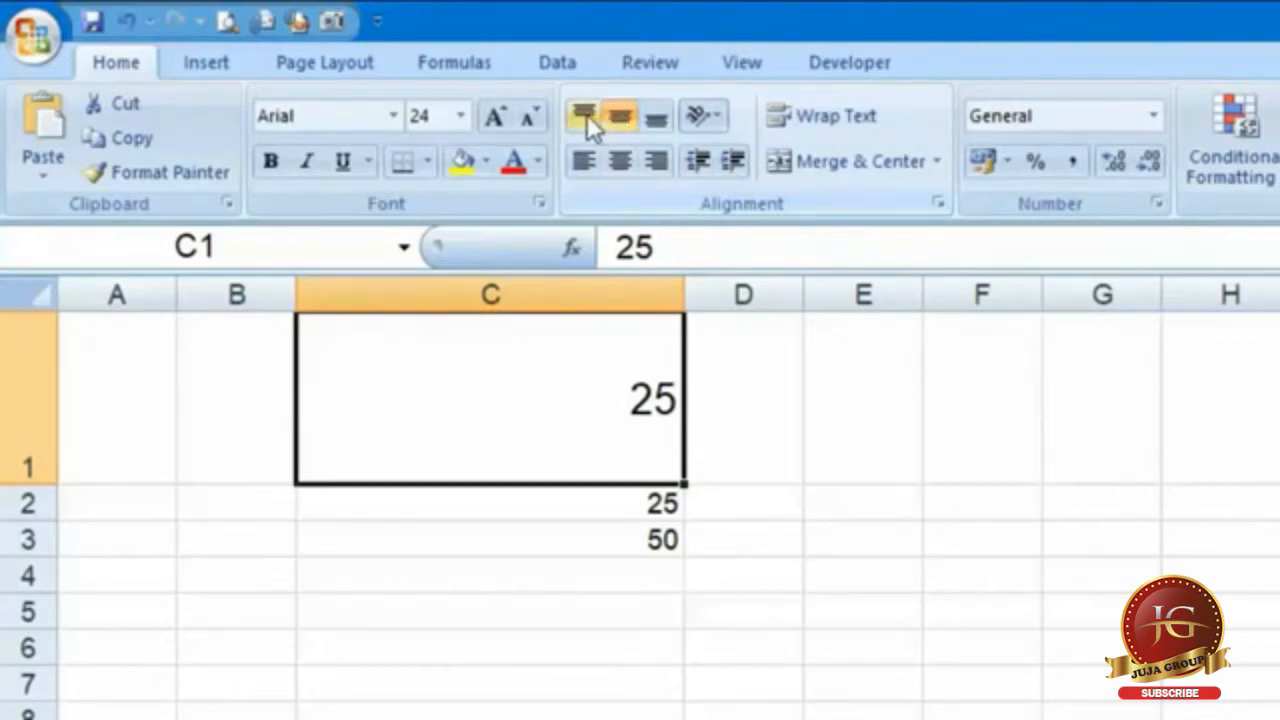
{"action": "left_click", "coordinate": [587, 114]}
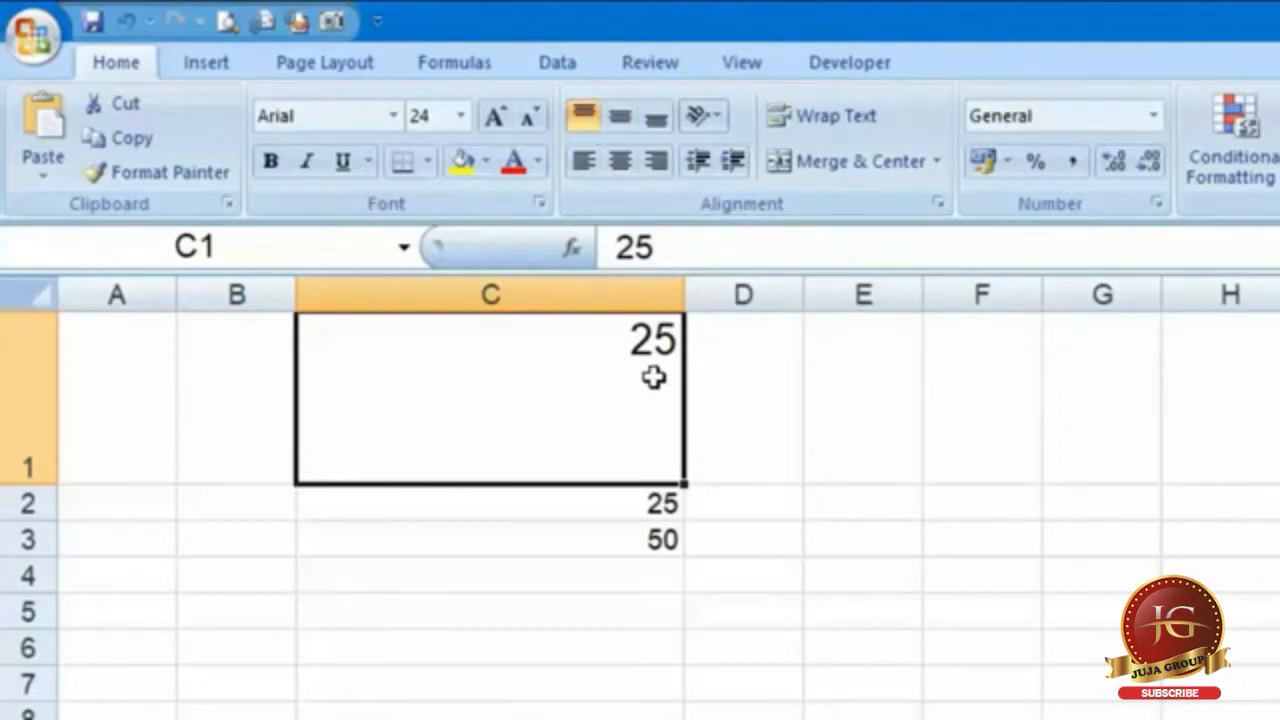
{"action": "left_click", "coordinate": [621, 161]}
{"action": "left_click", "coordinate": [625, 118]}
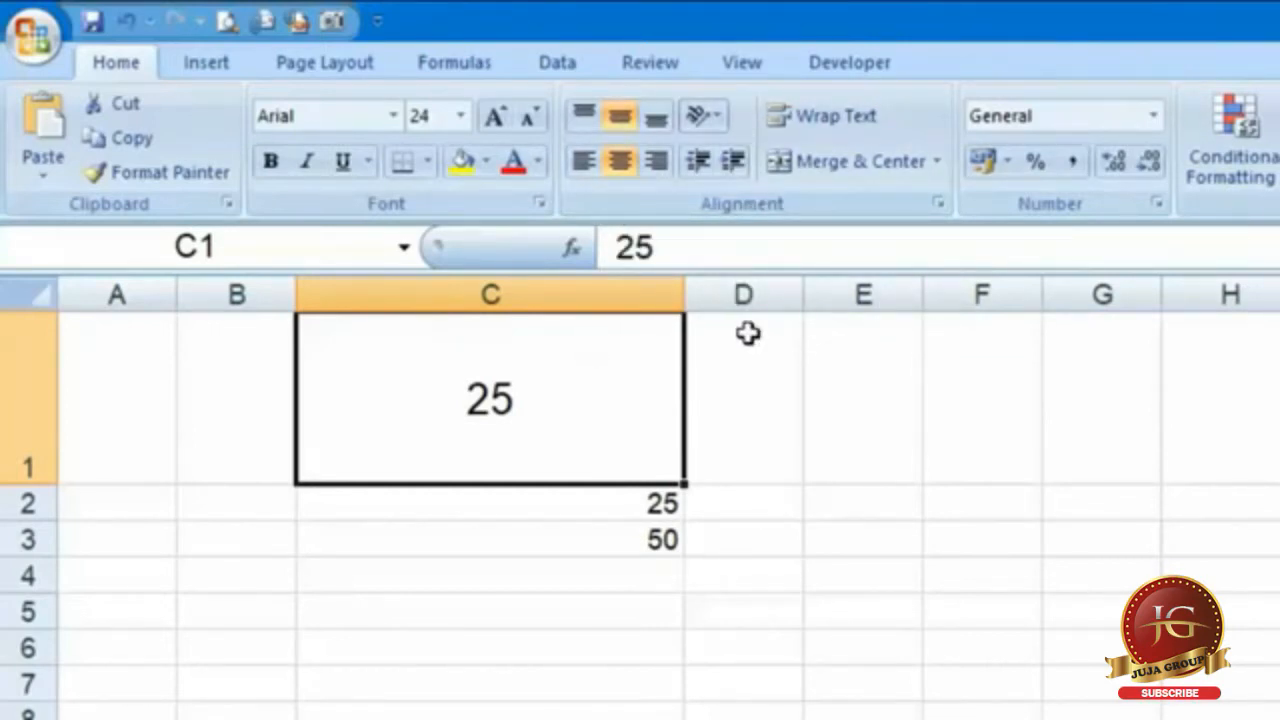
Try rotating the value in cell C1 with Rotate Text Up and with Rotate Text Down.
{"action": "left_click", "coordinate": [716, 117]}
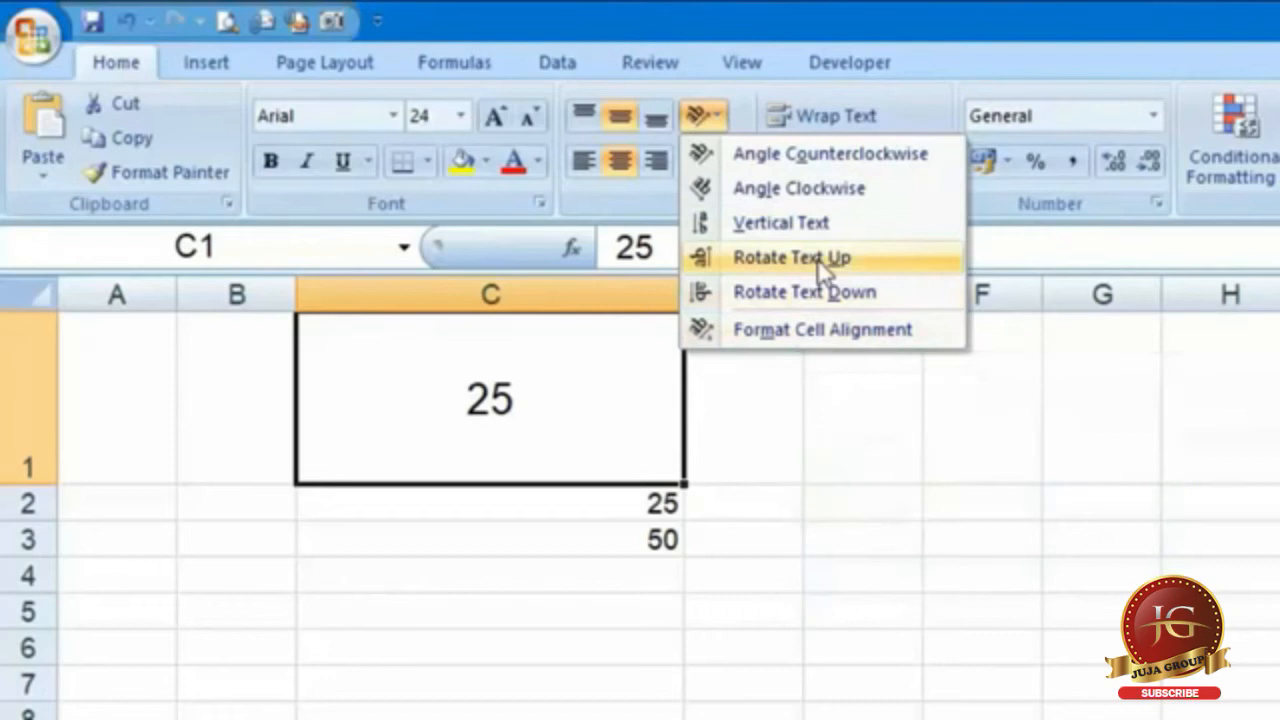
{"action": "left_click", "coordinate": [818, 258]}
{"action": "left_click", "coordinate": [716, 117]}
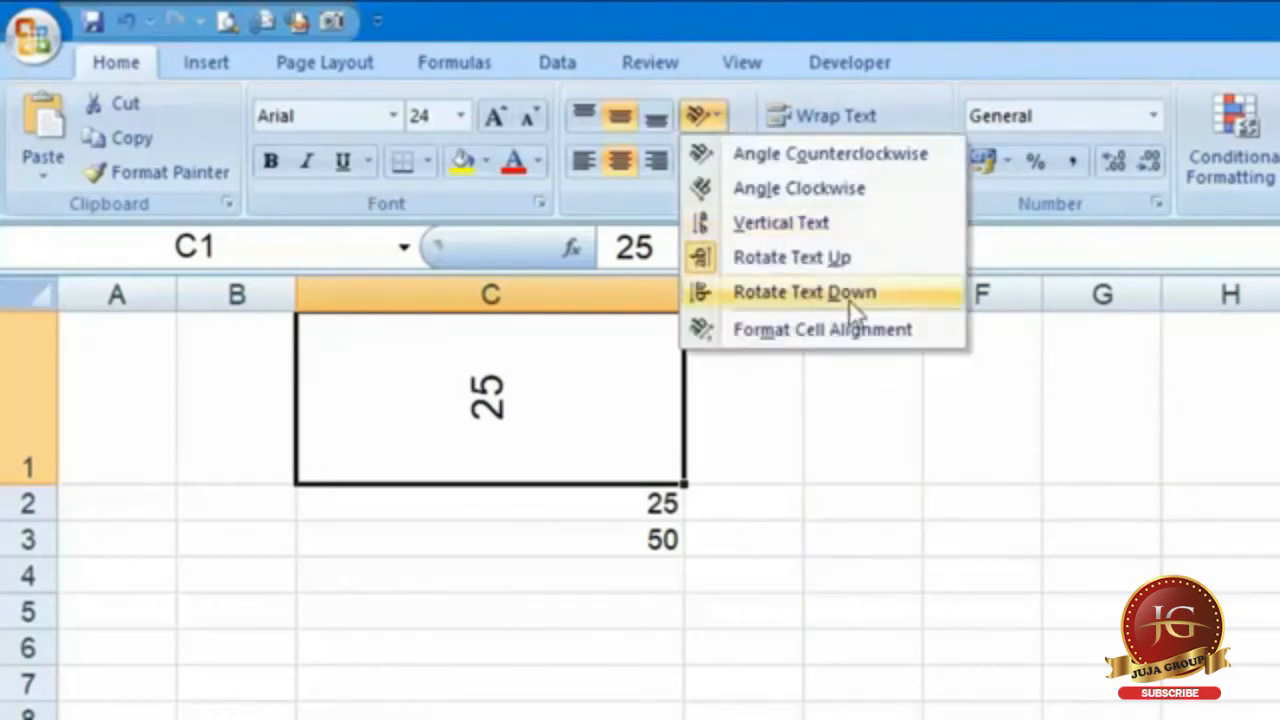
{"action": "left_click", "coordinate": [851, 300]}
Set the text orientation of cell C1 to 50 degrees in the cell alignment settings.
{"action": "left_click", "coordinate": [702, 115]}
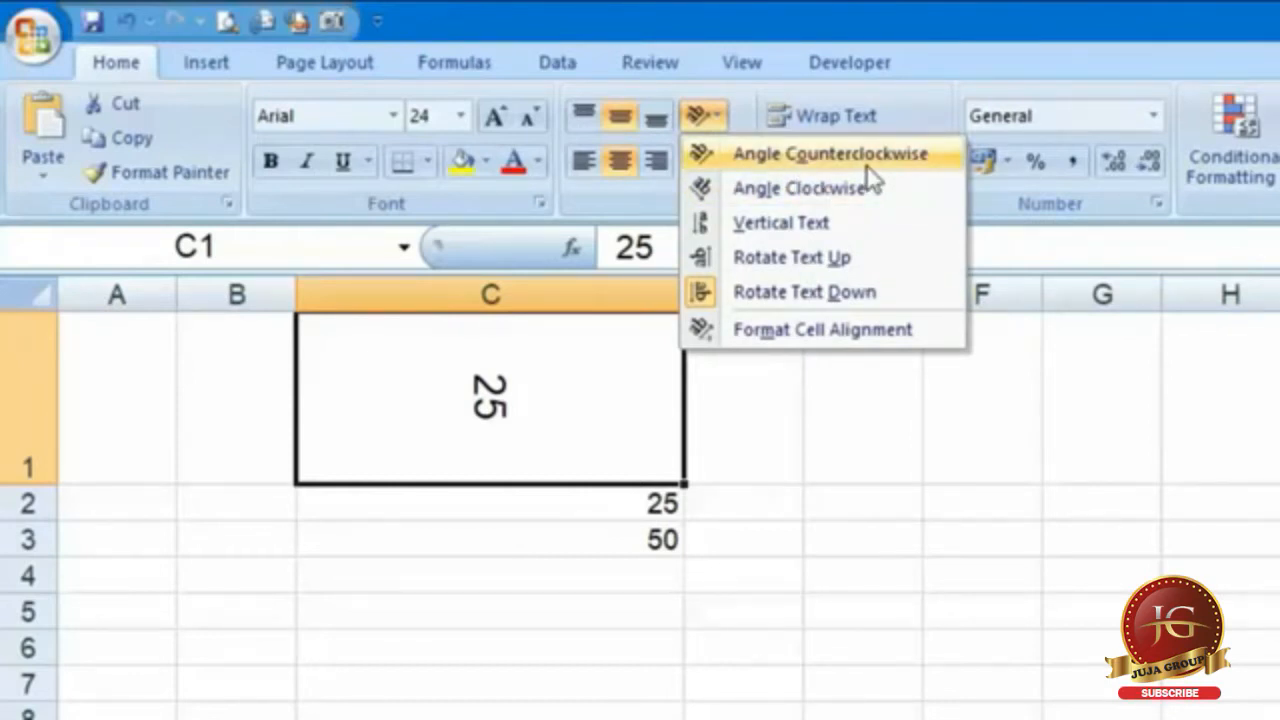
{"action": "left_click", "coordinate": [934, 383]}
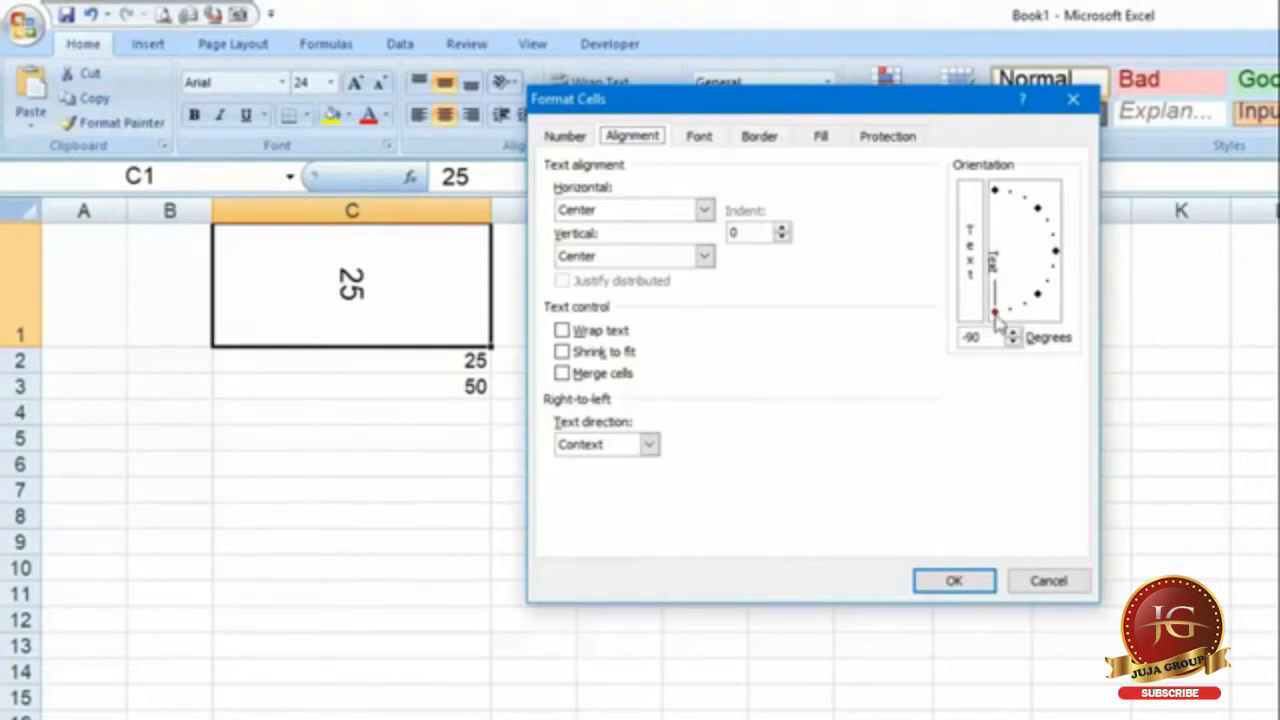
{"action": "left_click_drag", "start_coordinate": [996, 315], "coordinate": [1049, 200]}
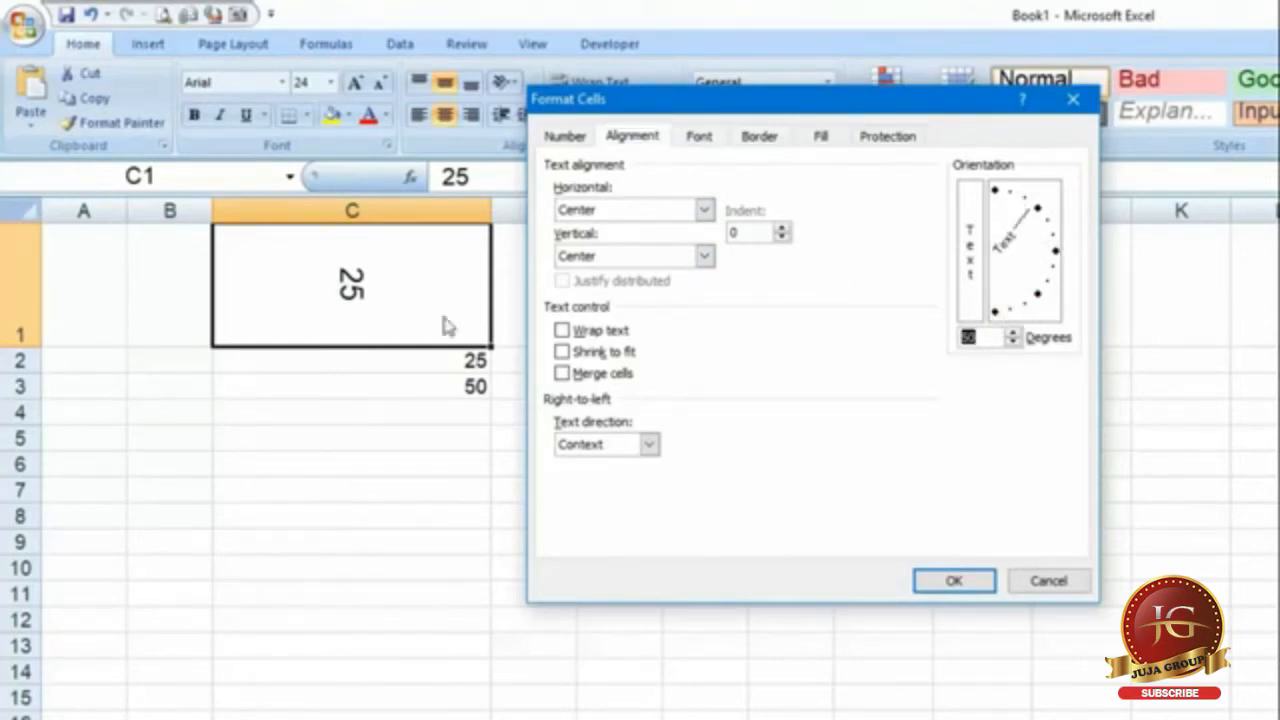
{"action": "left_click", "coordinate": [952, 581]}
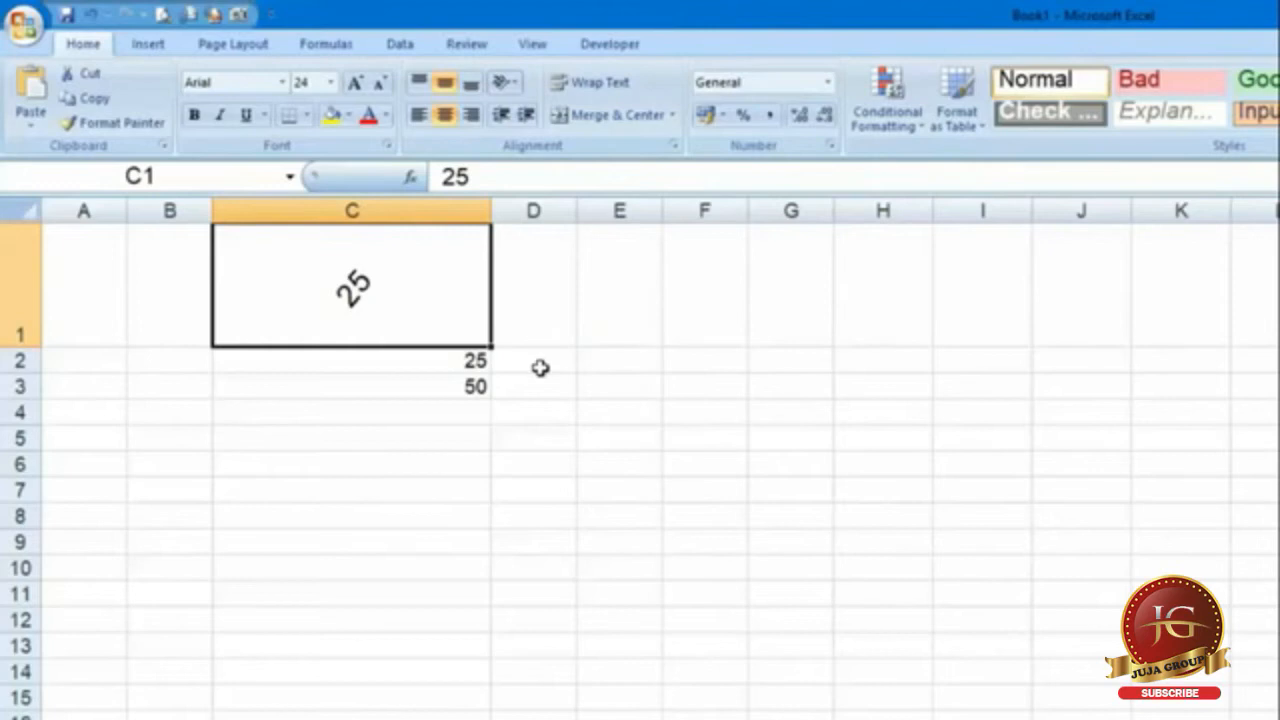
Fill the contents of cells C2:C3 across into D2:D3 and deselect the range.
{"action": "left_click_drag", "start_coordinate": [457, 370], "coordinate": [545, 400]}
{"action": "left_click", "coordinate": [583, 540]}
Set the text orientation of cell C1 back to horizontal in the cell alignment settings.
{"action": "left_click", "coordinate": [451, 283]}
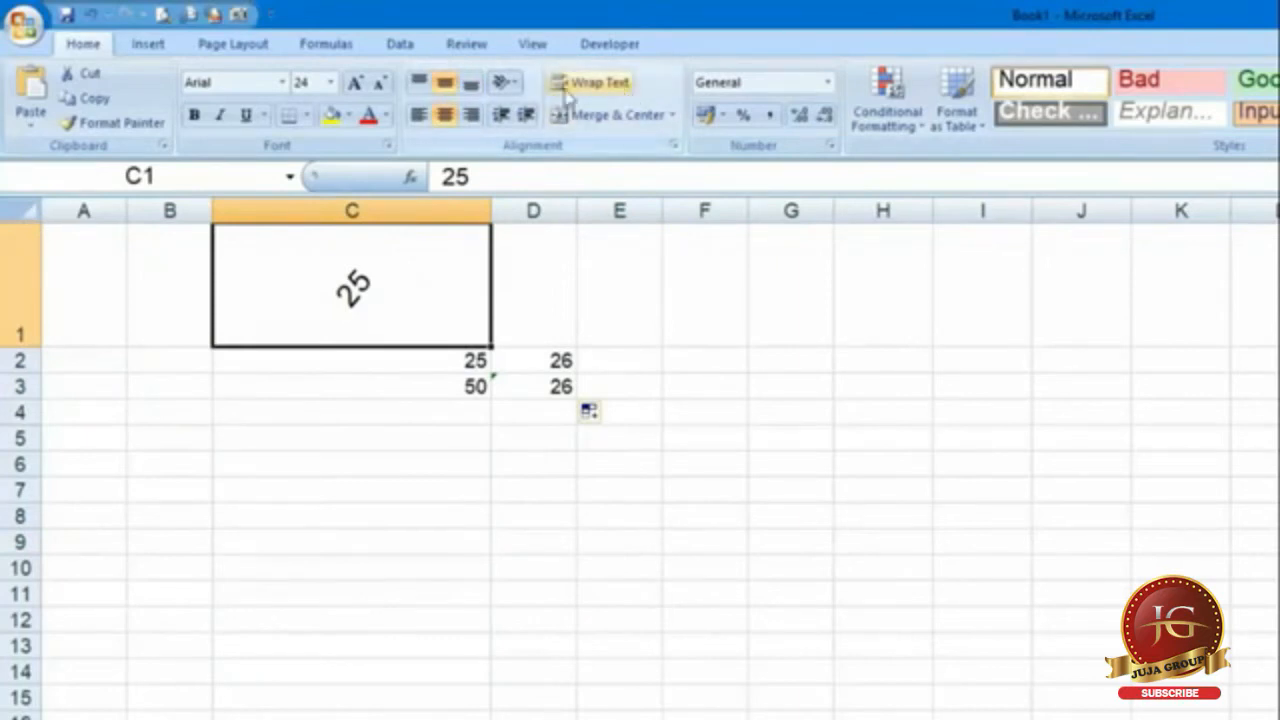
{"action": "left_click", "coordinate": [505, 82]}
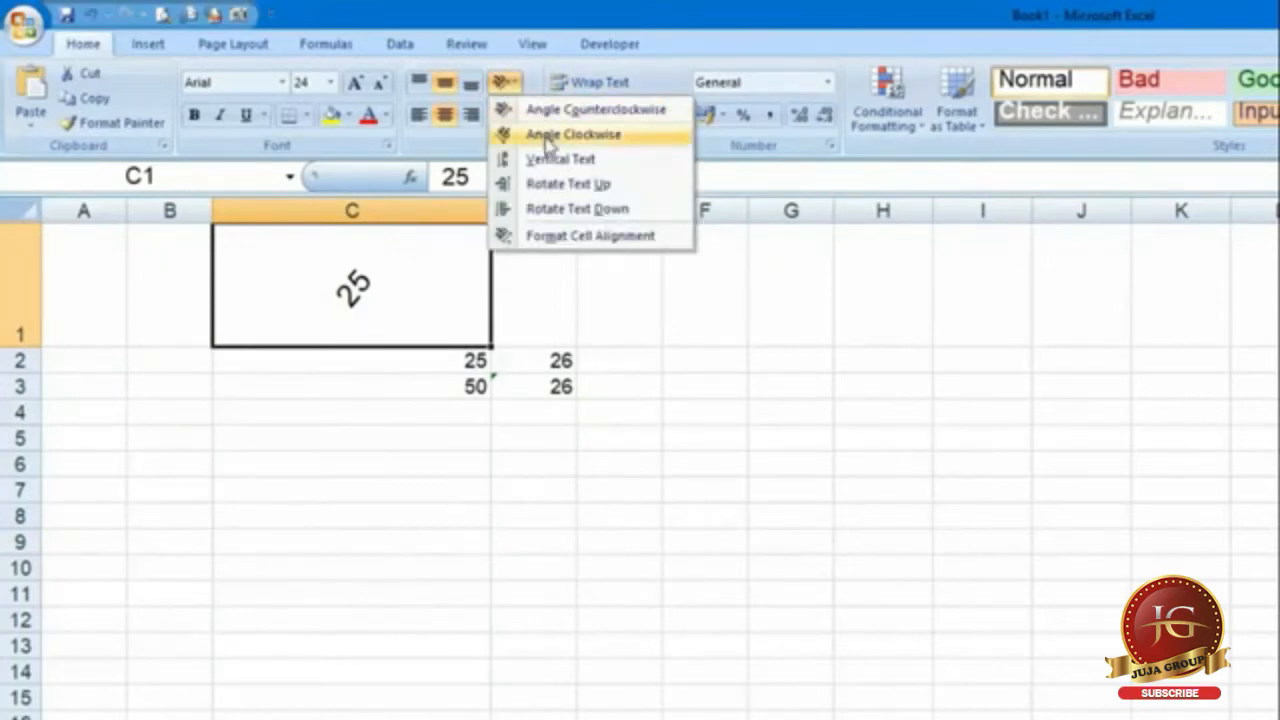
{"action": "left_click", "coordinate": [563, 235]}
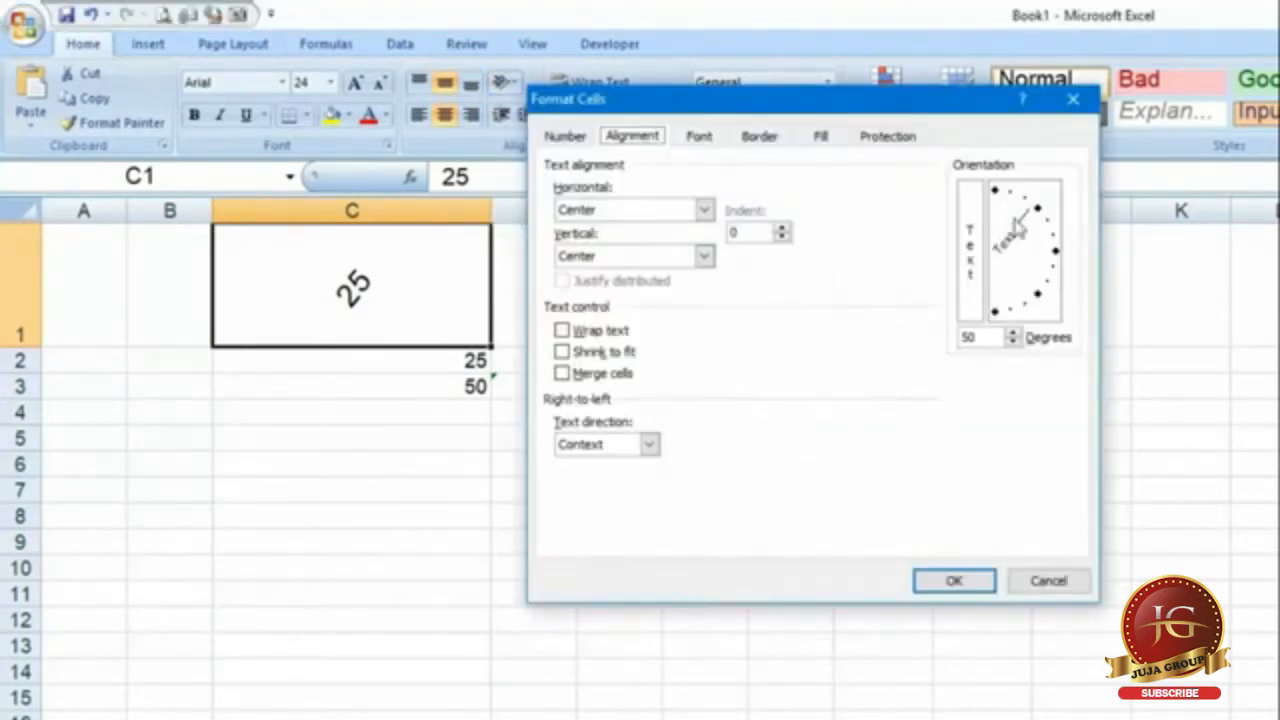
{"action": "left_click_drag", "start_coordinate": [1049, 214], "coordinate": [1052, 251]}
{"action": "left_click", "coordinate": [962, 578]}
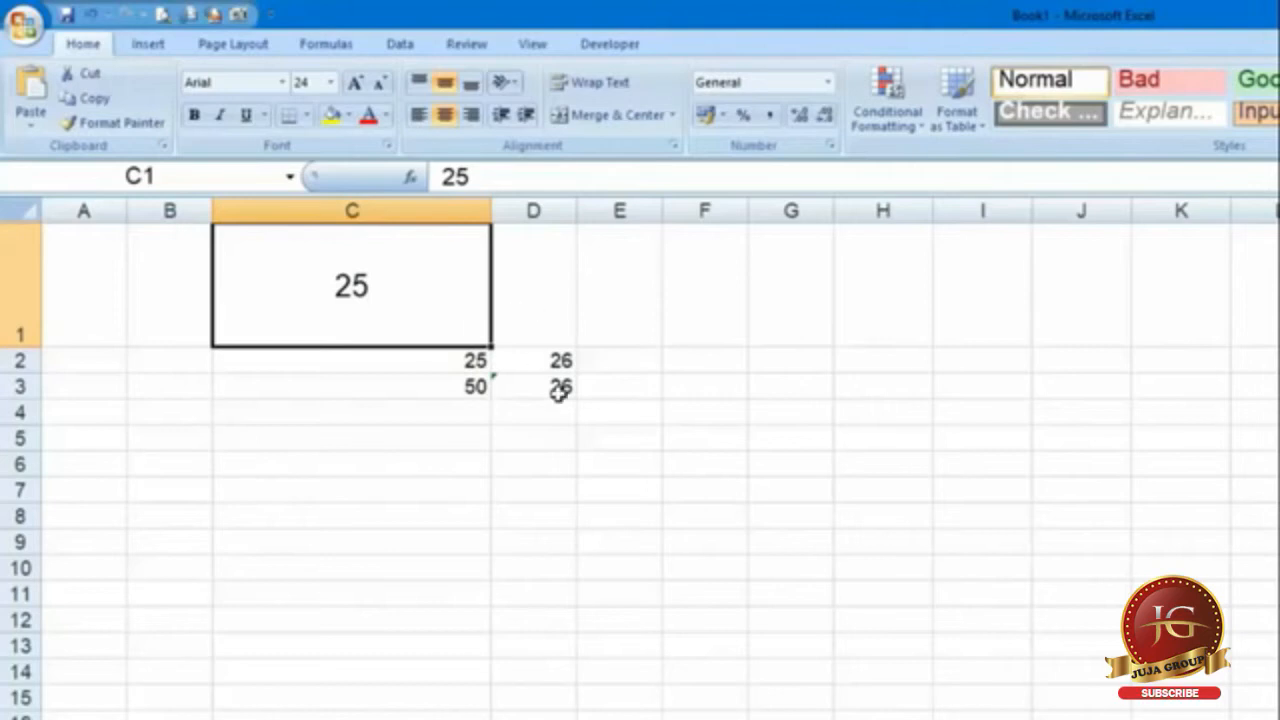
Merge and centre cells C1 and D1 into one cell, and select the merged cell.
{"action": "left_click", "coordinate": [511, 209]}
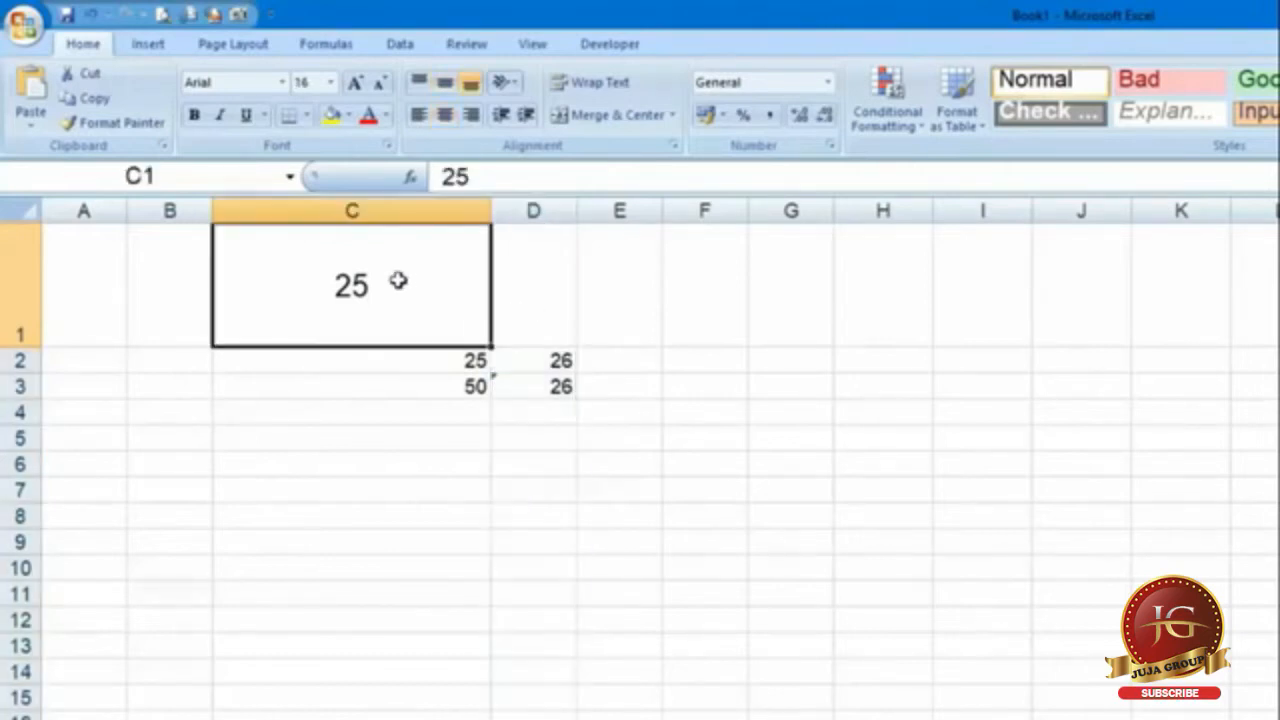
{"action": "left_click_drag", "start_coordinate": [397, 277], "coordinate": [540, 286]}
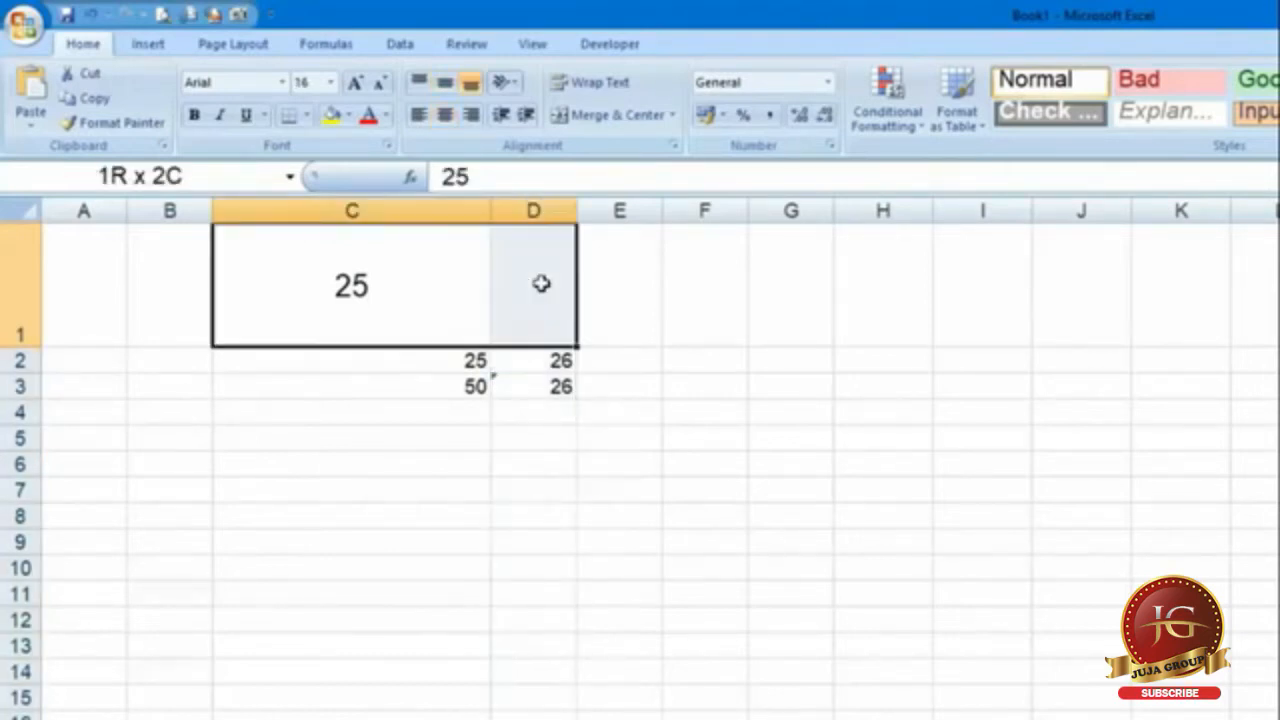
{"action": "left_click", "coordinate": [615, 116]}
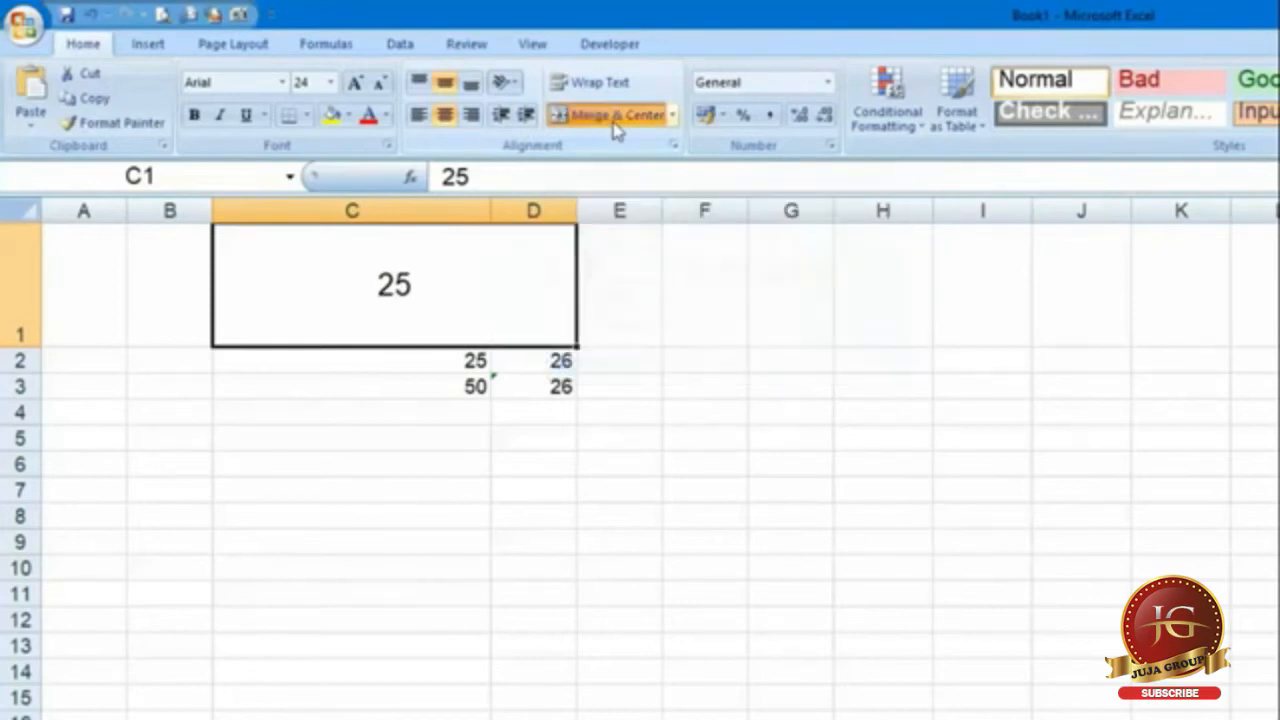
{"action": "left_click", "coordinate": [677, 514]}
{"action": "left_click", "coordinate": [436, 355]}
{"action": "left_click", "coordinate": [543, 306]}
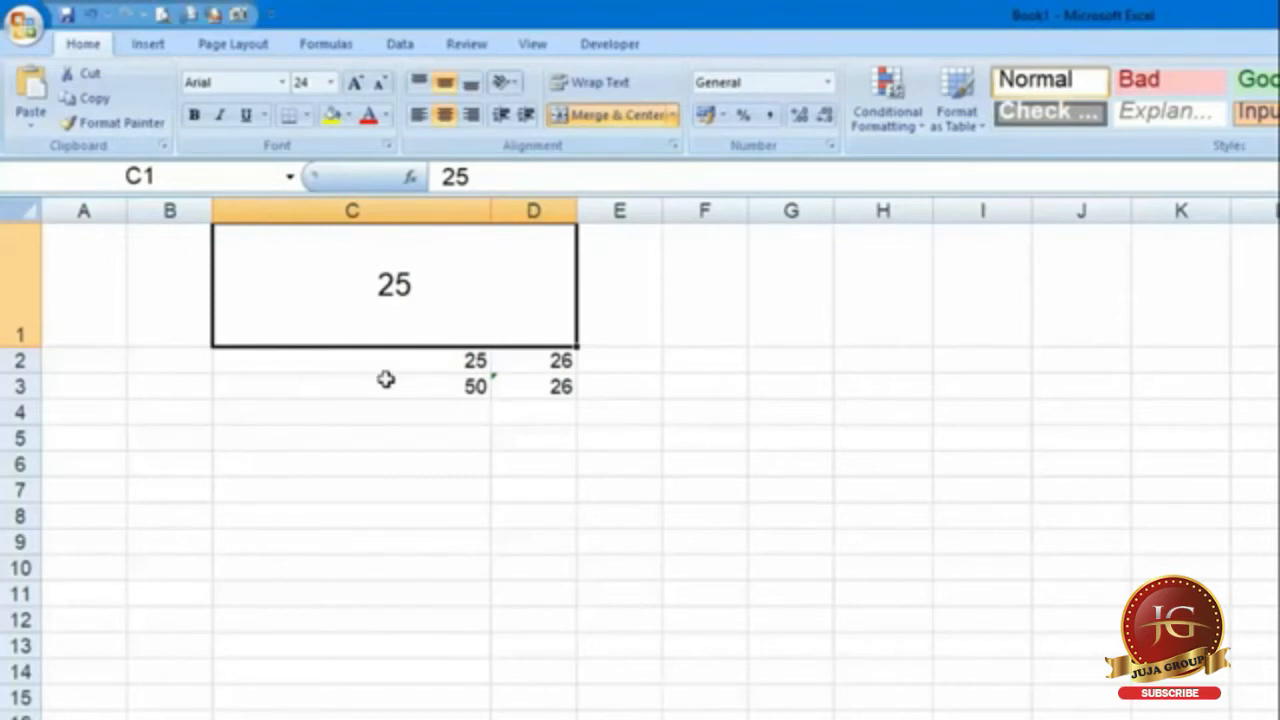
Merge and centre cells B2 and B3 into one cell, and select the merged cell.
{"action": "left_click_drag", "start_coordinate": [163, 369], "coordinate": [167, 385]}
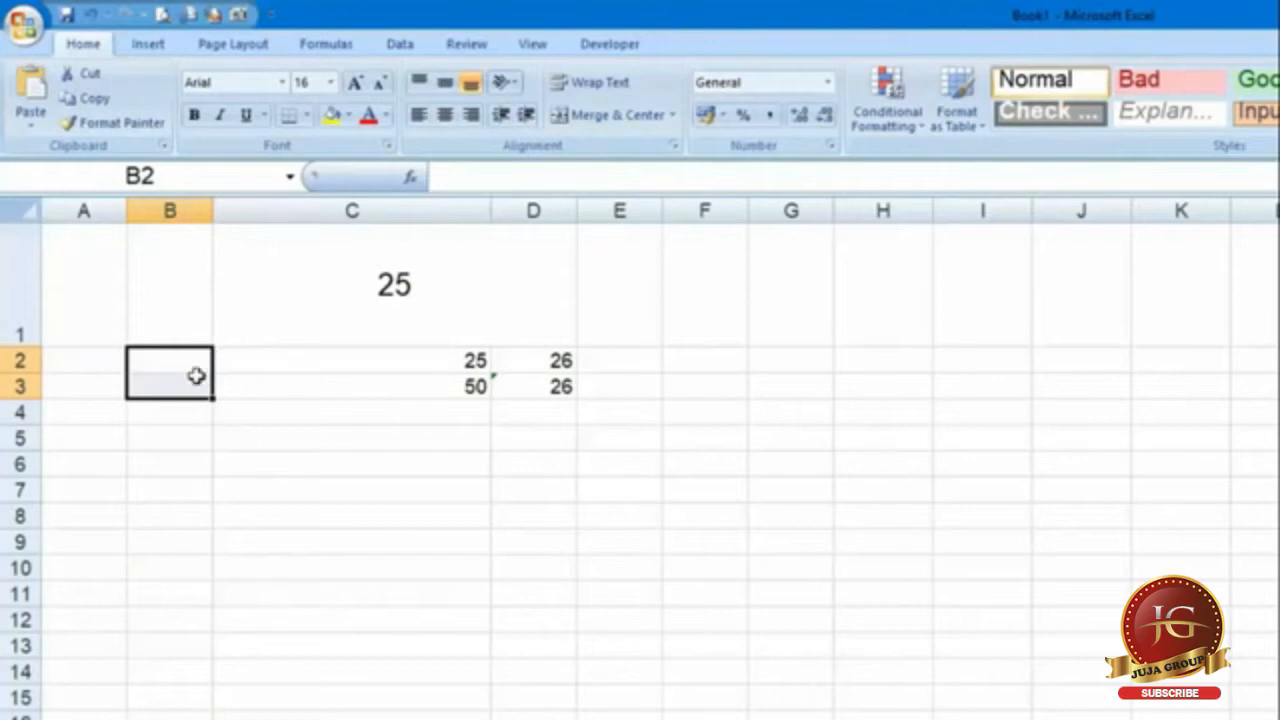
{"action": "left_click", "coordinate": [600, 115]}
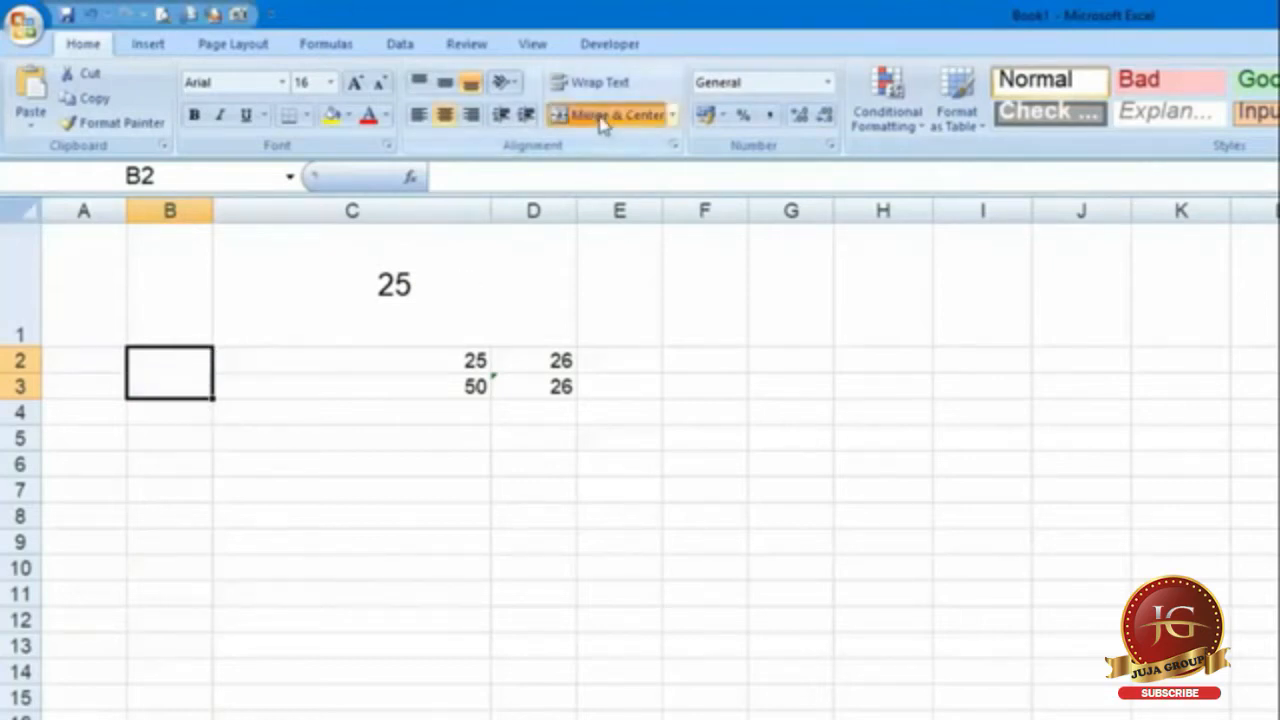
{"action": "left_click", "coordinate": [249, 465]}
{"action": "left_click", "coordinate": [183, 383]}
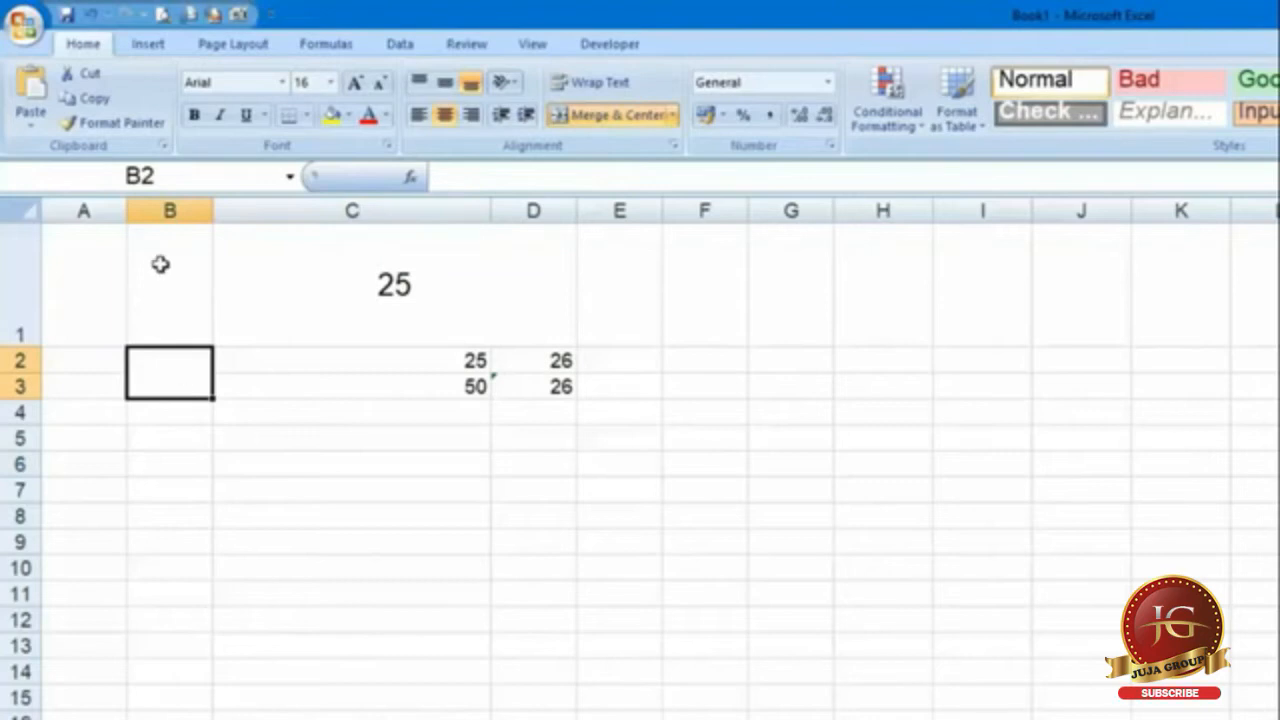
Apply a bottom border to the range B1:D11 and deselect it.
{"action": "left_click_drag", "start_coordinate": [160, 264], "coordinate": [560, 595]}
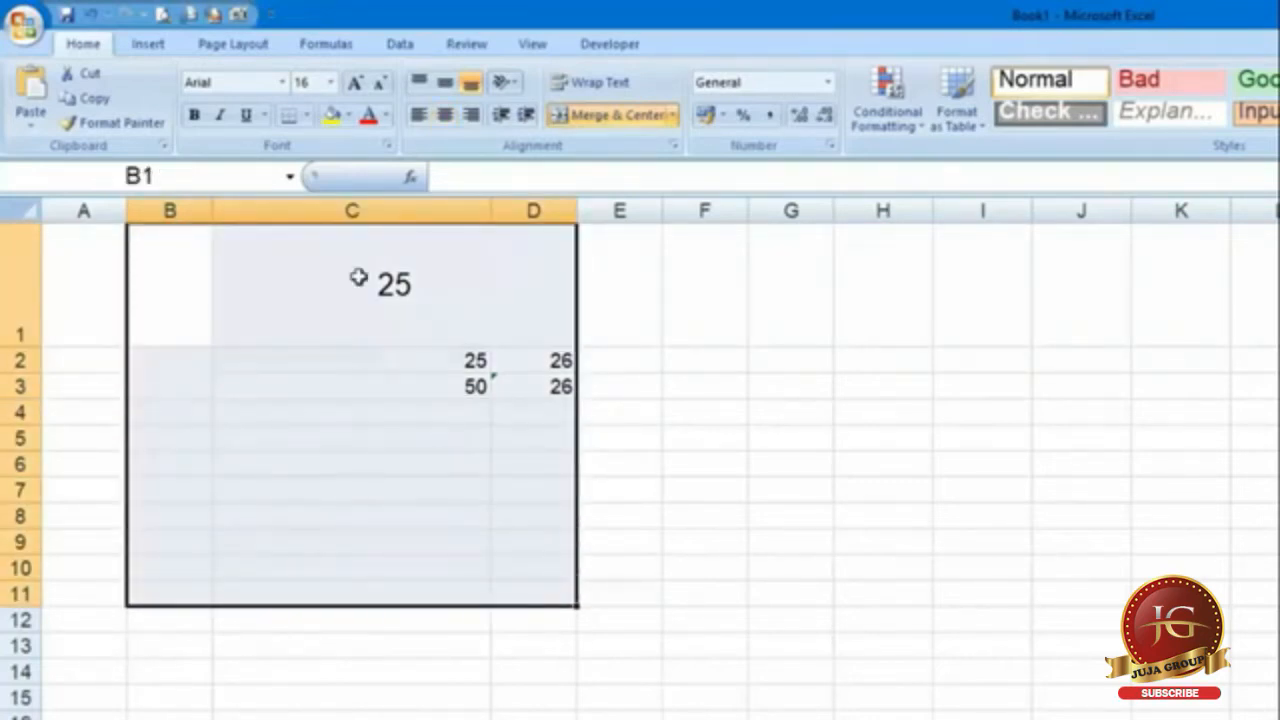
{"action": "left_click", "coordinate": [307, 116]}
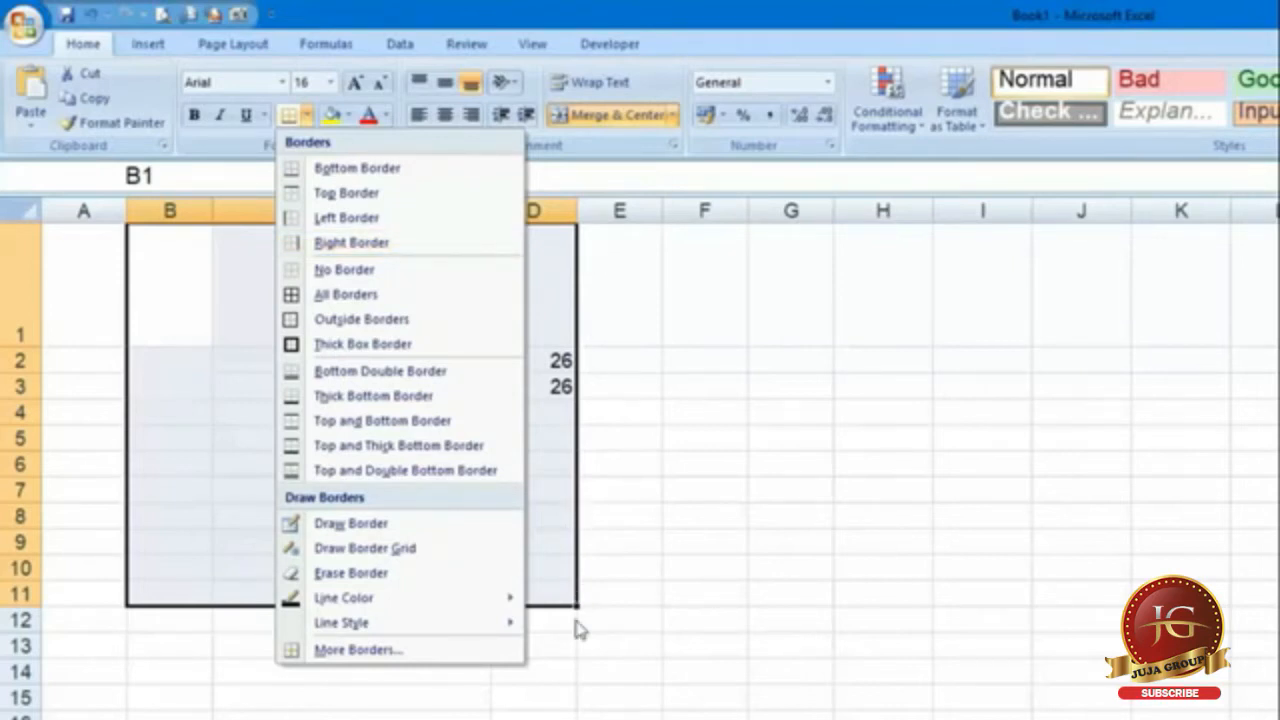
{"action": "left_click", "coordinate": [358, 168]}
{"action": "left_click", "coordinate": [229, 668]}
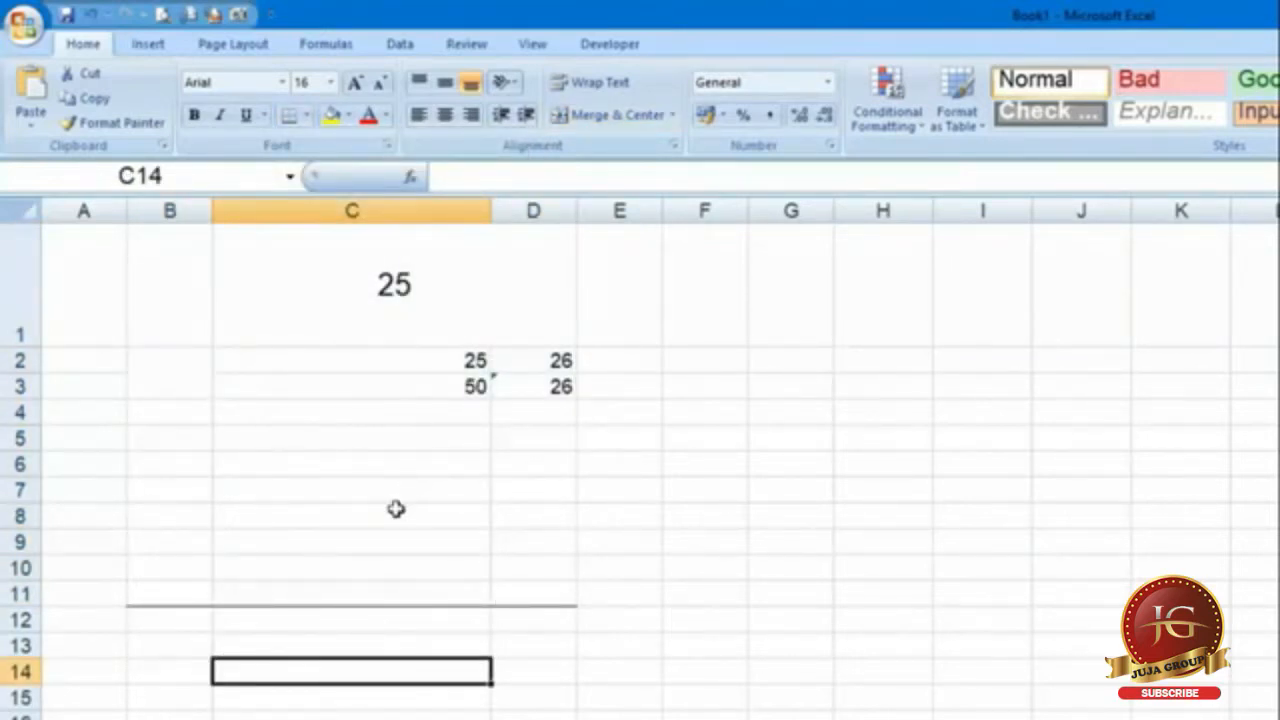
Apply all borders to the range B1:D11 and deselect it.
{"action": "left_click_drag", "start_coordinate": [149, 251], "coordinate": [525, 593]}
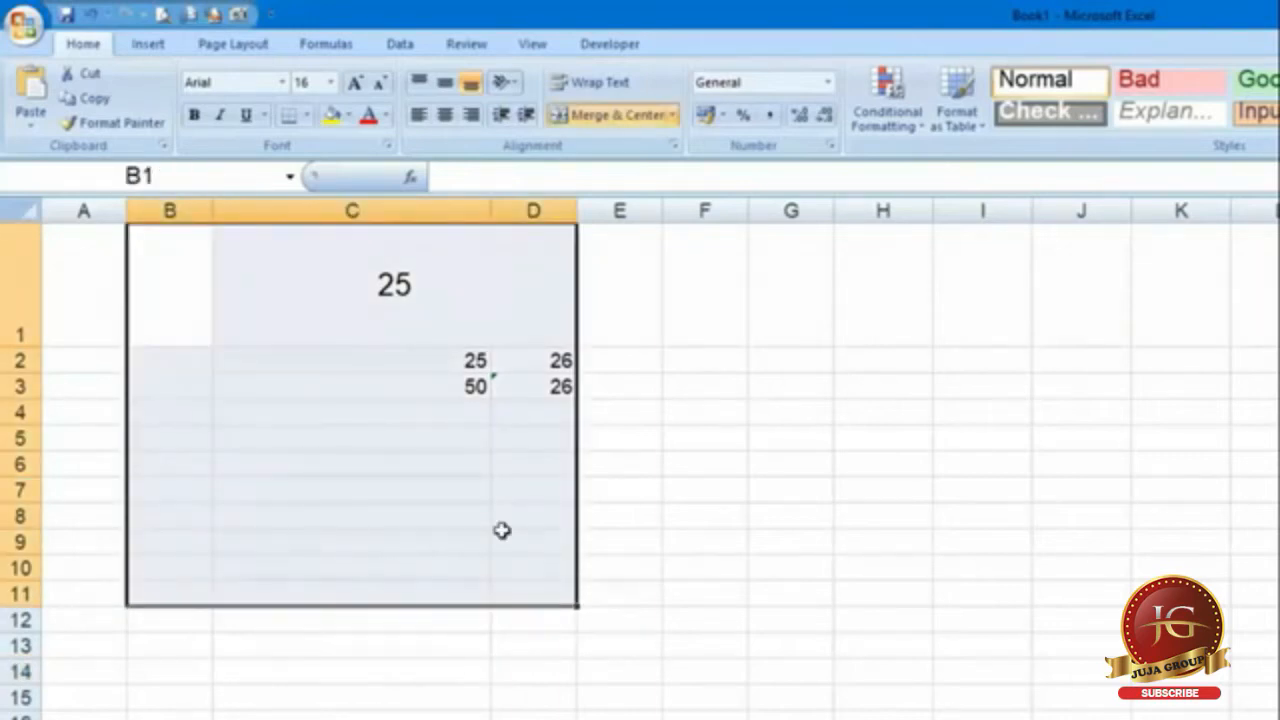
{"action": "left_click", "coordinate": [307, 114]}
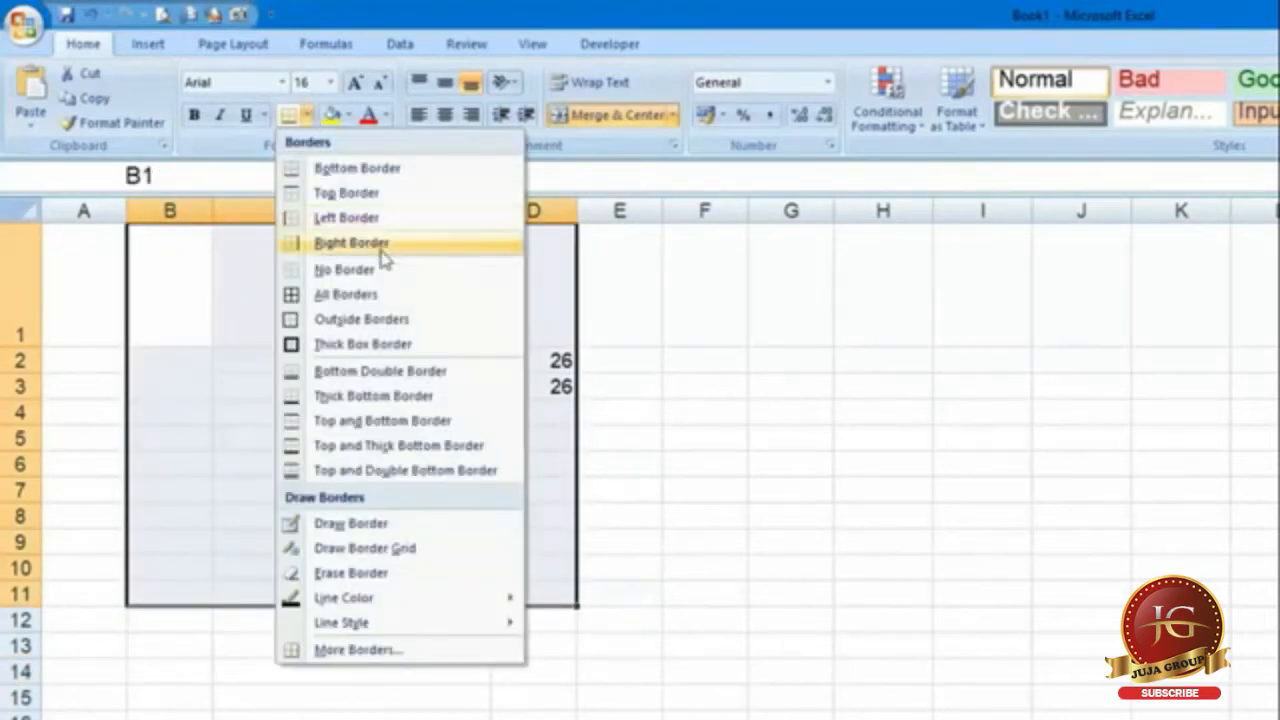
{"action": "left_click", "coordinate": [466, 294]}
{"action": "left_click", "coordinate": [726, 462]}
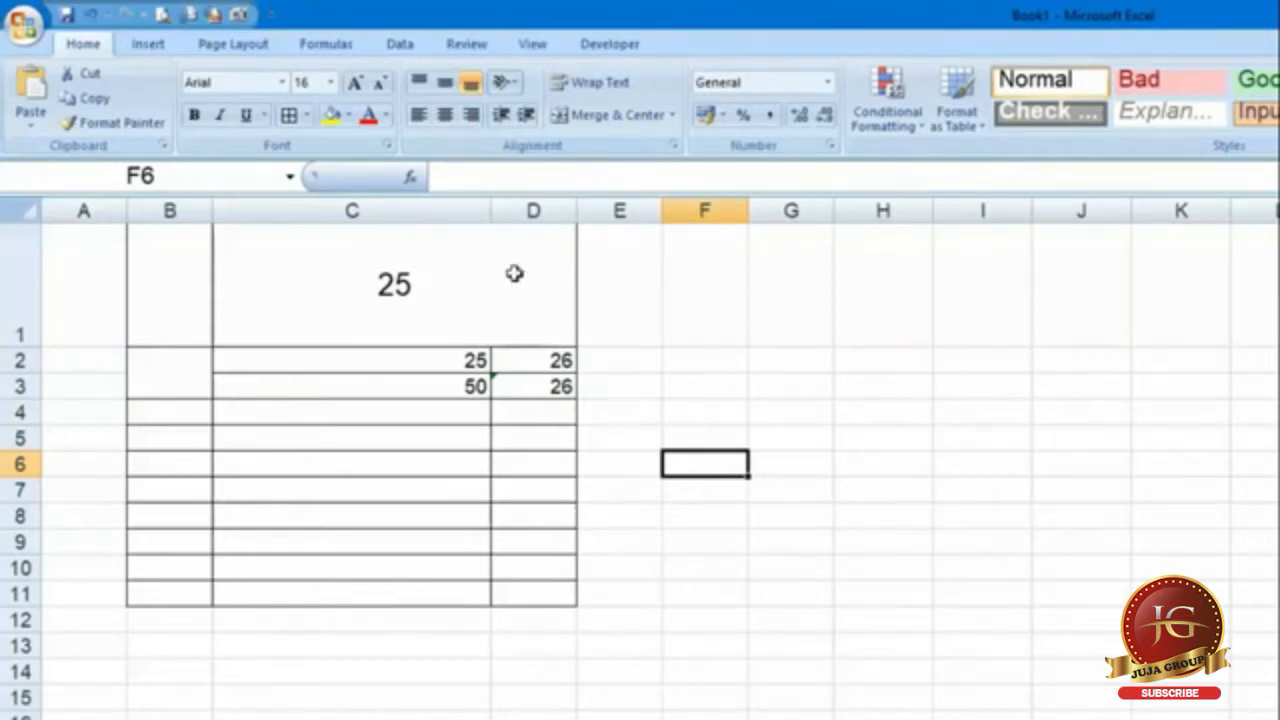
{"action": "left_click", "coordinate": [308, 116]}
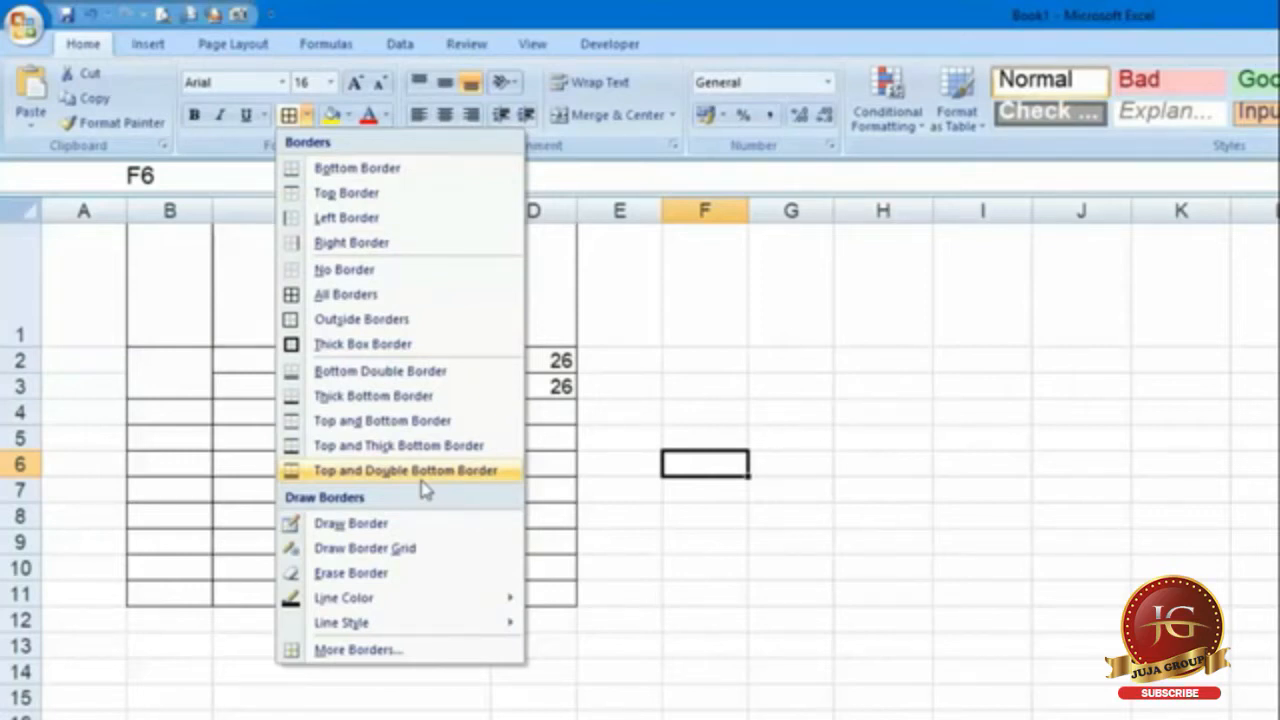
{"action": "left_click", "coordinate": [591, 331]}
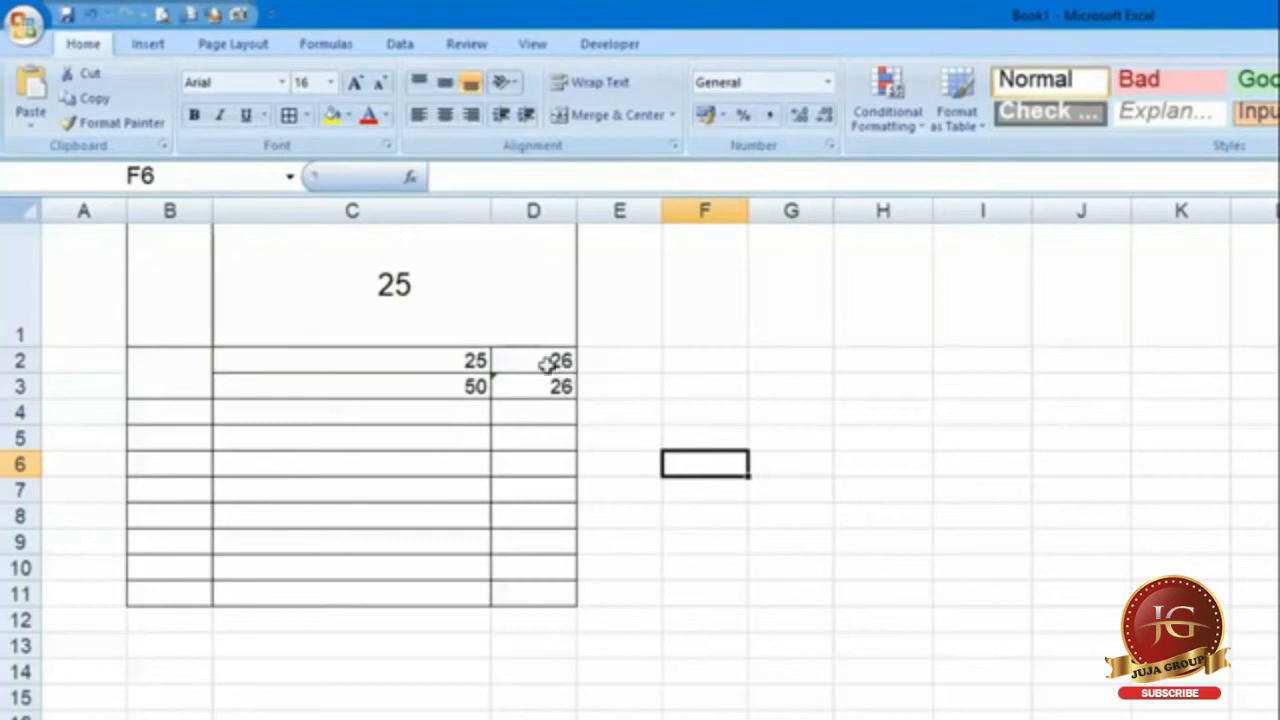
Set the number format of cell D2 to Number.
{"action": "left_click", "coordinate": [549, 364]}
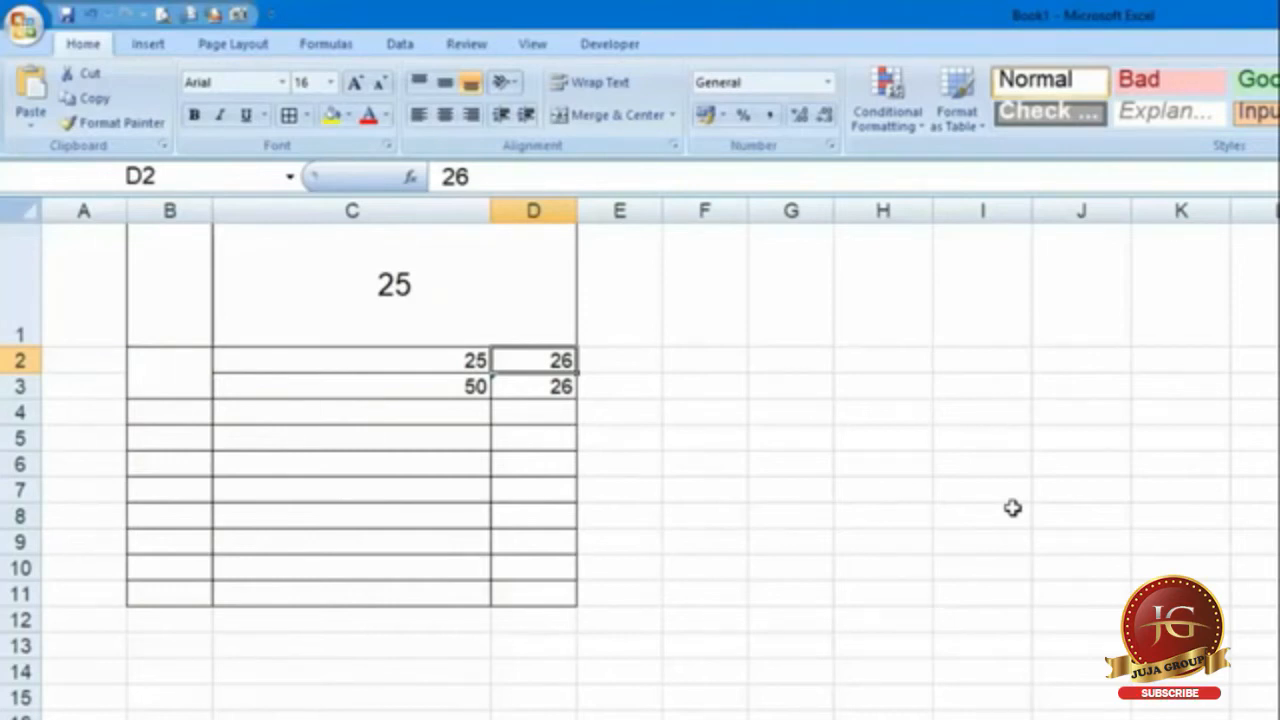
{"action": "left_click", "coordinate": [827, 82]}
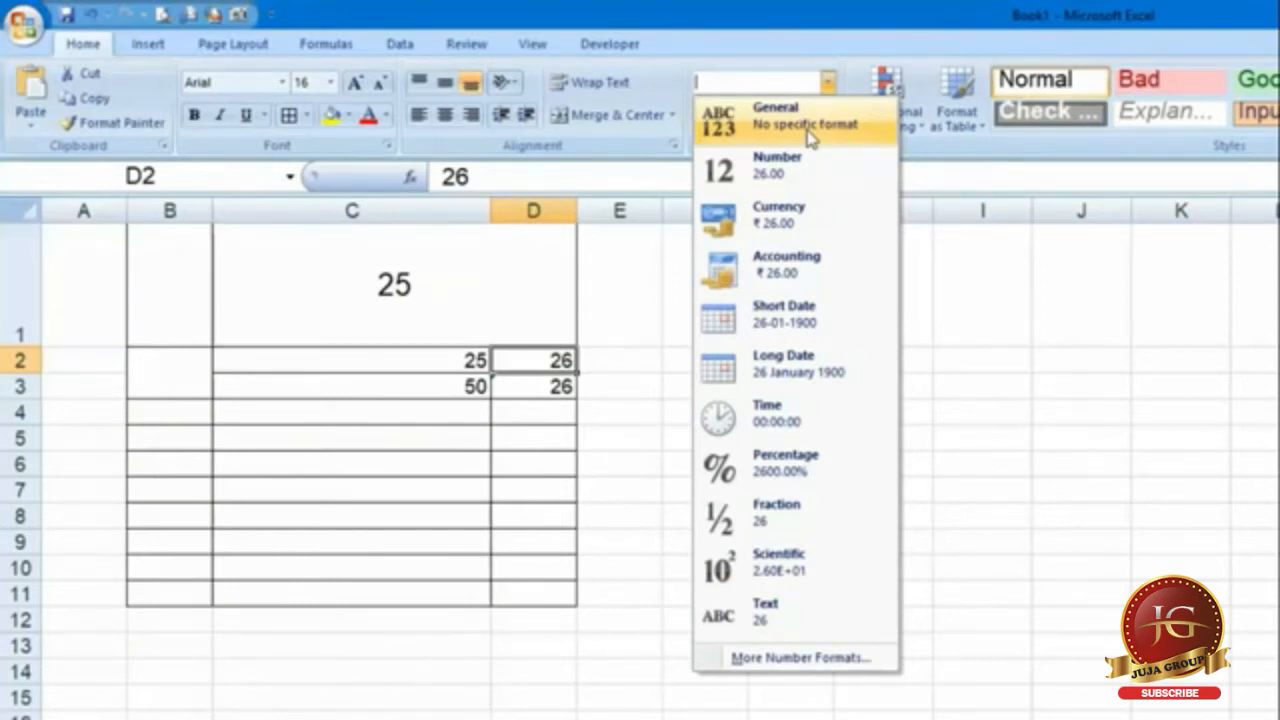
{"action": "left_click", "coordinate": [872, 190]}
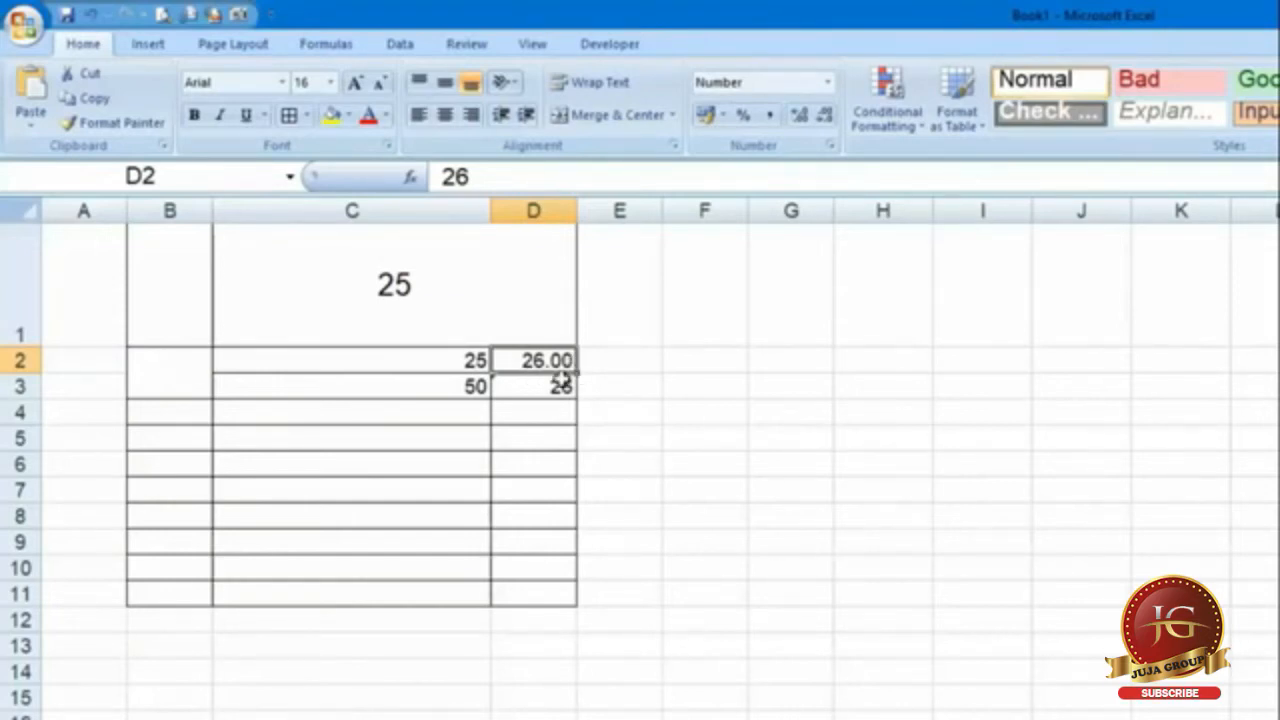
Make column D much wider and set the value in D2 to show five decimal places.
{"action": "left_click_drag", "start_coordinate": [577, 211], "coordinate": [868, 211]}
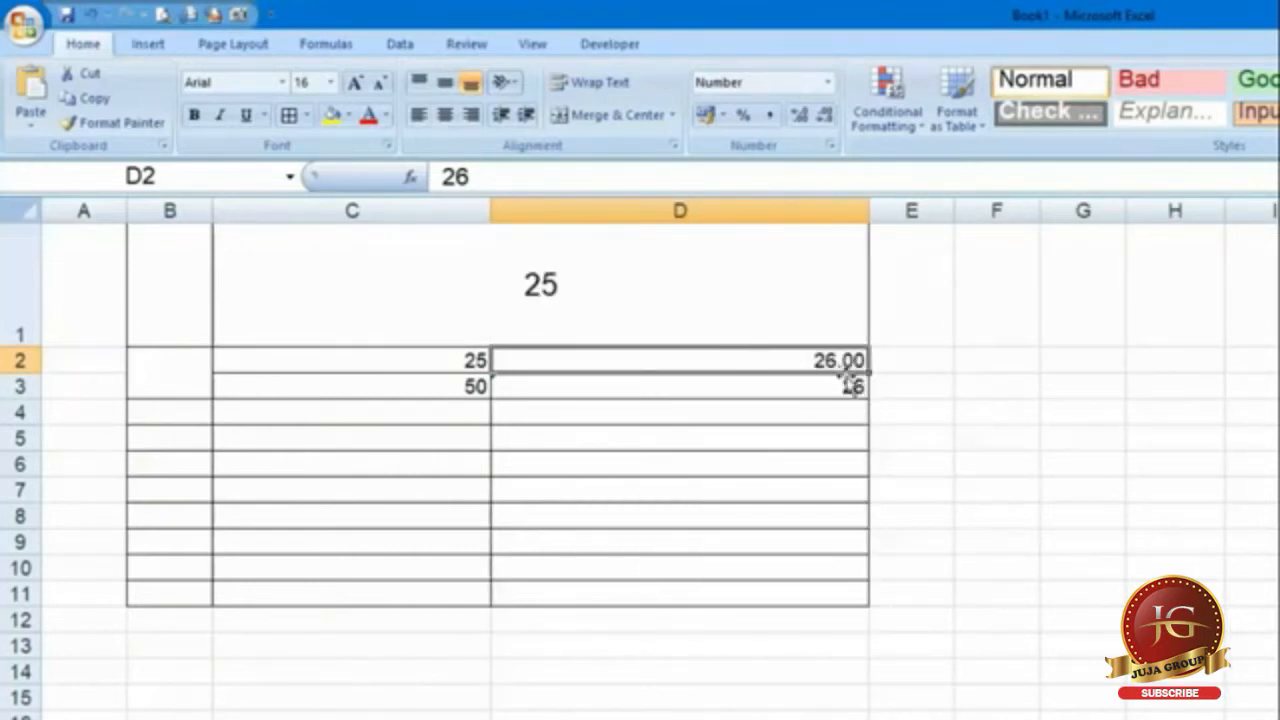
{"action": "left_click", "coordinate": [824, 116]}
{"action": "left_click", "coordinate": [798, 116]}
{"action": "left_click", "coordinate": [798, 116]}
{"action": "left_click", "coordinate": [798, 116]}
{"action": "left_click", "coordinate": [798, 116]}
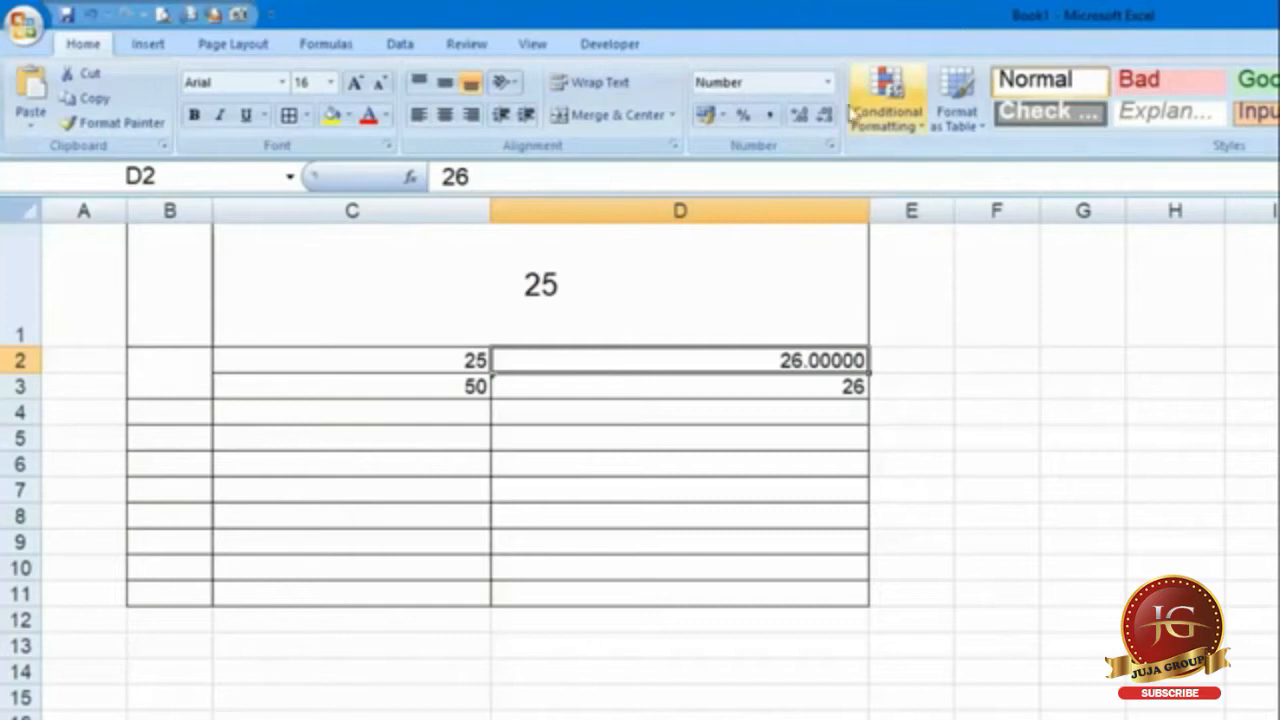
Change the number format of cell D2 to Currency.
{"action": "left_click", "coordinate": [828, 81]}
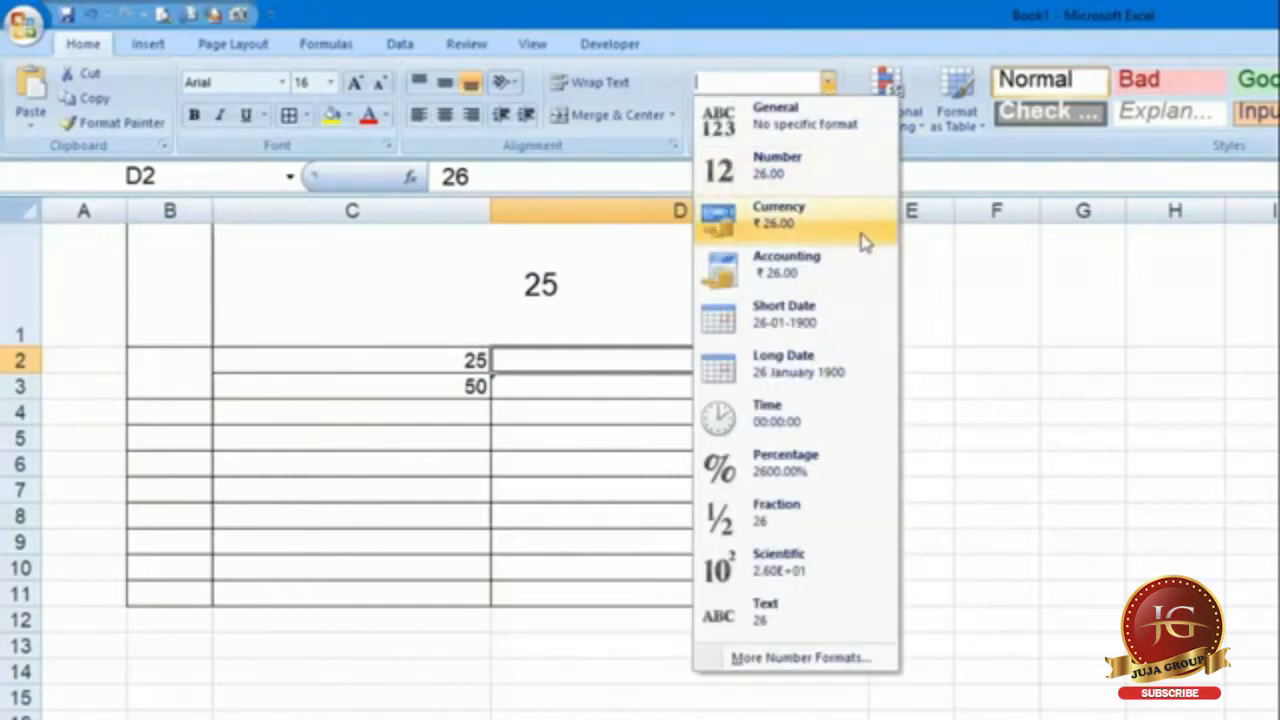
{"action": "left_click", "coordinate": [863, 240]}
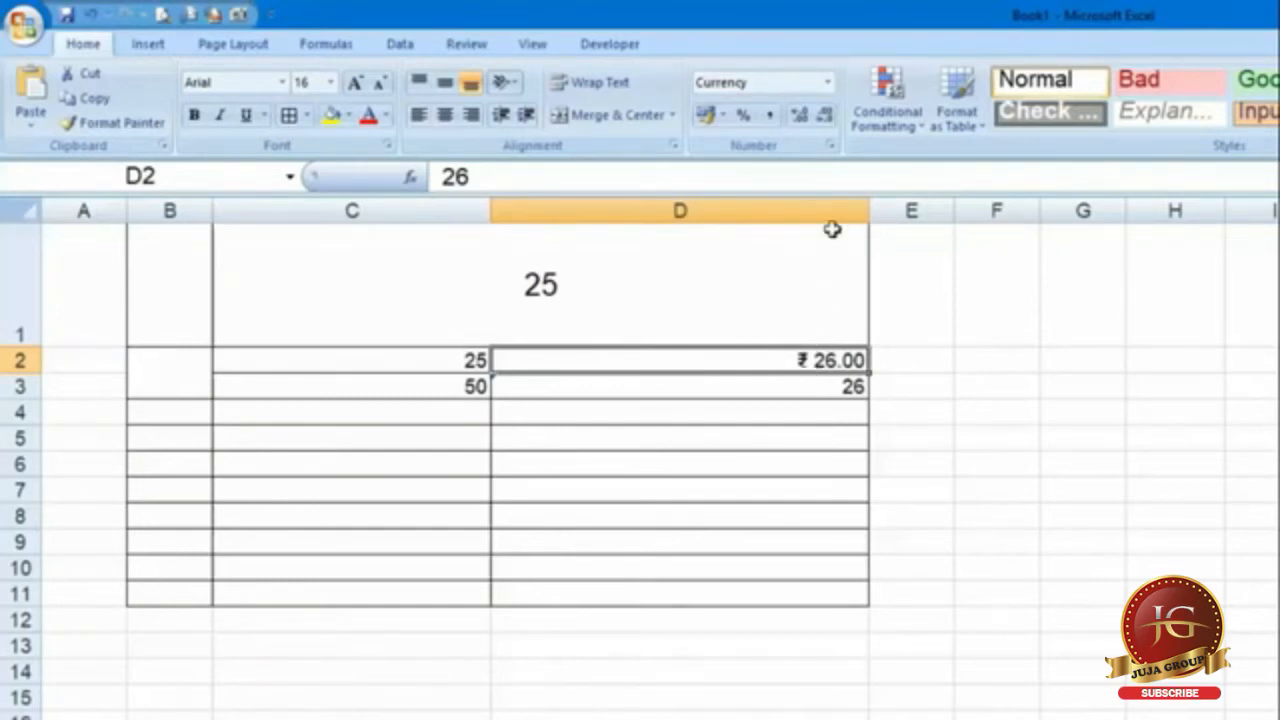
Browse the currency symbols offered in the cell format settings for D2 and leave without changing anything.
{"action": "left_click", "coordinate": [830, 146]}
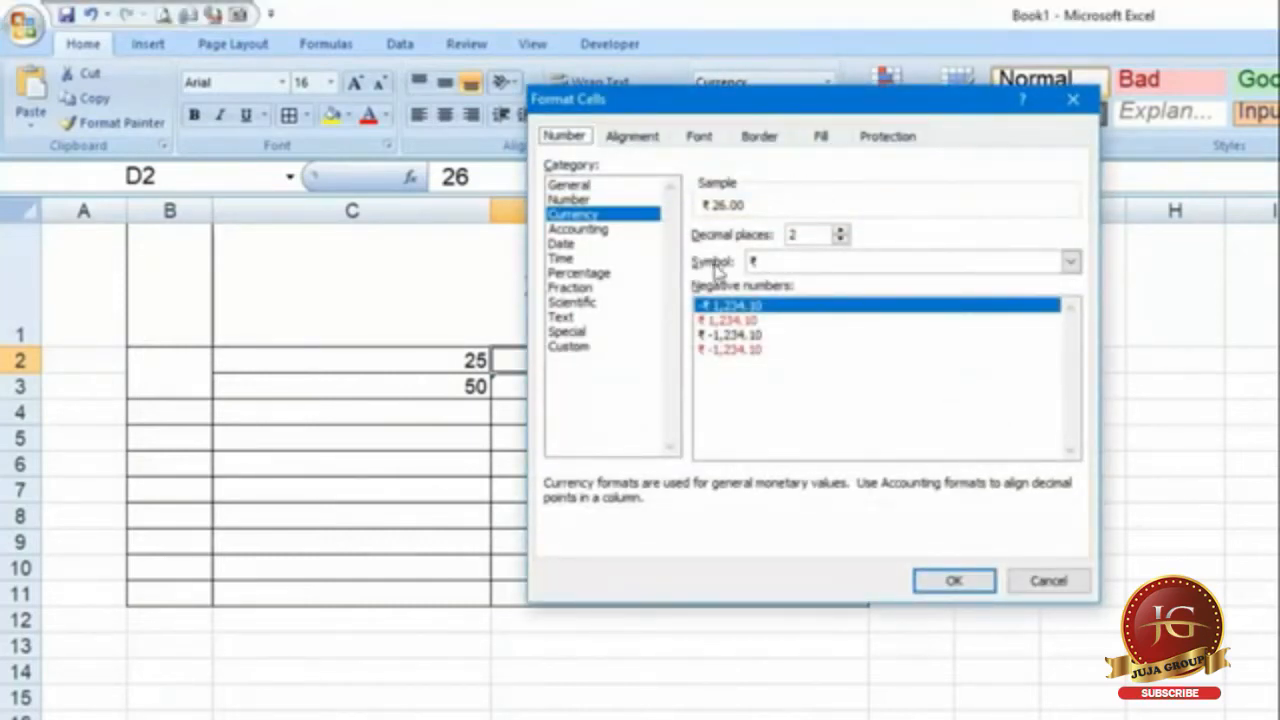
{"action": "left_click", "coordinate": [1070, 262]}
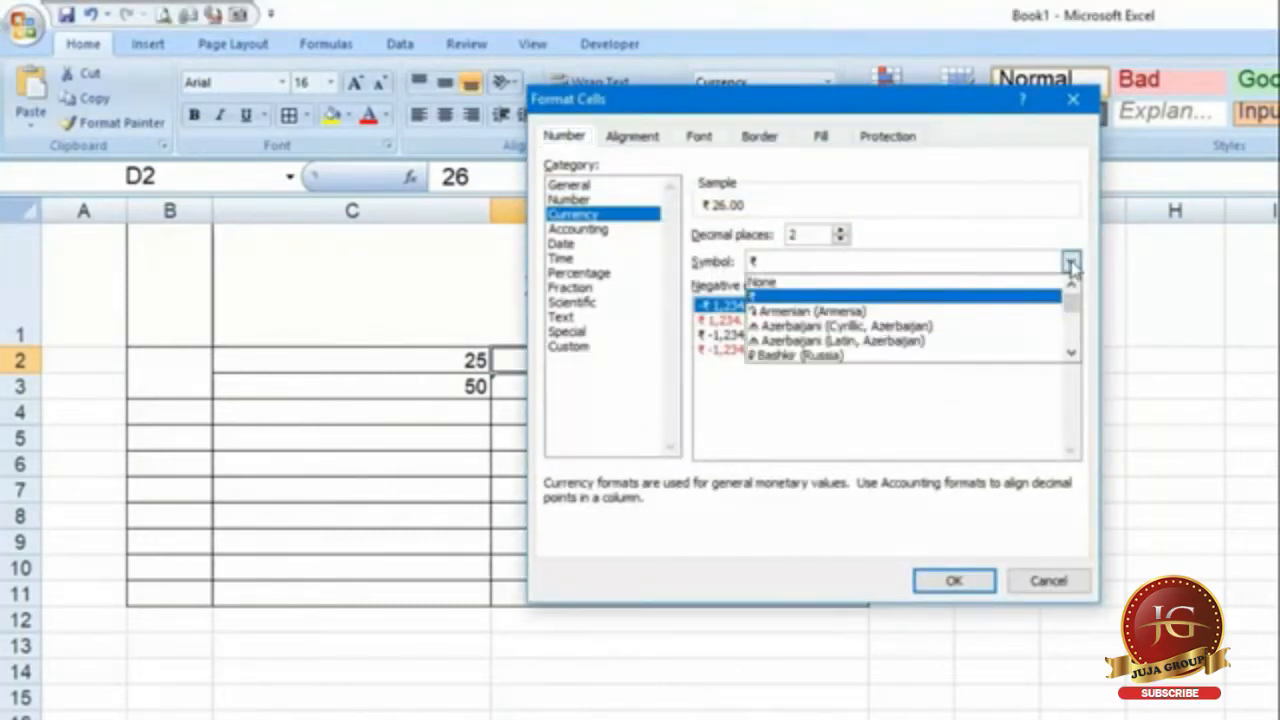
{"action": "left_click", "coordinate": [1071, 352]}
{"action": "left_click", "coordinate": [1071, 352]}
{"action": "left_click_drag", "start_coordinate": [1071, 352], "coordinate": [1078, 358]}
{"action": "left_click", "coordinate": [1087, 480]}
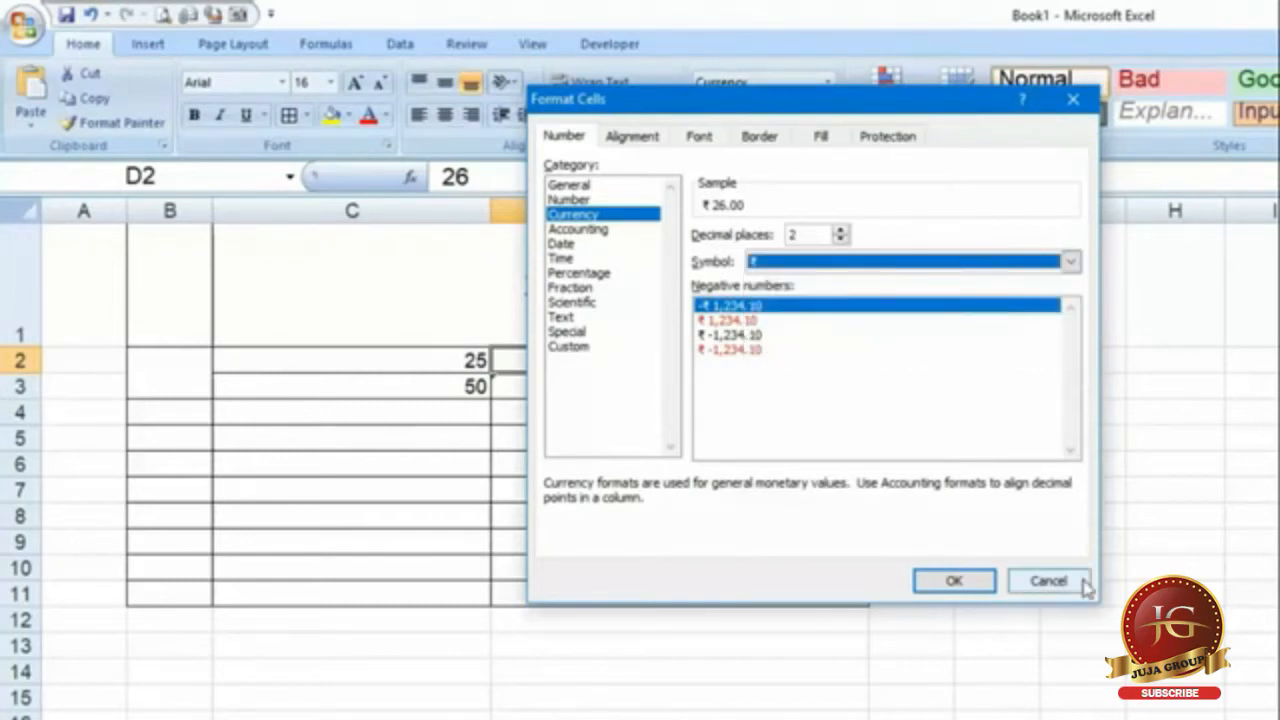
{"action": "left_click", "coordinate": [1084, 583]}
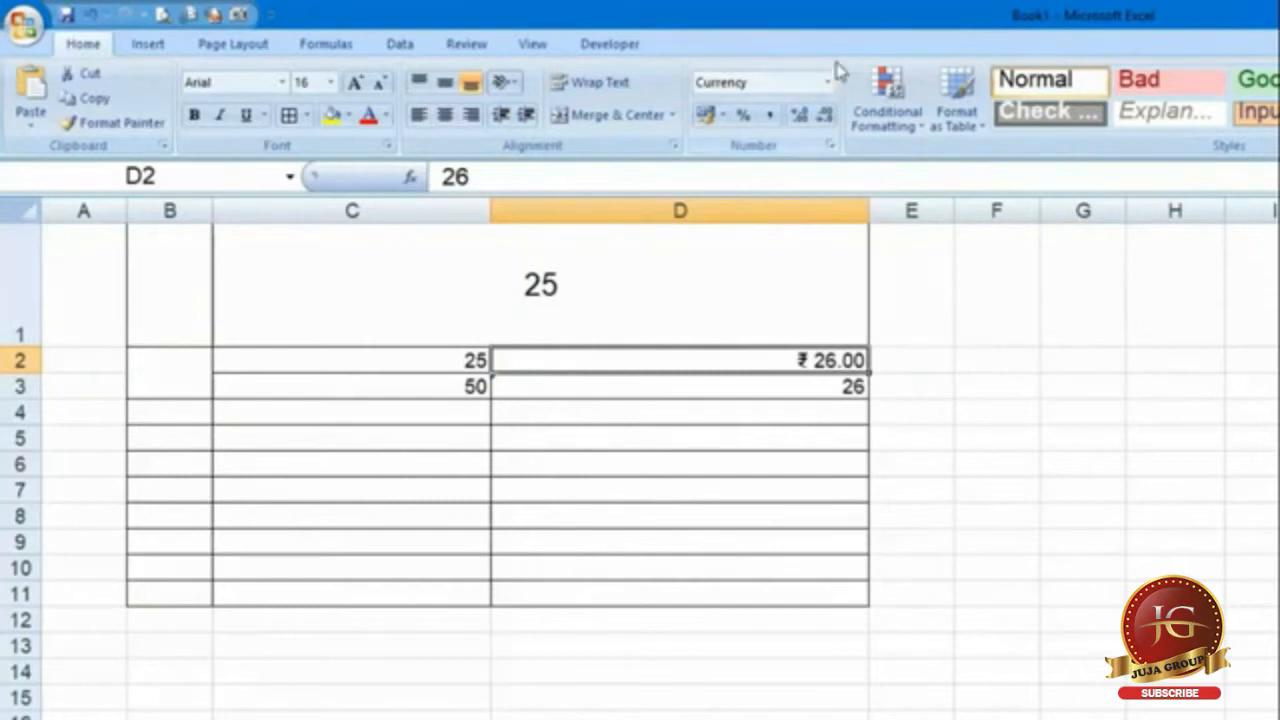
Set the number format of cell D3 to Short Date and enter the date 09-07-2019.
{"action": "left_click", "coordinate": [829, 82]}
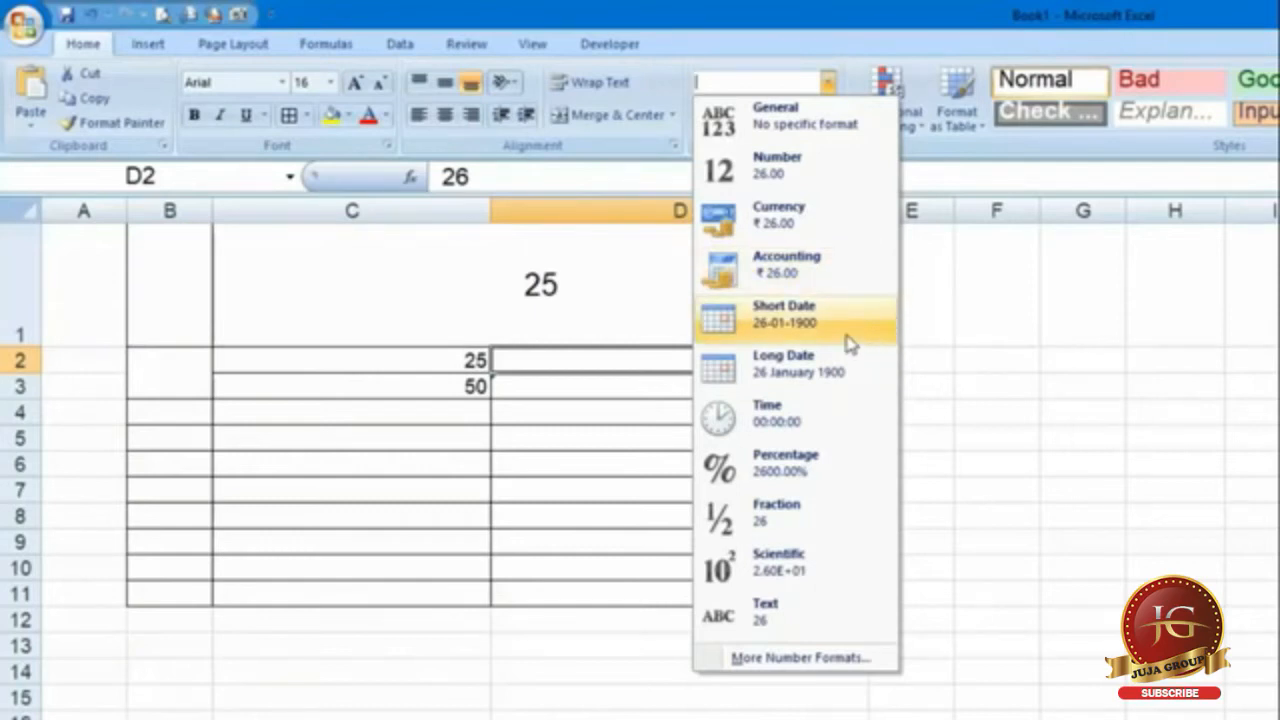
{"action": "left_click", "coordinate": [952, 392]}
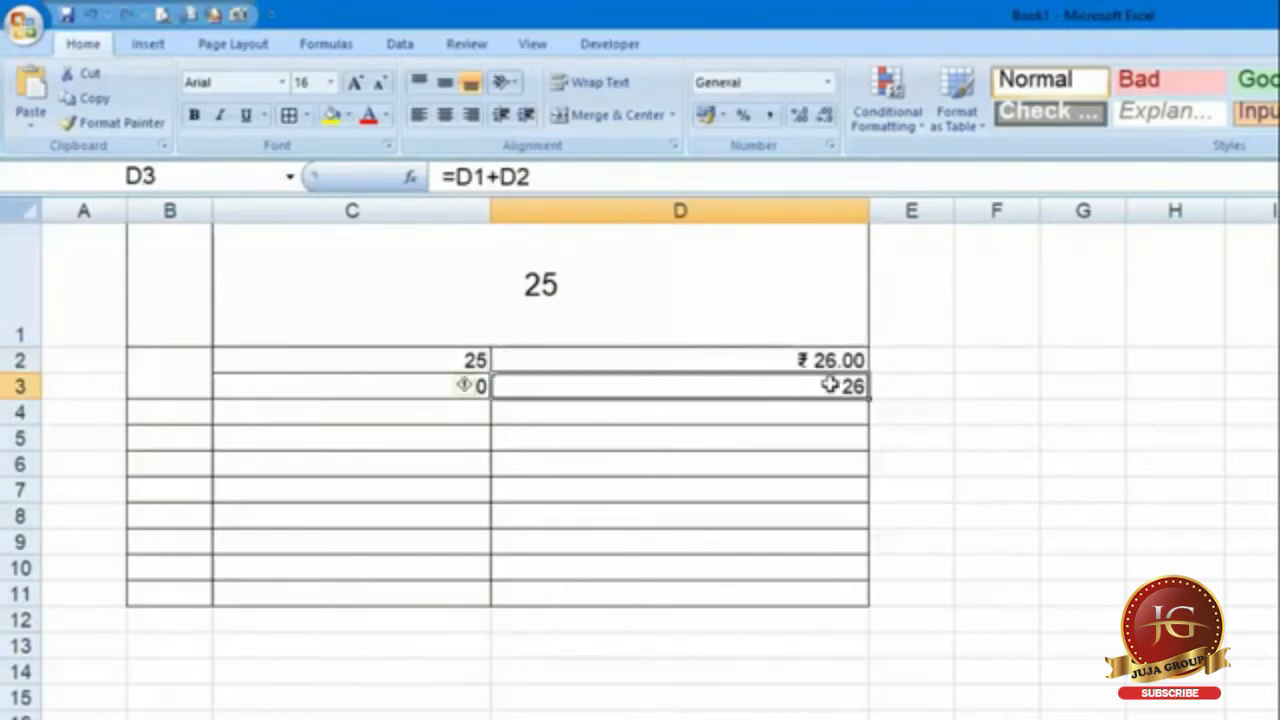
{"action": "left_click", "coordinate": [828, 83]}
{"action": "left_click", "coordinate": [864, 318]}
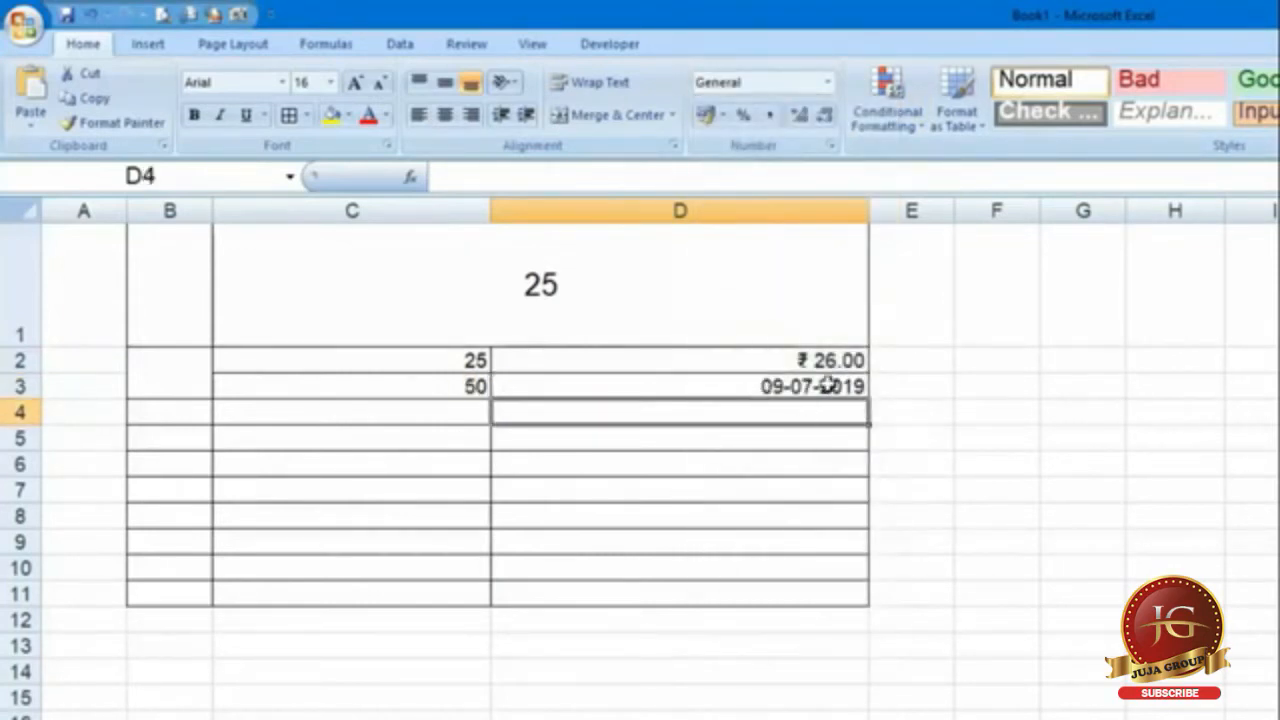
Change the number format of cell D3 to Time.
{"action": "left_click", "coordinate": [828, 385]}
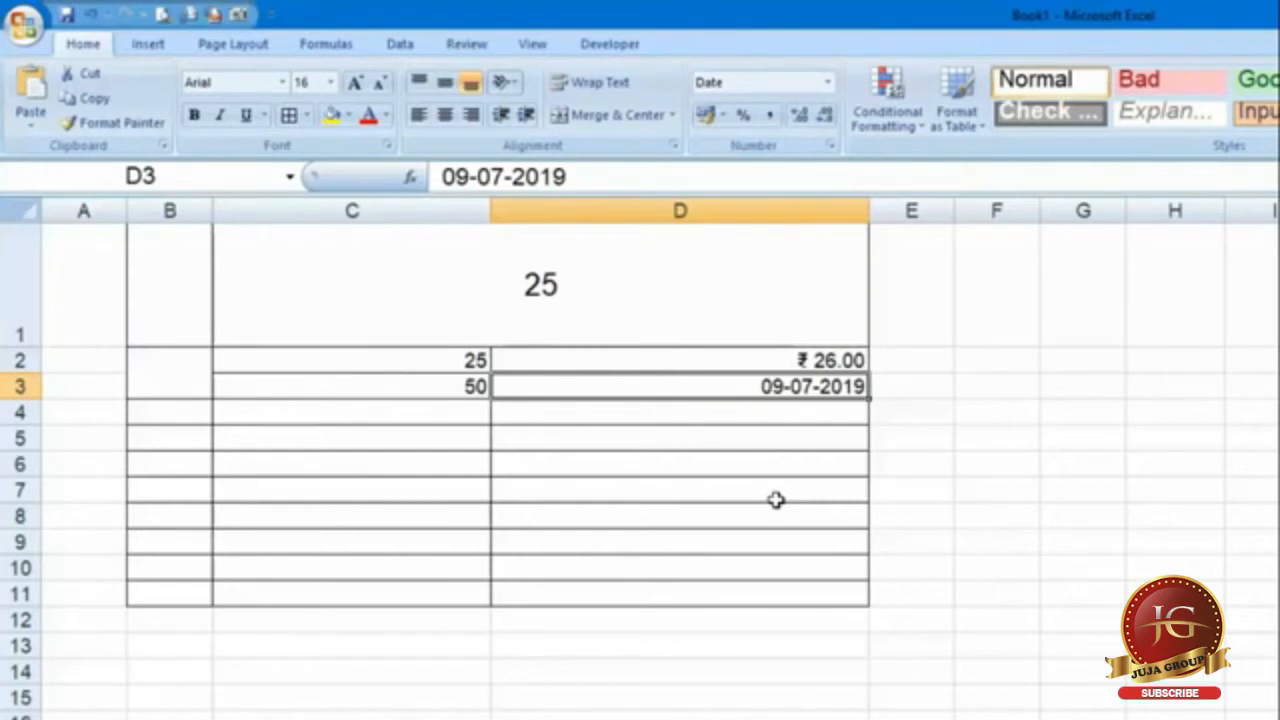
{"action": "left_click", "coordinate": [829, 82]}
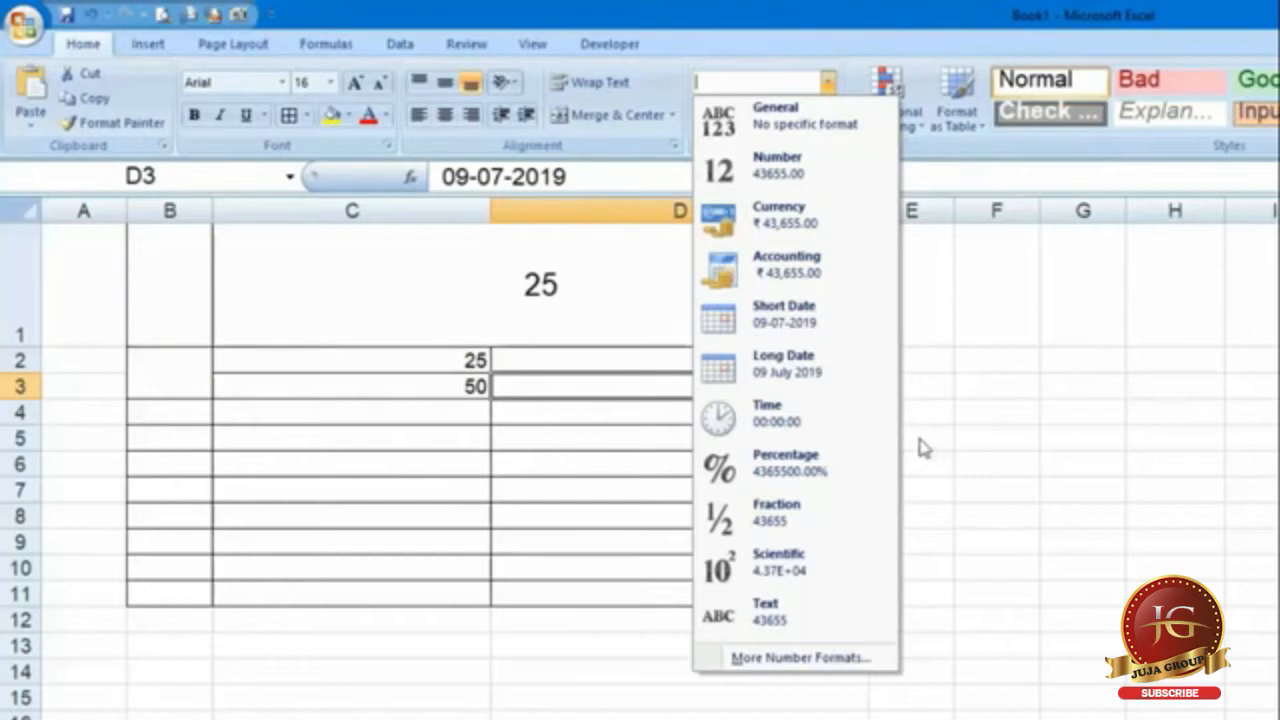
{"action": "left_click", "coordinate": [834, 428]}
Set the number format of cell C3 to Percentage and replace its contents with 5%.
{"action": "left_click", "coordinate": [828, 82]}
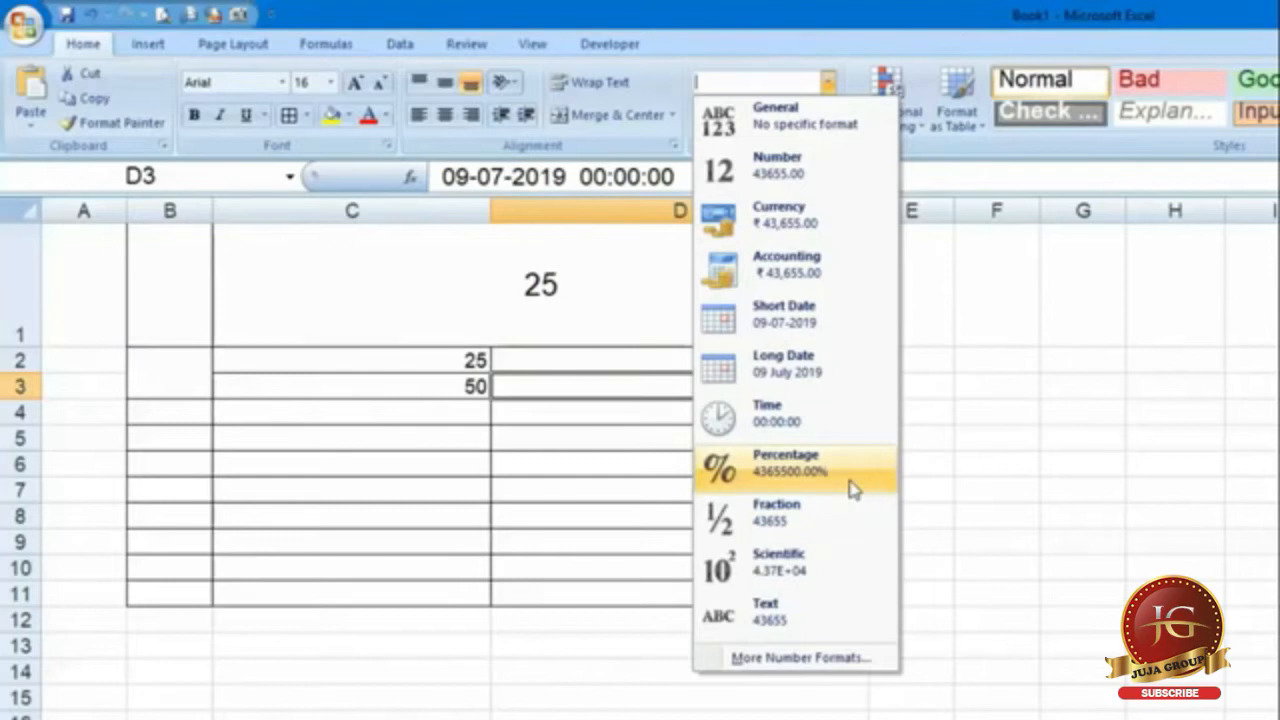
{"action": "left_click", "coordinate": [449, 386]}
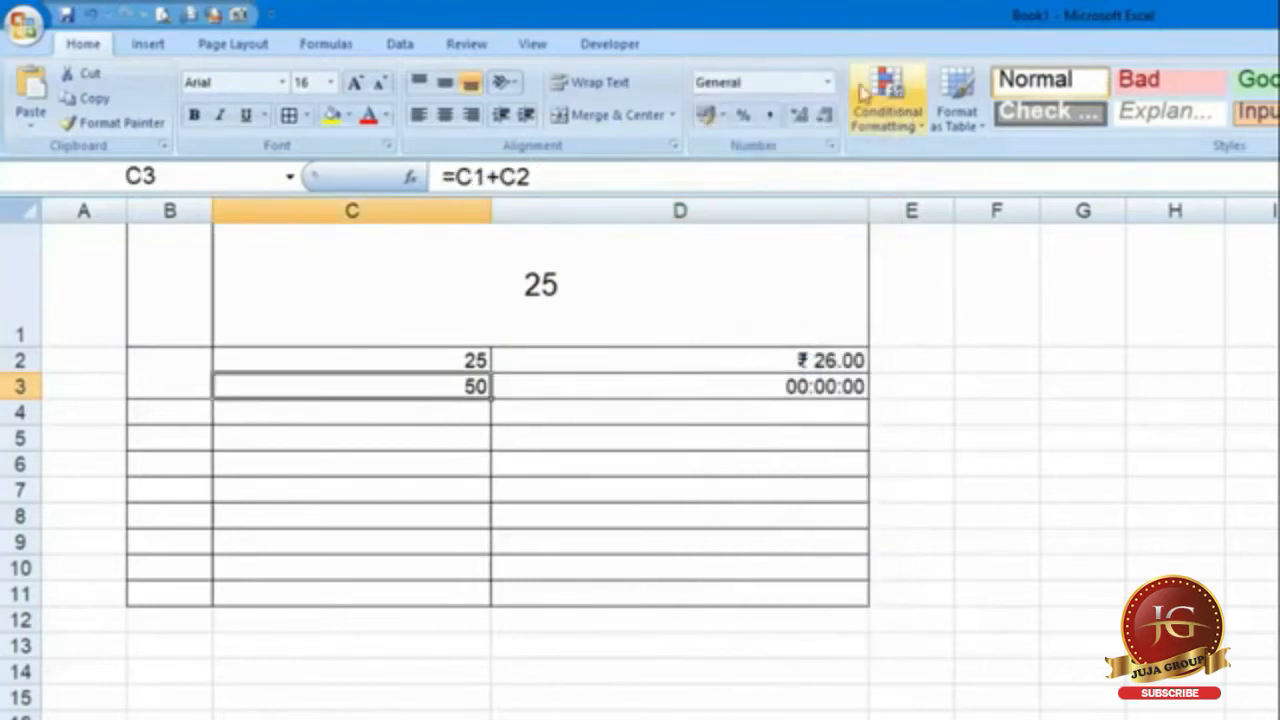
{"action": "left_click", "coordinate": [828, 82]}
{"action": "left_click", "coordinate": [848, 470]}
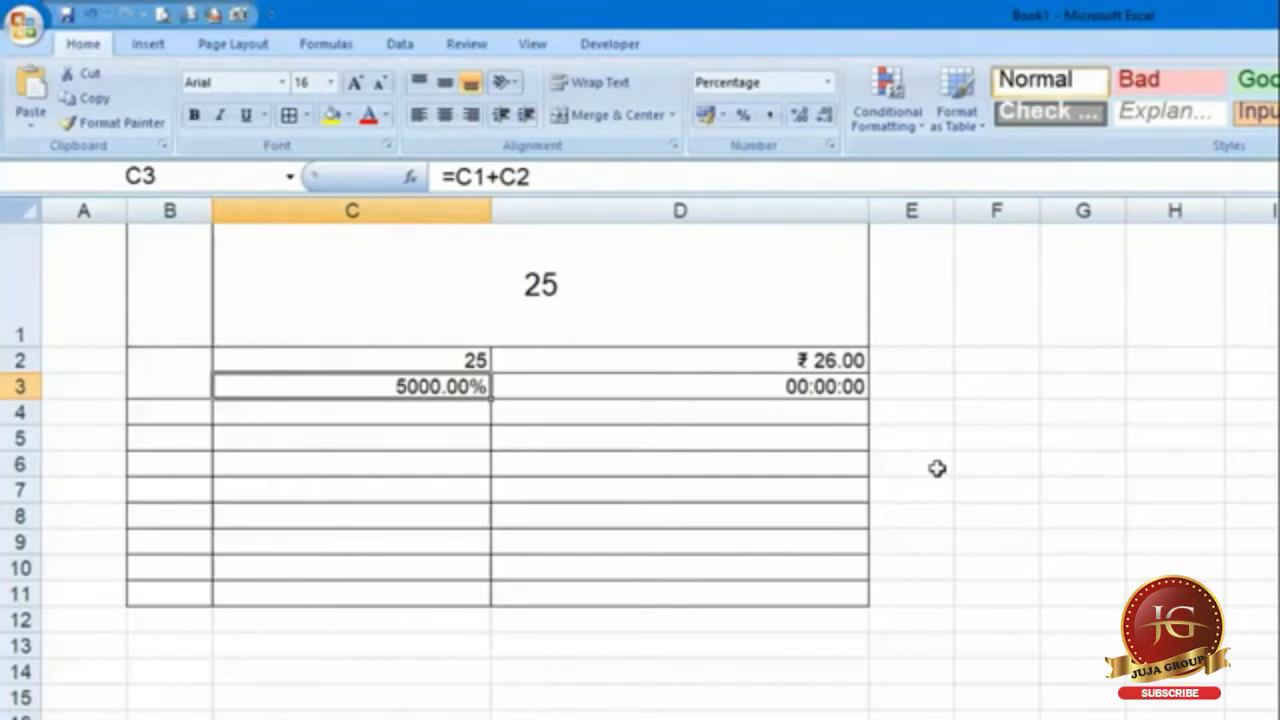
{"action": "type", "text": "5%"}
{"action": "key", "text": "Return"}
Enter the formula =C2*C3 in cell C4 to calculate the percentage of the value in C2.
{"action": "key", "text": "Up"}
{"action": "key", "text": "Up"}
{"action": "key", "text": "Down"}
{"action": "key", "text": "Down"}
{"action": "type", "text": "="}
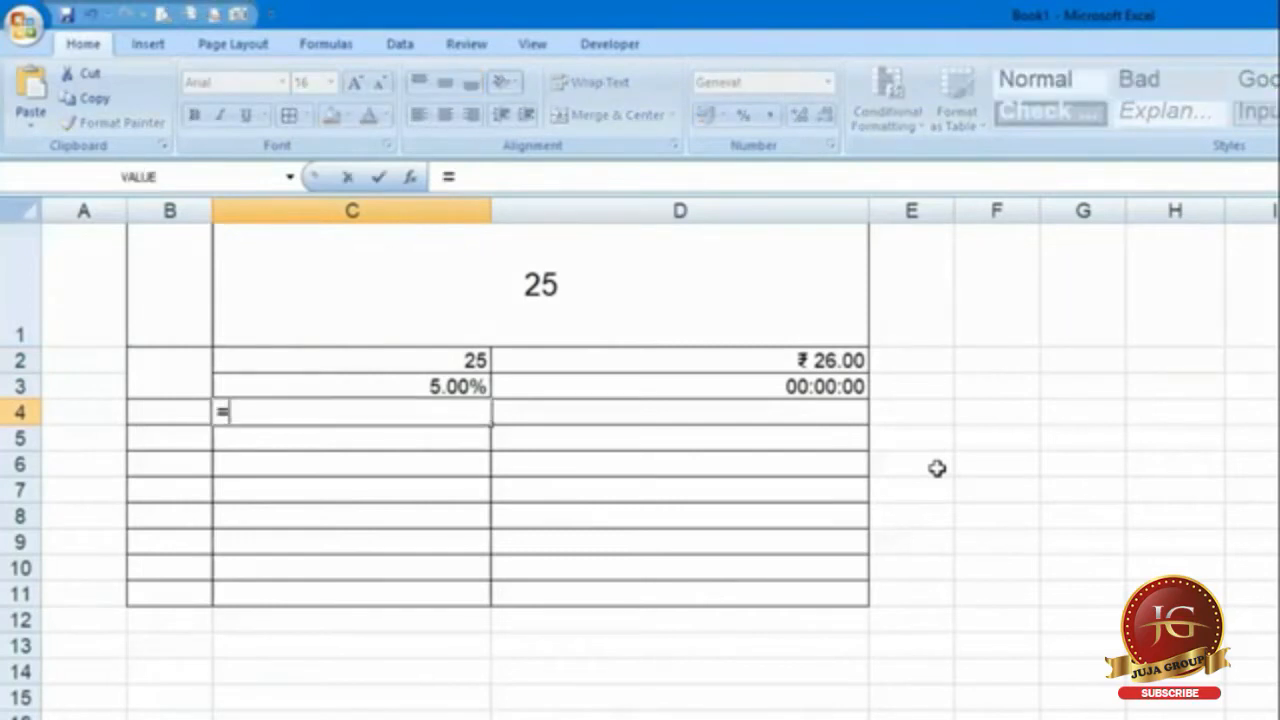
{"action": "key", "text": "Up"}
{"action": "key", "text": "Up"}
{"action": "type", "text": "*"}
{"action": "key", "text": "Down"}
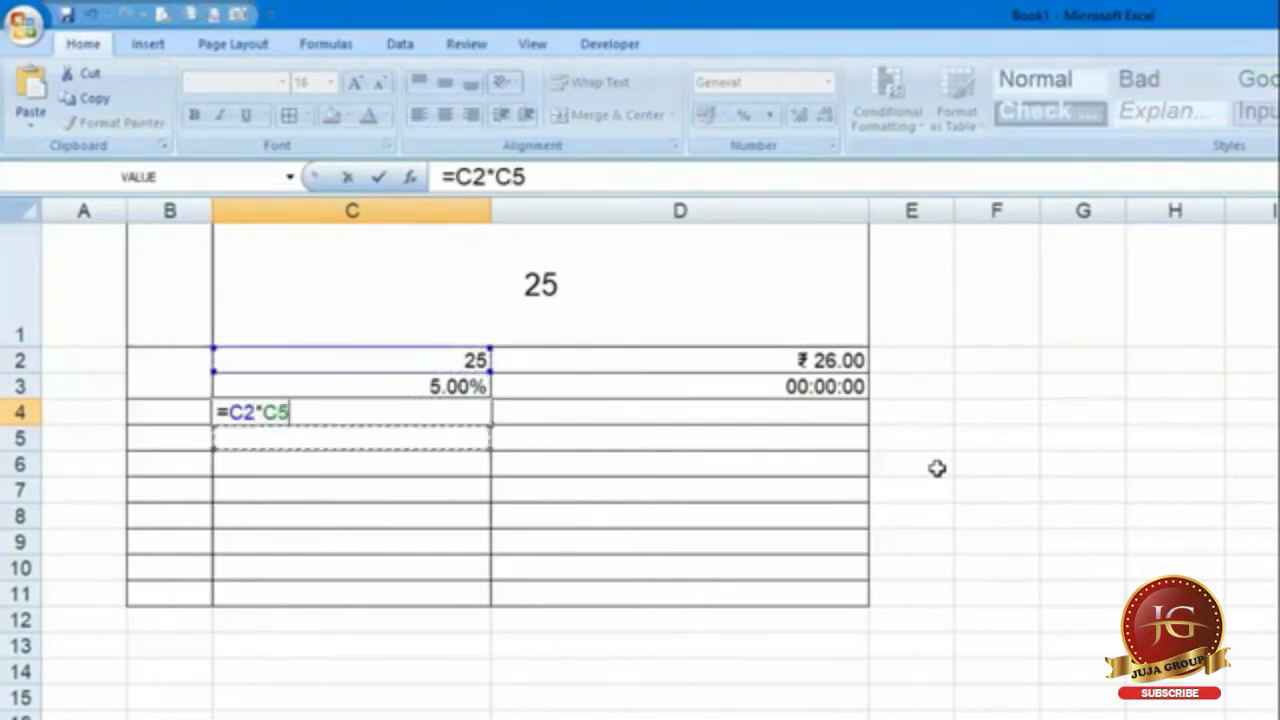
{"action": "key", "text": "Up"}
{"action": "key", "text": "Up"}
{"action": "key", "text": "Return"}
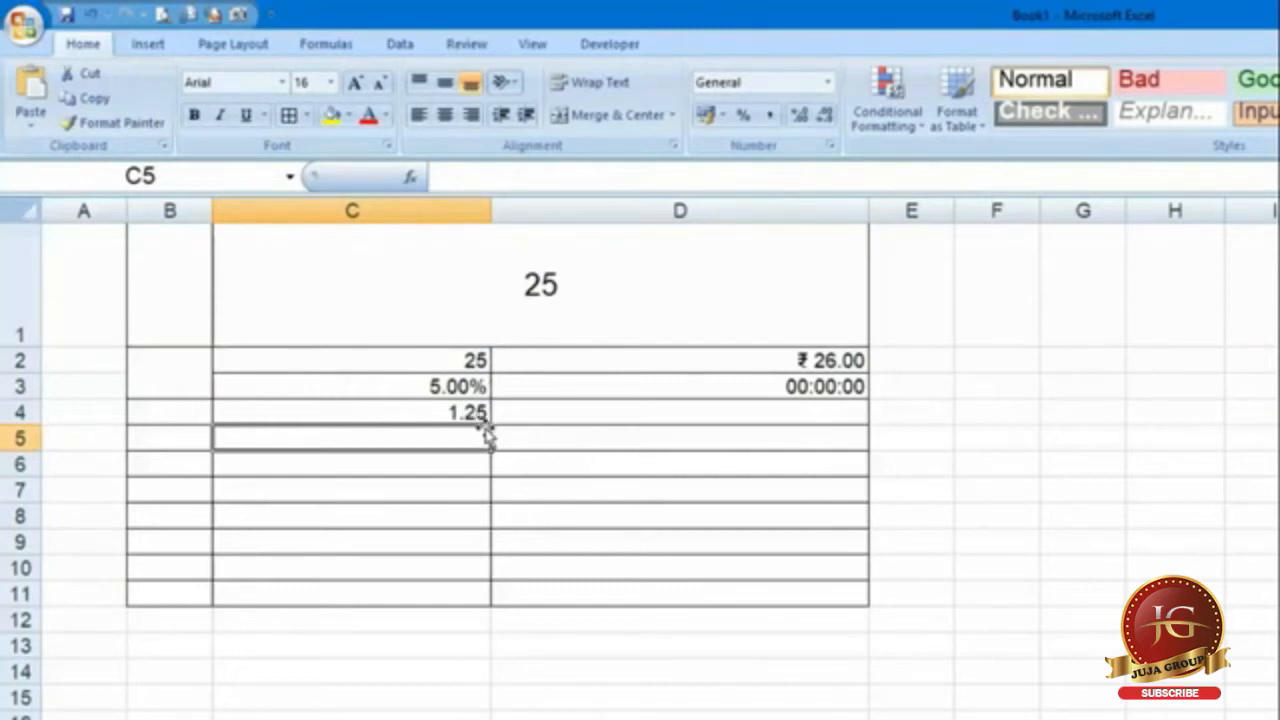
Look through the Conditional Formatting options, including Highlight Cells Rules and Color Scales, with an empty cell selected.
{"action": "key", "text": "Right"}
{"action": "key", "text": "Down"}
{"action": "key", "text": "Down"}
{"action": "key", "text": "Down"}
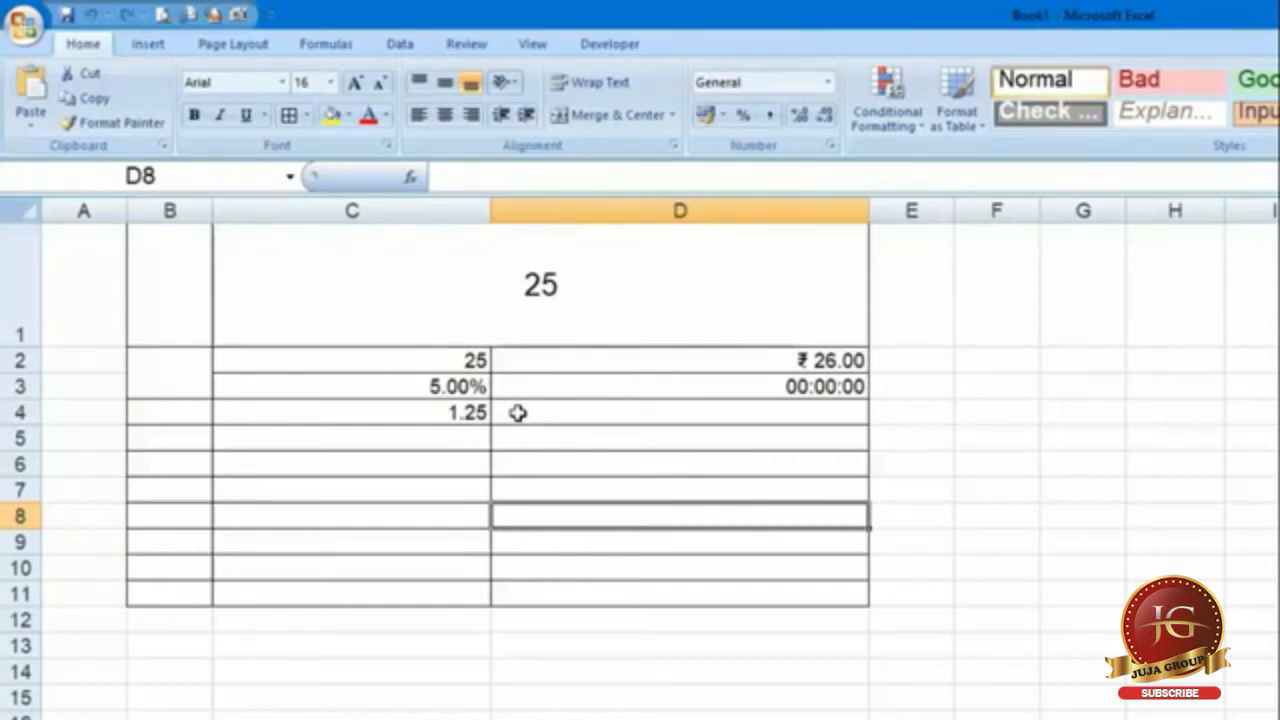
{"action": "left_click", "coordinate": [910, 122]}
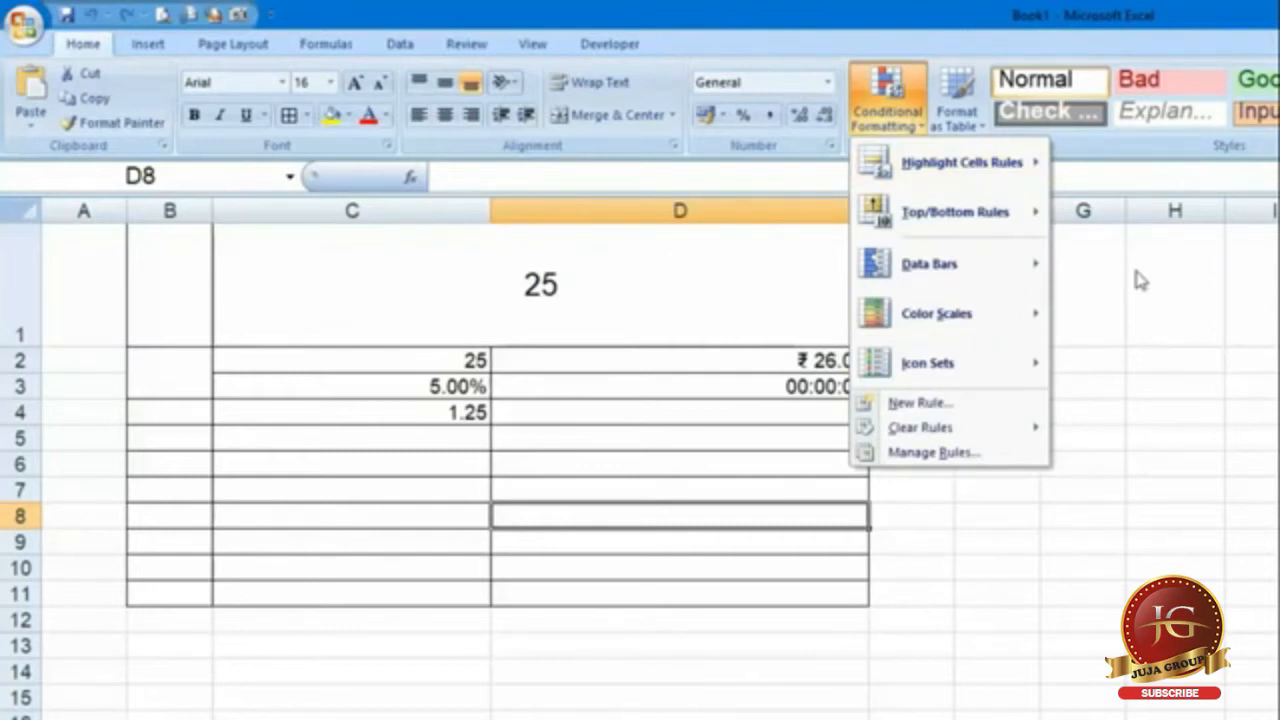
{"action": "mouse_move", "coordinate": [975, 157]}
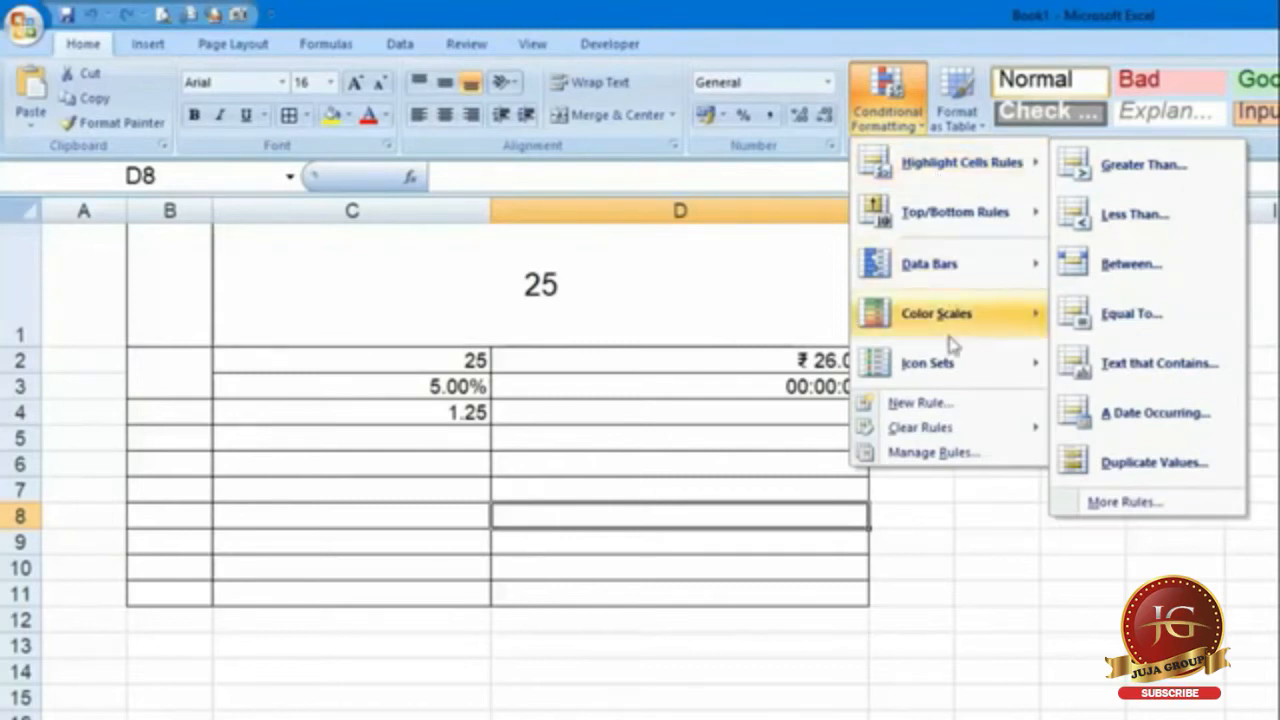
{"action": "mouse_move", "coordinate": [940, 320]}
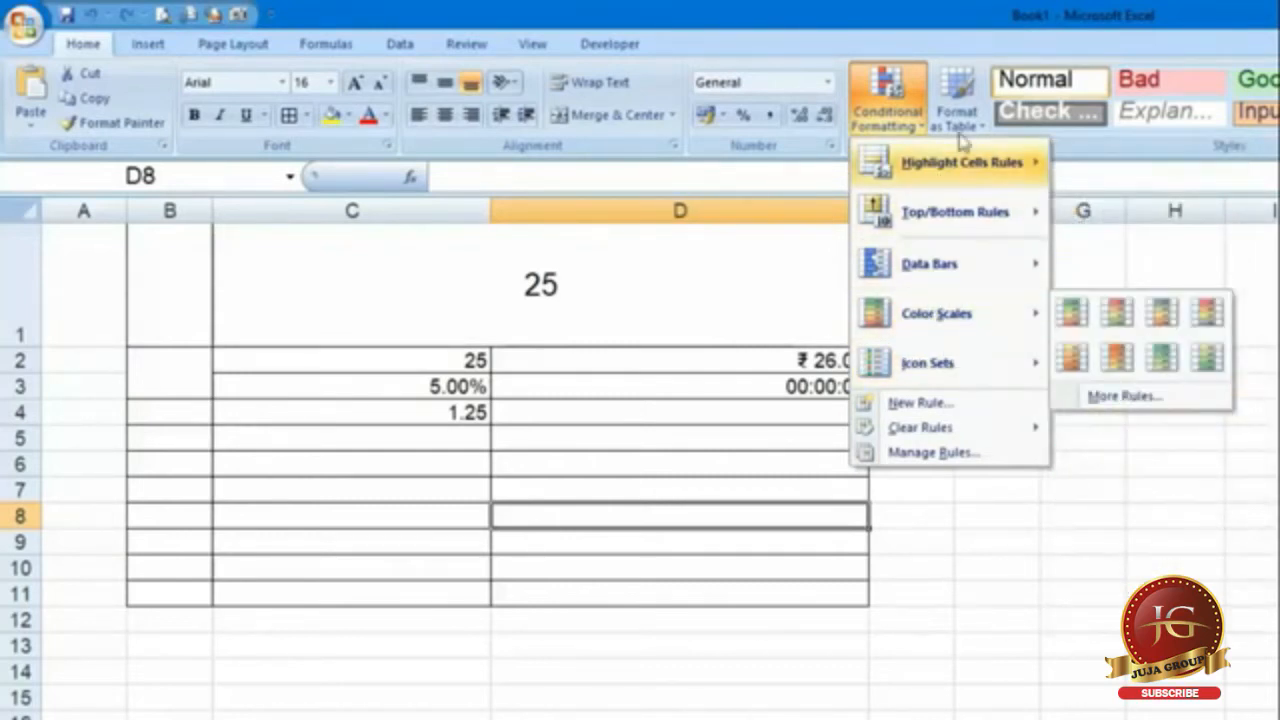
{"action": "mouse_move", "coordinate": [965, 167]}
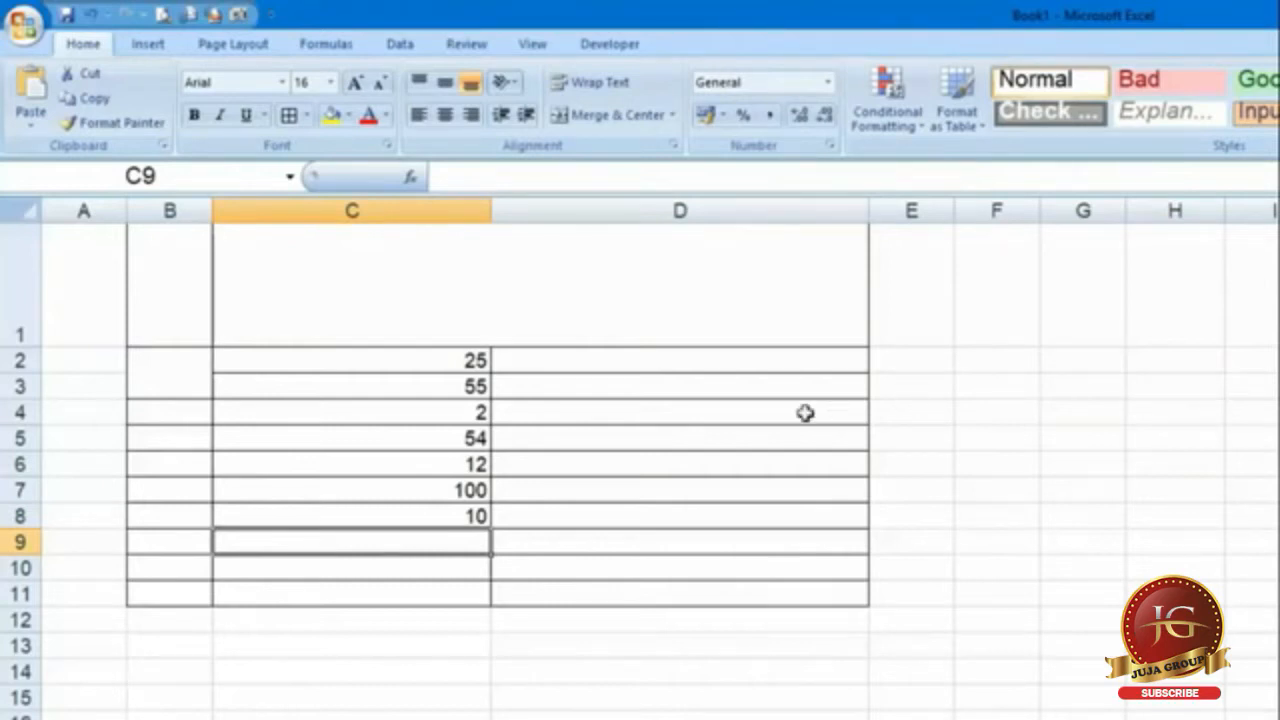
Highlight values less than 15 in C2:C8 using conditional formatting with Light Red Fill with Dark Red Text.
{"action": "left_click", "coordinate": [476, 362]}
{"action": "left_click_drag", "start_coordinate": [474, 370], "coordinate": [466, 517]}
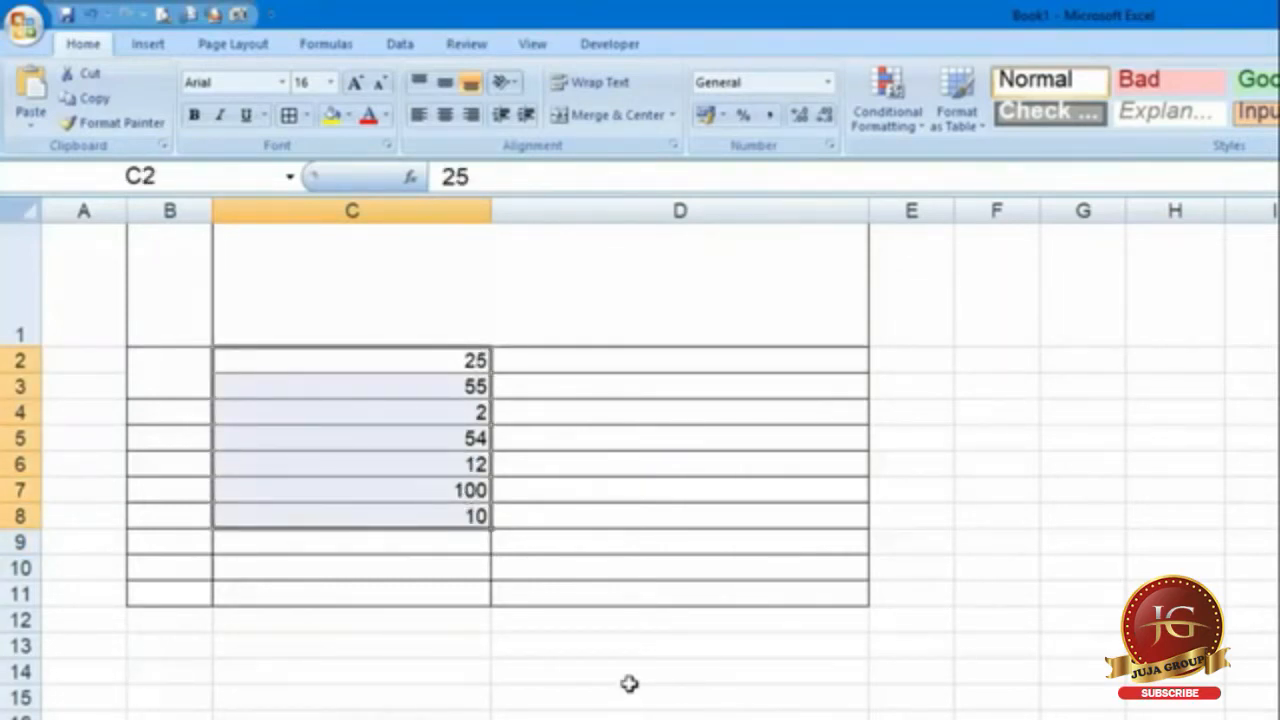
{"action": "left_click", "coordinate": [906, 136]}
{"action": "mouse_move", "coordinate": [935, 188]}
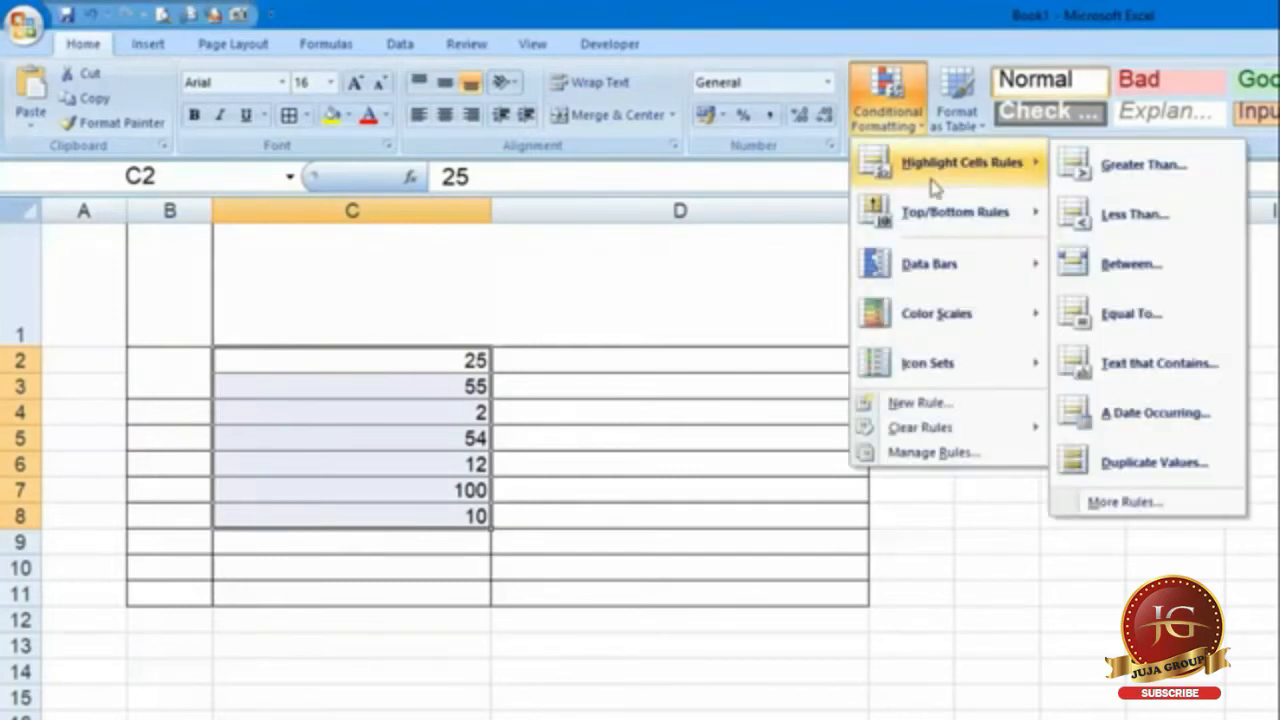
{"action": "left_click", "coordinate": [1180, 224]}
{"action": "type", "text": "15"}
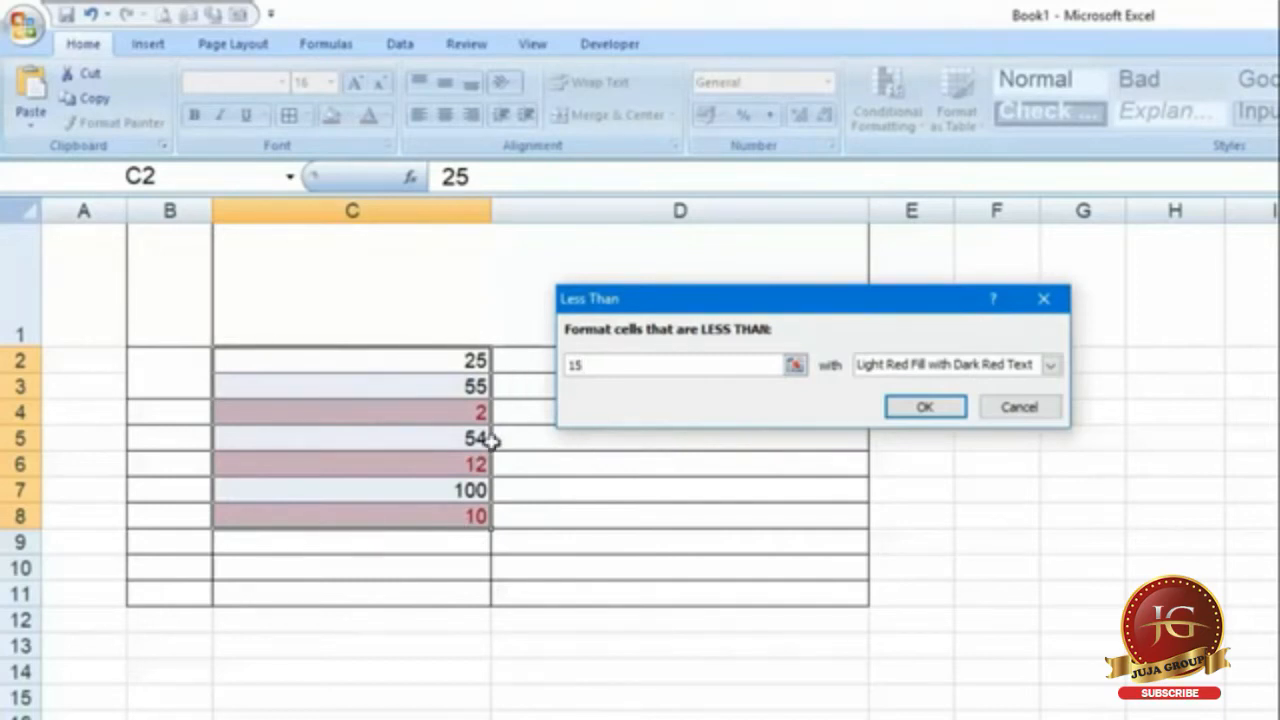
{"action": "left_click", "coordinate": [923, 407]}
{"action": "left_click", "coordinate": [737, 485]}
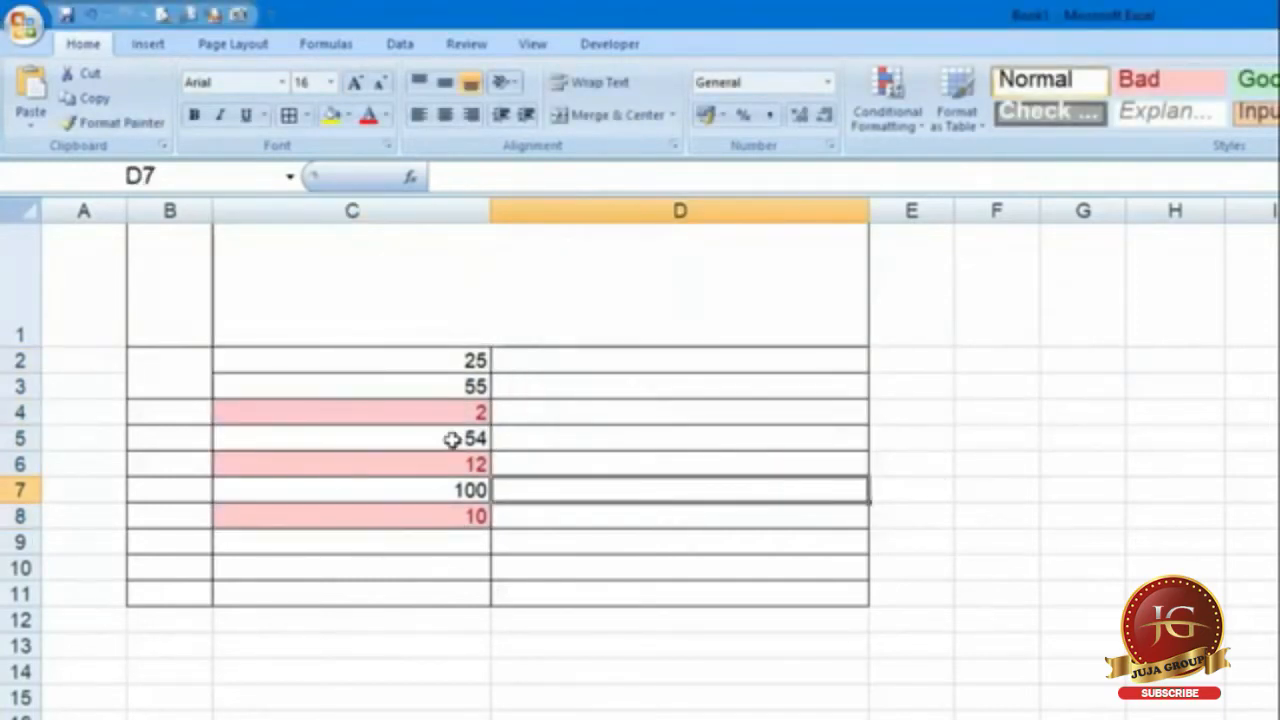
Change the value in cell C2 to 13 to test the conditional formatting rule.
{"action": "left_click", "coordinate": [386, 365]}
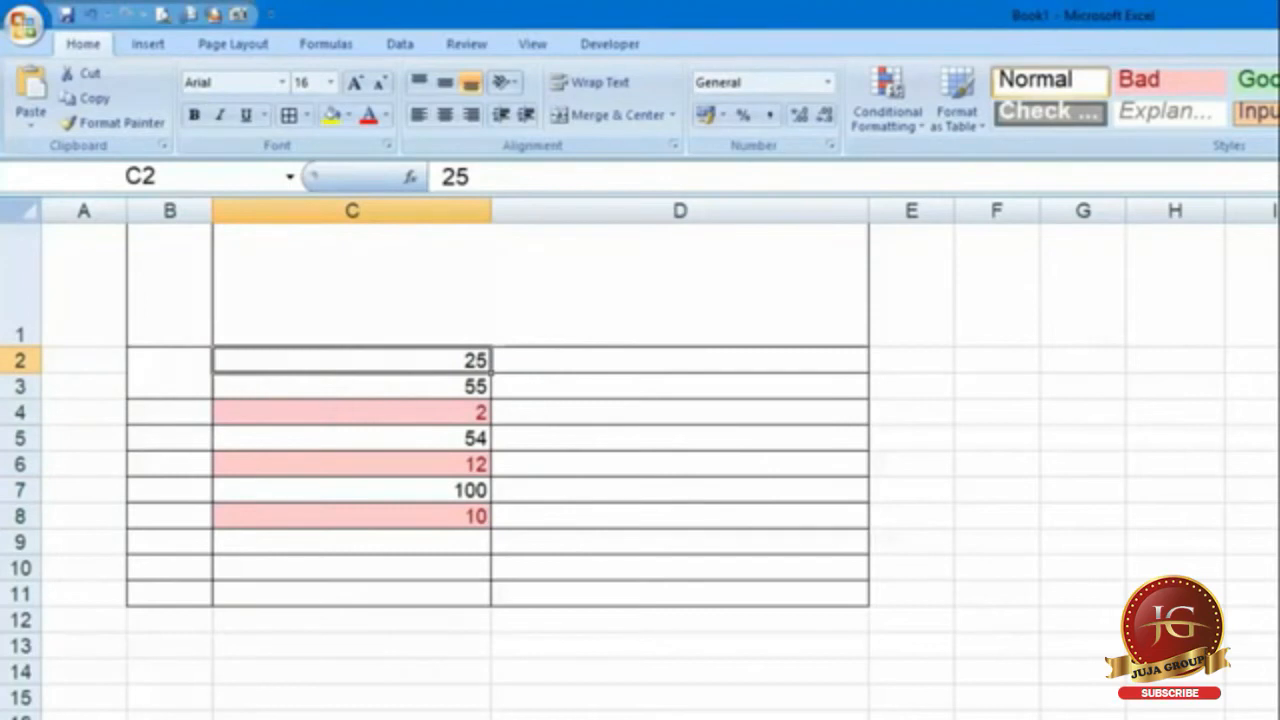
{"action": "type", "text": "13"}
{"action": "key", "text": "Return"}
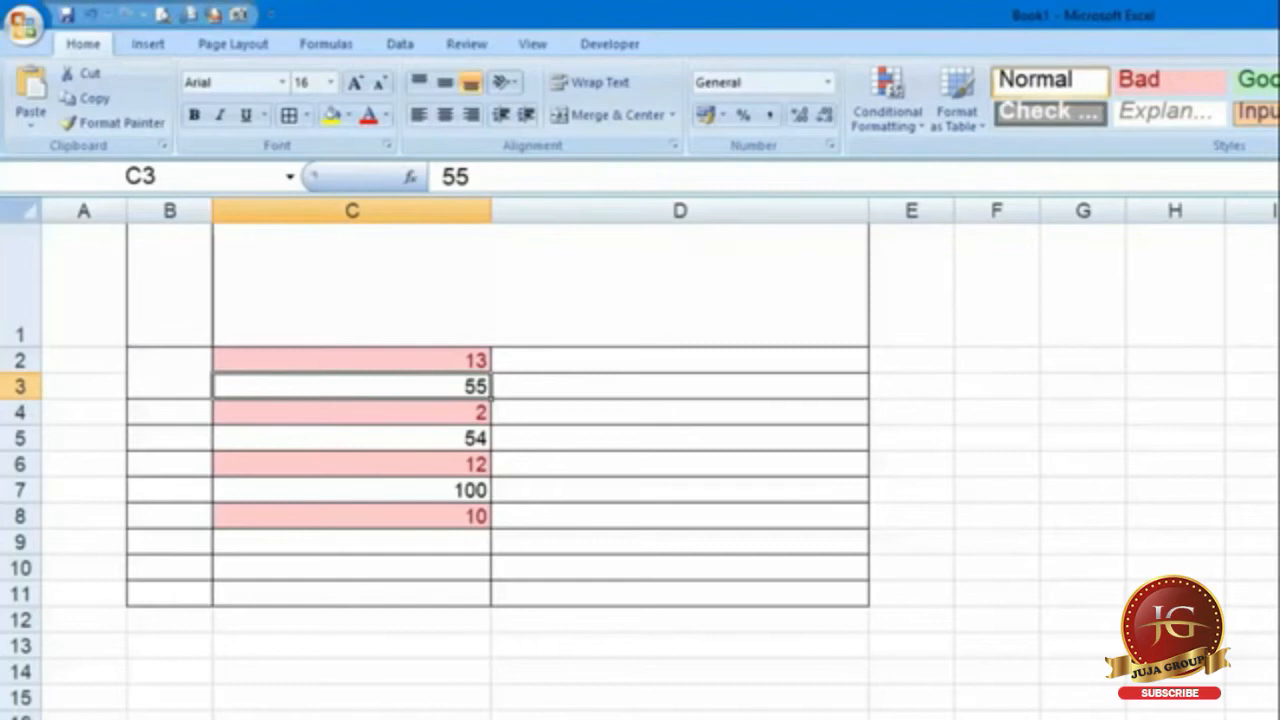
Delete columns B through D together with their contents and formatting.
{"action": "left_click_drag", "start_coordinate": [171, 208], "coordinate": [795, 212]}
{"action": "right_click", "coordinate": [795, 212]}
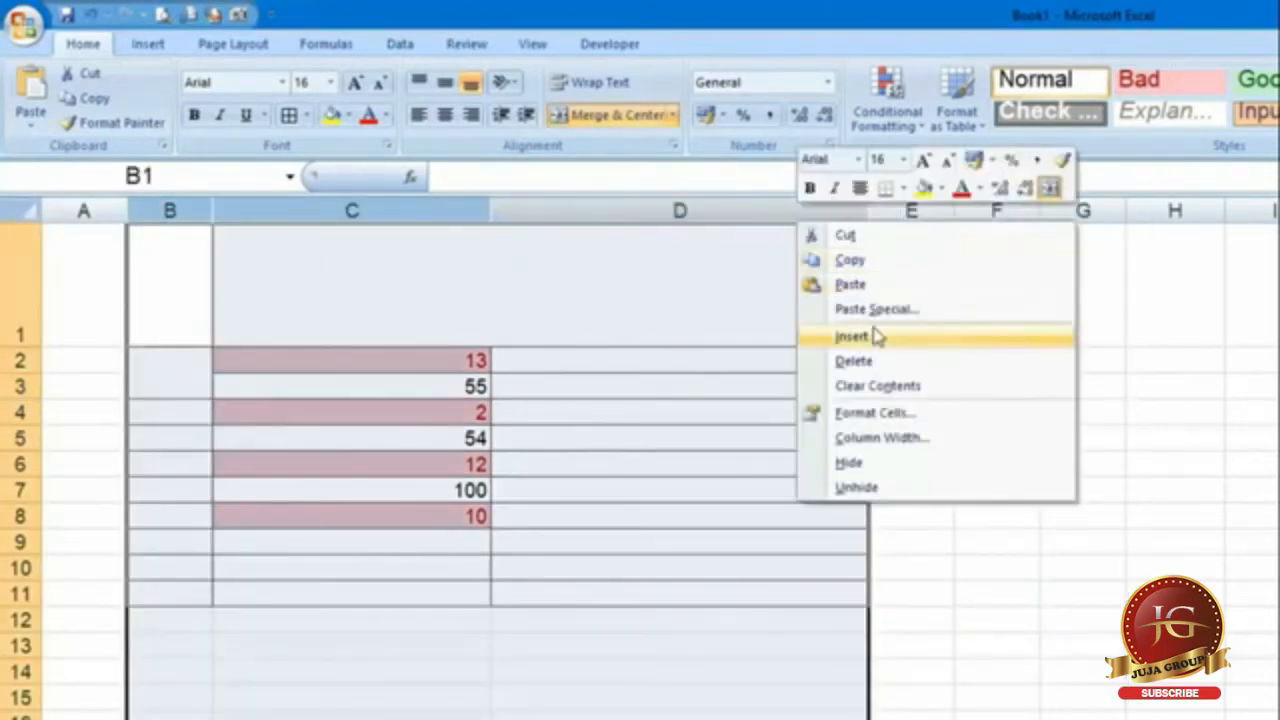
{"action": "left_click", "coordinate": [889, 357]}
{"action": "left_click", "coordinate": [148, 368]}
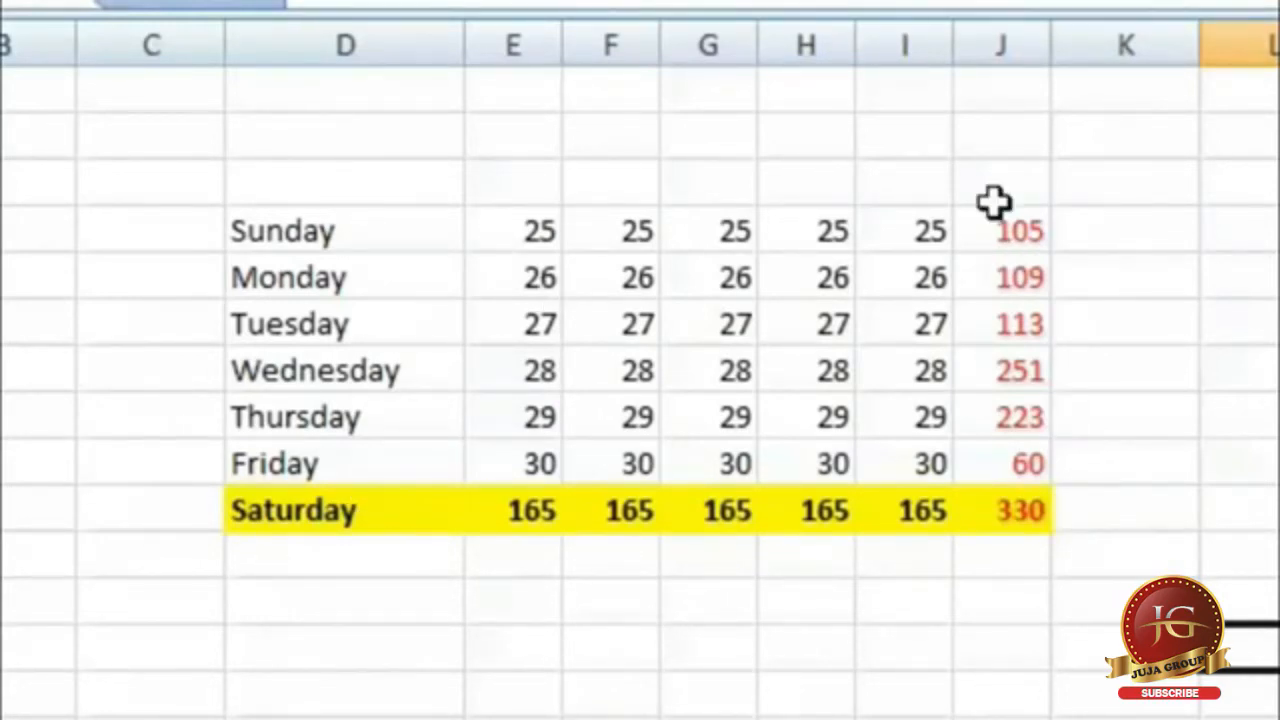
{"action": "left_click", "coordinate": [997, 222]}
{"action": "left_click", "coordinate": [1008, 278]}
{"action": "left_click", "coordinate": [1015, 458]}
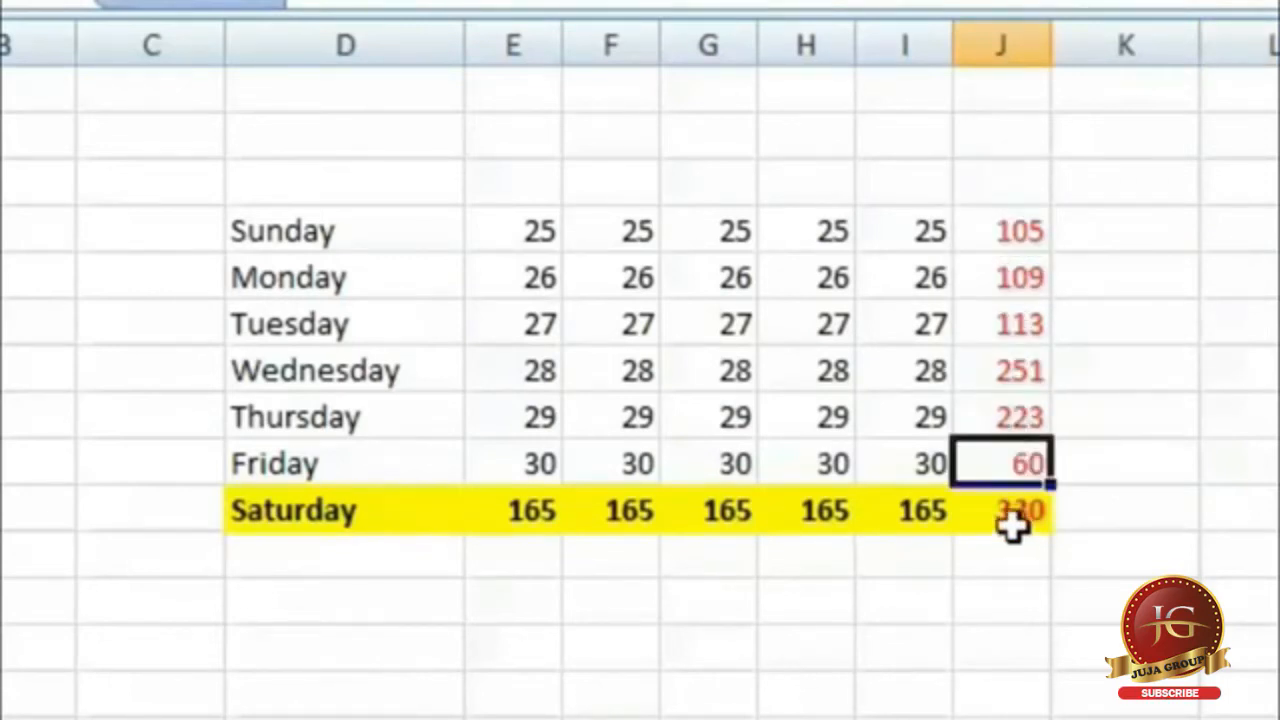
{"action": "left_click", "coordinate": [872, 530]}
{"action": "left_click", "coordinate": [608, 521]}
{"action": "left_click", "coordinate": [409, 520]}
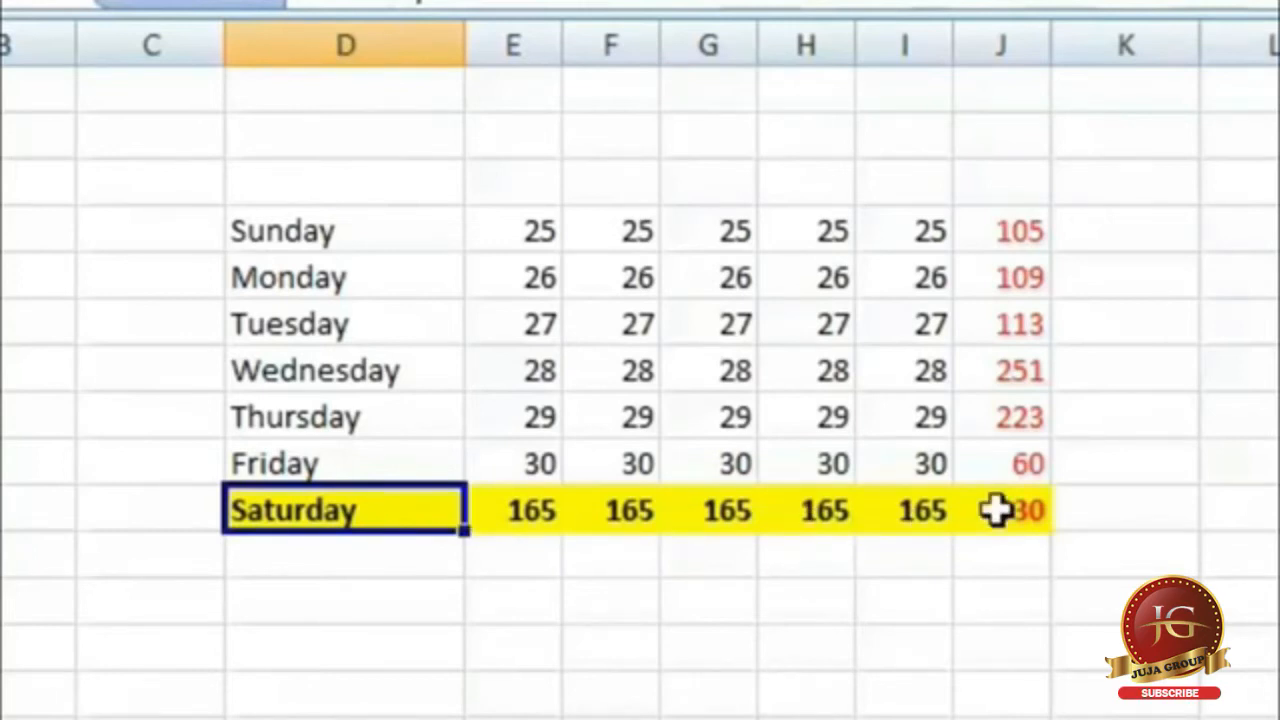
Apply all borders to the weekday table from Sunday to Saturday across columns D to J and deselect it.
{"action": "mouse_move", "coordinate": [259, 228]}
{"action": "left_mouse_down"}
{"action": "mouse_move", "coordinate": [520, 360]}
{"action": "mouse_move", "coordinate": [1005, 527]}
{"action": "left_mouse_up"}
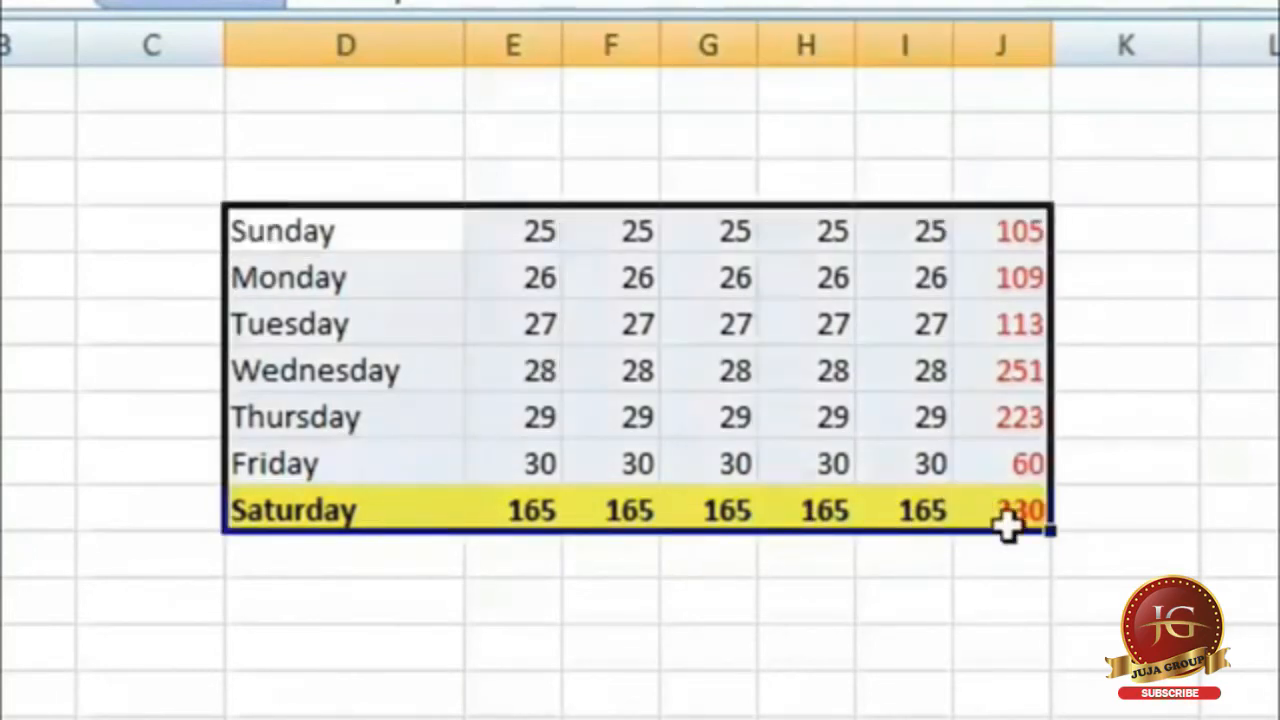
{"action": "left_click", "coordinate": [315, 2]}
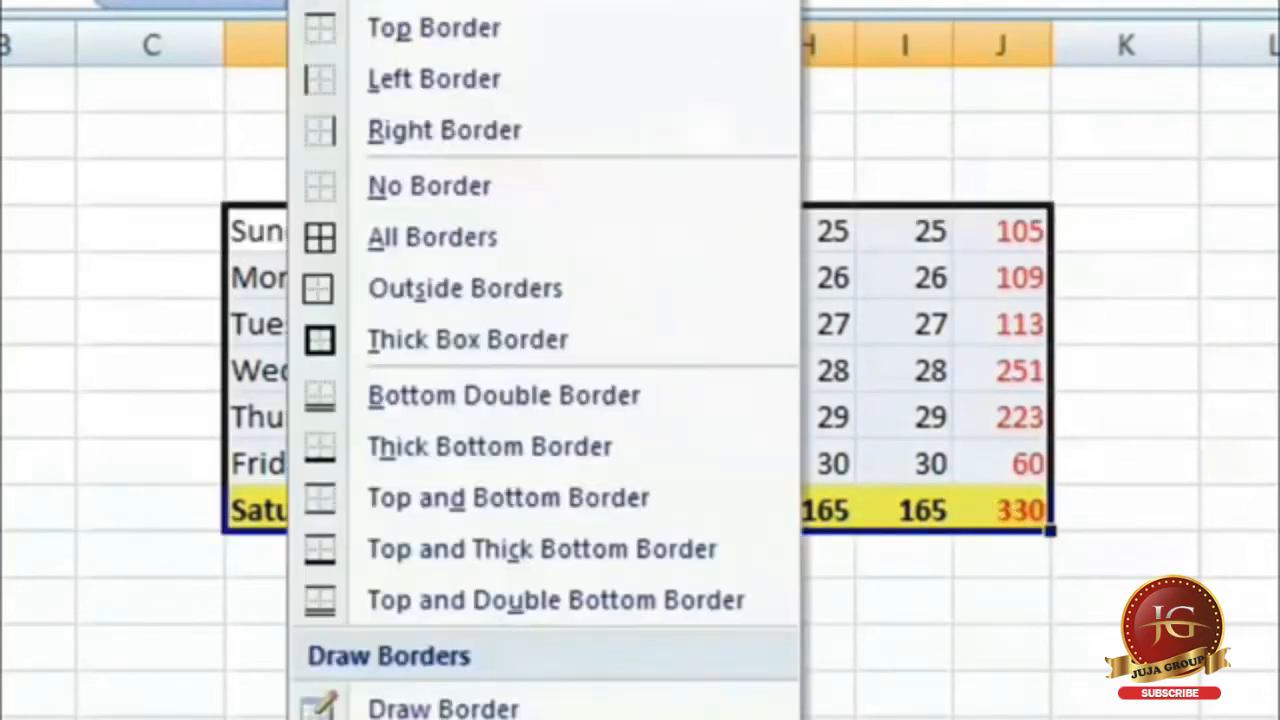
{"action": "left_click", "coordinate": [432, 236]}
{"action": "left_click", "coordinate": [1086, 618]}
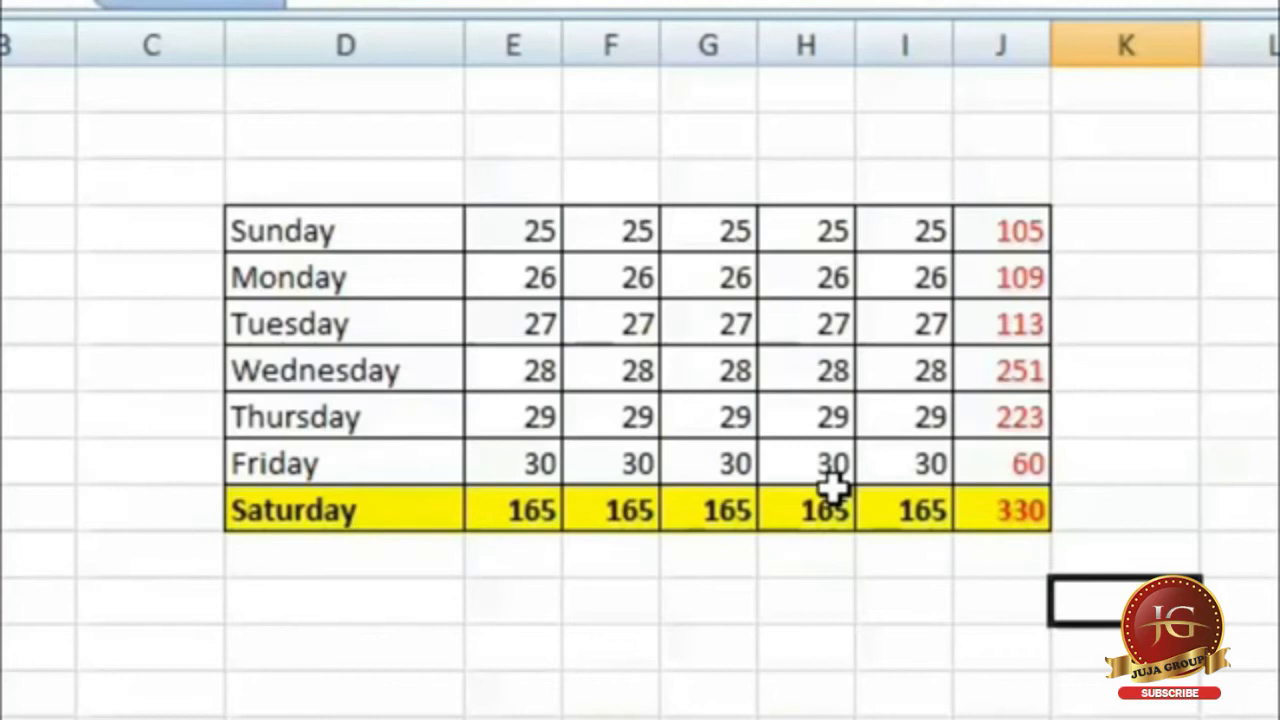
Copy the weekday table D4:J10 and paste a duplicate with its formatting below it, starting at cell D13.
{"action": "left_click_drag", "start_coordinate": [305, 232], "coordinate": [1005, 512]}
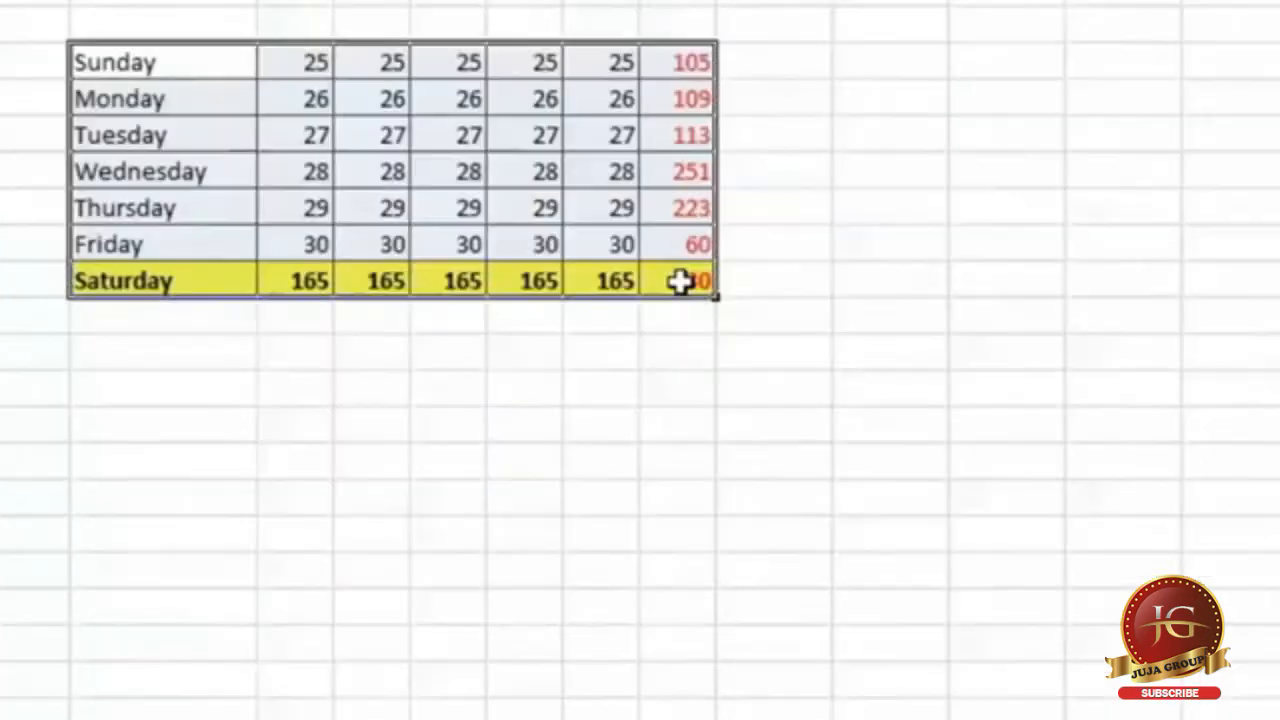
{"action": "key", "text": "ctrl+c"}
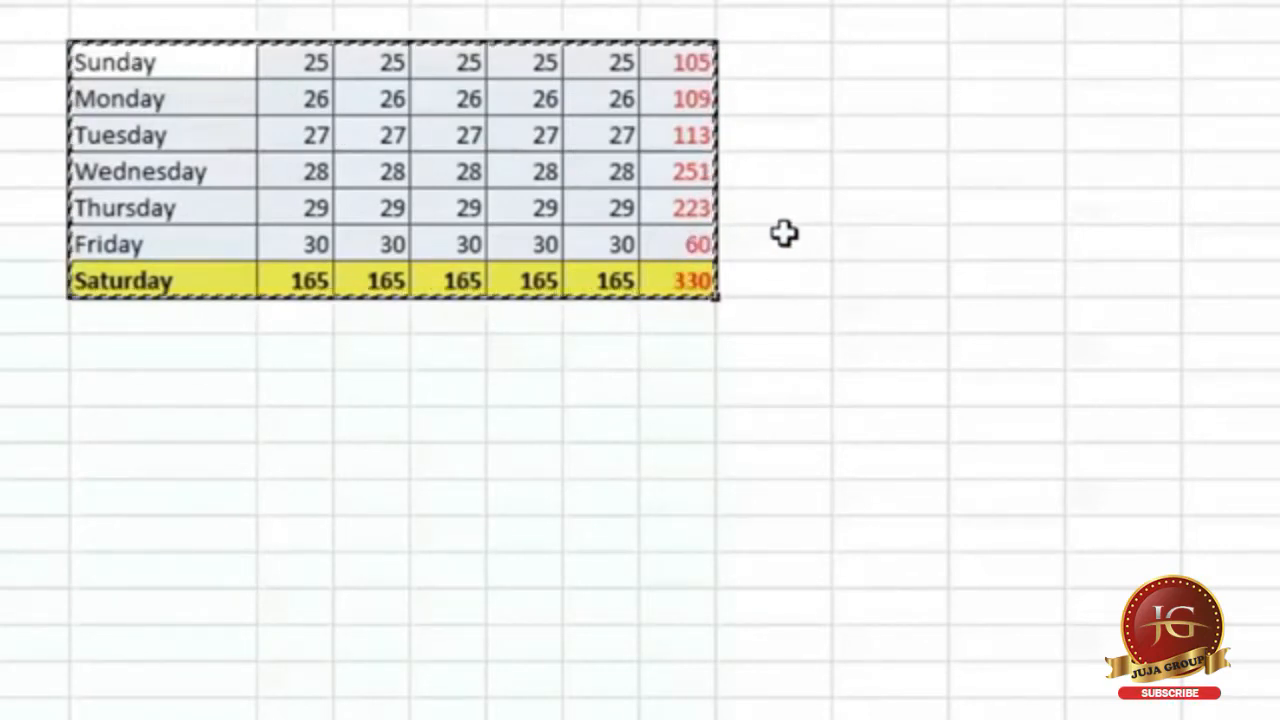
{"action": "right_click", "coordinate": [108, 388]}
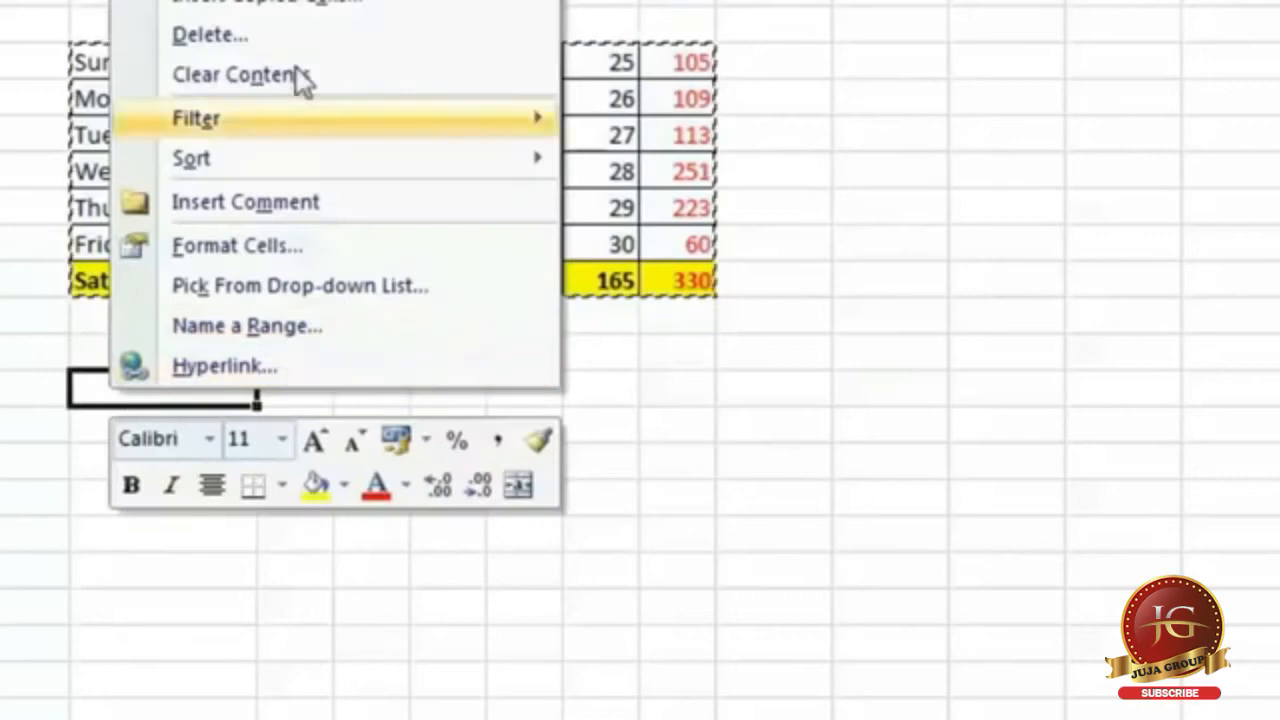
{"action": "key", "text": "ctrl+v"}
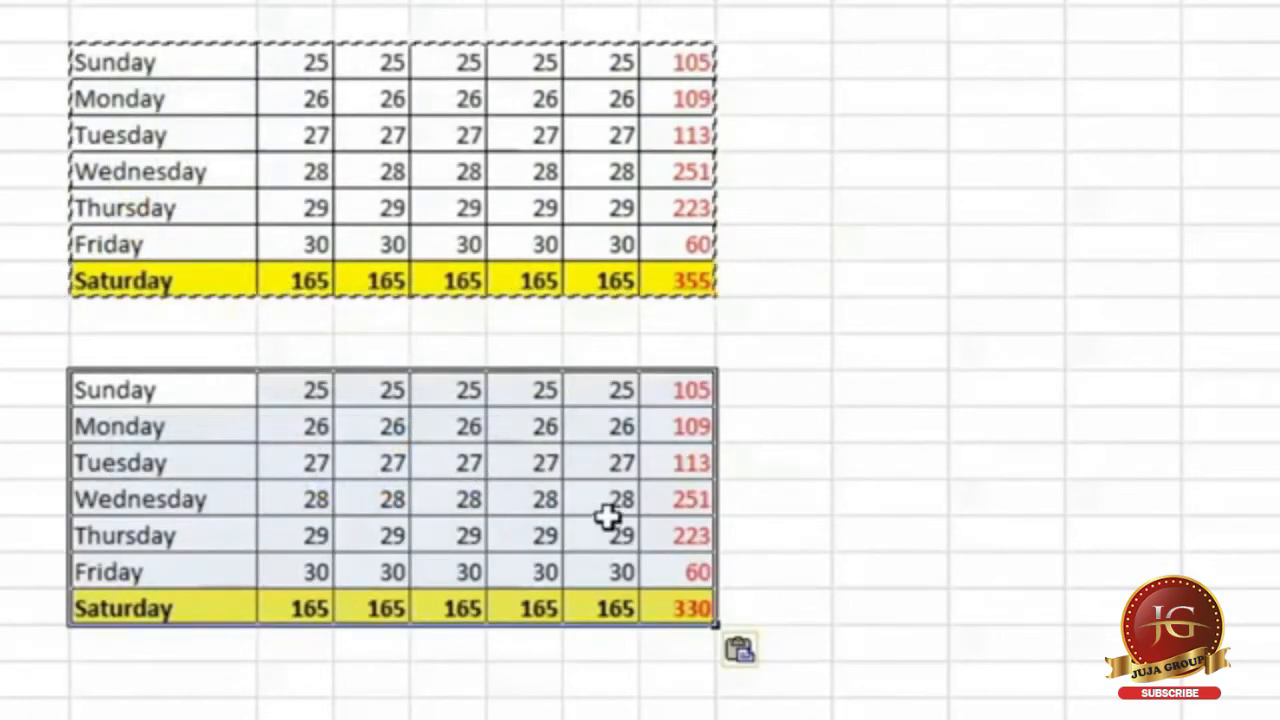
{"action": "left_click", "coordinate": [706, 386]}
{"action": "left_click", "coordinate": [724, 462]}
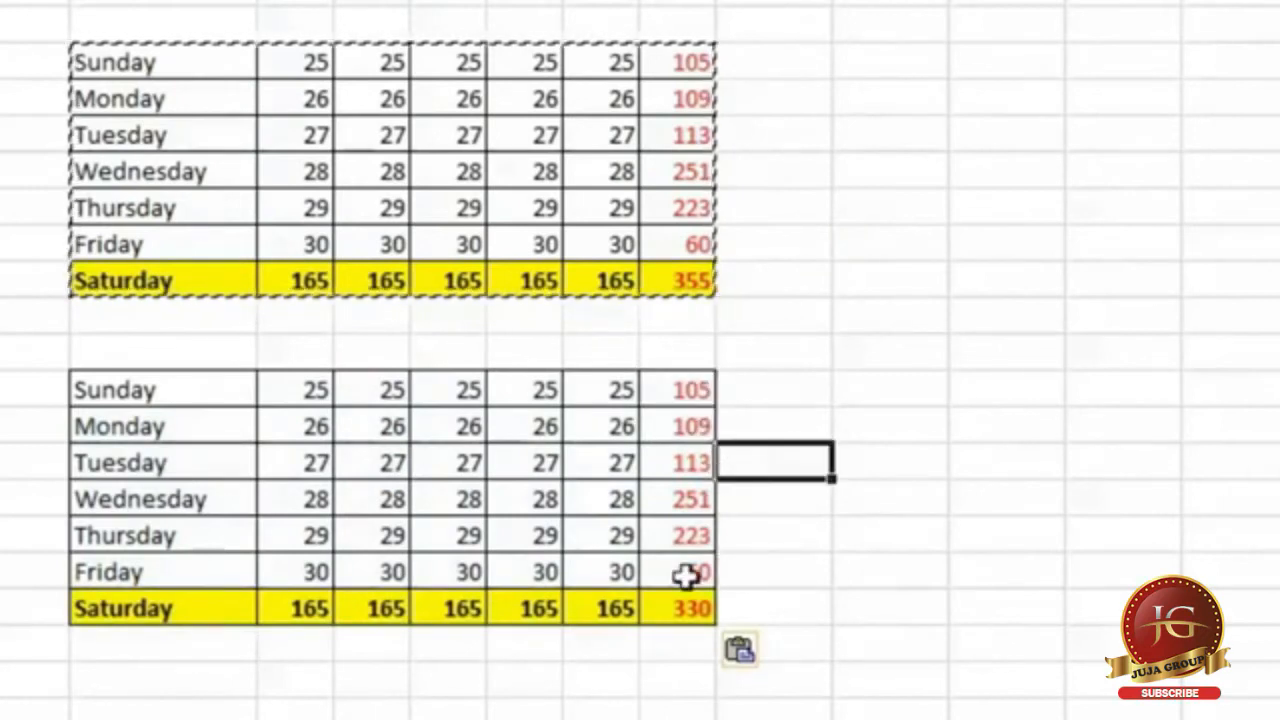
{"action": "left_click", "coordinate": [680, 572]}
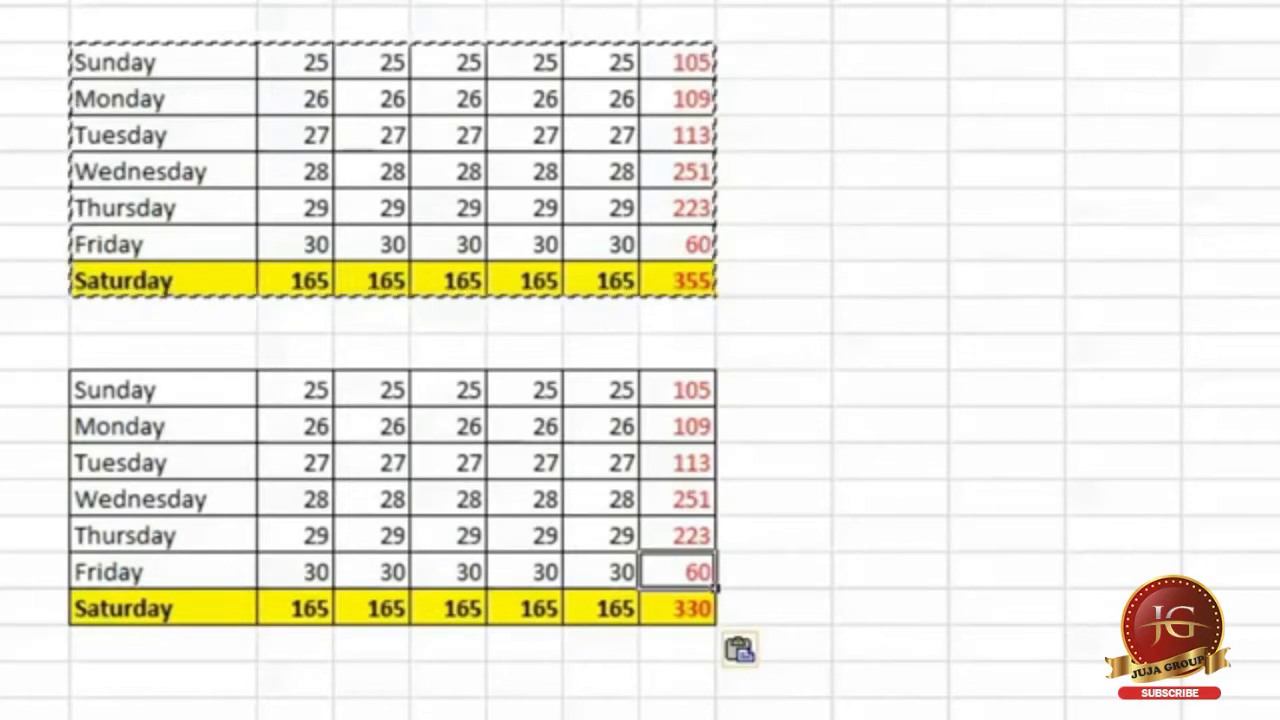
Paste only the formulas of the copied weekday table into the range starting at cell L4, using Paste Special.
{"action": "left_click", "coordinate": [909, 109]}
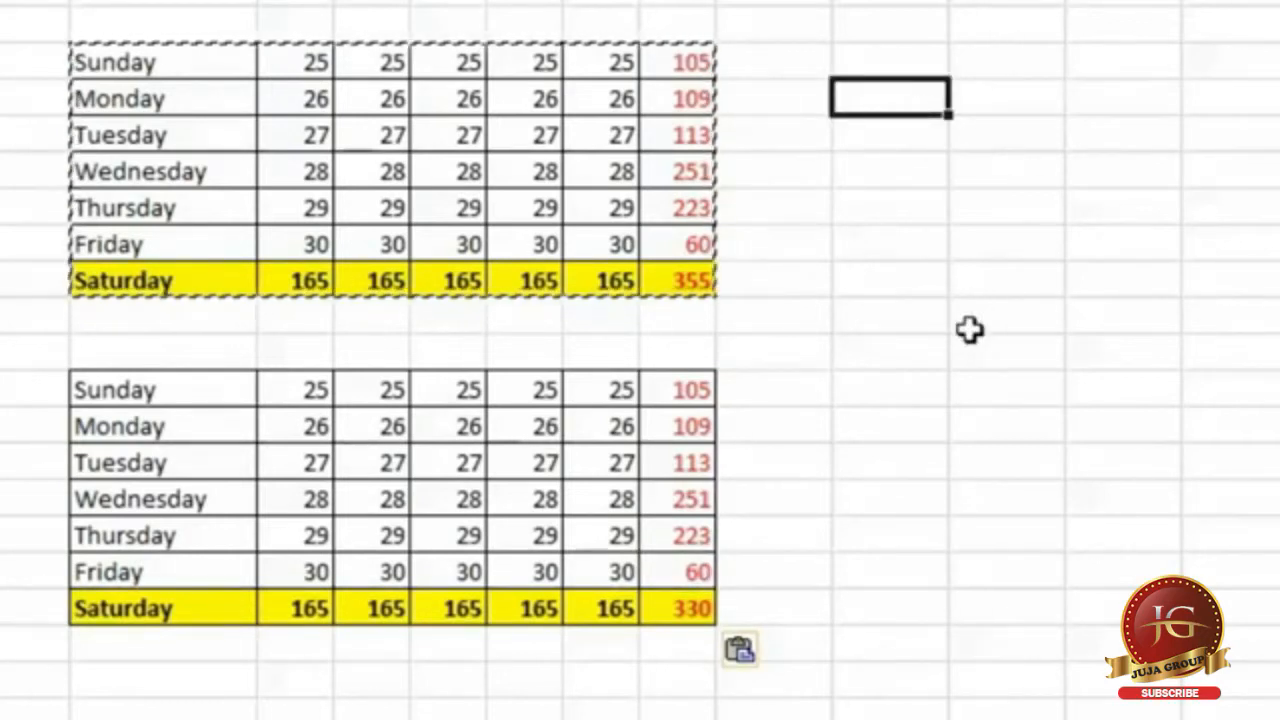
{"action": "left_click", "coordinate": [1117, 194]}
{"action": "key", "text": "ctrl+Home"}
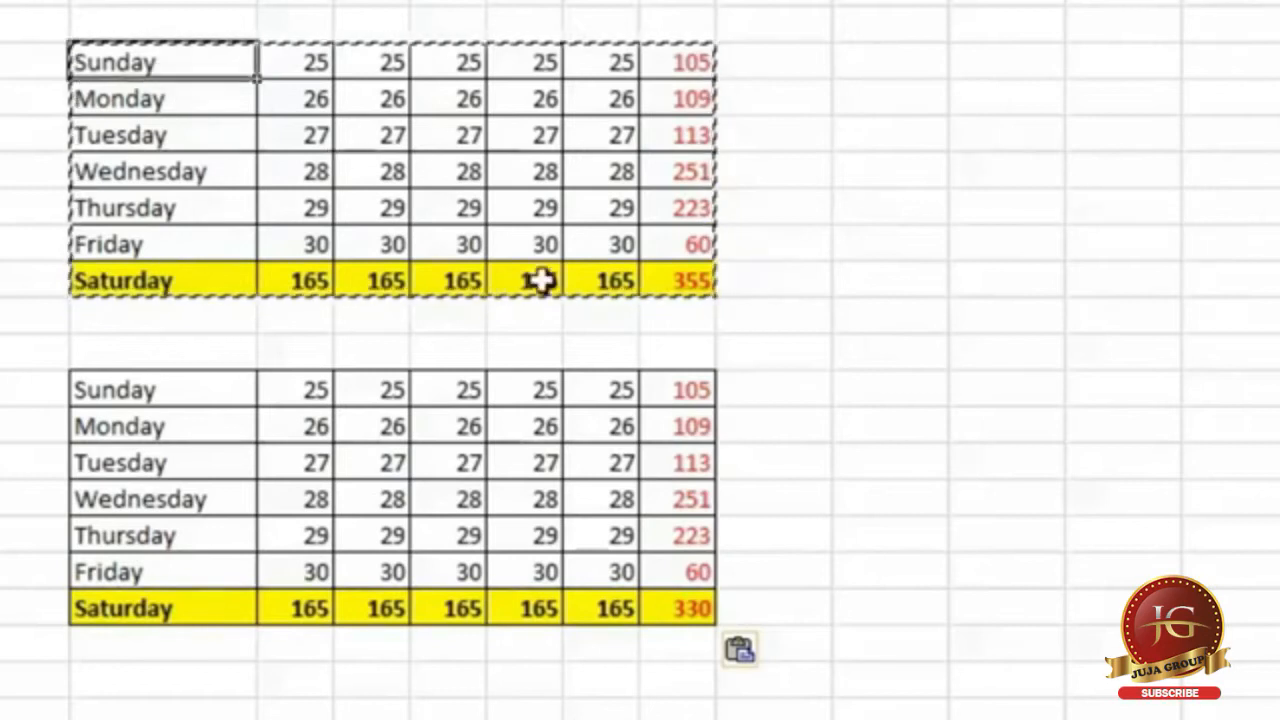
{"action": "right_click", "coordinate": [919, 57]}
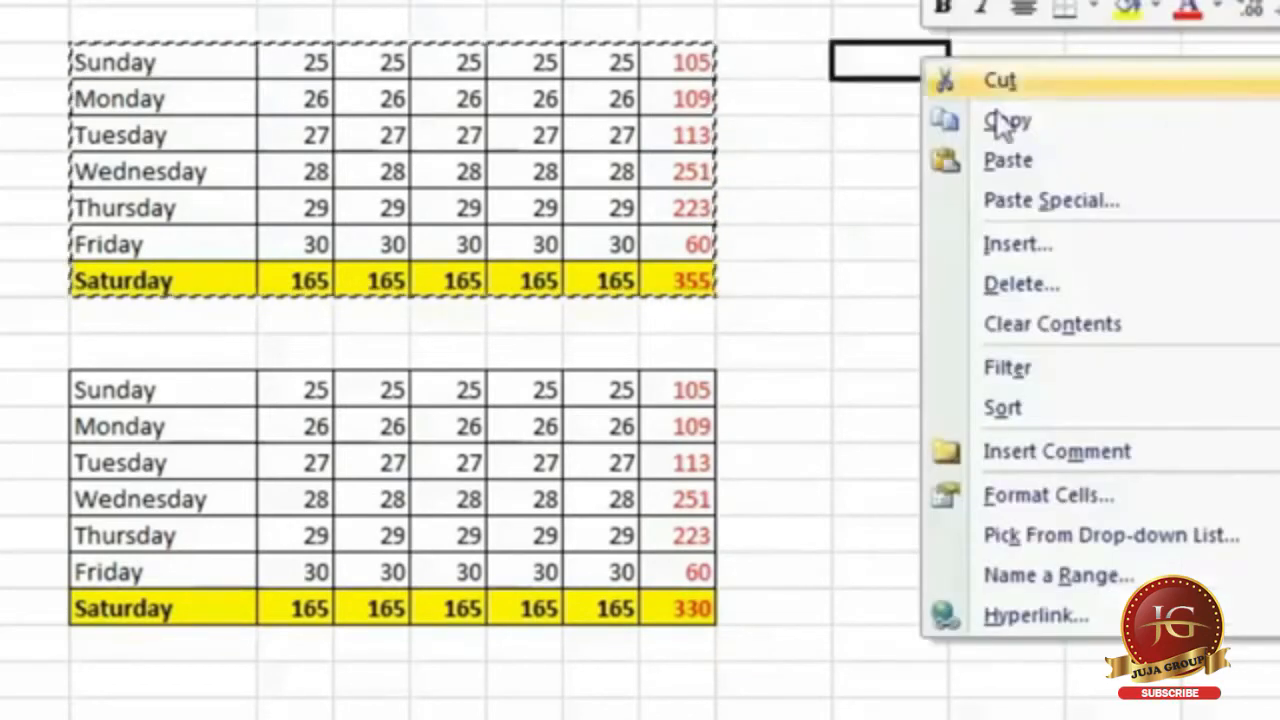
{"action": "left_click", "coordinate": [1137, 206]}
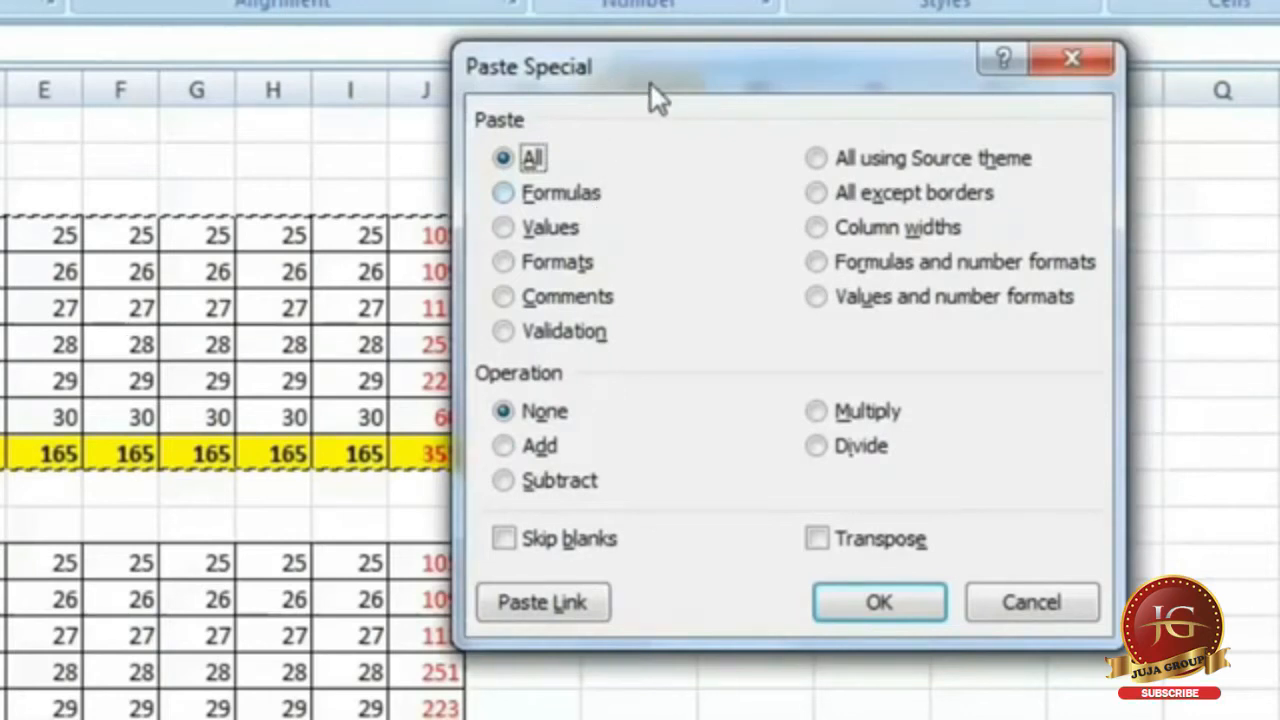
{"action": "left_click_drag", "start_coordinate": [651, 84], "coordinate": [914, 372]}
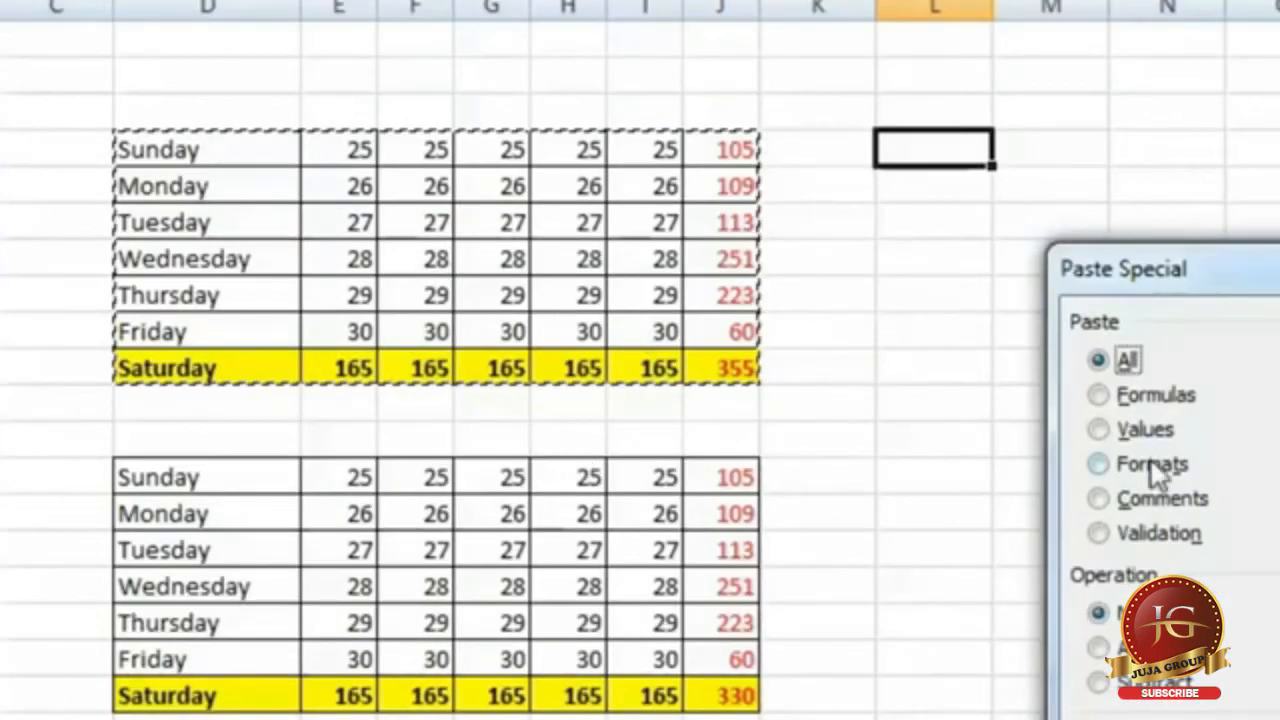
{"action": "left_click", "coordinate": [1099, 394]}
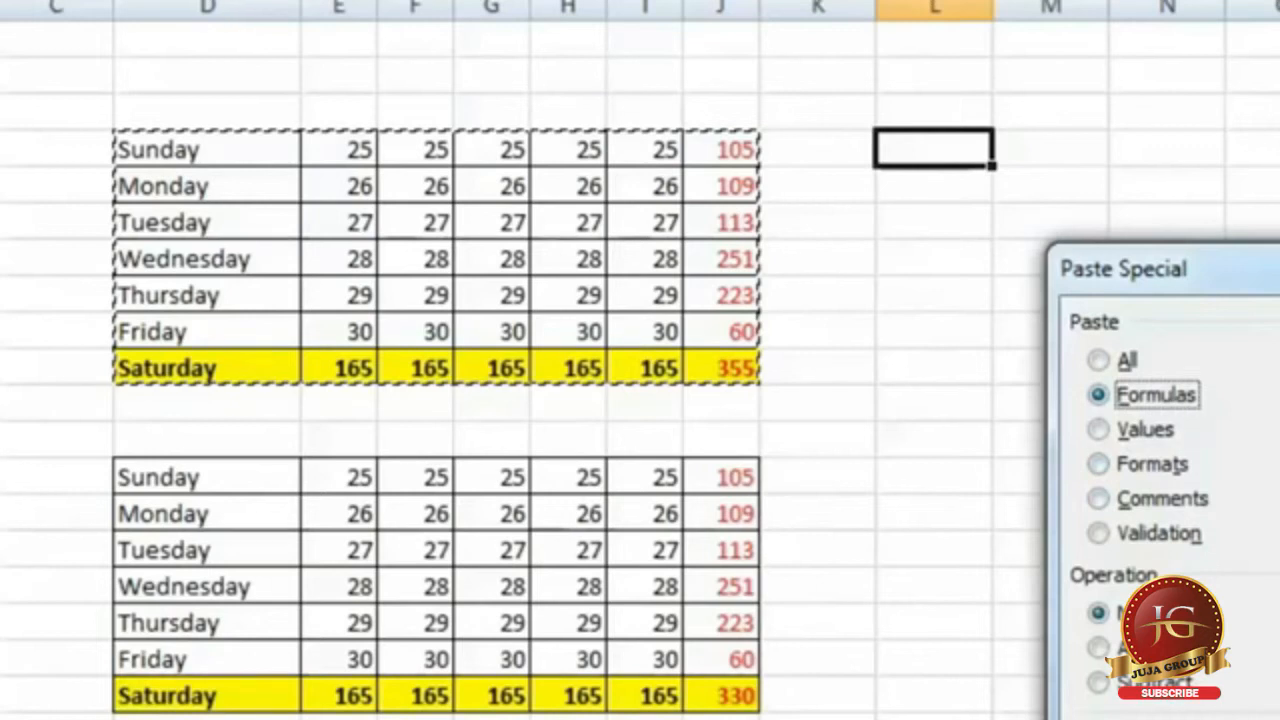
{"action": "key", "text": "Return"}
{"action": "key", "text": "Down"}
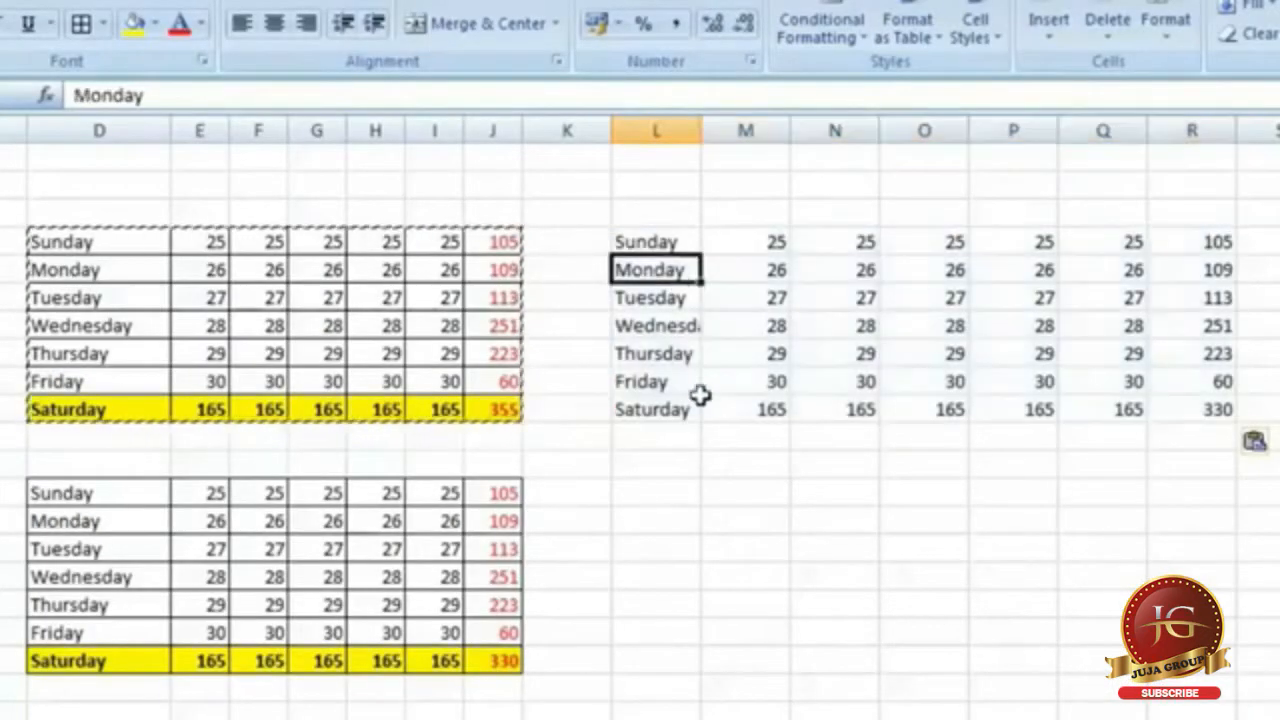
Examine the contents of various cells in the unformatted copy at L4:R10, including the Saturday row formulas.
{"action": "left_click", "coordinate": [698, 405]}
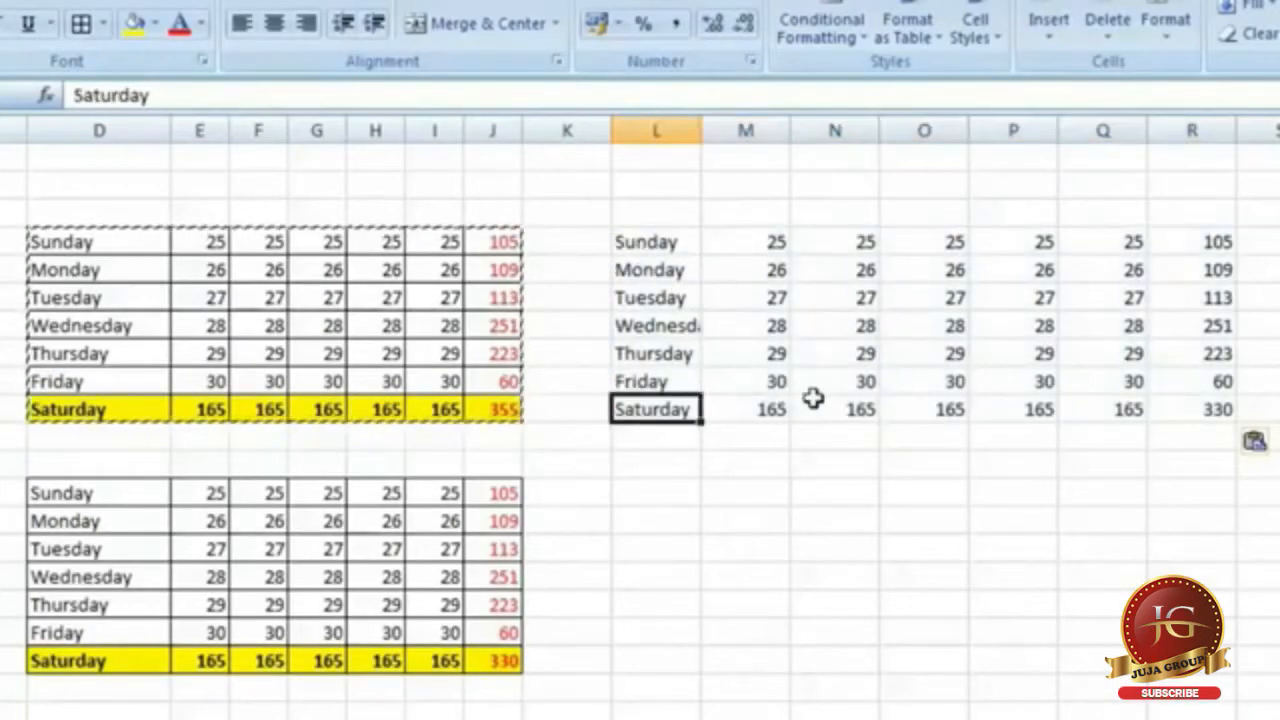
{"action": "left_click", "coordinate": [950, 297]}
{"action": "left_click", "coordinate": [1133, 270]}
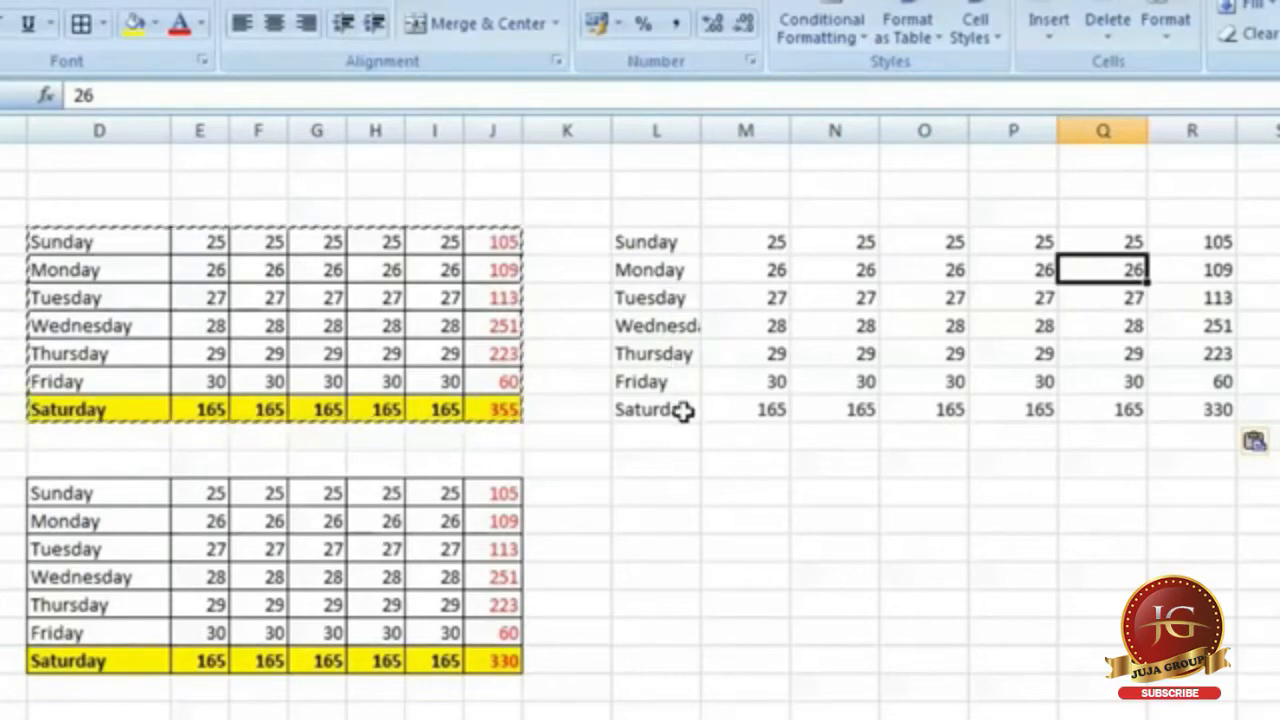
{"action": "left_click", "coordinate": [1232, 409]}
{"action": "left_click", "coordinate": [1222, 353]}
{"action": "left_click", "coordinate": [1194, 243]}
{"action": "left_click", "coordinate": [1160, 381]}
{"action": "left_click", "coordinate": [985, 409]}
{"action": "left_click", "coordinate": [913, 405]}
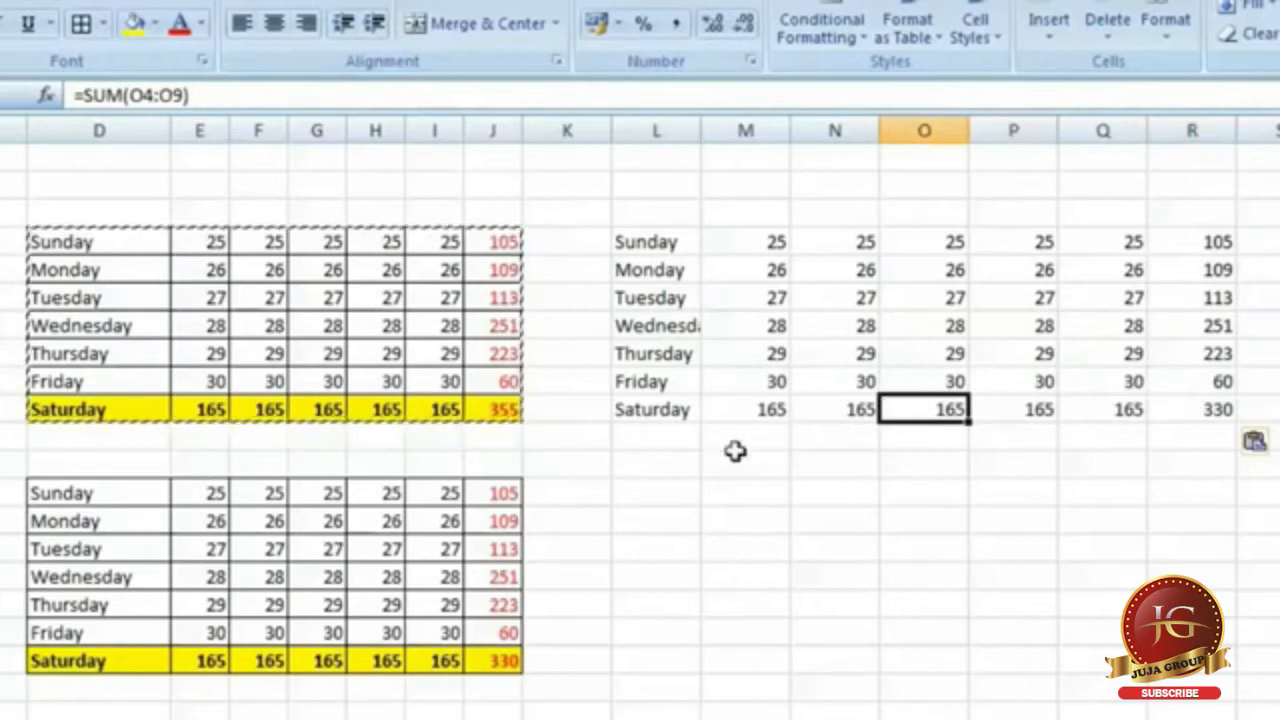
{"action": "right_click", "coordinate": [664, 492]}
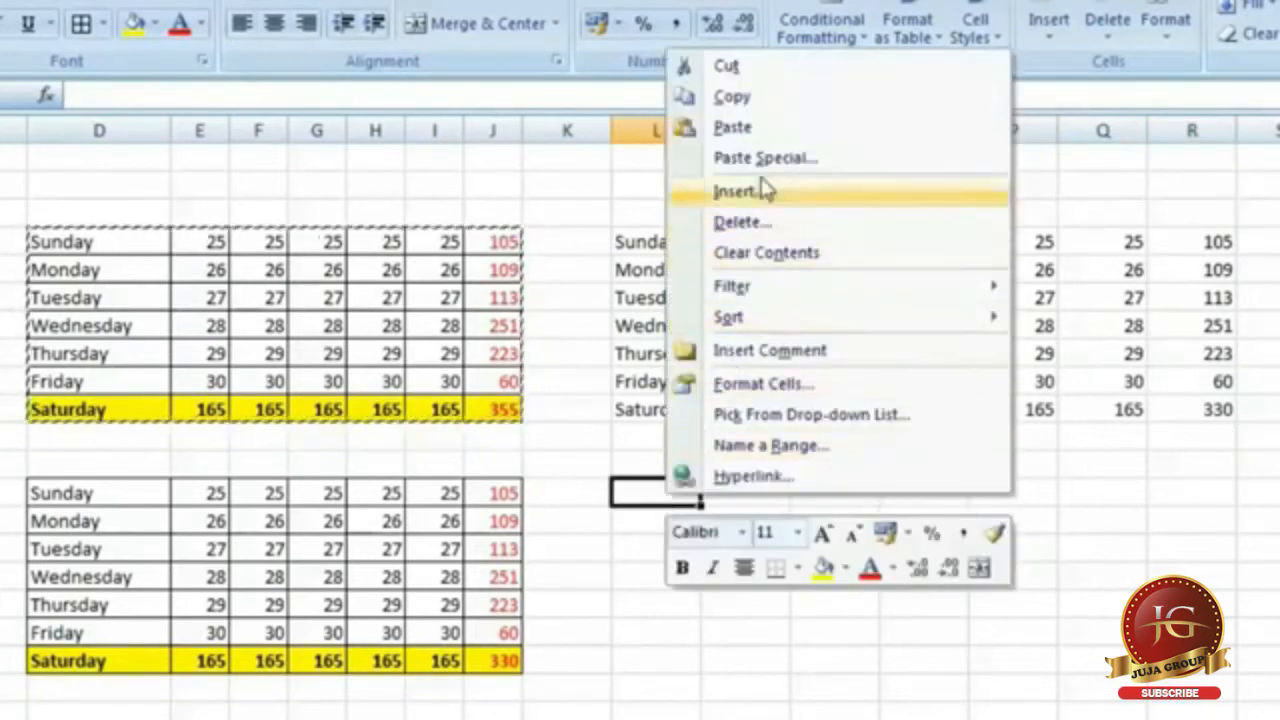
{"action": "left_click", "coordinate": [765, 157]}
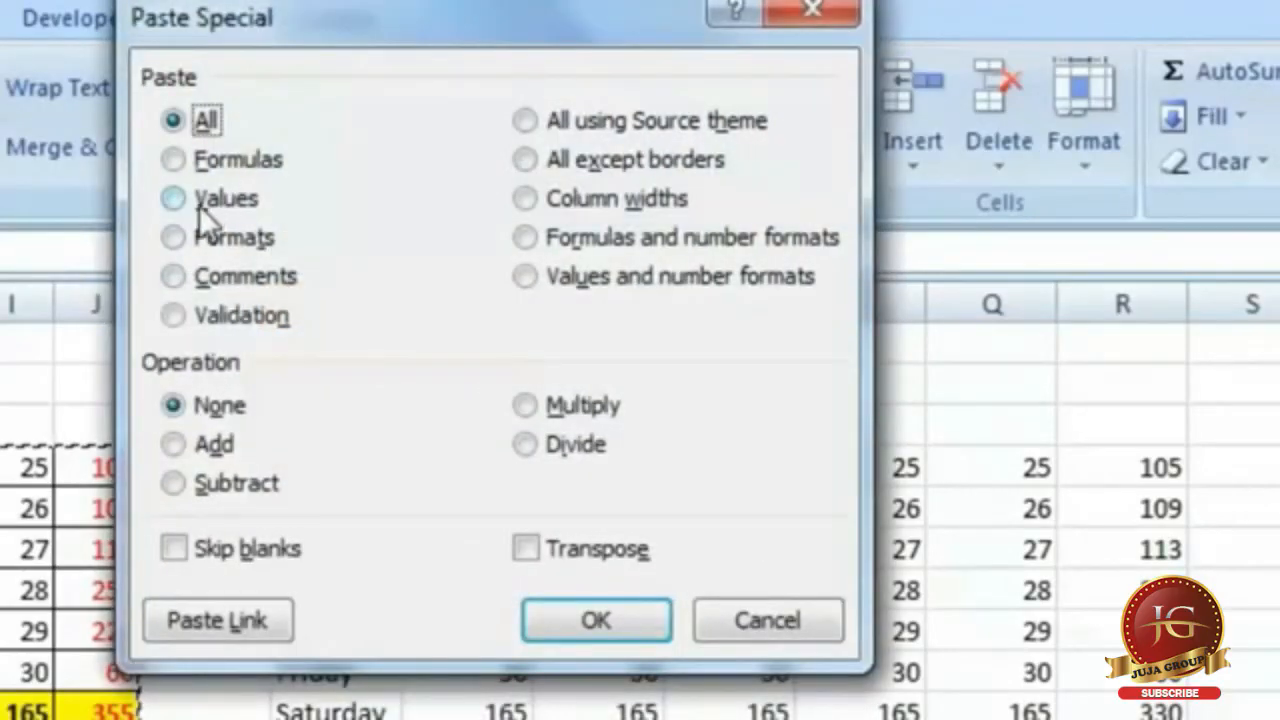
{"action": "left_click", "coordinate": [823, 634]}
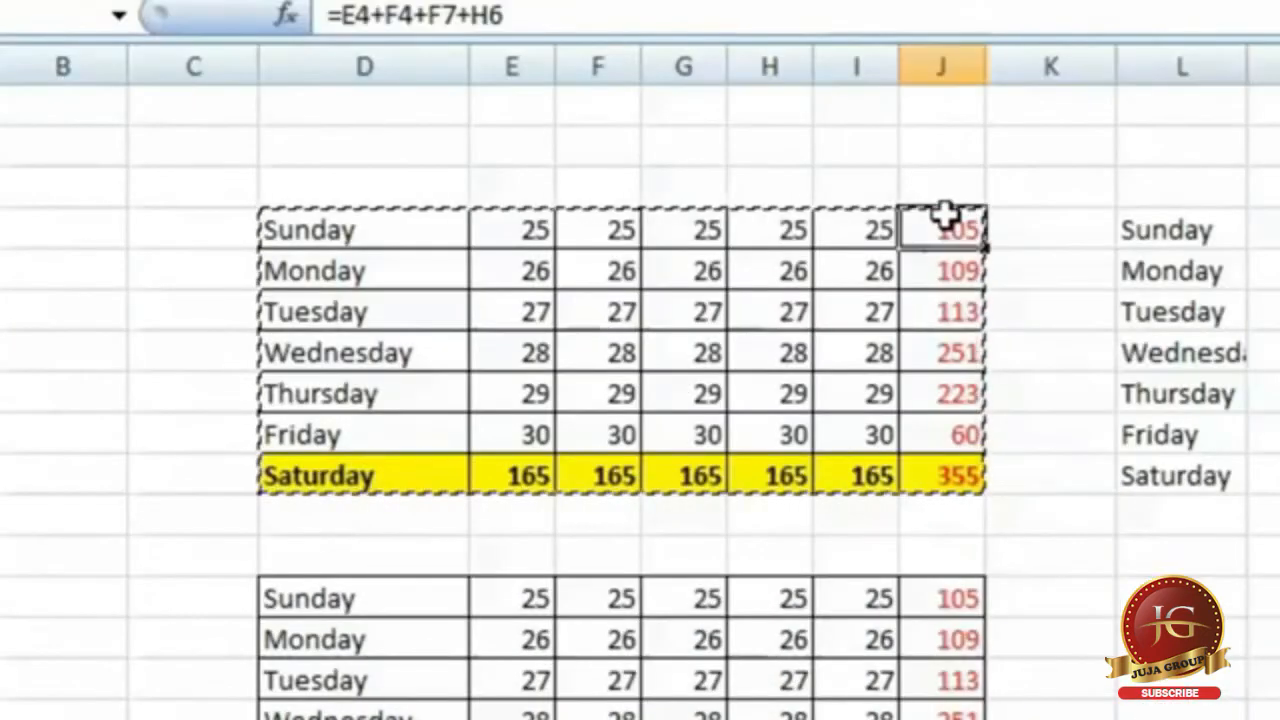
Examine the formula in cell J4 and the cells it references, leaving the formula unedited.
{"action": "left_click_drag", "start_coordinate": [97, 455], "coordinate": [76, 712]}
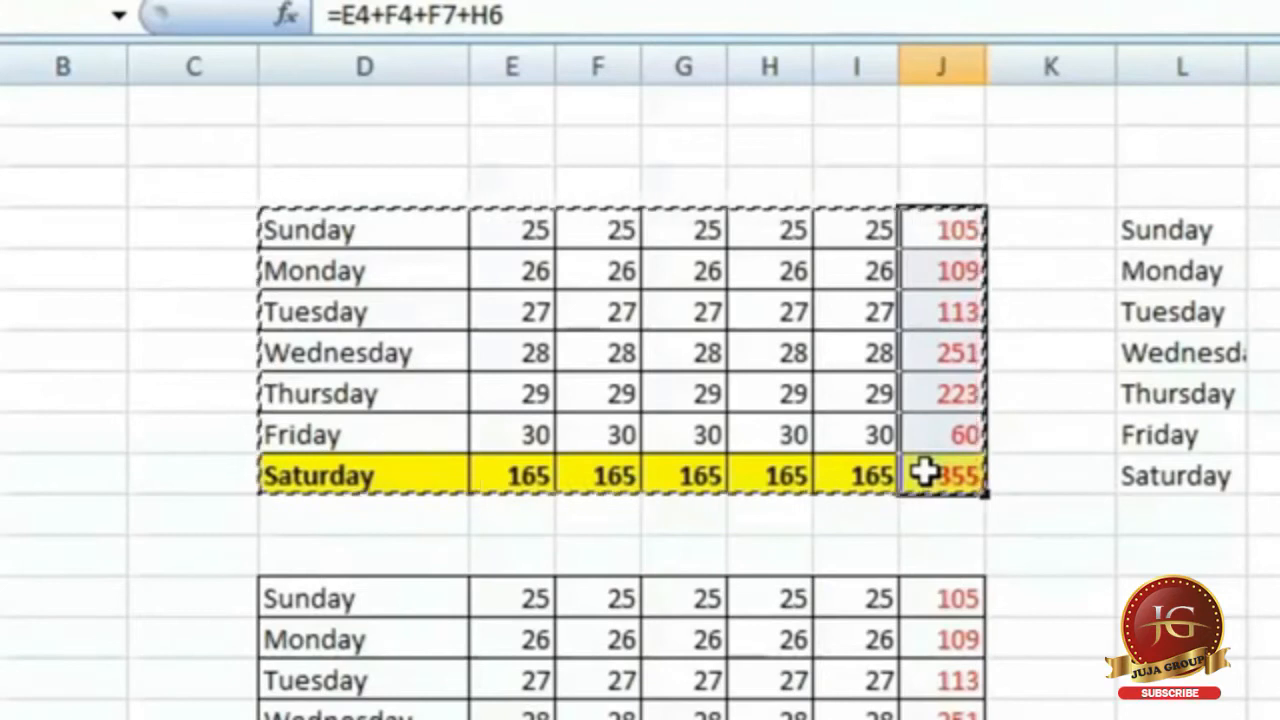
{"action": "left_click", "coordinate": [930, 230]}
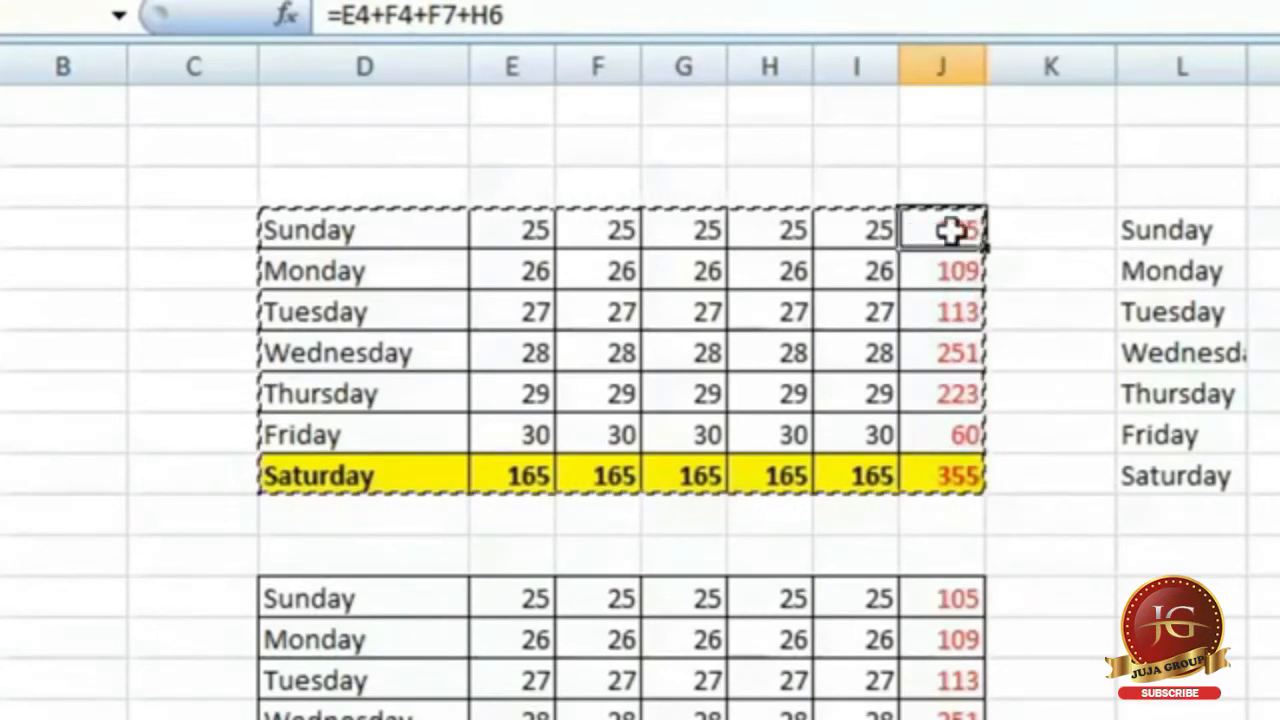
{"action": "left_click", "coordinate": [428, 15]}
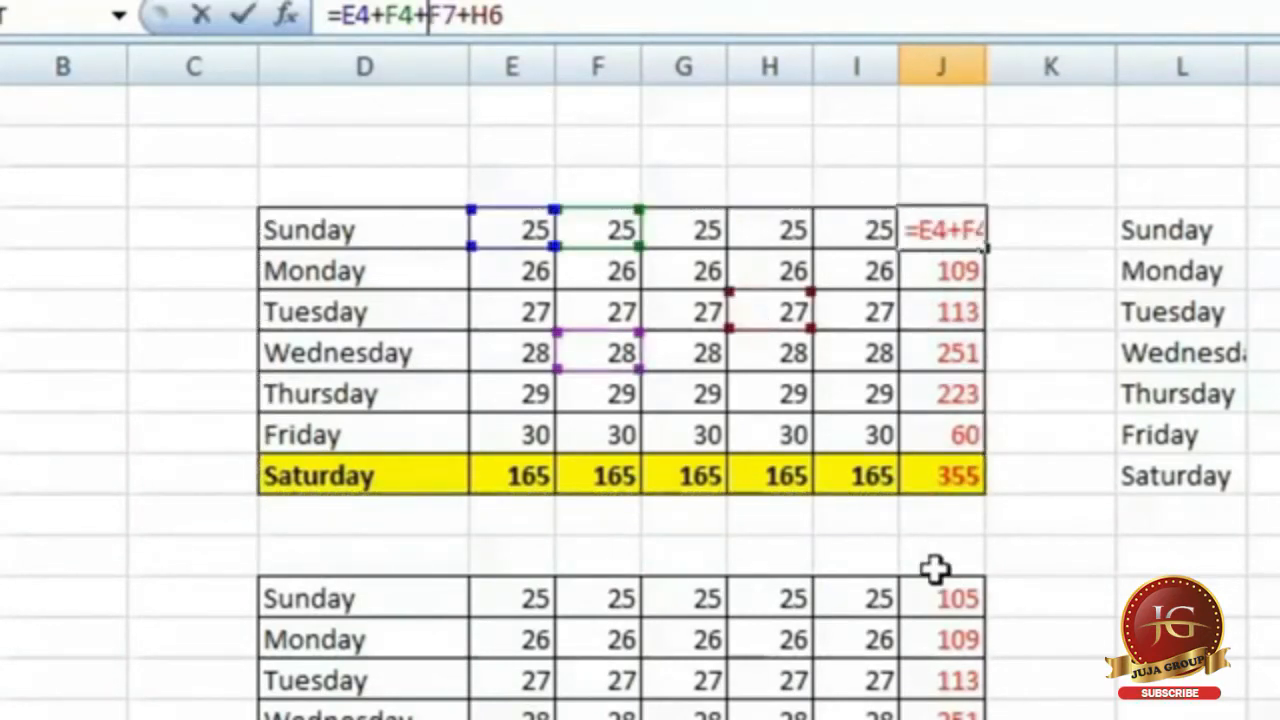
{"action": "key", "text": "Escape"}
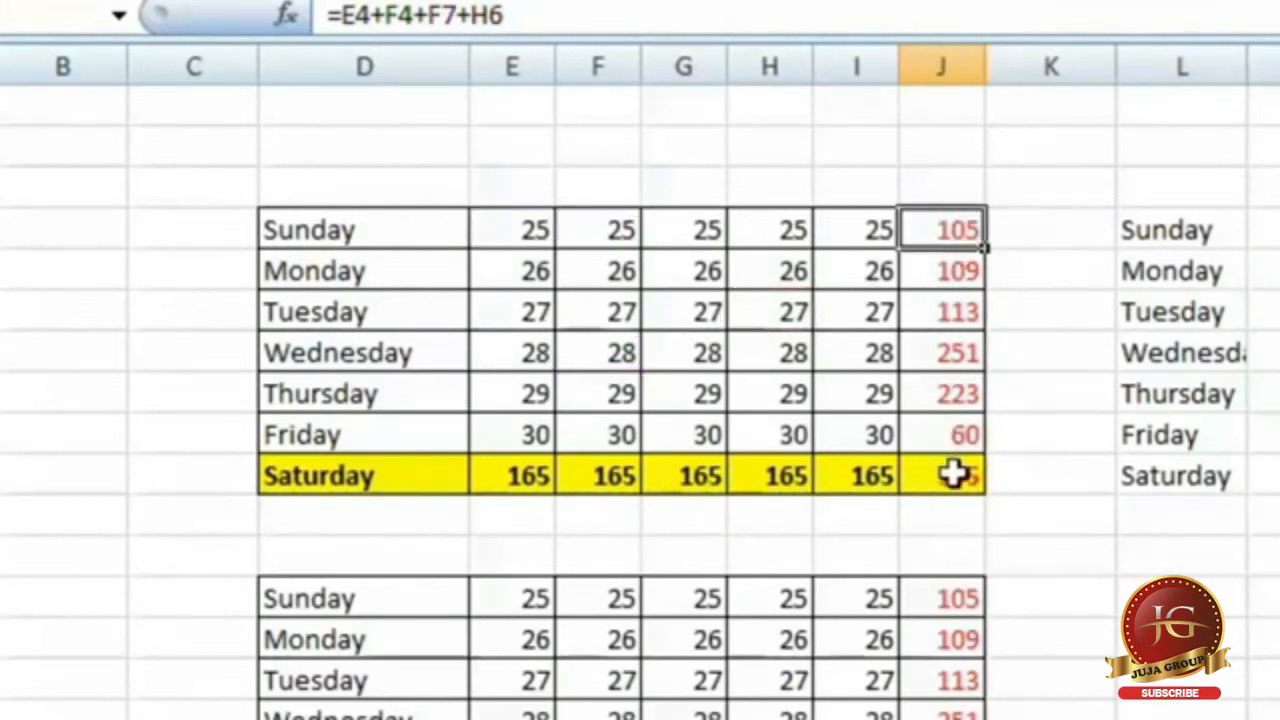
Try a regular paste of the totals column J4:J10 at cell Q14 and inspect the first pasted cell.
{"action": "left_click_drag", "start_coordinate": [943, 223], "coordinate": [938, 474]}
{"action": "right_click", "coordinate": [943, 345]}
{"action": "left_click", "coordinate": [1006, 420]}
{"action": "left_click", "coordinate": [1050, 445]}
{"action": "right_click", "coordinate": [1050, 445]}
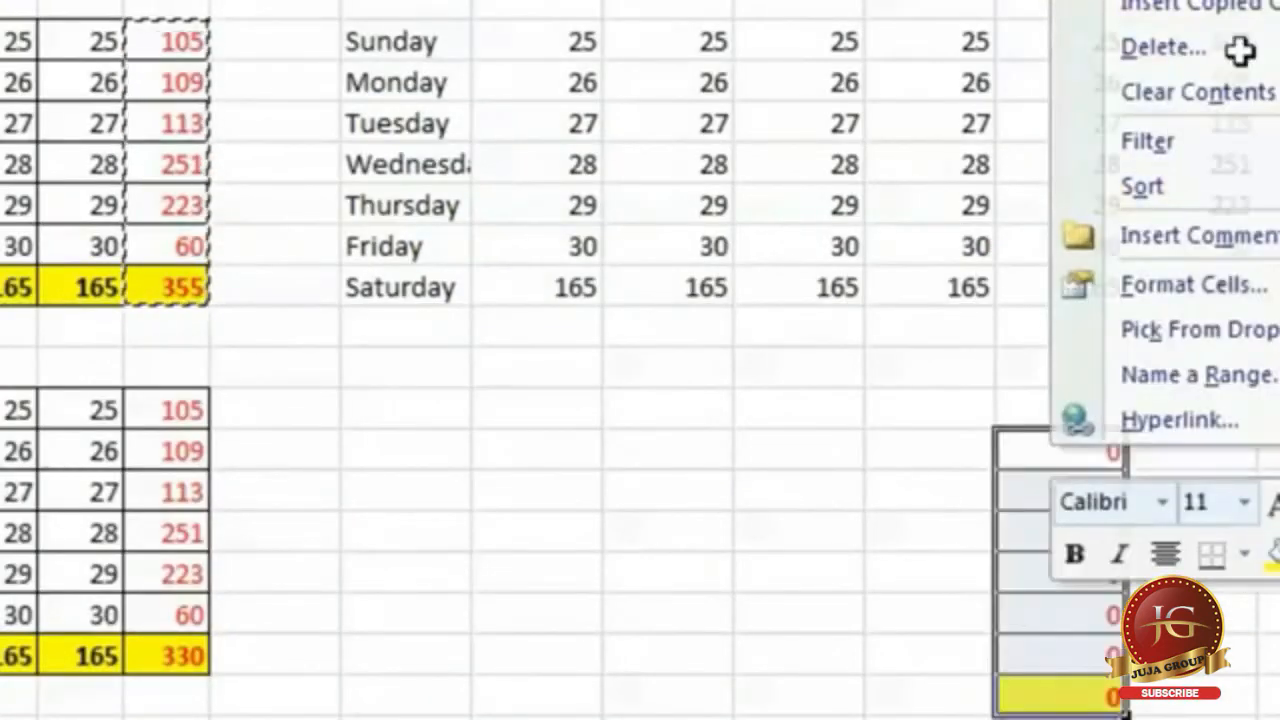
{"action": "left_click", "coordinate": [1150, 2]}
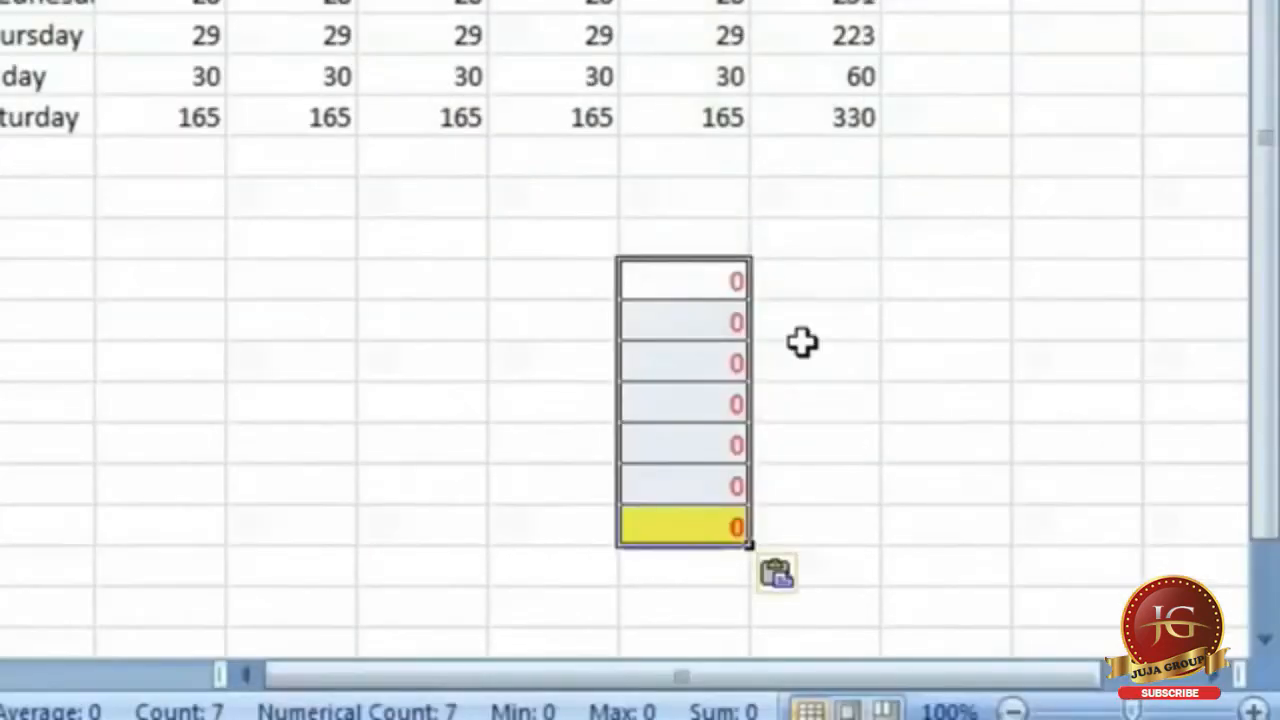
{"action": "left_click", "coordinate": [1077, 452]}
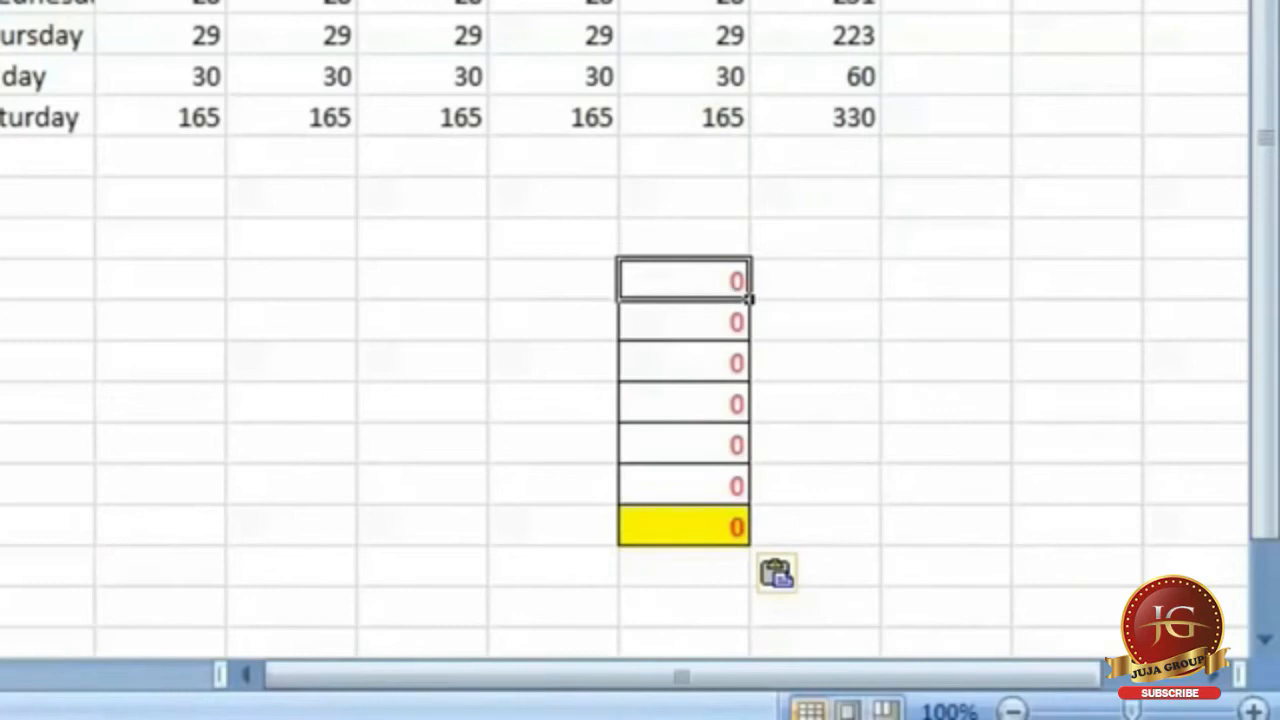
{"action": "key", "text": "F2"}
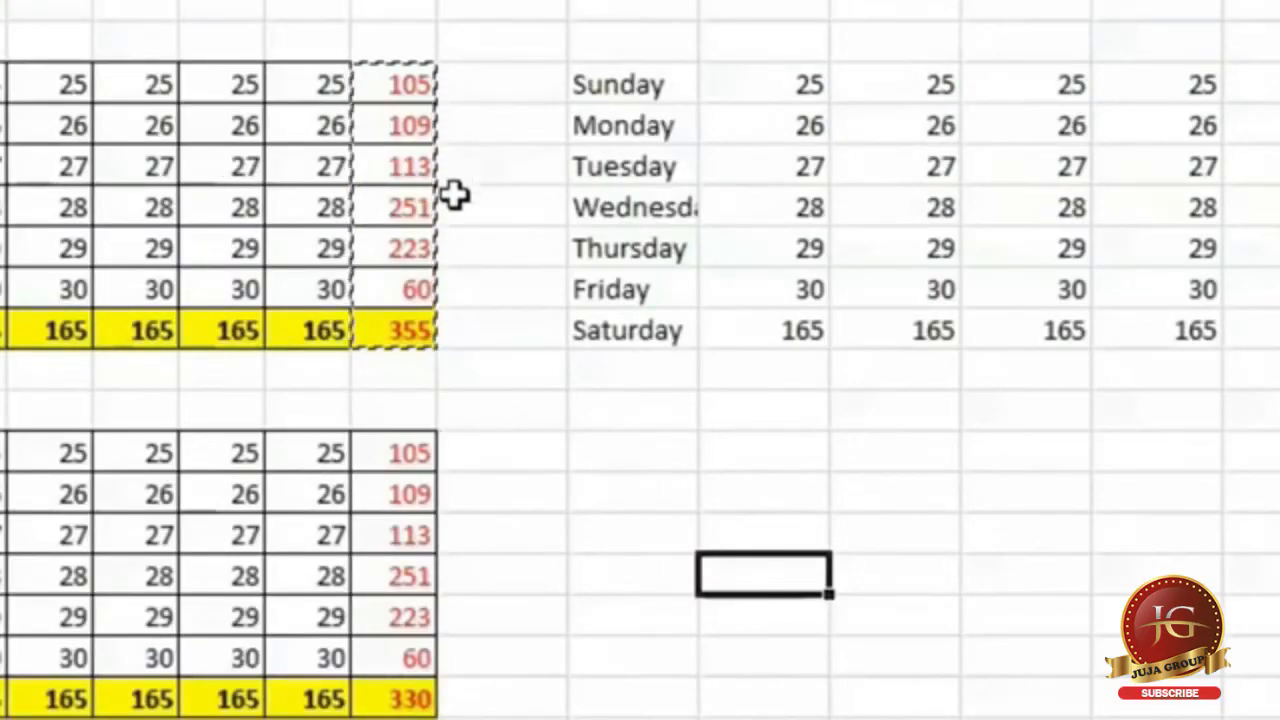
Copy the totals column J4:J10 and paste only its values starting at cell R14, using Paste Special.
{"action": "left_click_drag", "start_coordinate": [413, 77], "coordinate": [400, 322]}
{"action": "right_click", "coordinate": [388, 147]}
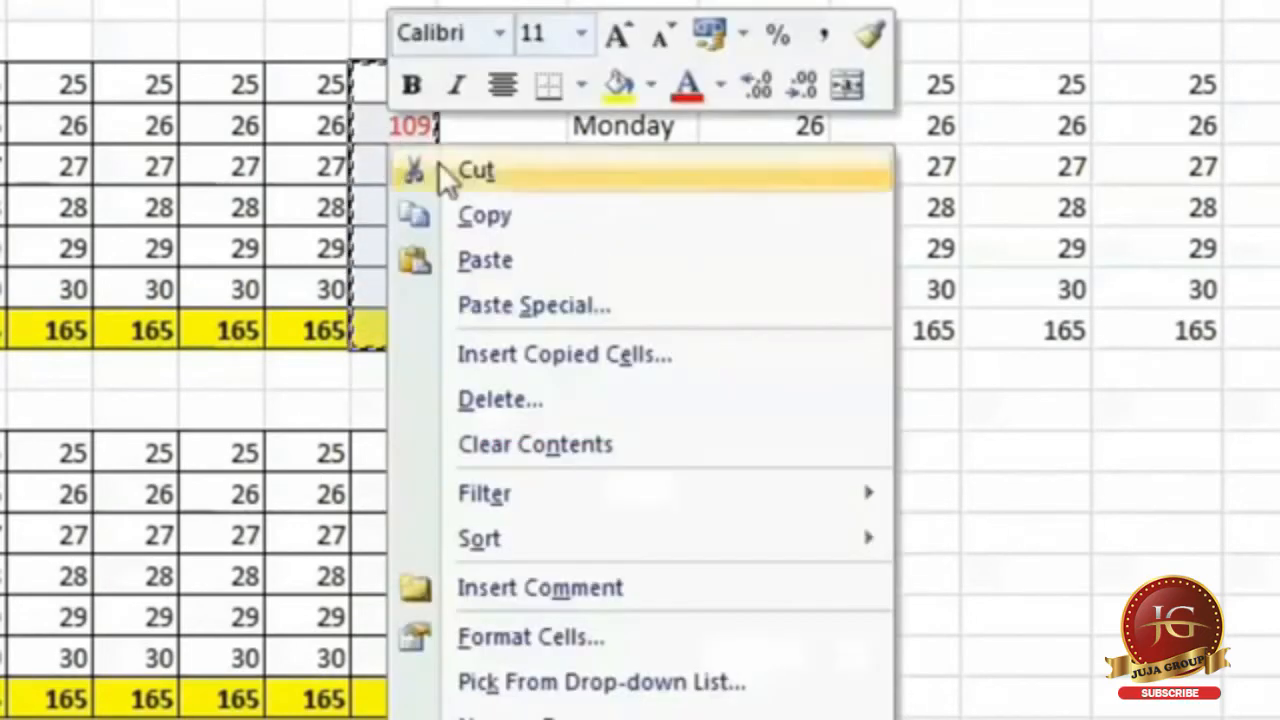
{"action": "left_click", "coordinate": [510, 211]}
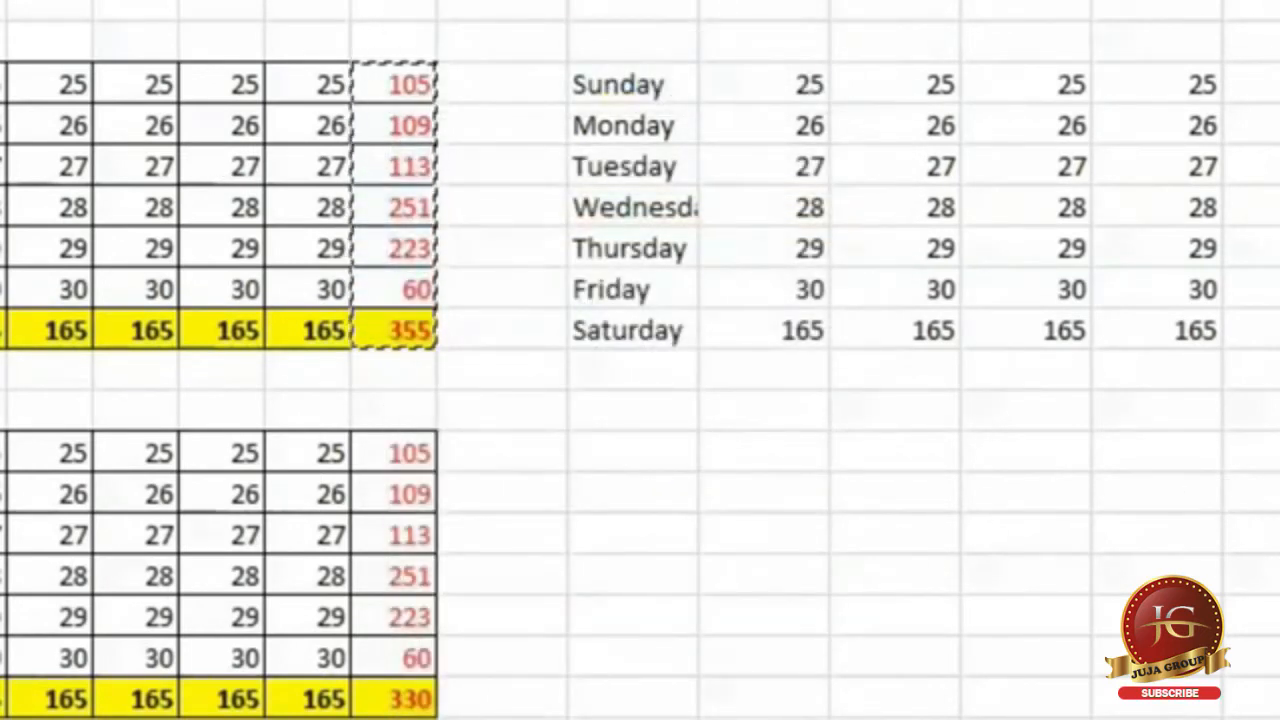
{"action": "right_click", "coordinate": [1040, 500]}
{"action": "left_click", "coordinate": [1103, 208]}
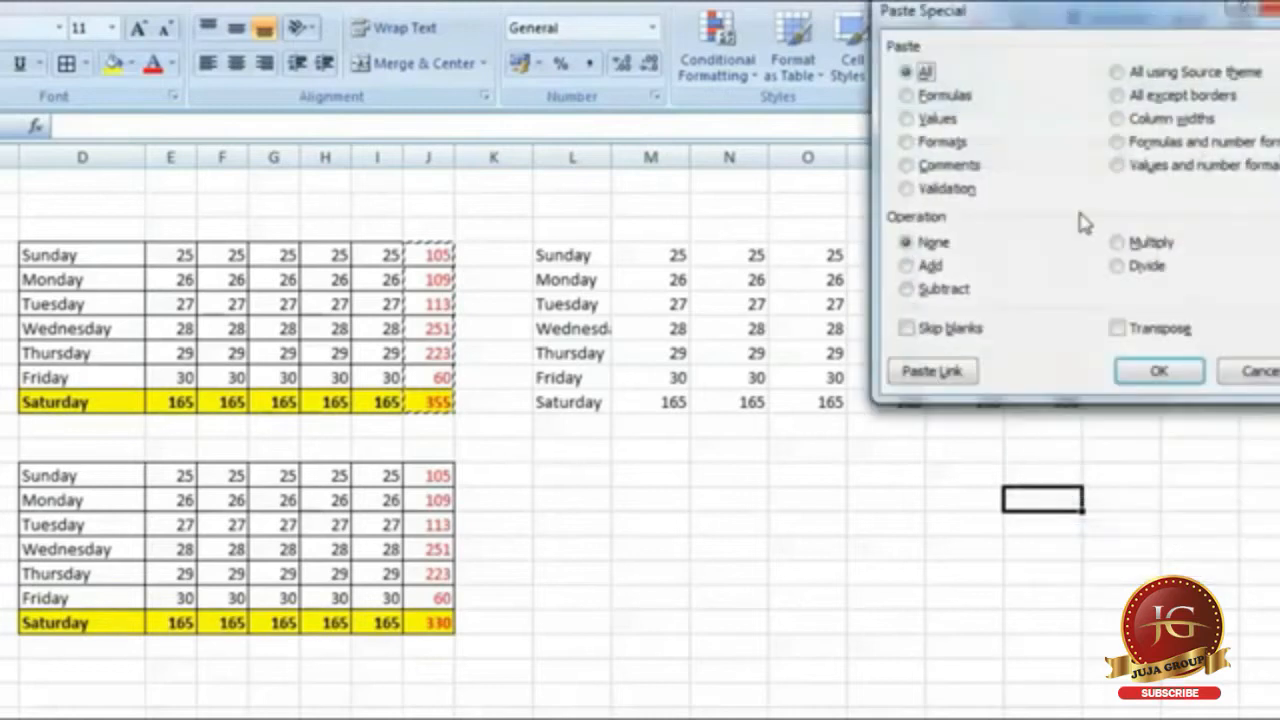
{"action": "left_click", "coordinate": [930, 120]}
{"action": "left_click", "coordinate": [1141, 375]}
{"action": "left_click", "coordinate": [945, 530]}
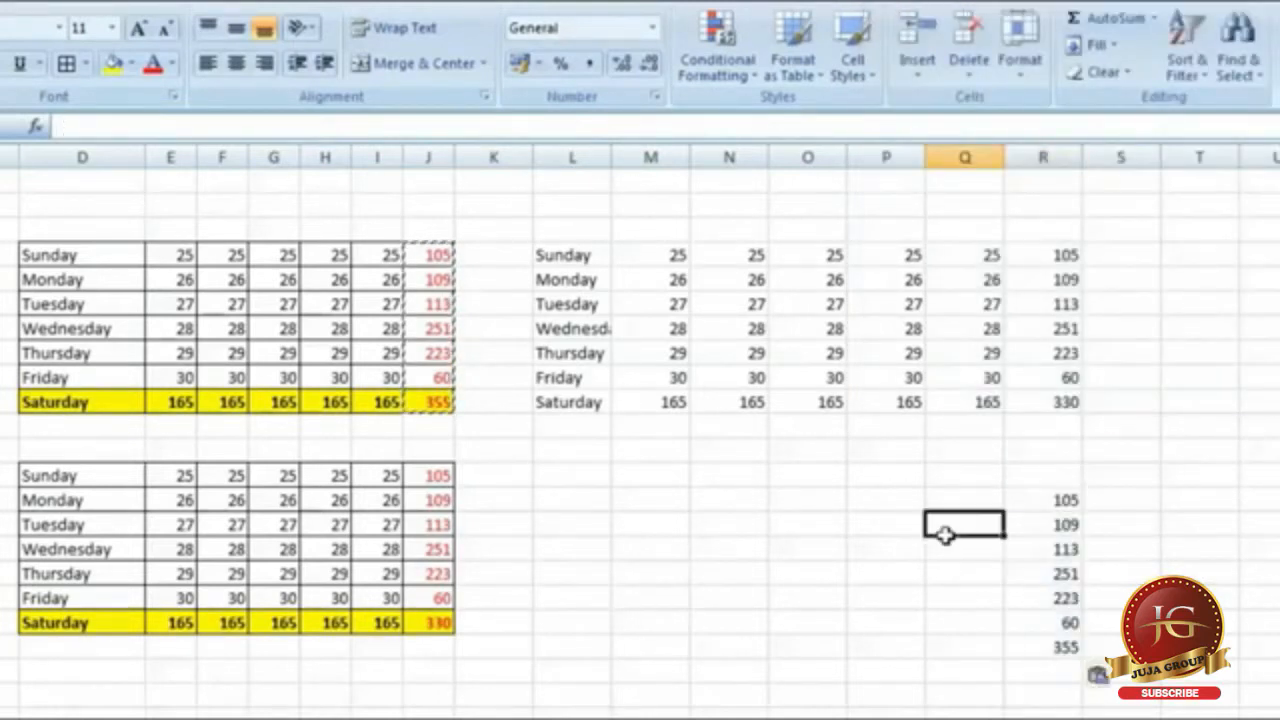
Inspect the pasted content of cell R14 and select the range R14:R21.
{"action": "left_click", "coordinate": [1022, 501]}
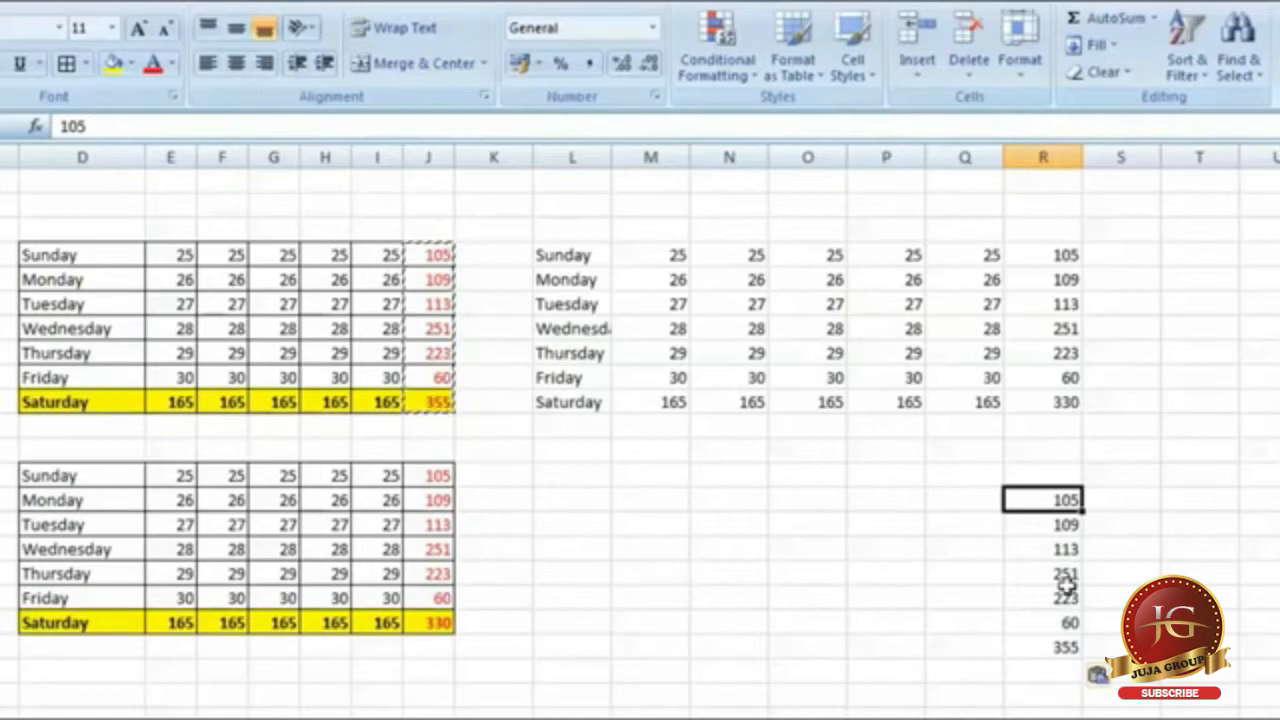
{"action": "left_click_drag", "start_coordinate": [1048, 533], "coordinate": [1043, 598]}
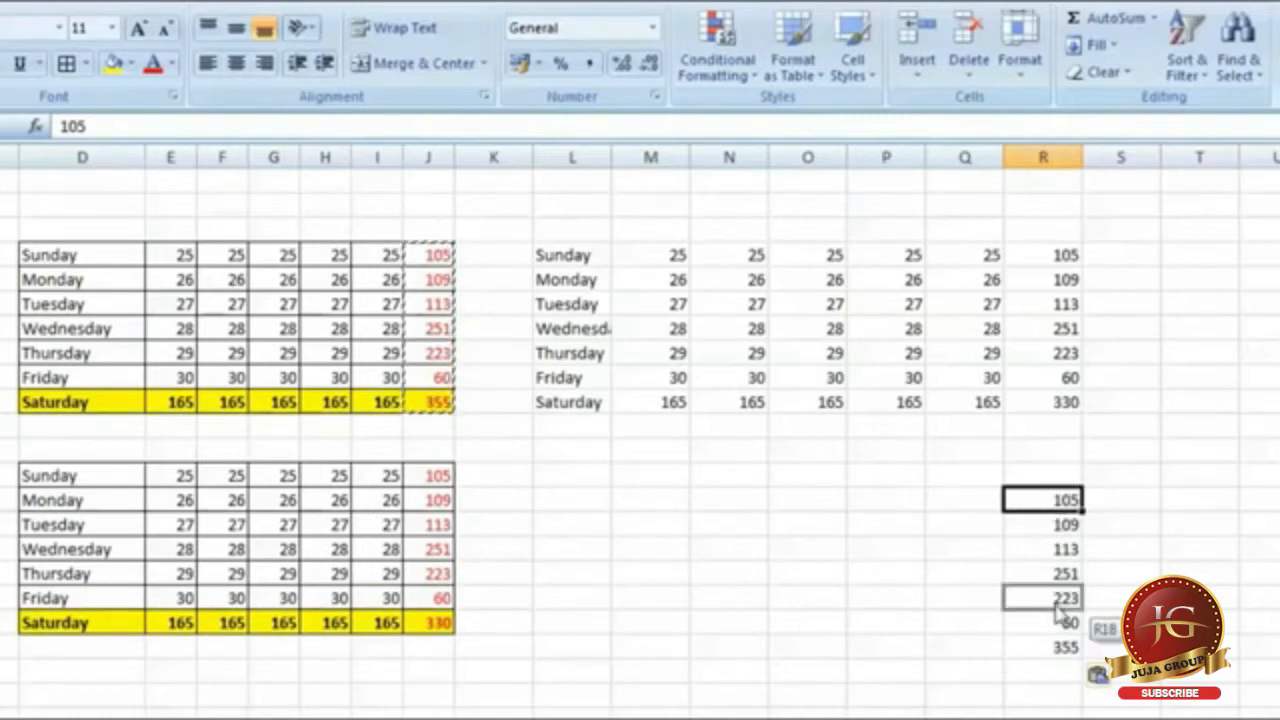
{"action": "left_click", "coordinate": [590, 428]}
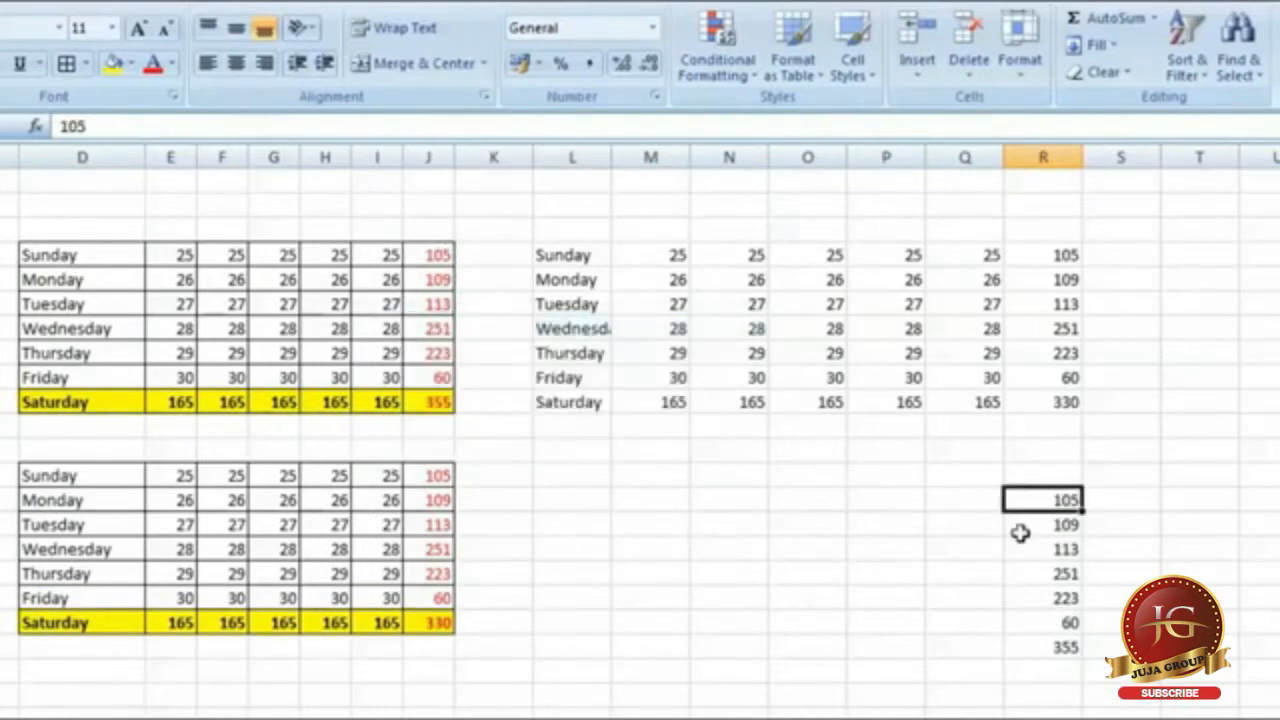
{"action": "left_click_drag", "start_coordinate": [1020, 495], "coordinate": [1070, 663]}
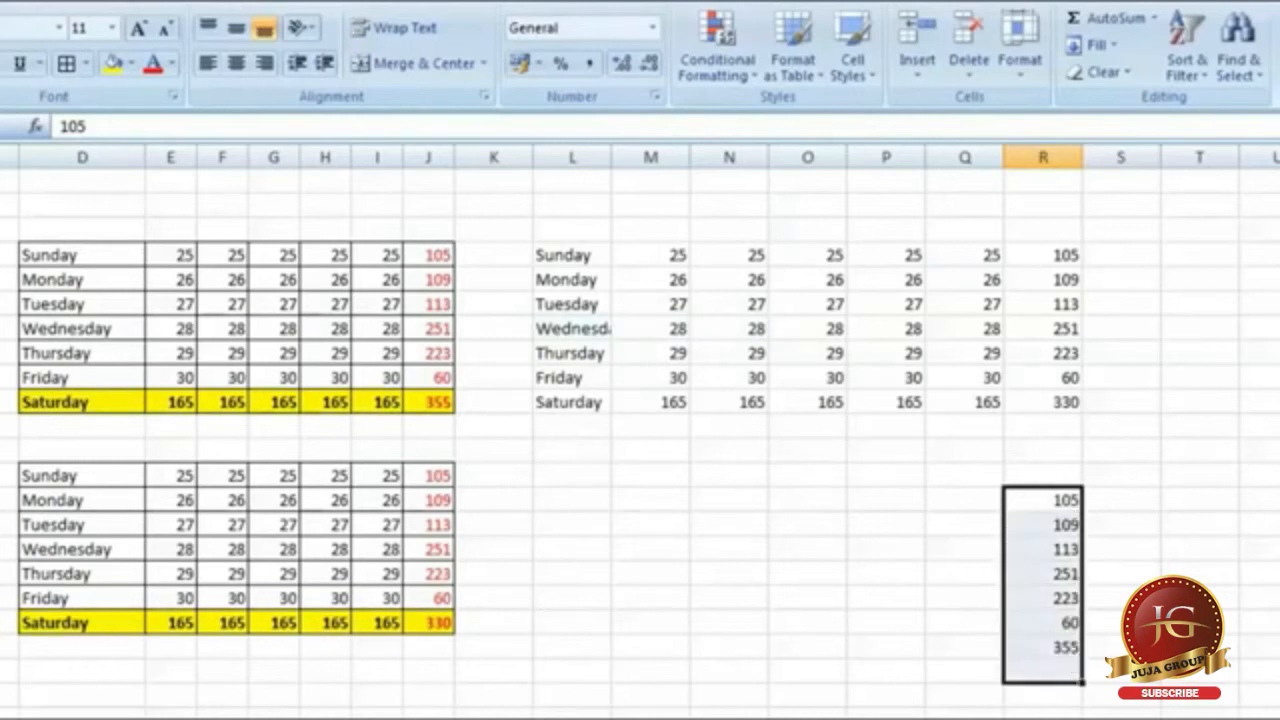
Copy the formatted table D4:J10 and paste only its values starting at cell L13, using Paste Special.
{"action": "left_click_drag", "start_coordinate": [77, 253], "coordinate": [429, 400]}
{"action": "right_click", "coordinate": [429, 400]}
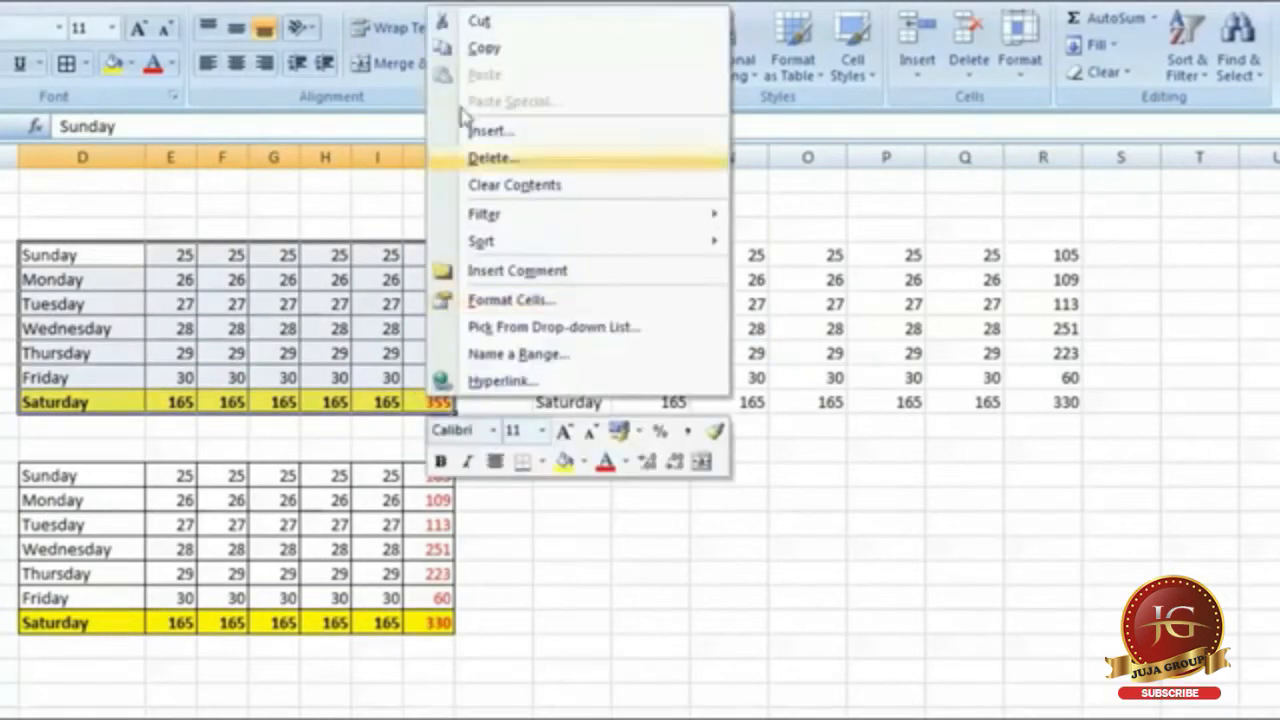
{"action": "left_click", "coordinate": [484, 49]}
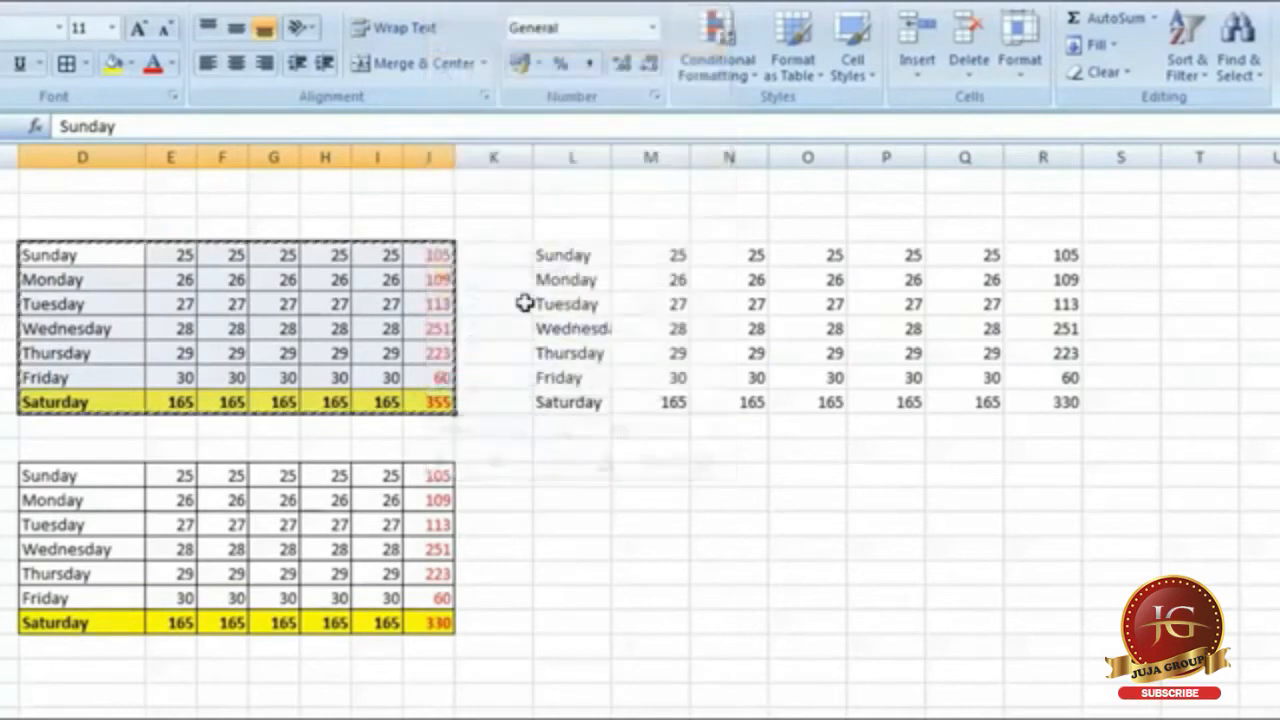
{"action": "right_click", "coordinate": [601, 477]}
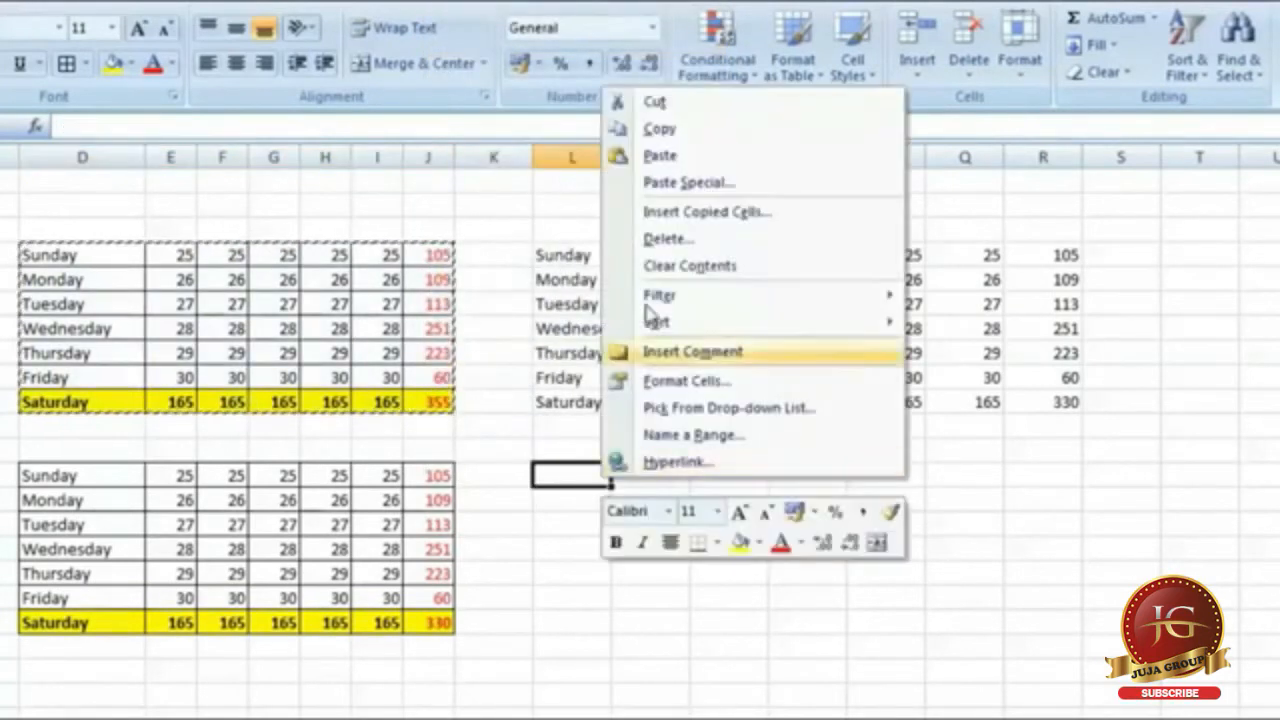
{"action": "left_click", "coordinate": [757, 185]}
{"action": "left_click", "coordinate": [590, 92]}
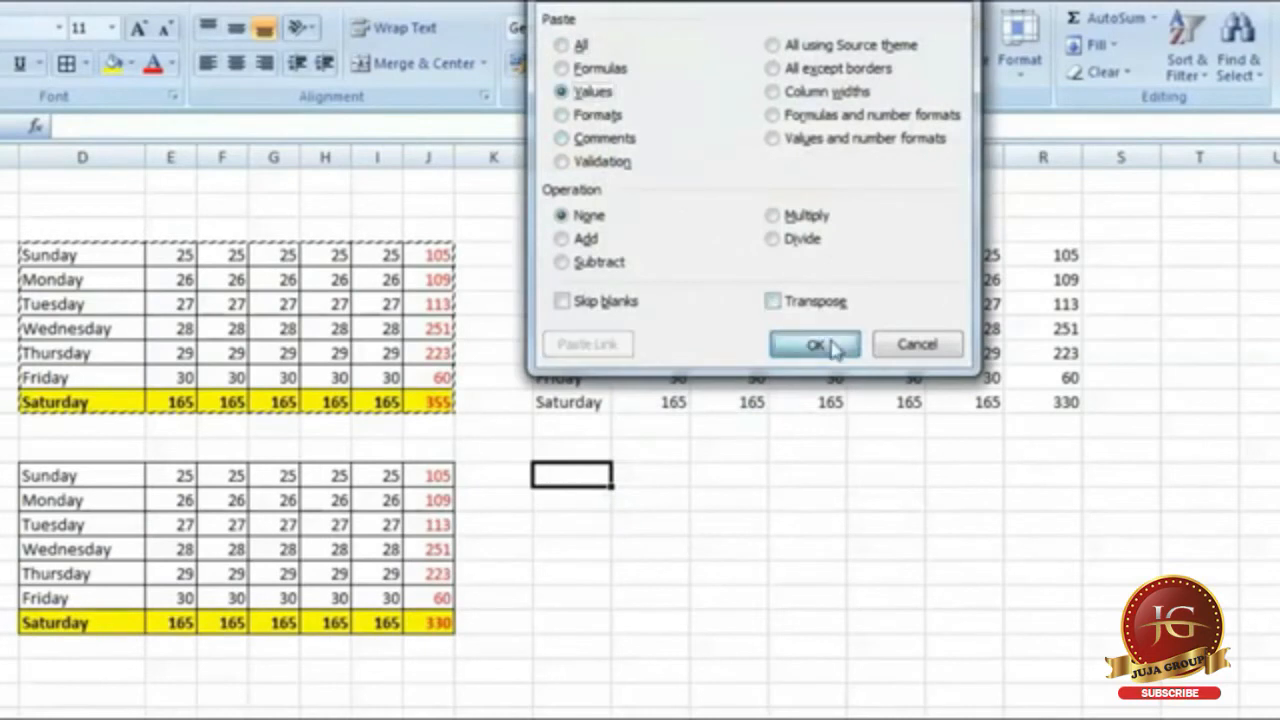
{"action": "left_click", "coordinate": [833, 346]}
Inspect individual cells of the pasted values, including the totals, and clear the range L13:R19.
{"action": "left_click", "coordinate": [1060, 498]}
{"action": "left_click", "coordinate": [1062, 478]}
{"action": "left_click", "coordinate": [1058, 548]}
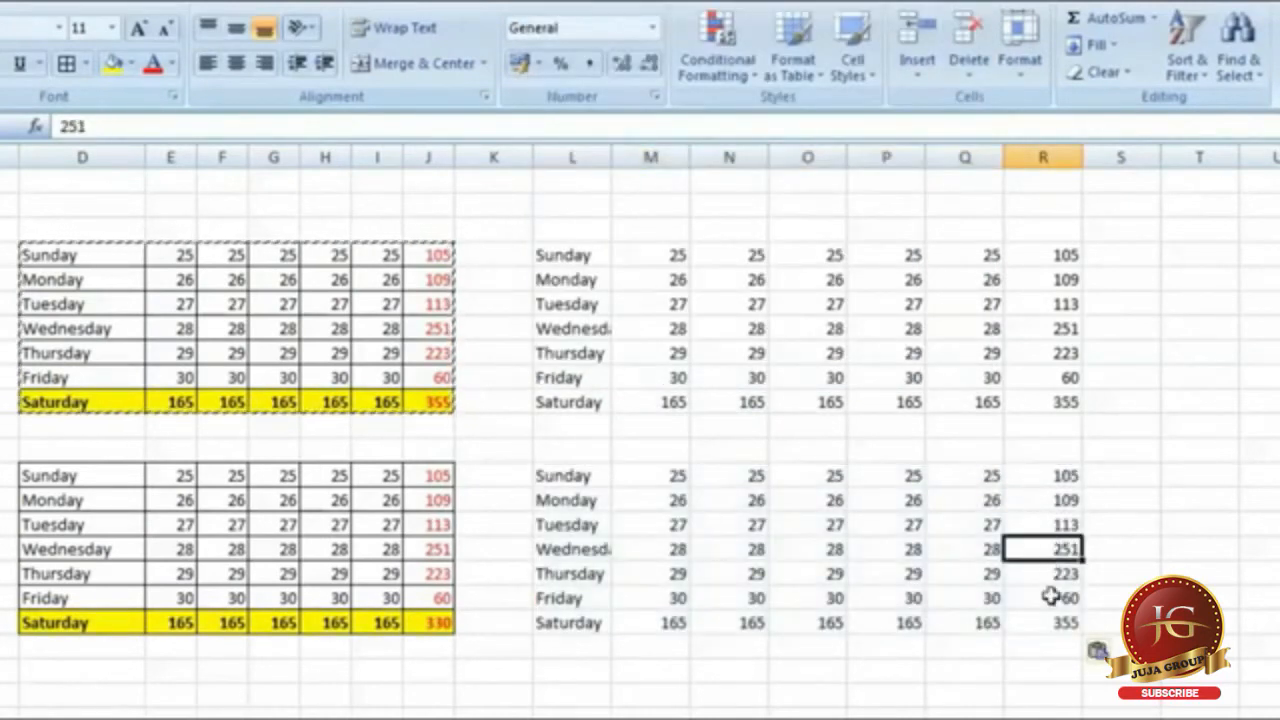
{"action": "left_click", "coordinate": [1050, 596]}
{"action": "left_click", "coordinate": [1025, 622]}
{"action": "left_click", "coordinate": [820, 622]}
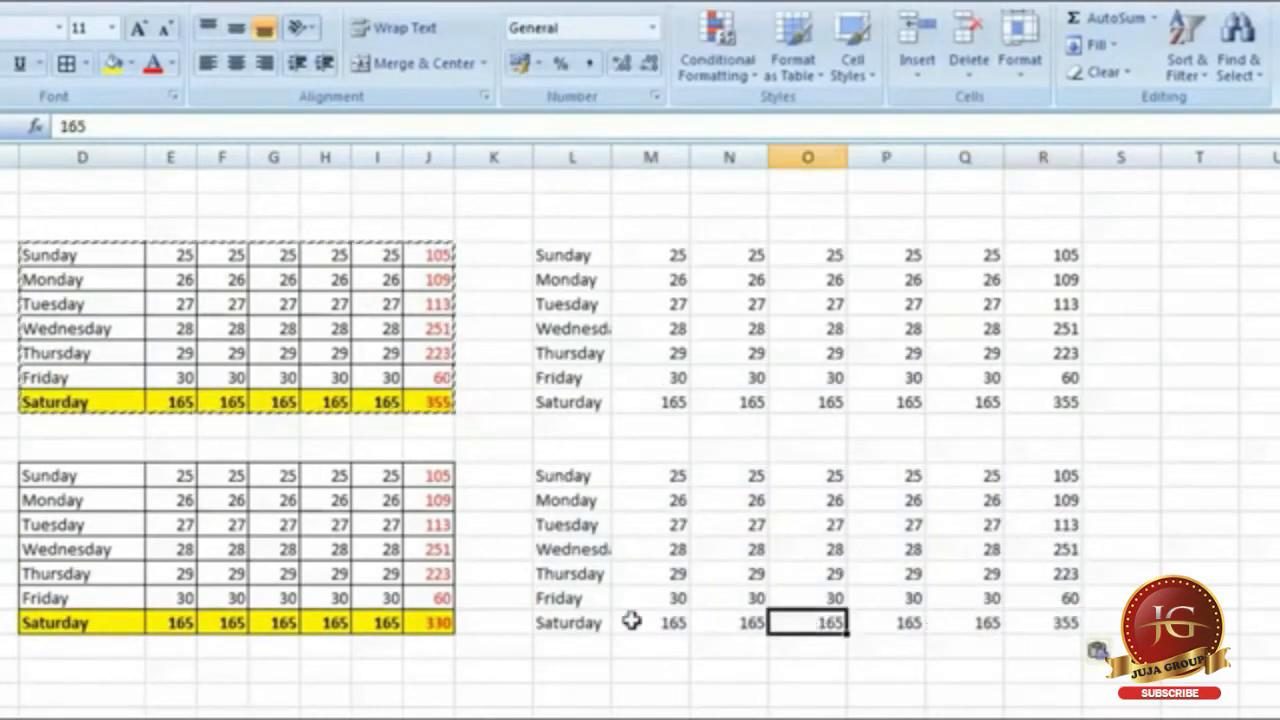
{"action": "left_click", "coordinate": [631, 621]}
{"action": "left_click_drag", "start_coordinate": [556, 476], "coordinate": [1078, 628]}
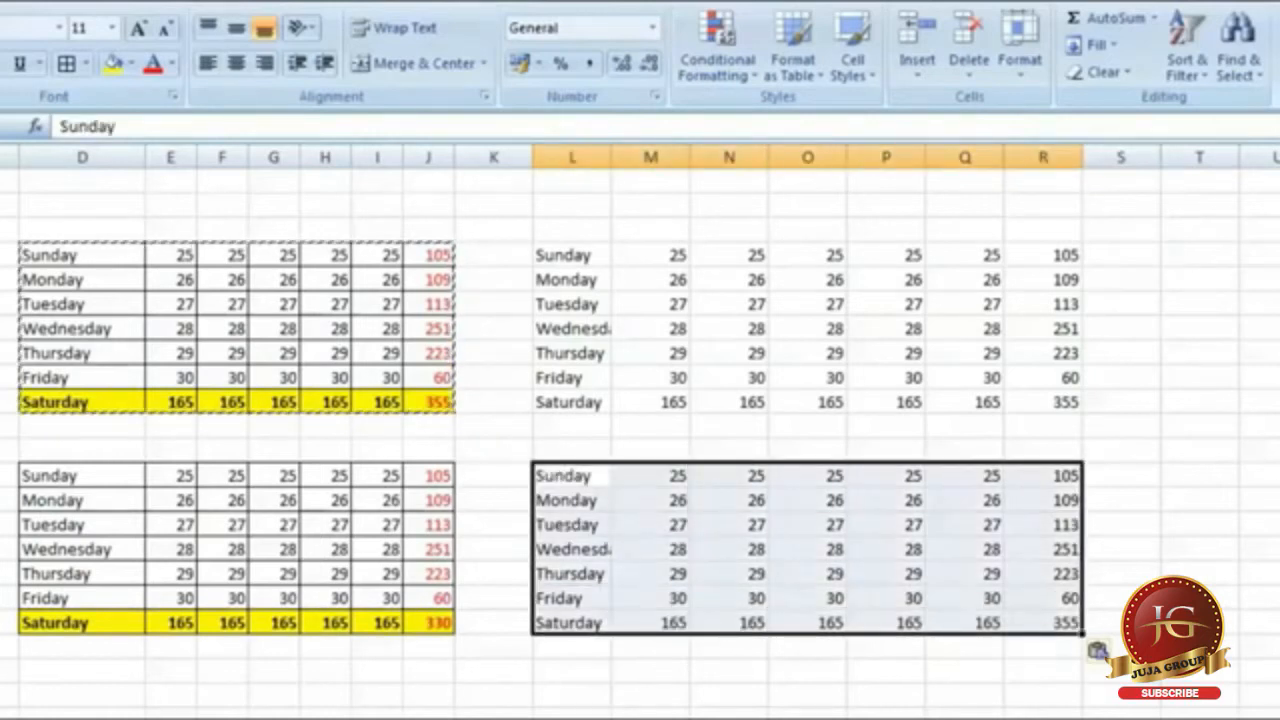
{"action": "key", "text": "Delete"}
Copy the table D4:J10 again and examine the Paste Special options for cell L13, including Formats.
{"action": "left_click_drag", "start_coordinate": [117, 245], "coordinate": [423, 400]}
{"action": "right_click", "coordinate": [423, 400]}
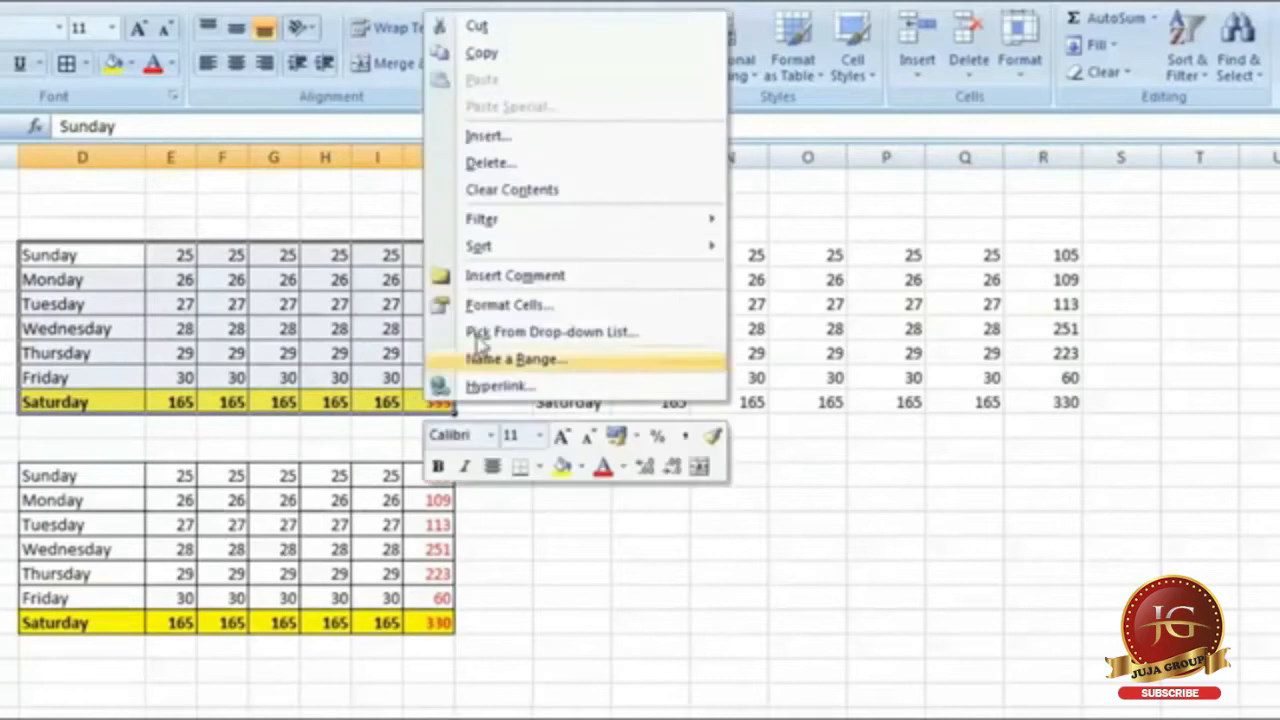
{"action": "left_click", "coordinate": [510, 56]}
{"action": "right_click", "coordinate": [588, 481]}
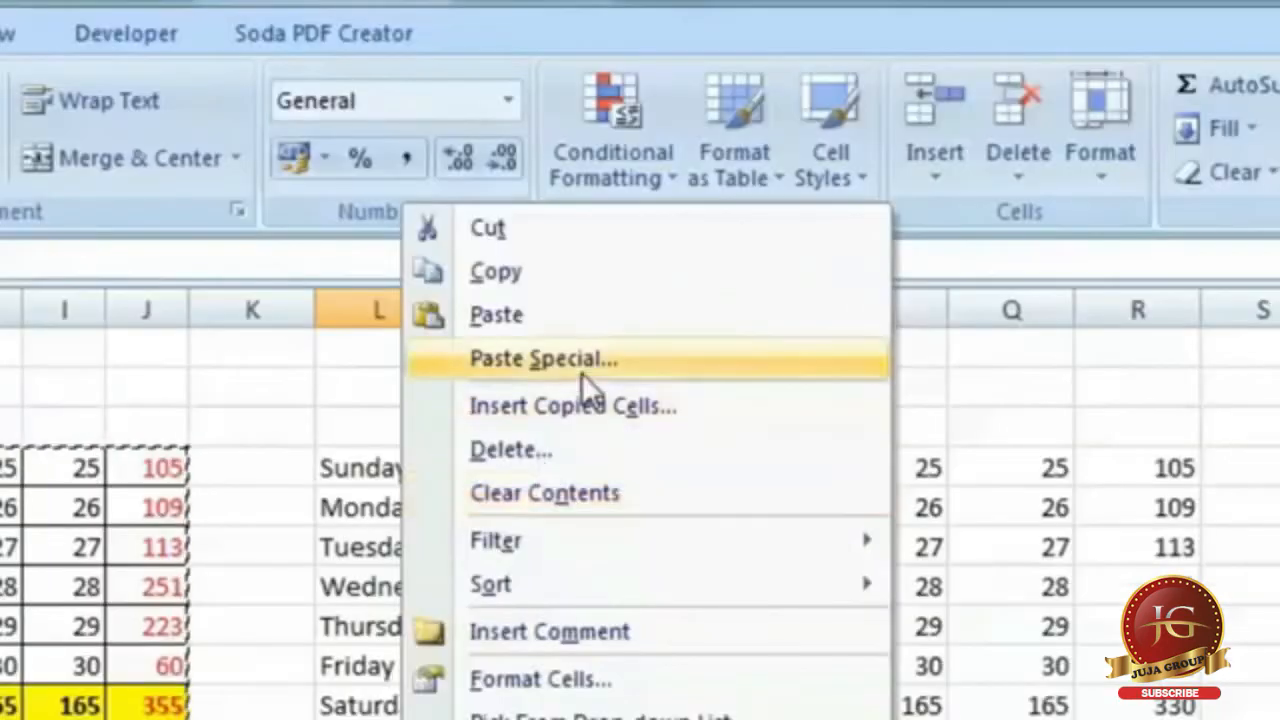
{"action": "left_click", "coordinate": [581, 369]}
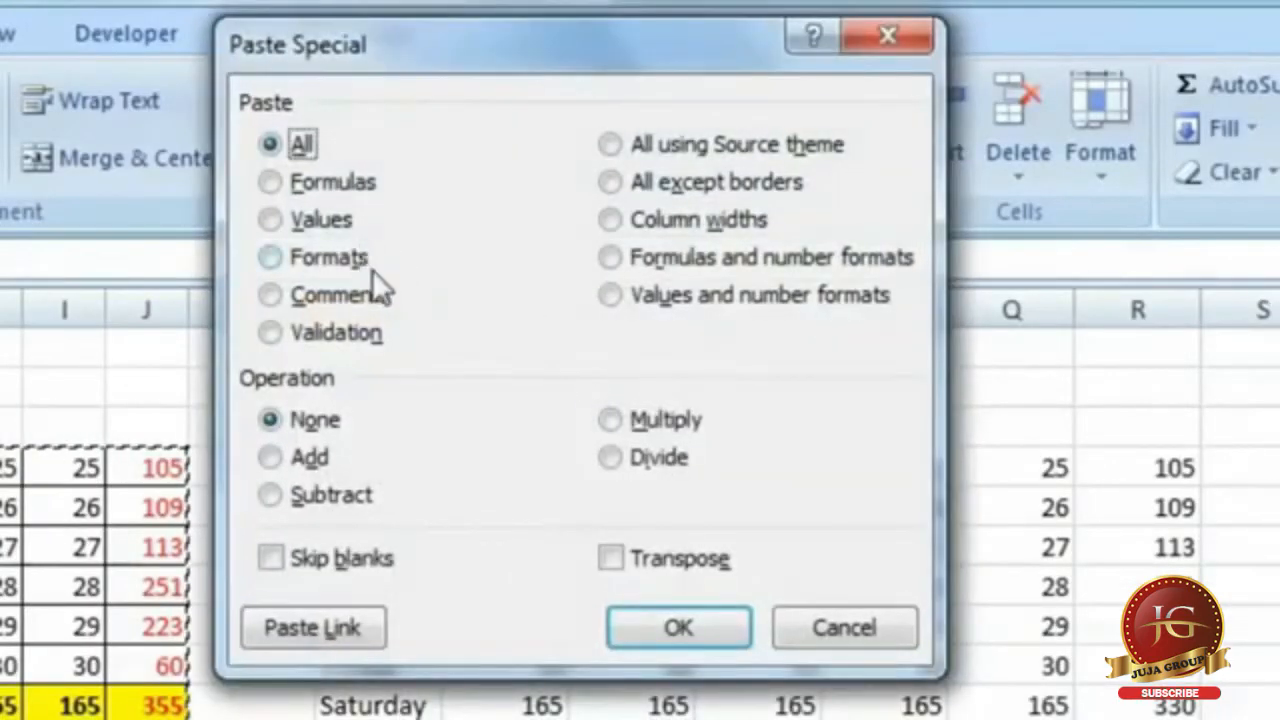
{"action": "key", "text": "Return"}
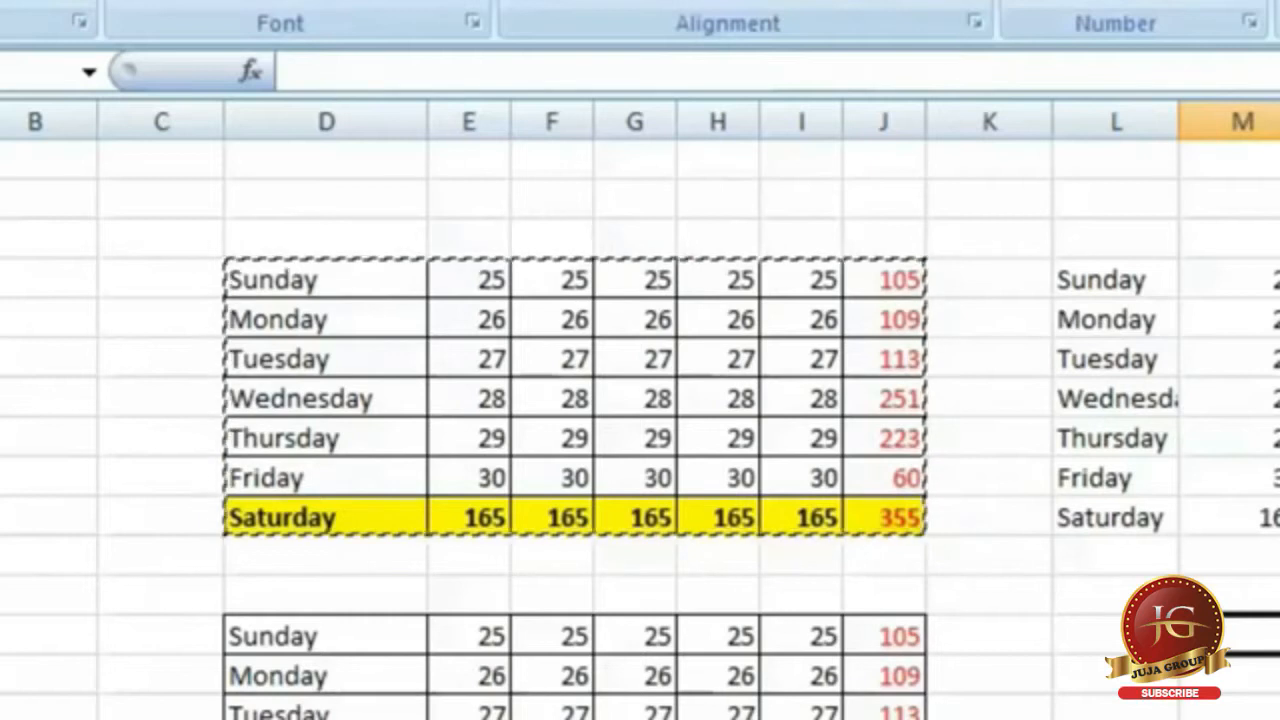
Copy the yellow Saturday row D10:J10 and select the Tuesday row L6:R6 in the unformatted table as the paste target.
{"action": "left_click_drag", "start_coordinate": [897, 514], "coordinate": [290, 517]}
{"action": "right_click", "coordinate": [415, 513]}
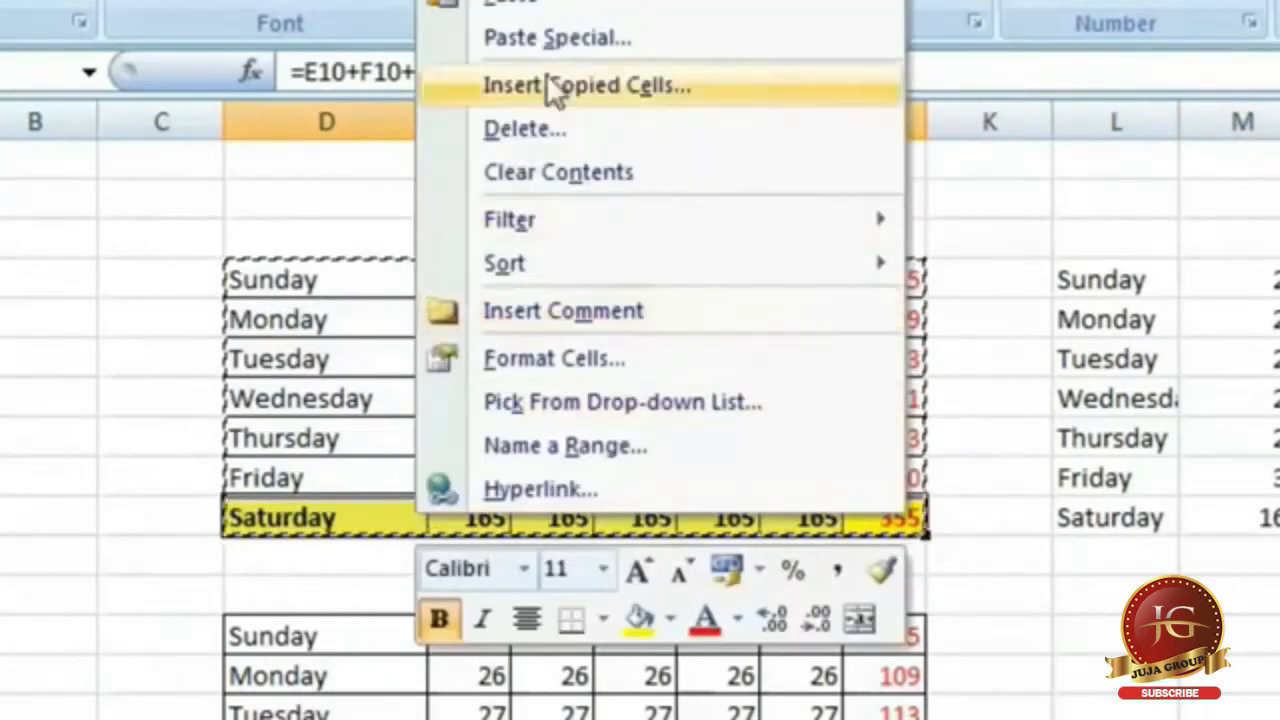
{"action": "left_click", "coordinate": [553, 10]}
{"action": "left_click", "coordinate": [1109, 517]}
{"action": "key", "text": "ctrl+v"}
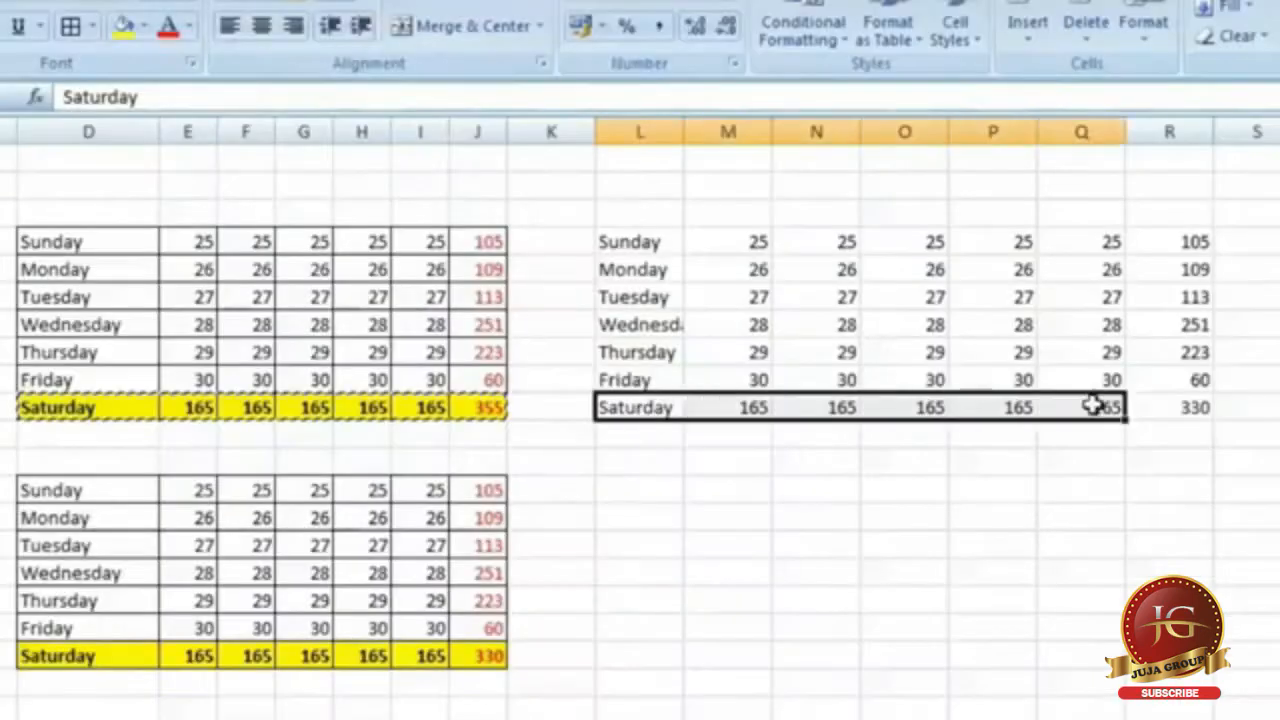
{"action": "left_click_drag", "start_coordinate": [613, 300], "coordinate": [1165, 300]}
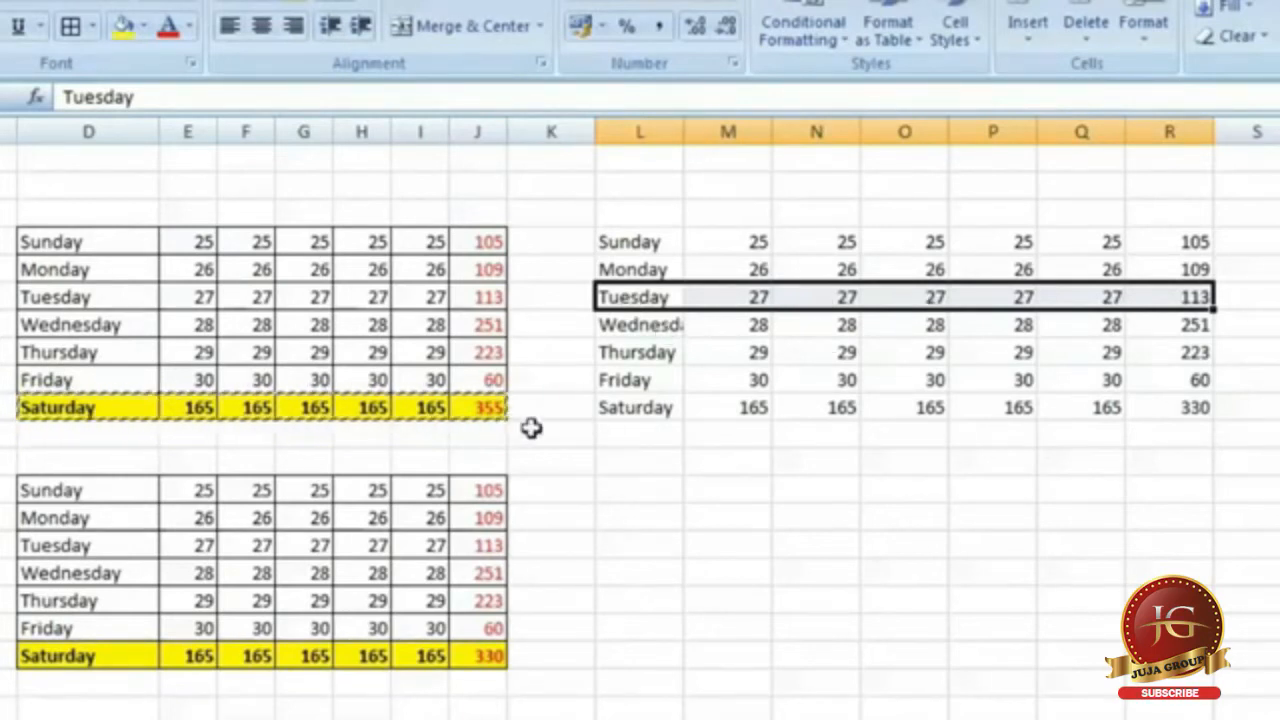
{"action": "right_click", "coordinate": [713, 296]}
{"action": "left_click", "coordinate": [894, 370]}
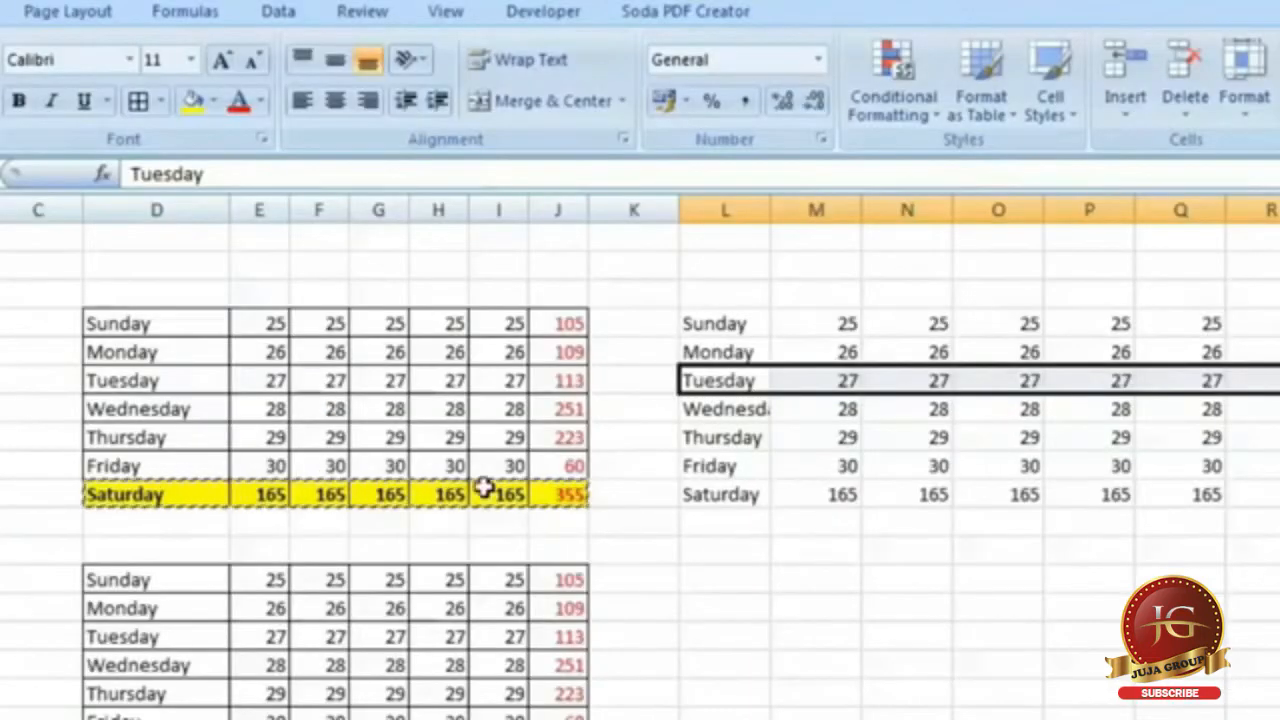
Copy the bold yellow cell I10 and paste only its formats onto the Tuesday row L6:R6, using Paste Special.
{"action": "right_click", "coordinate": [490, 490]}
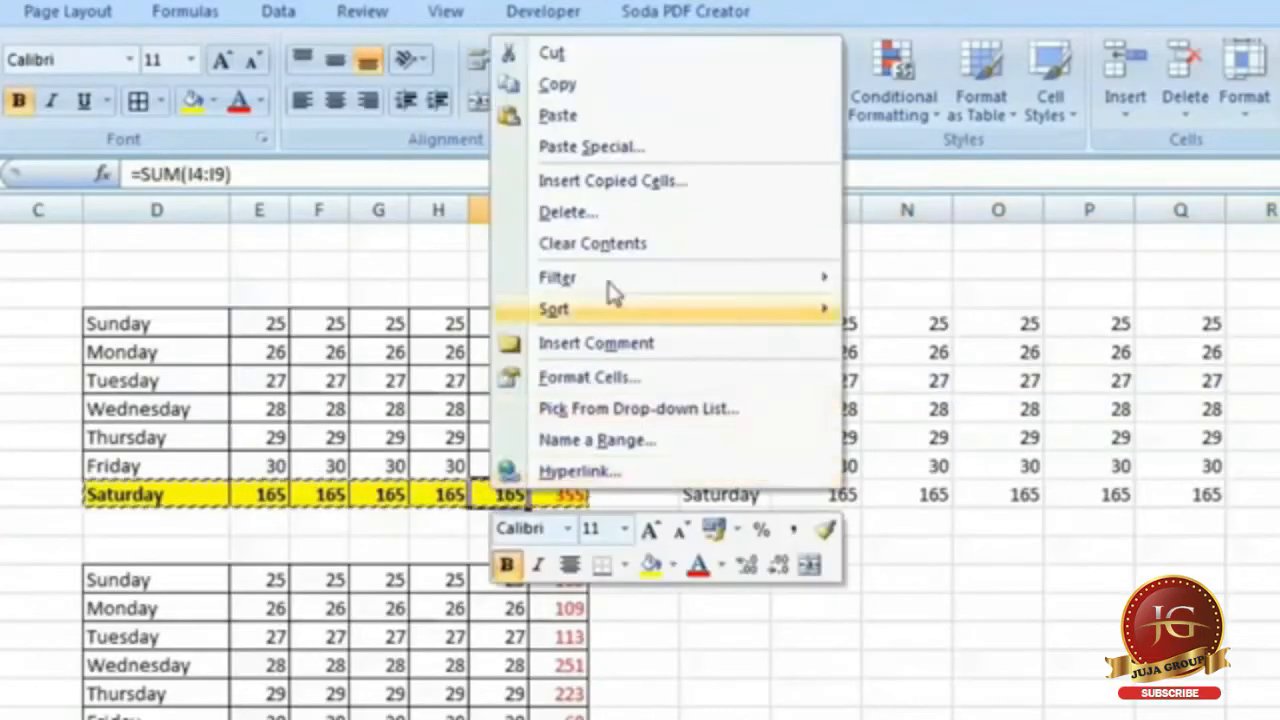
{"action": "left_click", "coordinate": [661, 116]}
{"action": "left_click_drag", "start_coordinate": [712, 381], "coordinate": [1278, 381]}
{"action": "right_click", "coordinate": [1045, 380]}
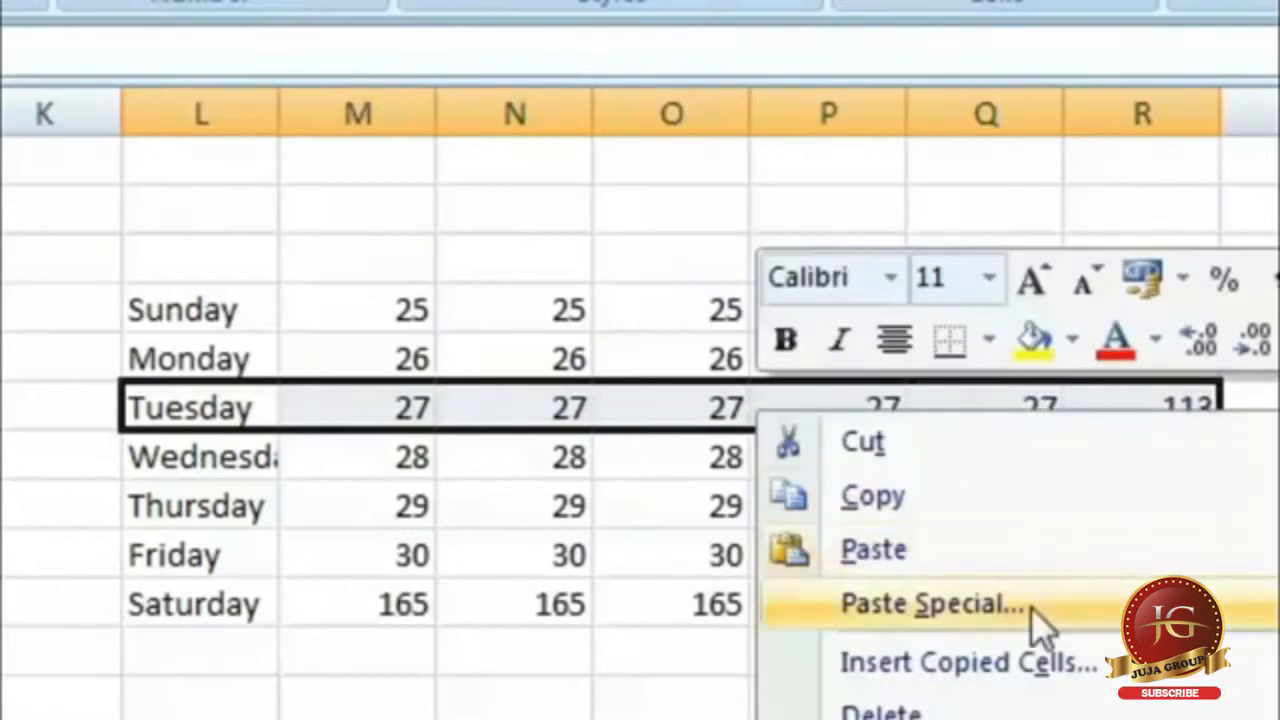
{"action": "left_click", "coordinate": [1207, 503]}
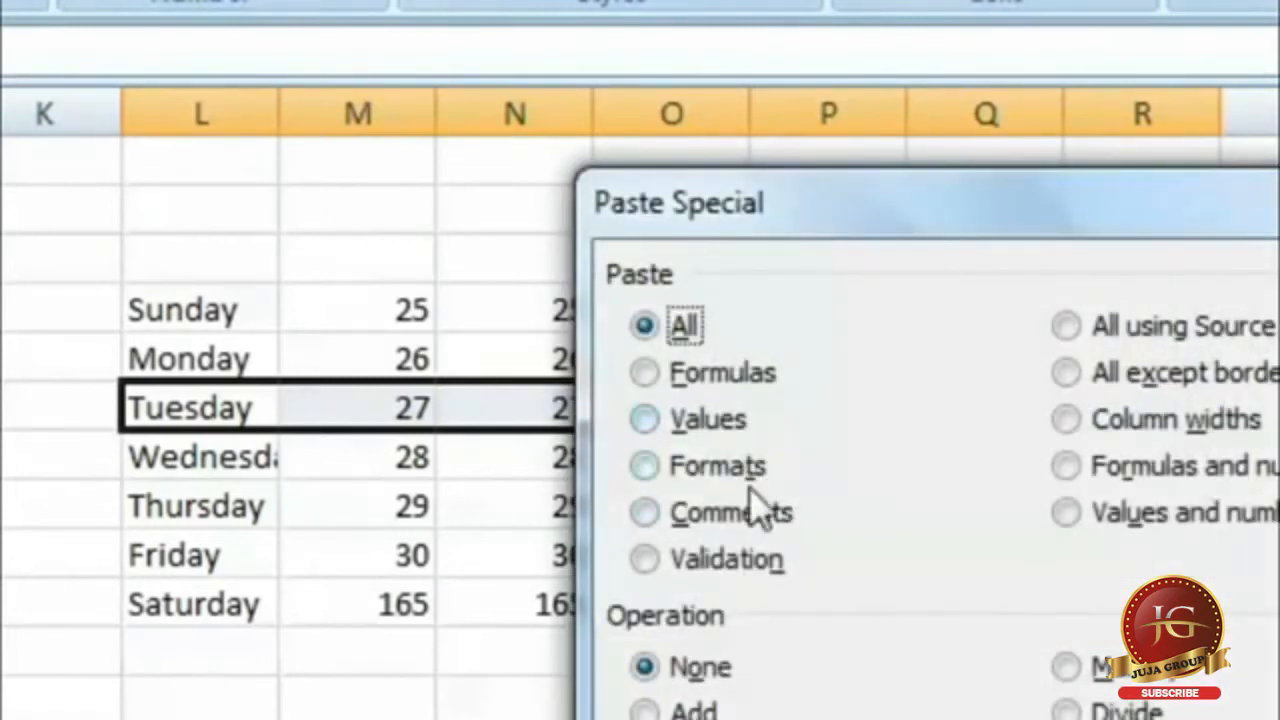
{"action": "left_click", "coordinate": [752, 474]}
{"action": "left_click_drag", "start_coordinate": [854, 214], "coordinate": [400, 545]}
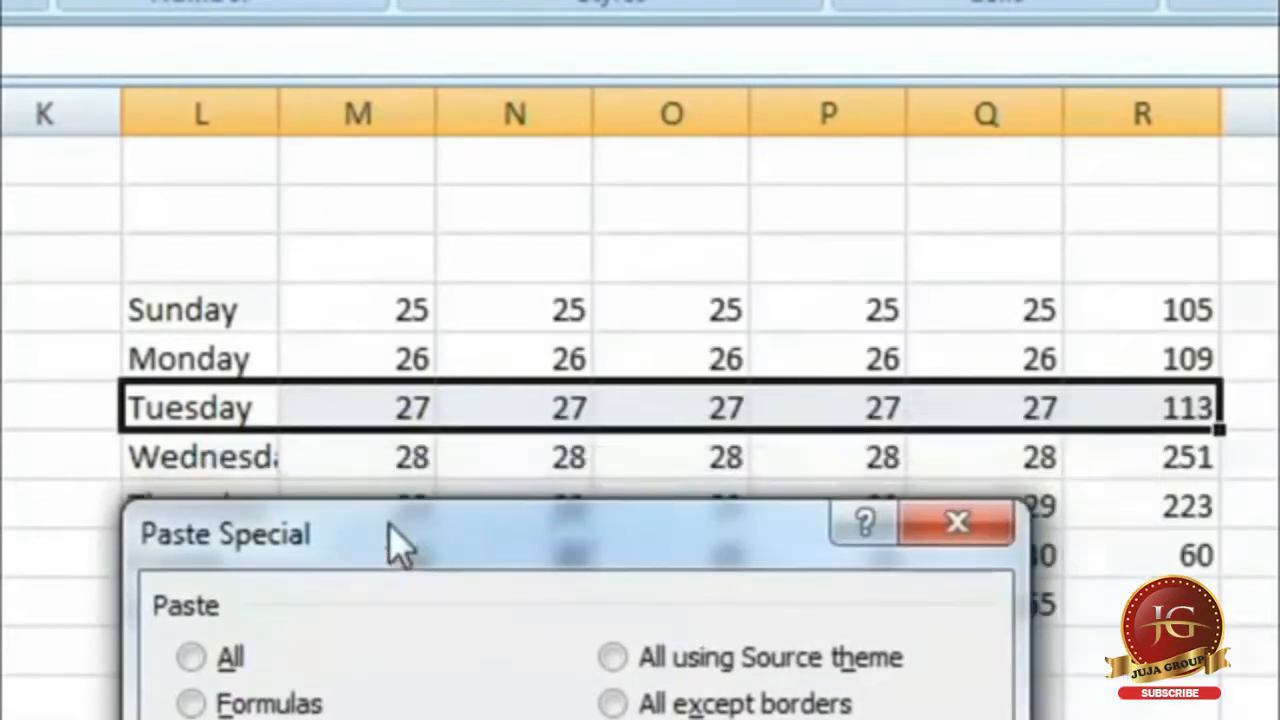
{"action": "key", "text": "Return"}
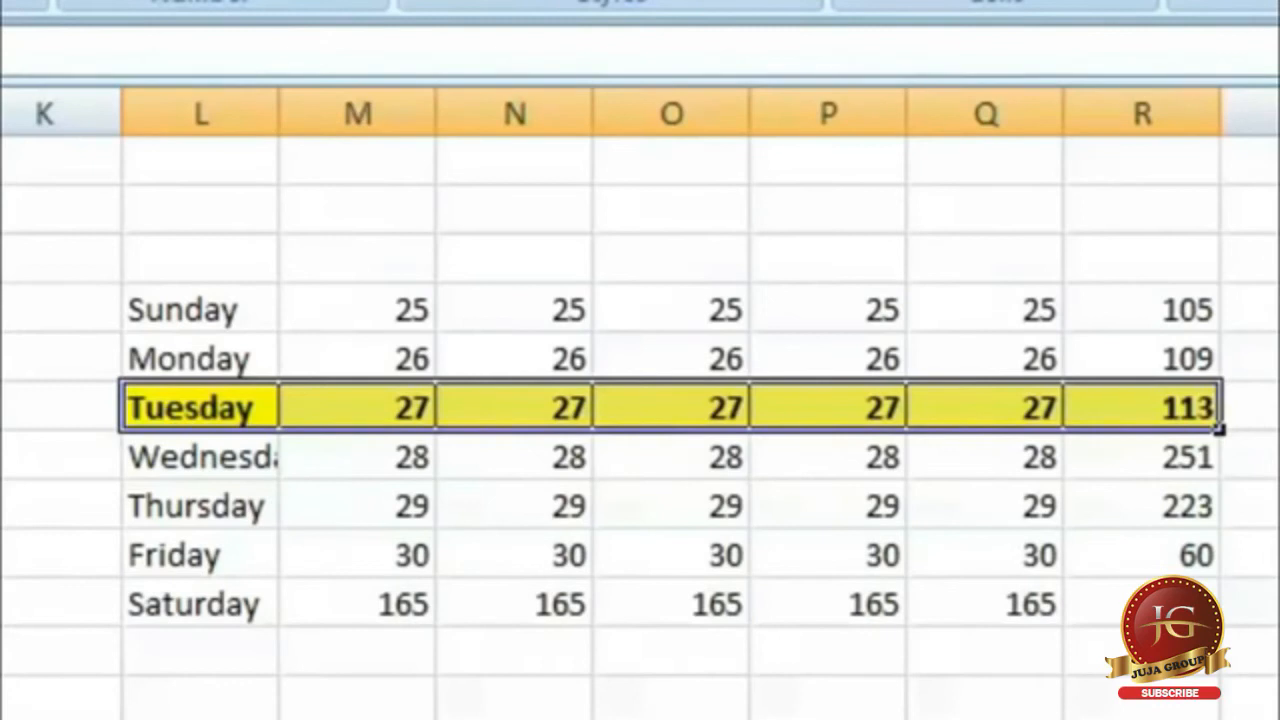
Copy the Saturday row D10:J10 and paste only its formats onto the Sunday row starting at cell L4.
{"action": "left_click", "coordinate": [514, 694]}
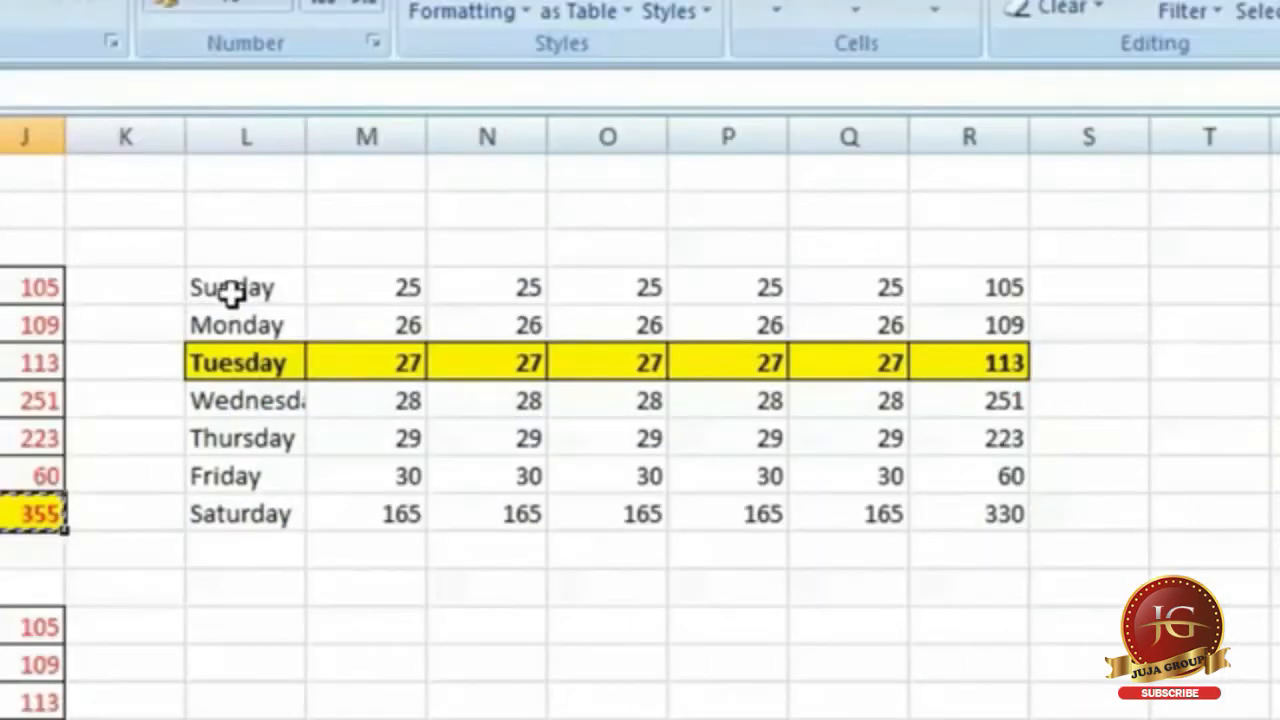
{"action": "right_click", "coordinate": [1275, 279]}
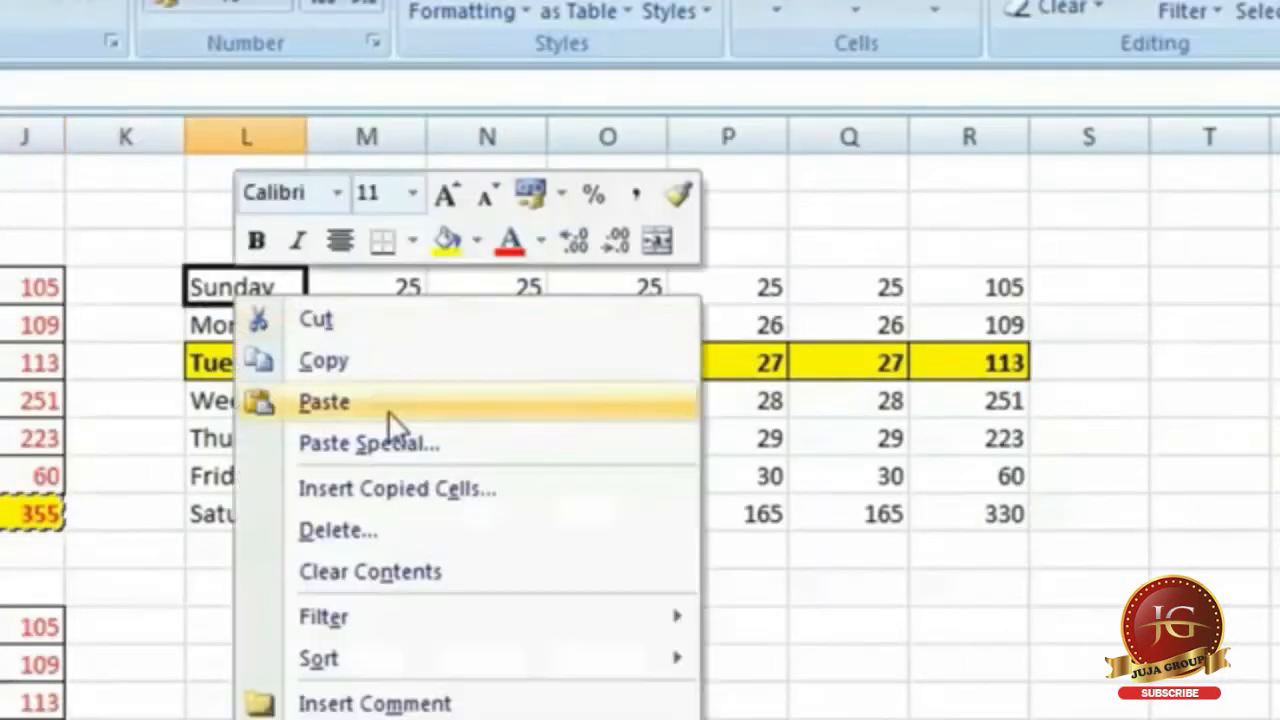
{"action": "left_click", "coordinate": [427, 441]}
{"action": "left_click", "coordinate": [178, 336]}
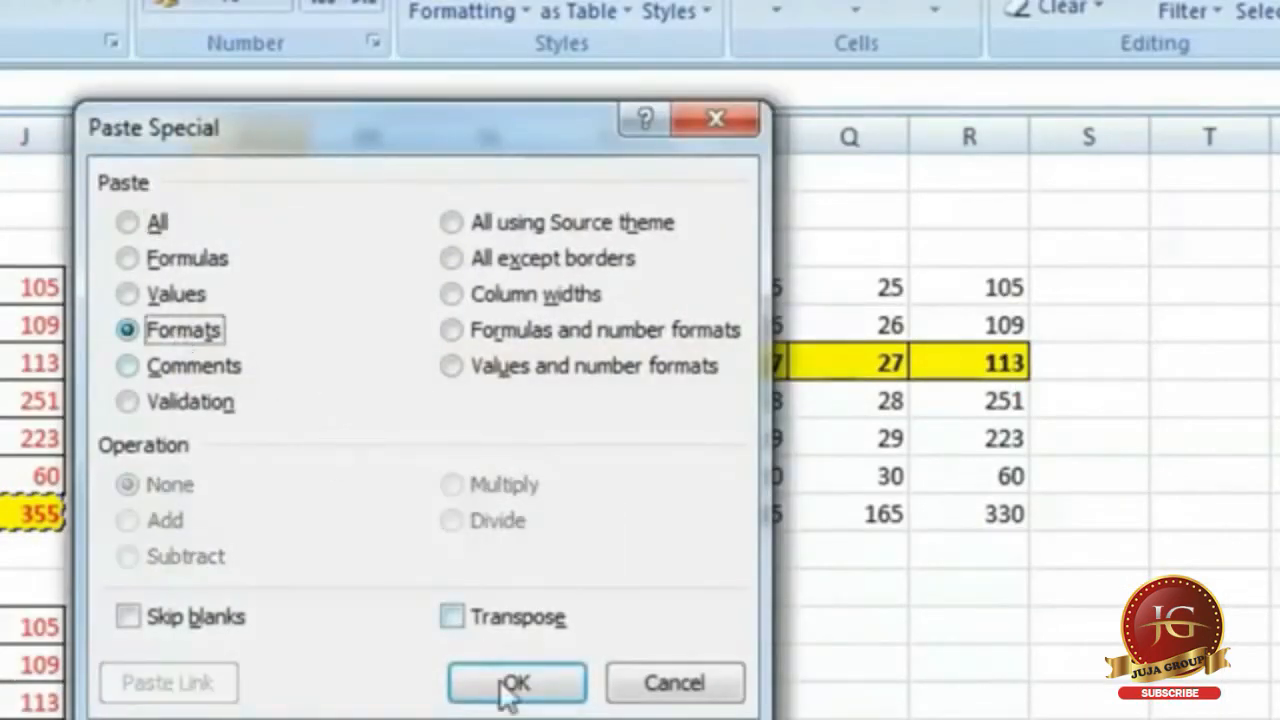
{"action": "left_click", "coordinate": [516, 684]}
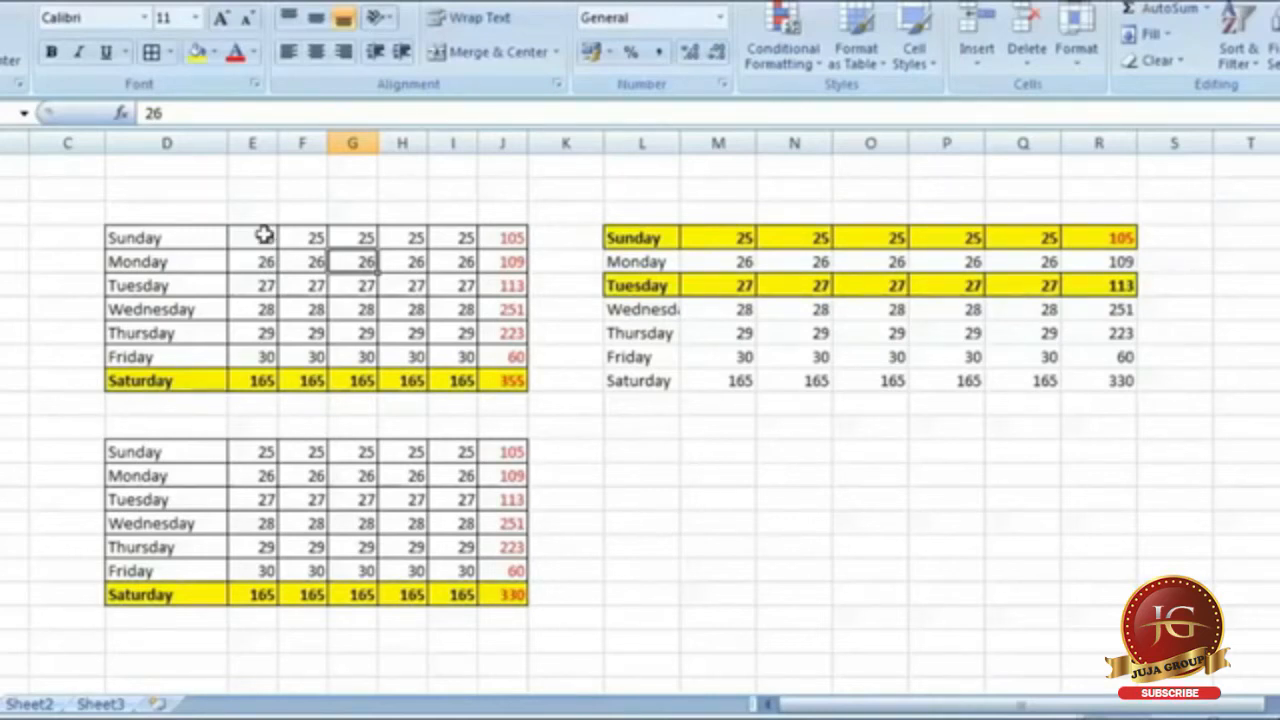
Highlight duplicate values in E4:E9 with conditional formatting, using Light Red Fill with Dark Red Text.
{"action": "left_click_drag", "start_coordinate": [258, 236], "coordinate": [255, 340]}
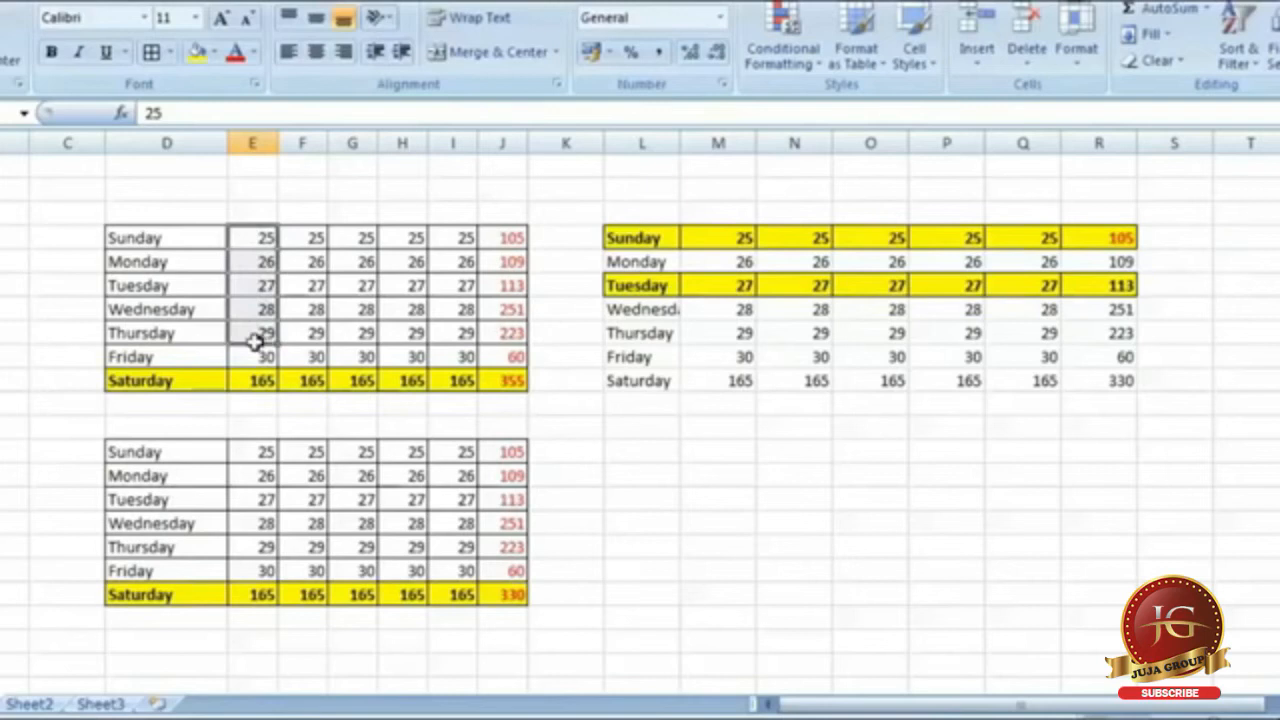
{"action": "left_click", "coordinate": [783, 55]}
{"action": "mouse_move", "coordinate": [850, 110]}
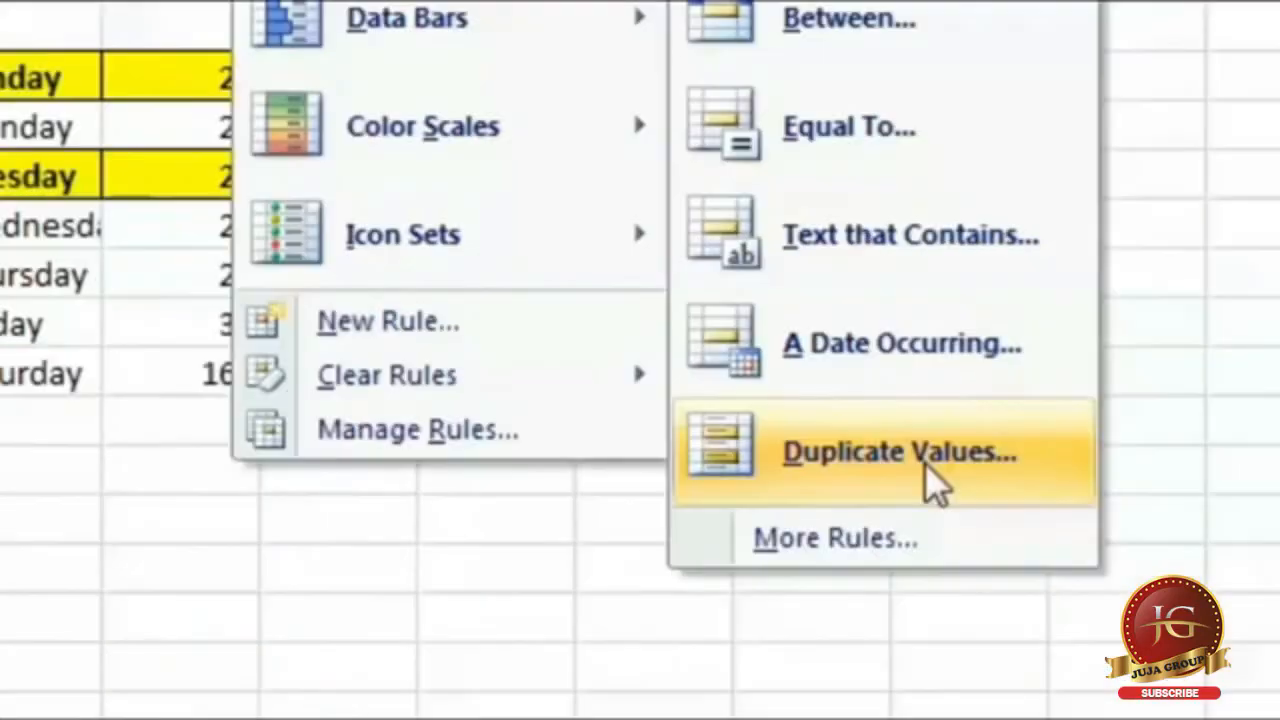
{"action": "left_click", "coordinate": [935, 485]}
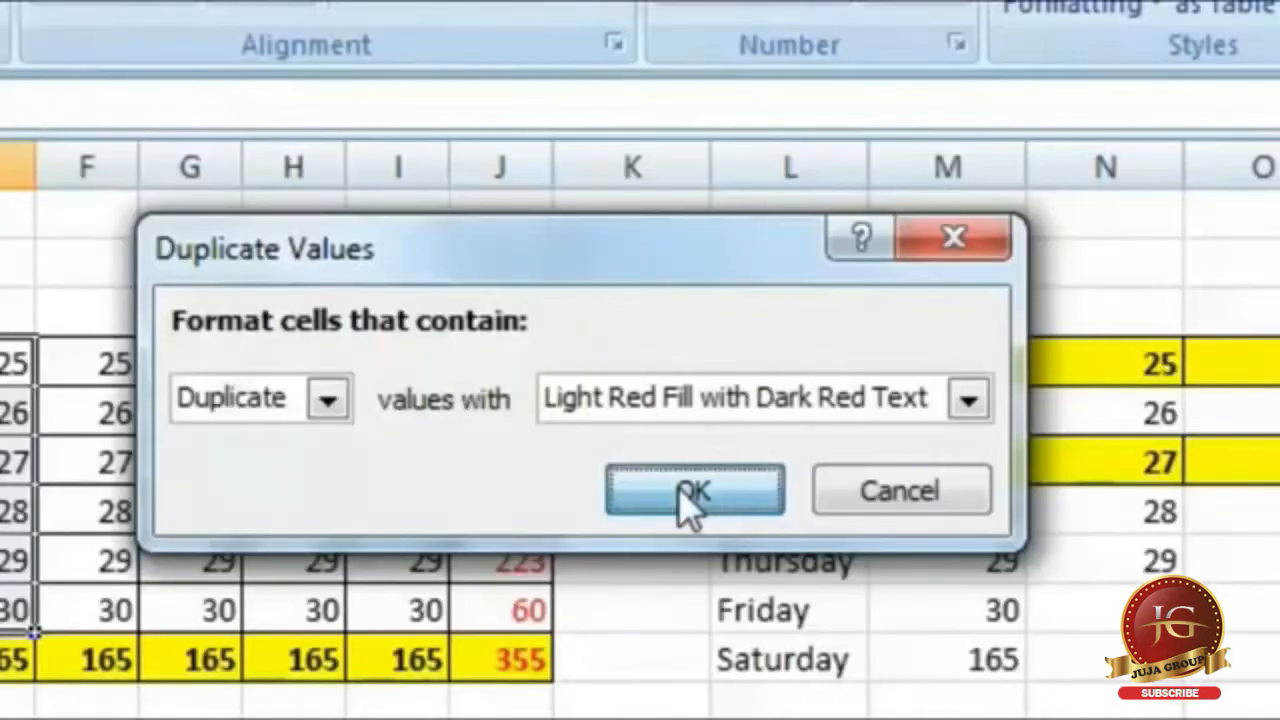
{"action": "left_click", "coordinate": [690, 495]}
Test the duplicate rule on Monday's cell E5 by entering 24 and replacing it with 27.
{"action": "left_click", "coordinate": [22, 412]}
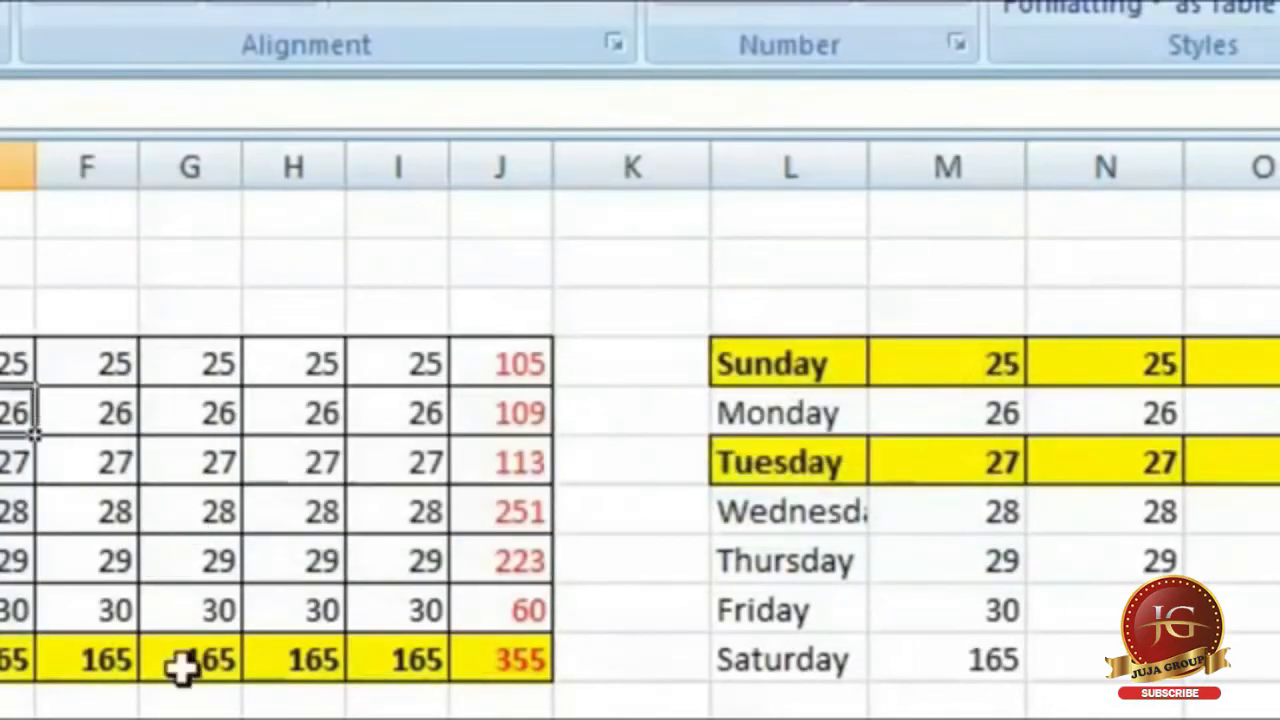
{"action": "type", "text": "24"}
{"action": "key", "text": "Return"}
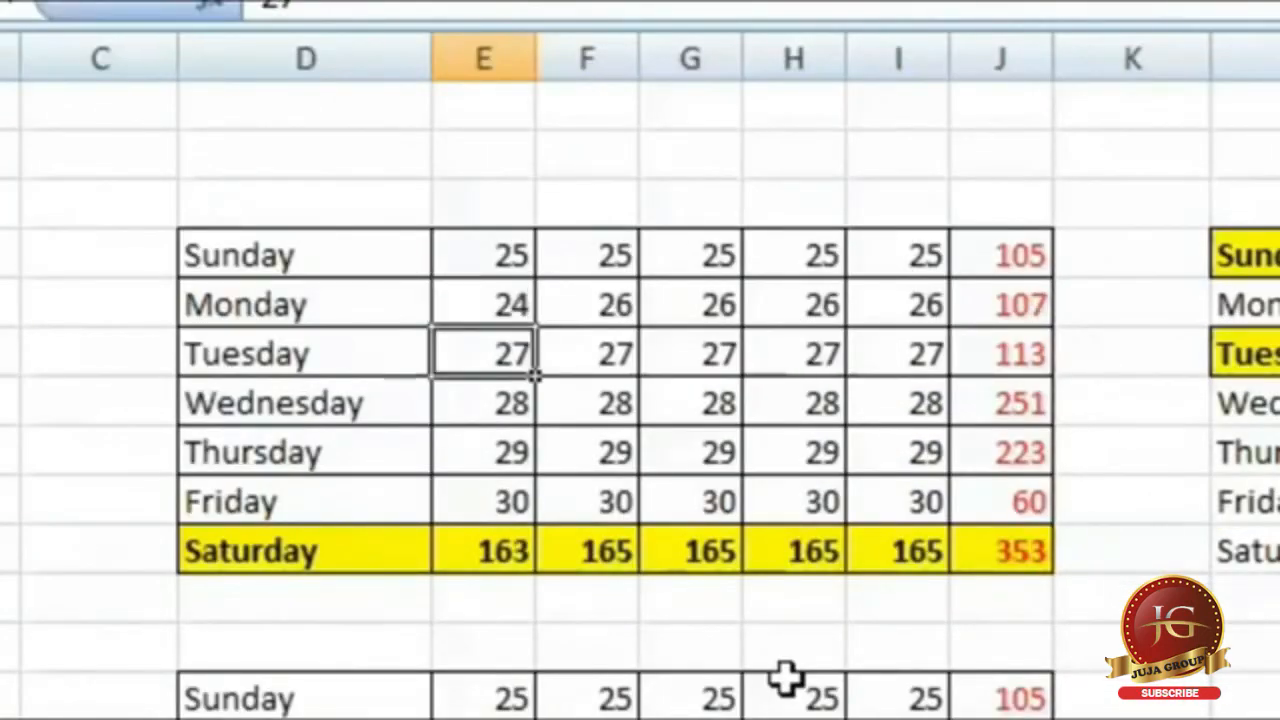
{"action": "key", "text": "Up"}
{"action": "type", "text": "27"}
{"action": "key", "text": "Return"}
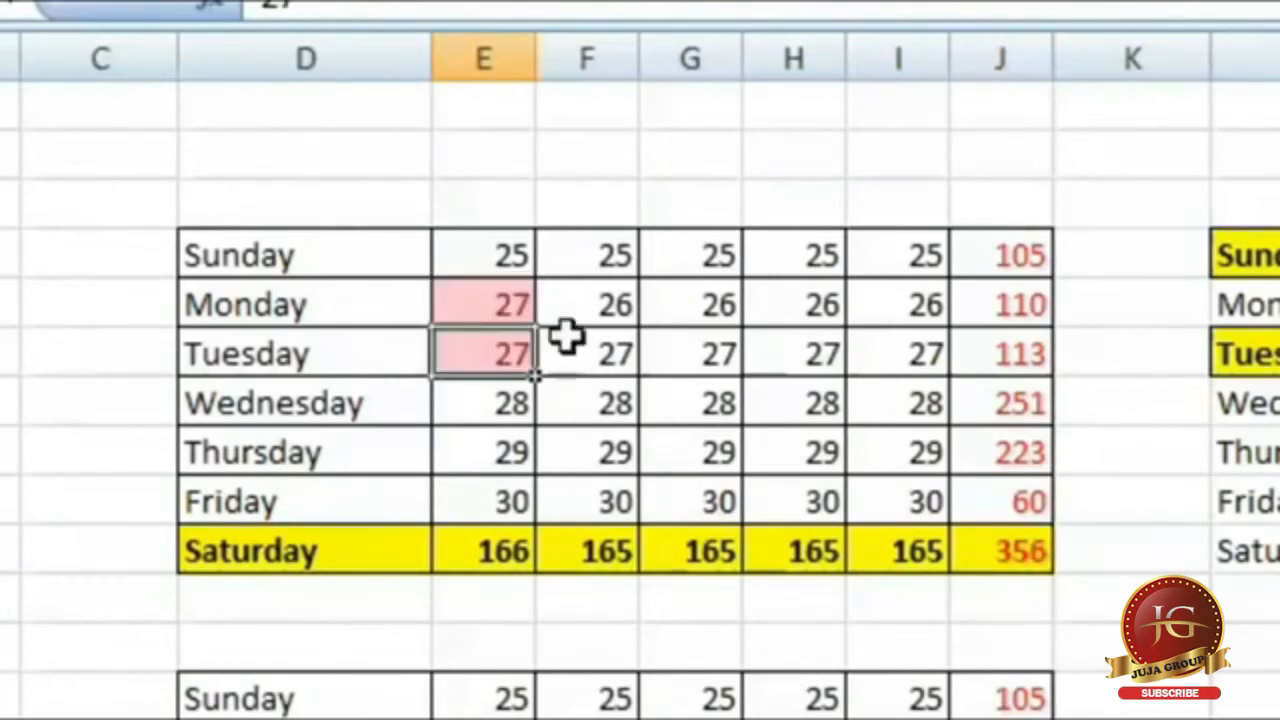
{"action": "left_click", "coordinate": [600, 495]}
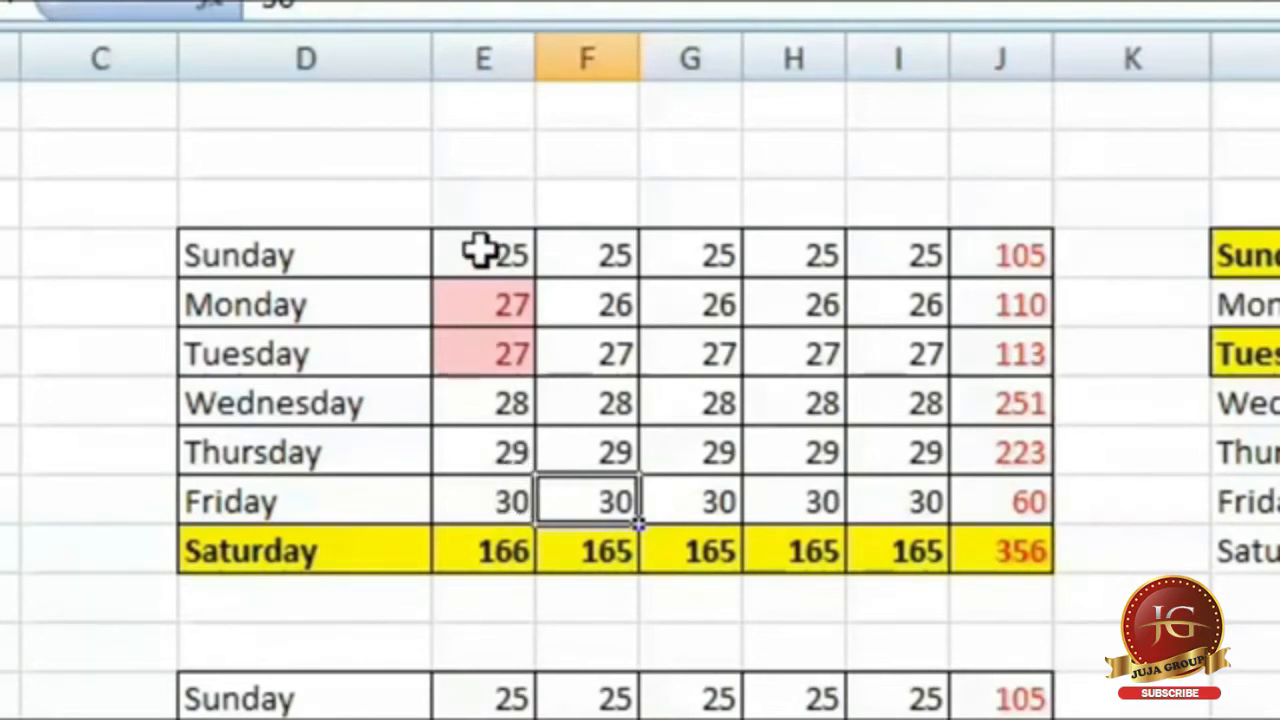
Copy E4:E9 with its duplicate highlighting and paste only its formats onto I4:I10, using Paste Special.
{"action": "left_click_drag", "start_coordinate": [485, 255], "coordinate": [491, 486]}
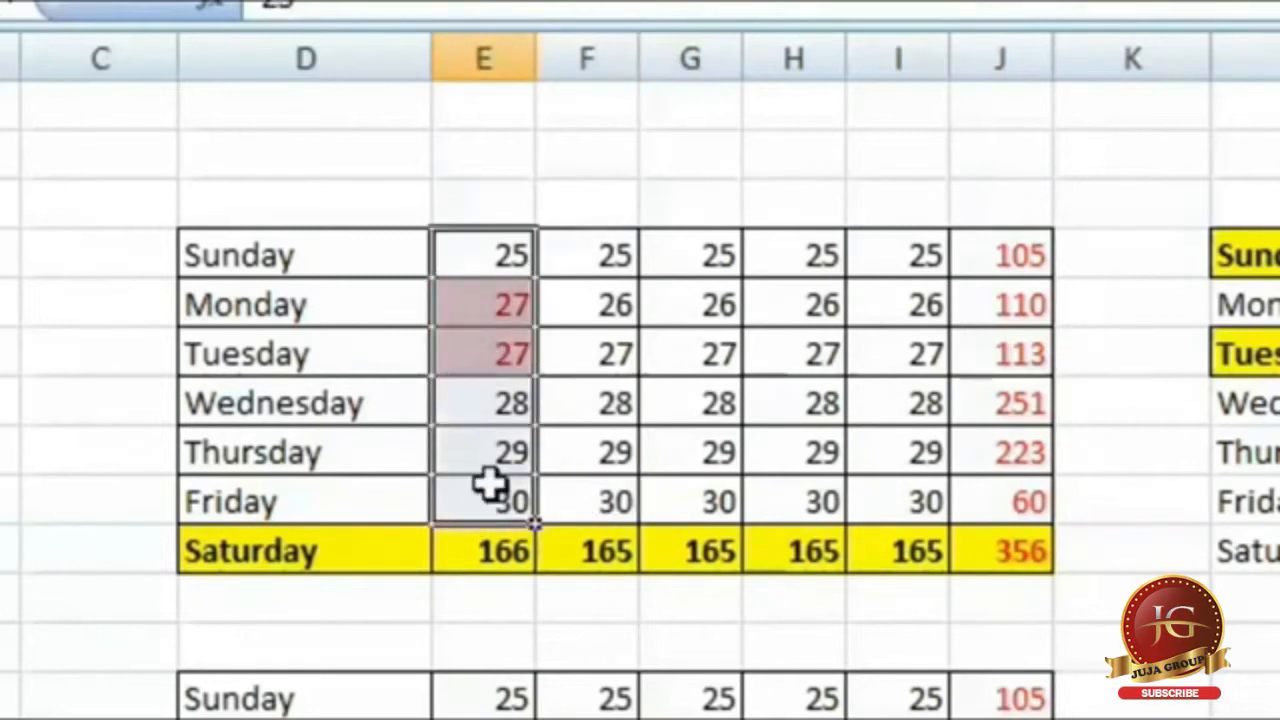
{"action": "right_click", "coordinate": [493, 487]}
{"action": "left_click", "coordinate": [628, 566]}
{"action": "left_click_drag", "start_coordinate": [903, 254], "coordinate": [903, 530]}
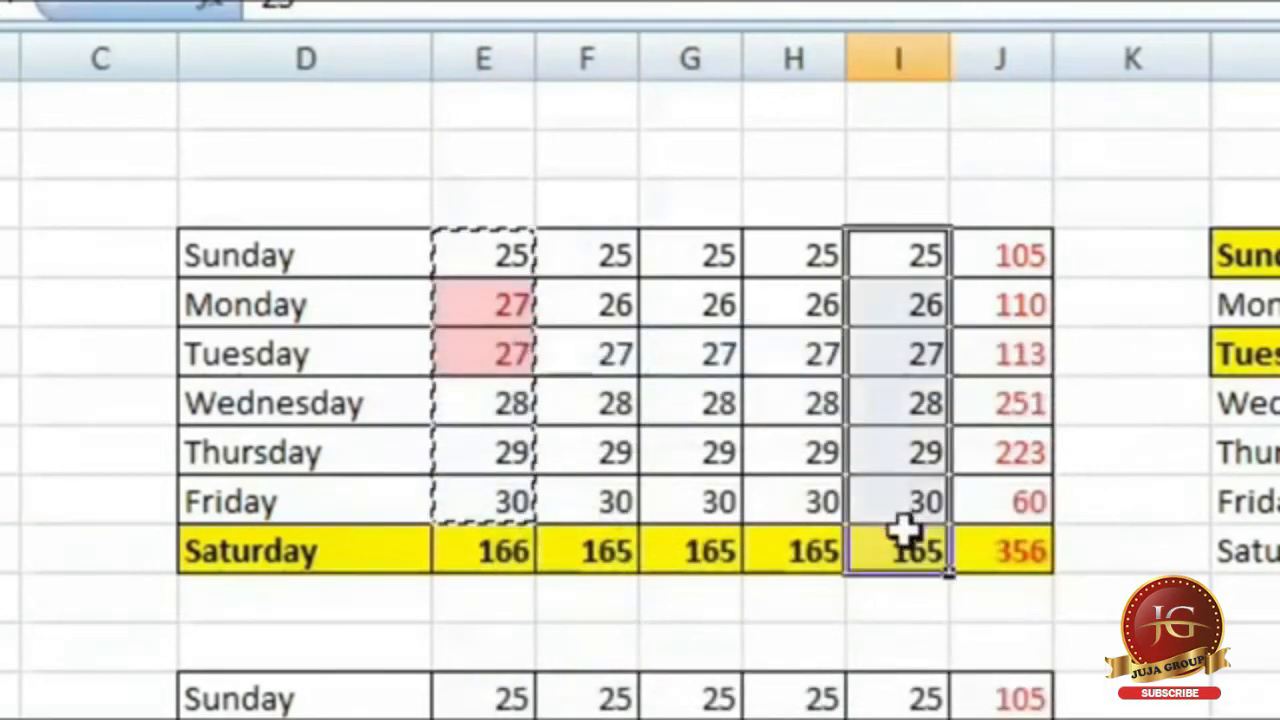
{"action": "right_click", "coordinate": [912, 495]}
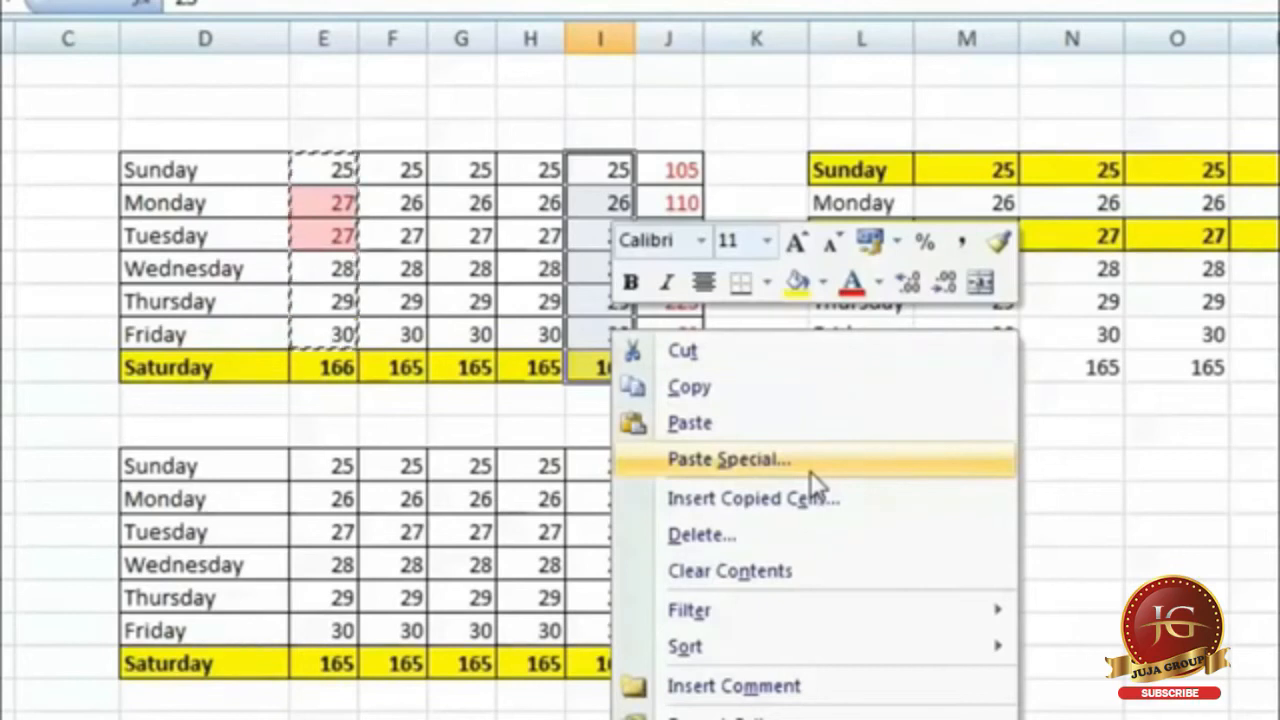
{"action": "left_click", "coordinate": [1205, 690]}
{"action": "left_click", "coordinate": [551, 376]}
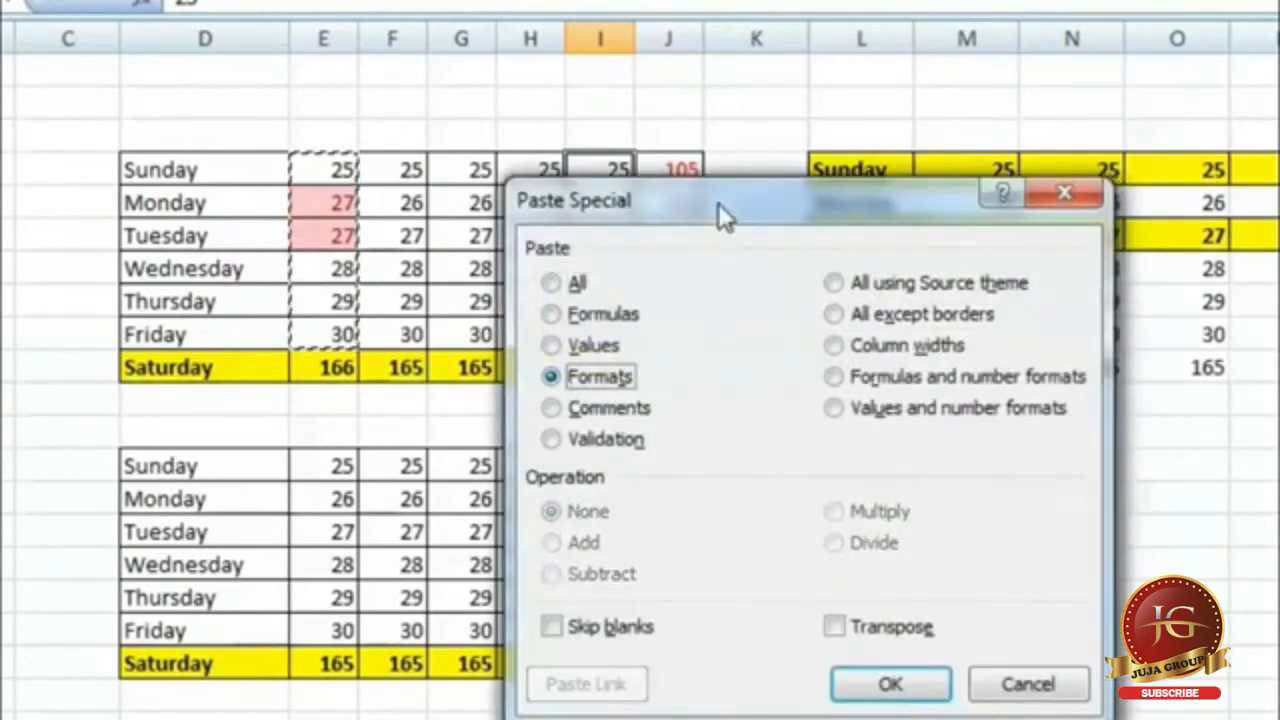
{"action": "left_click_drag", "start_coordinate": [720, 212], "coordinate": [1160, 33]}
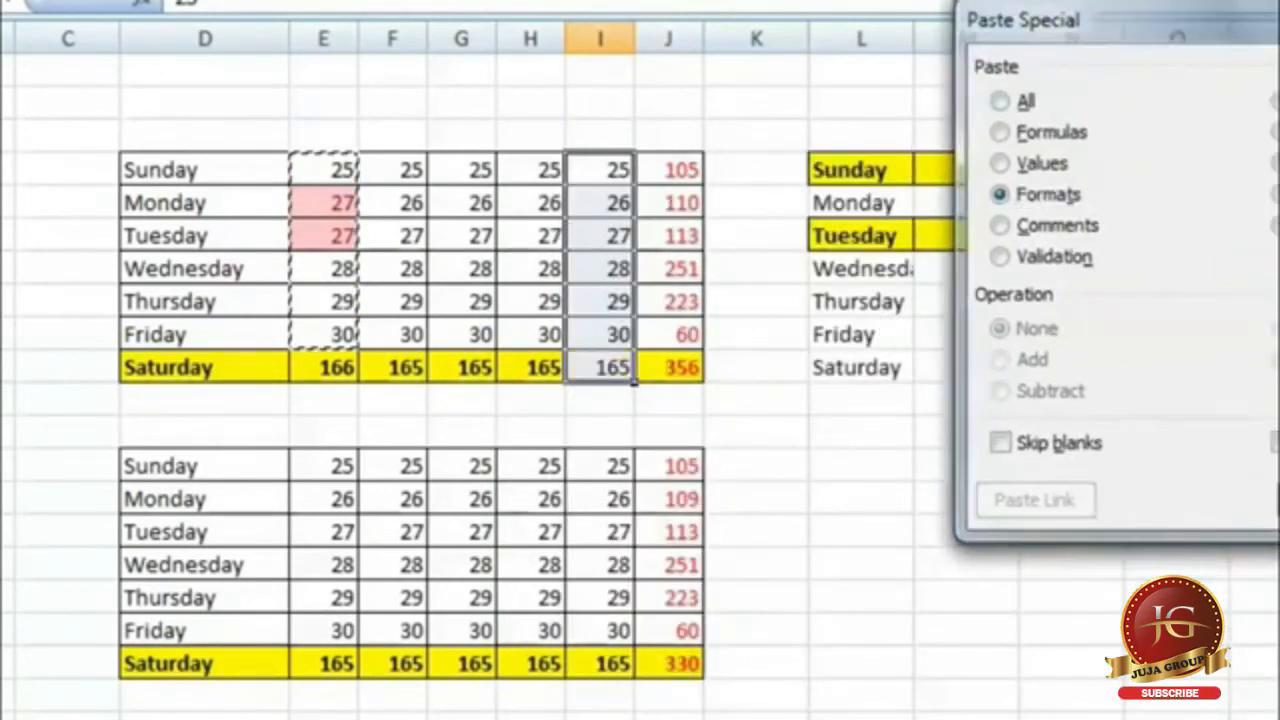
{"action": "left_click", "coordinate": [1243, 503]}
Test the pasted duplicate rule by entering 27 in Thursday's cell I8.
{"action": "left_click", "coordinate": [610, 300]}
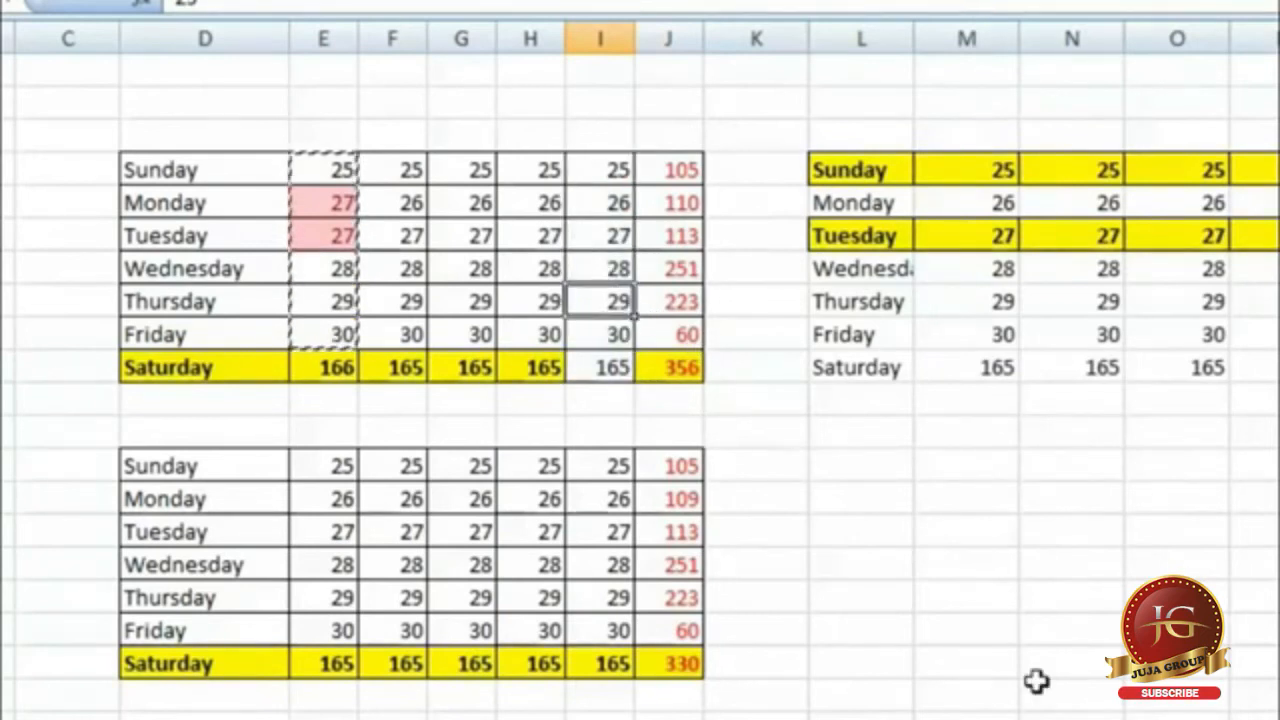
{"action": "type", "text": "27"}
{"action": "key", "text": "Return"}
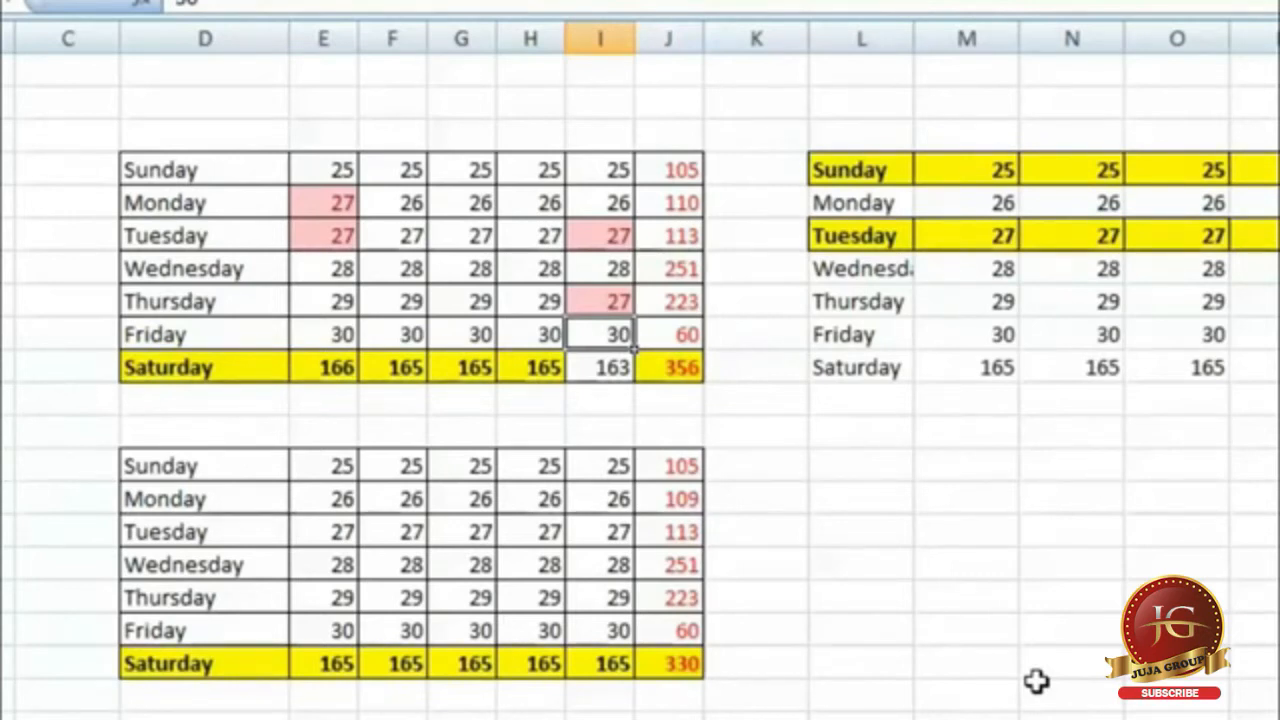
Insert a comment with placeholder text on Monday's cell E5.
{"action": "right_click", "coordinate": [836, 462]}
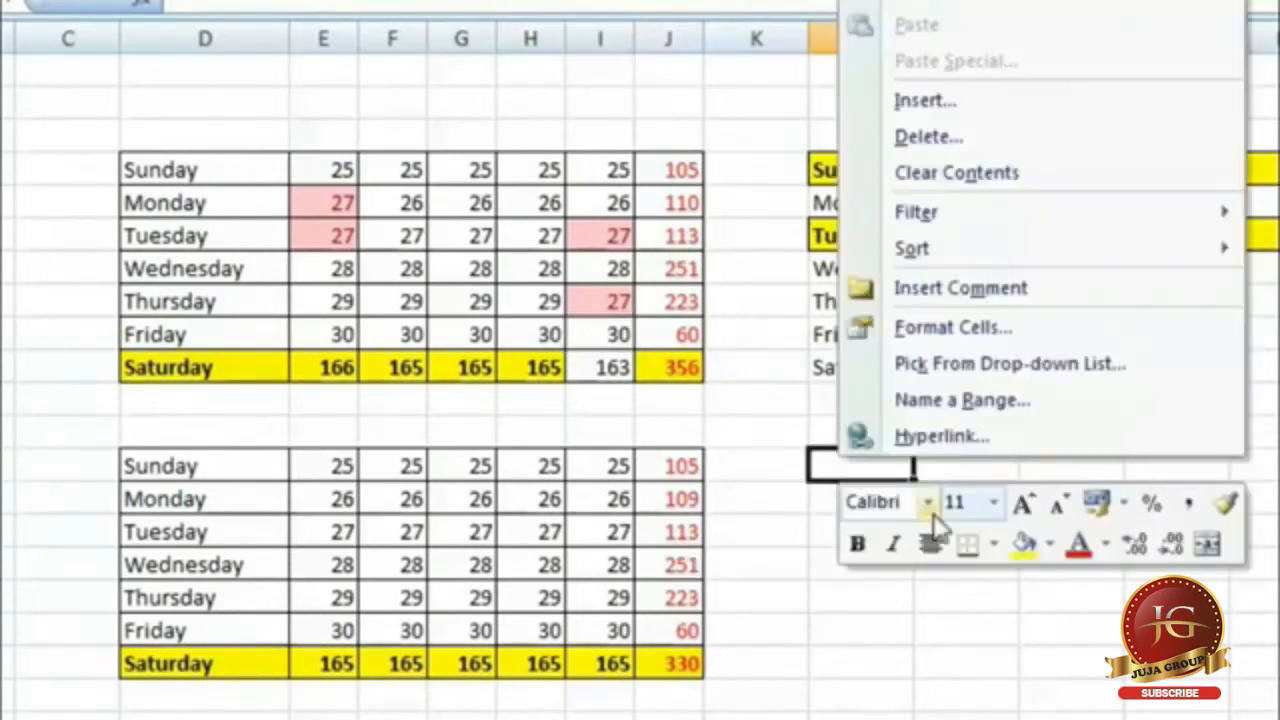
{"action": "right_click", "coordinate": [449, 240]}
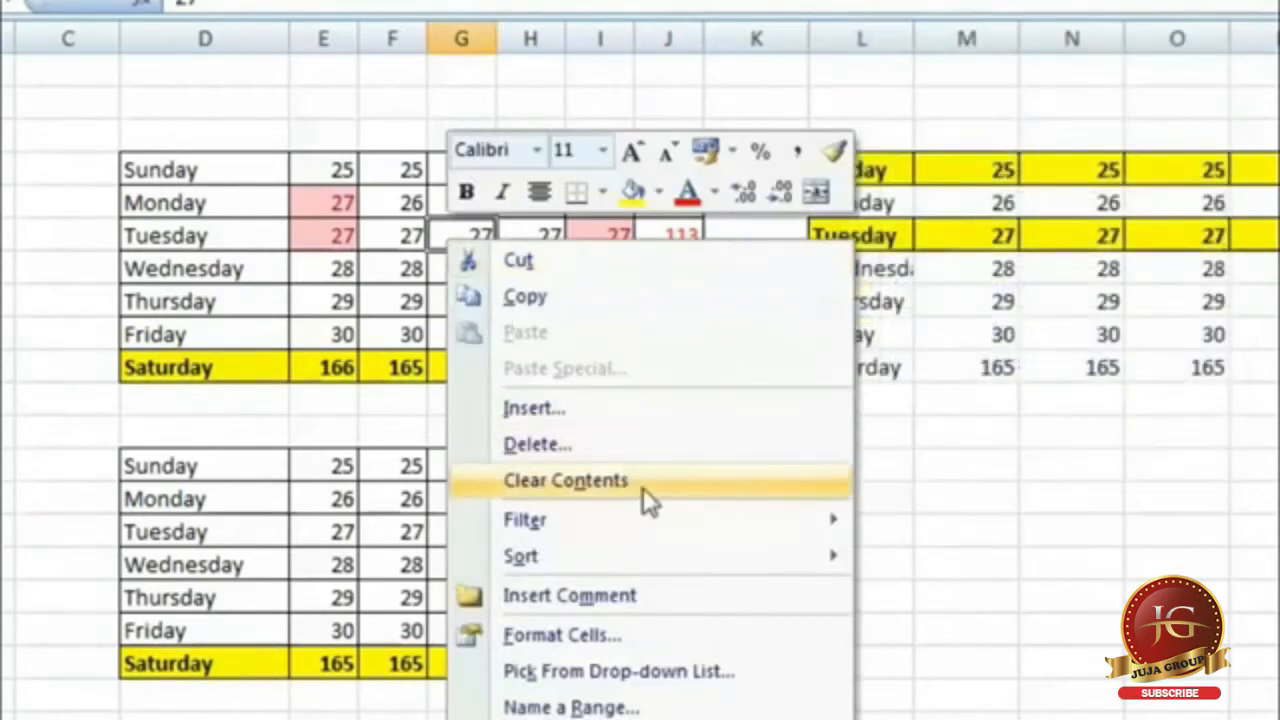
{"action": "mouse_move", "coordinate": [660, 522]}
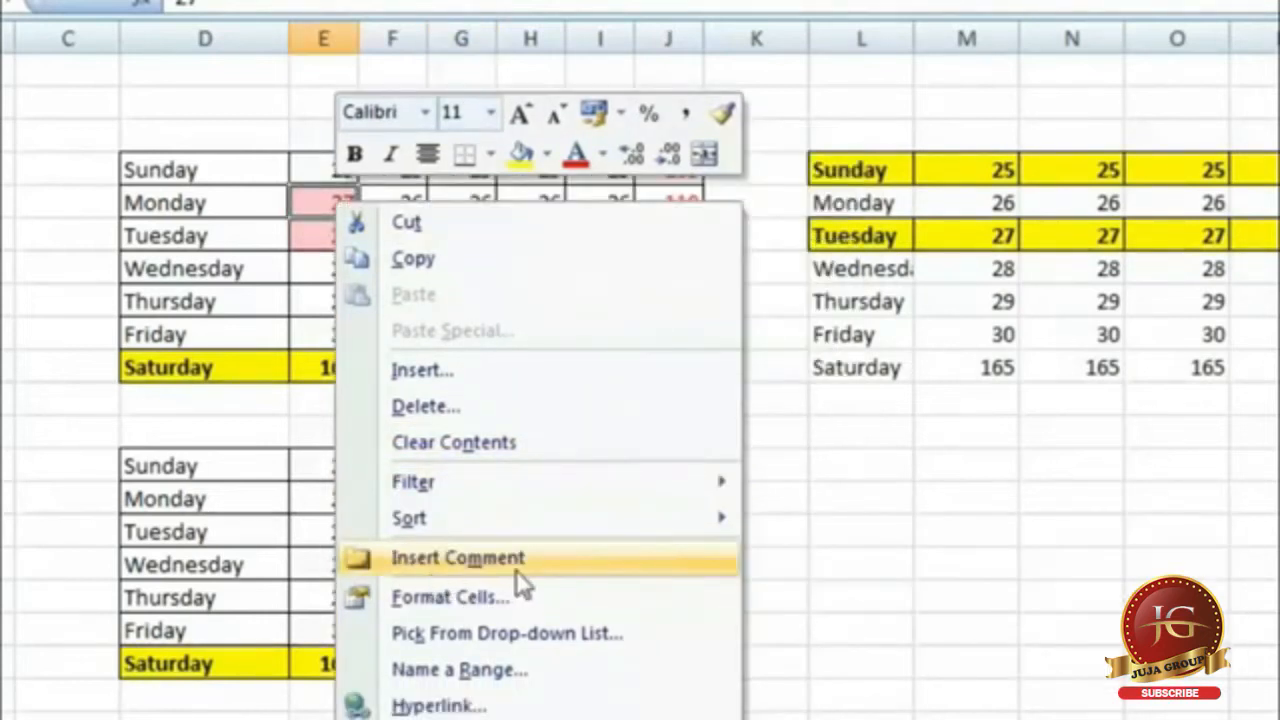
{"action": "left_click", "coordinate": [516, 566]}
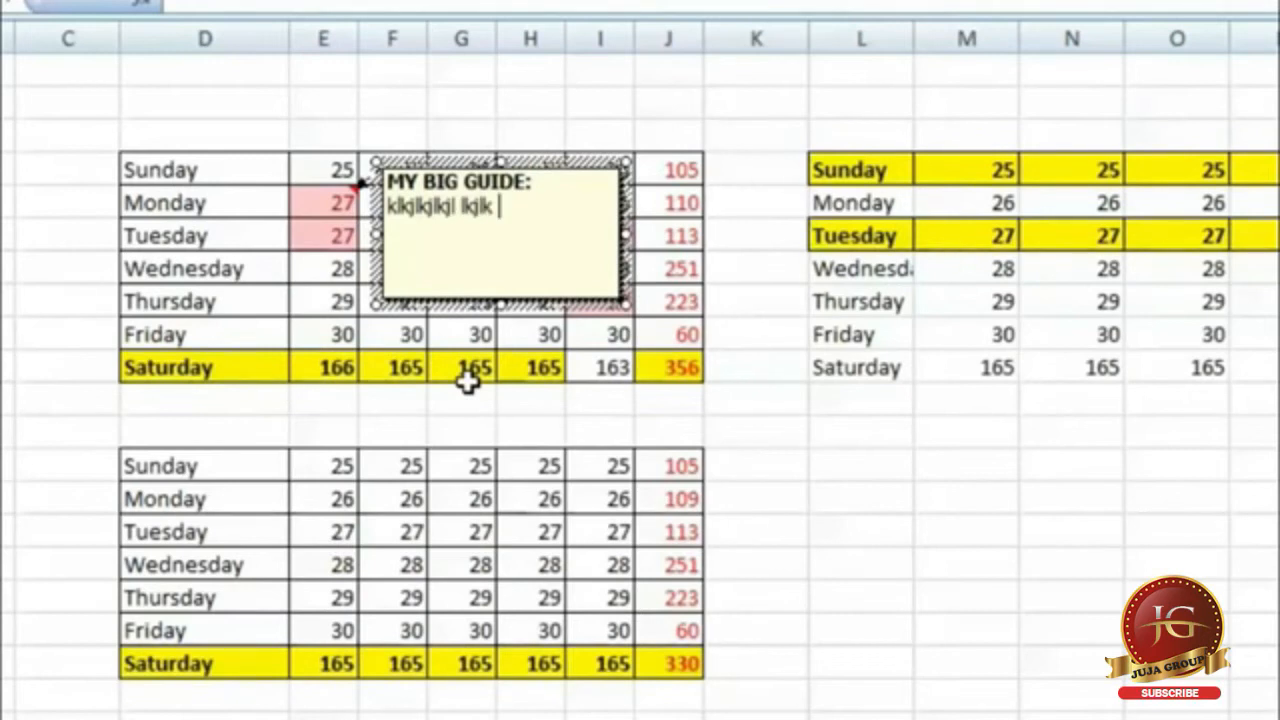
{"action": "left_click", "coordinate": [453, 379]}
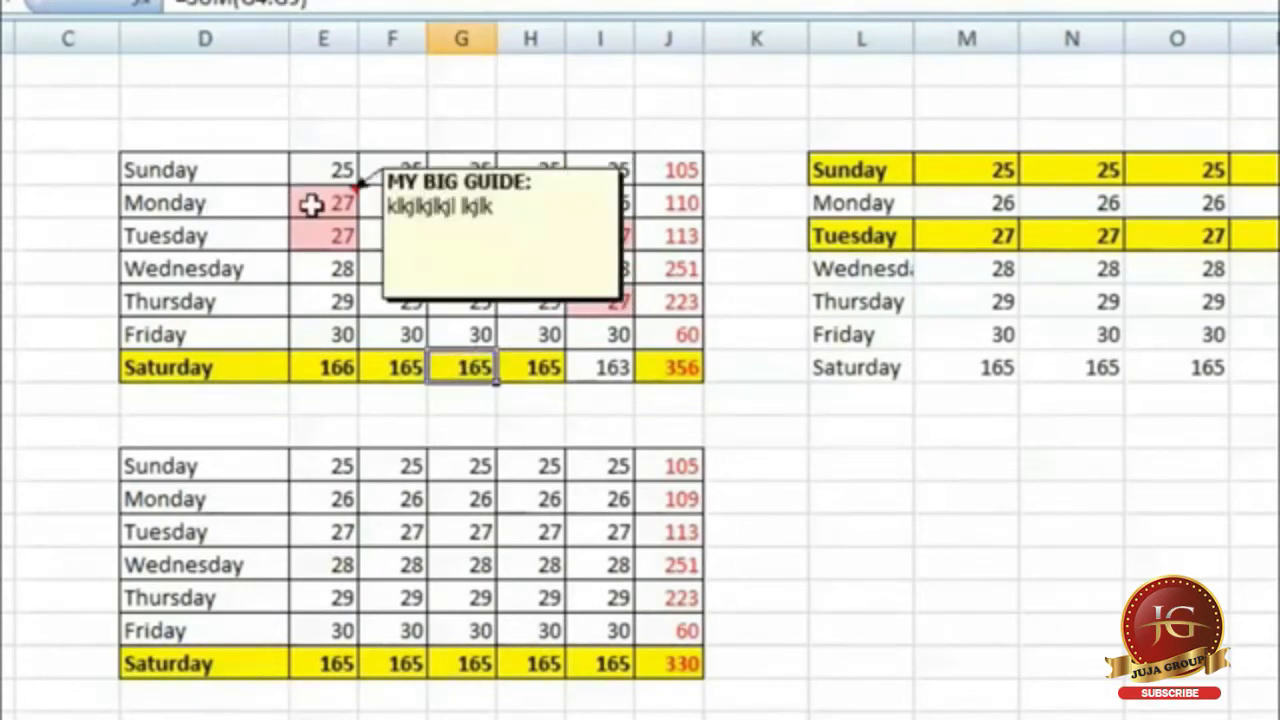
Copy the table D4:J10 and paste only its comments starting at cell L13, using Paste Special.
{"action": "left_click_drag", "start_coordinate": [157, 171], "coordinate": [645, 370]}
{"action": "right_click", "coordinate": [465, 300]}
{"action": "left_click", "coordinate": [615, 360]}
{"action": "right_click", "coordinate": [878, 465]}
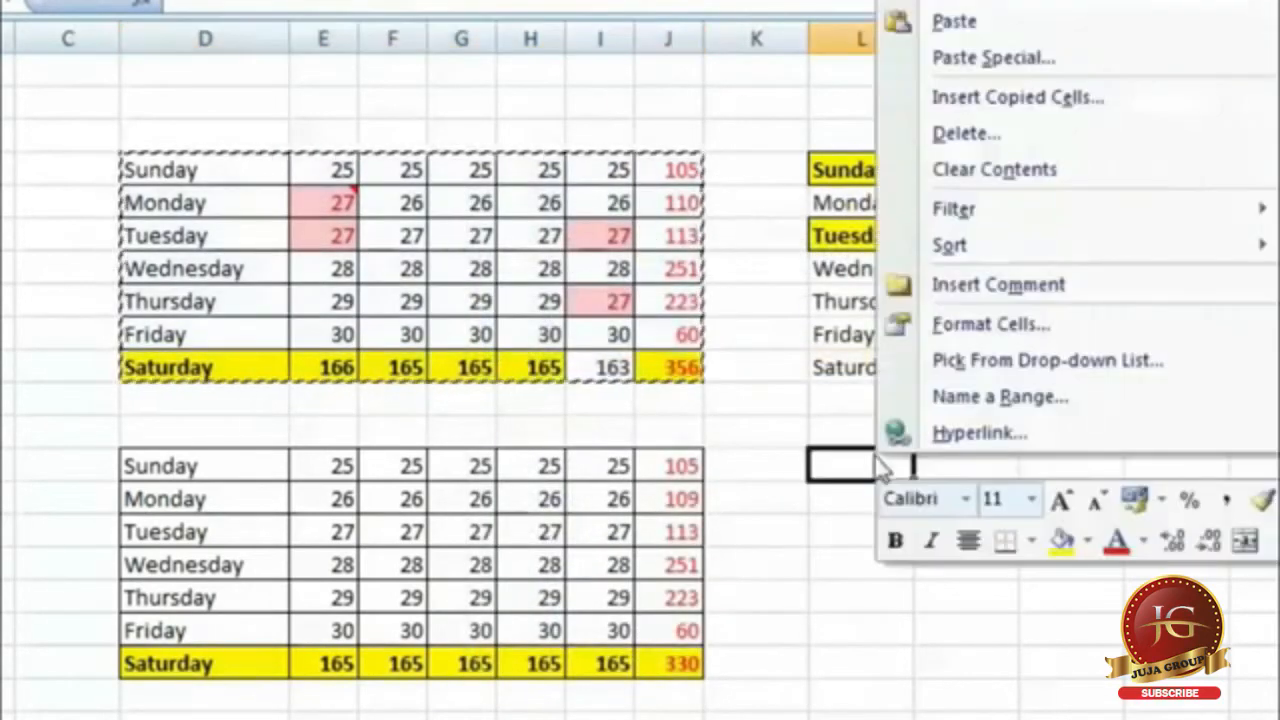
{"action": "left_click", "coordinate": [1012, 63]}
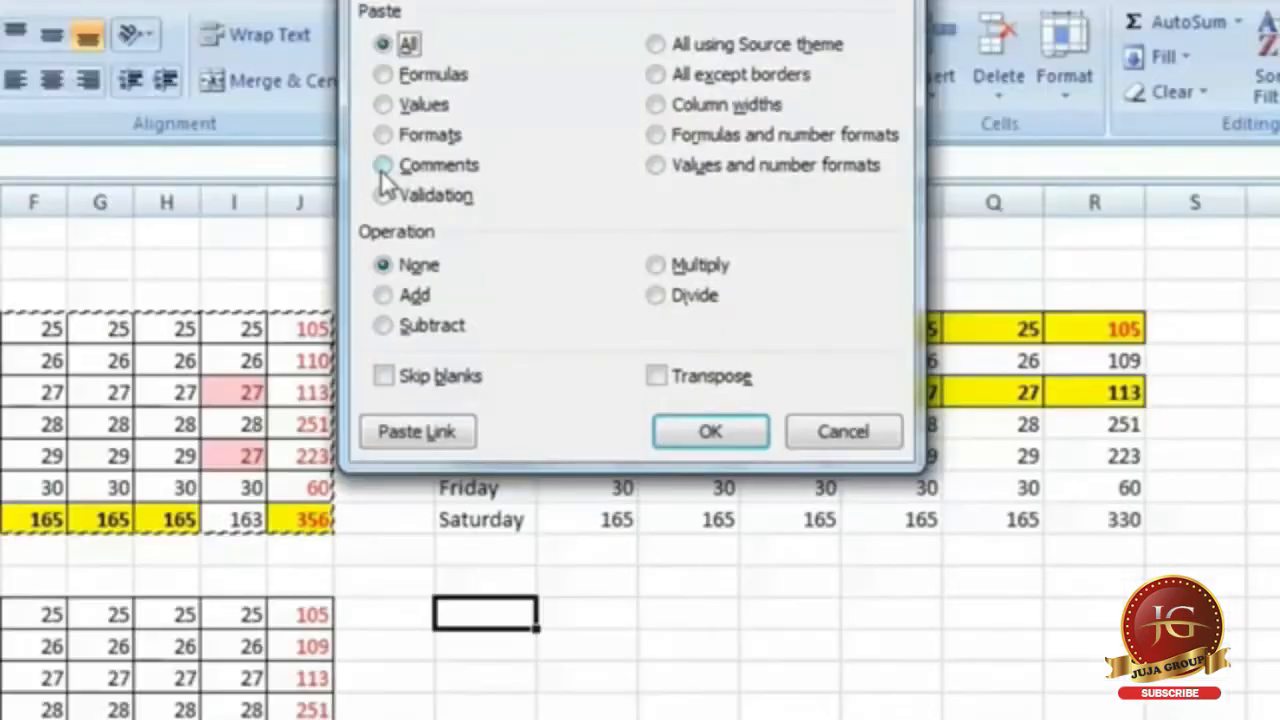
{"action": "left_click", "coordinate": [758, 4]}
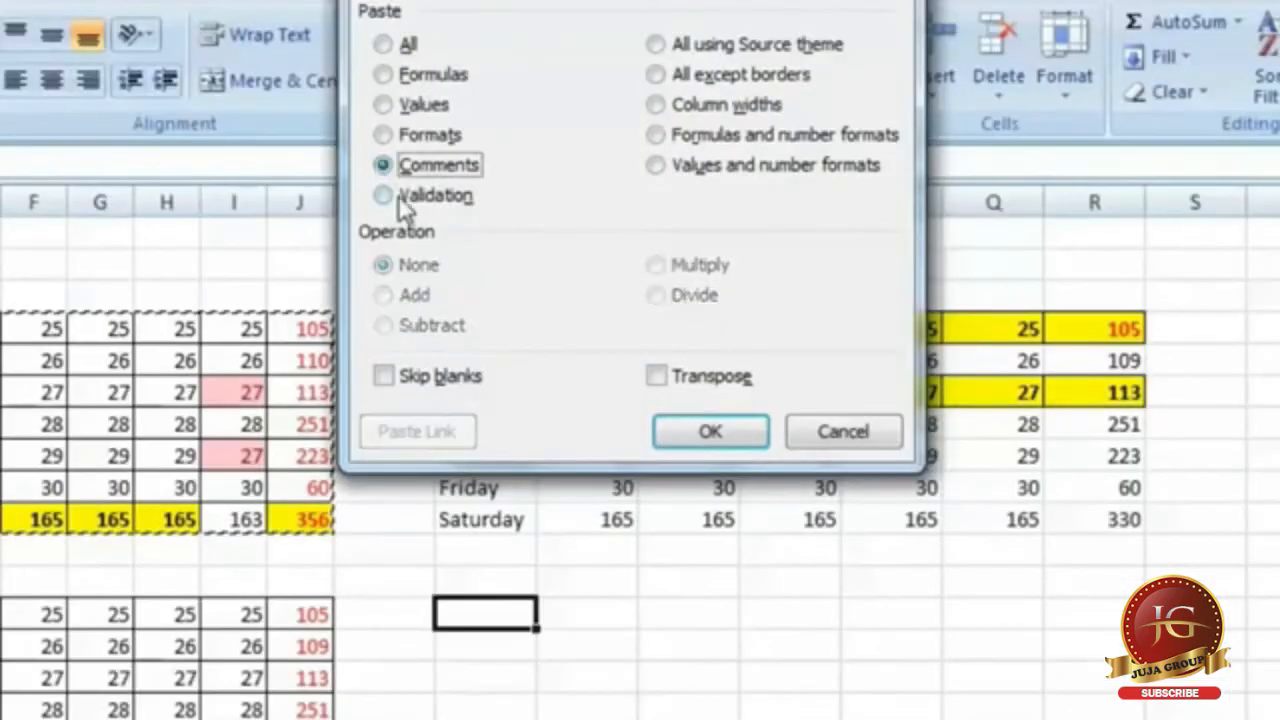
{"action": "left_click", "coordinate": [710, 431]}
{"action": "left_click", "coordinate": [623, 648]}
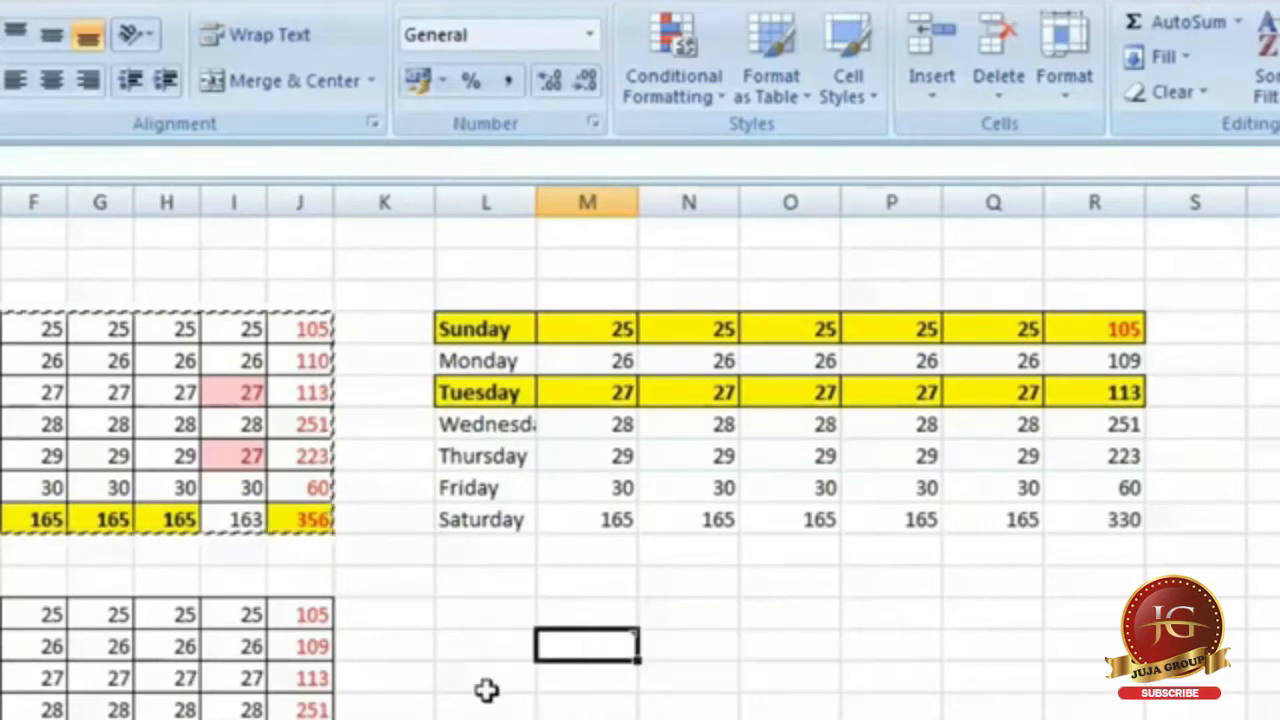
{"action": "left_click", "coordinate": [482, 612]}
{"action": "right_click", "coordinate": [480, 628]}
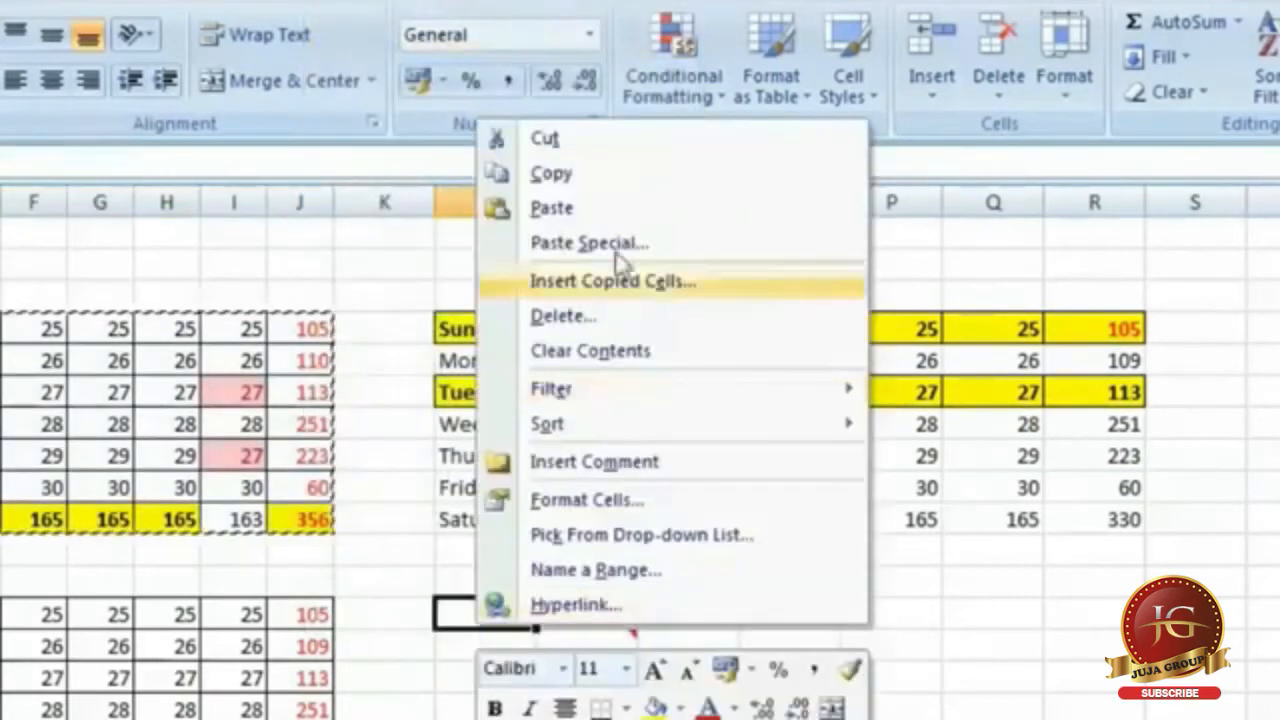
{"action": "left_click", "coordinate": [612, 244]}
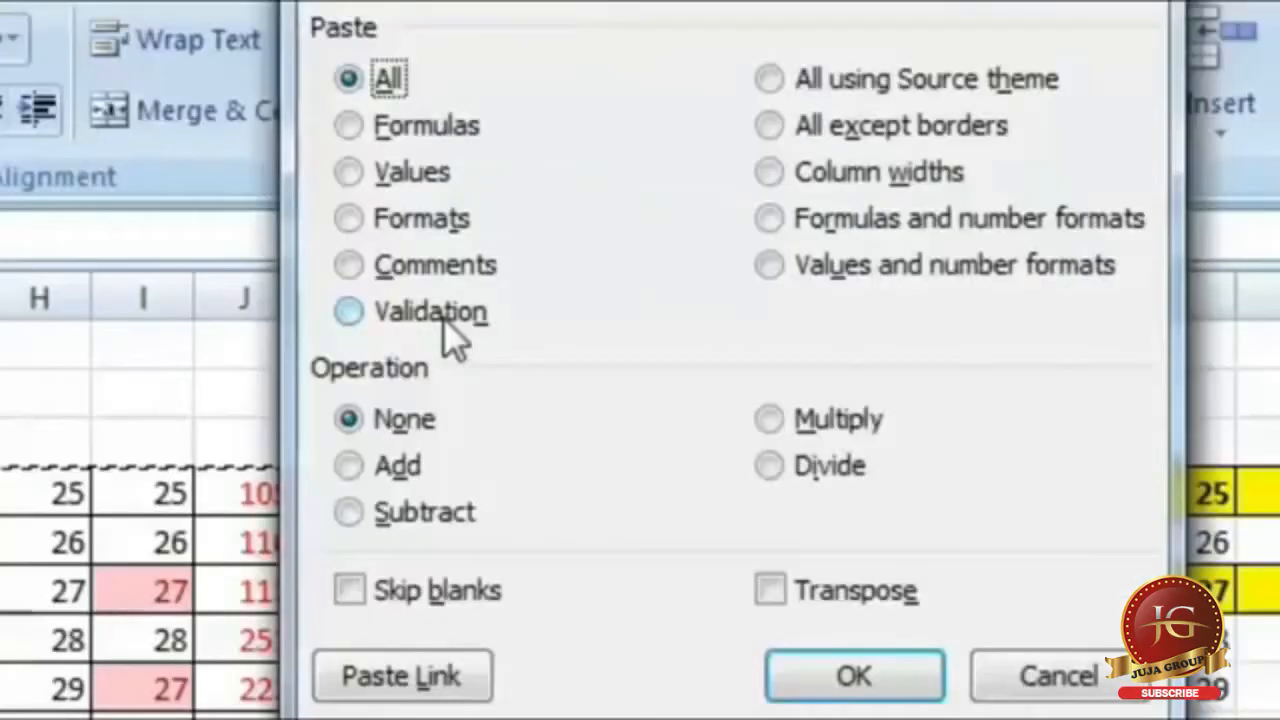
{"action": "left_click", "coordinate": [870, 672]}
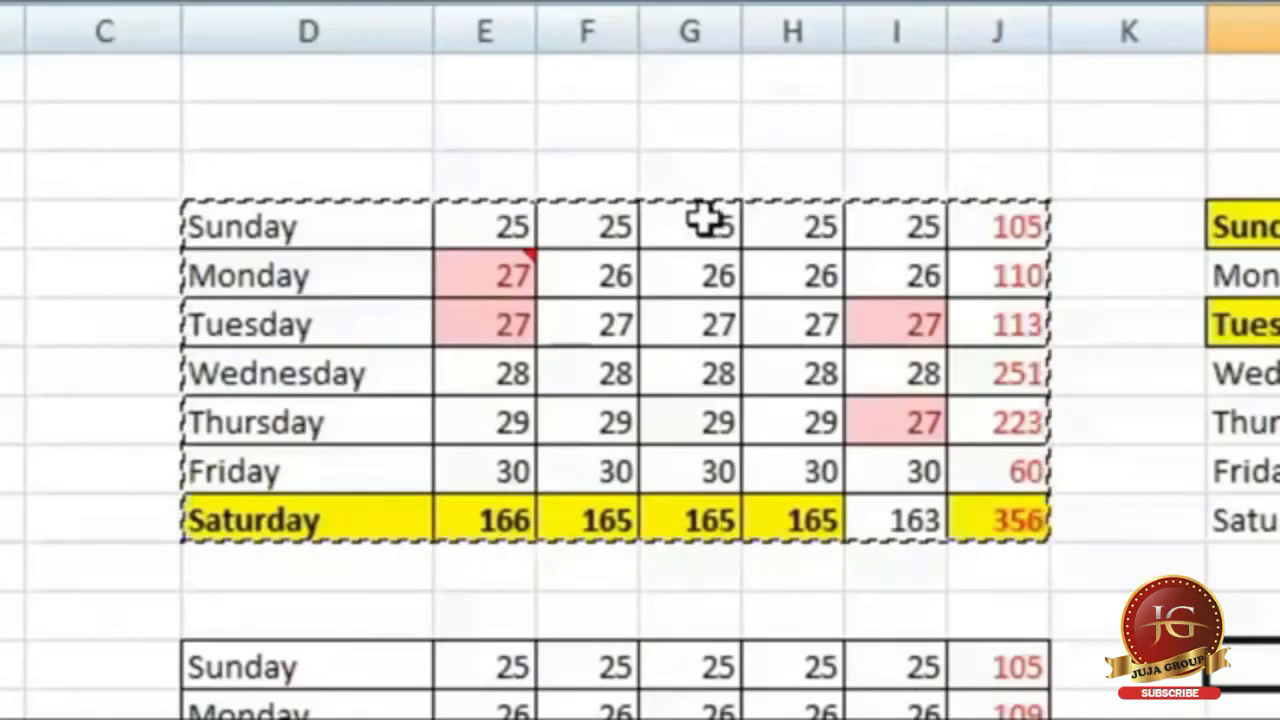
Set up data validation on G4:G10 to allow only whole numbers between 20 and 30.
{"action": "left_click_drag", "start_coordinate": [706, 226], "coordinate": [720, 505]}
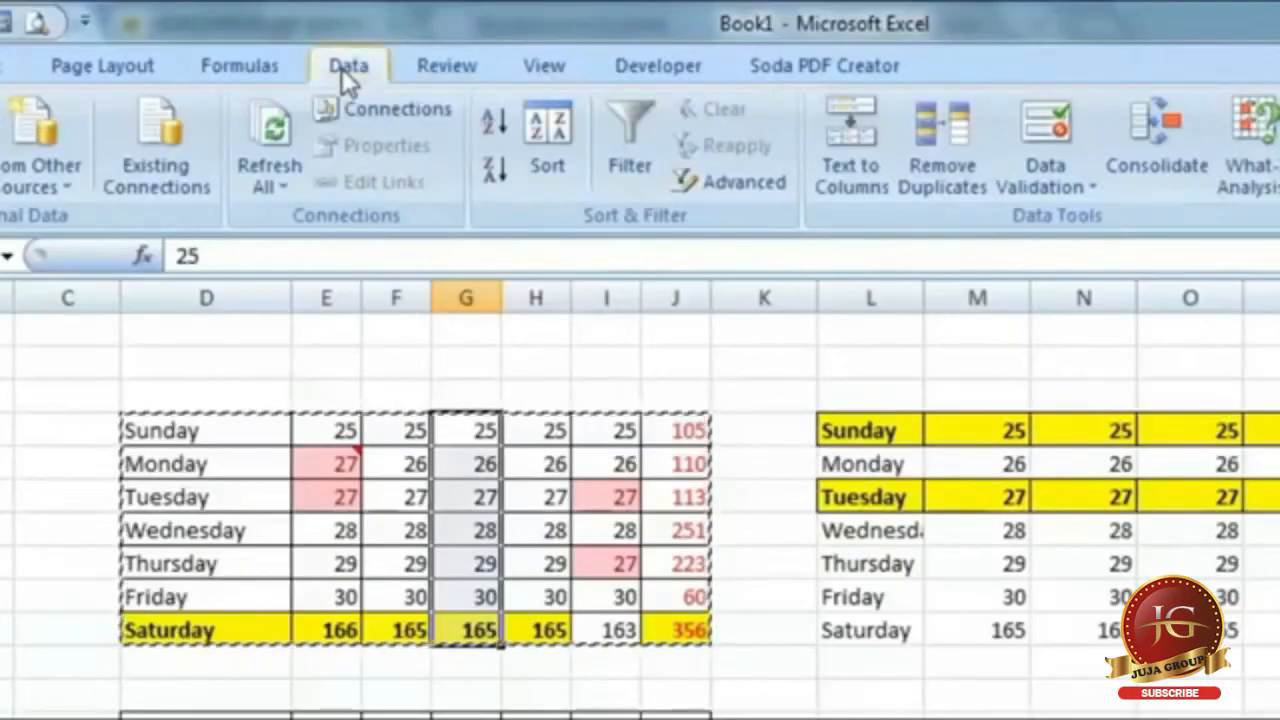
{"action": "left_click", "coordinate": [1066, 183]}
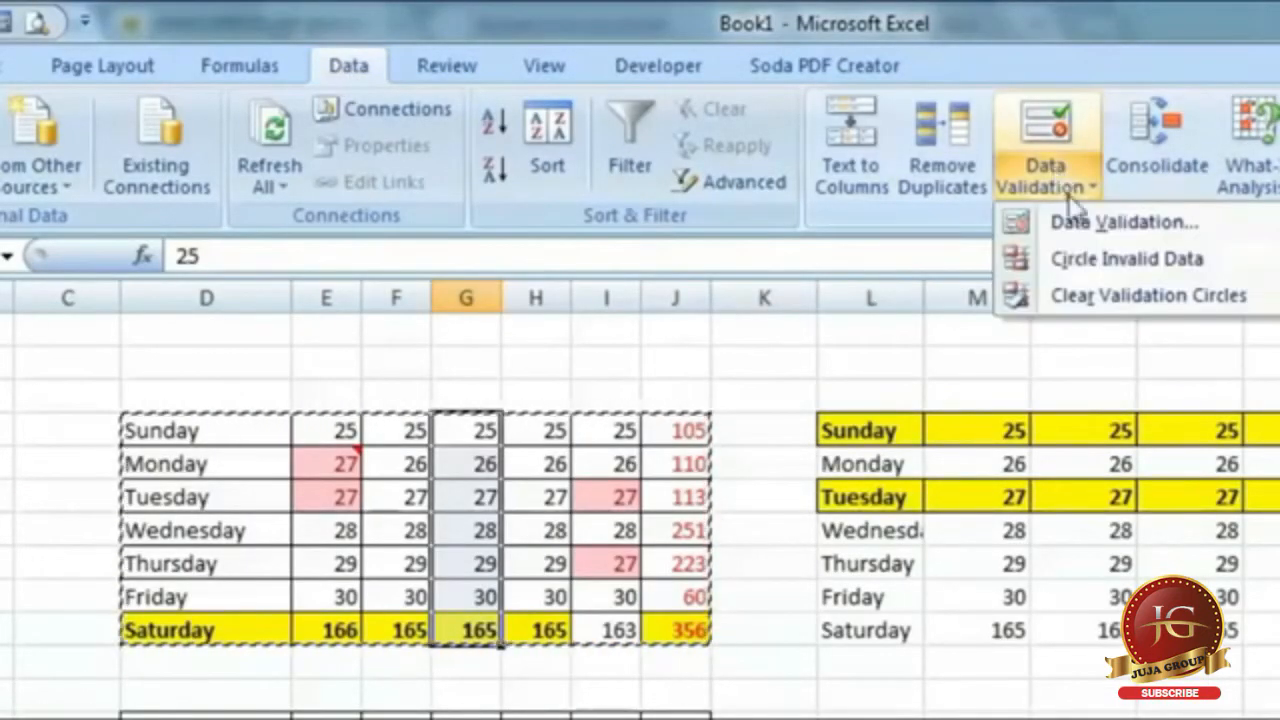
{"action": "left_click", "coordinate": [1184, 224]}
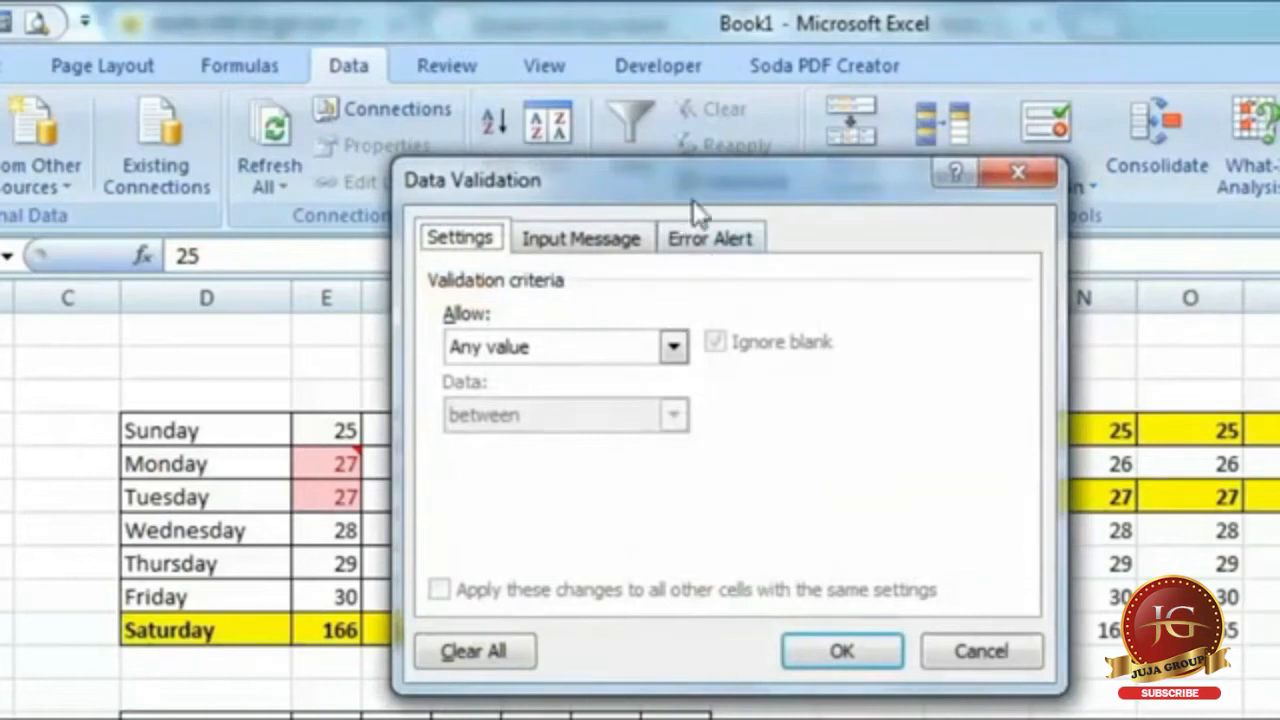
{"action": "left_click_drag", "start_coordinate": [692, 199], "coordinate": [1133, 216]}
{"action": "left_click", "coordinate": [1101, 362]}
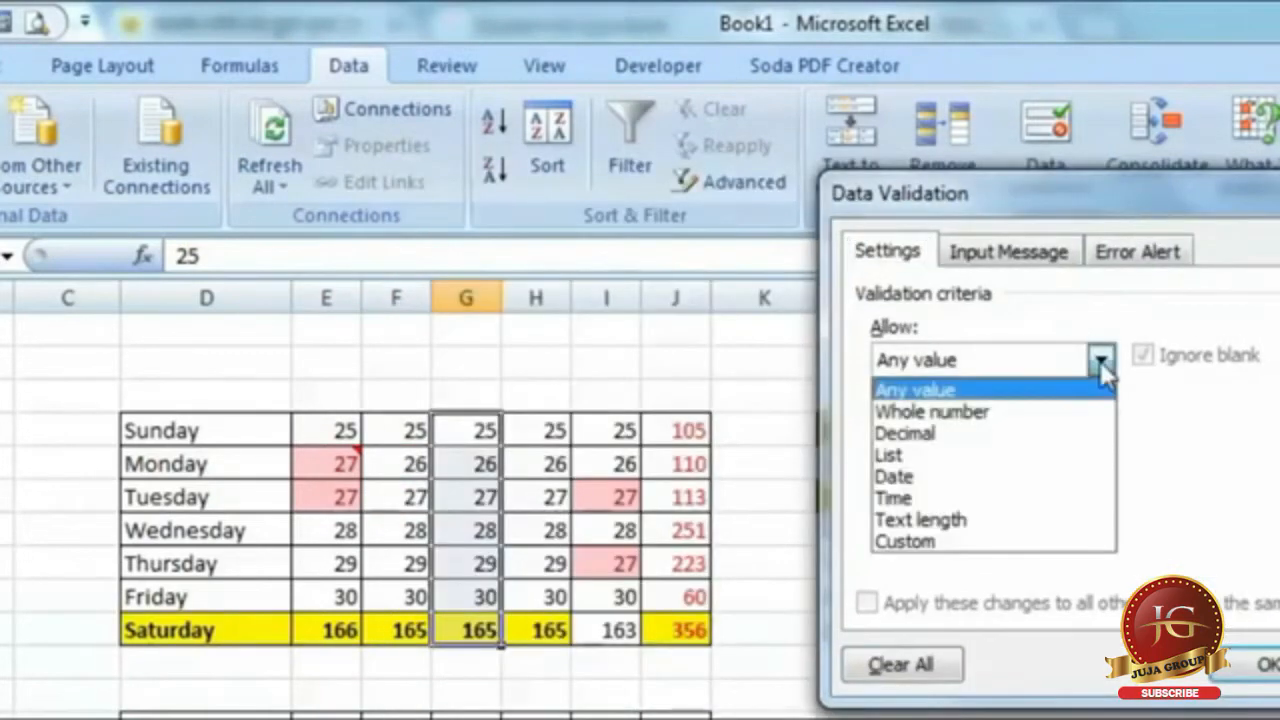
{"action": "left_click", "coordinate": [1065, 414]}
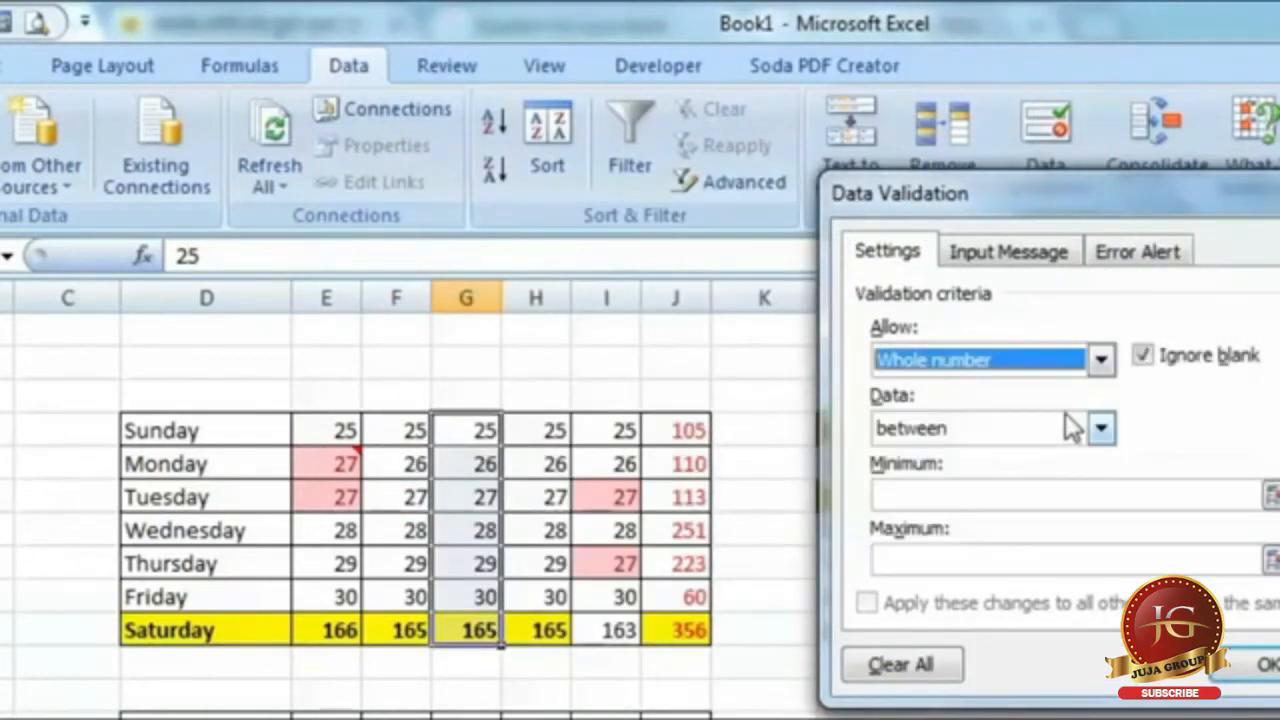
{"action": "left_click", "coordinate": [1022, 500]}
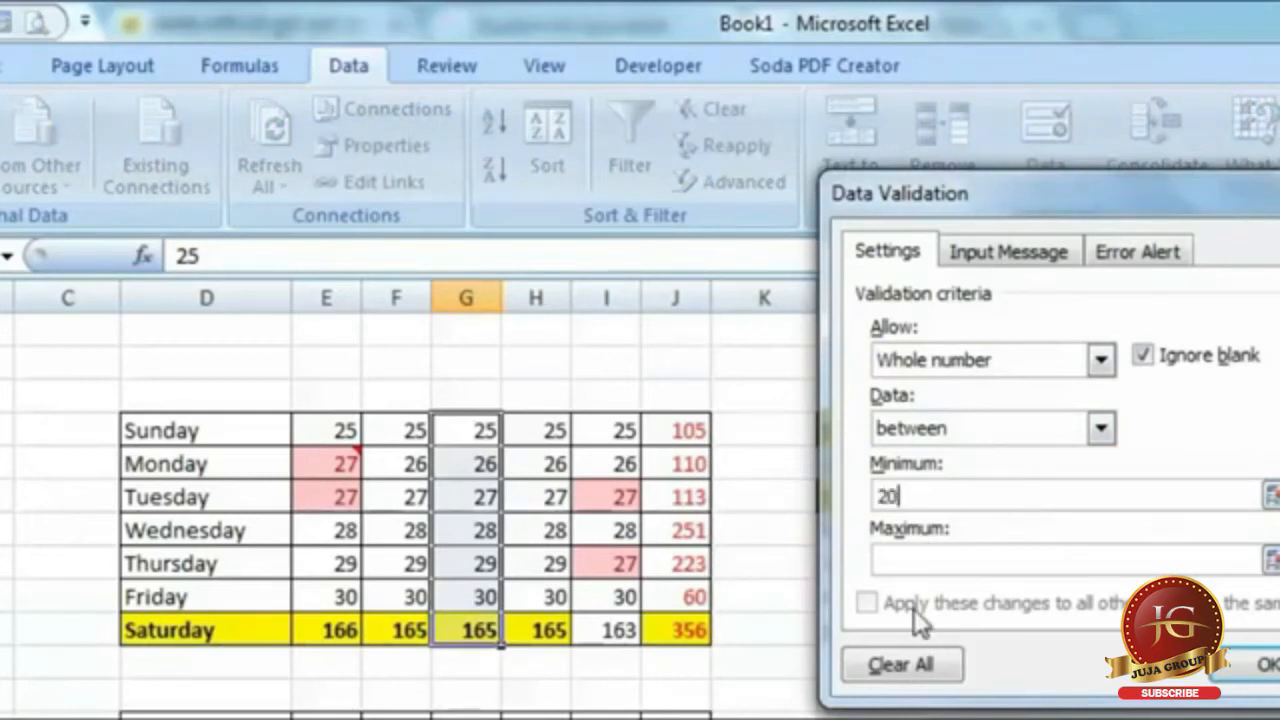
{"action": "type", "text": "30"}
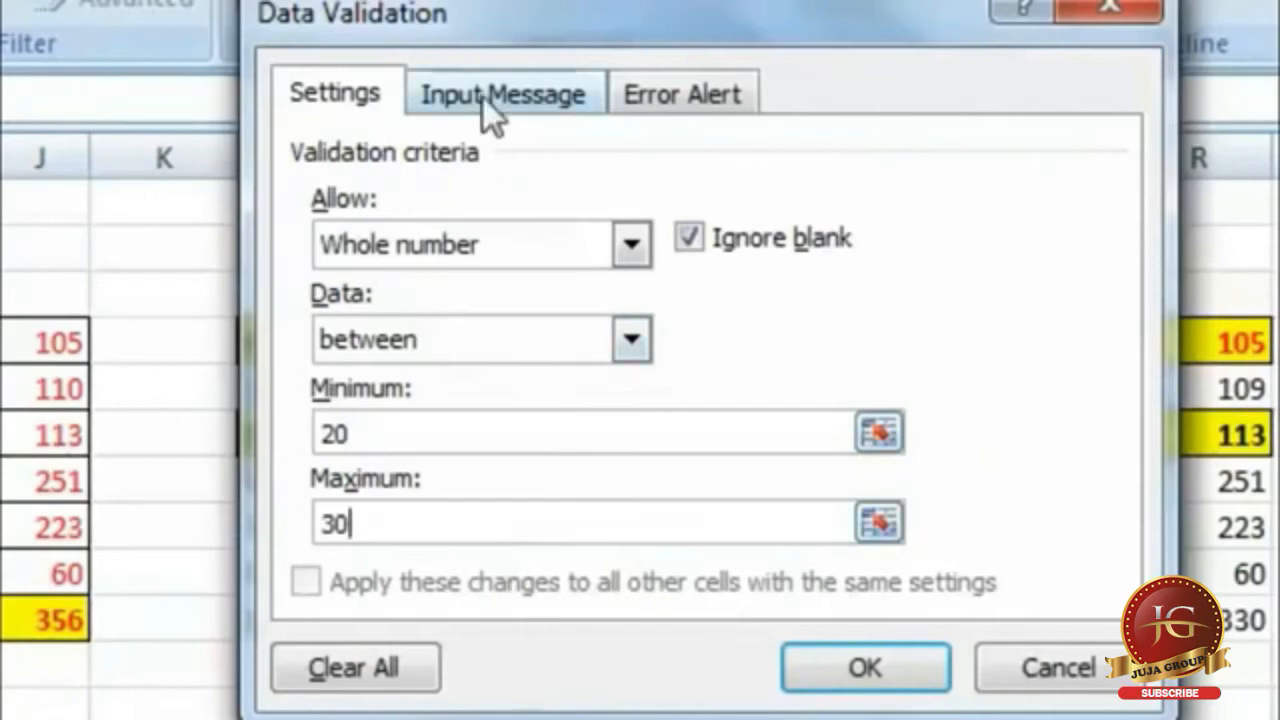
Give the validation's Stop error alert the title "ये गलत है" and apply the rule to G4:G10.
{"action": "left_click", "coordinate": [483, 98]}
{"action": "key", "text": "ctrl+shift+Tab"}
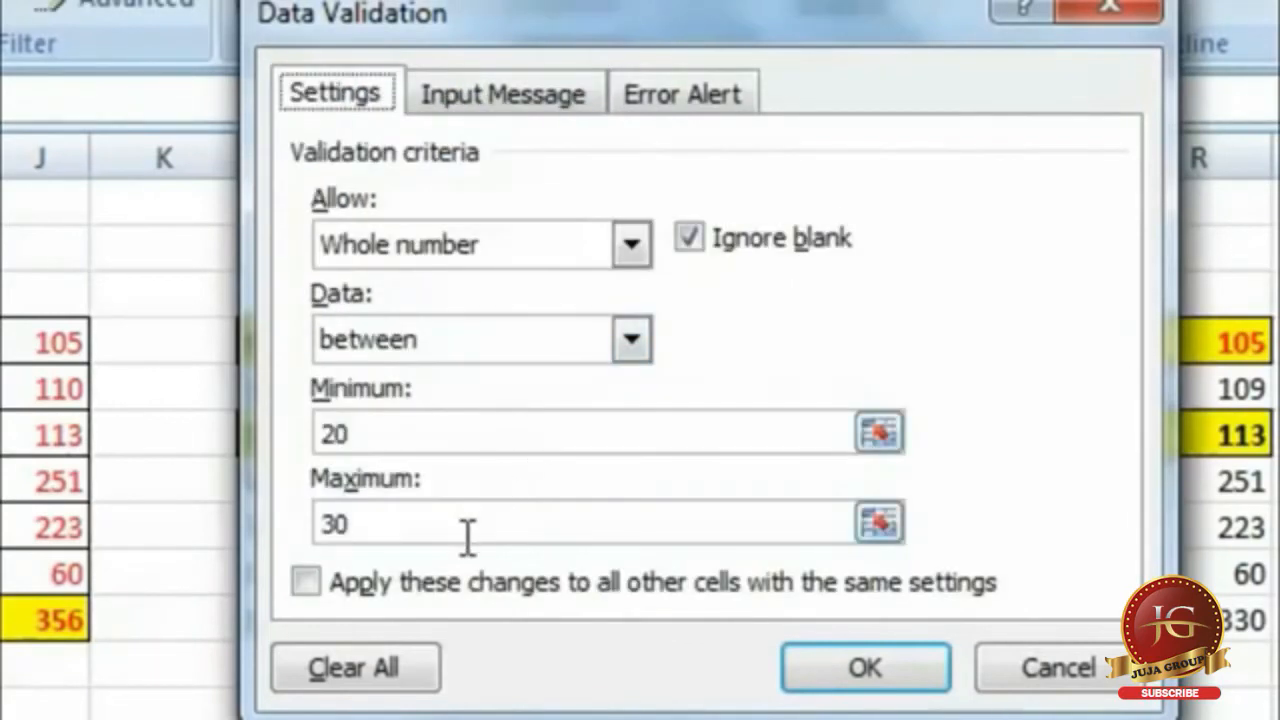
{"action": "left_click", "coordinate": [676, 104]}
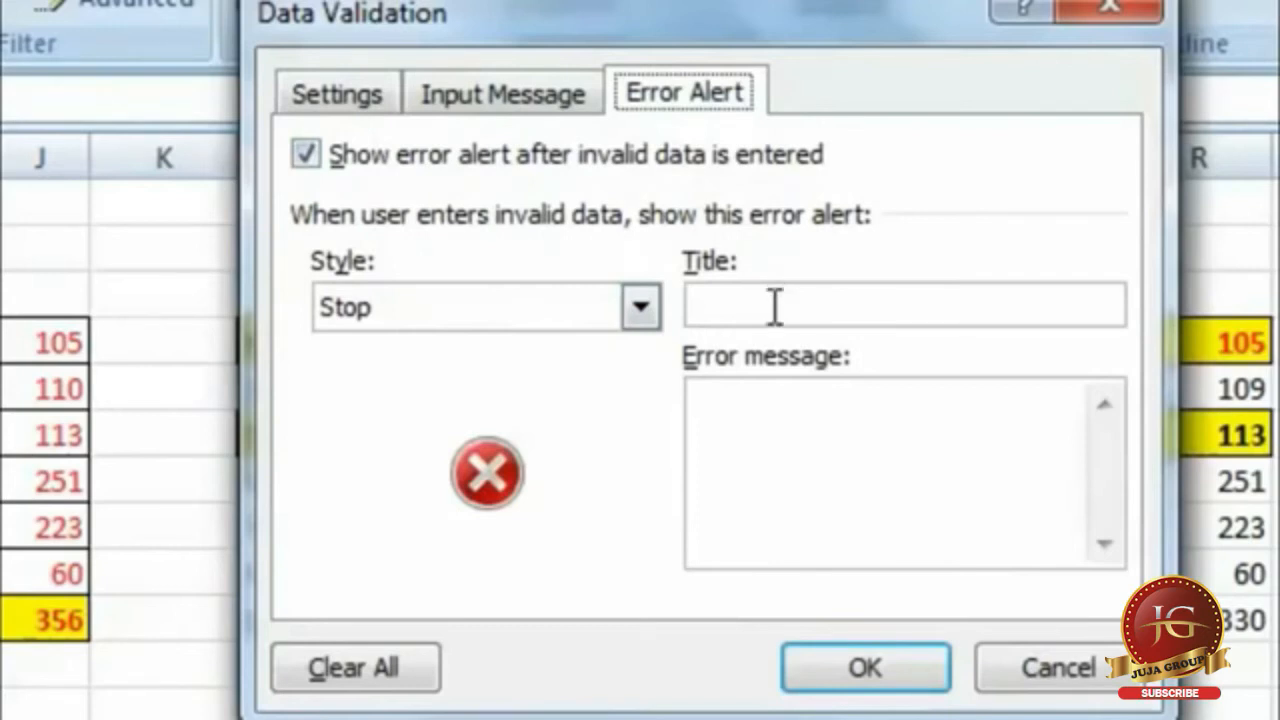
{"action": "left_click", "coordinate": [894, 294]}
{"action": "type", "text": "ये गलत है"}
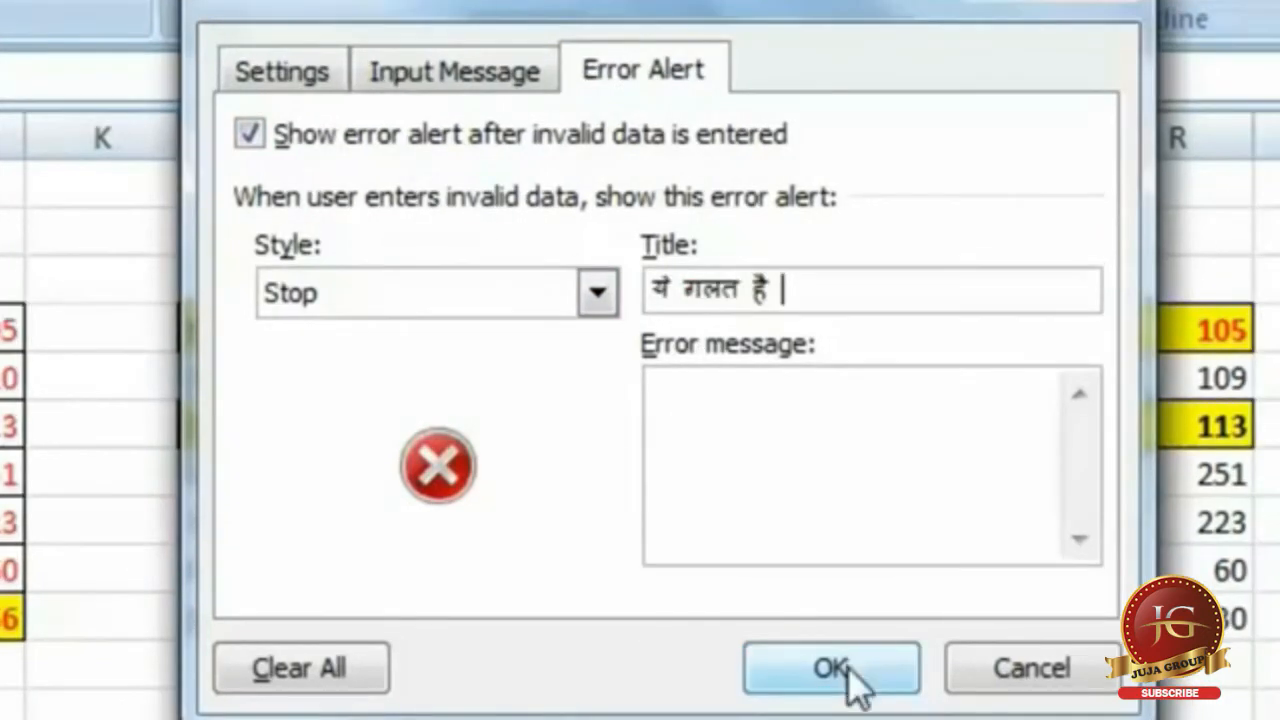
{"action": "left_click", "coordinate": [850, 680]}
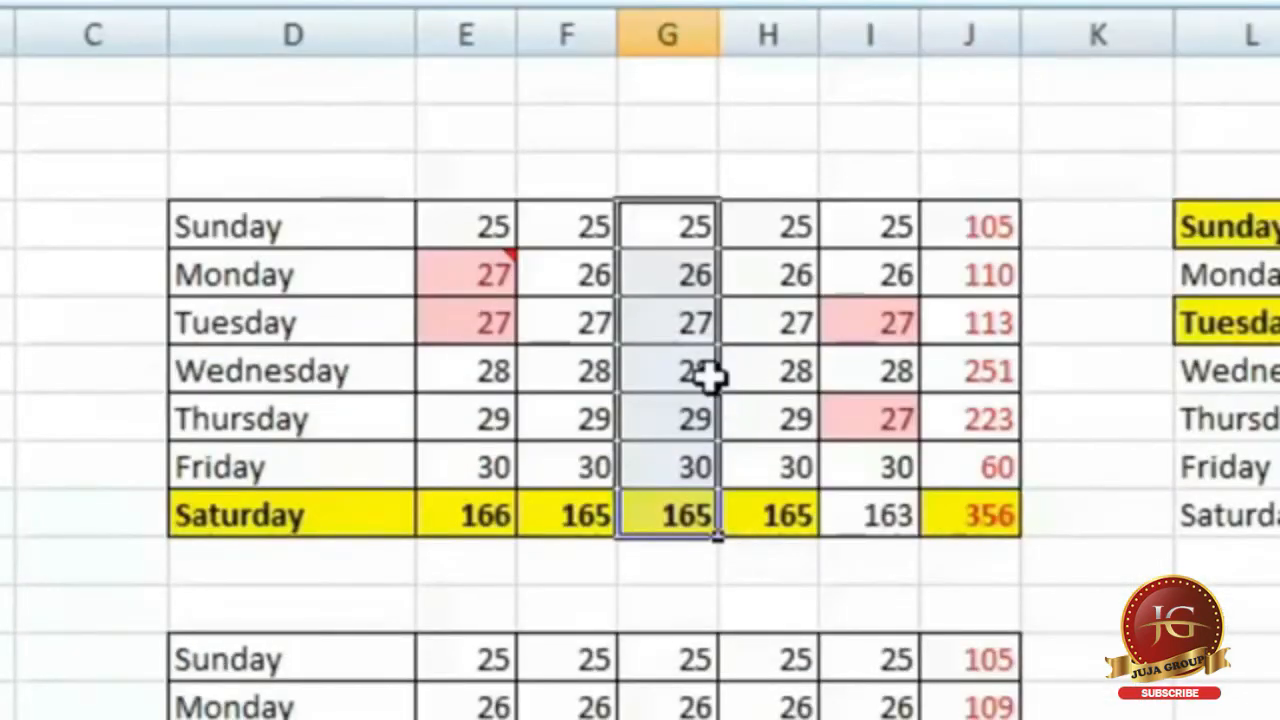
Clear Wednesday's cell G7 and test the validation's upper limit by trying to enter 31 there.
{"action": "left_click", "coordinate": [710, 375]}
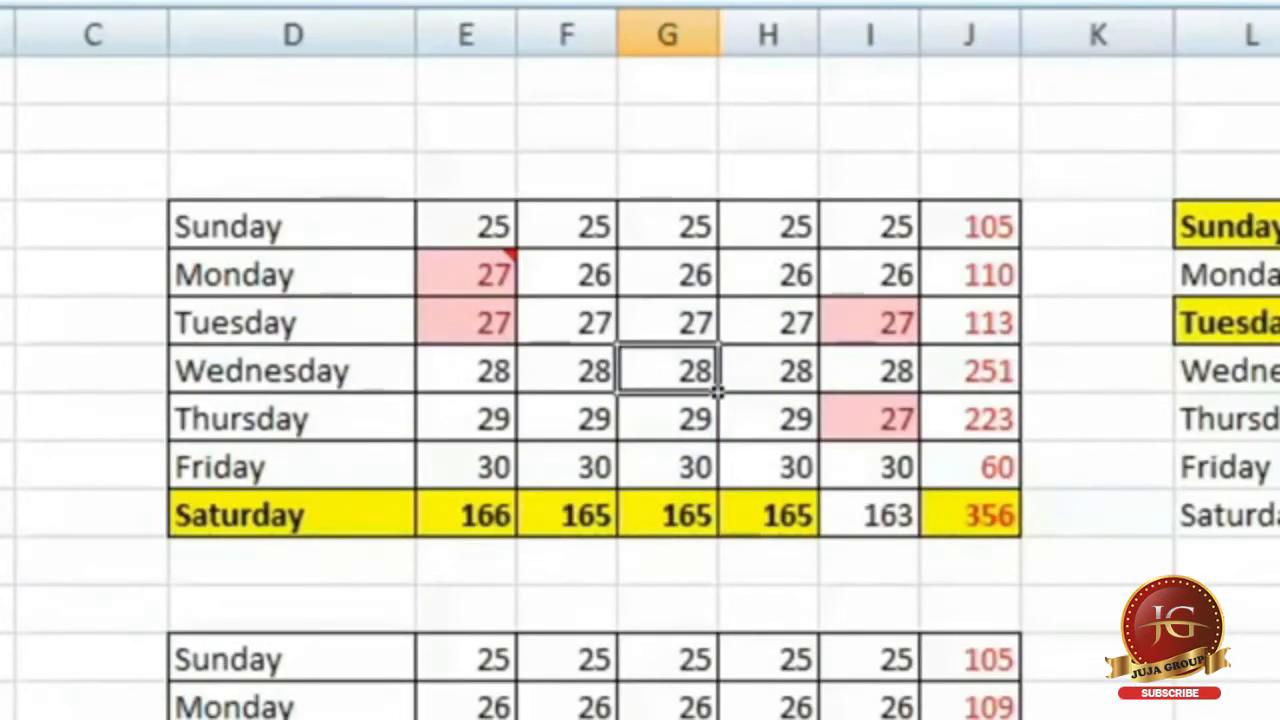
{"action": "type", "text": "3"}
{"action": "left_click", "coordinate": [680, 512]}
{"action": "left_click", "coordinate": [690, 365]}
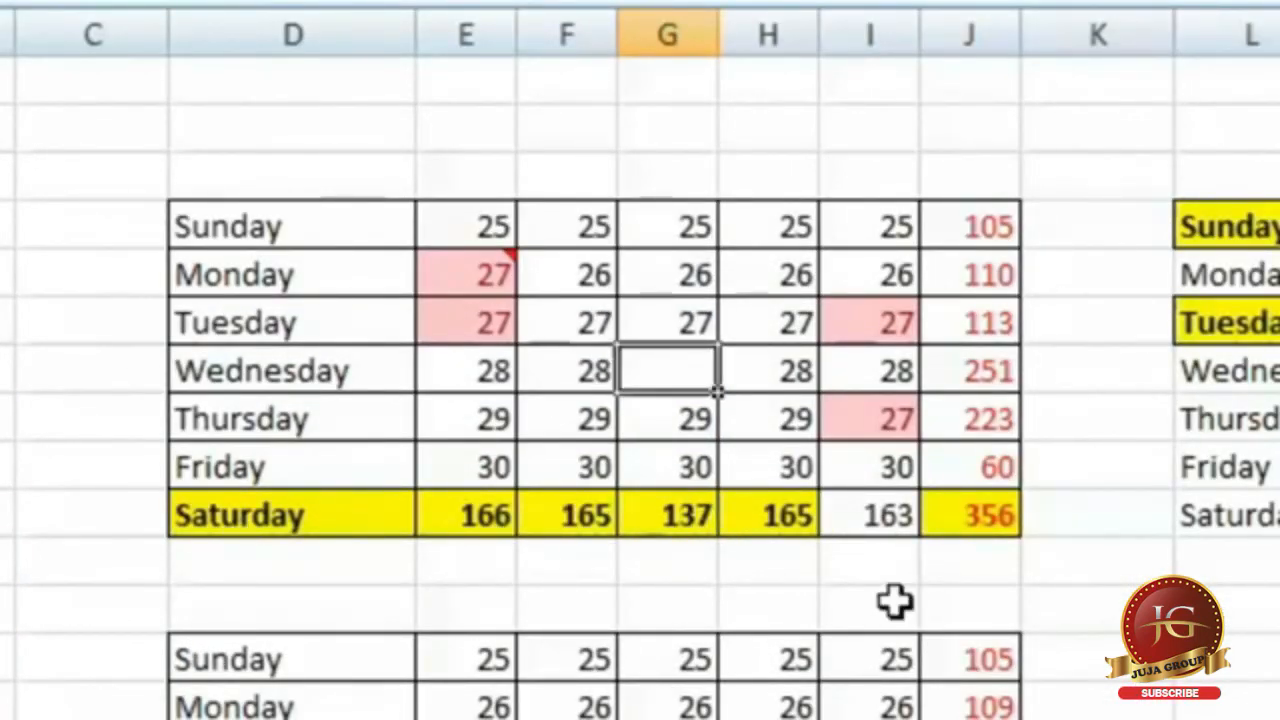
{"action": "type", "text": "31"}
{"action": "key", "text": "Return"}
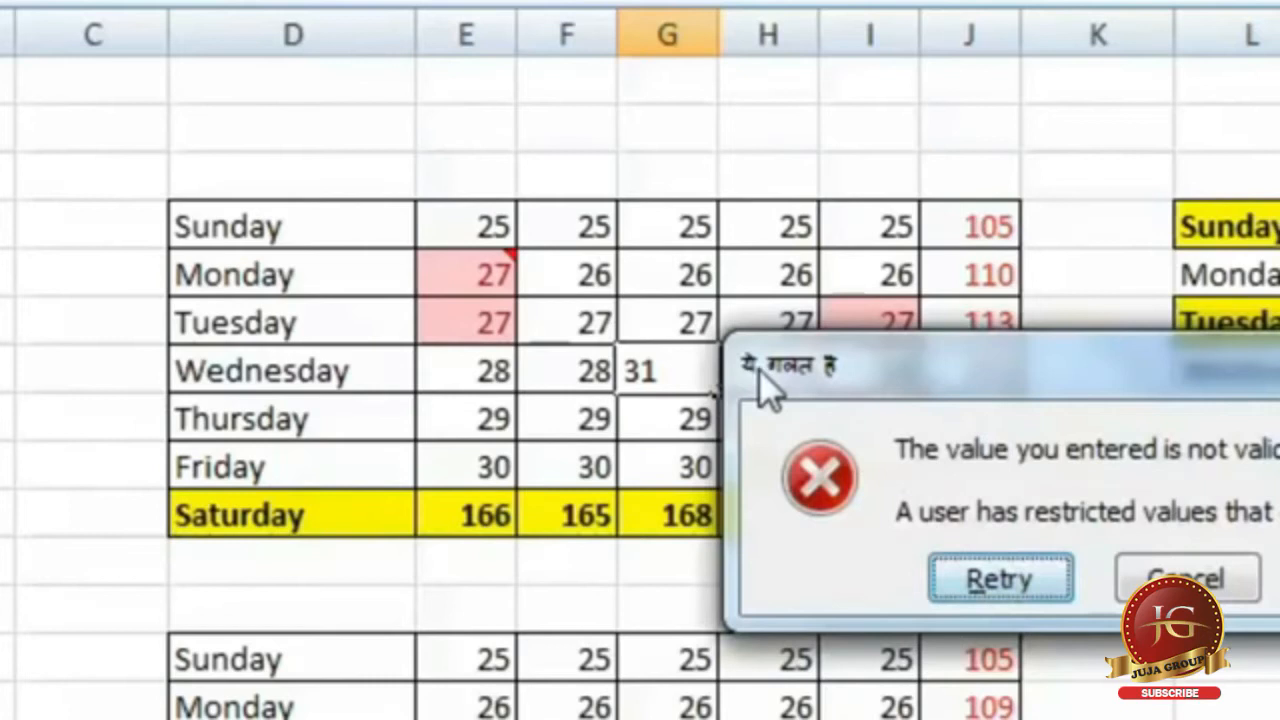
{"action": "left_click", "coordinate": [1182, 580]}
Test the validation's lower limit by trying to enter 19 in Tuesday's cell G6, and clear Thursday's cell G8.
{"action": "left_click", "coordinate": [703, 320]}
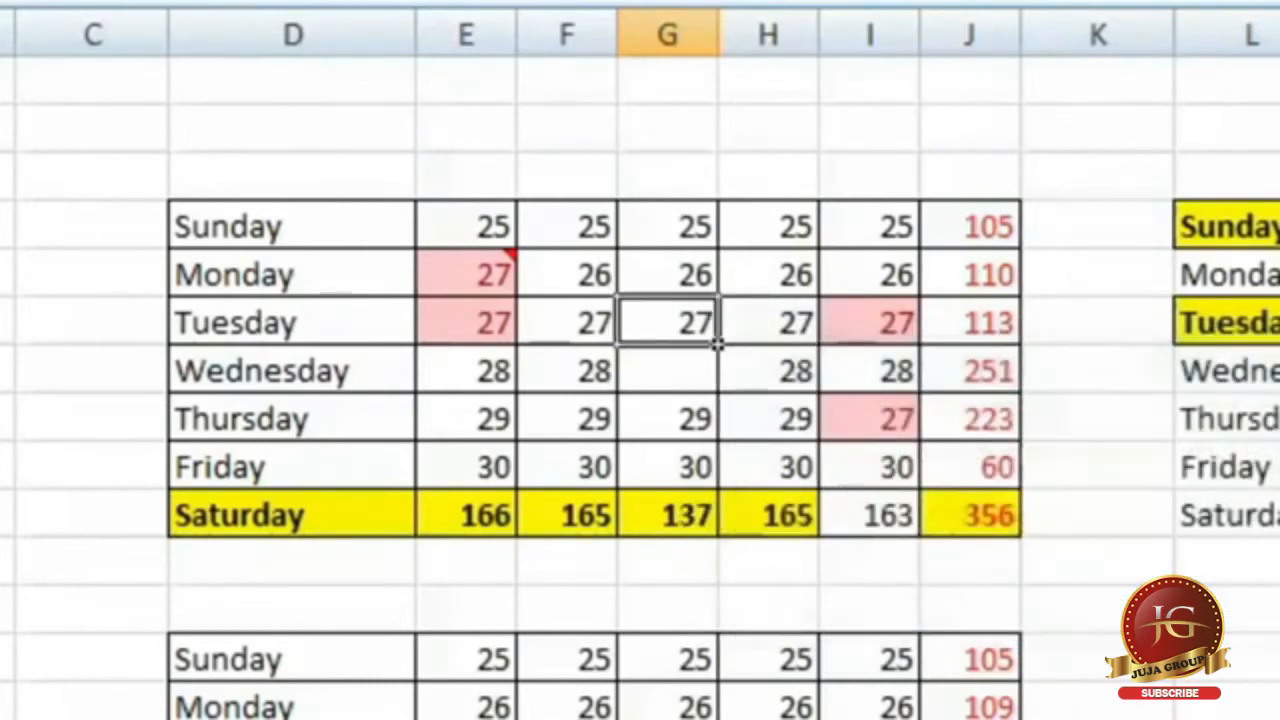
{"action": "type", "text": "19"}
{"action": "key", "text": "Return"}
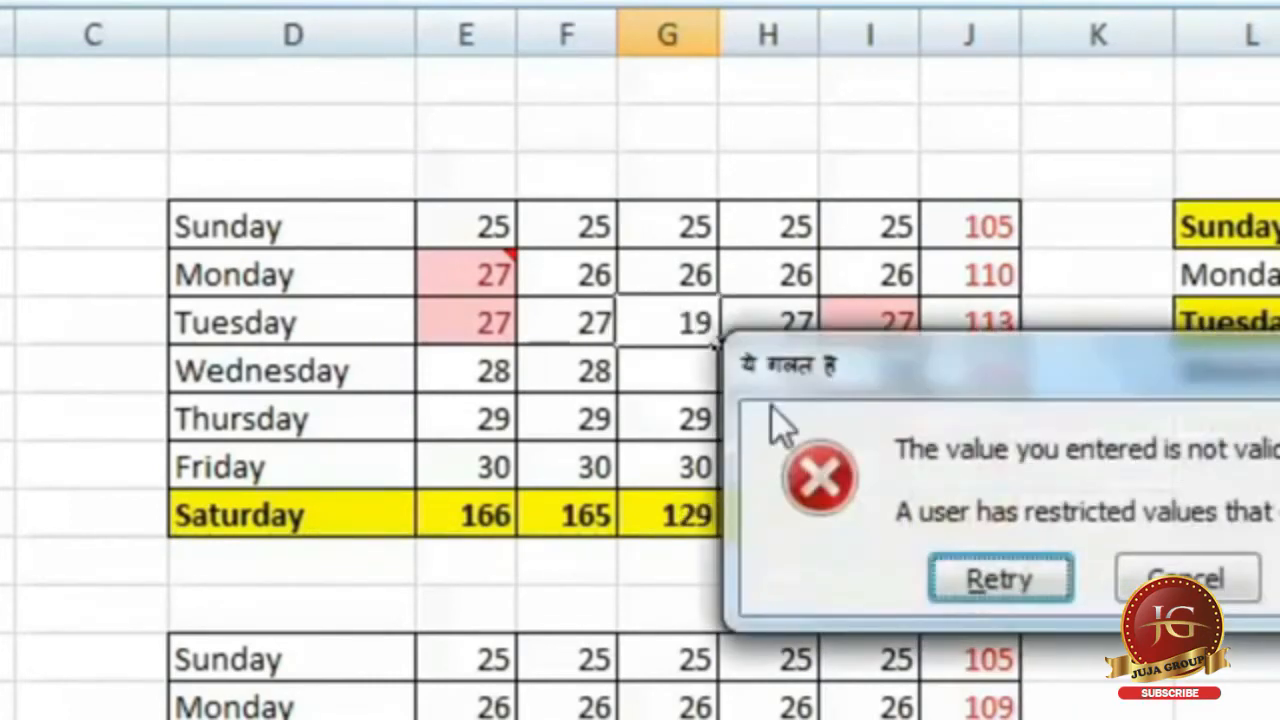
{"action": "left_click", "coordinate": [1187, 580]}
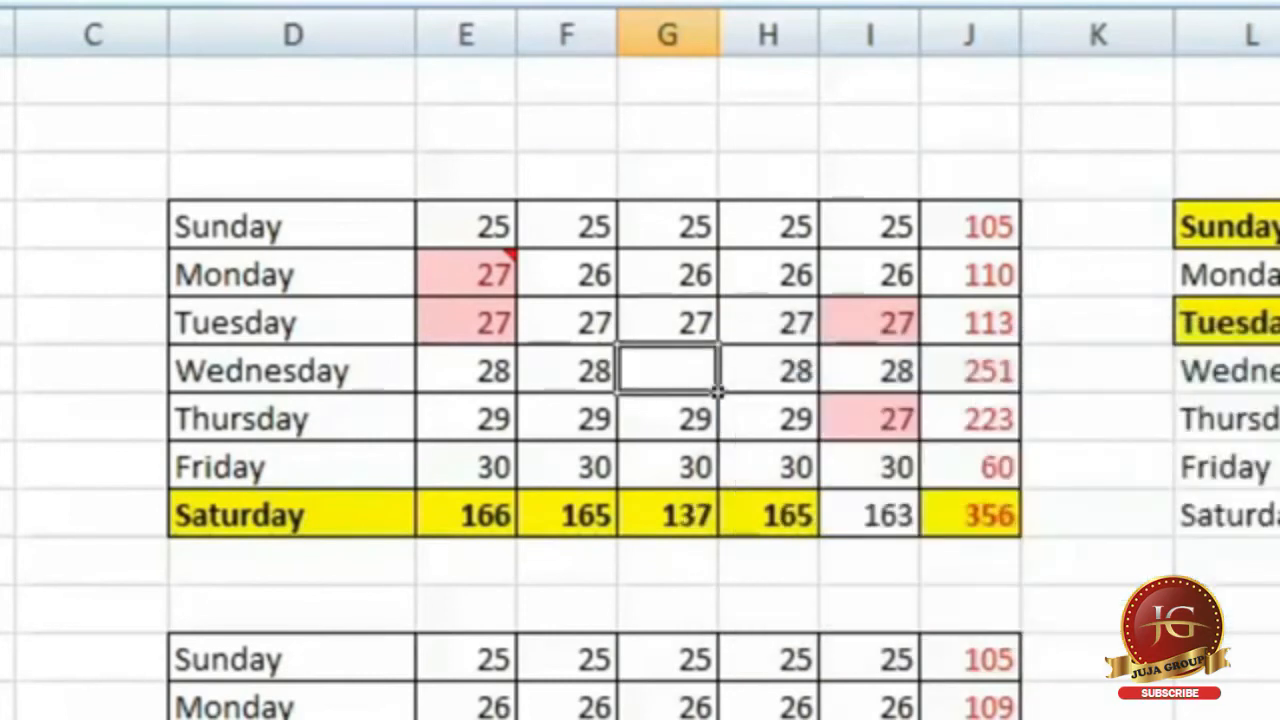
{"action": "left_click", "coordinate": [668, 418]}
{"action": "key", "text": "Delete"}
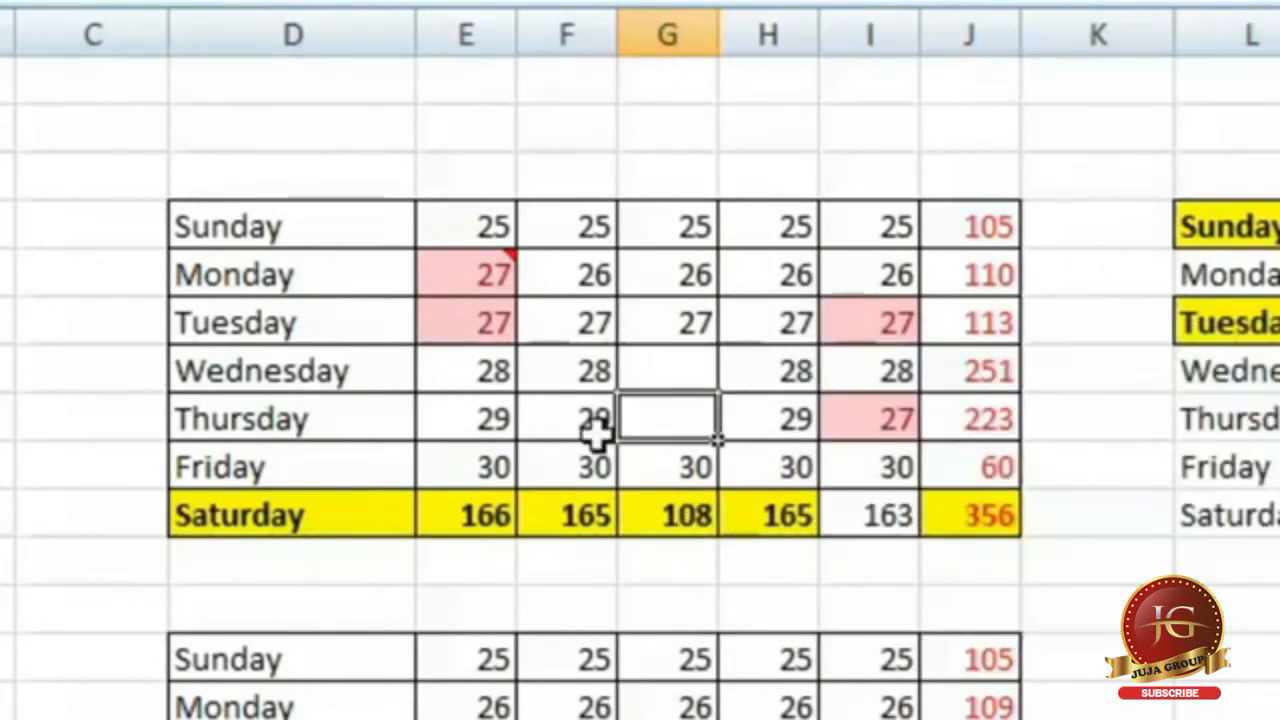
Copy G4:G10 and paste only its validation rule onto column N of the second table, using Paste Special.
{"action": "left_click_drag", "start_coordinate": [668, 226], "coordinate": [668, 515]}
{"action": "right_click", "coordinate": [692, 304]}
{"action": "left_click", "coordinate": [866, 398]}
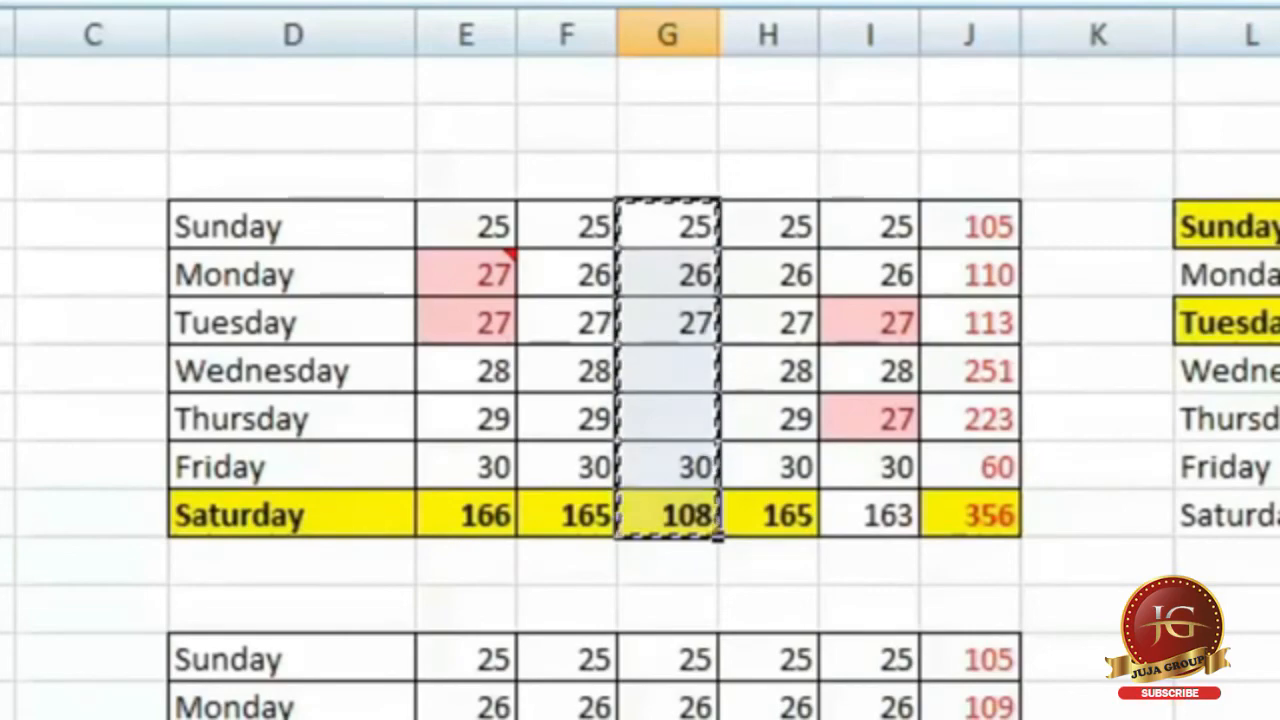
{"action": "key", "text": "ctrl+alt+v"}
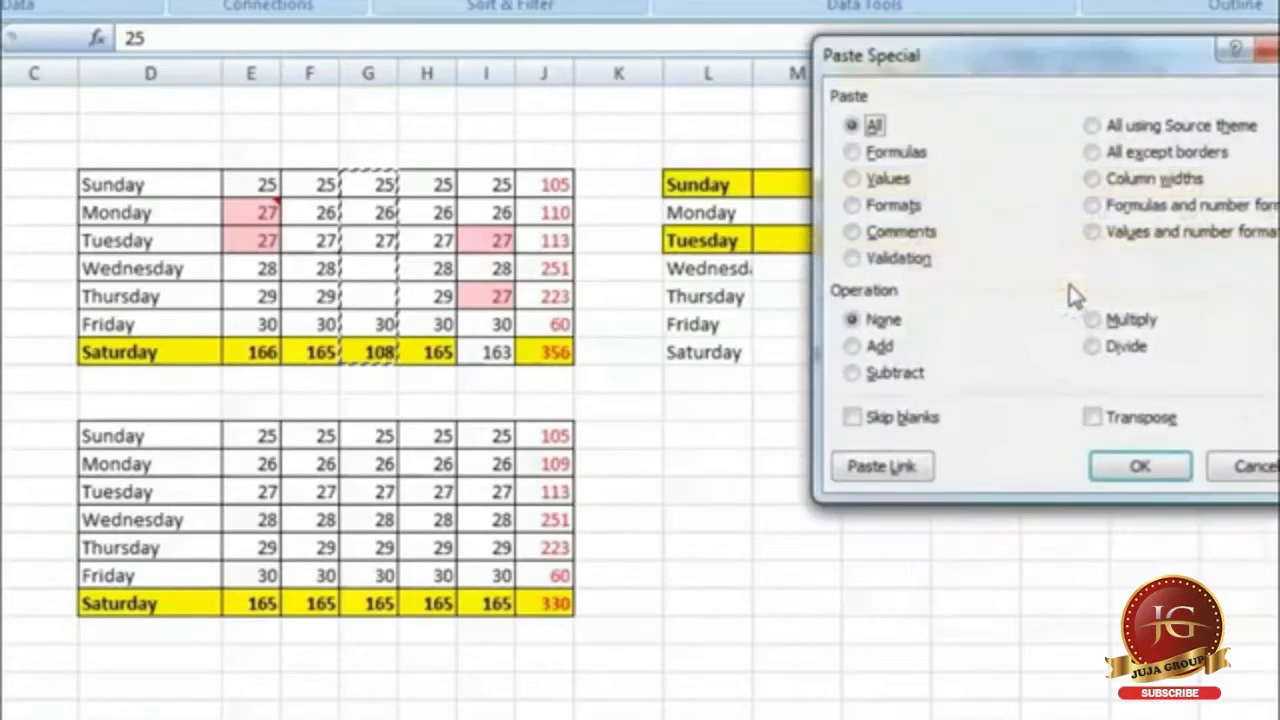
{"action": "left_click", "coordinate": [900, 259]}
{"action": "left_click_drag", "start_coordinate": [1008, 65], "coordinate": [399, 107]}
{"action": "left_click", "coordinate": [534, 503]}
Test the pasted validation by trying to enter 31 in Friday's cell N9.
{"action": "left_click", "coordinate": [912, 323]}
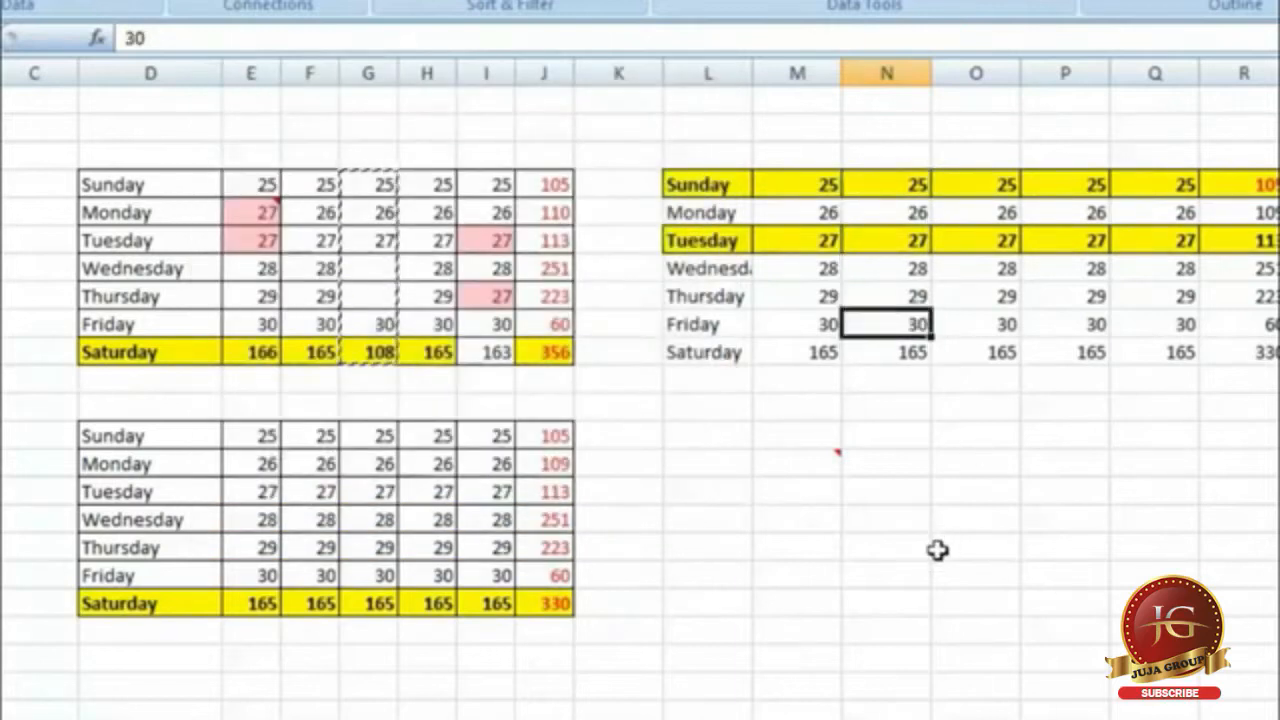
{"action": "type", "text": "31"}
{"action": "key", "text": "Return"}
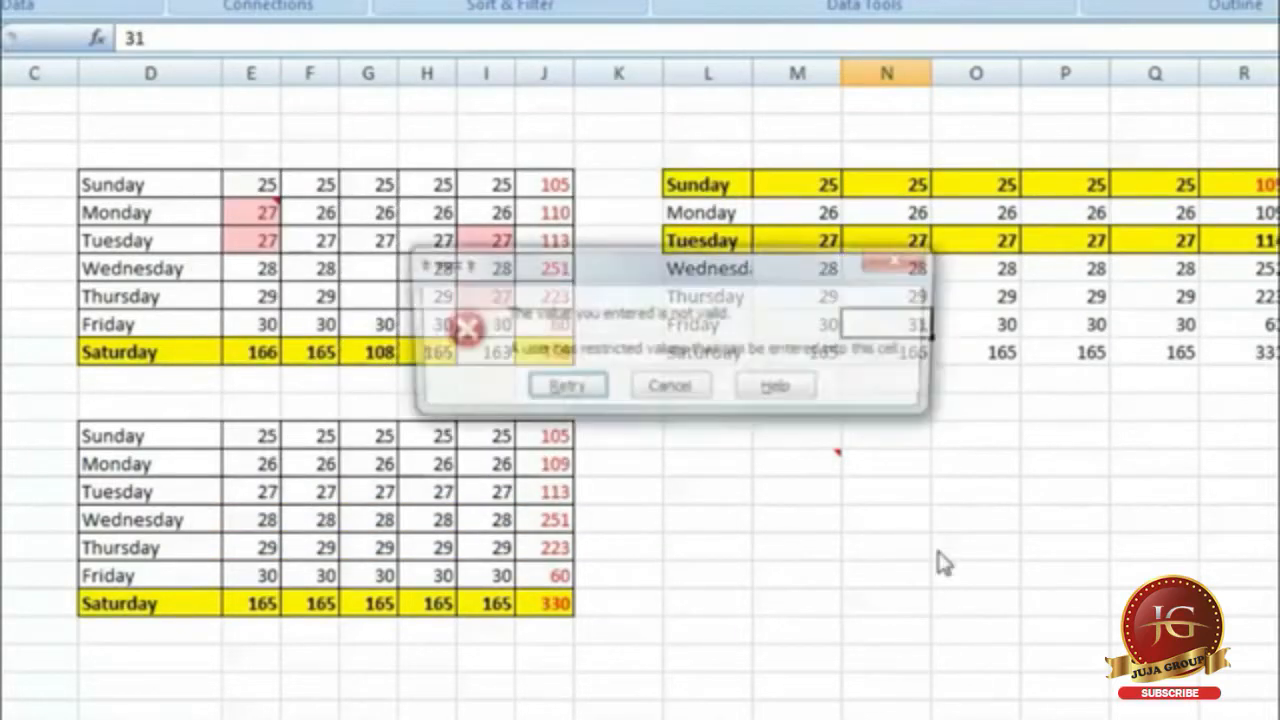
{"action": "left_click", "coordinate": [902, 260]}
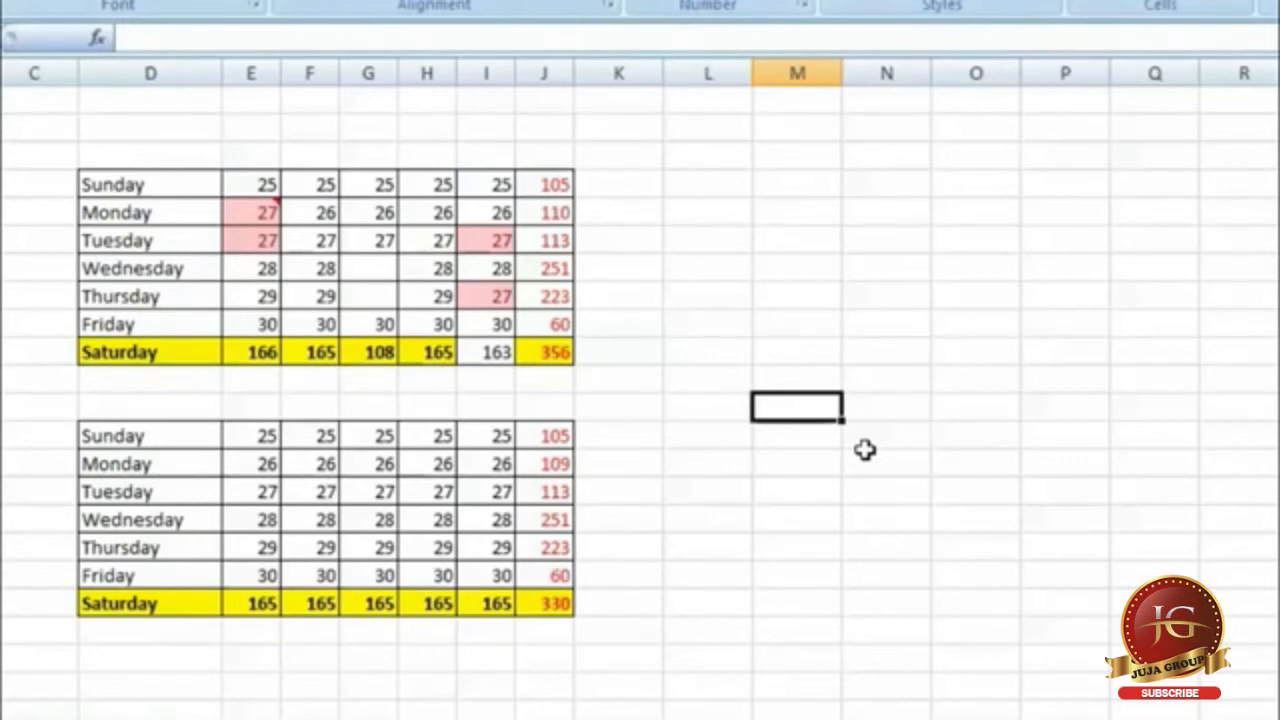
Enter the value 2 in each of the cells N4 through N10.
{"action": "left_click", "coordinate": [903, 188]}
{"action": "type", "text": "2"}
{"action": "key", "text": "Return"}
{"action": "type", "text": "2"}
{"action": "key", "text": "Return"}
{"action": "type", "text": "2"}
{"action": "key", "text": "Return"}
{"action": "type", "text": "2"}
{"action": "key", "text": "Return"}
{"action": "type", "text": "2"}
{"action": "key", "text": "Return"}
{"action": "type", "text": "2"}
{"action": "key", "text": "Return"}
{"action": "type", "text": "2"}
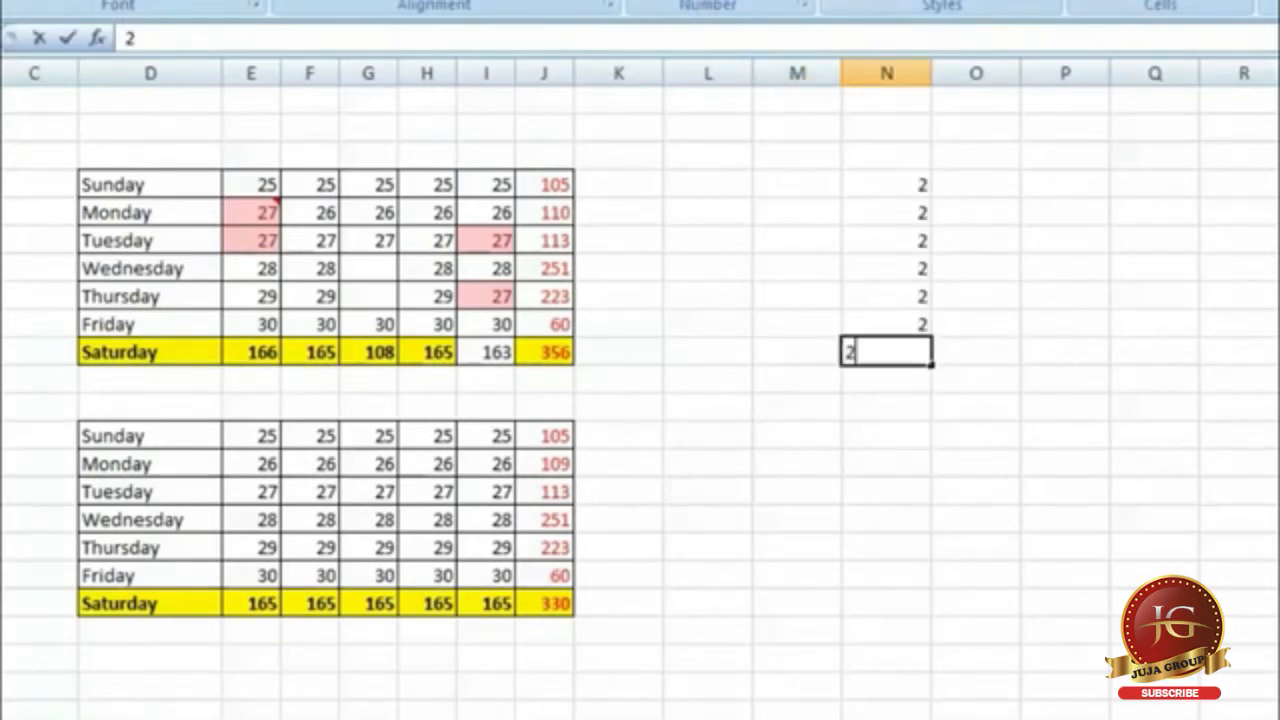
{"action": "key", "text": "Return"}
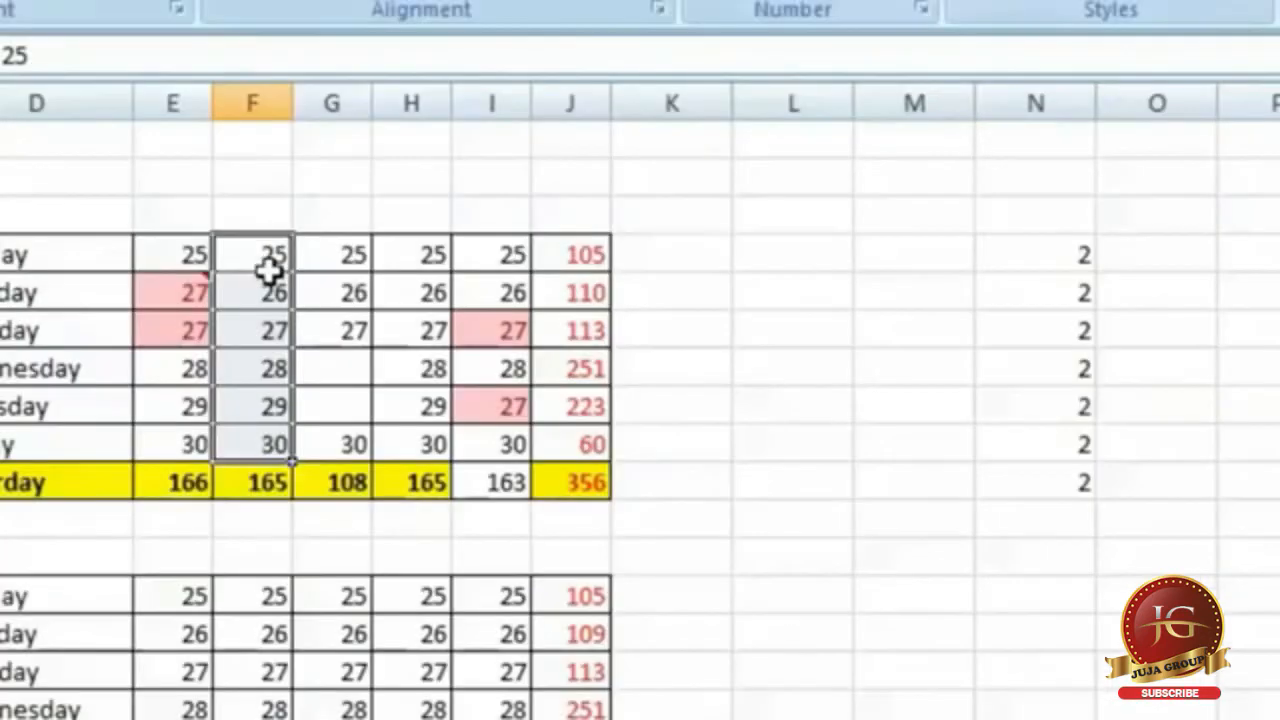
Copy the values F4:F10 from the upper table.
{"action": "left_click_drag", "start_coordinate": [317, 176], "coordinate": [319, 334]}
{"action": "left_click_drag", "start_coordinate": [265, 457], "coordinate": [263, 486]}
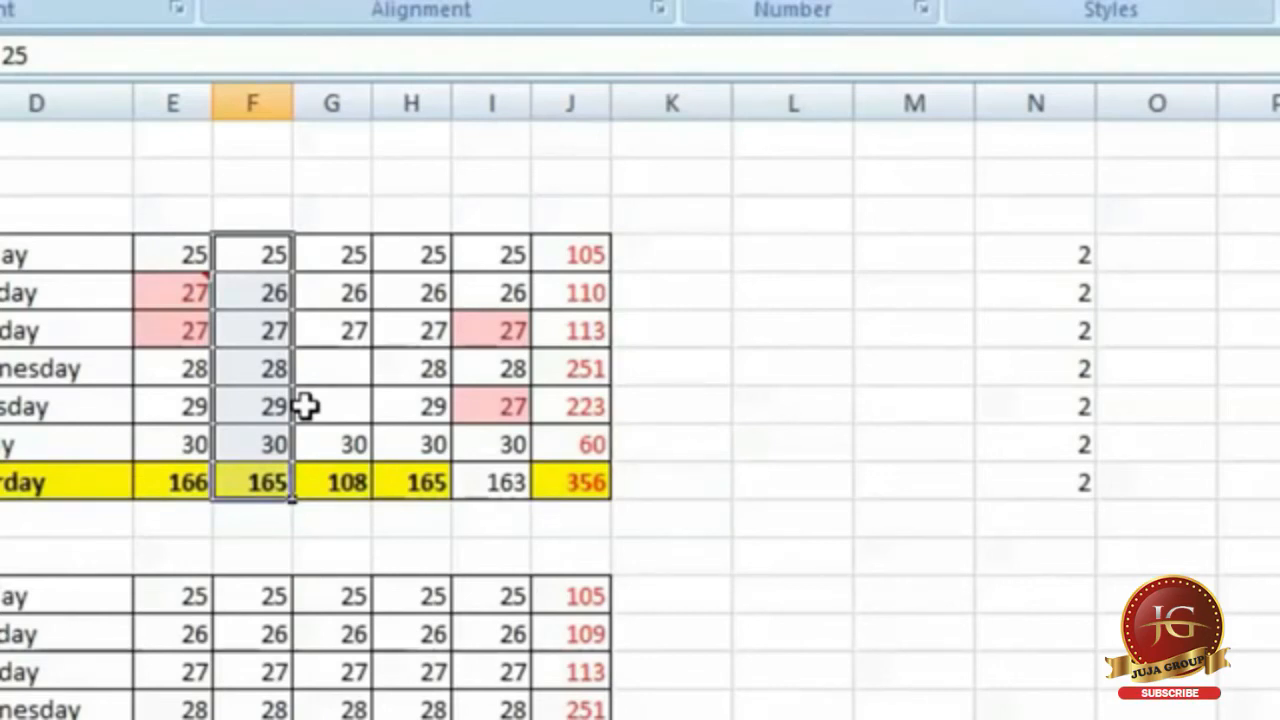
{"action": "right_click", "coordinate": [255, 303]}
{"action": "left_click", "coordinate": [402, 376]}
Add the copied F4:F10 values to N4:N10 with Paste Special's Add operation, and undo the paste.
{"action": "right_click", "coordinate": [1048, 258]}
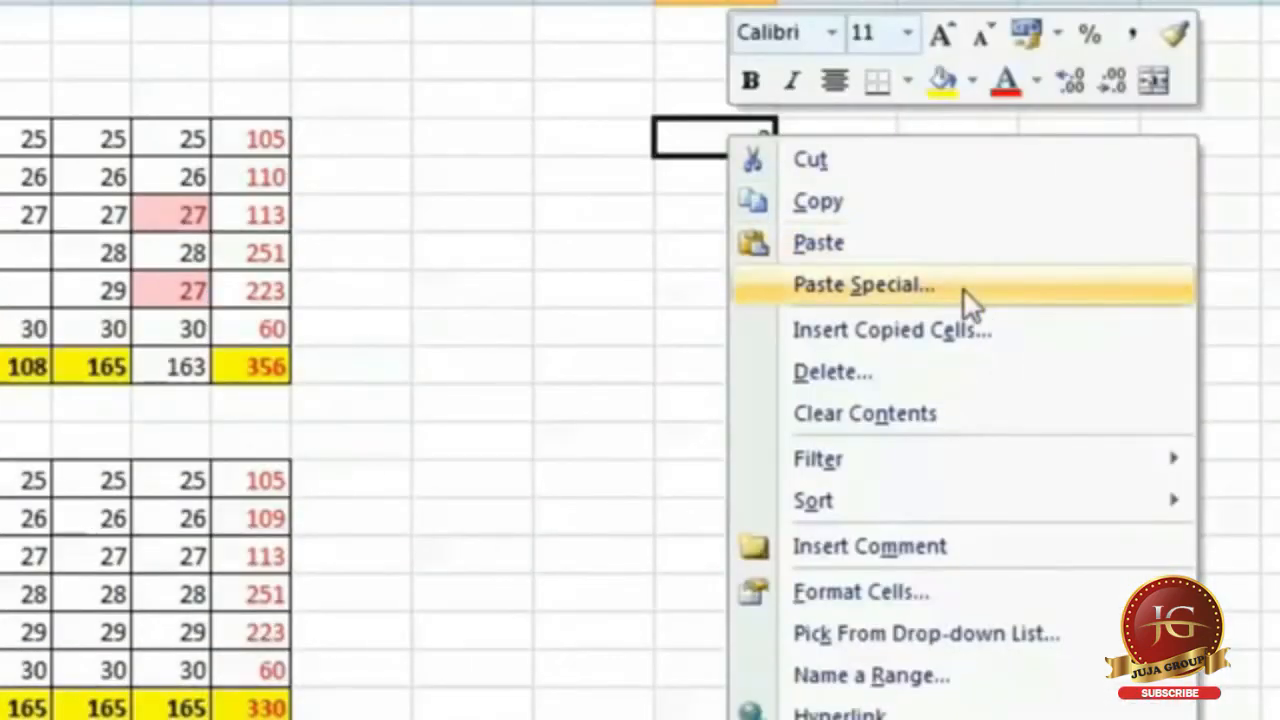
{"action": "left_click", "coordinate": [865, 285]}
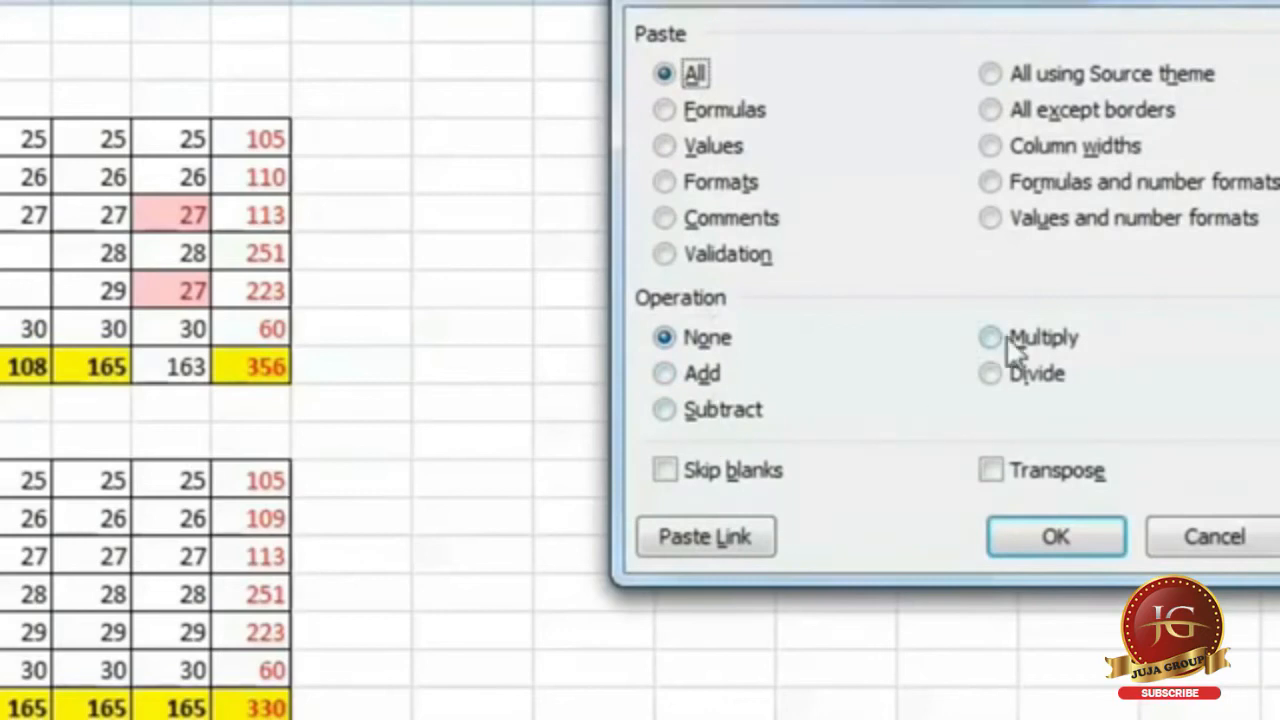
{"action": "left_click_drag", "start_coordinate": [817, 11], "coordinate": [76, 4]}
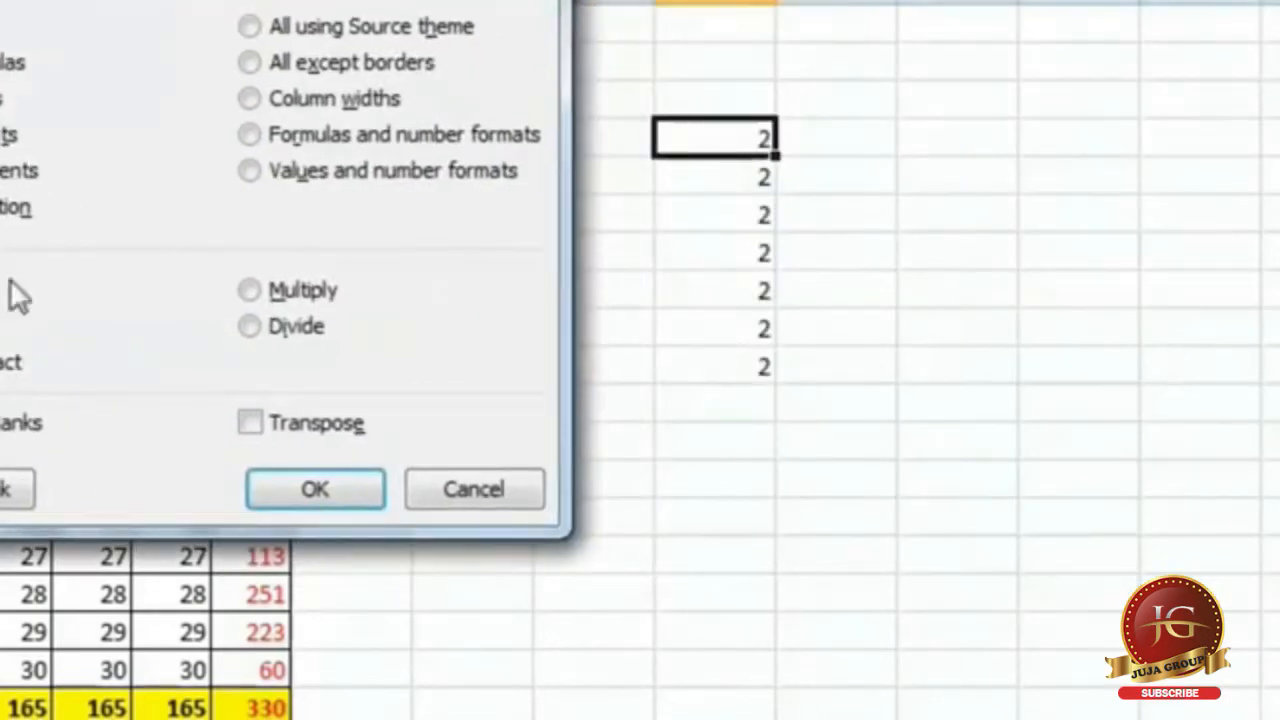
{"action": "left_click_drag", "start_coordinate": [500, 35], "coordinate": [658, 157]}
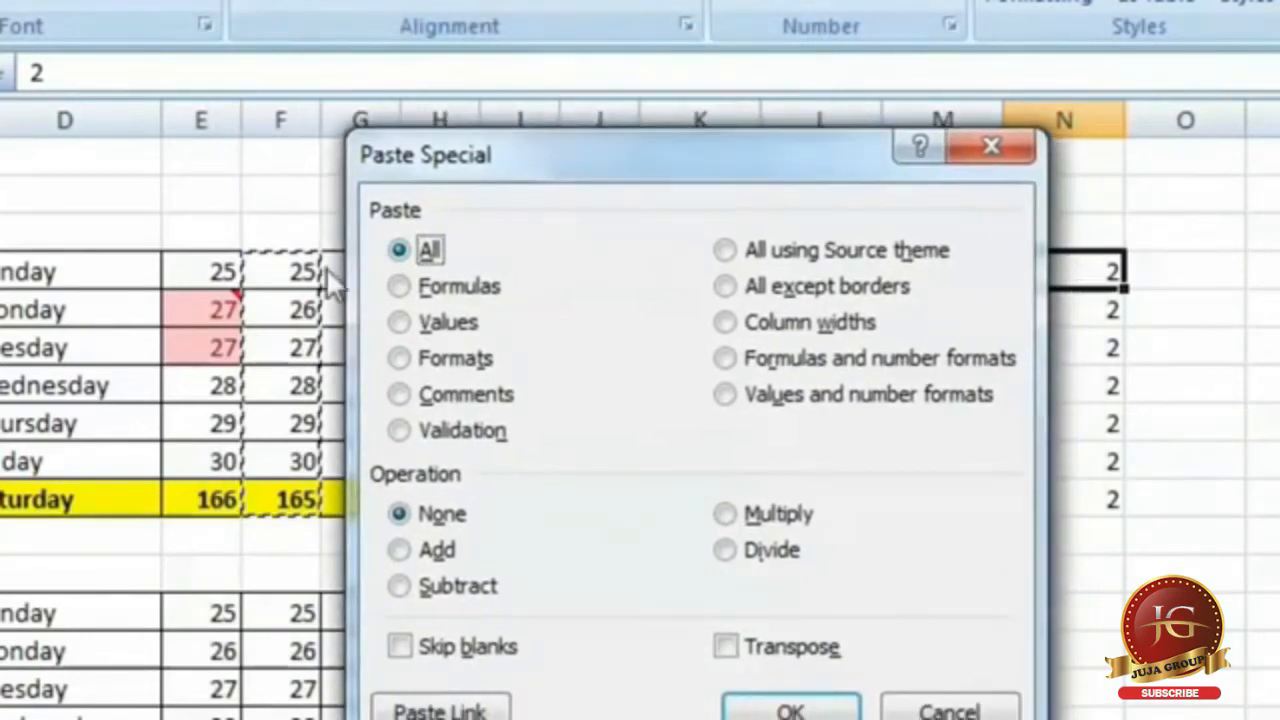
{"action": "left_click", "coordinate": [400, 552]}
{"action": "left_click", "coordinate": [810, 711]}
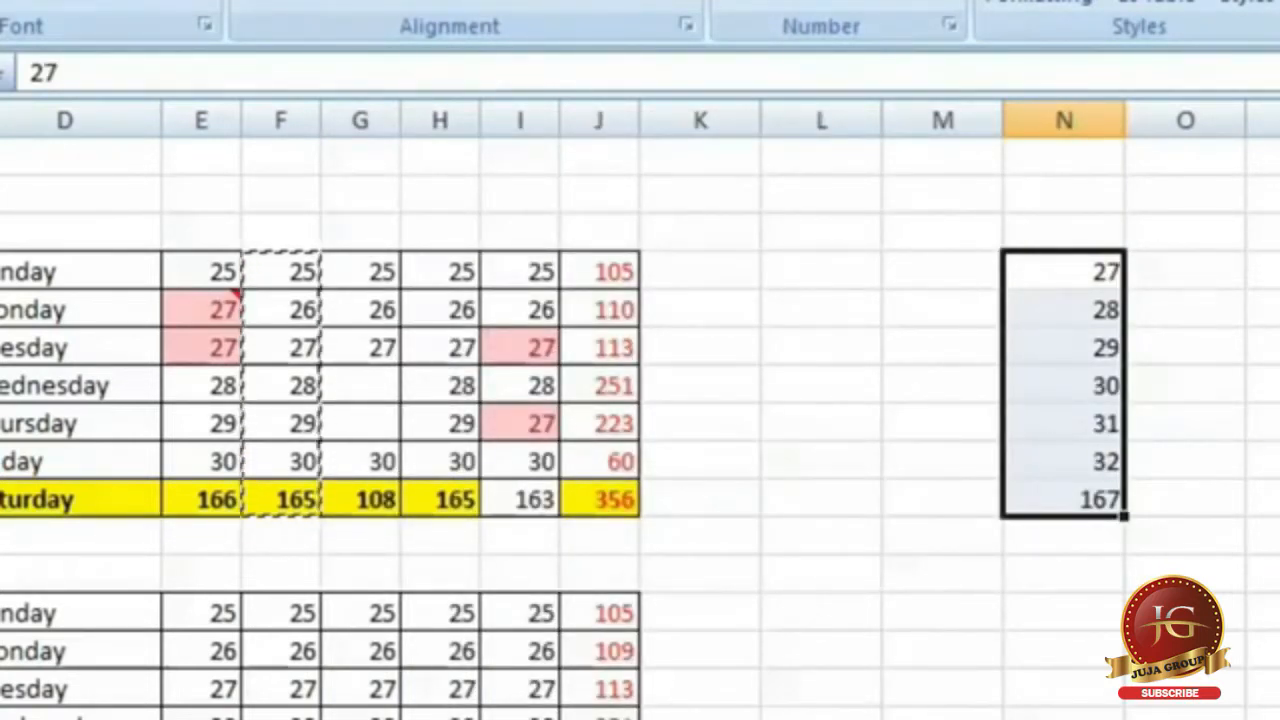
{"action": "key", "text": "ctrl+z"}
Multiply N4:N10 by the copied F4:F10 values with Paste Special's Multiply operation.
{"action": "right_click", "coordinate": [1060, 277]}
{"action": "key", "text": "Escape"}
{"action": "right_click", "coordinate": [1038, 265]}
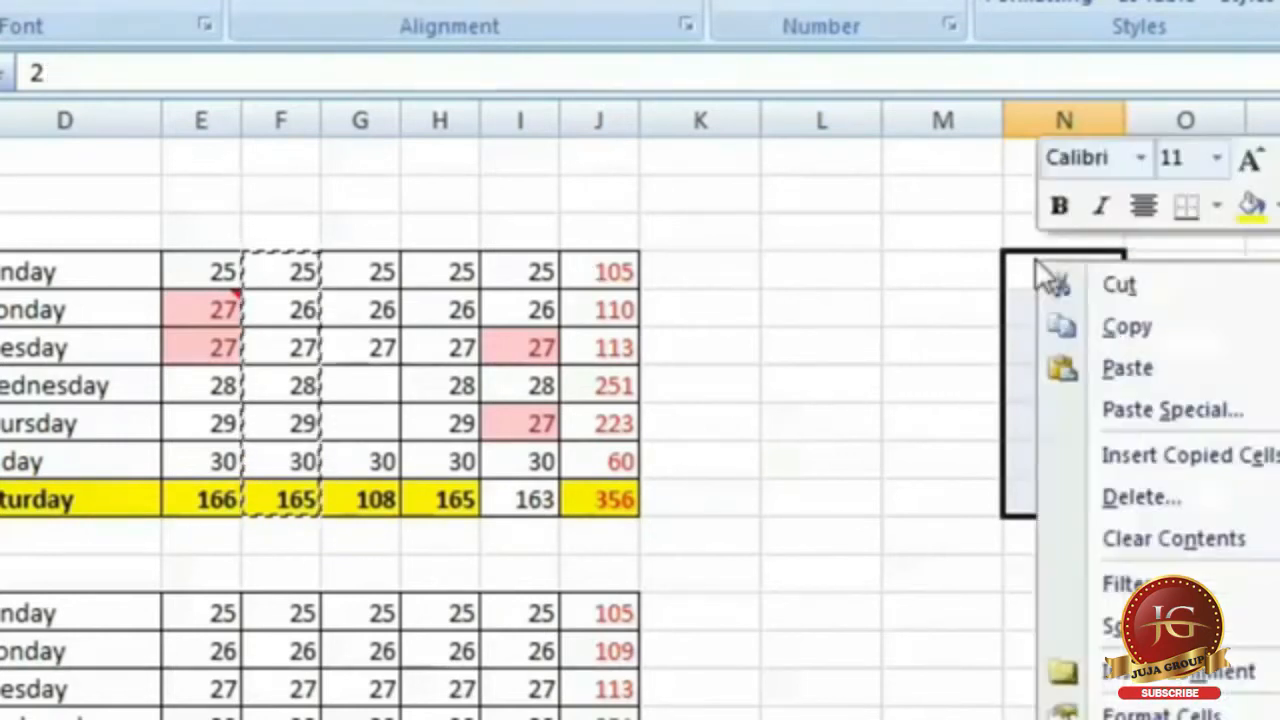
{"action": "left_click", "coordinate": [1262, 412]}
{"action": "left_click_drag", "start_coordinate": [1176, 104], "coordinate": [580, 114]}
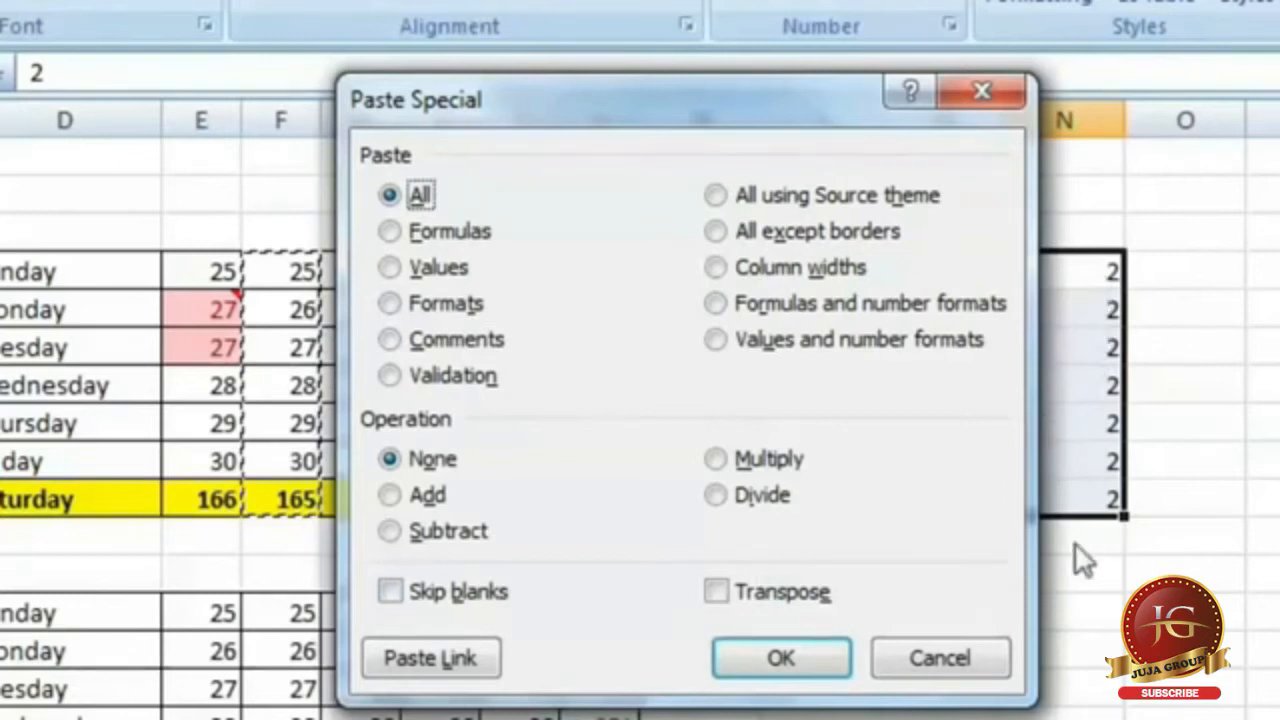
{"action": "left_click", "coordinate": [718, 459]}
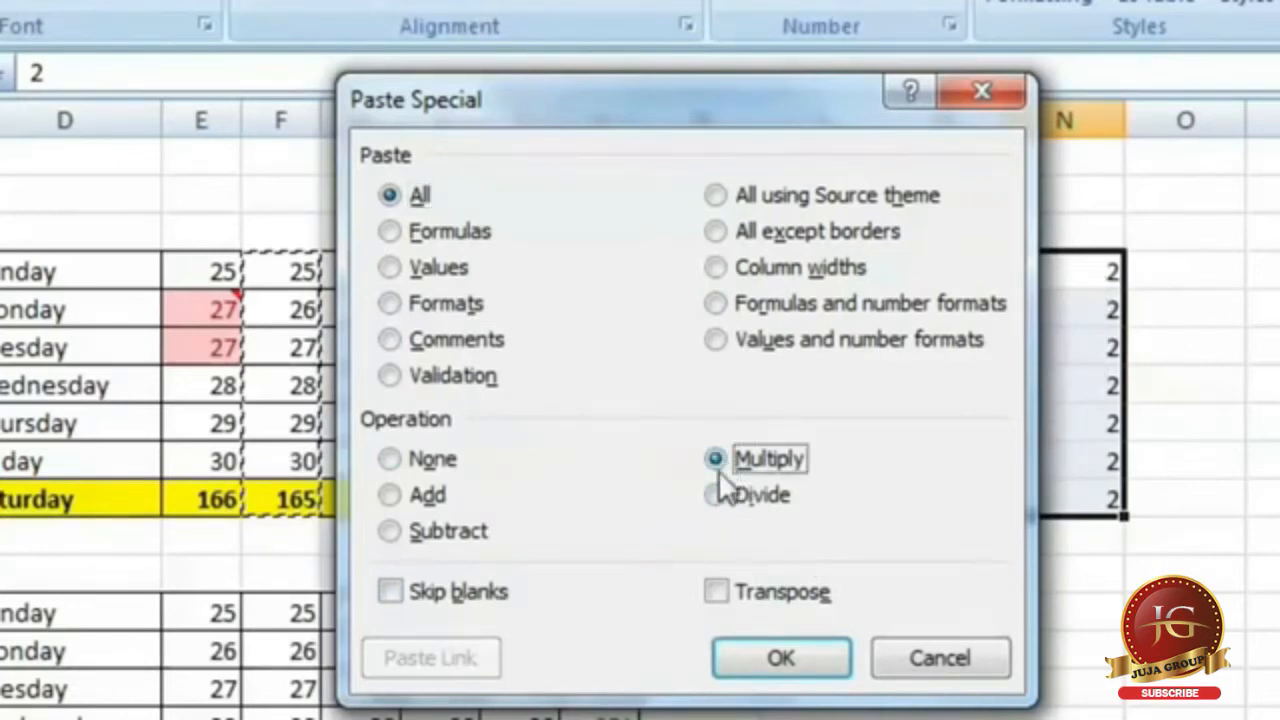
{"action": "left_click", "coordinate": [780, 660]}
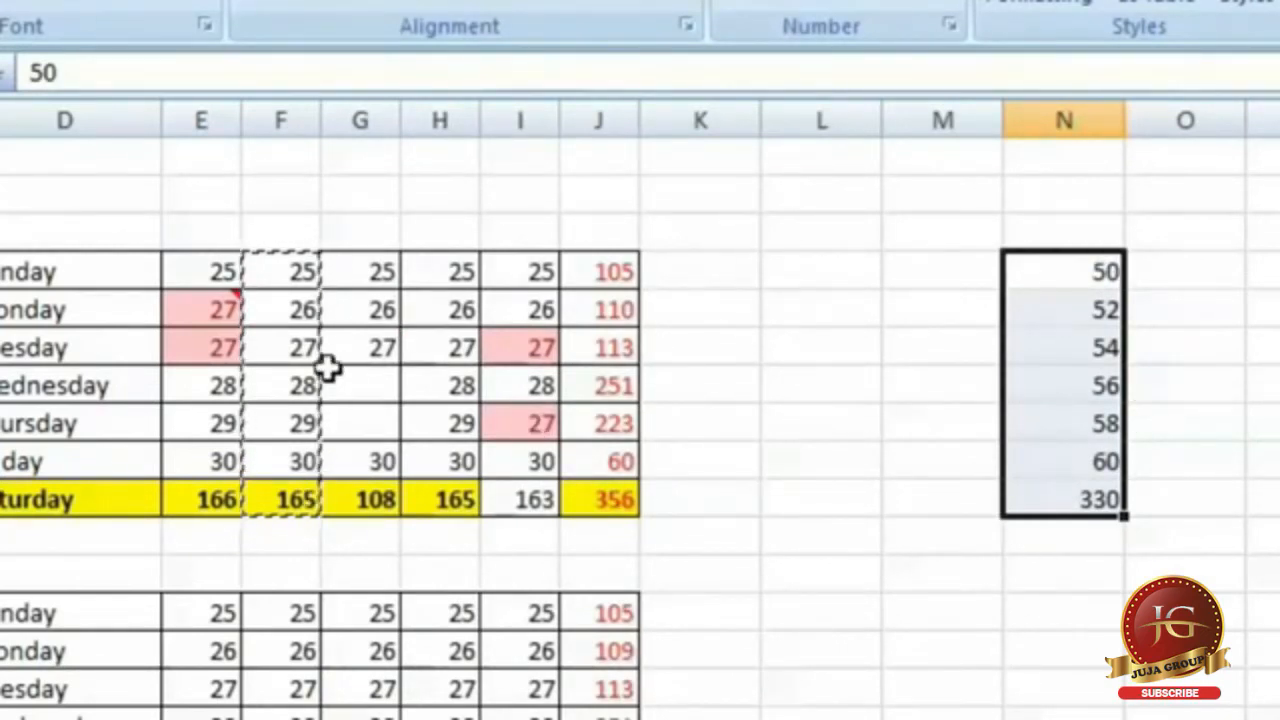
{"action": "left_click", "coordinate": [884, 418]}
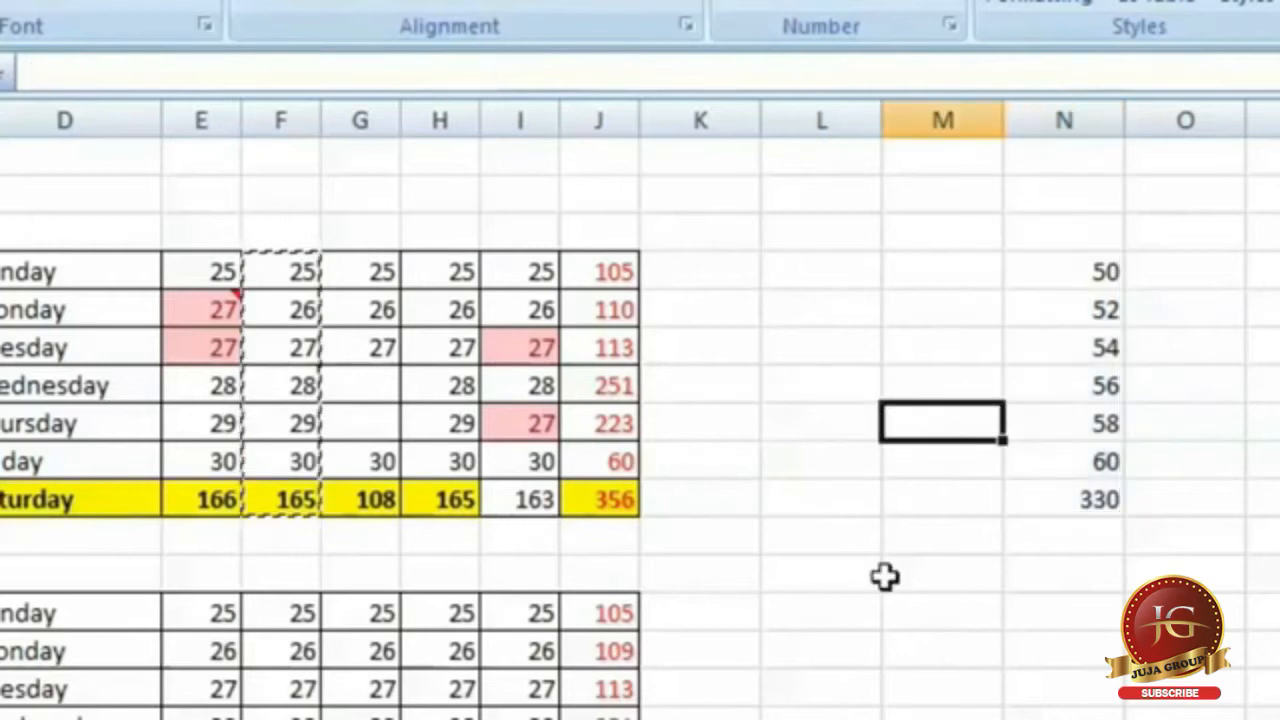
{"action": "left_click_drag", "start_coordinate": [283, 272], "coordinate": [282, 537]}
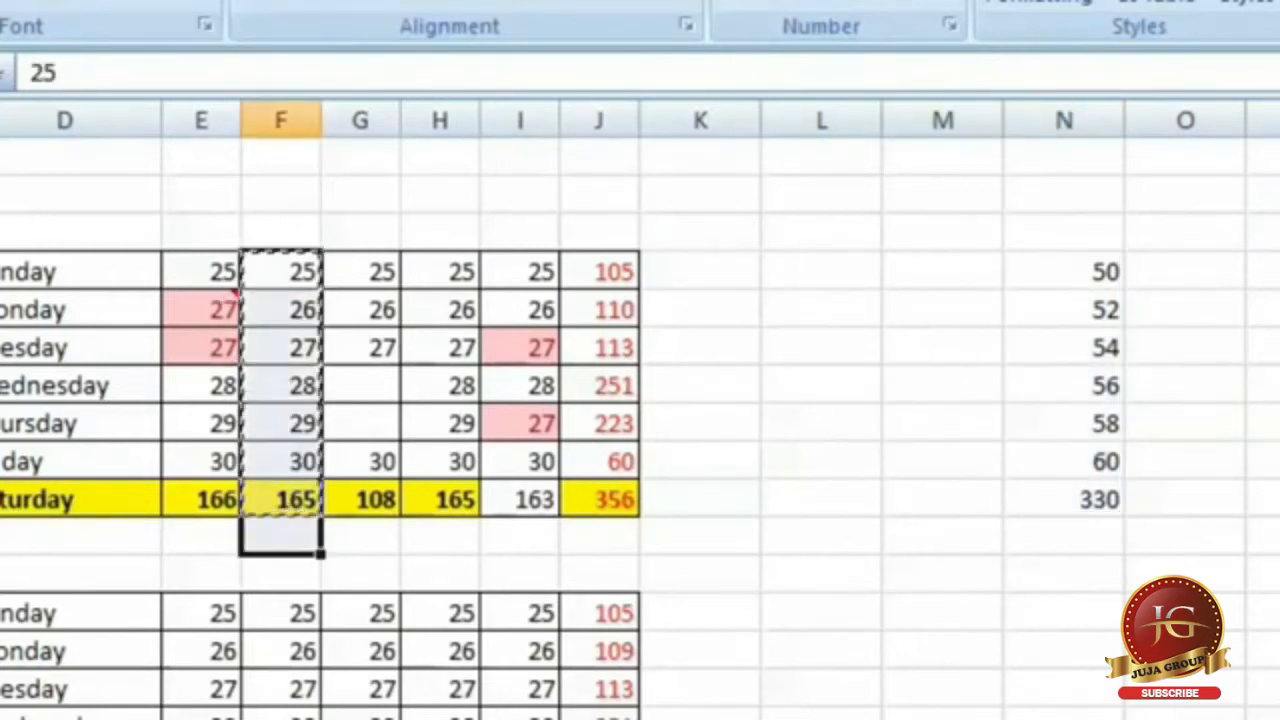
{"action": "left_click", "coordinate": [281, 231]}
{"action": "left_click", "coordinate": [281, 271]}
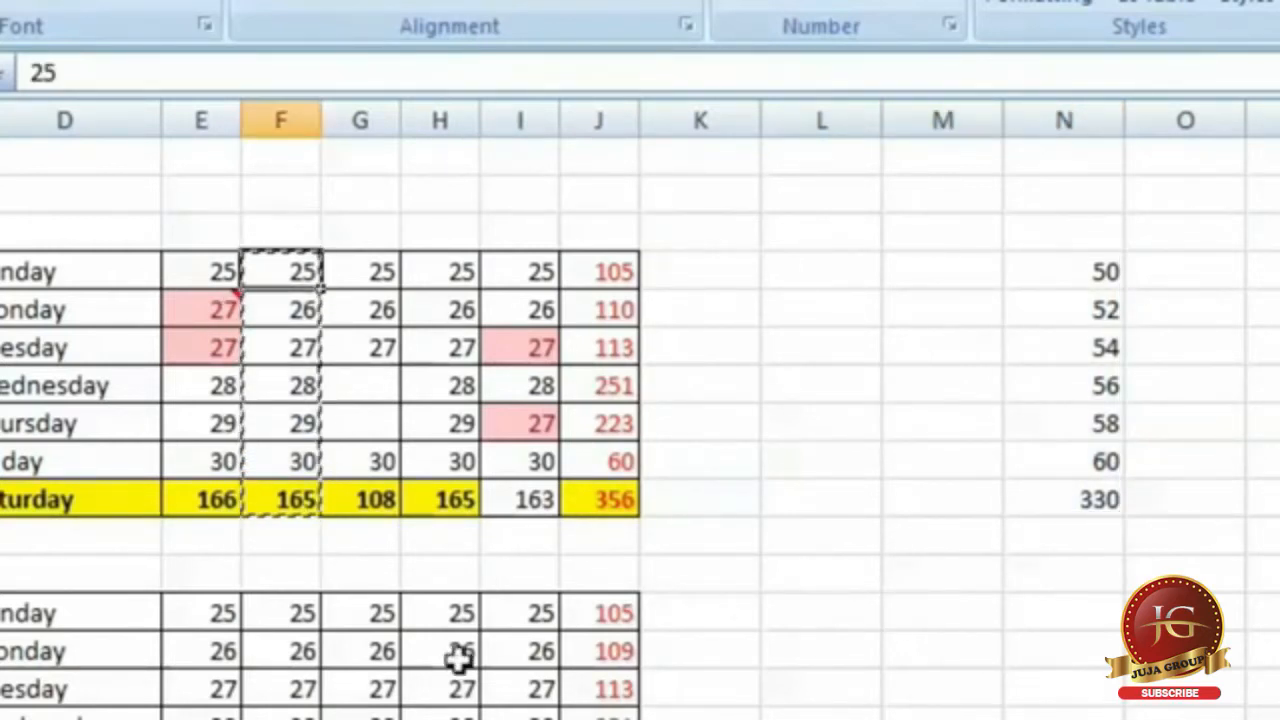
{"action": "left_click_drag", "start_coordinate": [311, 456], "coordinate": [314, 505]}
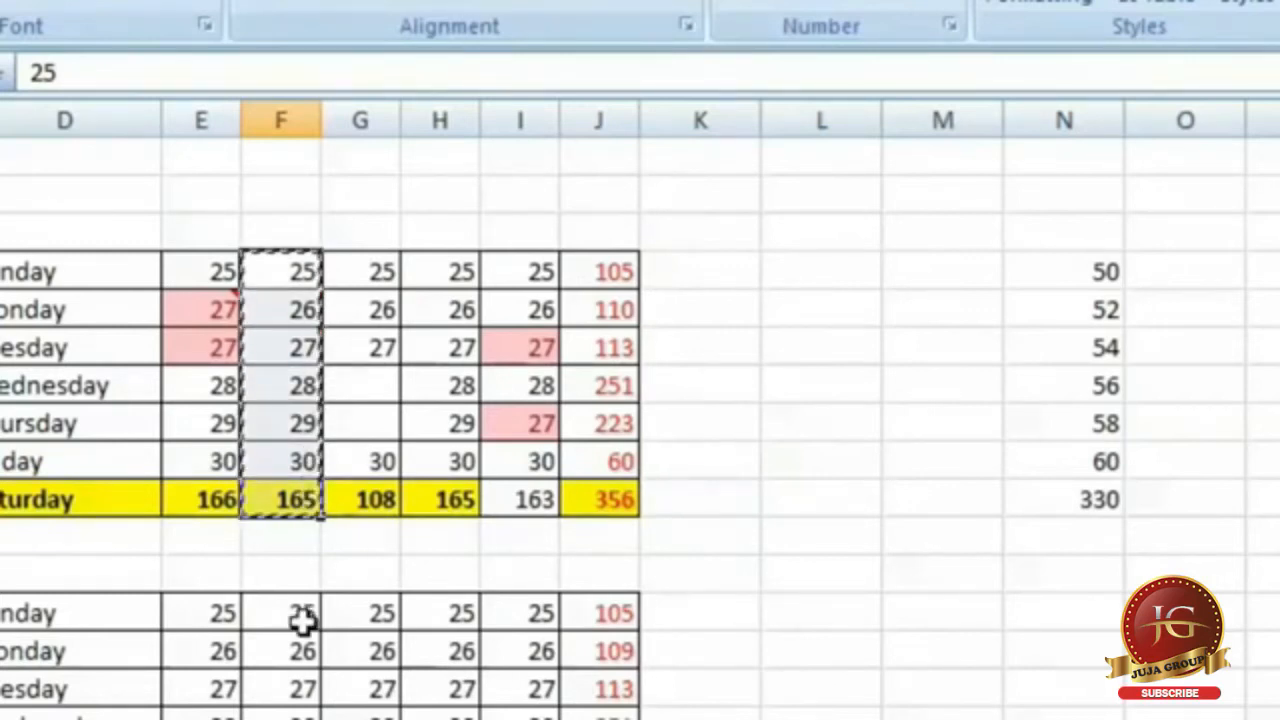
{"action": "left_click", "coordinate": [980, 435]}
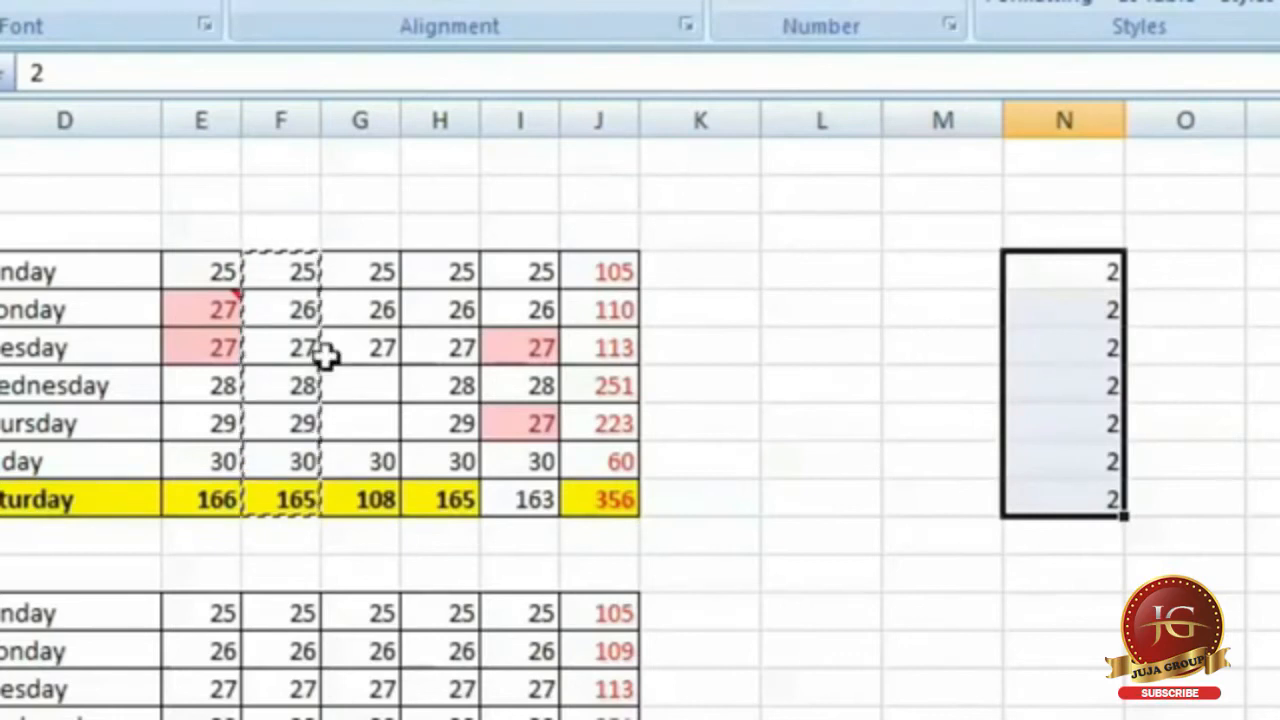
Divide N4:N10 by the copied F4:F10 values with Paste Special's Divide operation, and undo the paste.
{"action": "right_click", "coordinate": [1064, 262]}
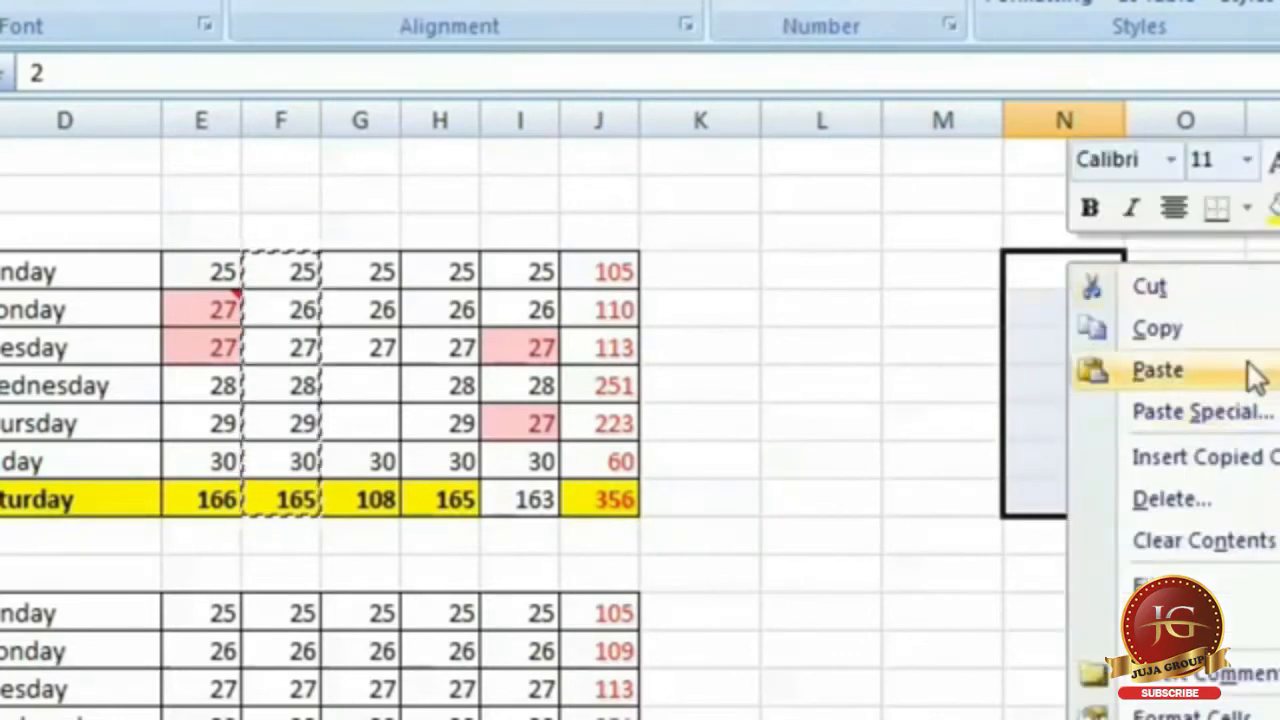
{"action": "left_click", "coordinate": [1066, 269]}
{"action": "right_click", "coordinate": [1066, 269]}
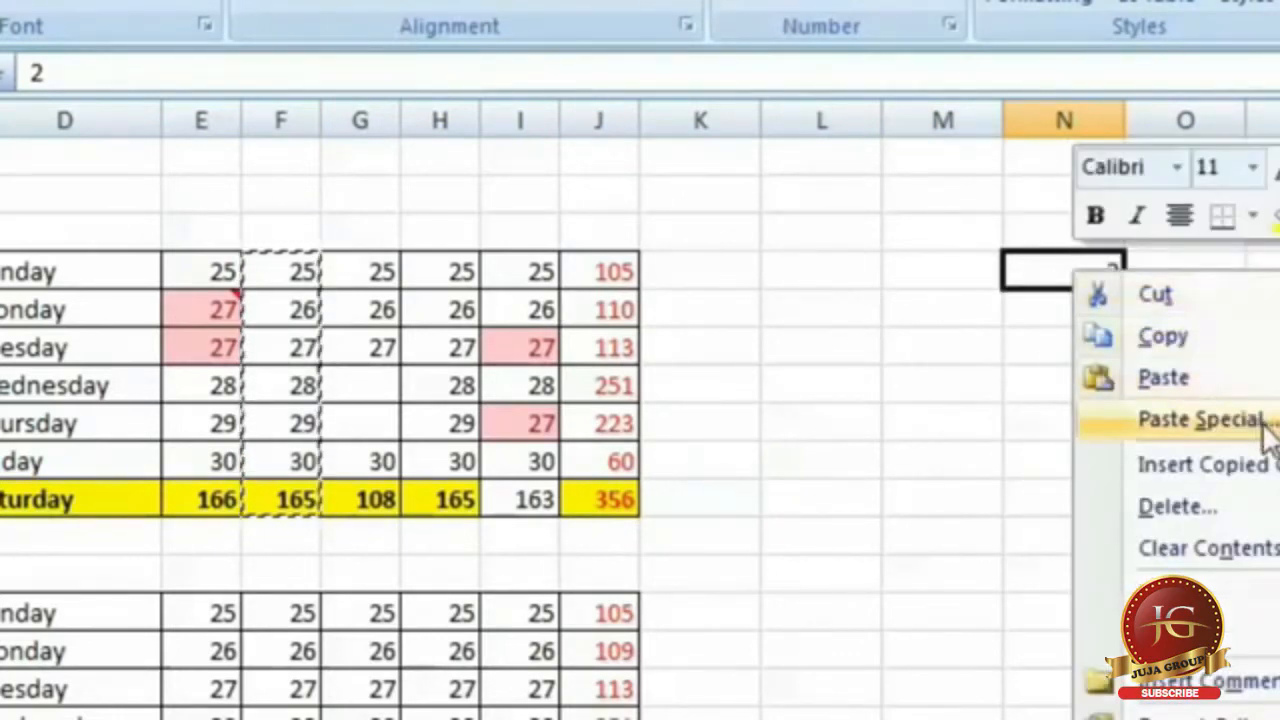
{"action": "left_click", "coordinate": [1200, 420]}
{"action": "left_click_drag", "start_coordinate": [1249, 100], "coordinate": [700, 93]}
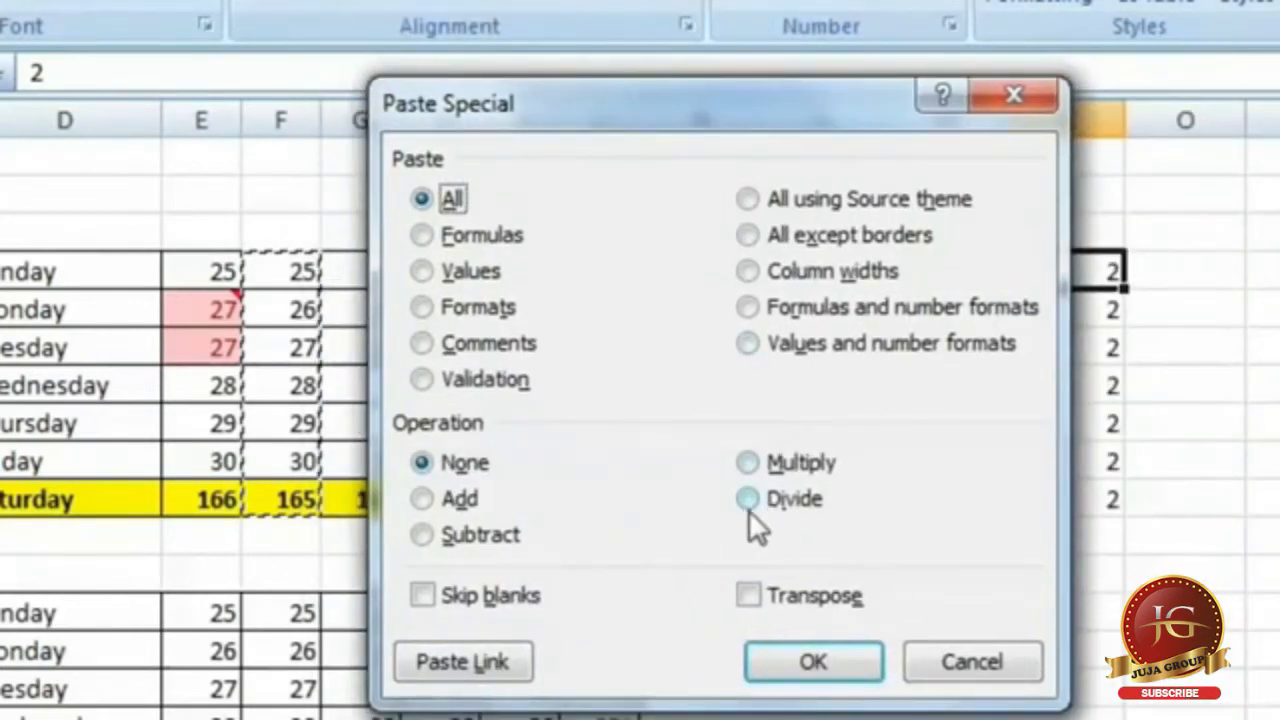
{"action": "left_click", "coordinate": [749, 503]}
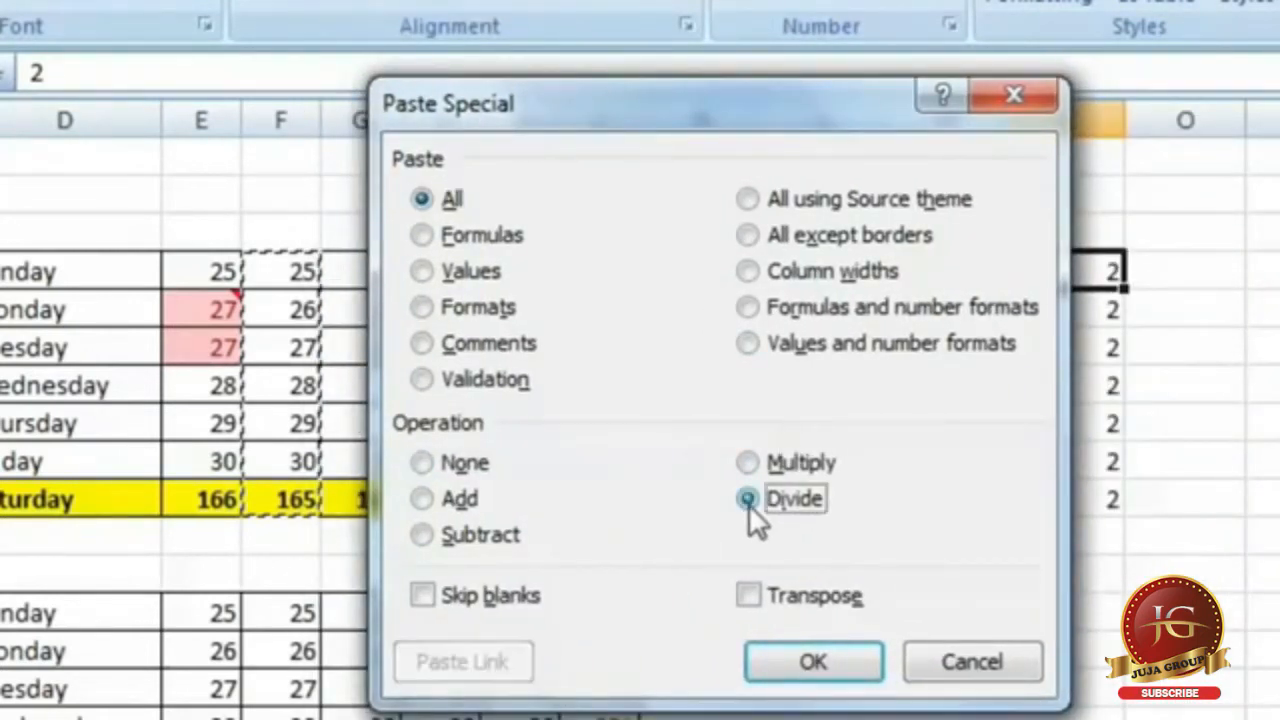
{"action": "left_click", "coordinate": [813, 663]}
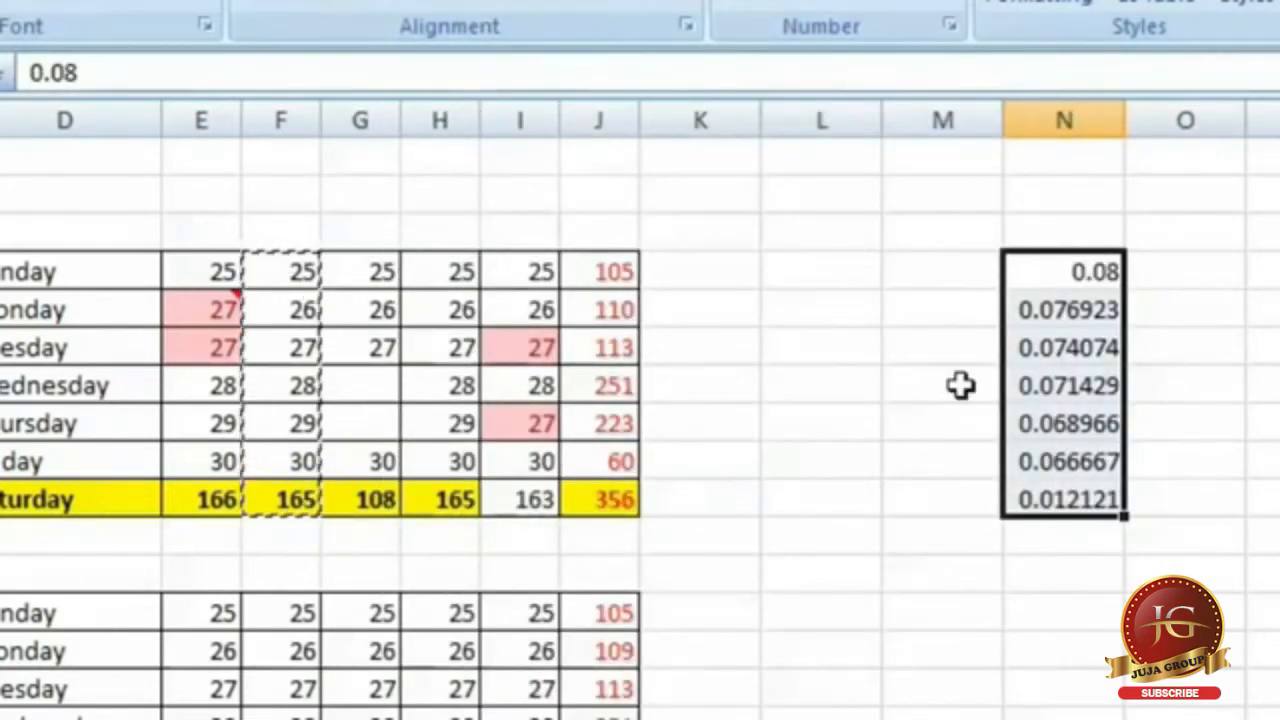
{"action": "key", "text": "ctrl+z"}
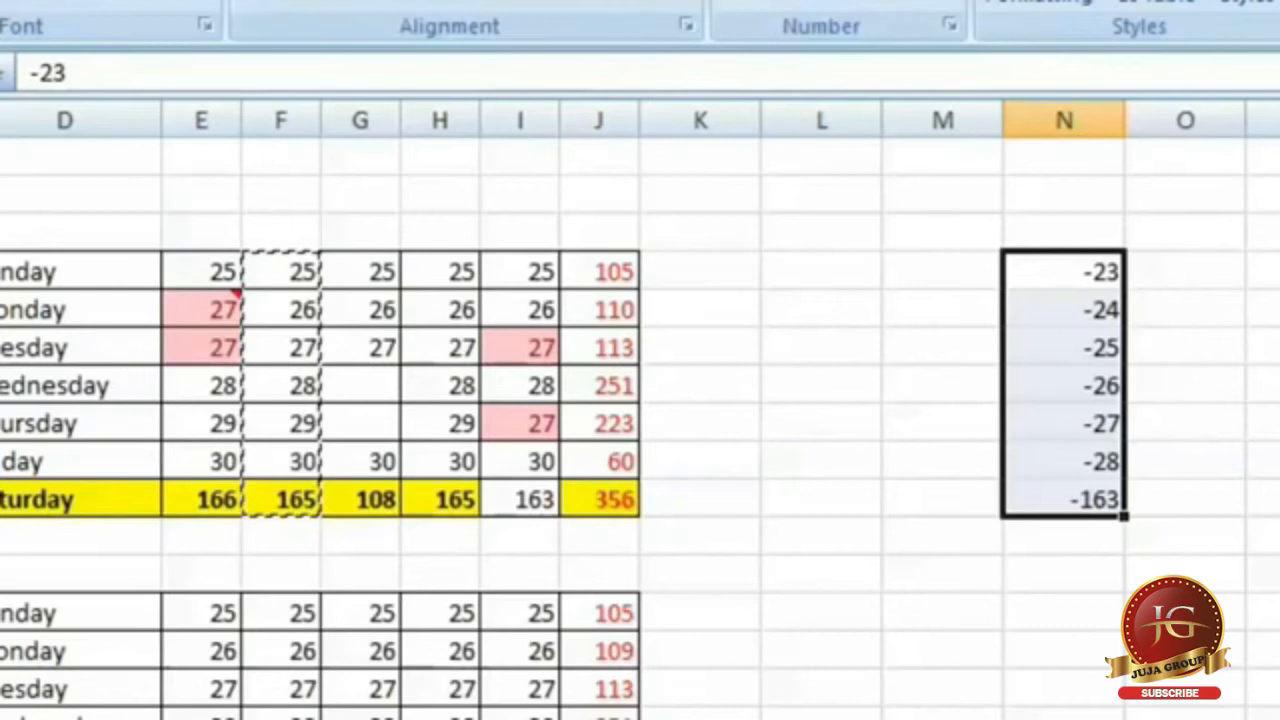
Copy the weekday names in D4:D10 and paste them transposed across row 3, starting at E3, with Paste Special.
{"action": "left_click", "coordinate": [755, 385]}
{"action": "left_click_drag", "start_coordinate": [94, 273], "coordinate": [96, 501]}
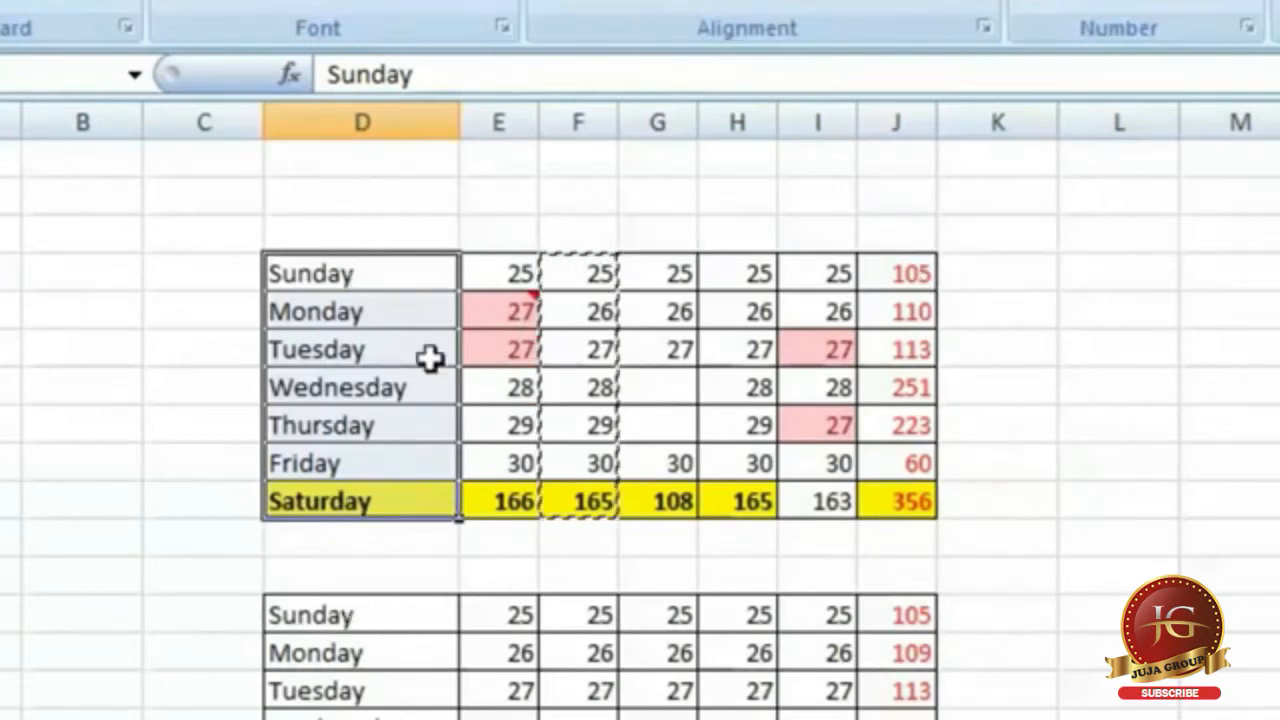
{"action": "left_click_drag", "start_coordinate": [406, 274], "coordinate": [391, 499]}
{"action": "right_click", "coordinate": [397, 364]}
{"action": "left_click", "coordinate": [527, 437]}
{"action": "left_click", "coordinate": [492, 229]}
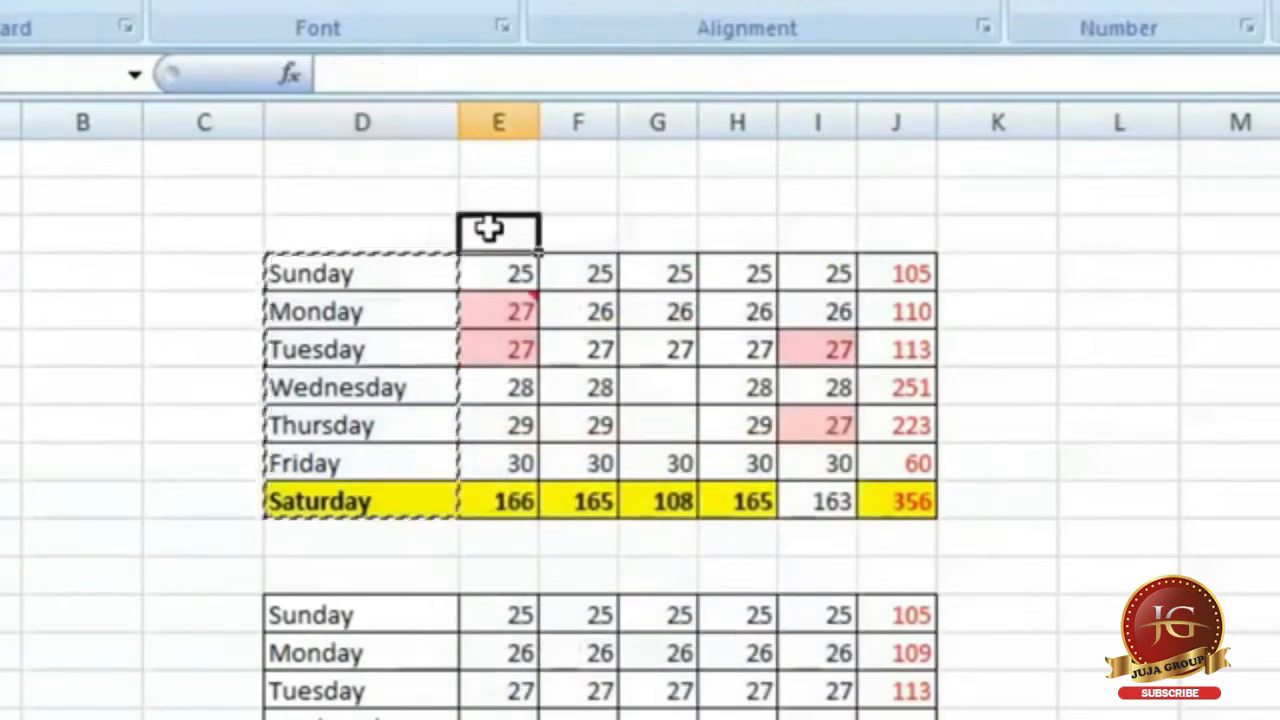
{"action": "right_click", "coordinate": [488, 229]}
{"action": "left_click", "coordinate": [717, 403]}
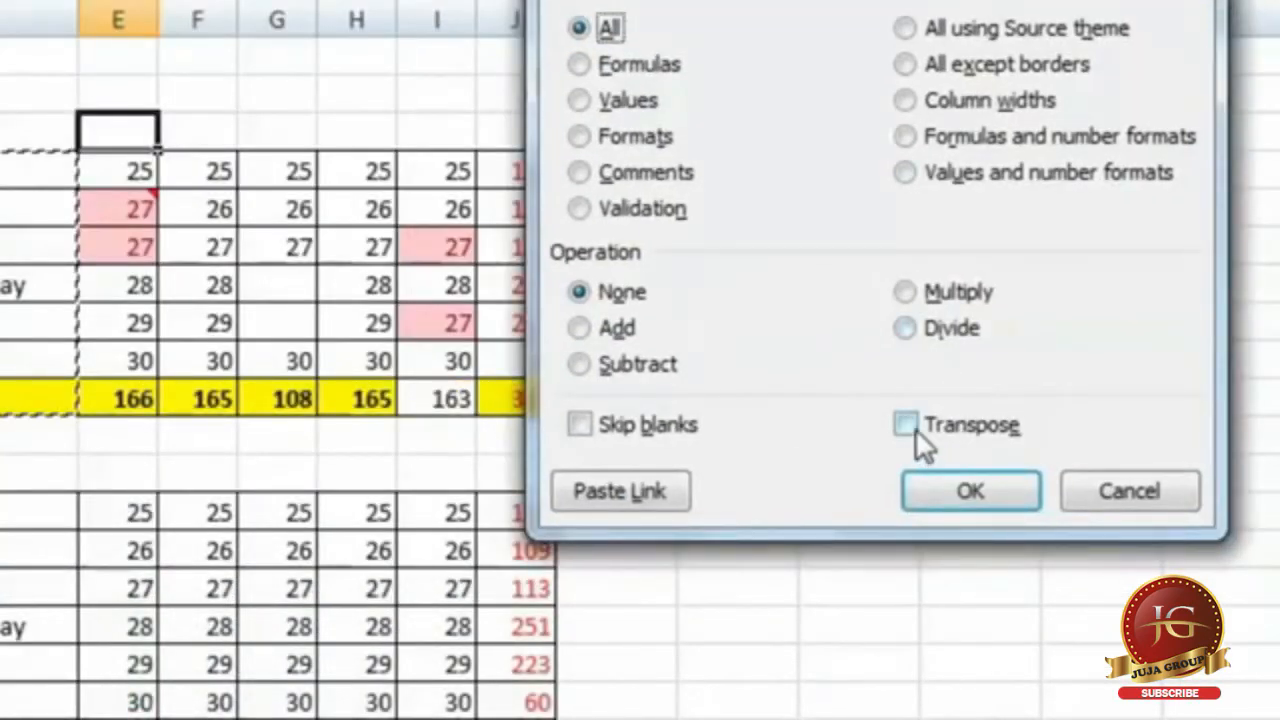
{"action": "left_click", "coordinate": [913, 428]}
{"action": "left_click", "coordinate": [978, 487]}
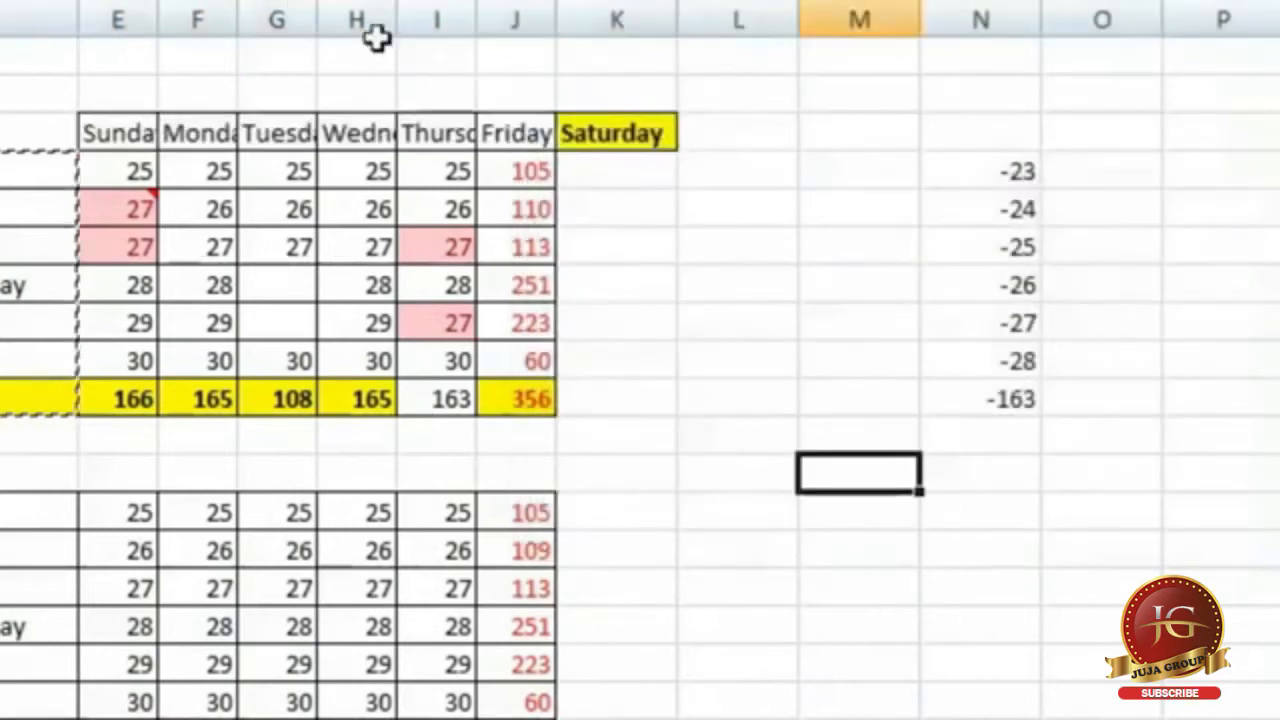
Widen the columns from E onward to fit the weekday headings, and restore their narrow widths.
{"action": "left_click_drag", "start_coordinate": [120, 15], "coordinate": [738, 35]}
{"action": "left_click", "coordinate": [730, 323]}
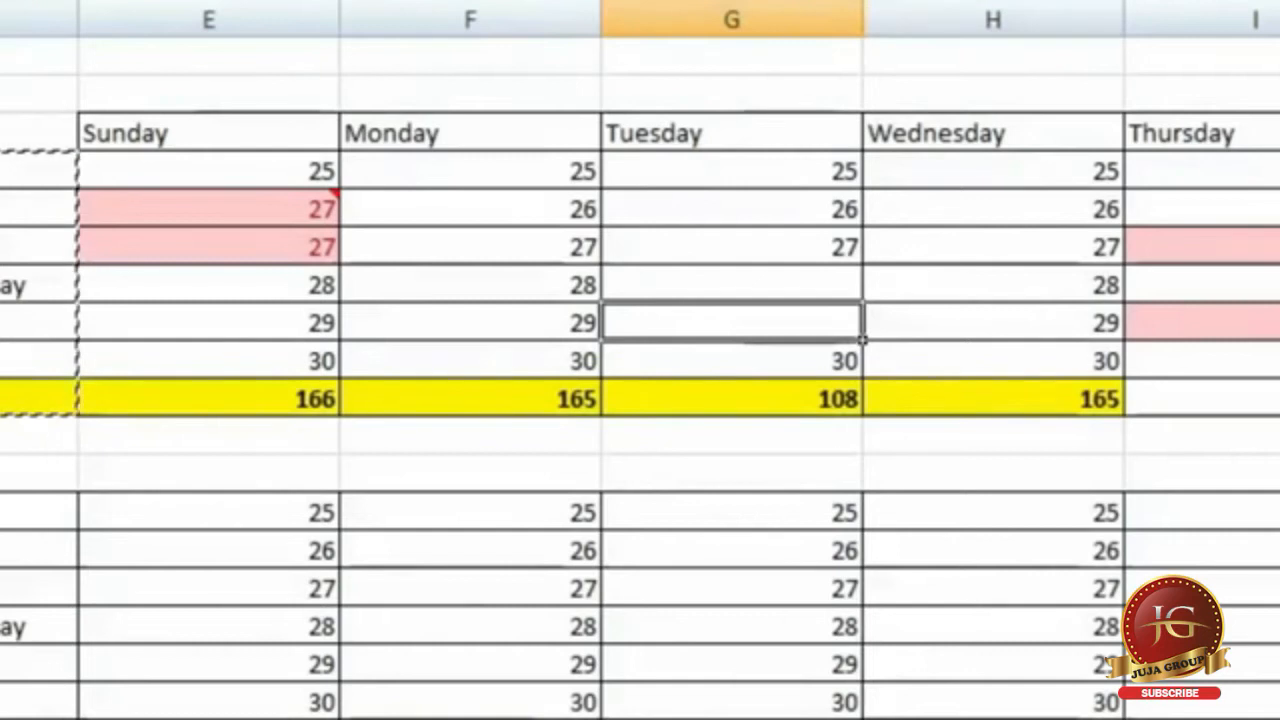
{"action": "left_click_drag", "start_coordinate": [1260, 18], "coordinate": [447, 18]}
{"action": "left_click_drag", "start_coordinate": [365, 8], "coordinate": [160, 45]}
{"action": "left_click", "coordinate": [670, 368]}
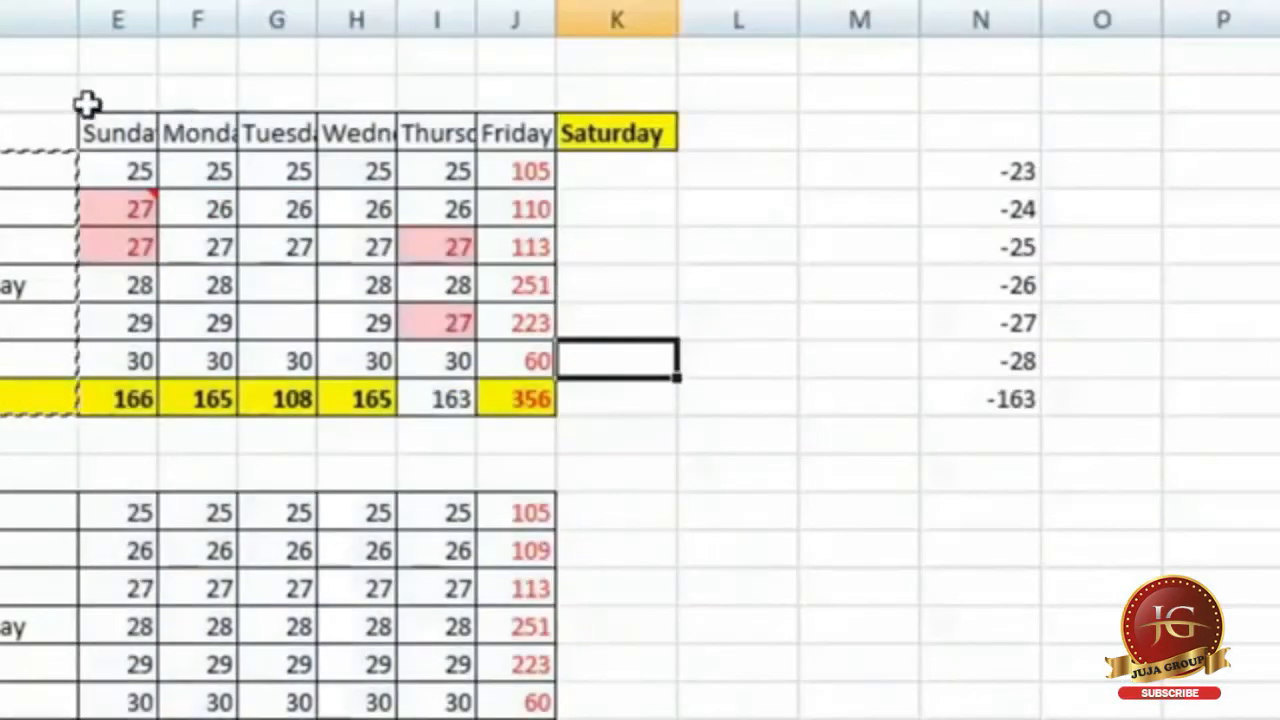
Copy the lower table D13:J19 on Sheet1 and paste it at A1 on Sheet3.
{"action": "left_click_drag", "start_coordinate": [516, 513], "coordinate": [476, 650]}
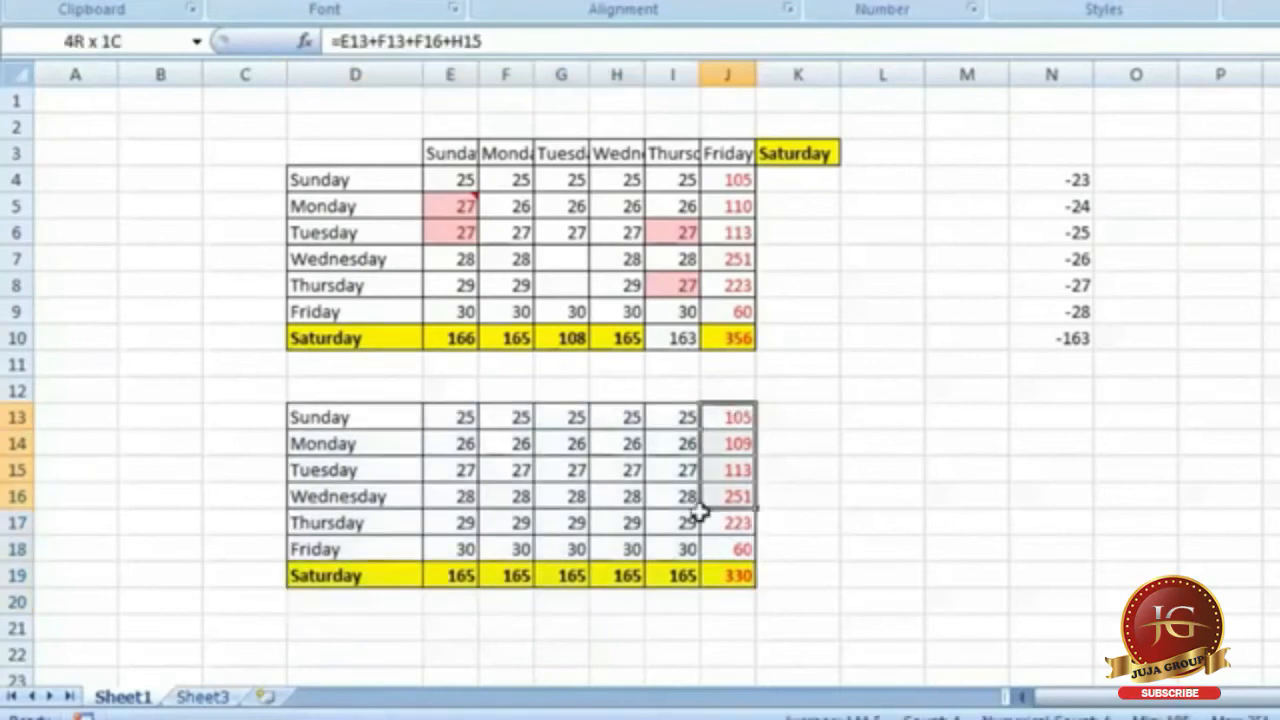
{"action": "left_click_drag", "start_coordinate": [699, 512], "coordinate": [337, 582]}
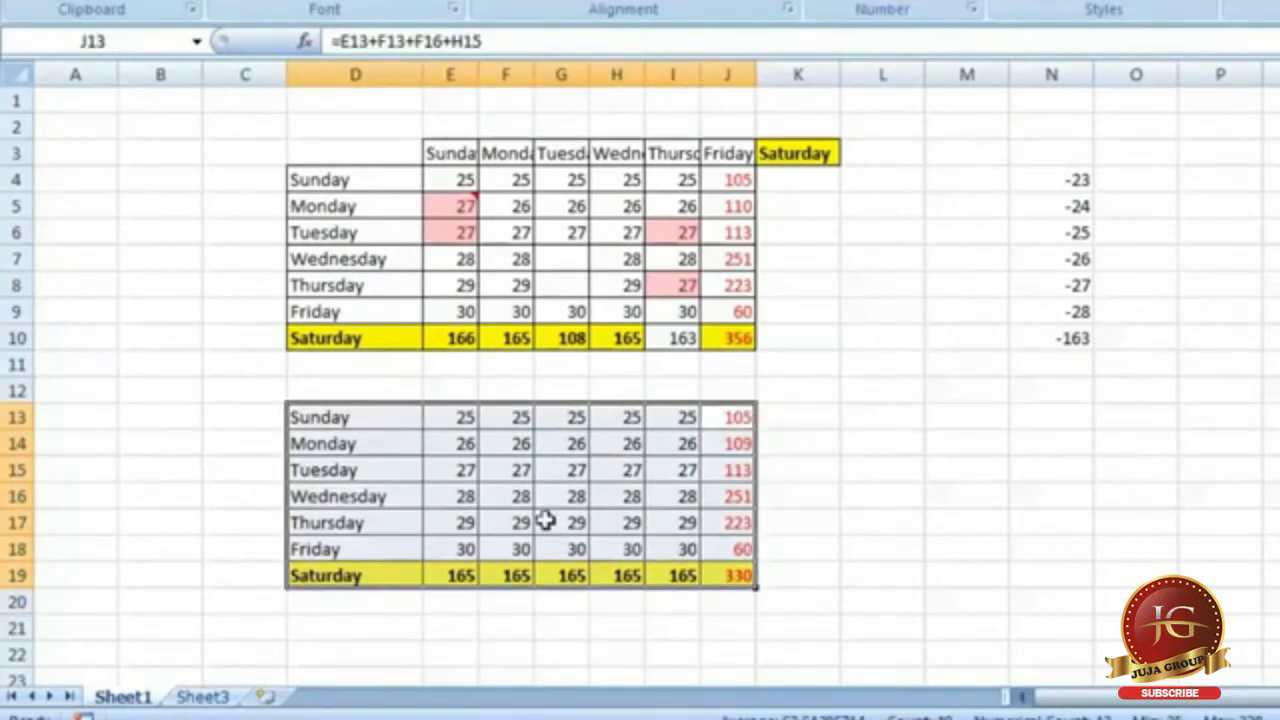
{"action": "right_click", "coordinate": [374, 442]}
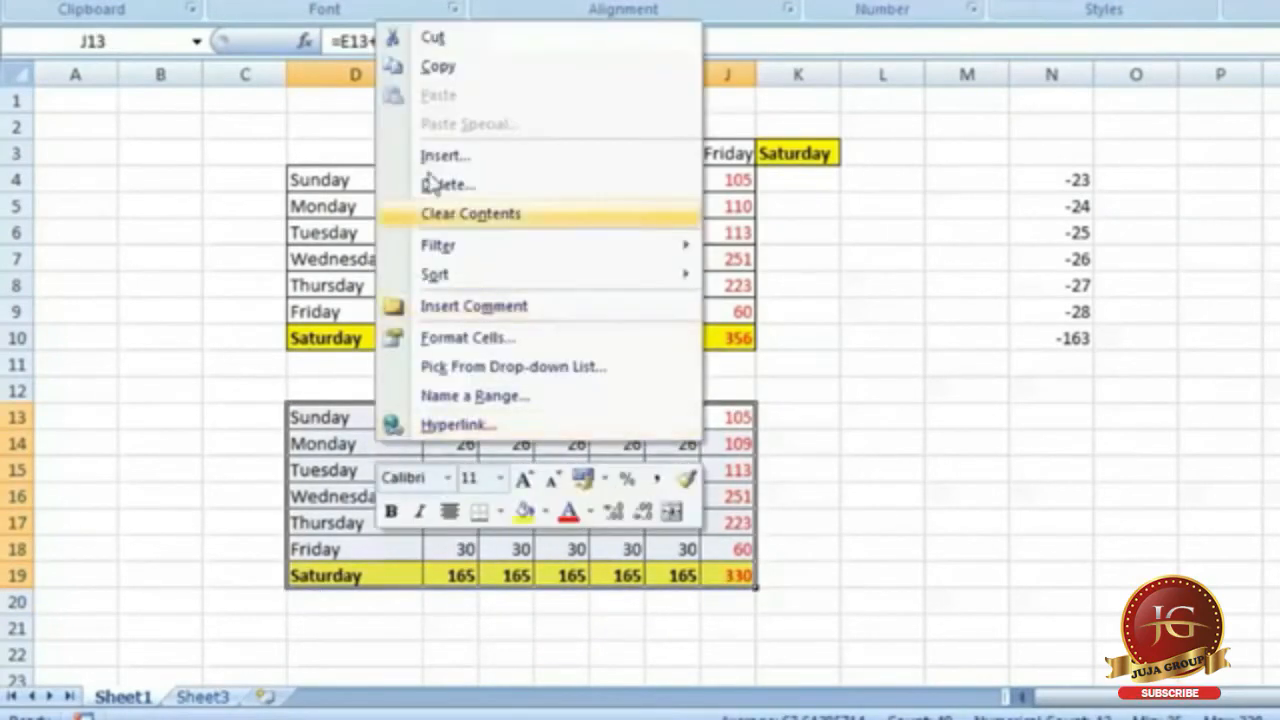
{"action": "left_click", "coordinate": [440, 67]}
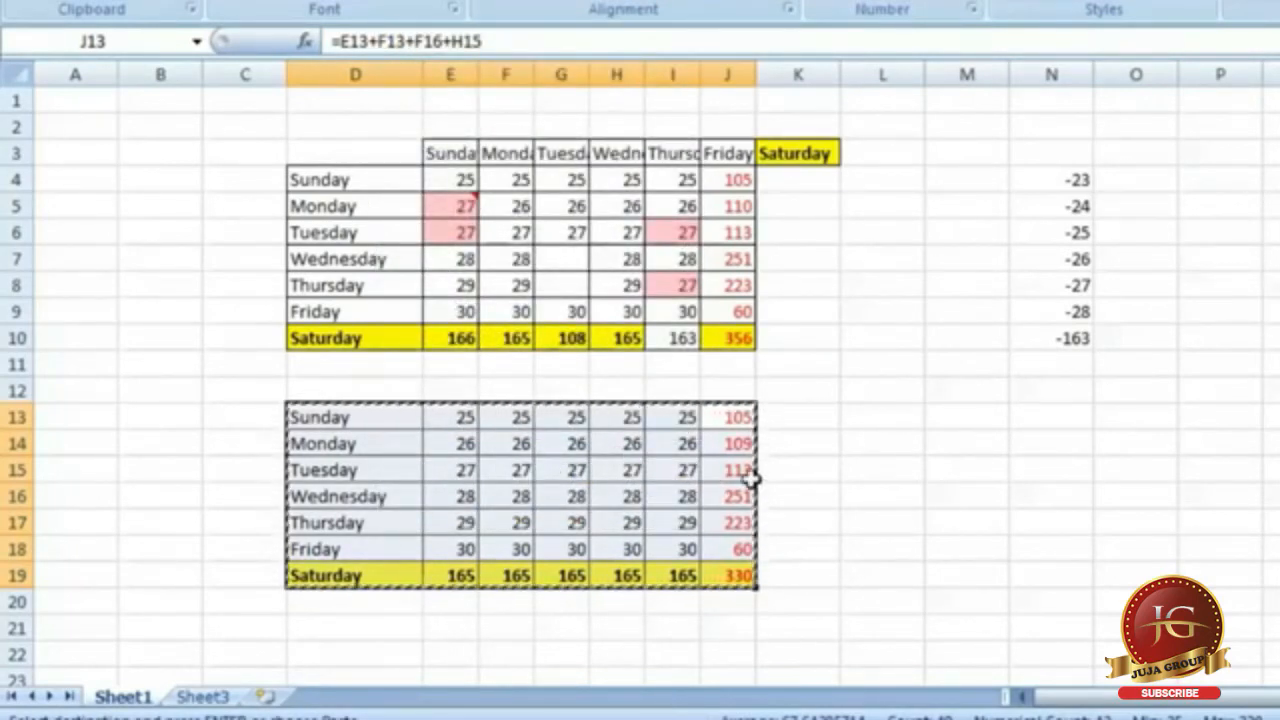
{"action": "left_click", "coordinate": [215, 696]}
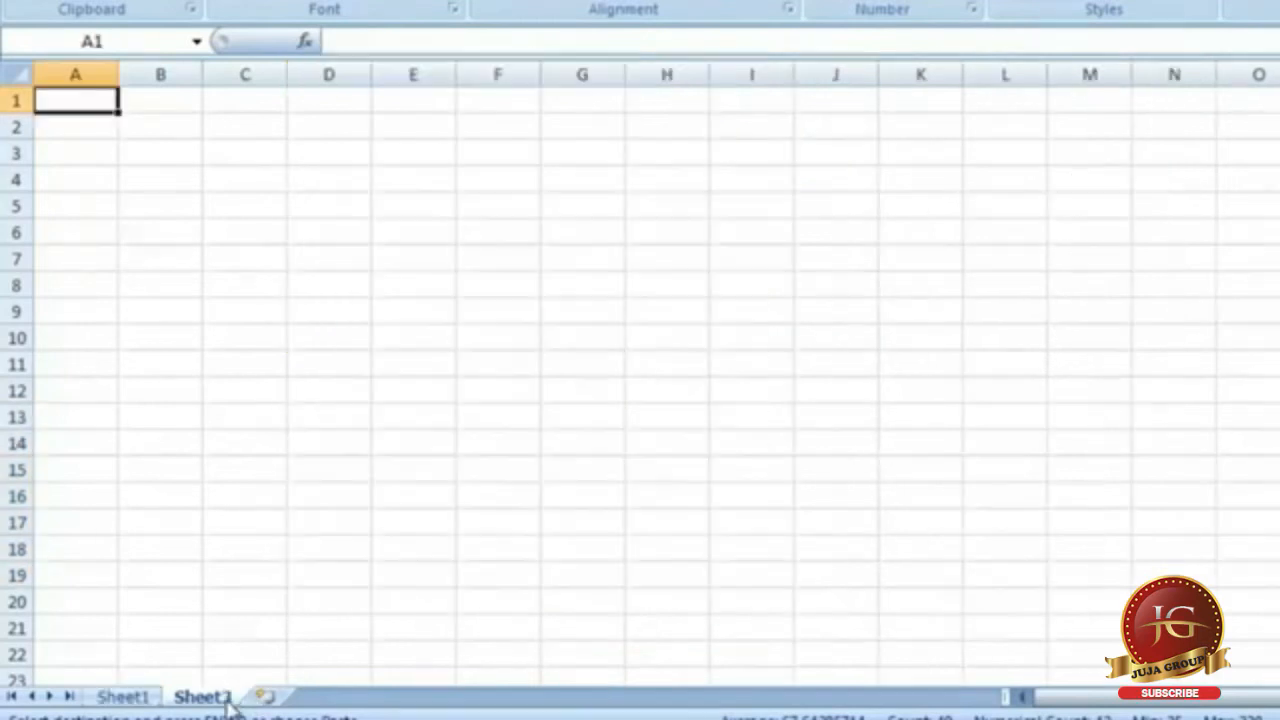
{"action": "right_click", "coordinate": [85, 102]}
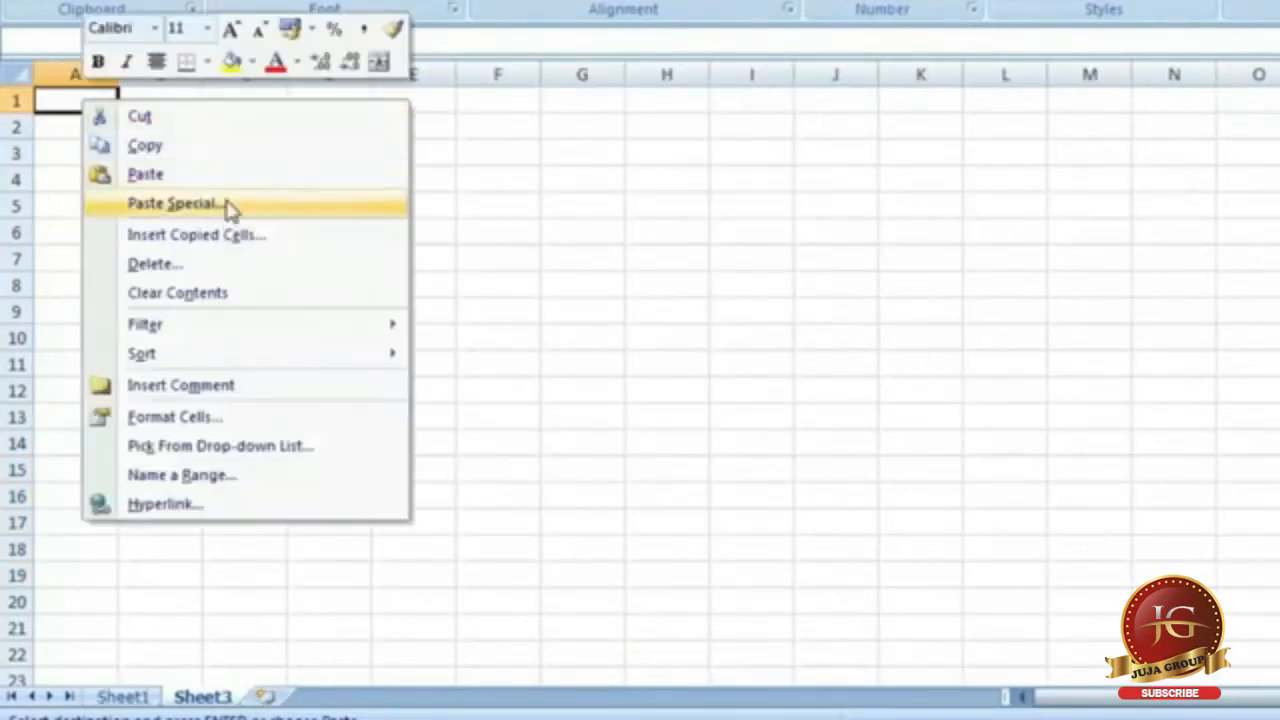
{"action": "left_click", "coordinate": [191, 178]}
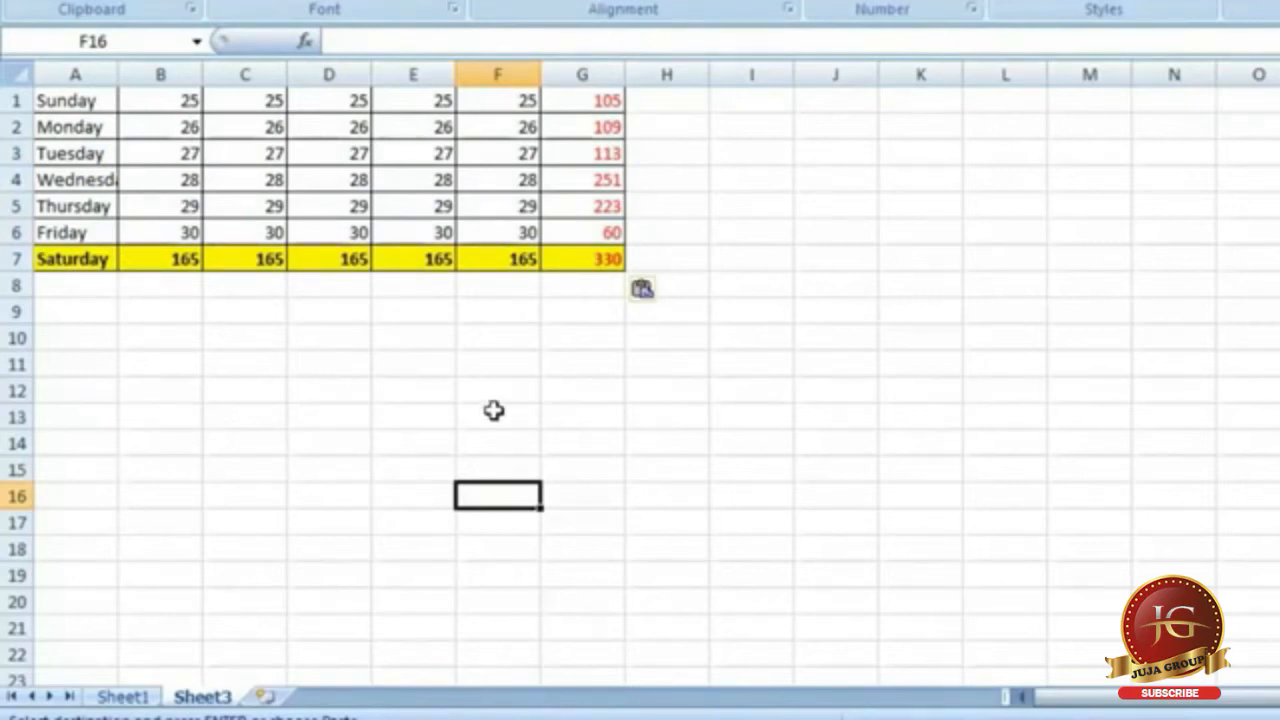
Narrow columns B to G on Sheet3, and undo both the resizing and the table paste.
{"action": "left_click_drag", "start_coordinate": [578, 74], "coordinate": [166, 74]}
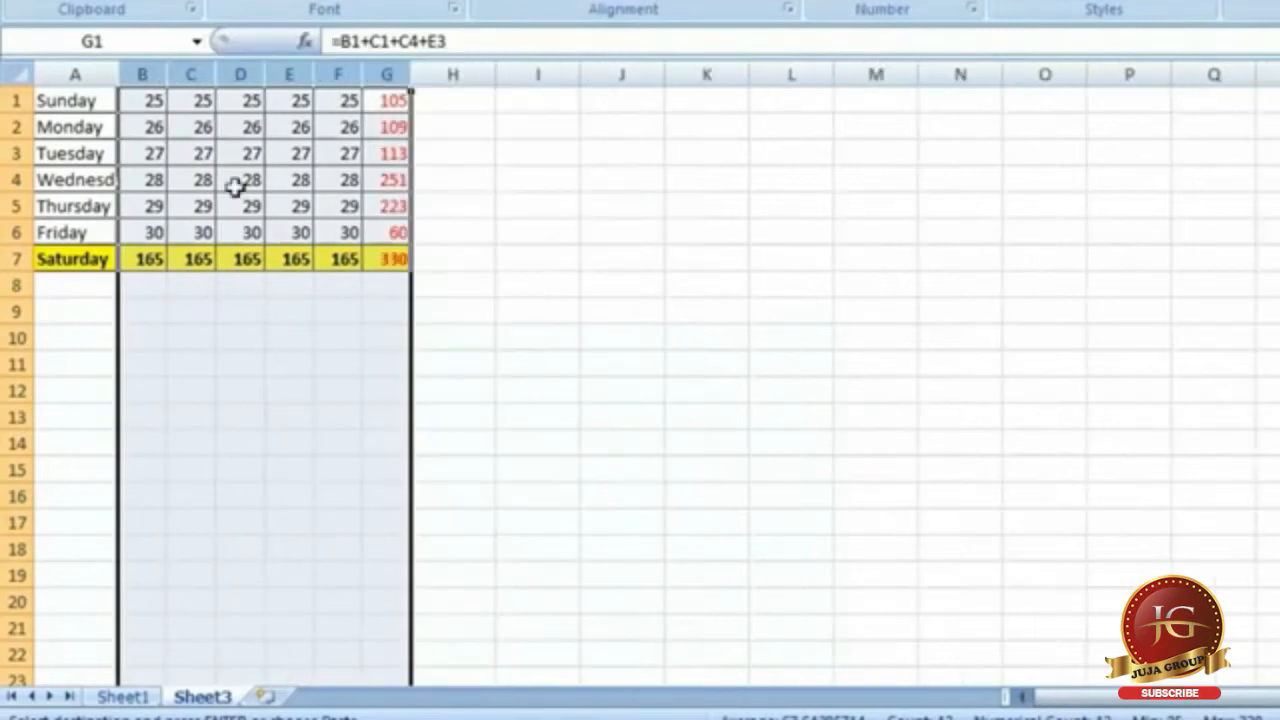
{"action": "key", "text": "ctrl+z"}
{"action": "key", "text": "ctrl+z"}
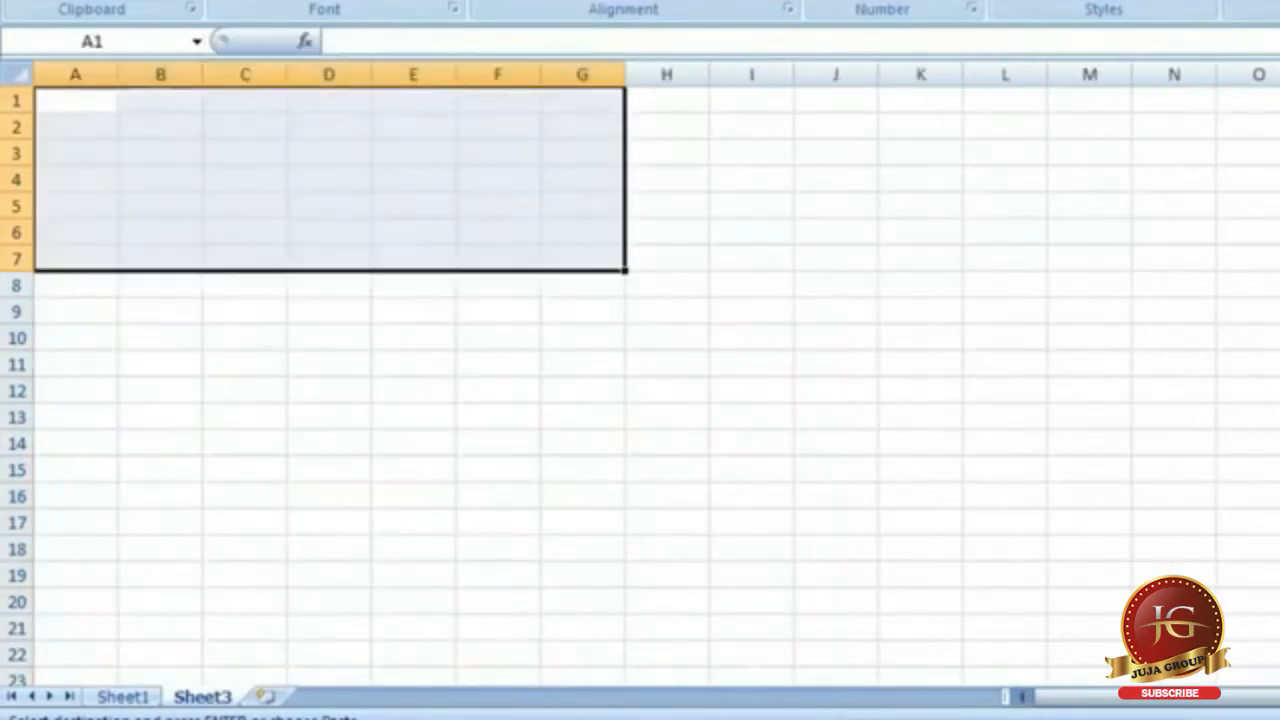
Copy D13:J19 from Sheet1 again with a regular copy and paste it into Sheet3 from cell A1.
{"action": "left_click", "coordinate": [373, 556]}
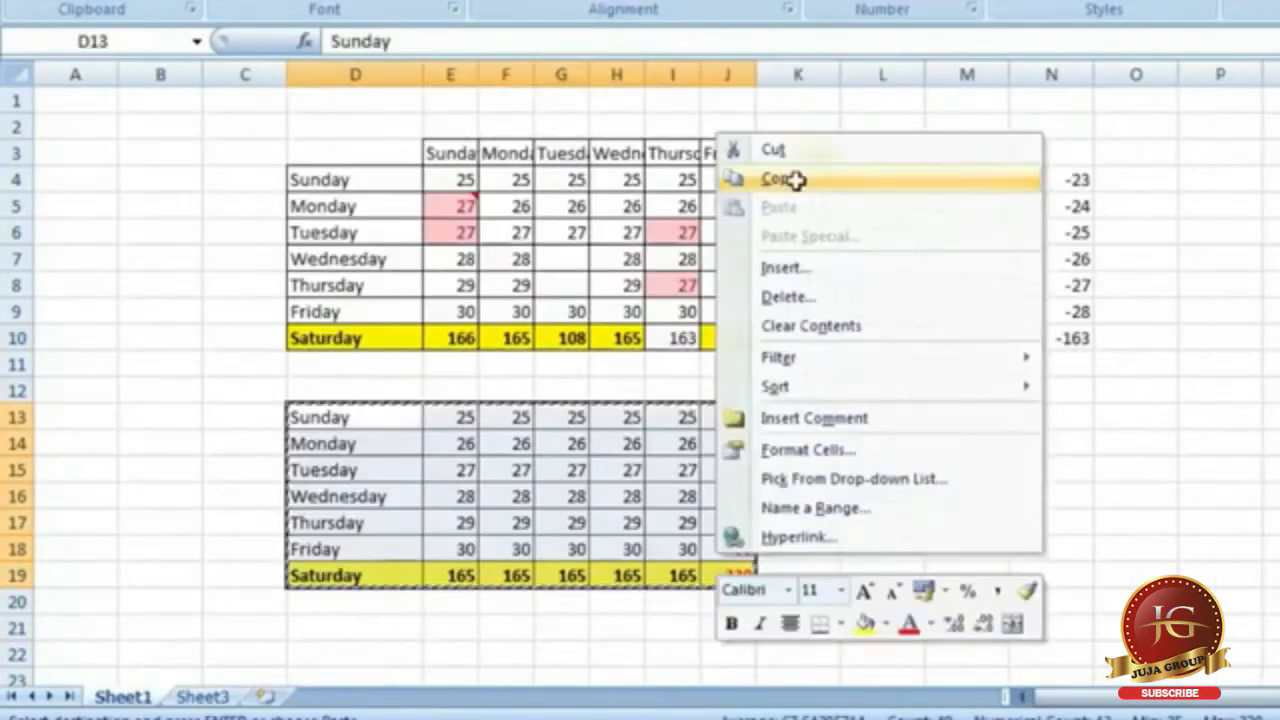
{"action": "left_click", "coordinate": [800, 177]}
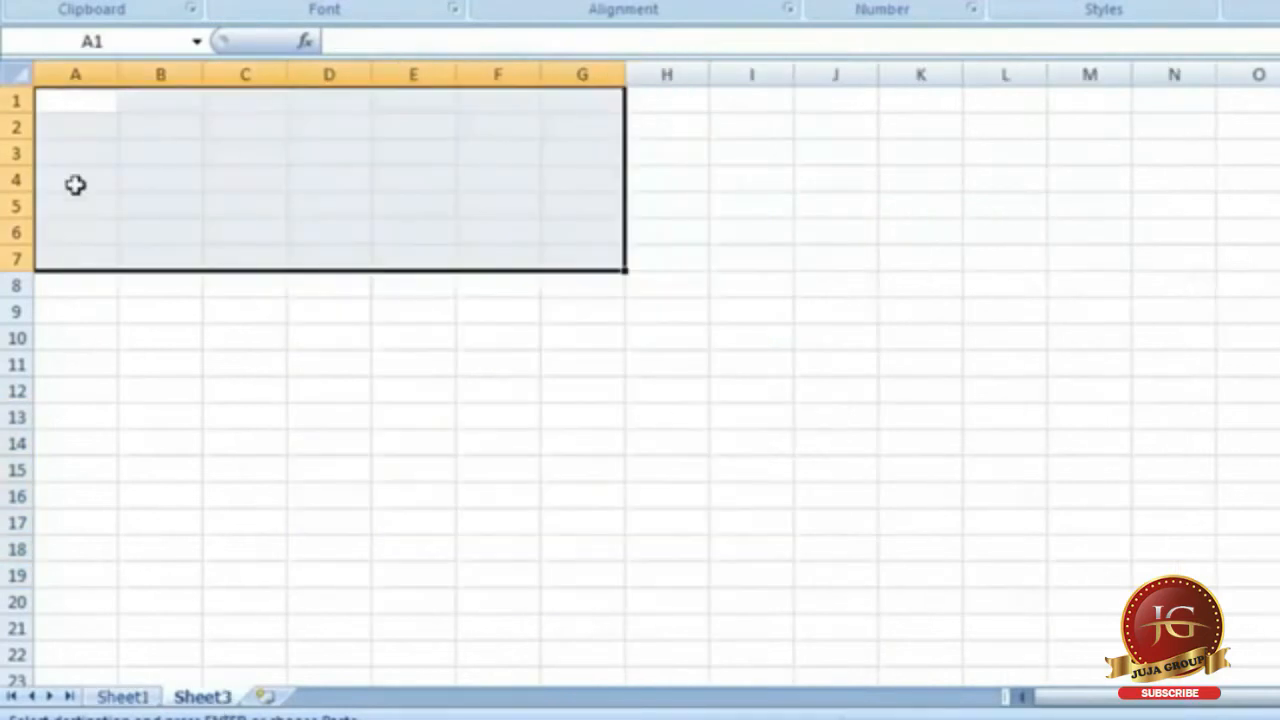
{"action": "right_click", "coordinate": [88, 100]}
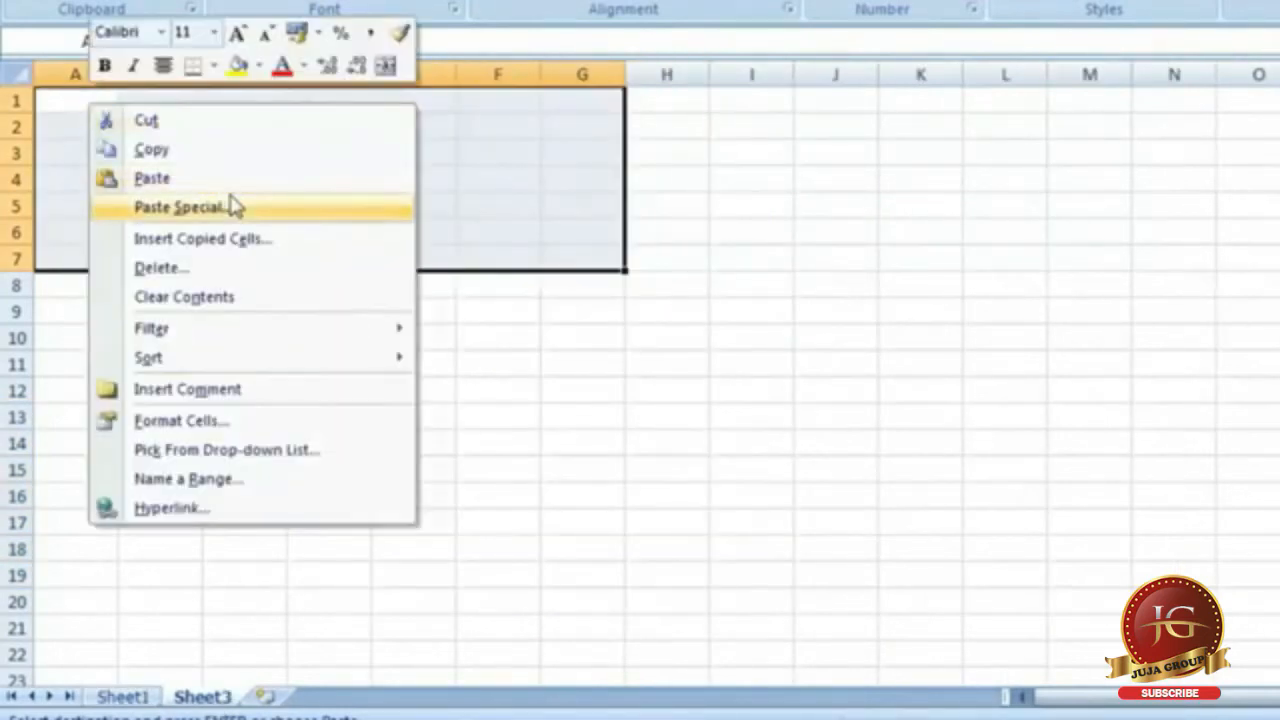
{"action": "left_click", "coordinate": [272, 180]}
{"action": "left_click", "coordinate": [545, 395]}
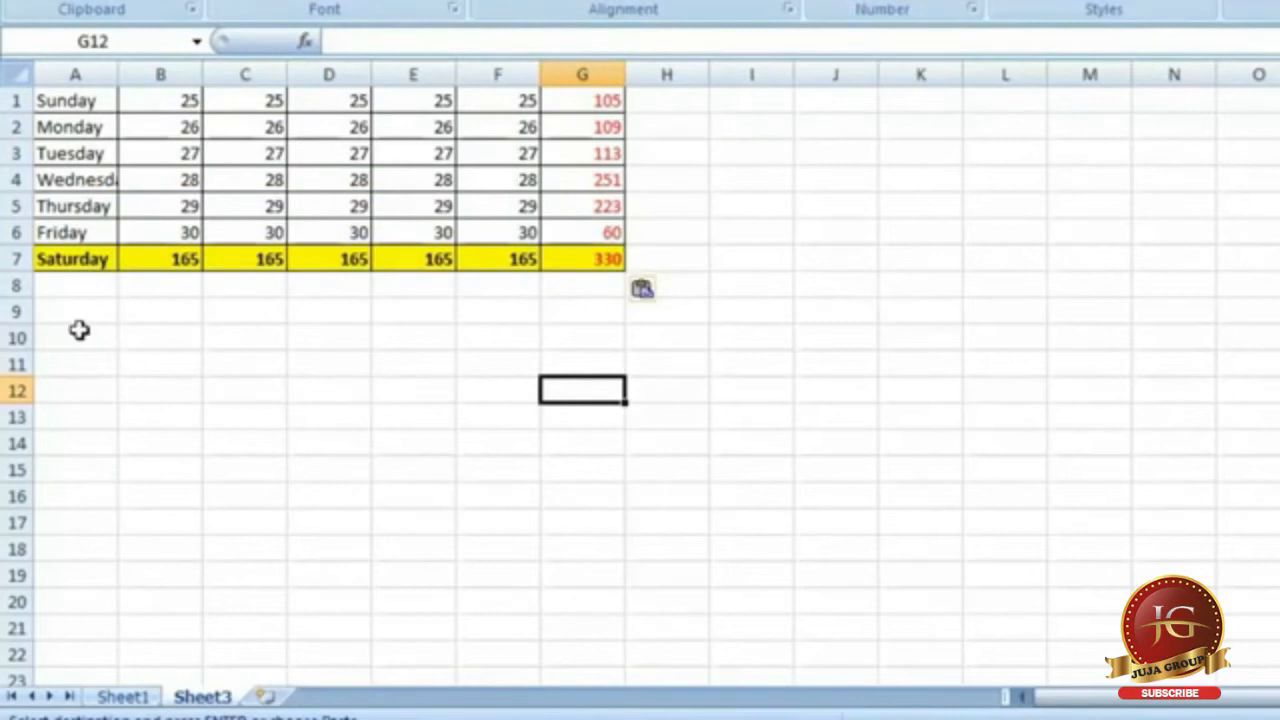
Copy Sheet1's lower table again and apply its column widths to the table at A1 on Sheet3 with Paste Special's Column widths option.
{"action": "left_click", "coordinate": [124, 697]}
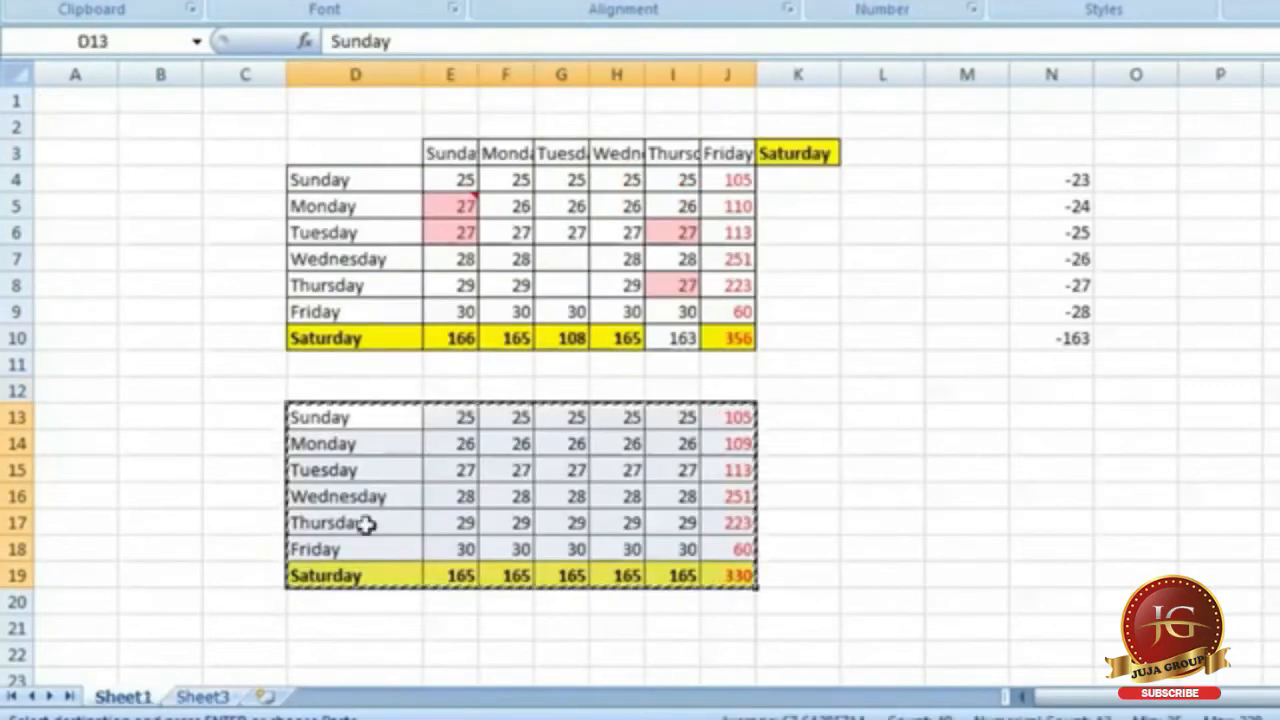
{"action": "right_click", "coordinate": [392, 476]}
{"action": "left_click", "coordinate": [489, 104]}
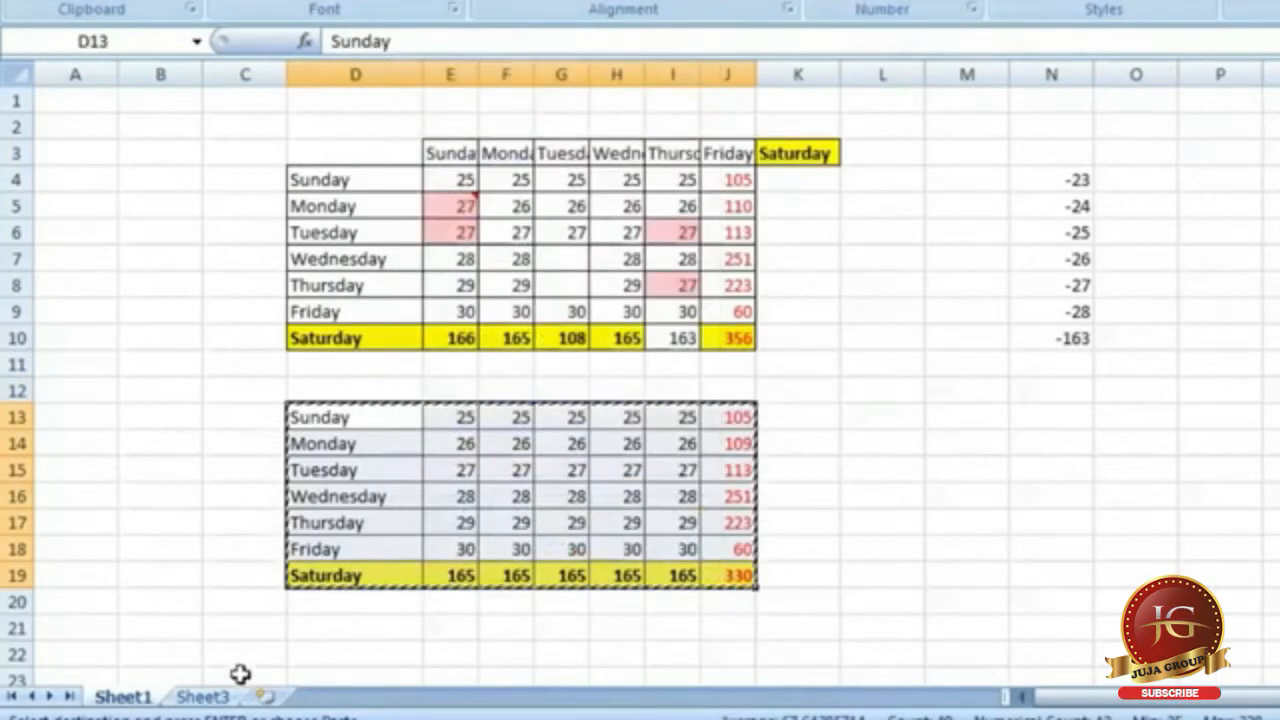
{"action": "left_click", "coordinate": [202, 697]}
{"action": "right_click", "coordinate": [100, 104]}
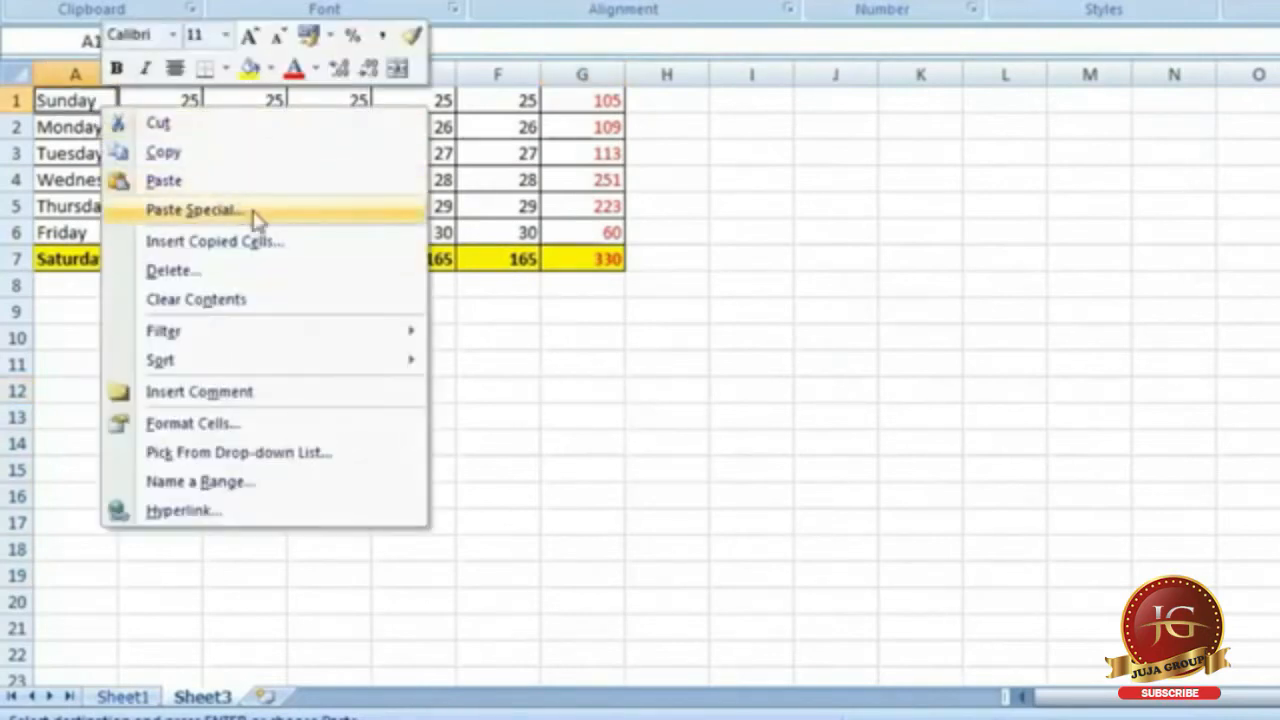
{"action": "left_click", "coordinate": [251, 217]}
{"action": "left_click_drag", "start_coordinate": [300, 18], "coordinate": [1063, 57]}
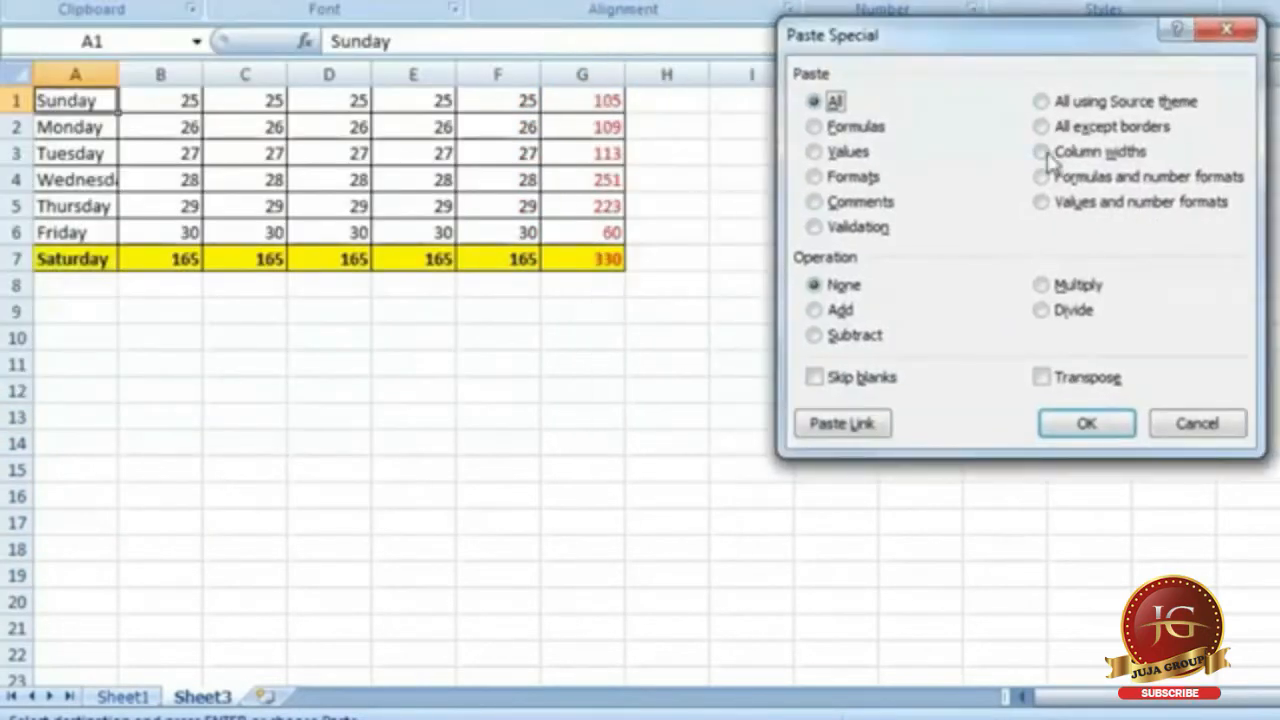
{"action": "left_click", "coordinate": [651, 243]}
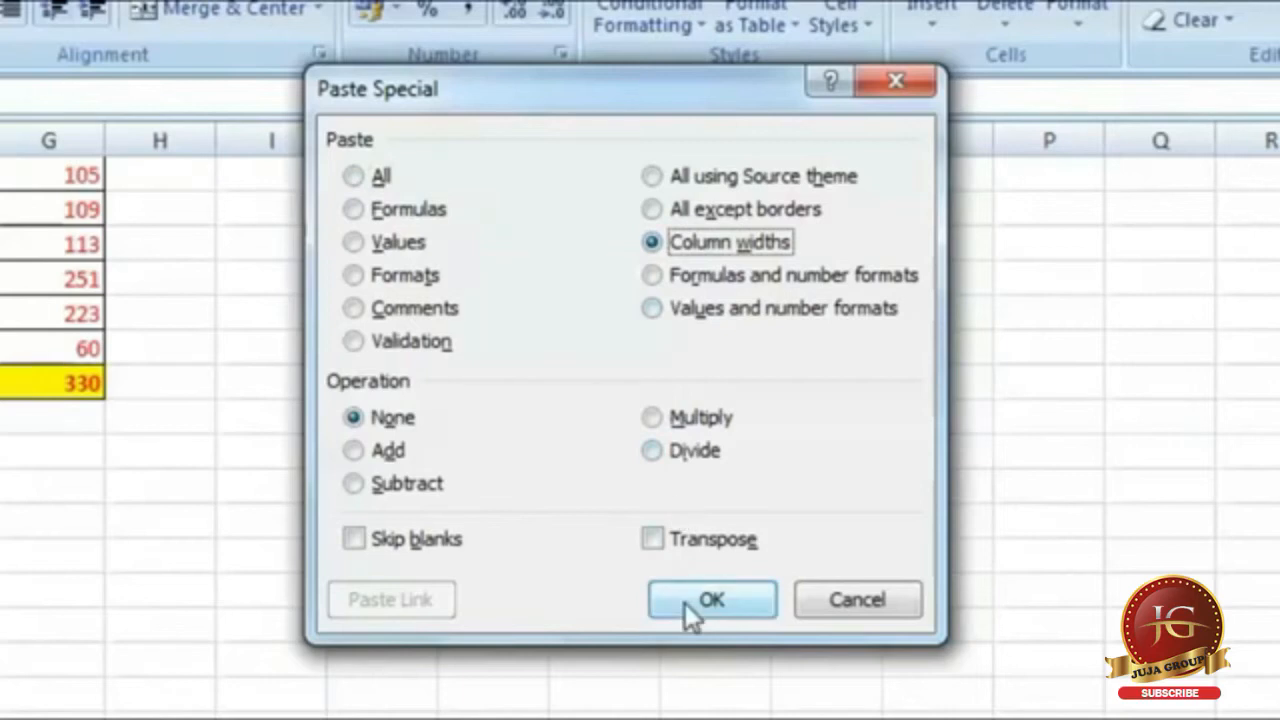
{"action": "left_click", "coordinate": [688, 603]}
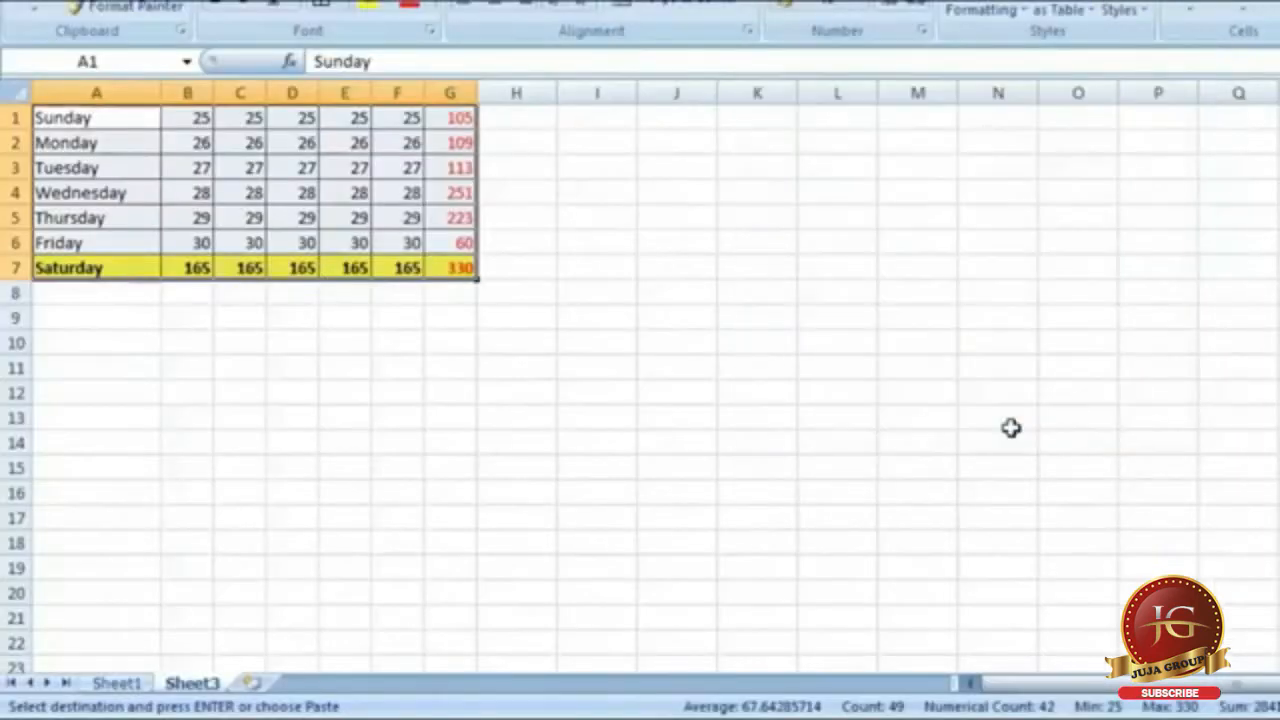
{"action": "left_click", "coordinate": [1011, 428]}
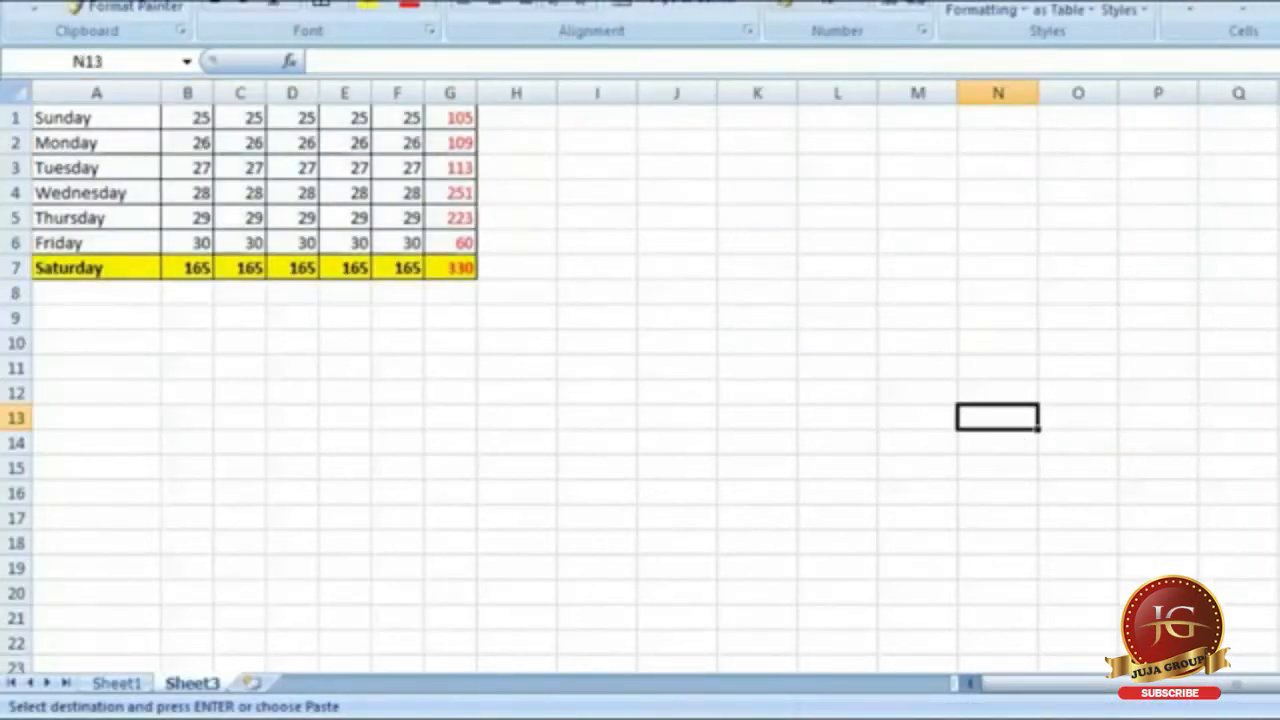
{"action": "left_click", "coordinate": [118, 686]}
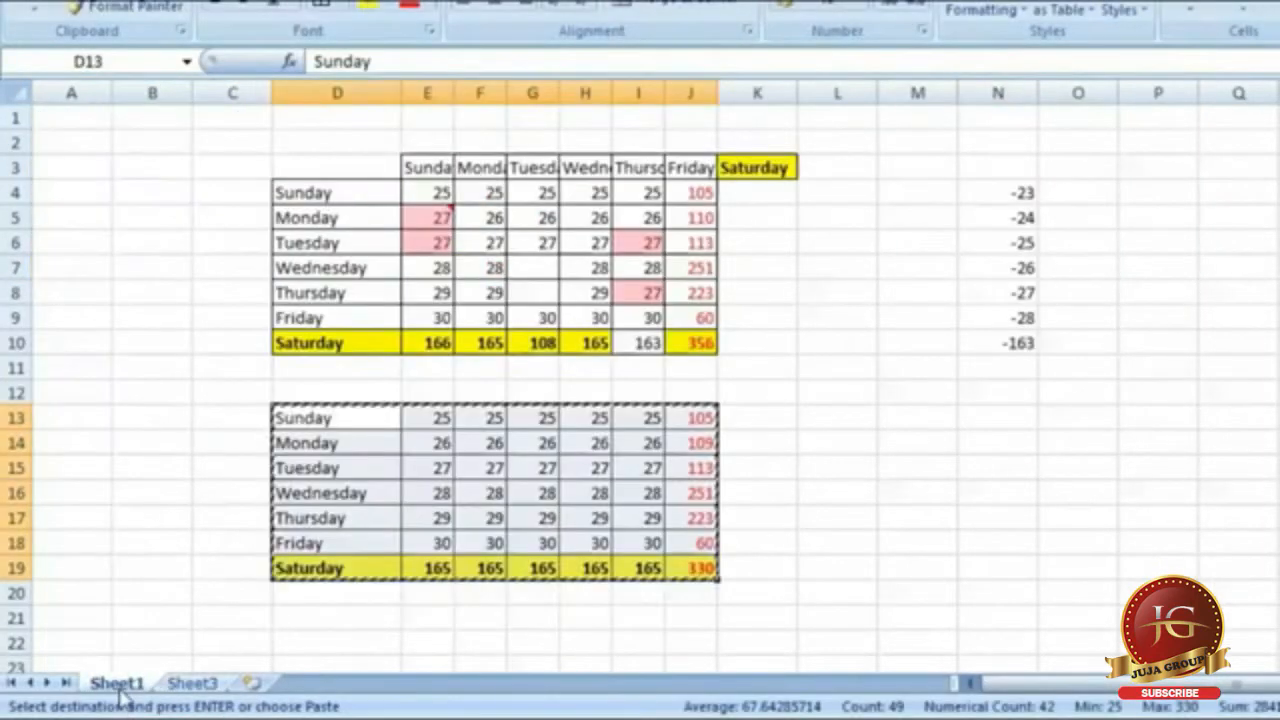
{"action": "left_click", "coordinate": [192, 684]}
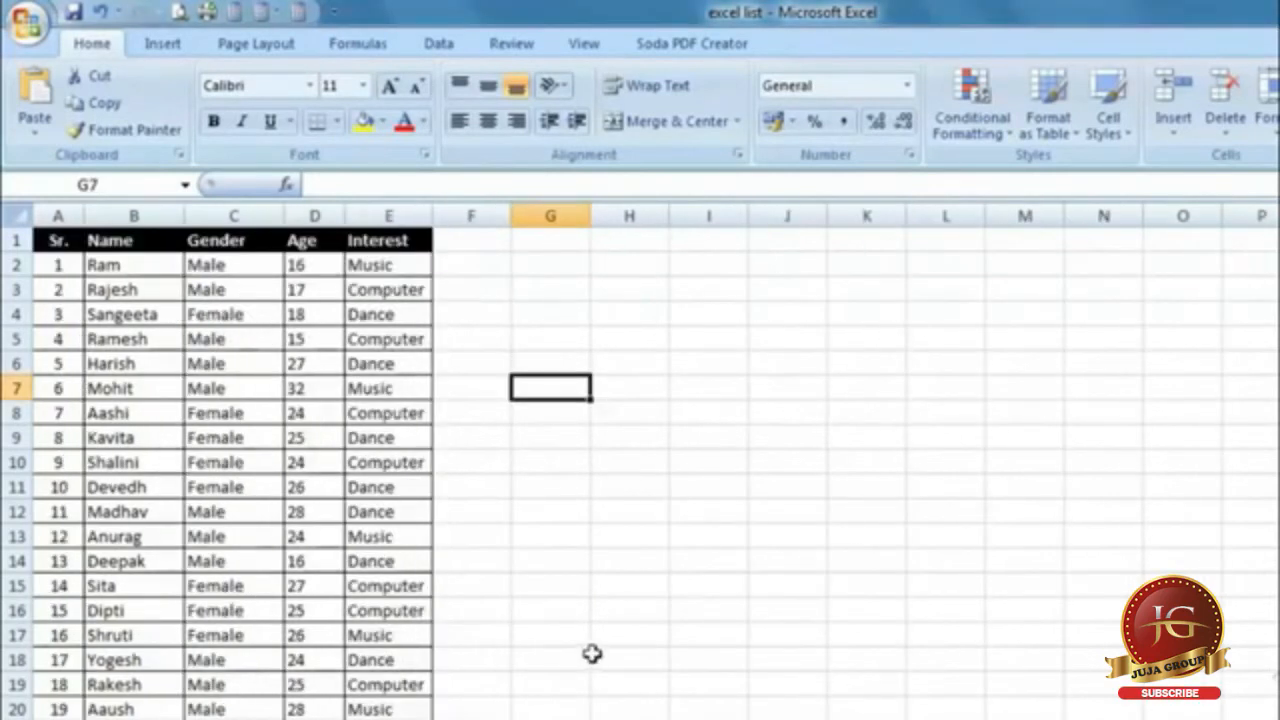
Look over the sheet with the name, gender, age and interest list, check its print preview, and inspect the page-break lines.
{"action": "left_click", "coordinate": [592, 653]}
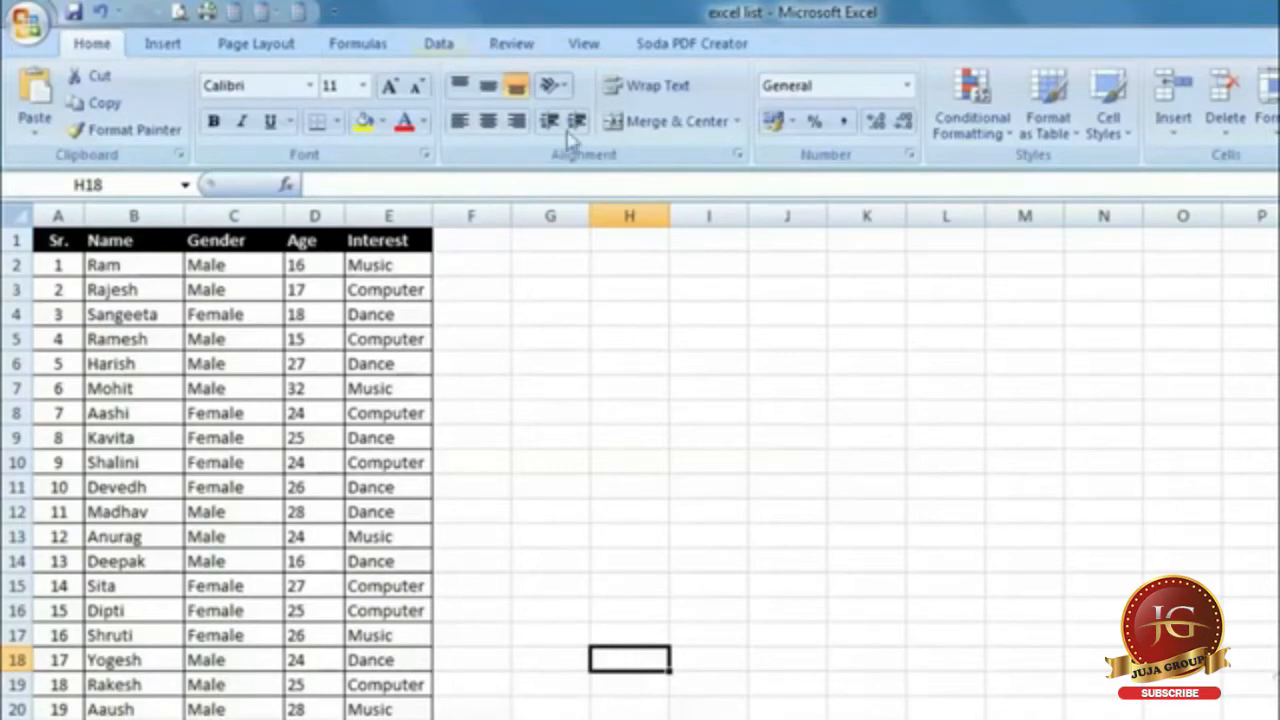
{"action": "scroll", "coordinate": [663, 703], "scroll_direction": "right", "scroll_amount": 2}
{"action": "scroll", "coordinate": [663, 703], "scroll_direction": "left", "scroll_amount": 2}
{"action": "scroll", "coordinate": [577, 574], "scroll_direction": "down", "scroll_amount": 13}
{"action": "scroll", "coordinate": [579, 585], "scroll_direction": "up", "scroll_amount": 13}
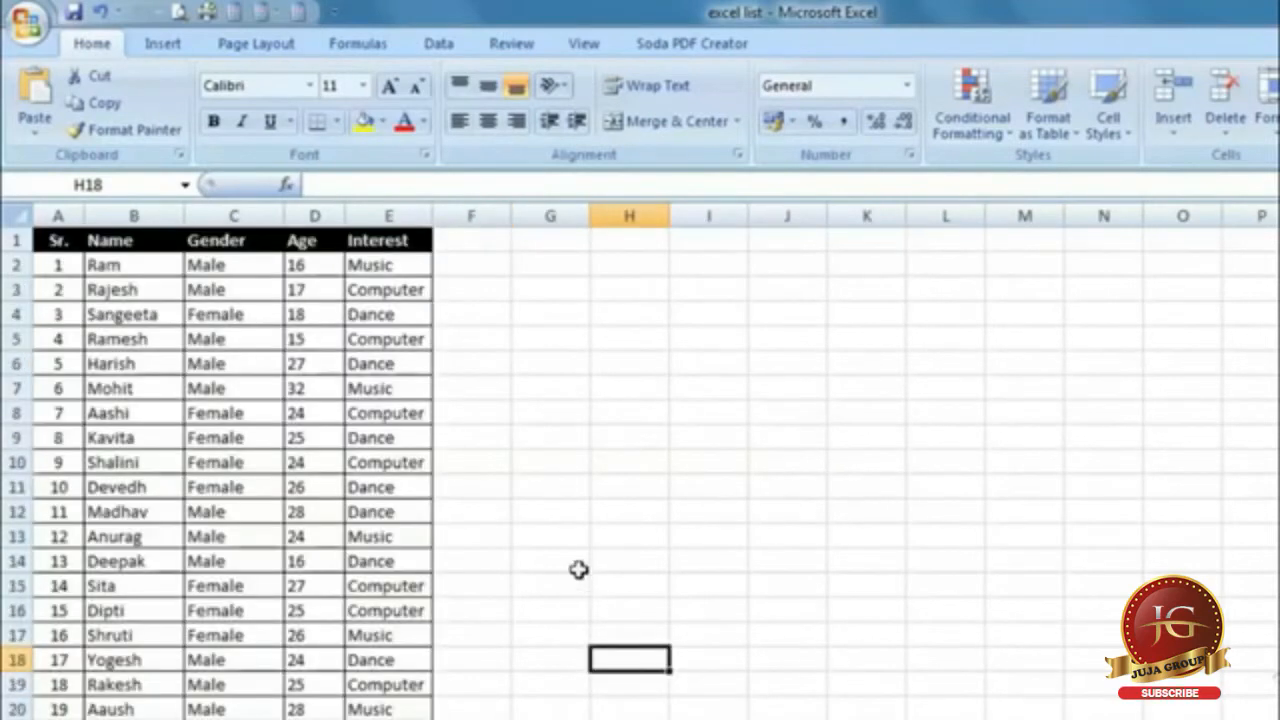
{"action": "left_click", "coordinate": [178, 12]}
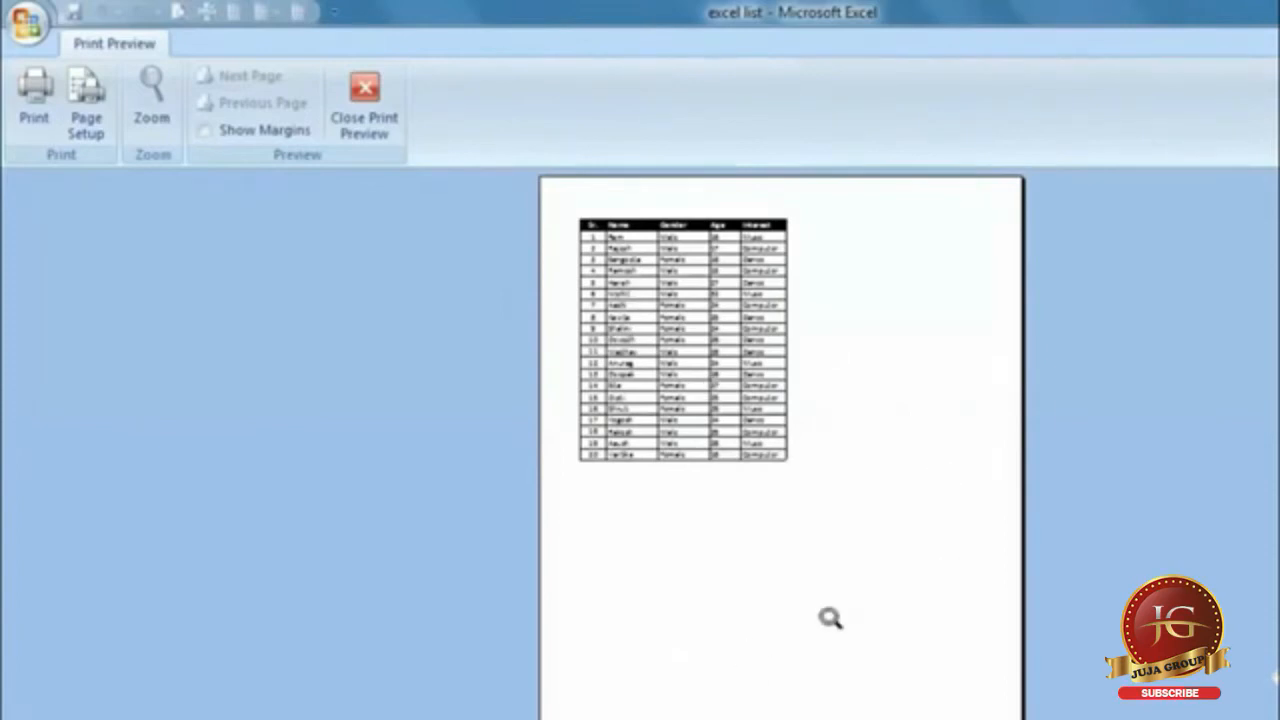
{"action": "left_click", "coordinate": [364, 105]}
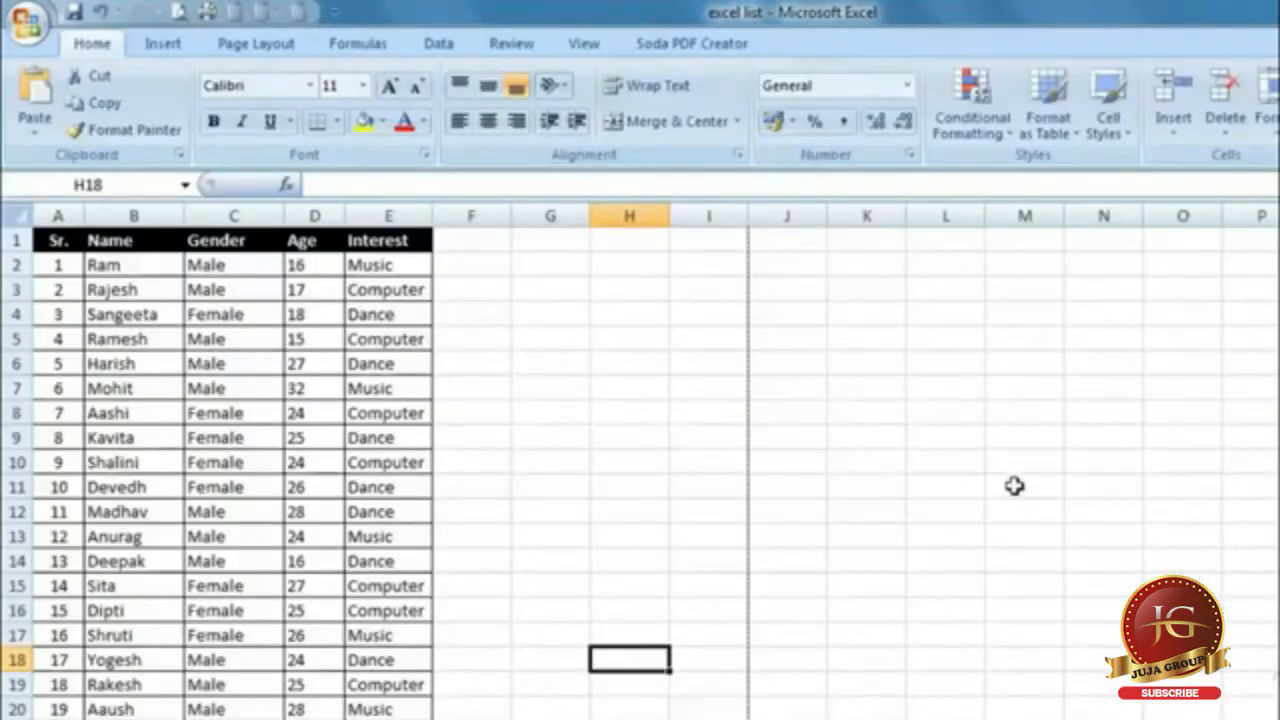
{"action": "scroll", "coordinate": [1014, 486], "scroll_direction": "down", "scroll_amount": 19}
{"action": "scroll", "coordinate": [1022, 538], "scroll_direction": "up", "scroll_amount": 19}
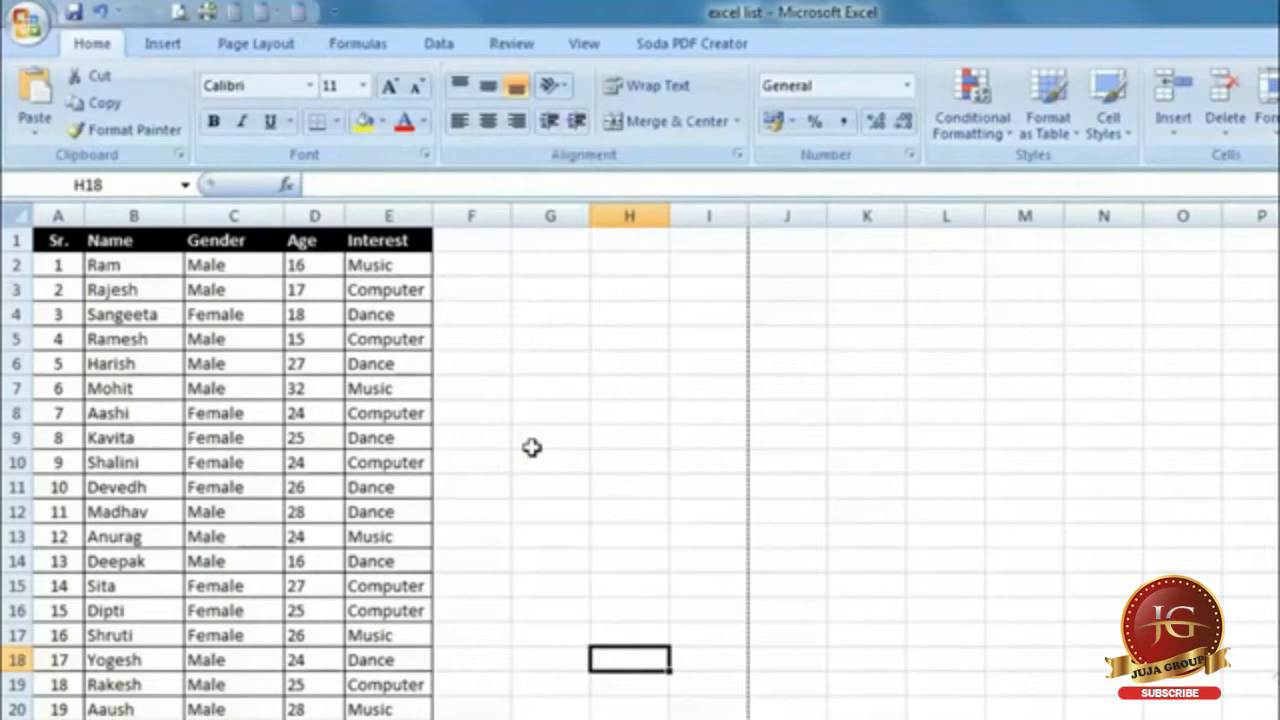
Reopen the list's print preview, return to the worksheet, and view the last rows of the list.
{"action": "key", "text": "ctrl+F2"}
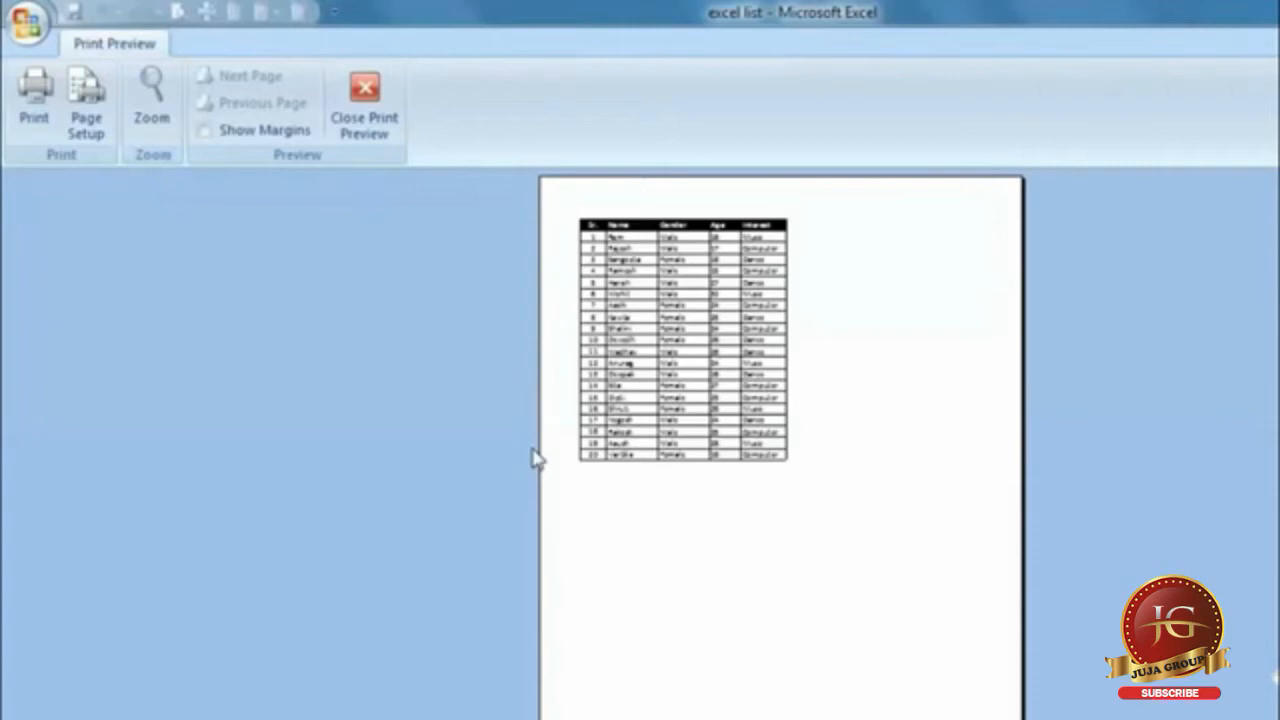
{"action": "left_click", "coordinate": [364, 110]}
{"action": "scroll", "coordinate": [659, 418], "scroll_direction": "down", "scroll_amount": 5}
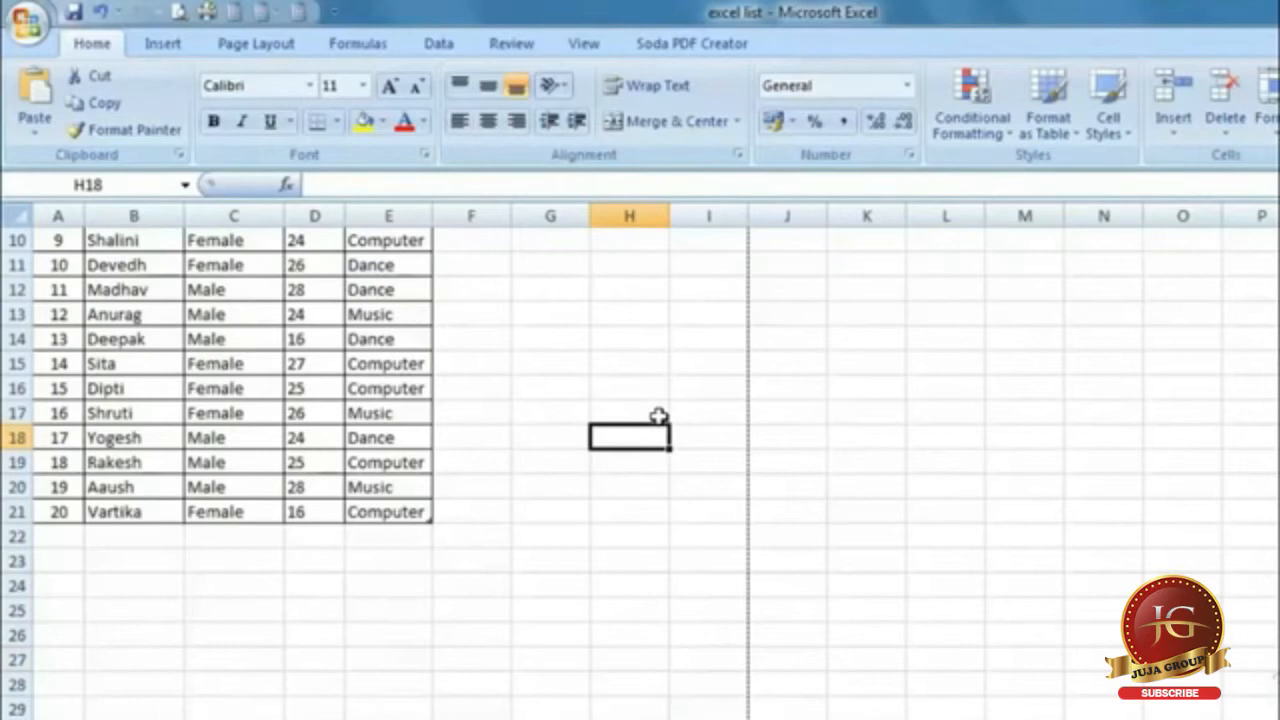
Examine where the page-break lines fall around the name, gender, age and interest list, across columns and rows.
{"action": "scroll", "coordinate": [660, 420], "scroll_direction": "up", "scroll_amount": 5}
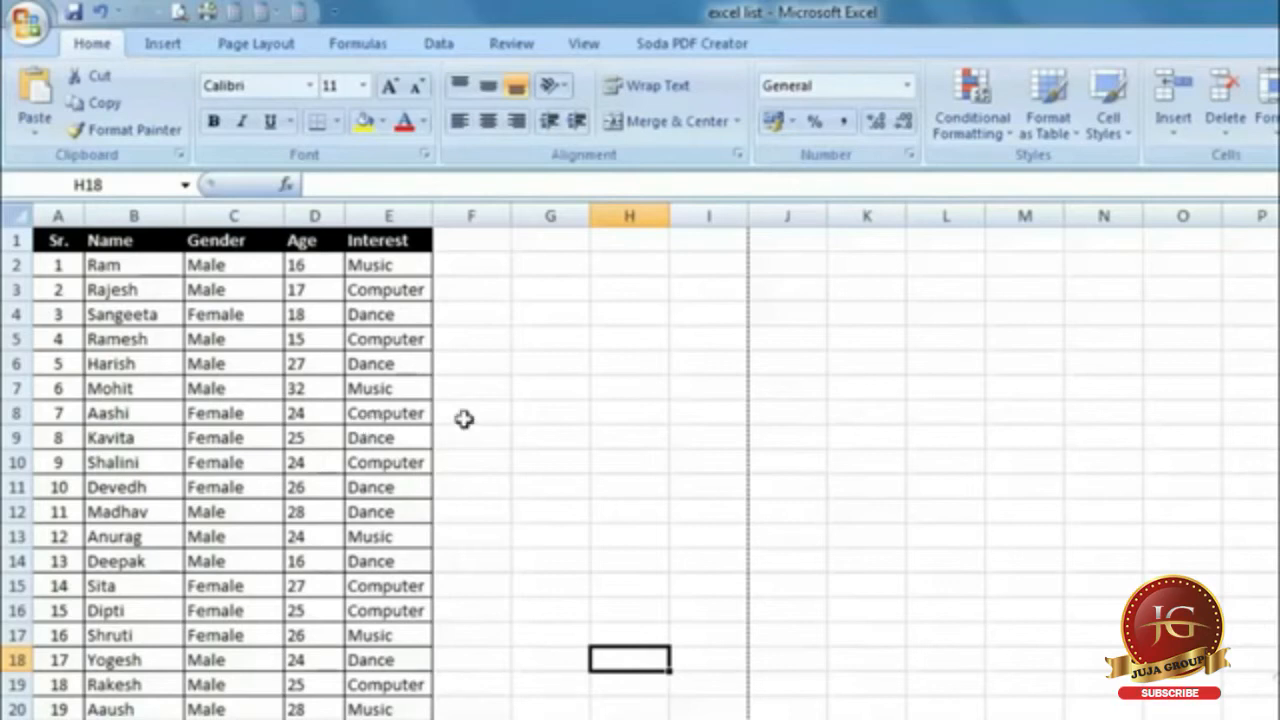
{"action": "scroll", "coordinate": [751, 350], "scroll_direction": "down", "scroll_amount": 3}
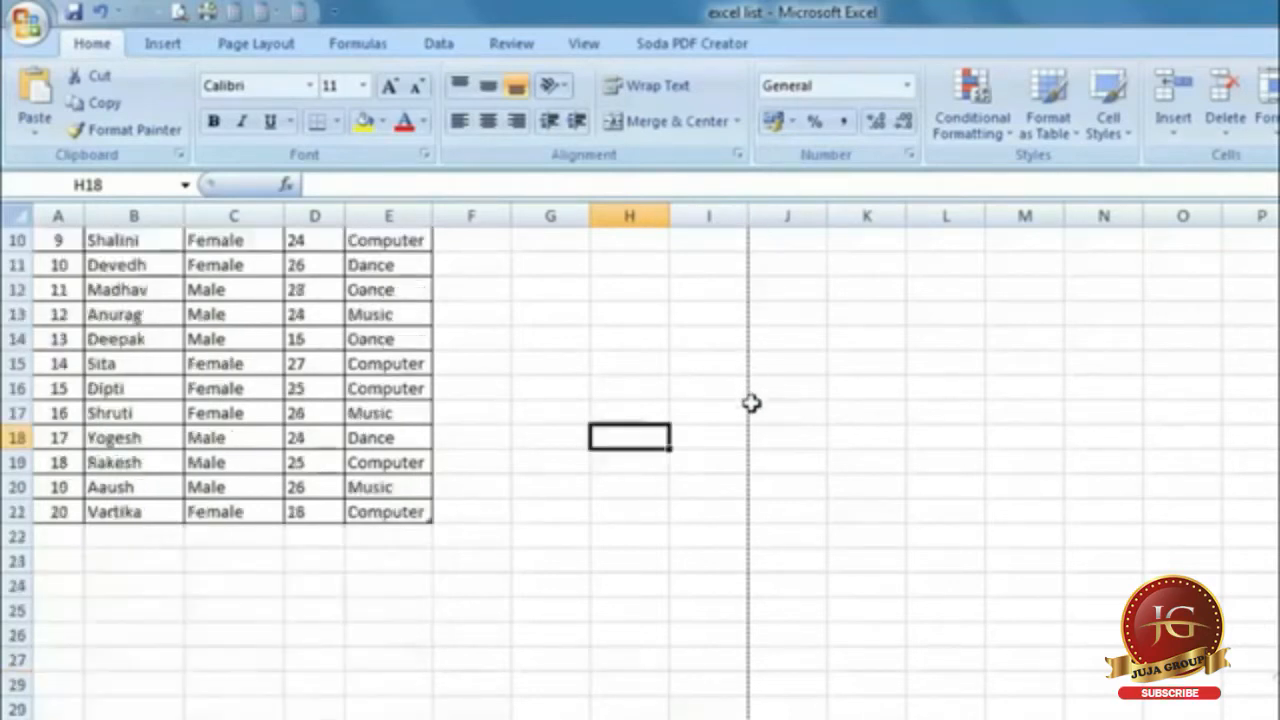
{"action": "scroll", "coordinate": [749, 440], "scroll_direction": "down", "scroll_amount": 3}
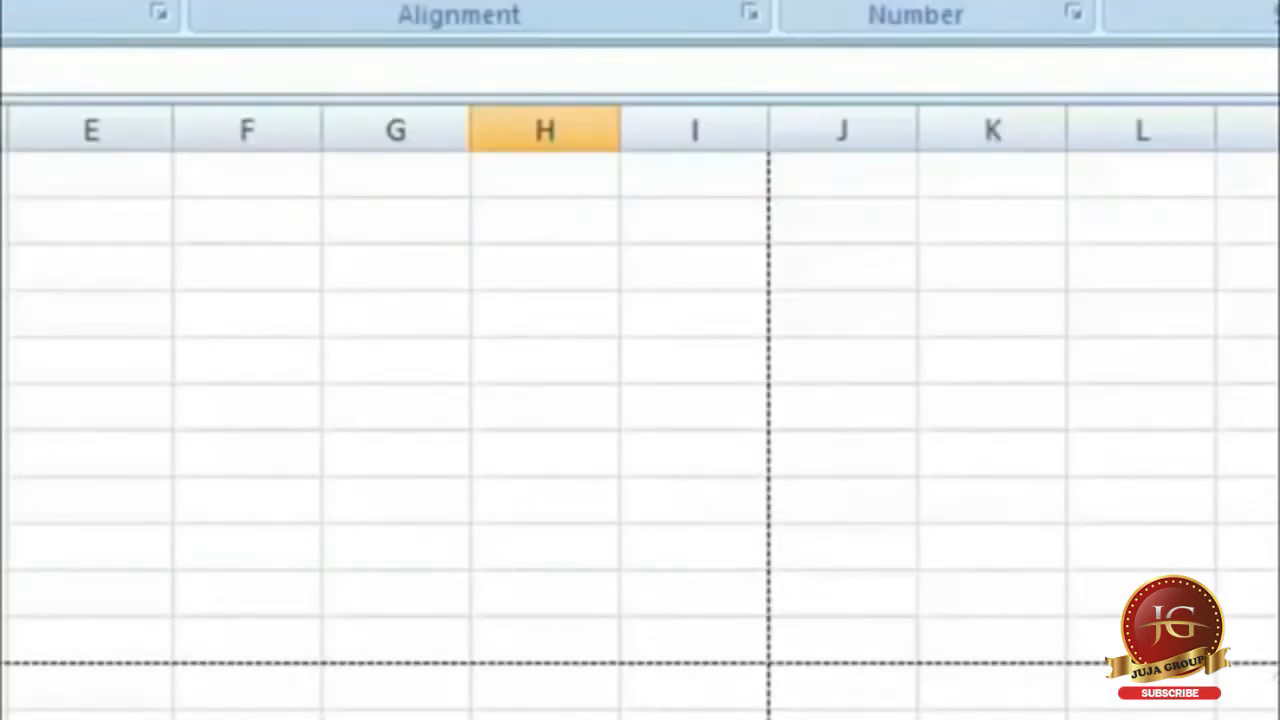
{"action": "scroll", "coordinate": [640, 410], "scroll_direction": "right", "scroll_amount": 2}
{"action": "scroll", "coordinate": [640, 430], "scroll_direction": "up", "scroll_amount": 5}
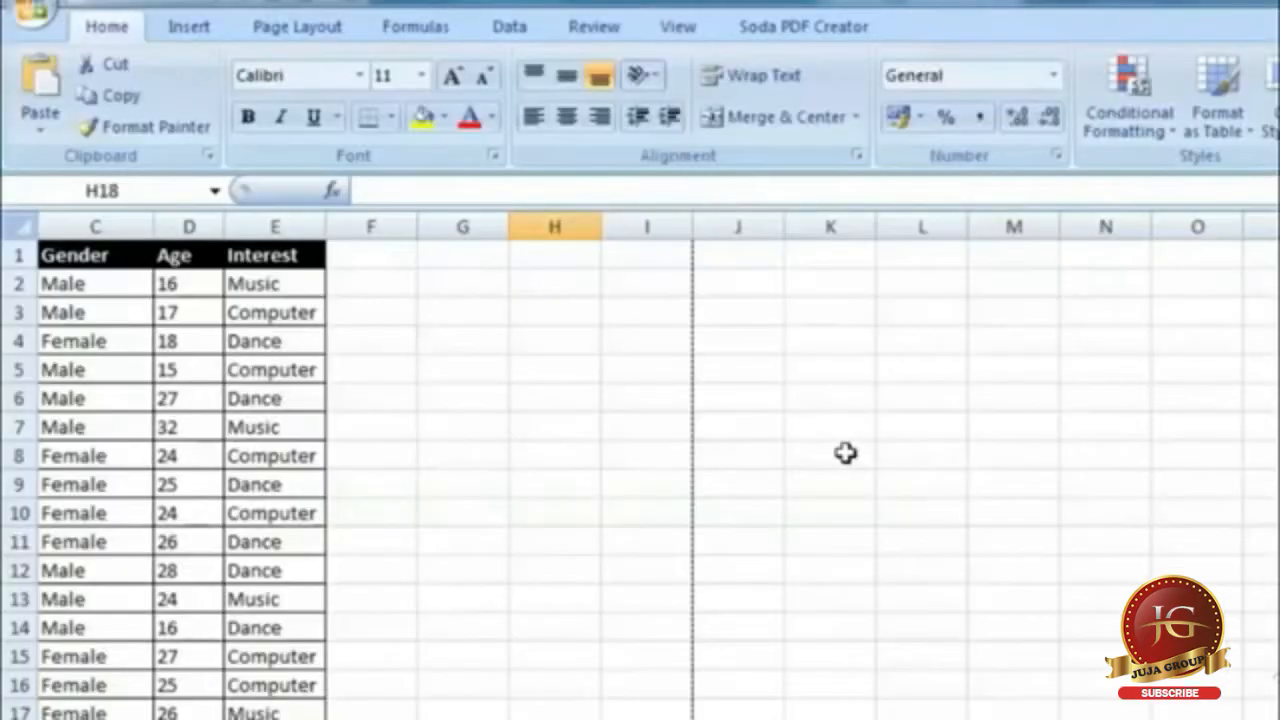
{"action": "scroll", "coordinate": [835, 425], "scroll_direction": "down", "scroll_amount": 7}
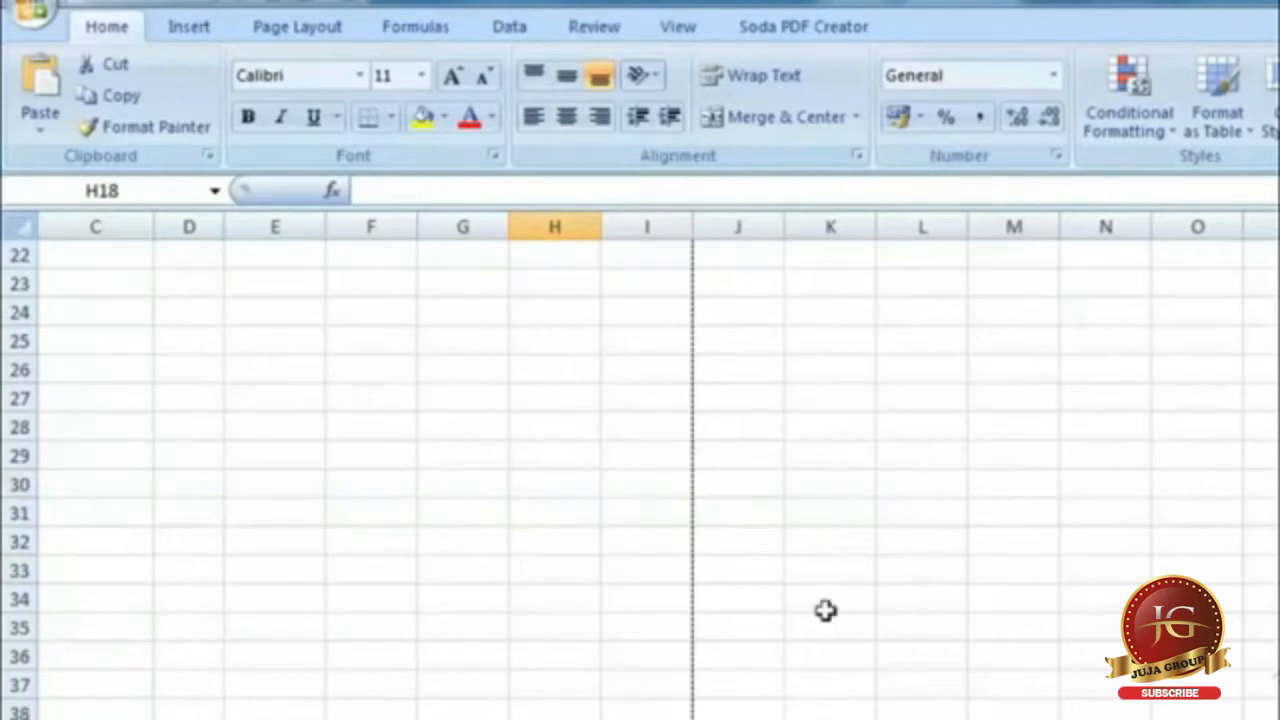
{"action": "scroll", "coordinate": [1010, 505], "scroll_direction": "up", "scroll_amount": 5}
{"action": "scroll", "coordinate": [640, 465], "scroll_direction": "down", "scroll_amount": 5}
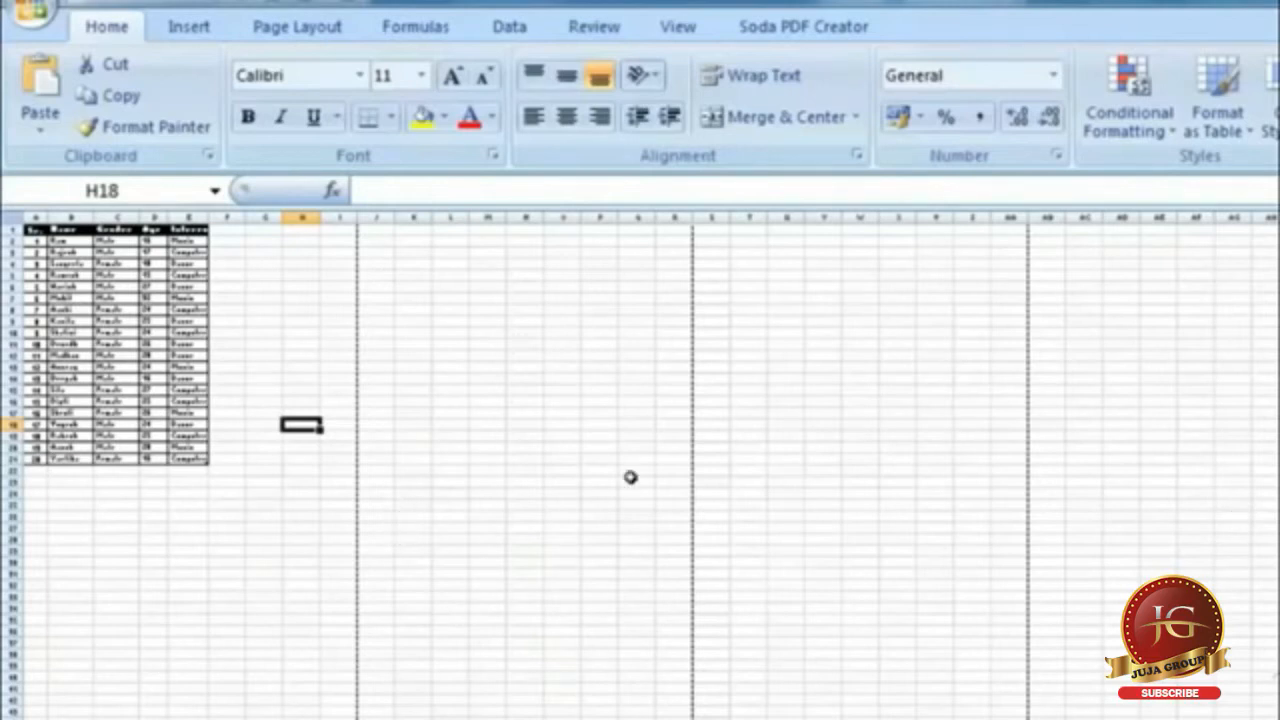
View the list in Page Layout view and in Page Break Preview, and return the sheet to Normal view.
{"action": "left_click", "coordinate": [683, 32]}
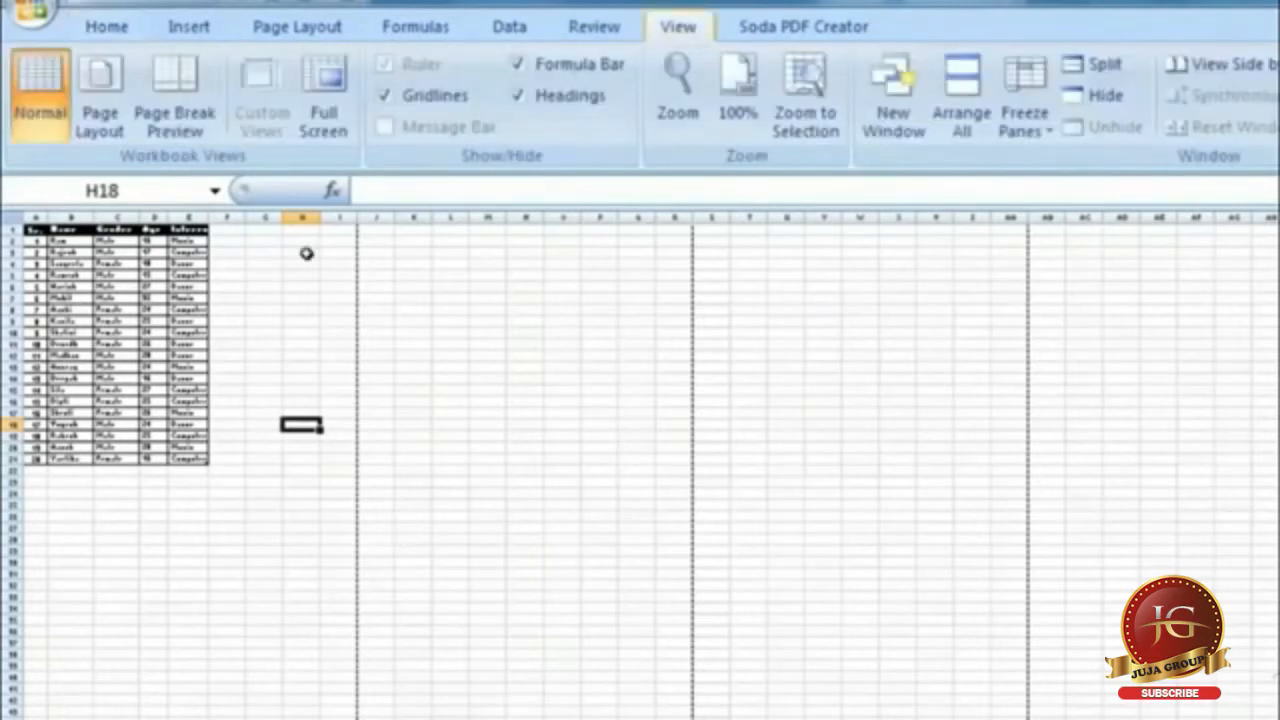
{"action": "left_click", "coordinate": [106, 78]}
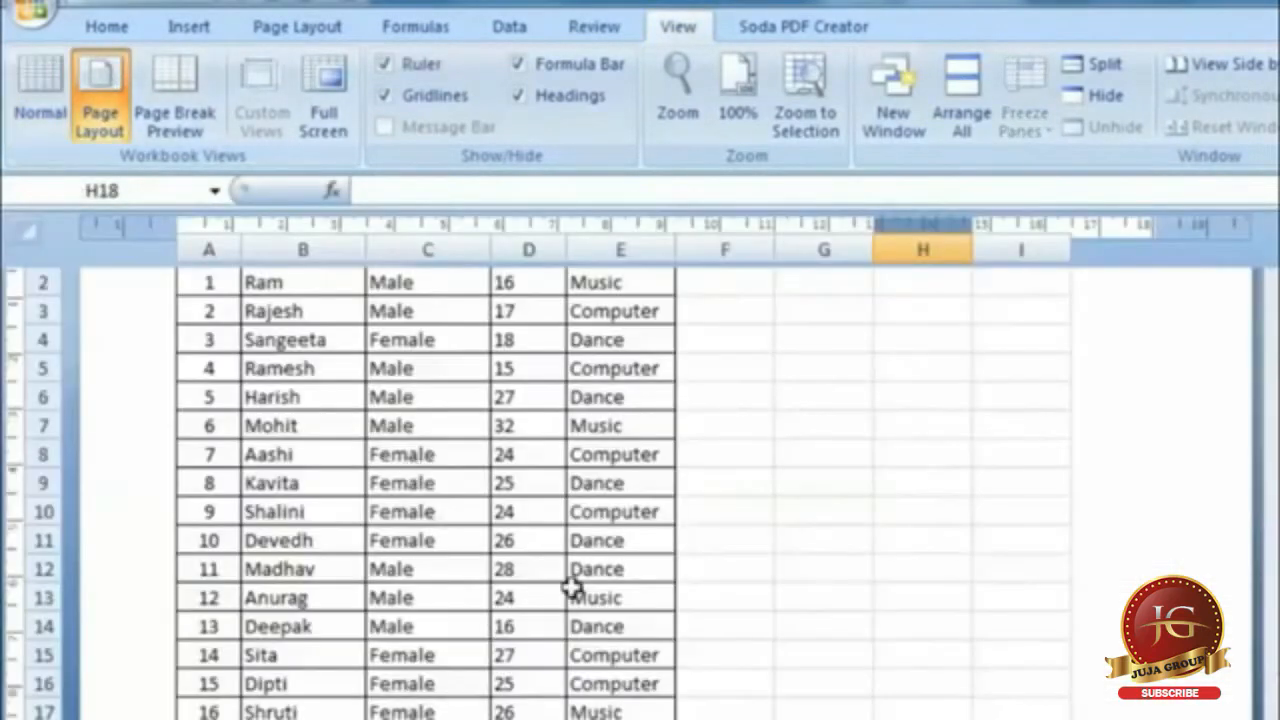
{"action": "scroll", "coordinate": [567, 566], "scroll_direction": "down", "scroll_amount": 5}
{"action": "scroll", "coordinate": [567, 566], "scroll_direction": "down", "scroll_amount": 6}
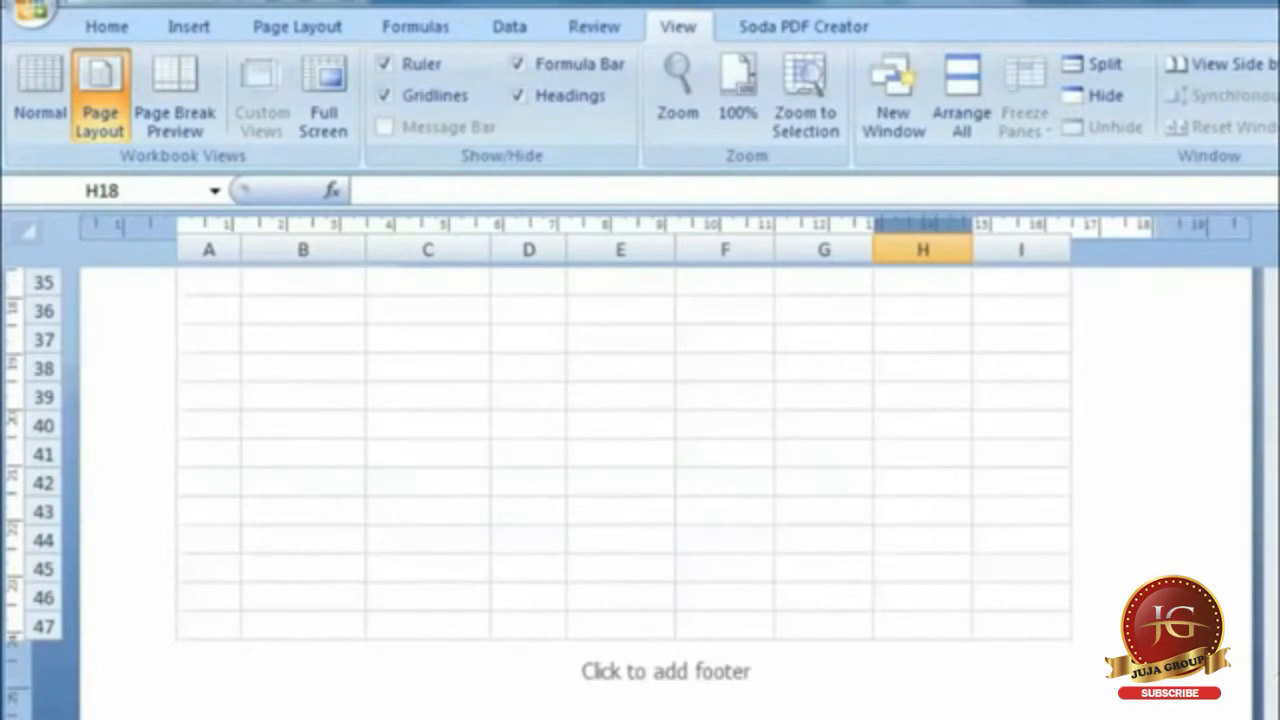
{"action": "scroll", "coordinate": [640, 466], "scroll_direction": "down", "scroll_amount": 6, "text": "ctrl"}
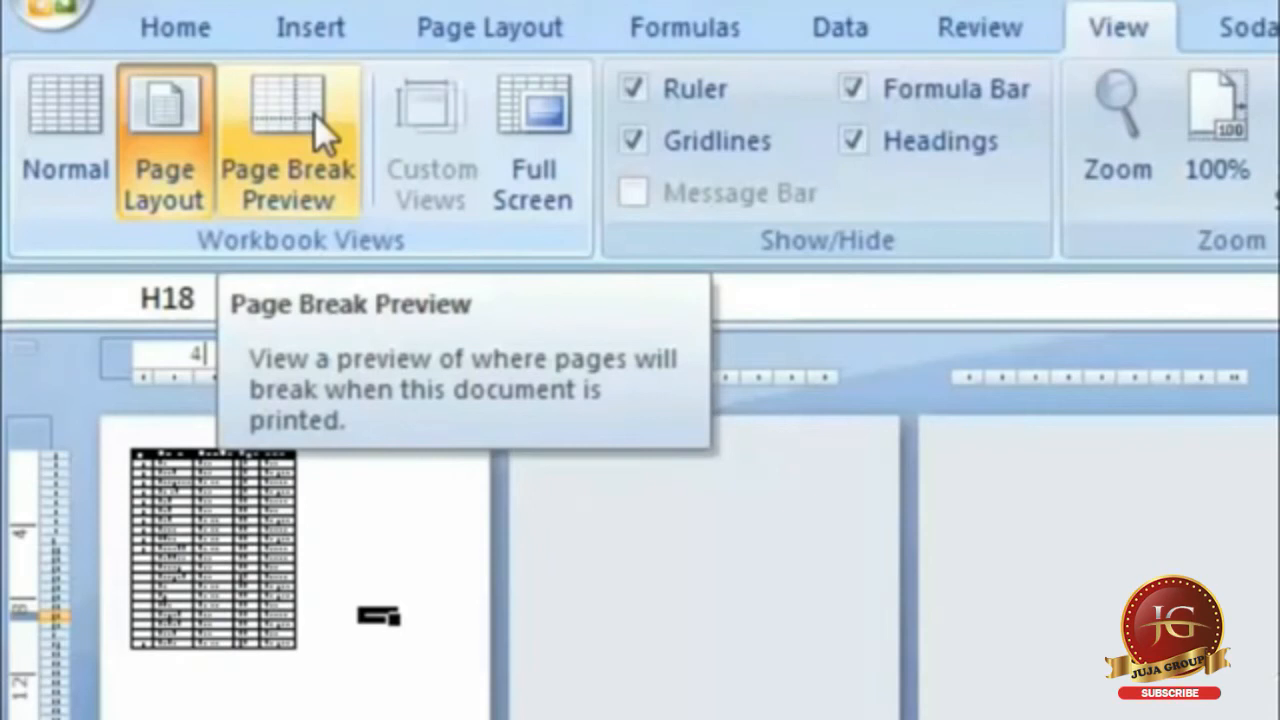
{"action": "left_click", "coordinate": [287, 152]}
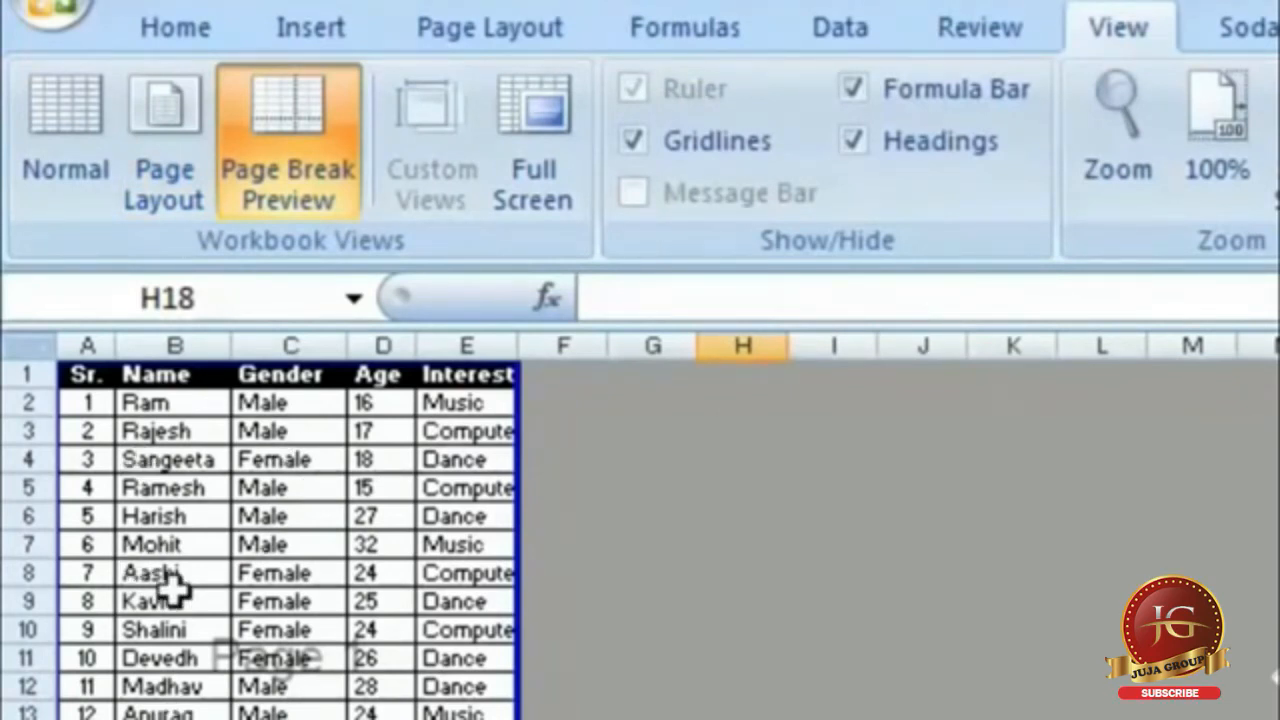
{"action": "left_click", "coordinate": [82, 152]}
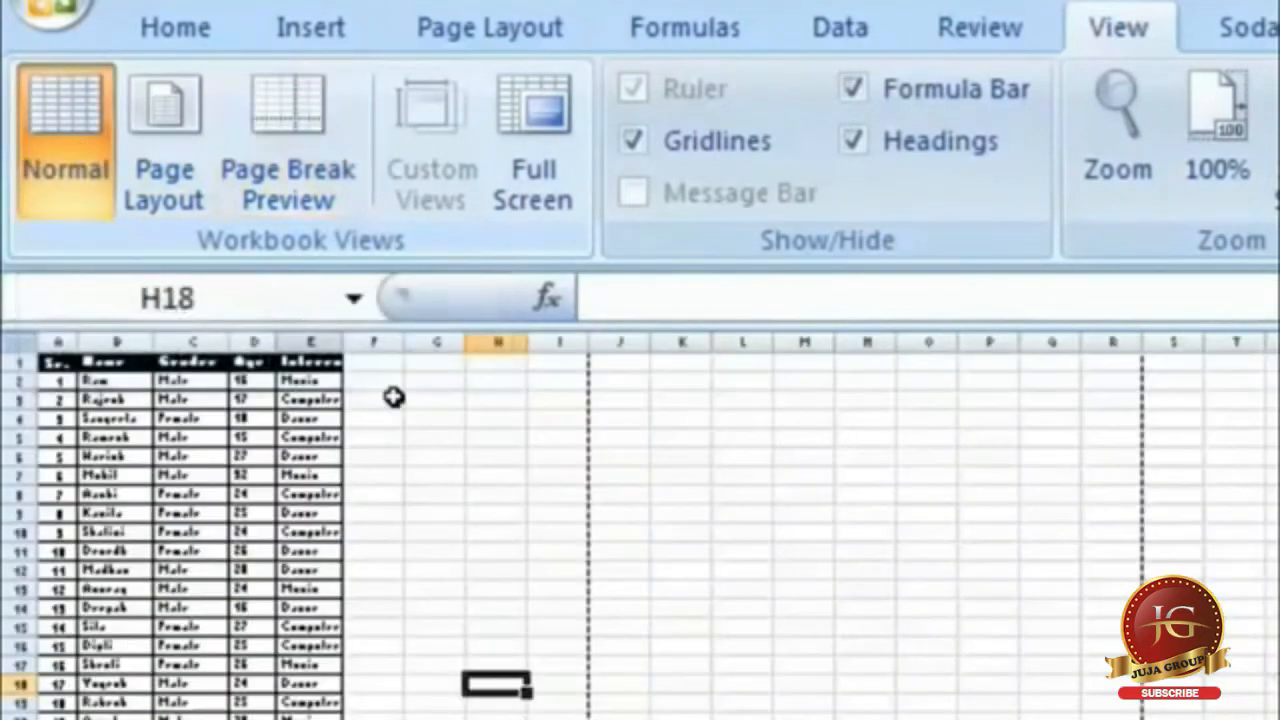
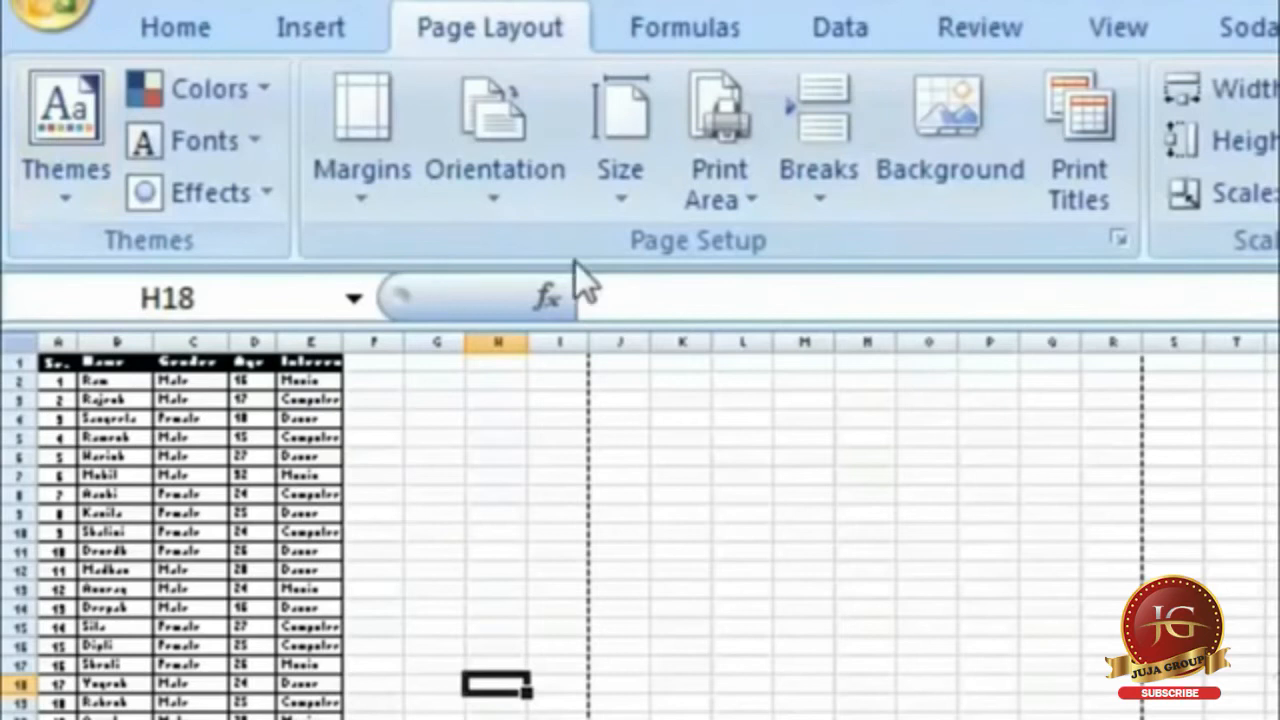
Set the sheet's paper size to Legal, 21.59 cm x 35.56 cm, and check the page-break lines.
{"action": "left_click", "coordinate": [620, 195]}
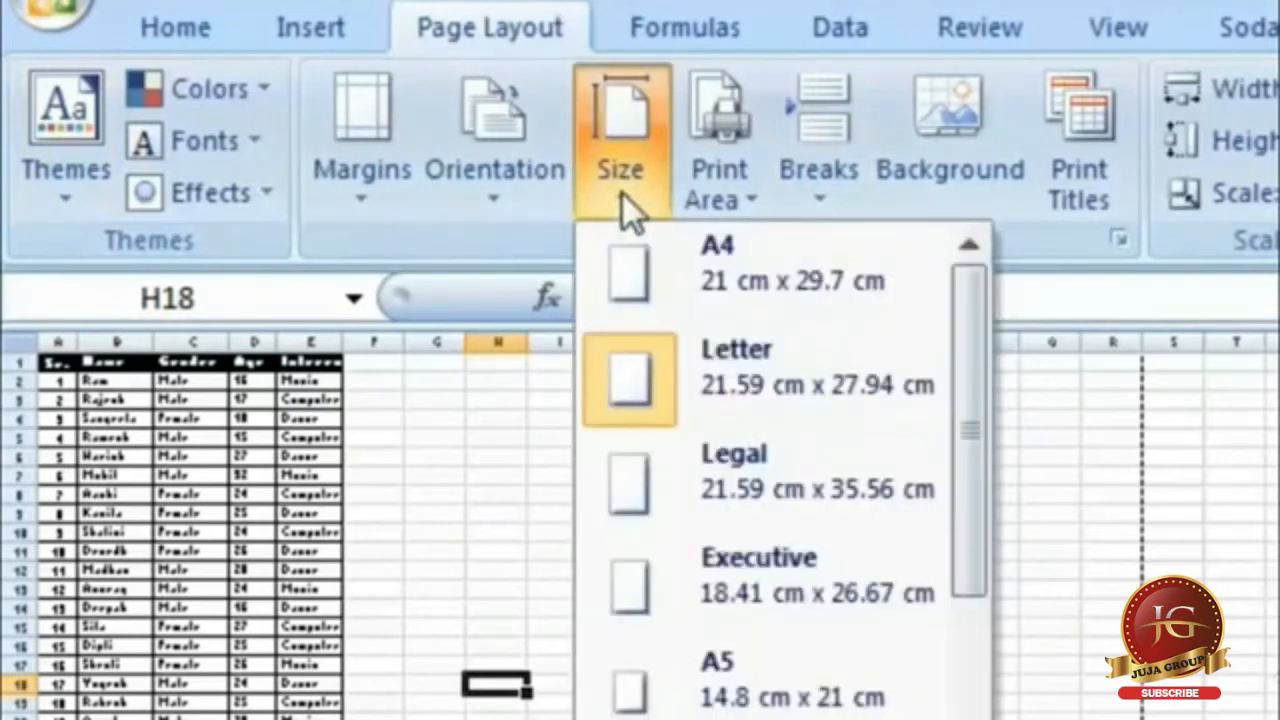
{"action": "left_click", "coordinate": [705, 299]}
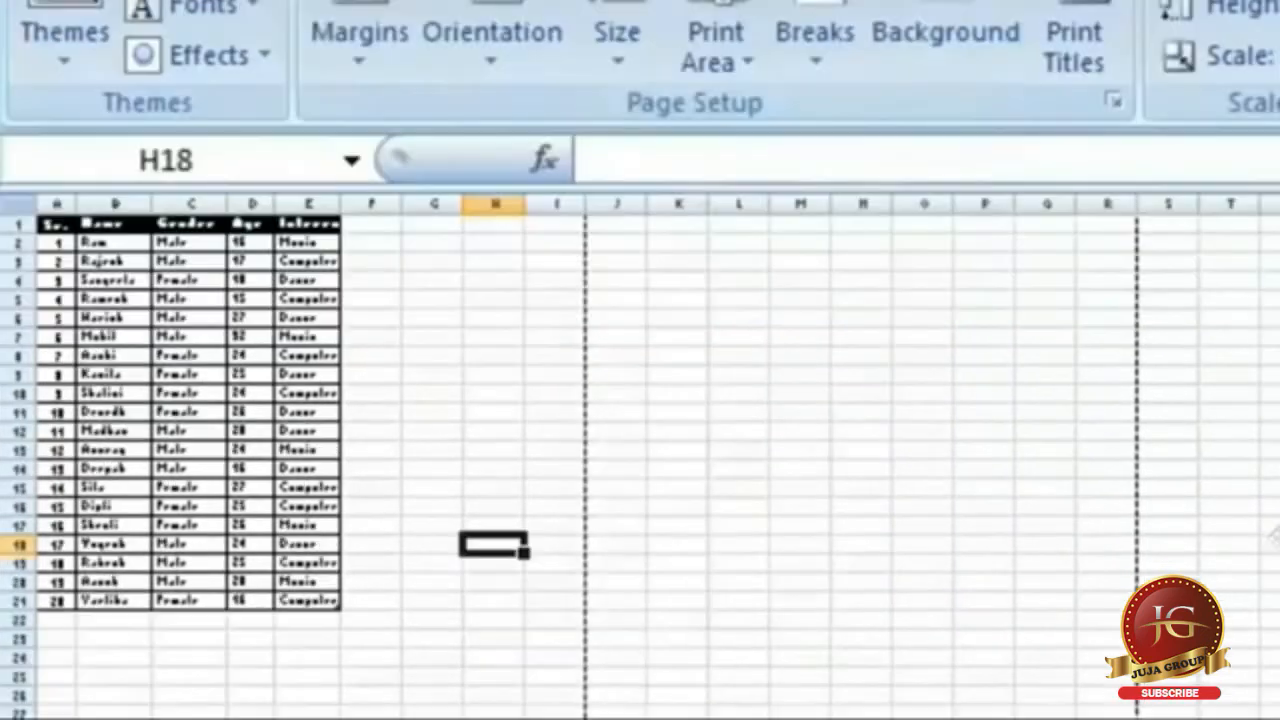
{"action": "scroll", "coordinate": [640, 456], "scroll_direction": "up", "scroll_amount": 6}
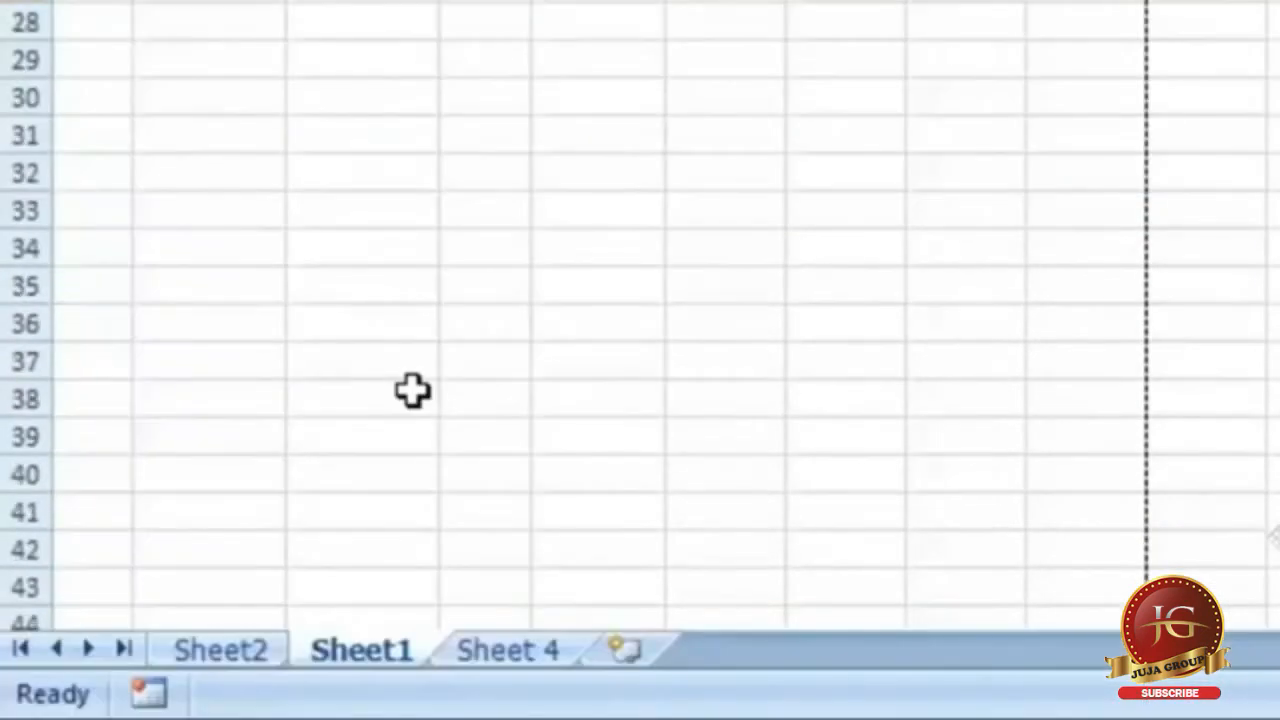
{"action": "scroll", "coordinate": [411, 391], "scroll_direction": "down", "scroll_amount": 3}
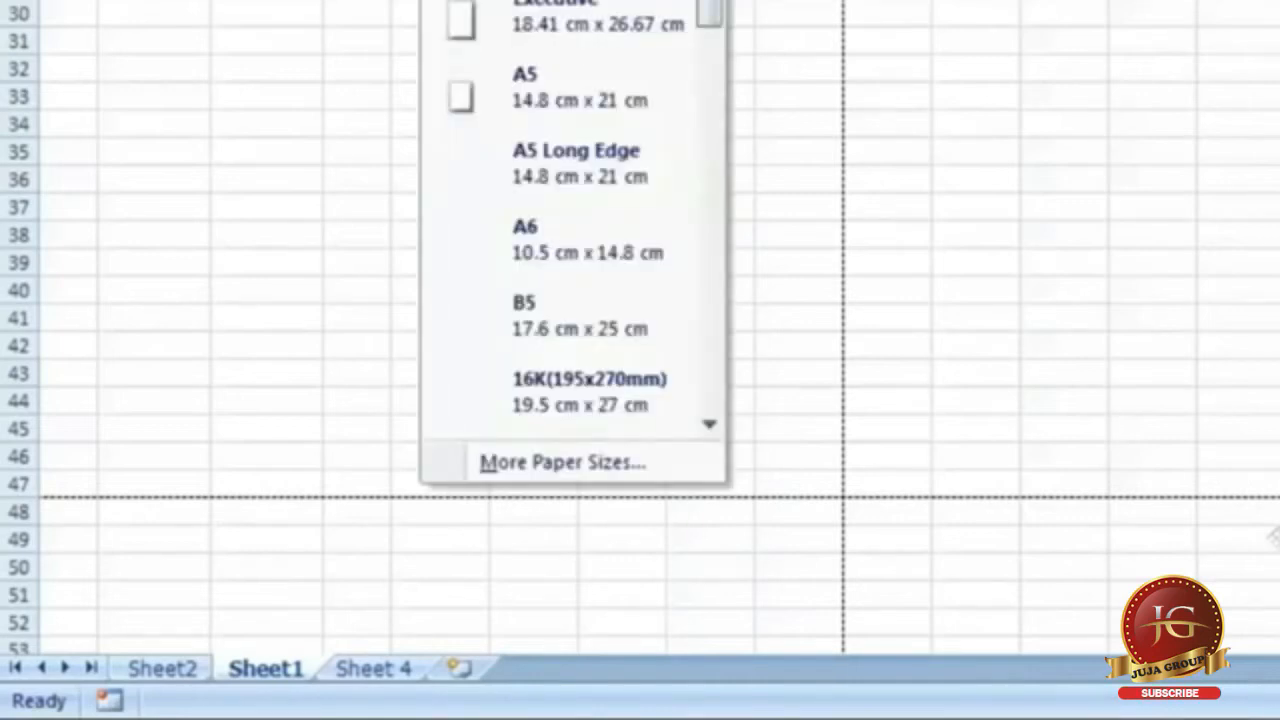
{"action": "left_click", "coordinate": [491, 337]}
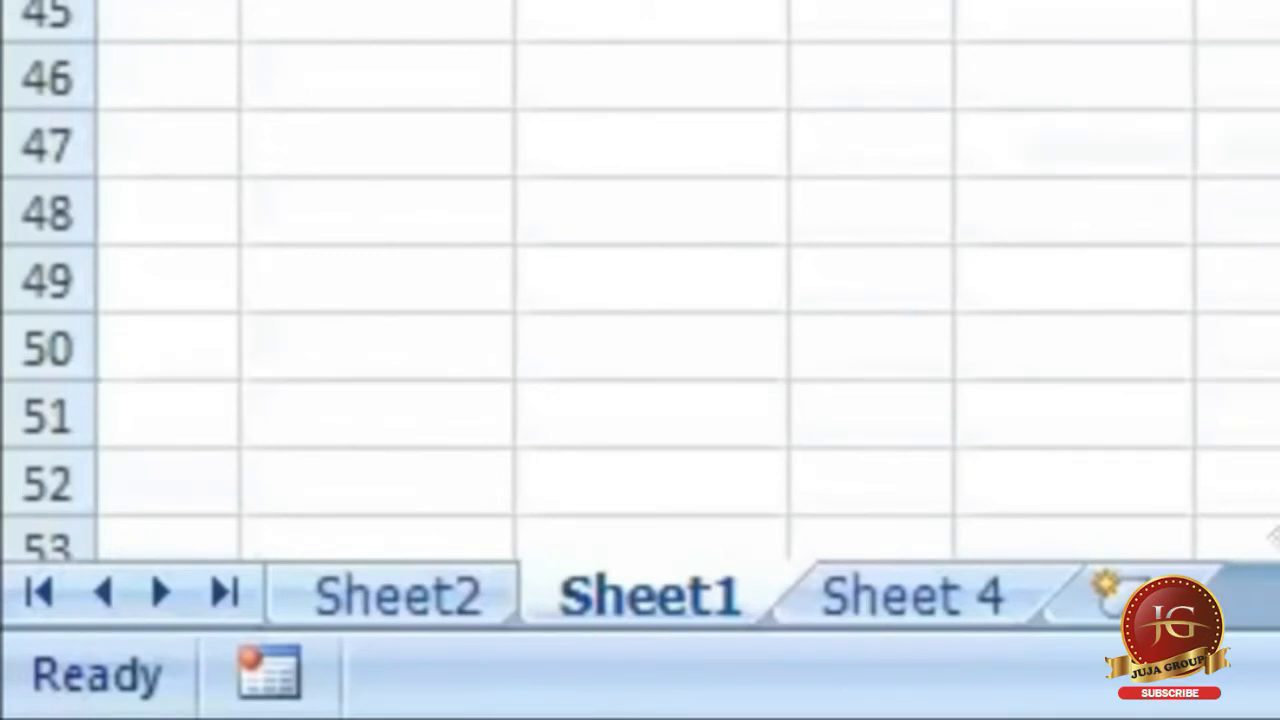
{"action": "scroll", "coordinate": [720, 185], "scroll_direction": "down", "scroll_amount": 4}
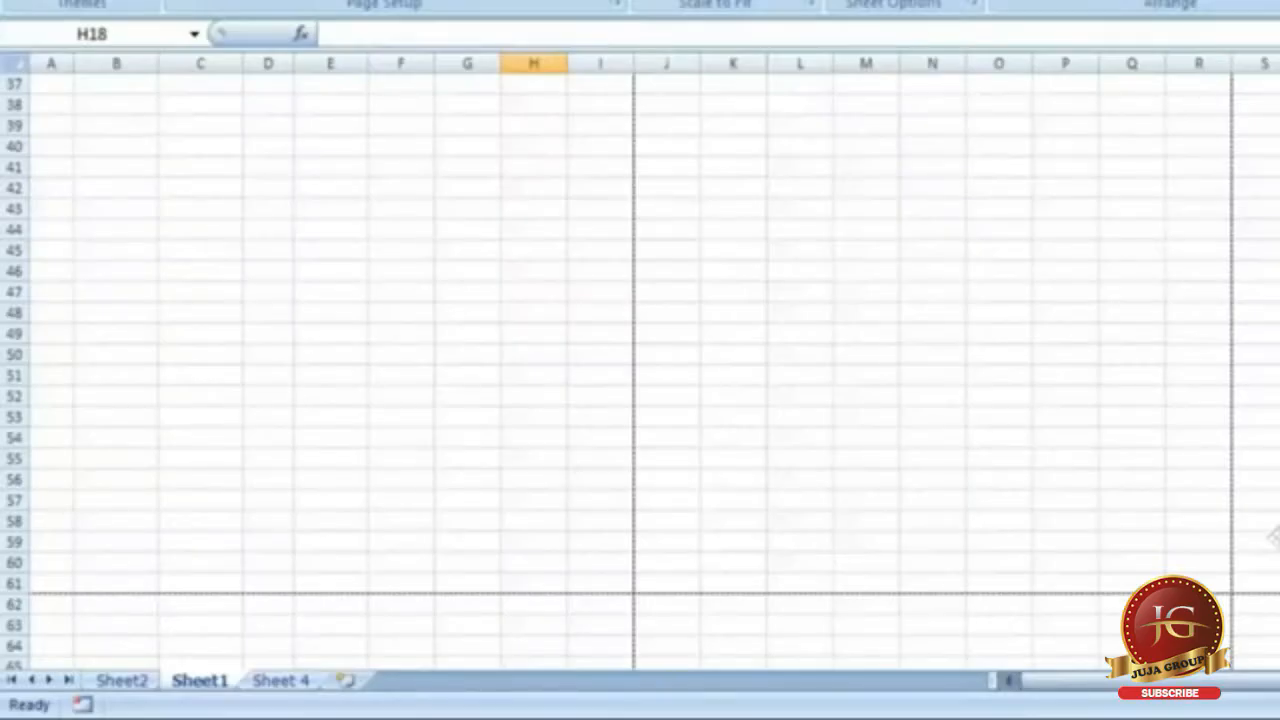
{"action": "scroll", "coordinate": [640, 360], "scroll_direction": "down", "scroll_amount": 5, "text": "ctrl"}
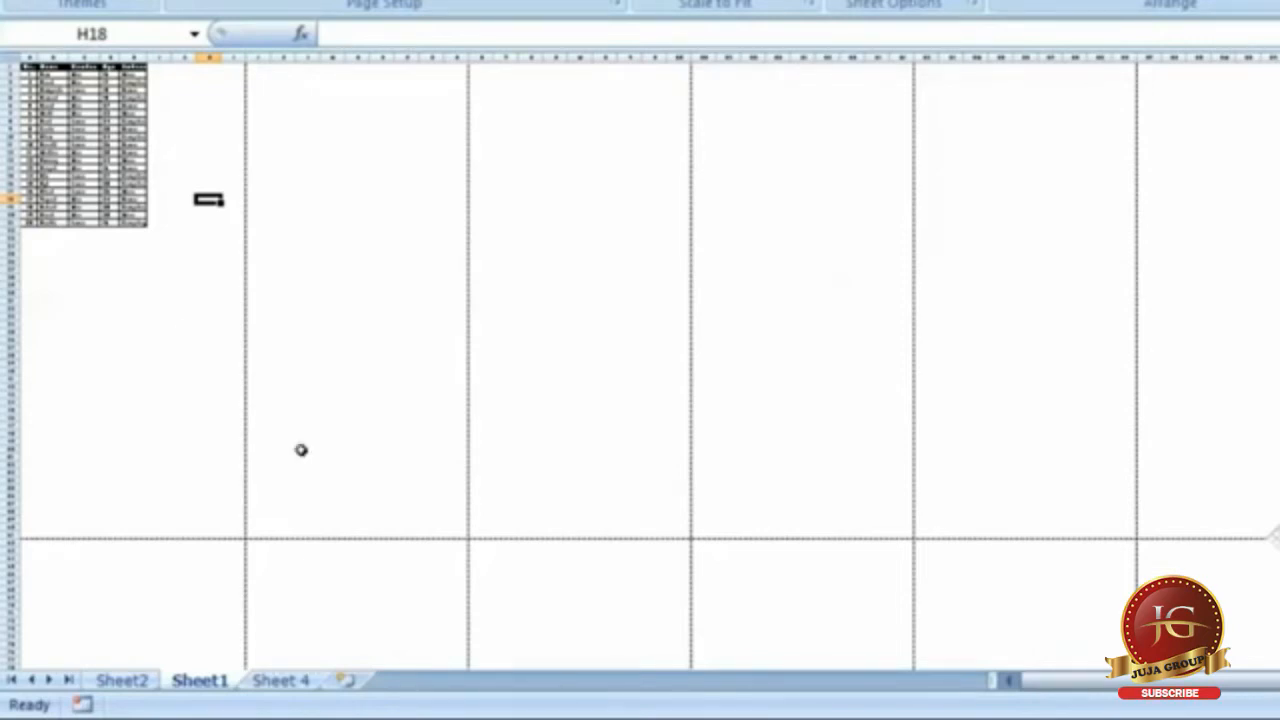
{"action": "scroll", "coordinate": [640, 360], "scroll_direction": "down", "scroll_amount": 5}
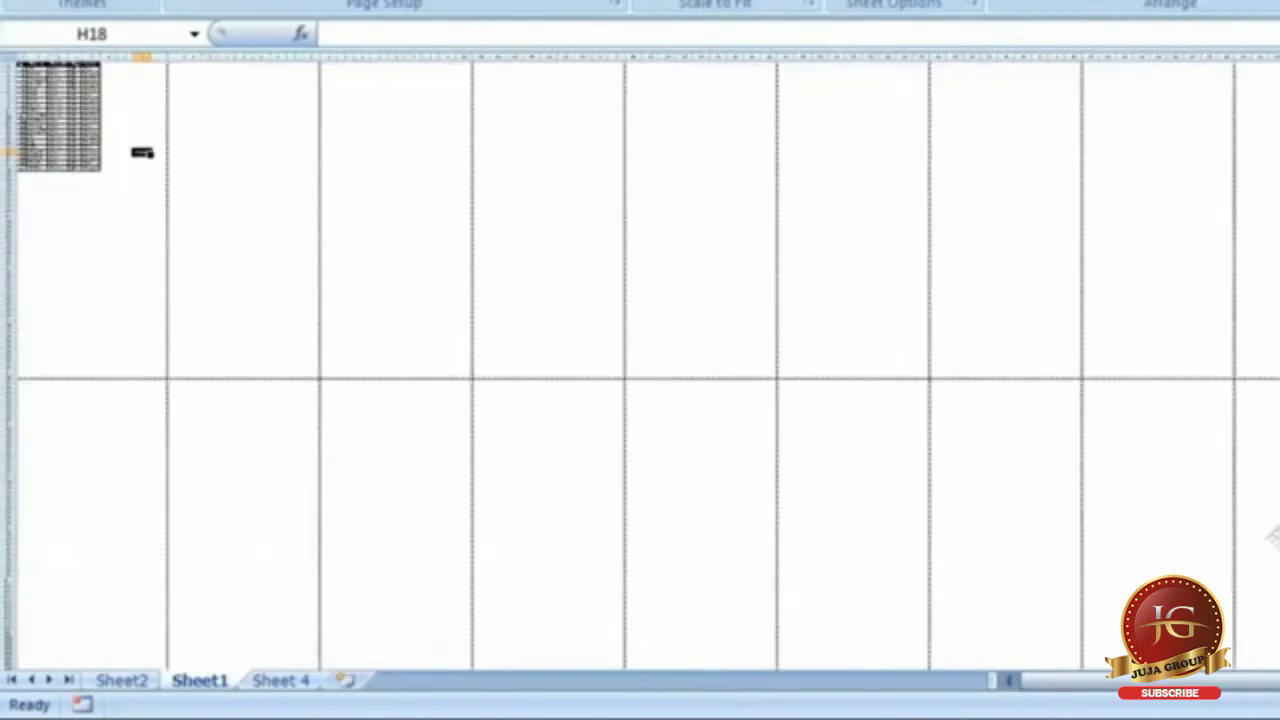
{"action": "scroll", "coordinate": [640, 468], "scroll_direction": "up", "scroll_amount": 5}
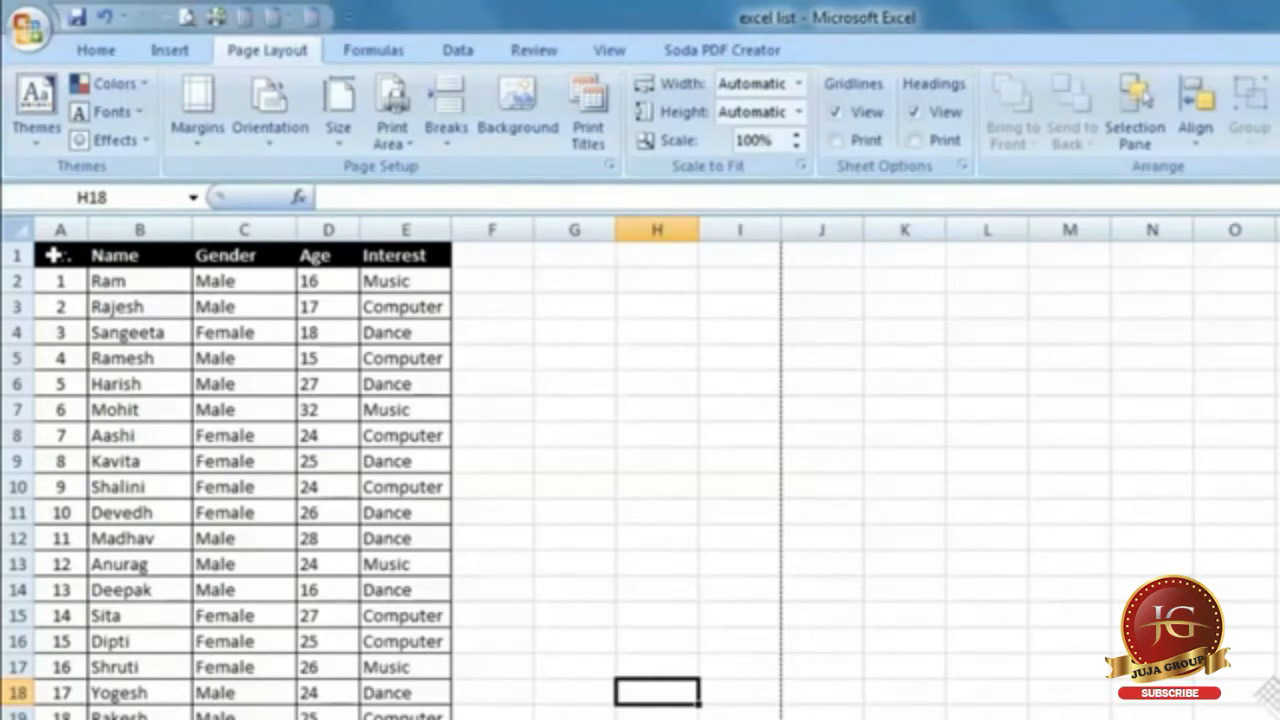
Copy the whole list from A1:E21 and paste it beside the original, starting at cell G1.
{"action": "left_click_drag", "start_coordinate": [52, 255], "coordinate": [434, 686]}
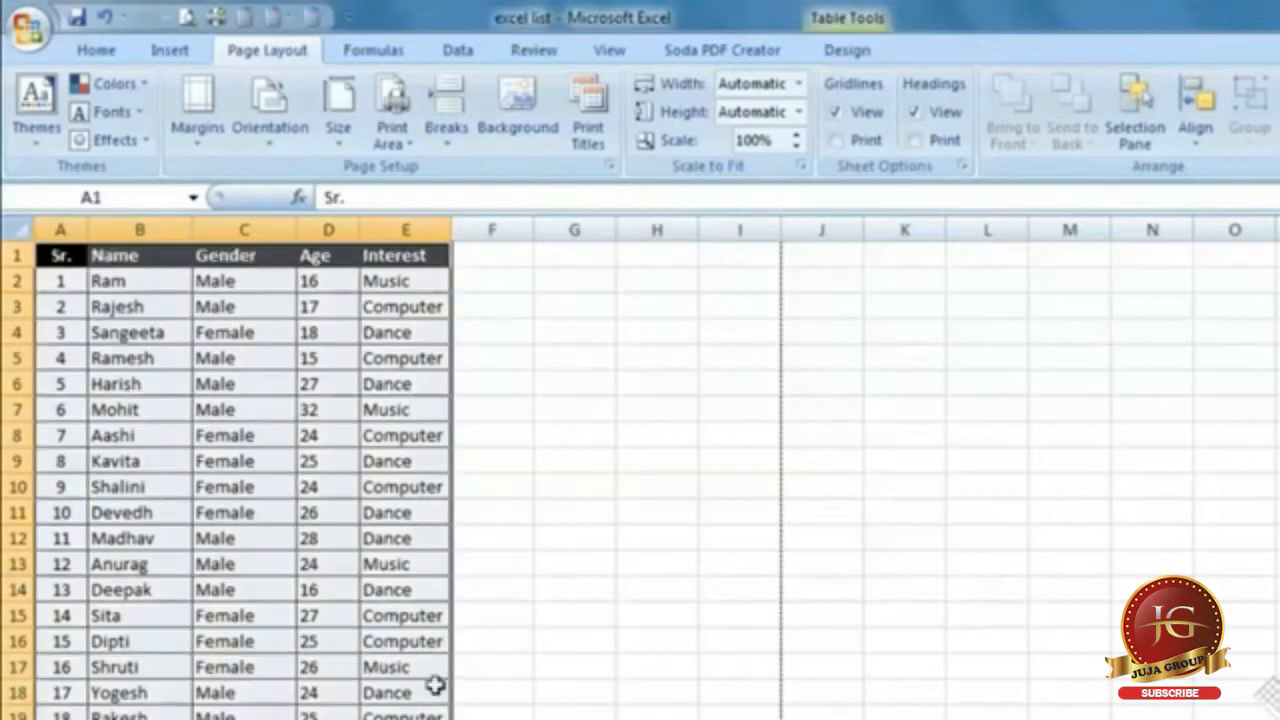
{"action": "right_click", "coordinate": [392, 430]}
{"action": "left_click", "coordinate": [450, 444]}
{"action": "right_click", "coordinate": [786, 254]}
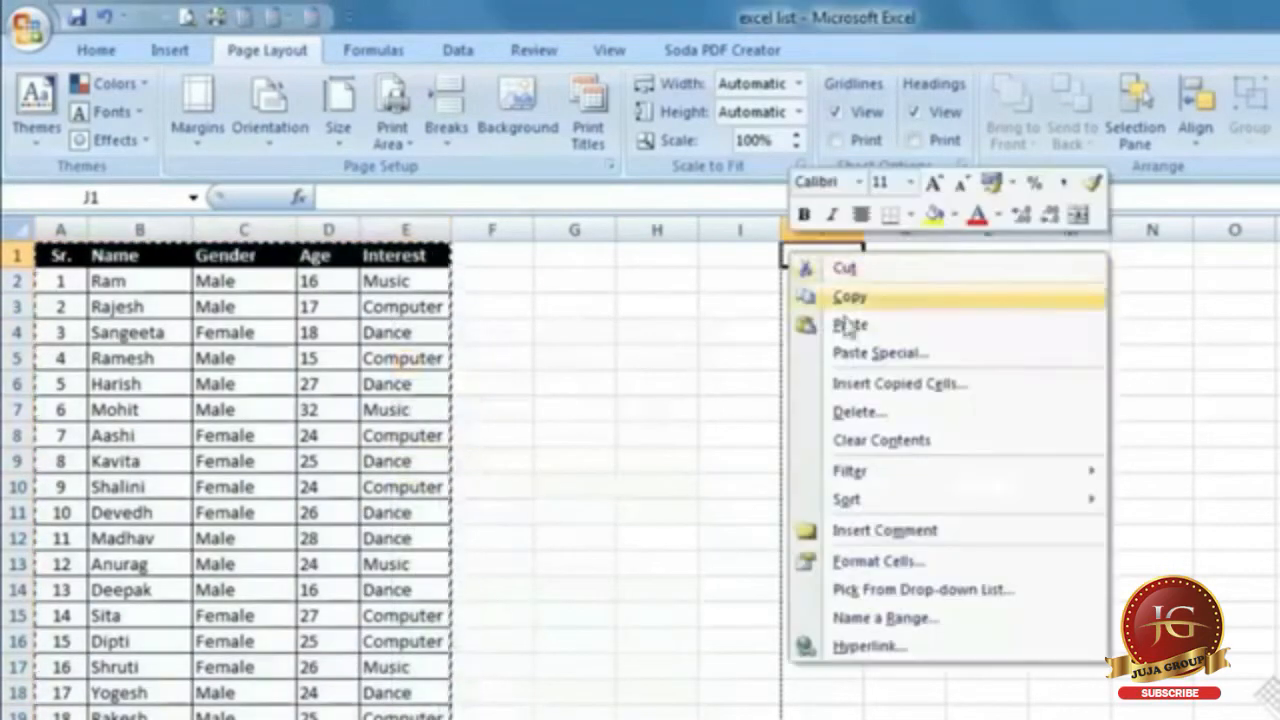
{"action": "right_click", "coordinate": [491, 253]}
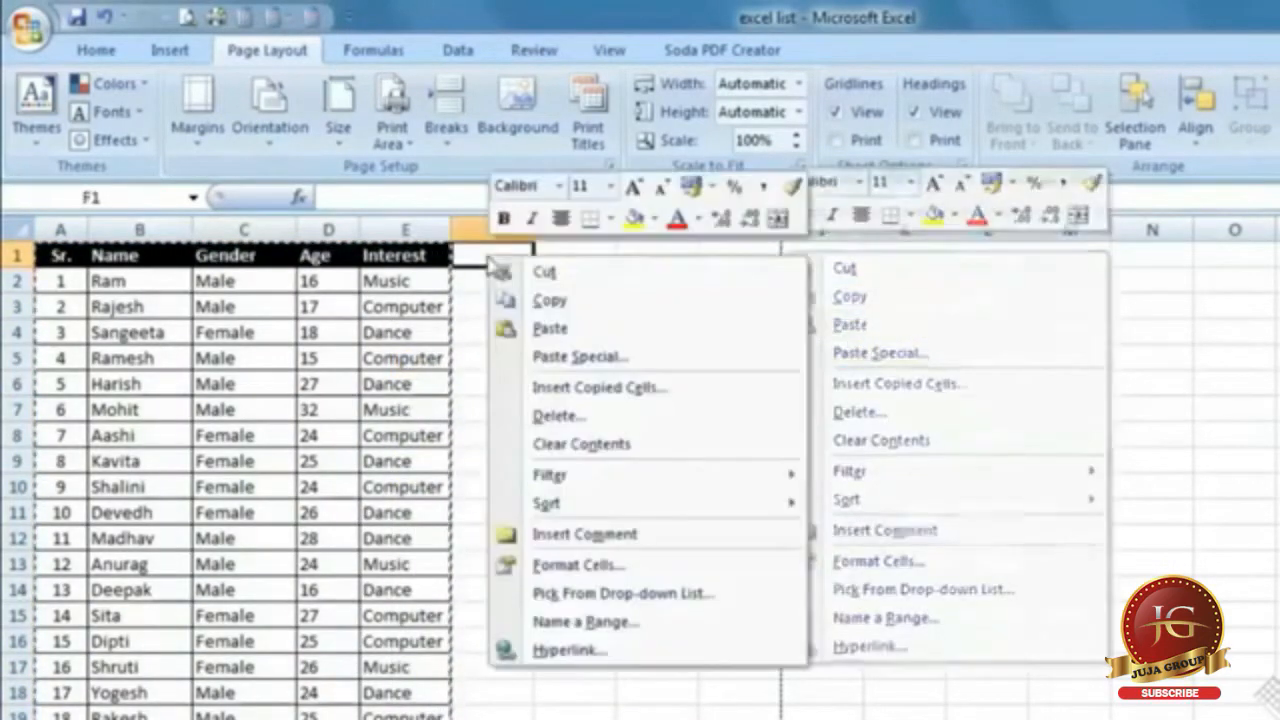
{"action": "left_click", "coordinate": [593, 252]}
{"action": "right_click", "coordinate": [593, 252]}
{"action": "left_click", "coordinate": [620, 324]}
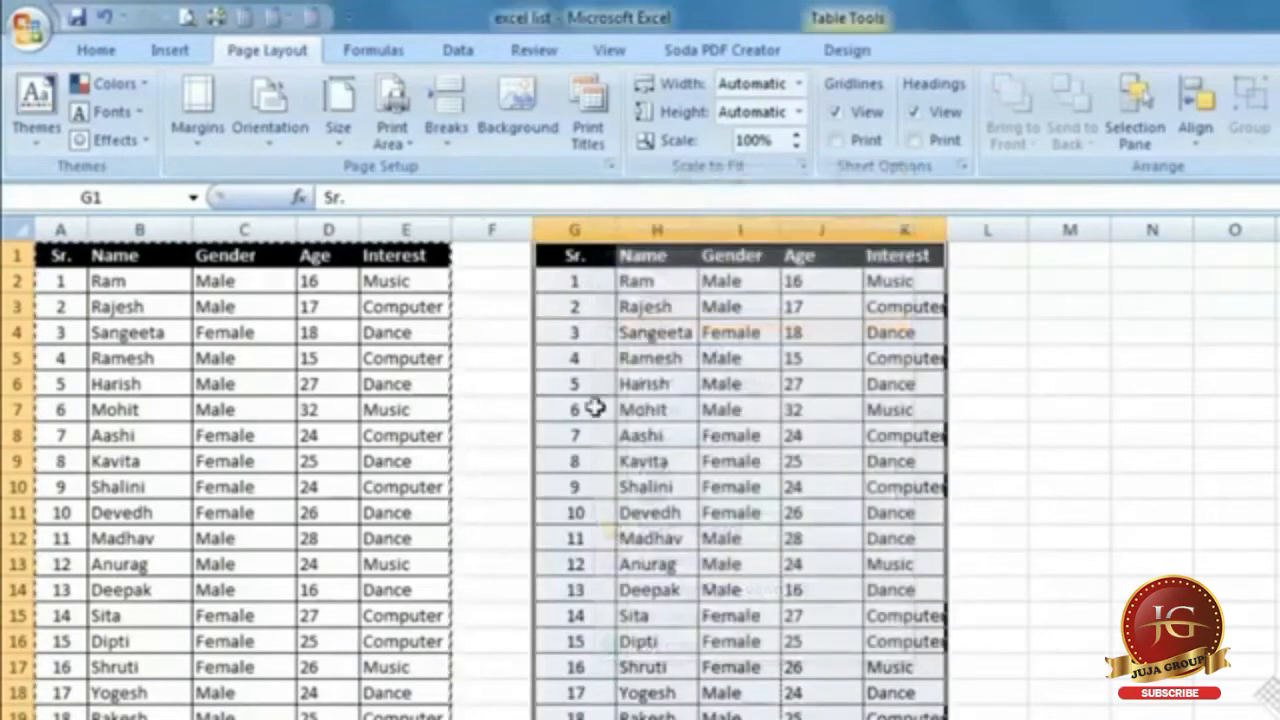
{"action": "left_click", "coordinate": [515, 445]}
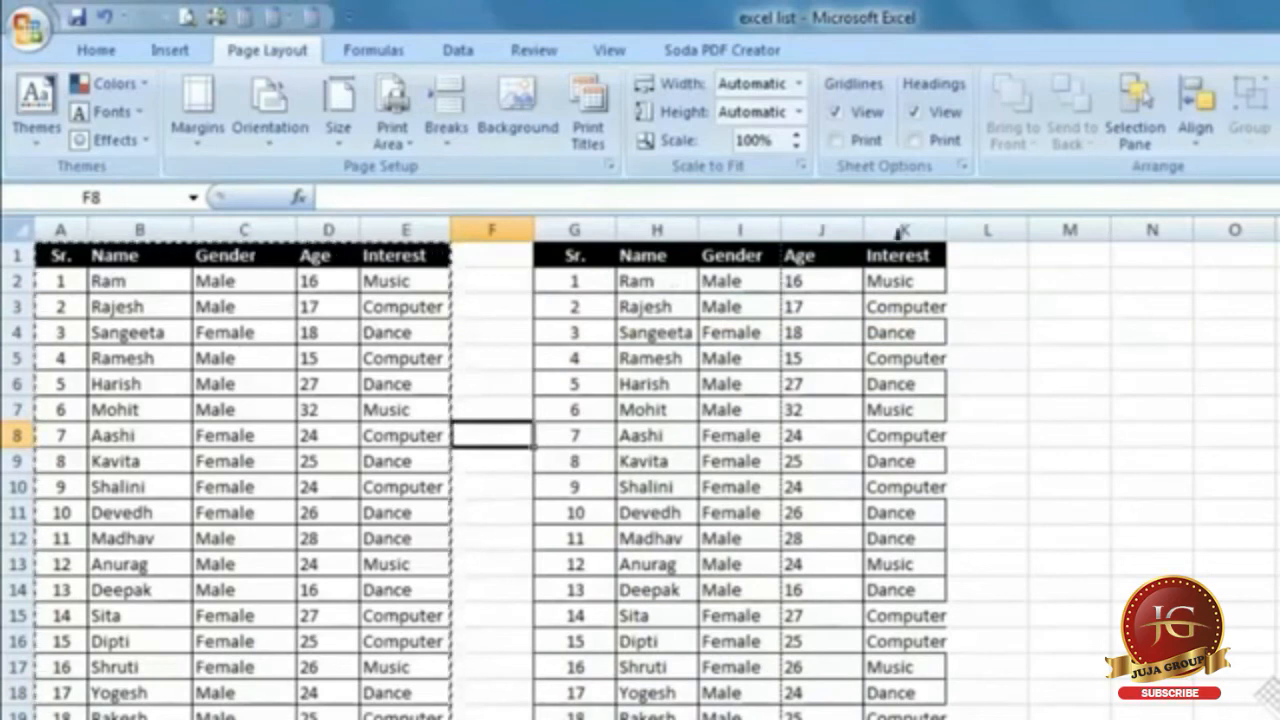
{"action": "left_click", "coordinate": [491, 409]}
Set the original list in A1:E21 as the sheet's print area.
{"action": "left_click_drag", "start_coordinate": [405, 486], "coordinate": [160, 434]}
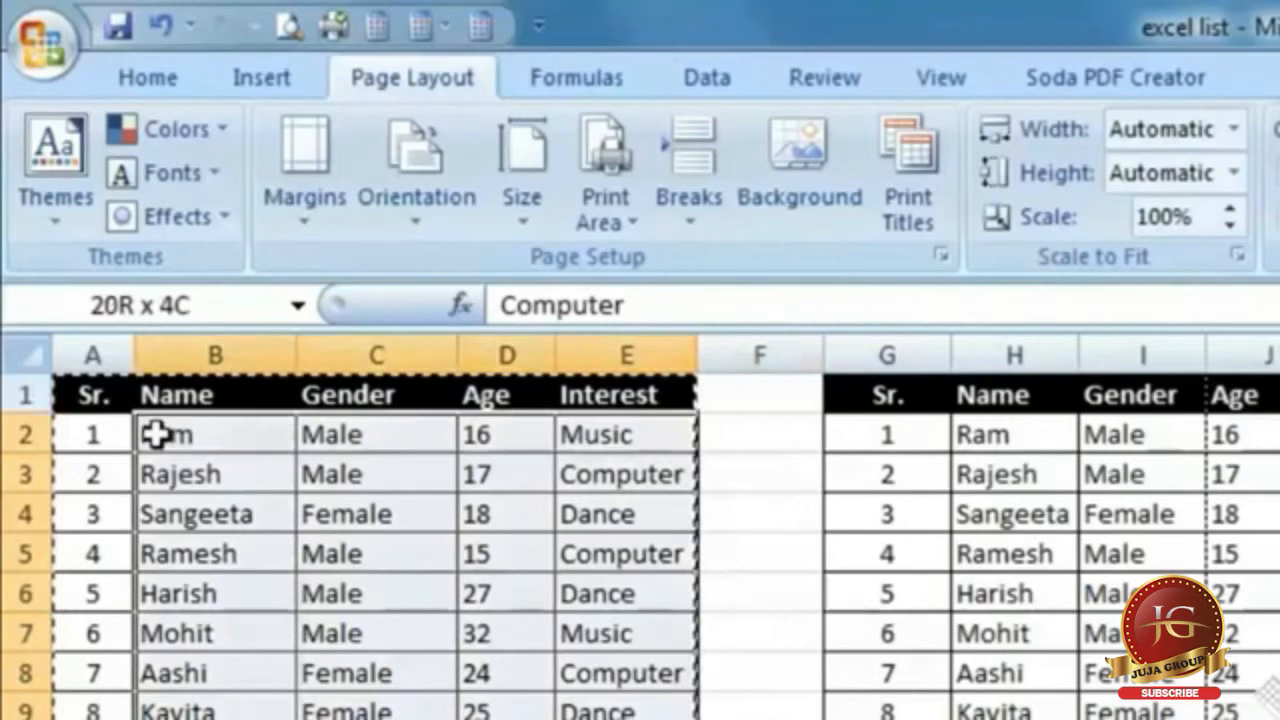
{"action": "left_click", "coordinate": [777, 514]}
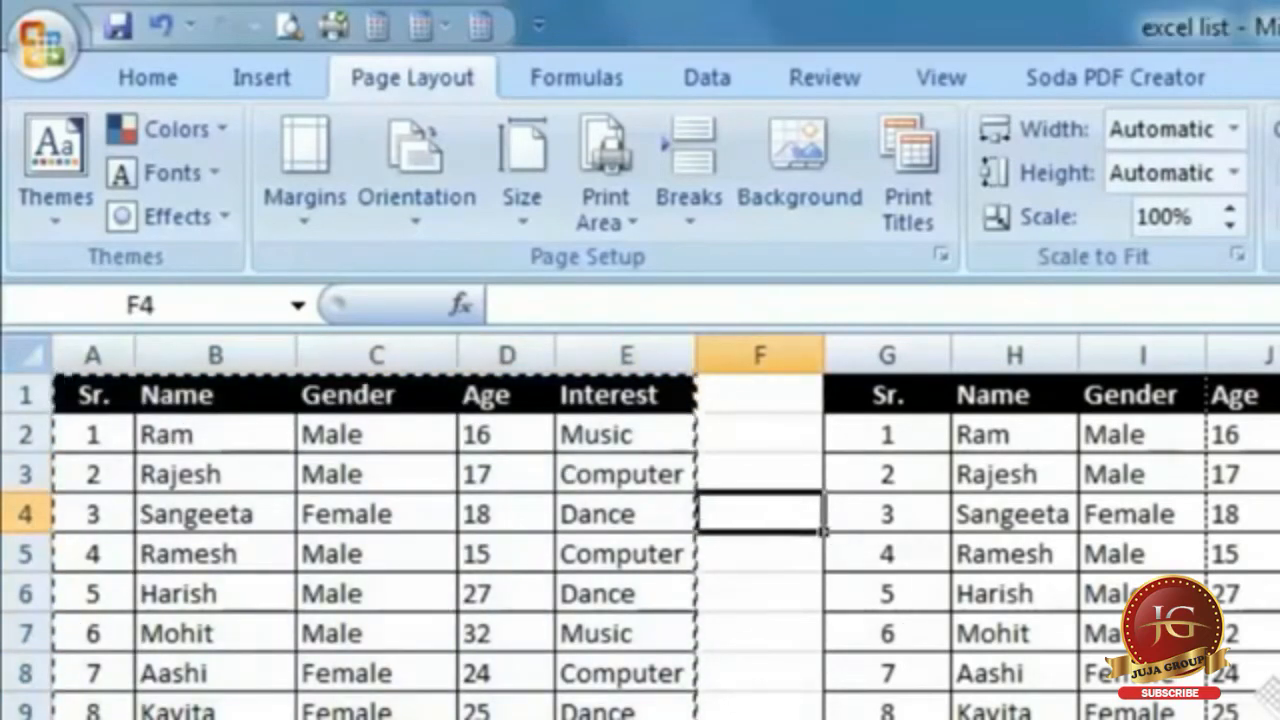
{"action": "left_click_drag", "start_coordinate": [626, 712], "coordinate": [20, 385]}
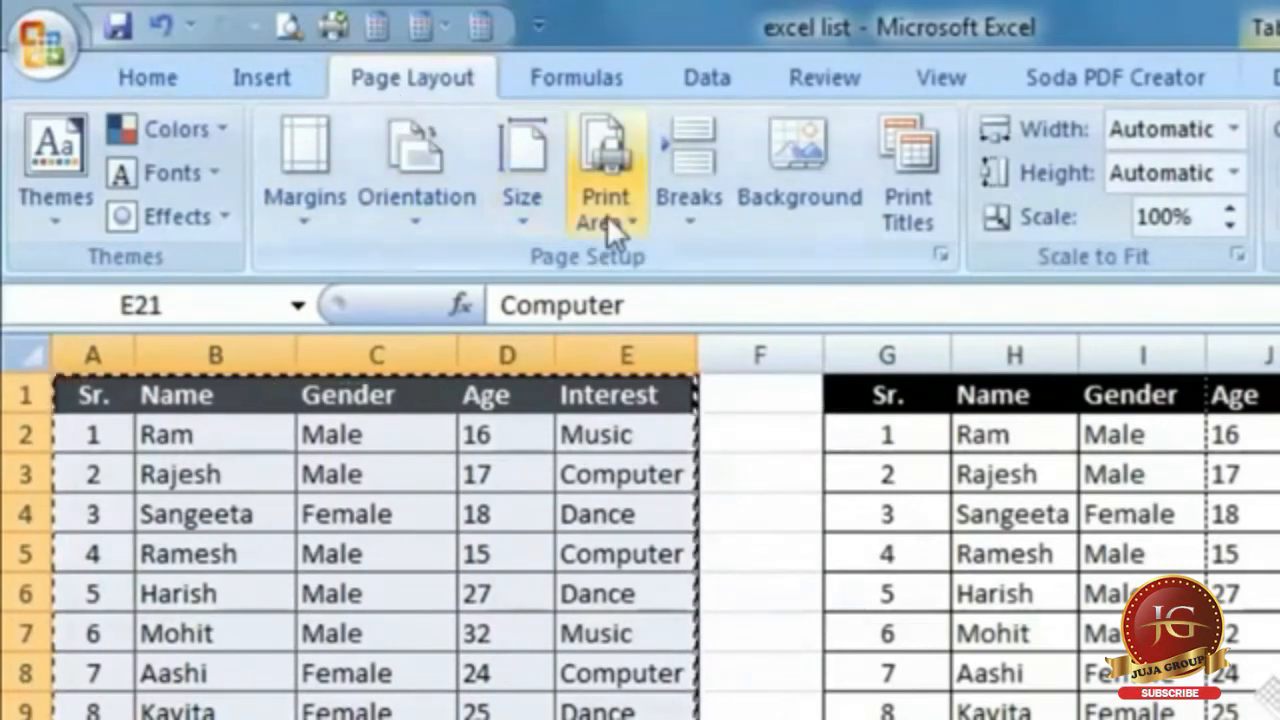
{"action": "left_click", "coordinate": [632, 219]}
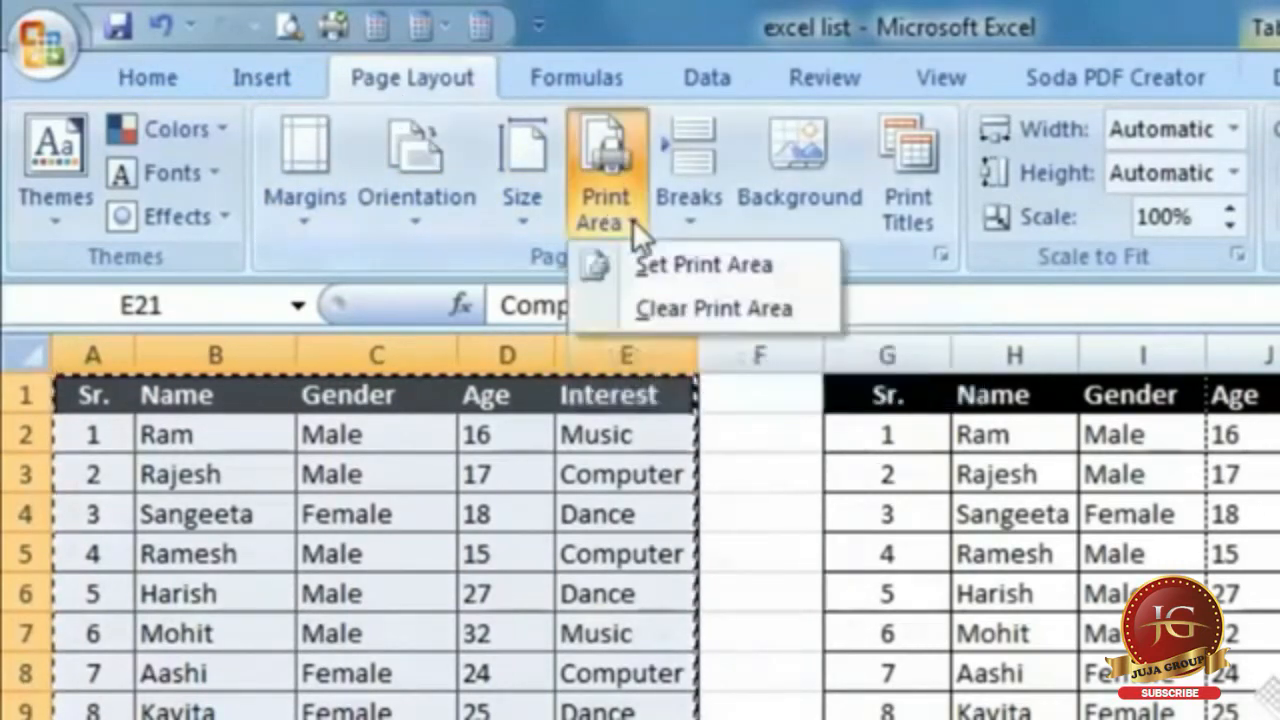
{"action": "left_click", "coordinate": [786, 265]}
{"action": "left_click", "coordinate": [781, 507]}
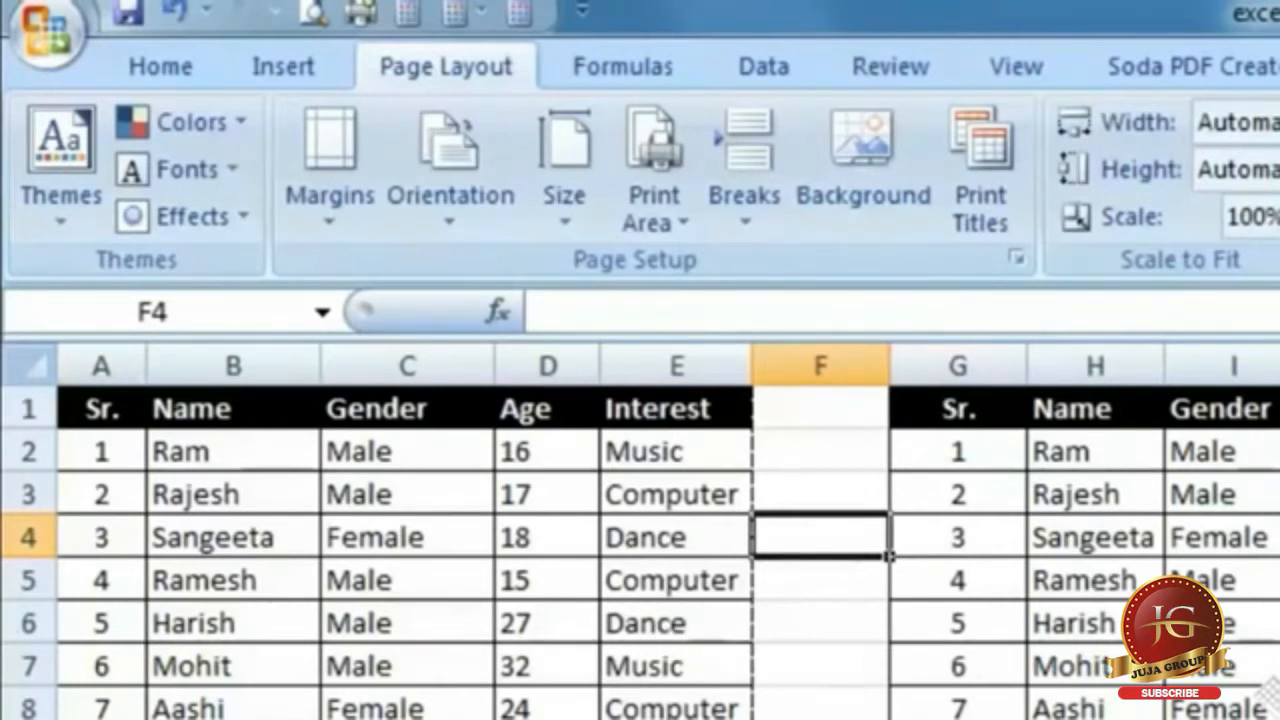
Check the print area in print preview, return to the worksheet, and look over the list.
{"action": "left_click", "coordinate": [316, 18]}
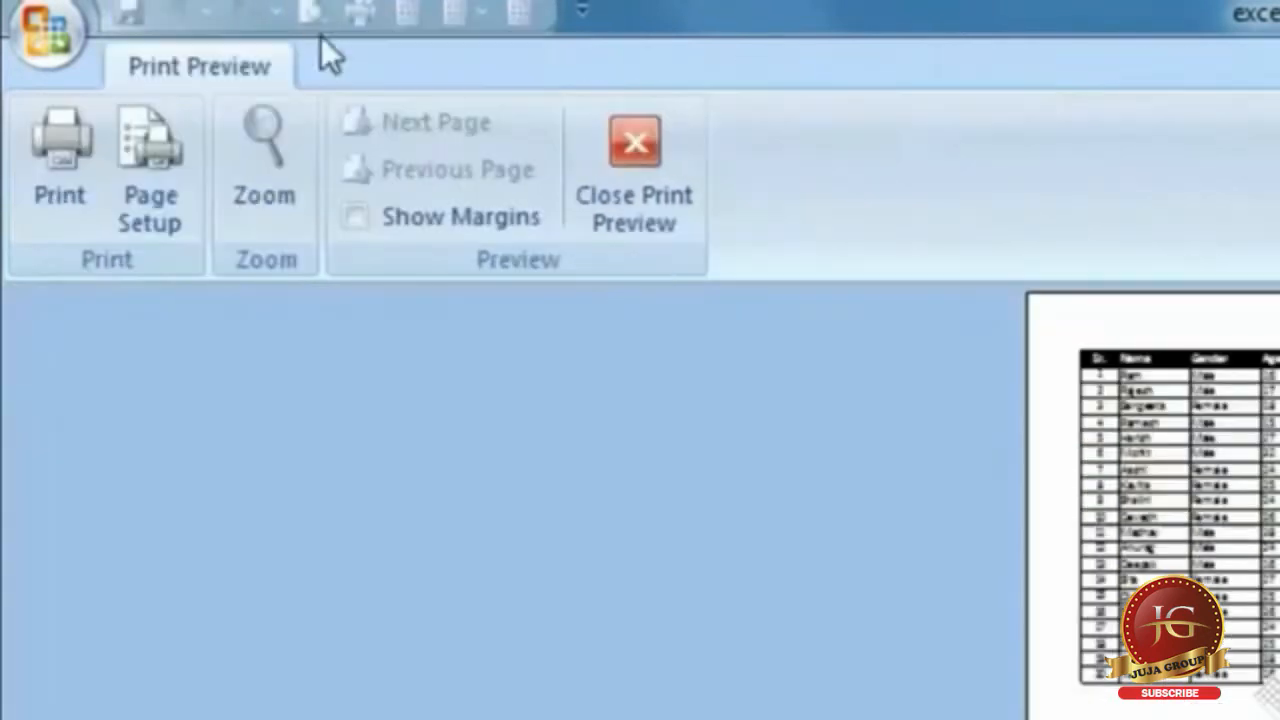
{"action": "left_click", "coordinate": [628, 186]}
{"action": "scroll", "coordinate": [640, 540], "scroll_direction": "down", "scroll_amount": 4}
{"action": "scroll", "coordinate": [640, 540], "scroll_direction": "up", "scroll_amount": 4}
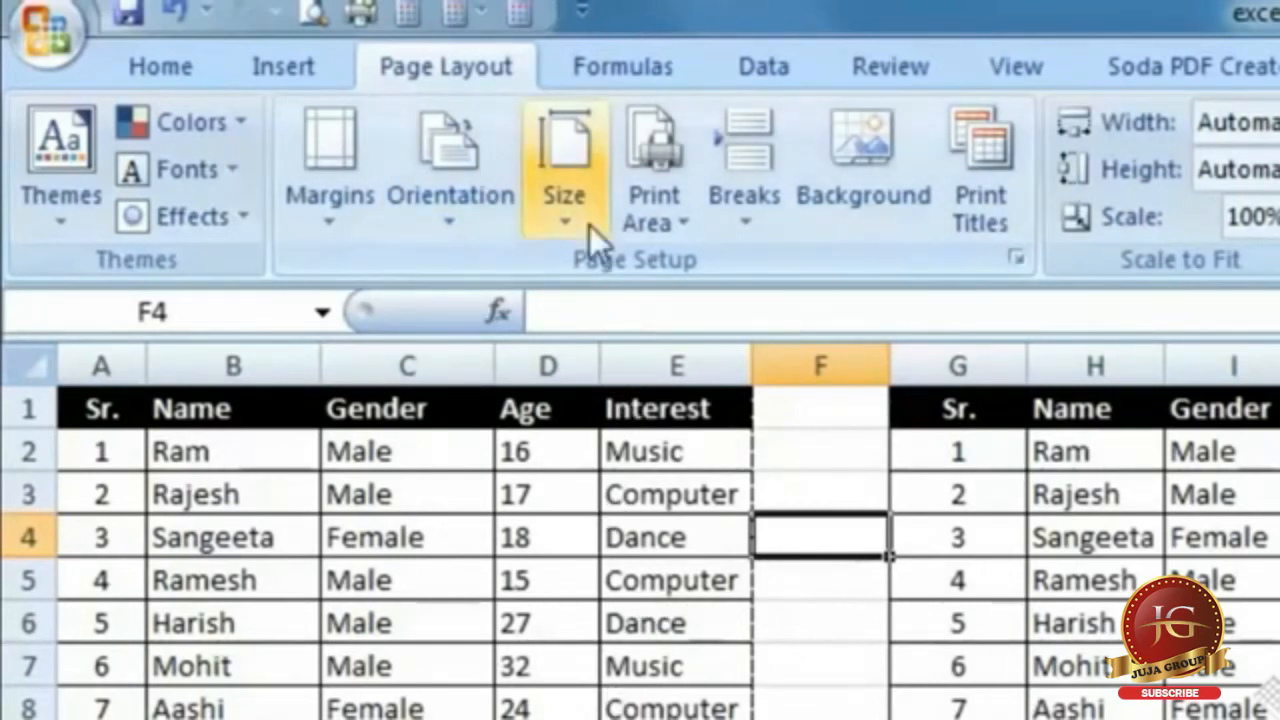
Add the copied list starting at G1 to the sheet's existing print area.
{"action": "left_click", "coordinate": [658, 222]}
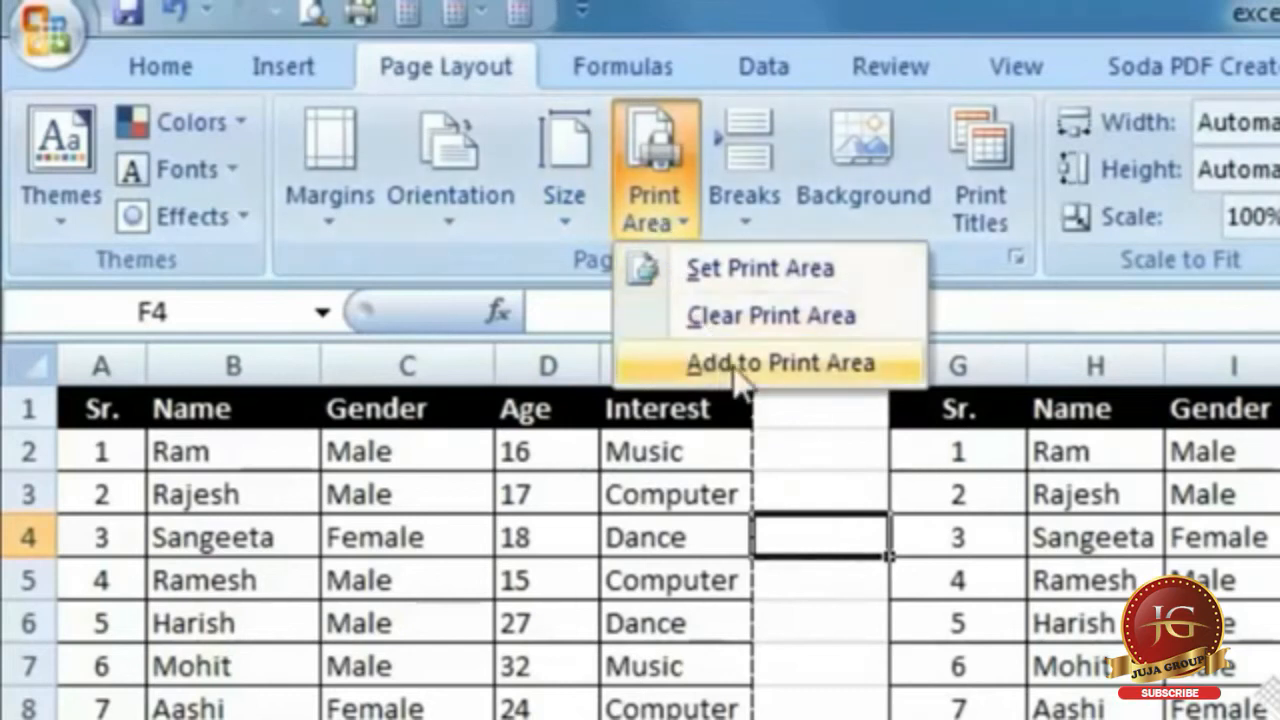
{"action": "left_click", "coordinate": [802, 319]}
{"action": "left_click", "coordinate": [820, 622]}
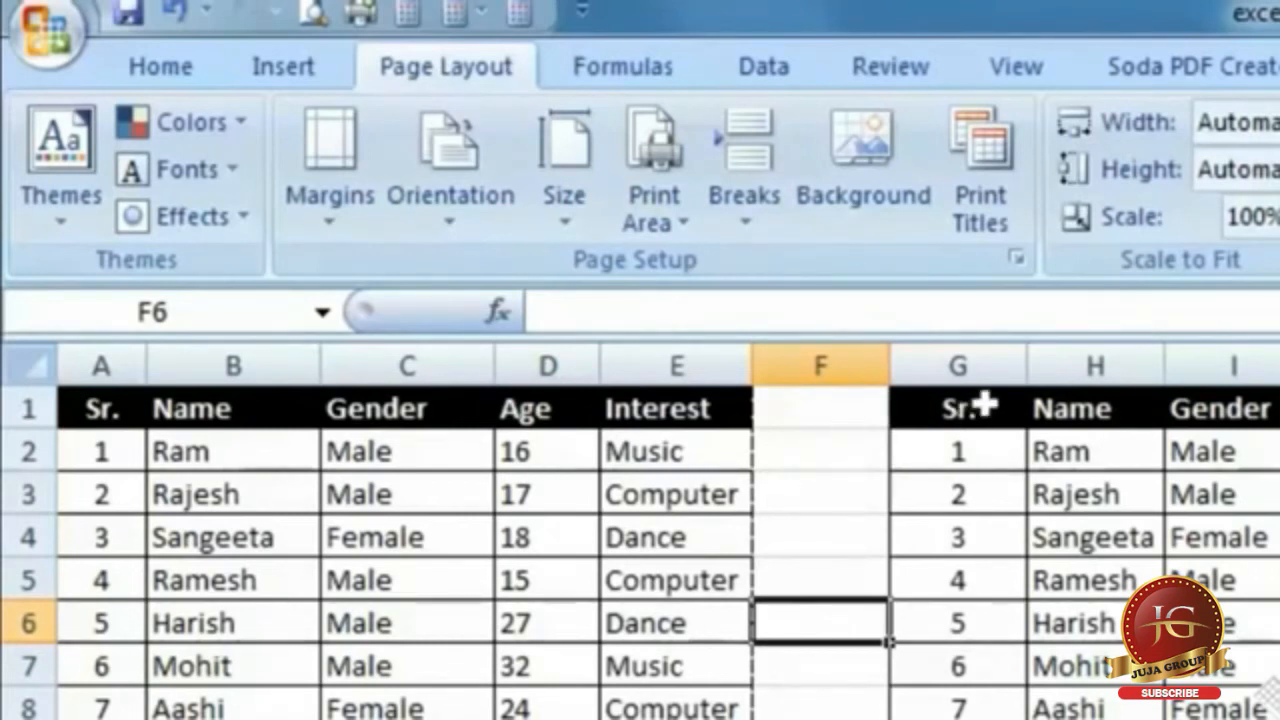
{"action": "left_click_drag", "start_coordinate": [957, 406], "coordinate": [1270, 715]}
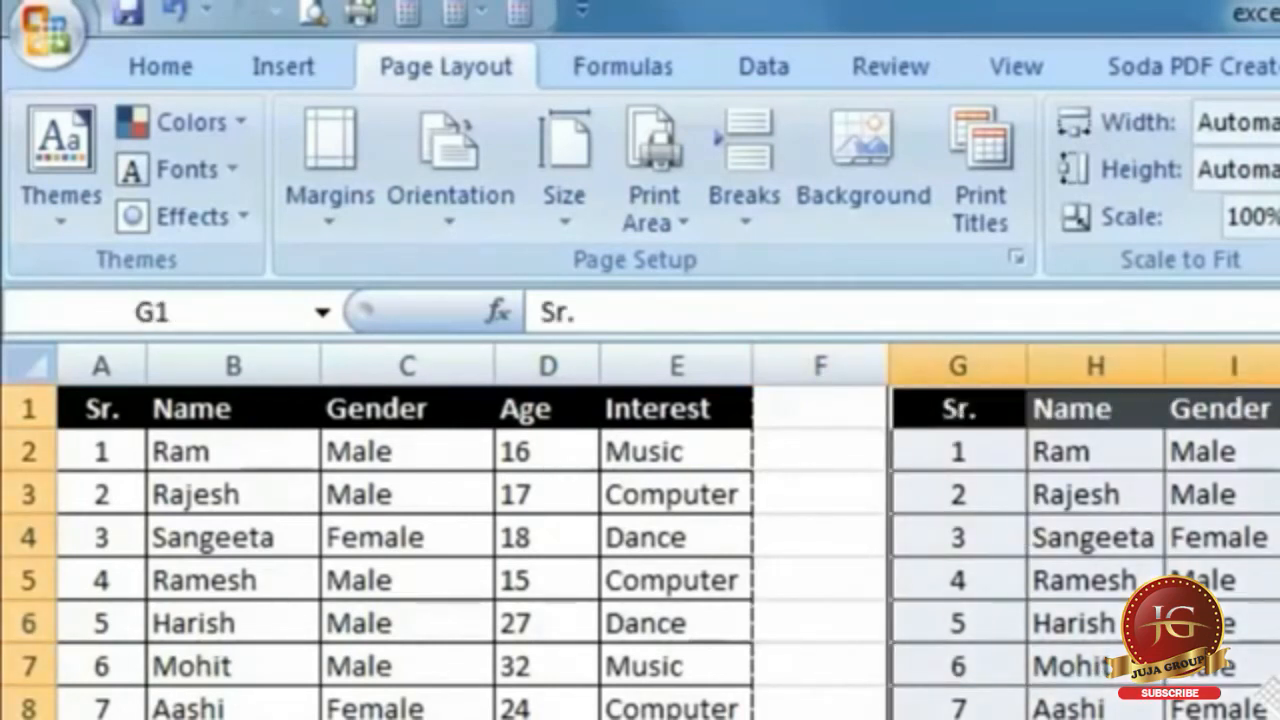
{"action": "left_click", "coordinate": [680, 210]}
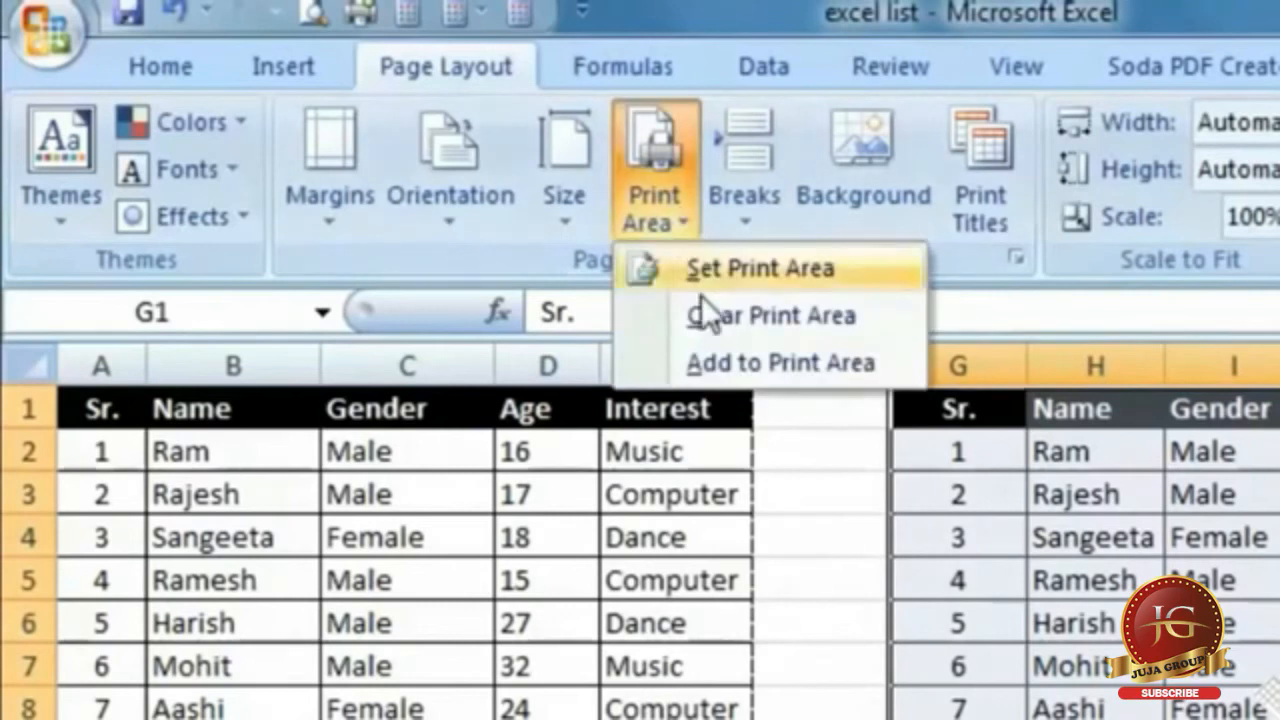
{"action": "left_click", "coordinate": [778, 365]}
{"action": "left_click", "coordinate": [840, 570]}
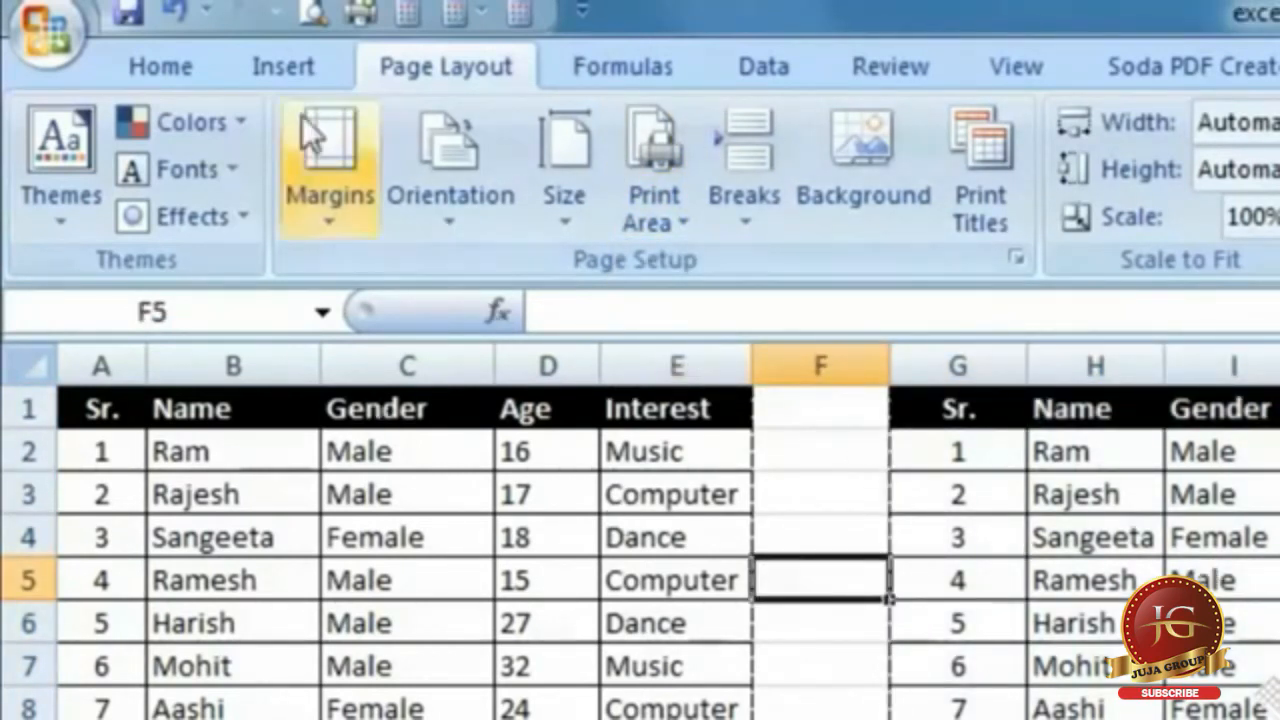
Check the pages of both print areas in print preview and return to the worksheet.
{"action": "left_click", "coordinate": [312, 12]}
{"action": "scroll", "coordinate": [1016, 641], "scroll_direction": "down", "scroll_amount": 1}
{"action": "scroll", "coordinate": [1016, 641], "scroll_direction": "up", "scroll_amount": 1}
{"action": "scroll", "coordinate": [1016, 641], "scroll_direction": "down", "scroll_amount": 1}
{"action": "left_click", "coordinate": [617, 192]}
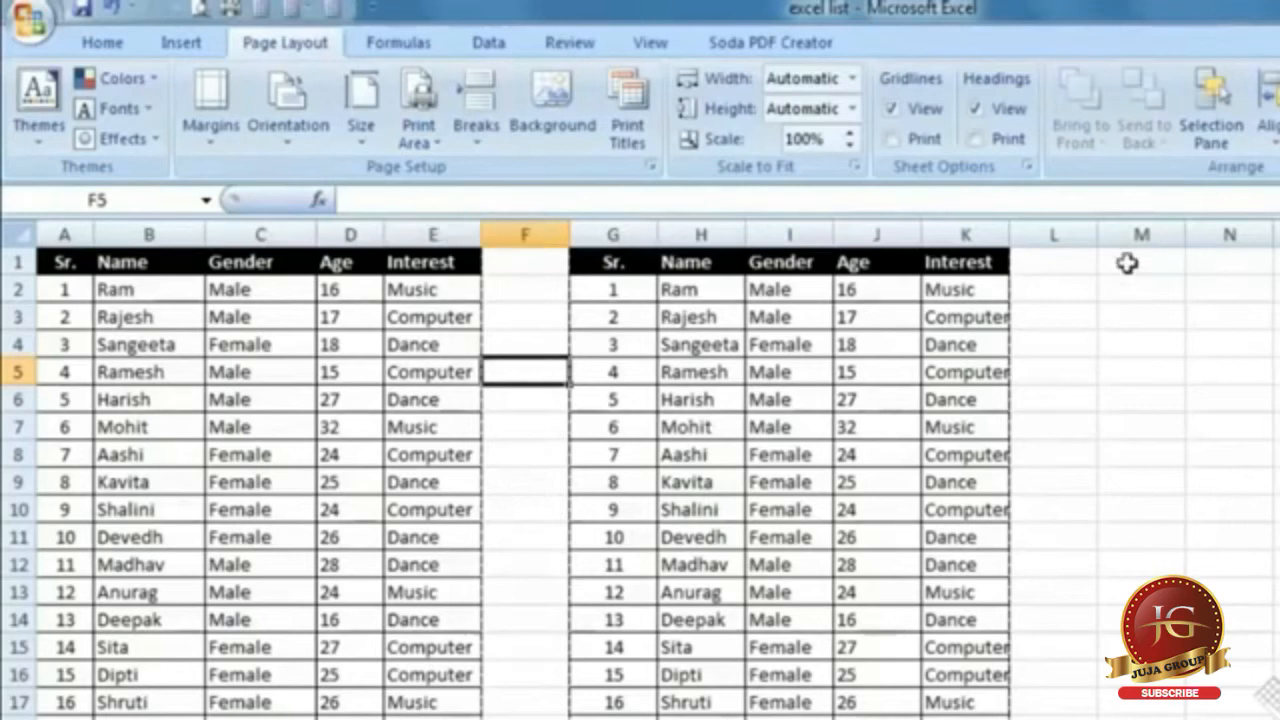
Apply all borders to columns A through M across both lists and the surrounding empty cells, and check the print preview.
{"action": "left_click_drag", "start_coordinate": [1171, 263], "coordinate": [1045, 712]}
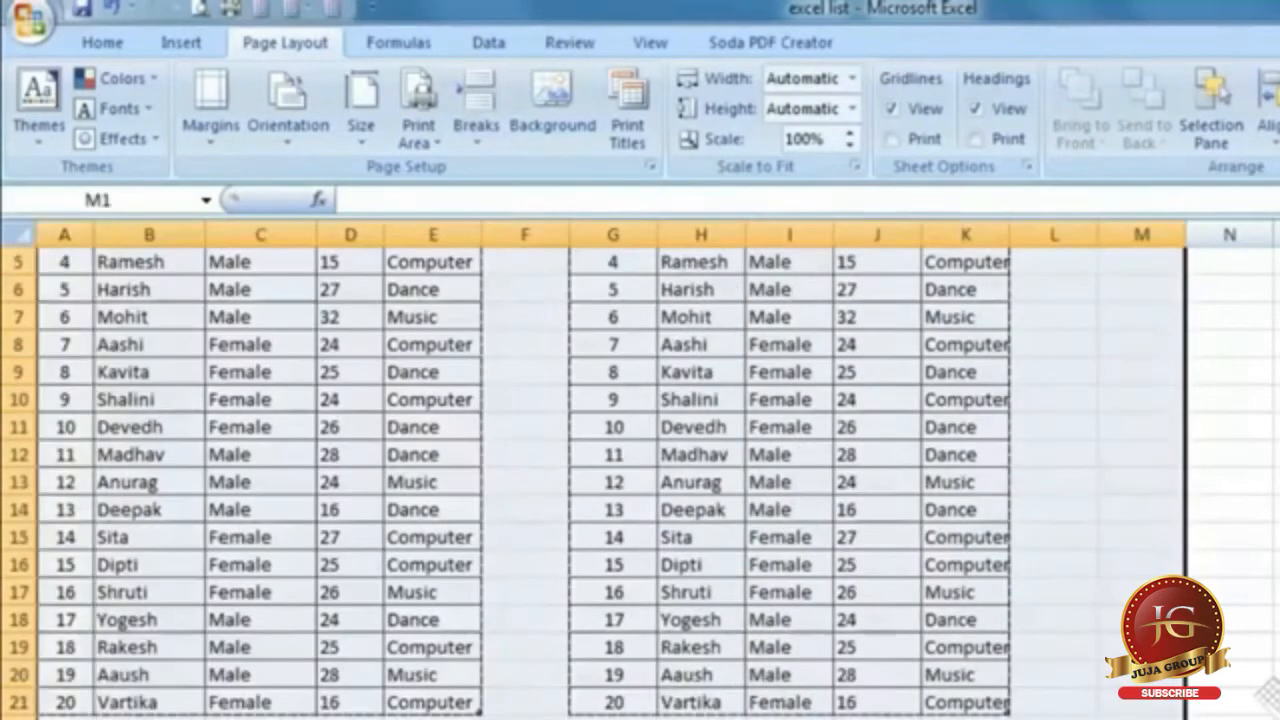
{"action": "left_click", "coordinate": [100, 43]}
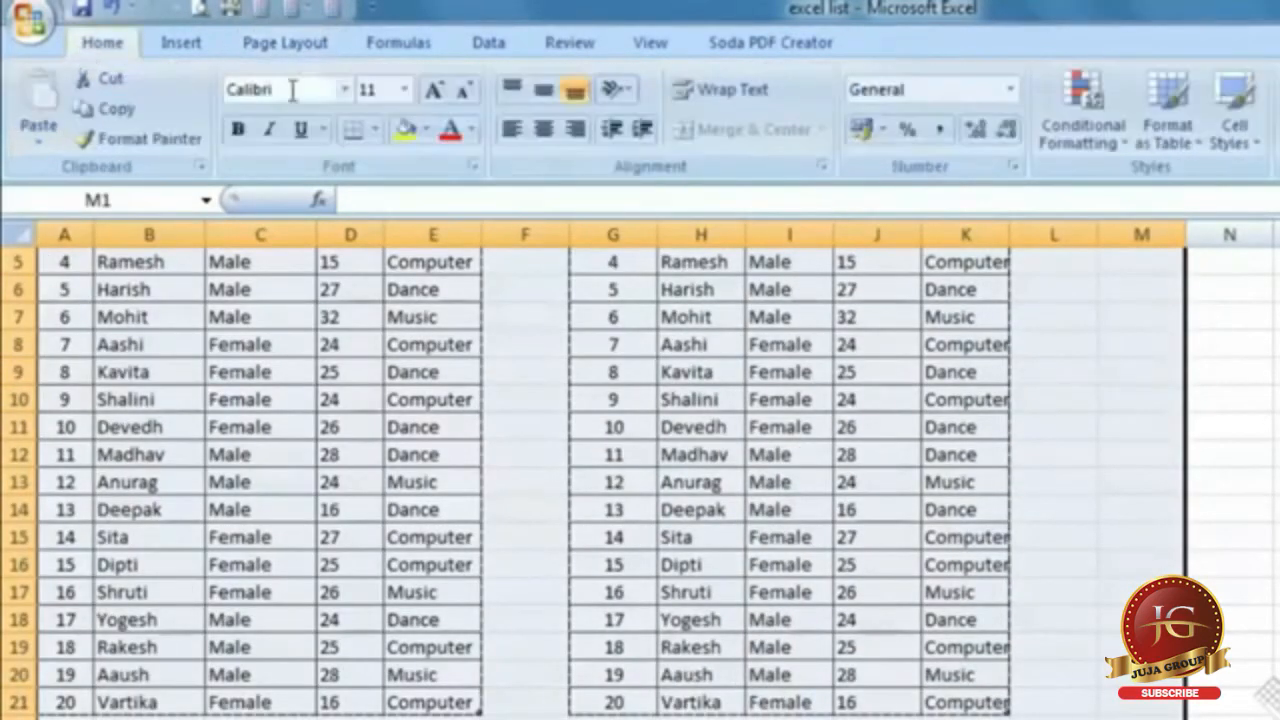
{"action": "left_click", "coordinate": [375, 129]}
{"action": "left_click", "coordinate": [415, 350]}
{"action": "scroll", "coordinate": [1171, 443], "scroll_direction": "up", "scroll_amount": 2}
{"action": "left_click", "coordinate": [1171, 443]}
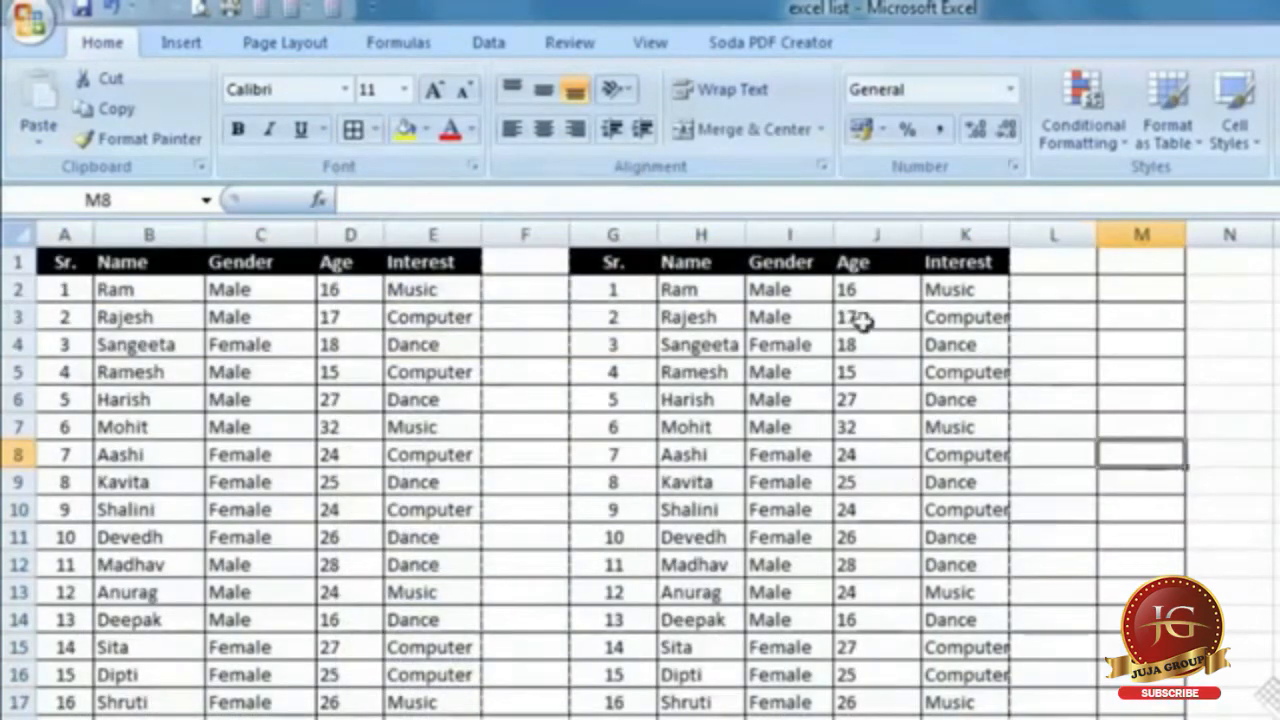
{"action": "left_click", "coordinate": [198, 10]}
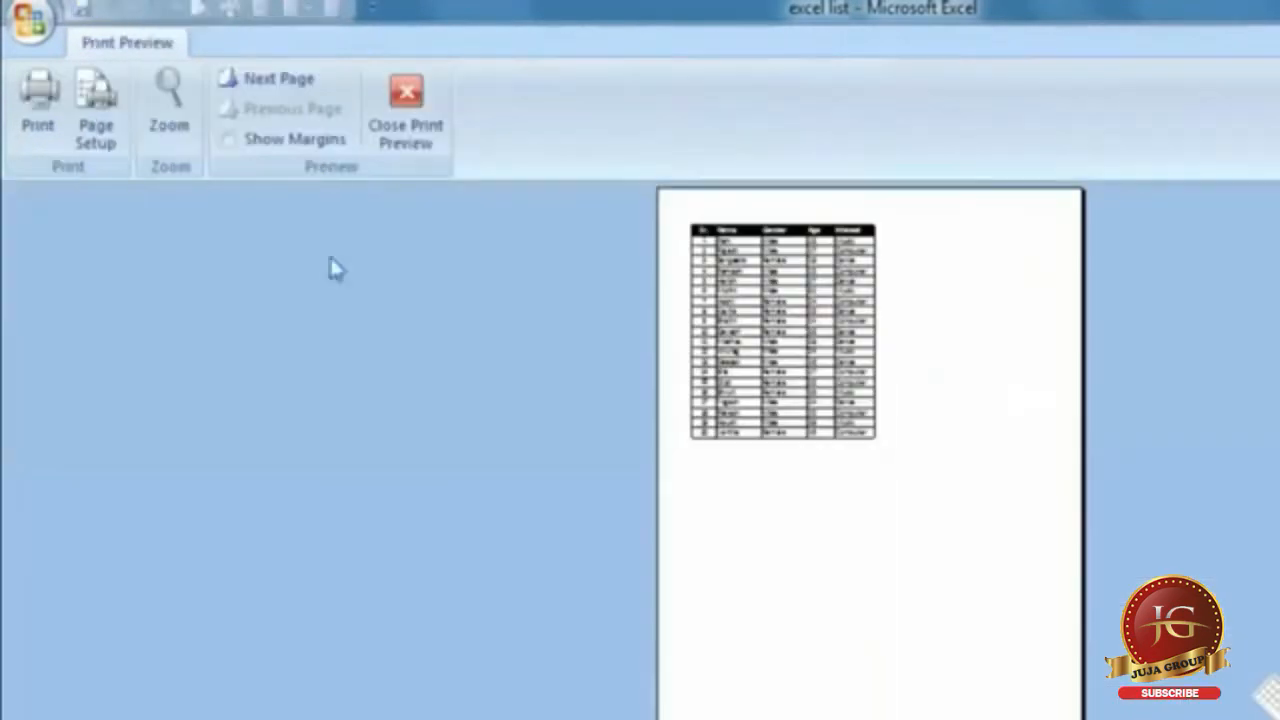
{"action": "left_click", "coordinate": [412, 133]}
Clear the sheet's print area and check the resulting pages in print preview.
{"action": "left_click", "coordinate": [280, 43]}
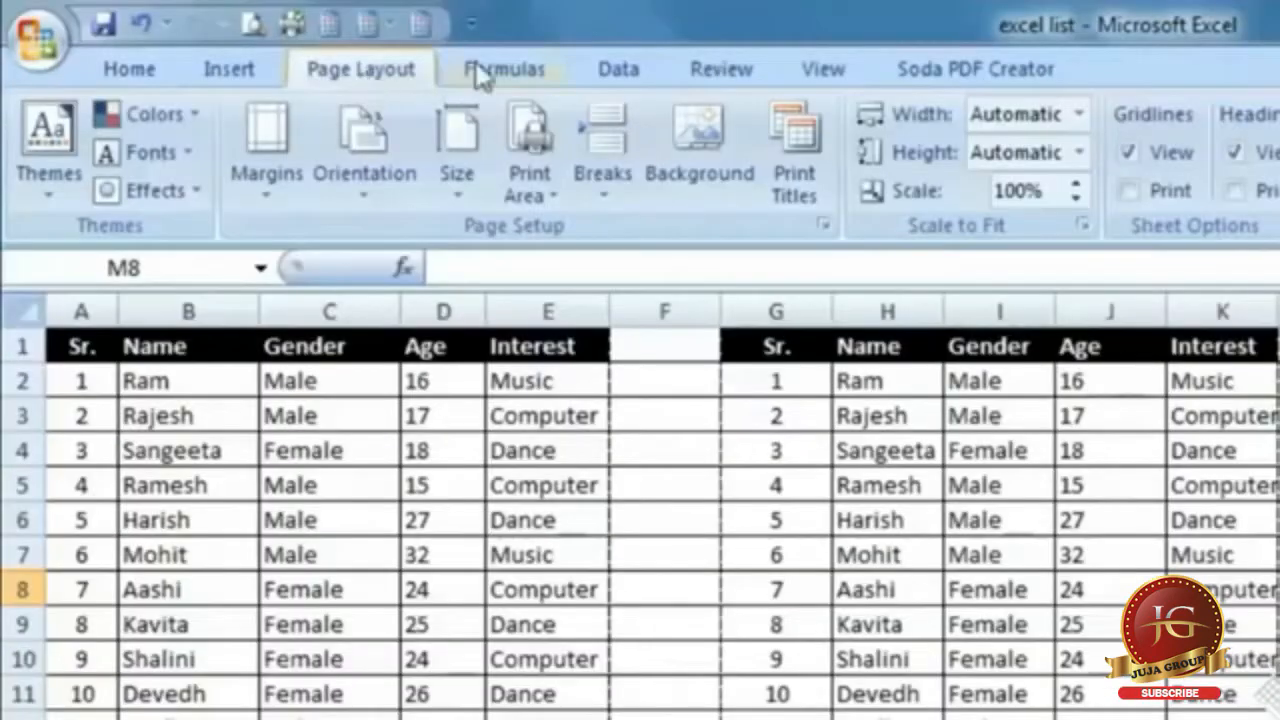
{"action": "left_click", "coordinate": [420, 125]}
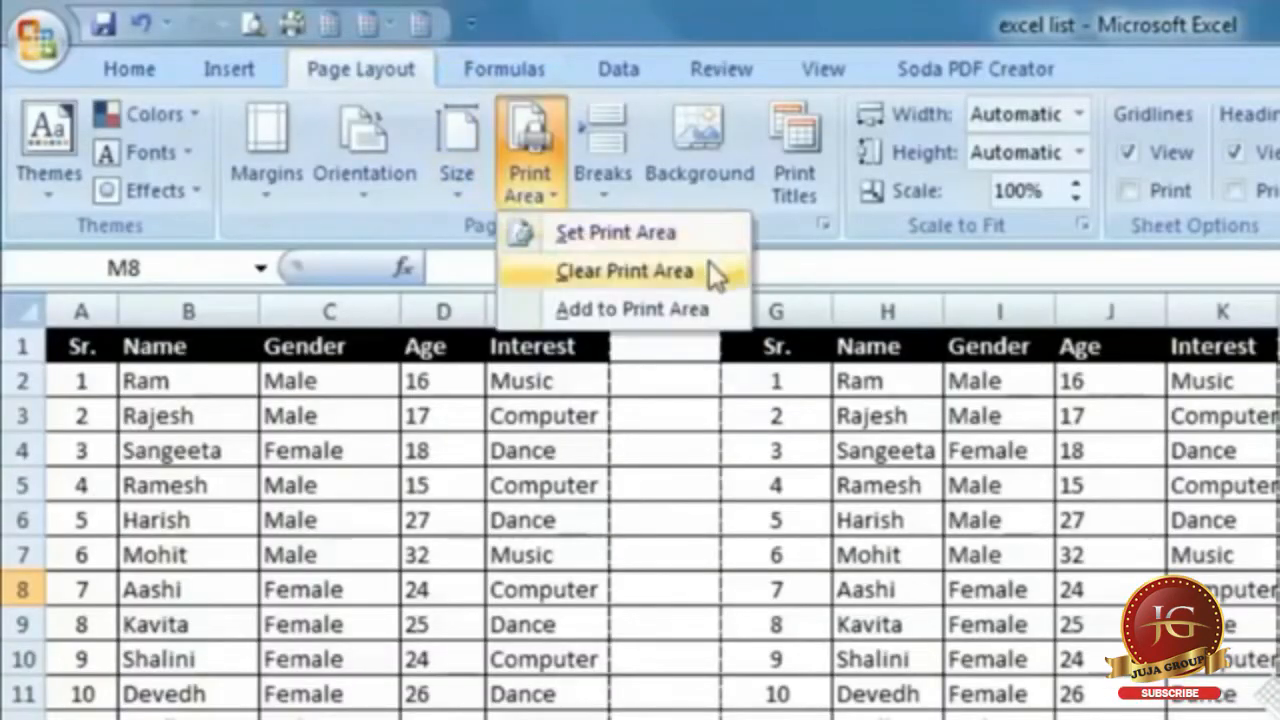
{"action": "left_click", "coordinate": [690, 268]}
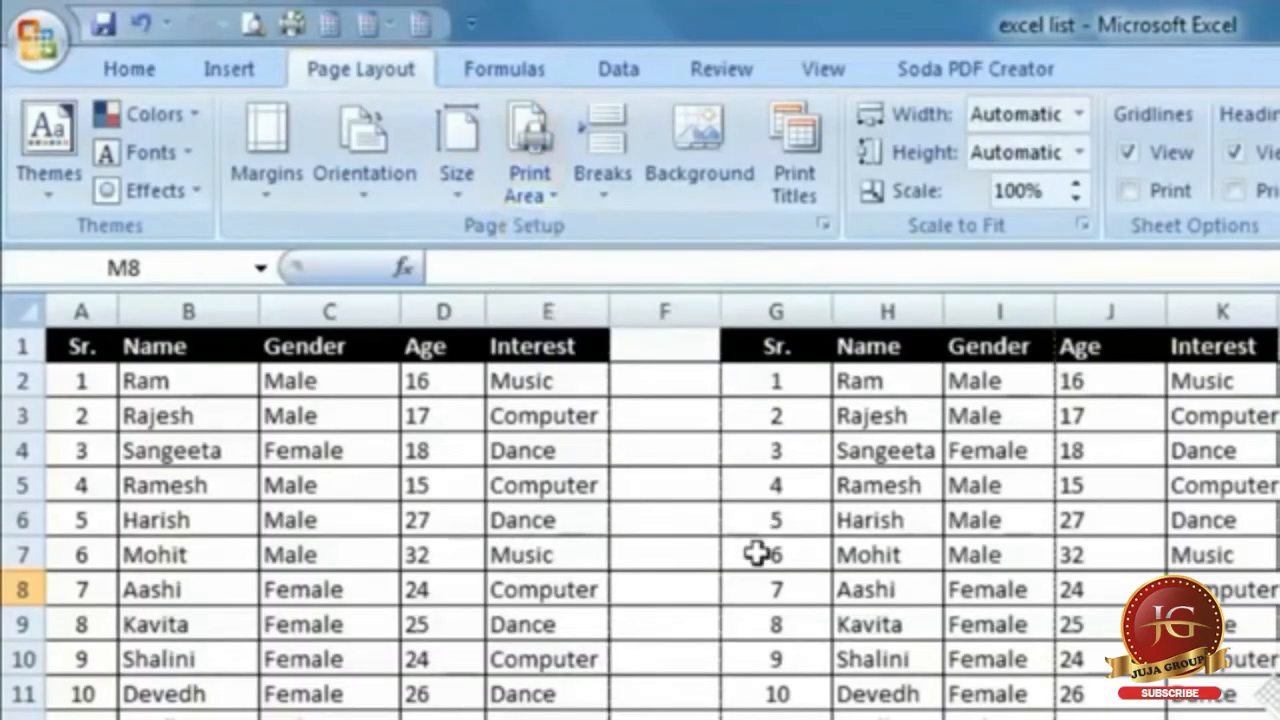
{"action": "left_click", "coordinate": [252, 24]}
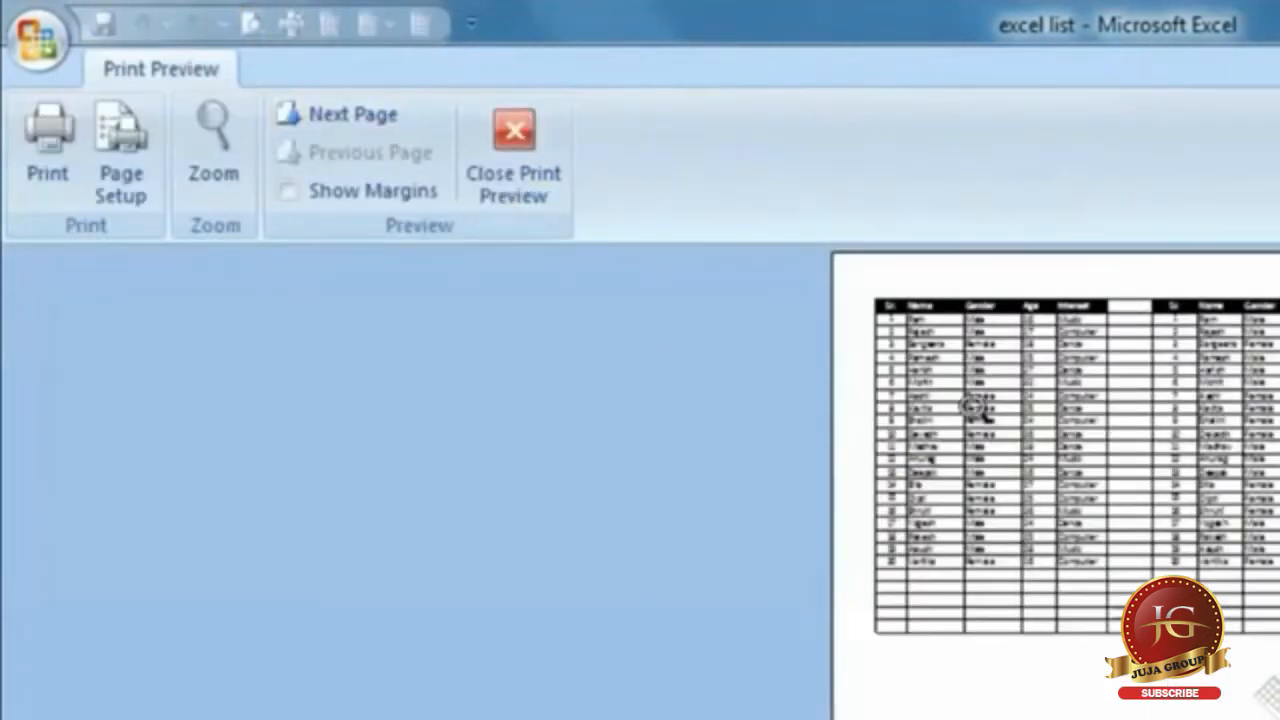
{"action": "scroll", "coordinate": [1188, 457], "scroll_direction": "down", "scroll_amount": 1}
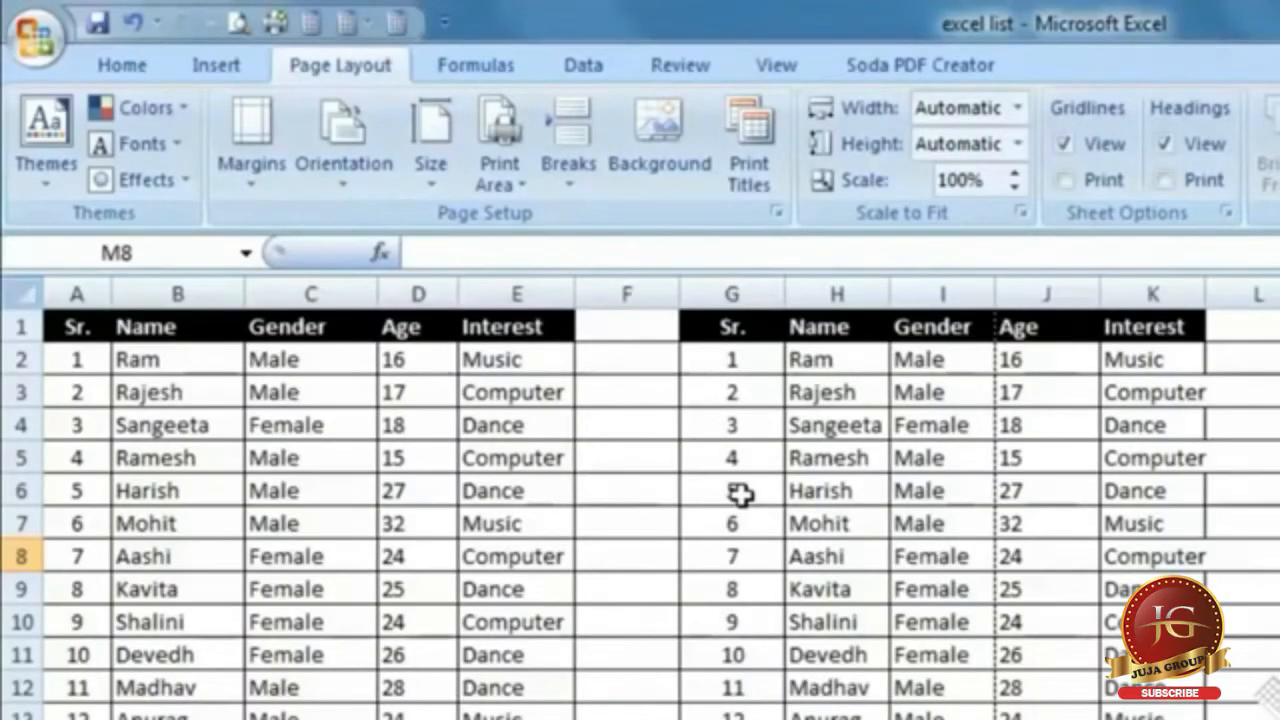
Set only the header and first four records, A1:E5, as the print area.
{"action": "left_click_drag", "start_coordinate": [94, 363], "coordinate": [318, 435]}
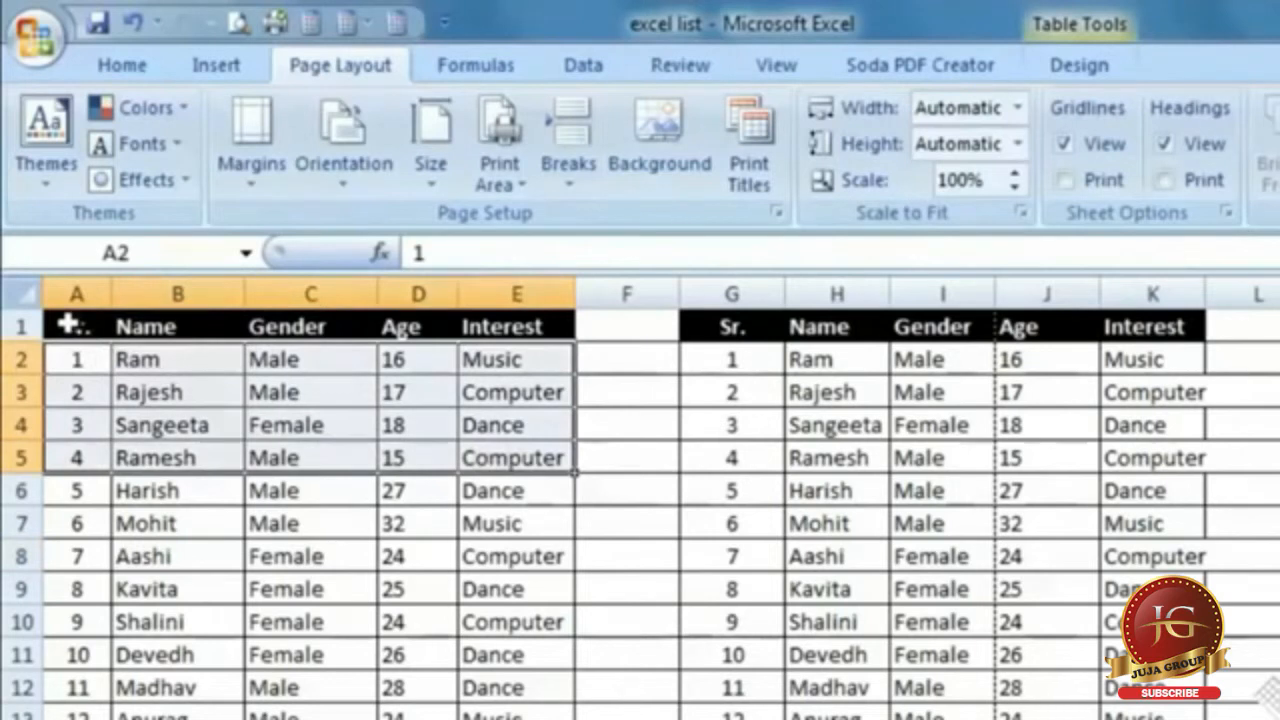
{"action": "left_click_drag", "start_coordinate": [62, 322], "coordinate": [505, 455]}
{"action": "left_click", "coordinate": [499, 170]}
{"action": "left_click", "coordinate": [504, 218]}
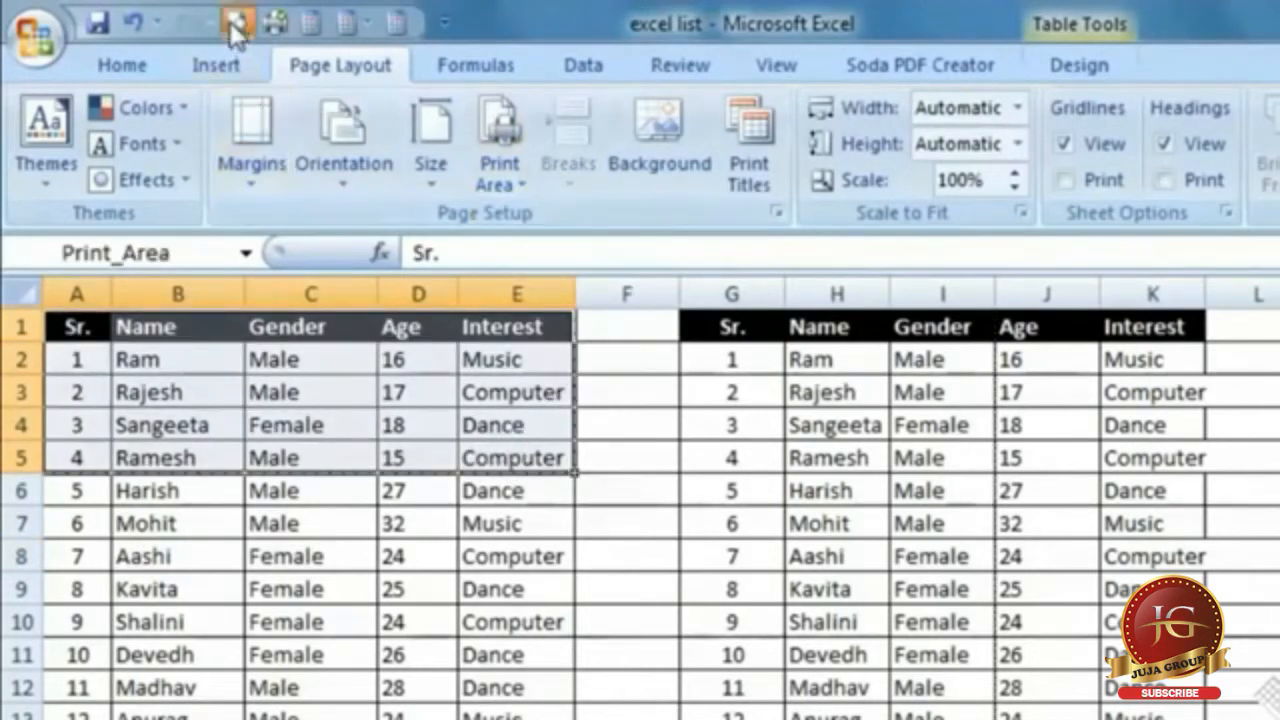
Check the new print area in print preview with the page zoomed in, and return to the worksheet.
{"action": "left_click", "coordinate": [235, 25]}
{"action": "left_click", "coordinate": [977, 349]}
{"action": "scroll", "coordinate": [1127, 272], "scroll_direction": "up", "scroll_amount": 3}
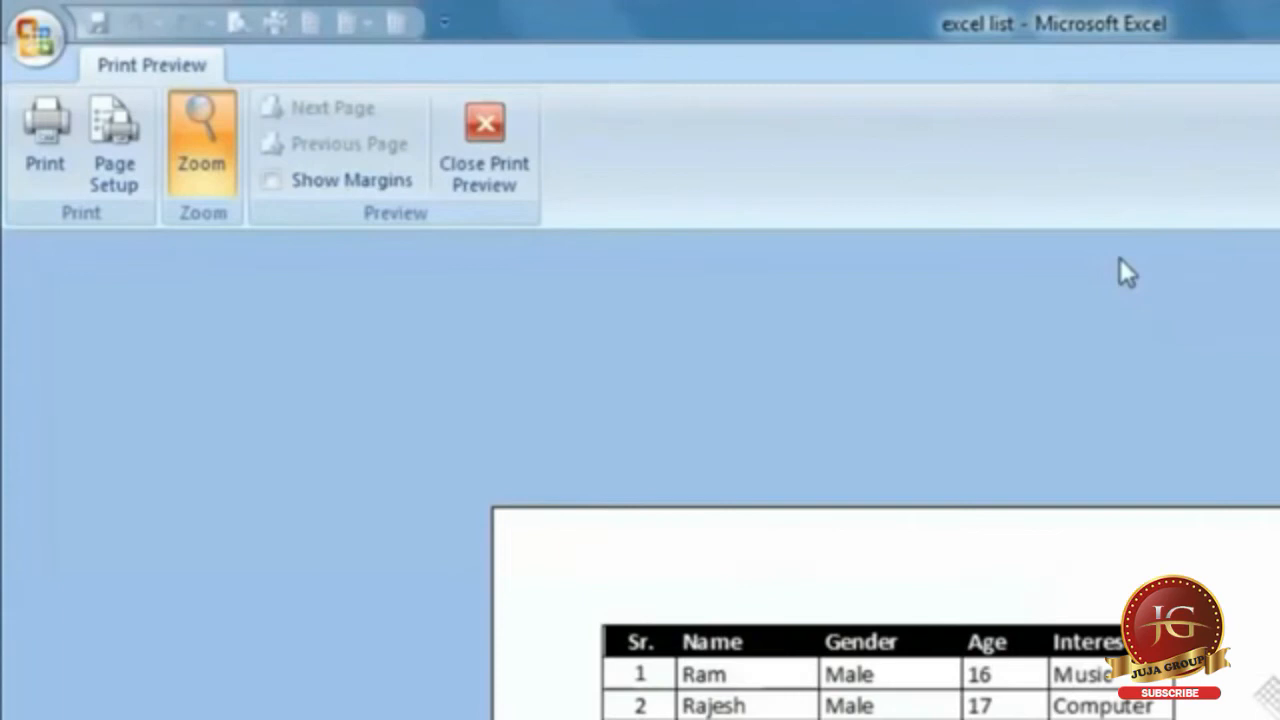
{"action": "left_click", "coordinate": [482, 125]}
{"action": "scroll", "coordinate": [709, 500], "scroll_direction": "down", "scroll_amount": 1}
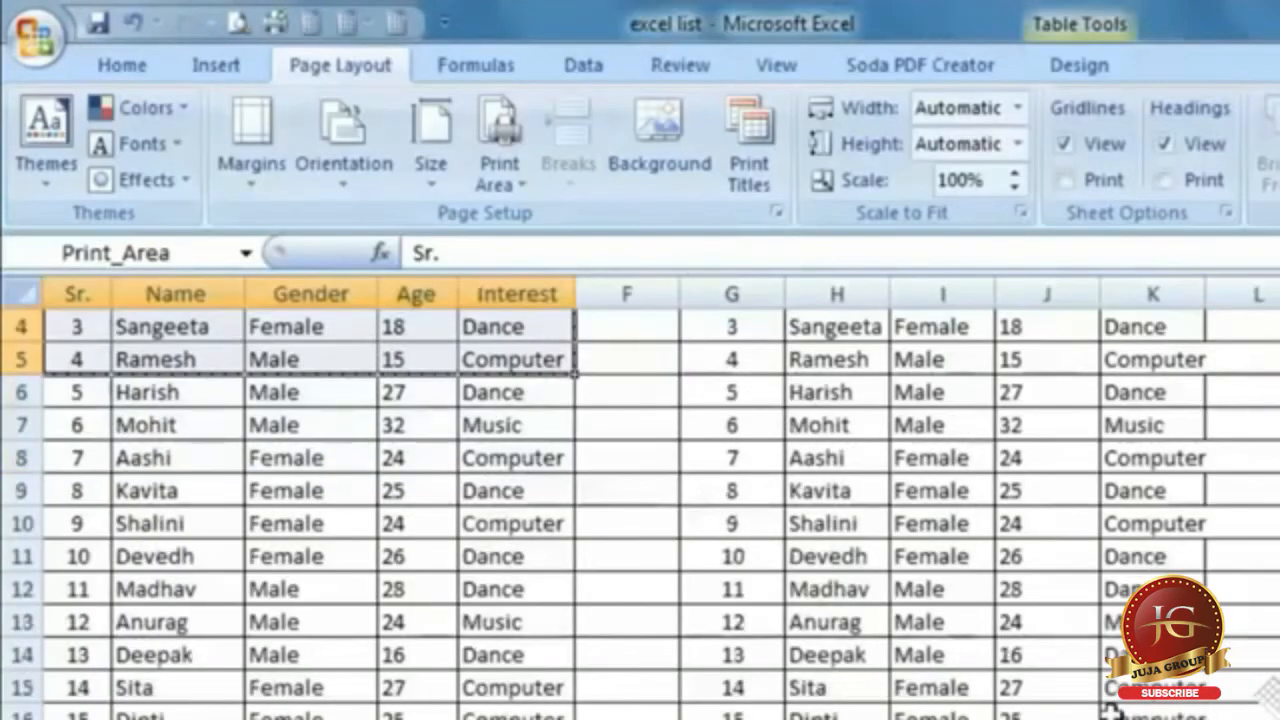
Clear the A1:E5 print area and look over both lists down to the empty bordered rows.
{"action": "left_click", "coordinate": [445, 165]}
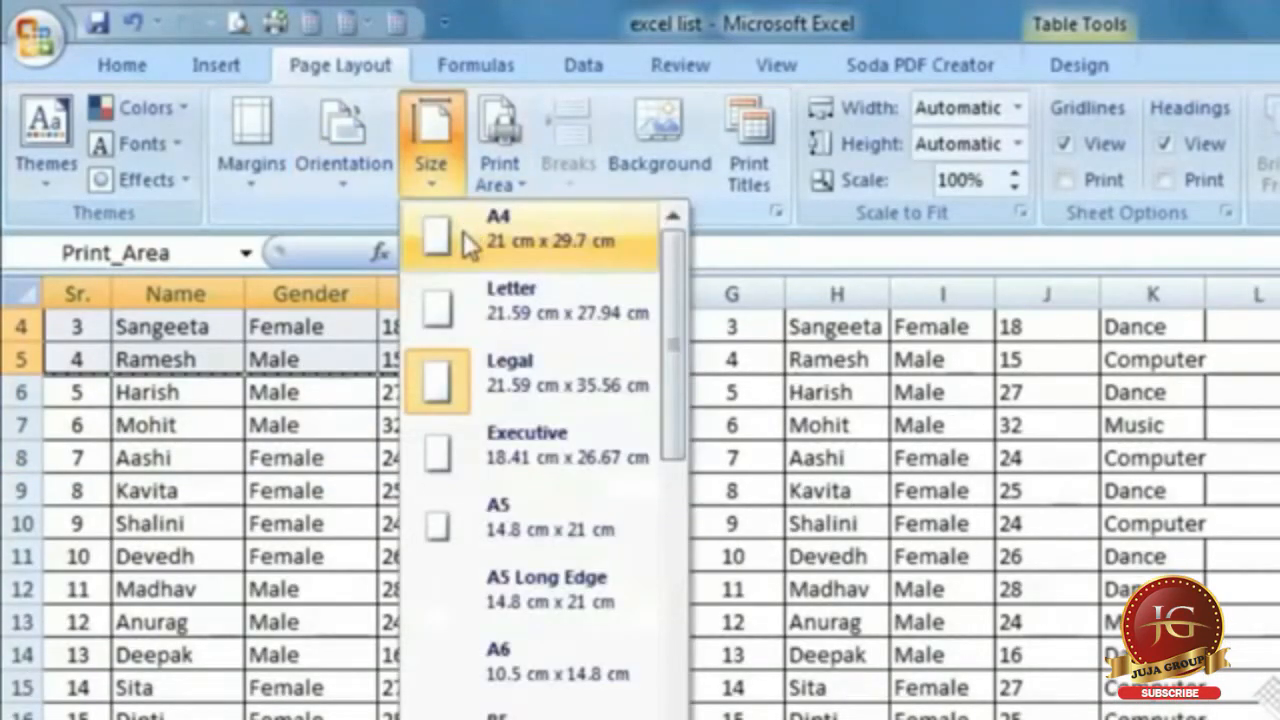
{"action": "left_click", "coordinate": [528, 149]}
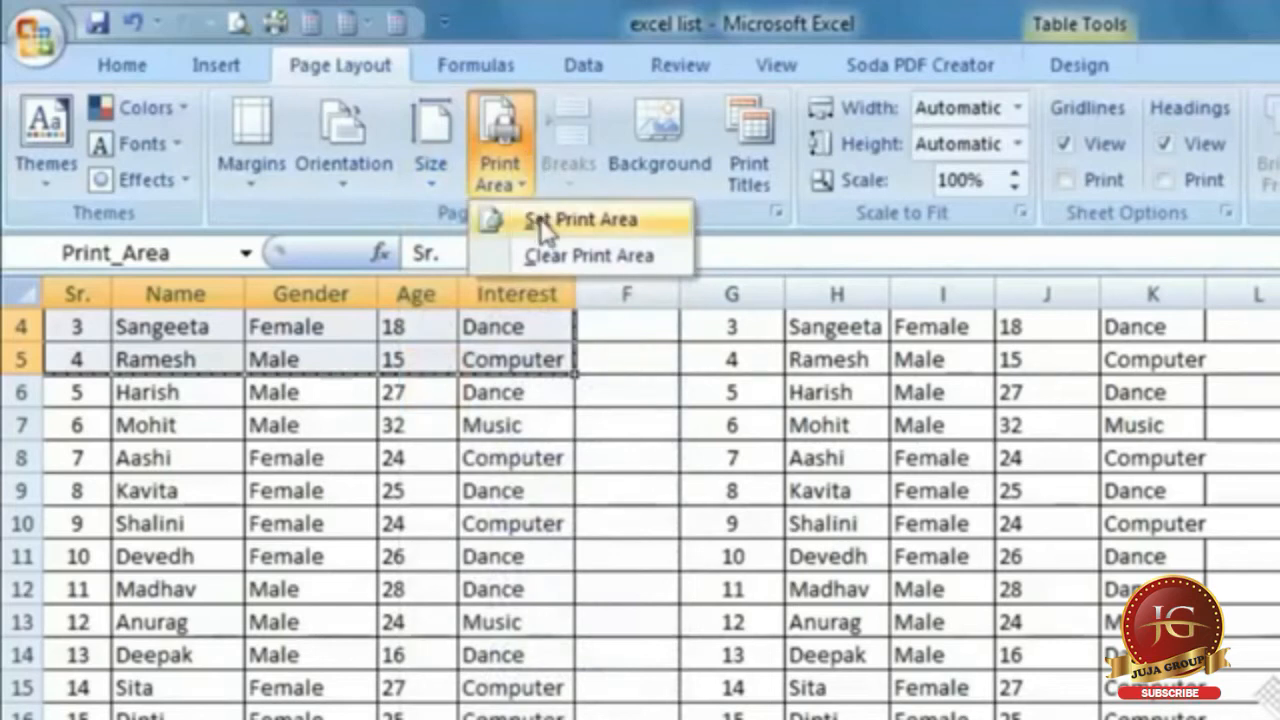
{"action": "left_click", "coordinate": [552, 258]}
{"action": "scroll", "coordinate": [560, 420], "scroll_direction": "up", "scroll_amount": 1}
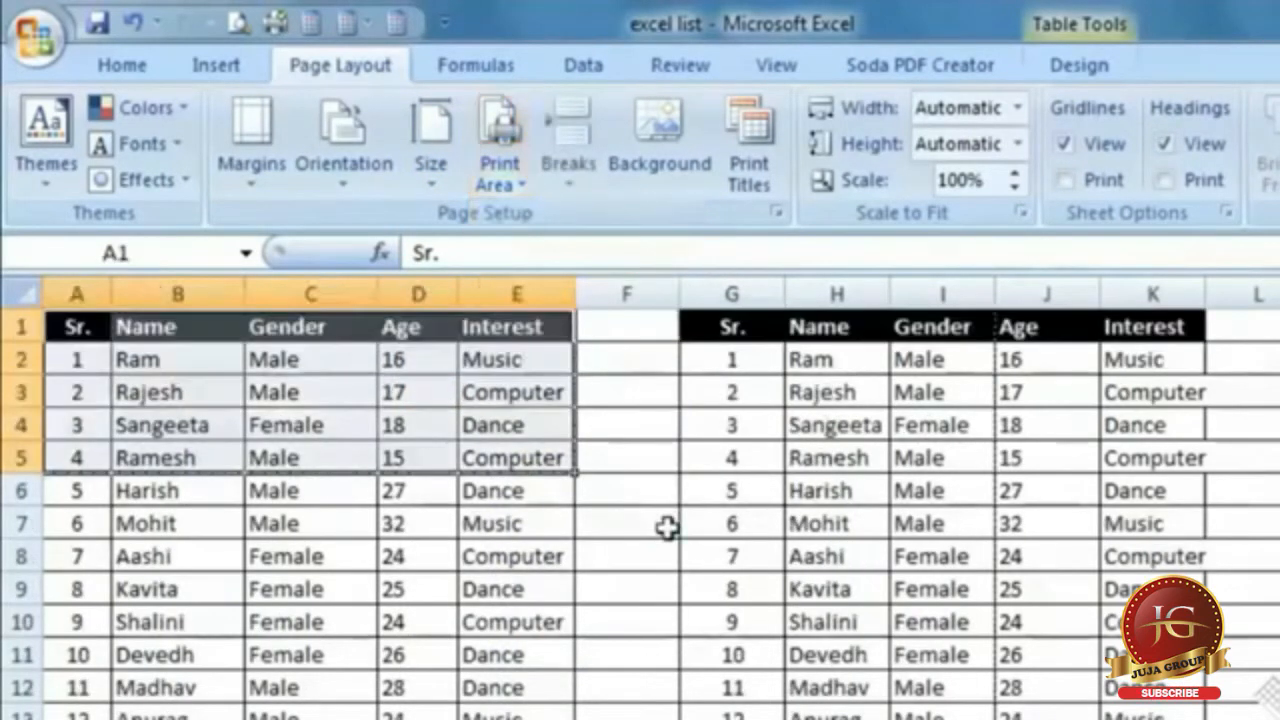
{"action": "left_click", "coordinate": [663, 527]}
{"action": "scroll", "coordinate": [608, 569], "scroll_direction": "down", "scroll_amount": 4}
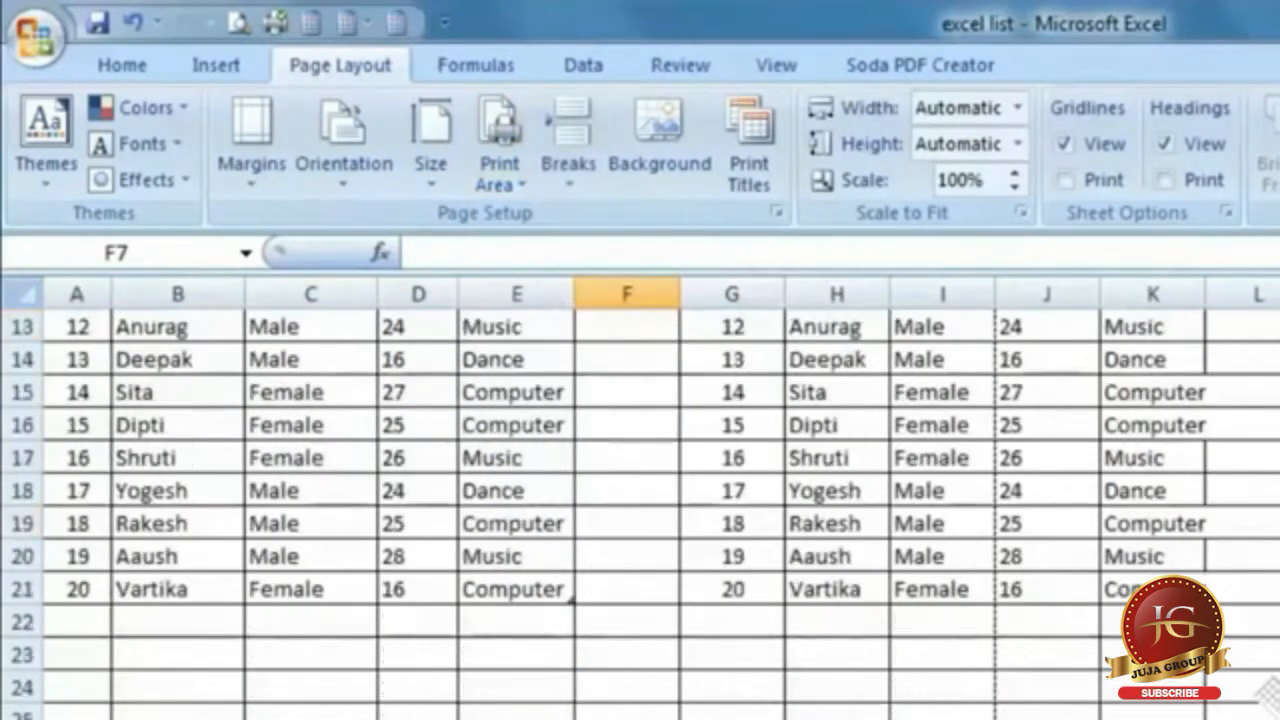
{"action": "scroll", "coordinate": [898, 688], "scroll_direction": "down", "scroll_amount": 2}
{"action": "scroll", "coordinate": [898, 688], "scroll_direction": "up", "scroll_amount": 6}
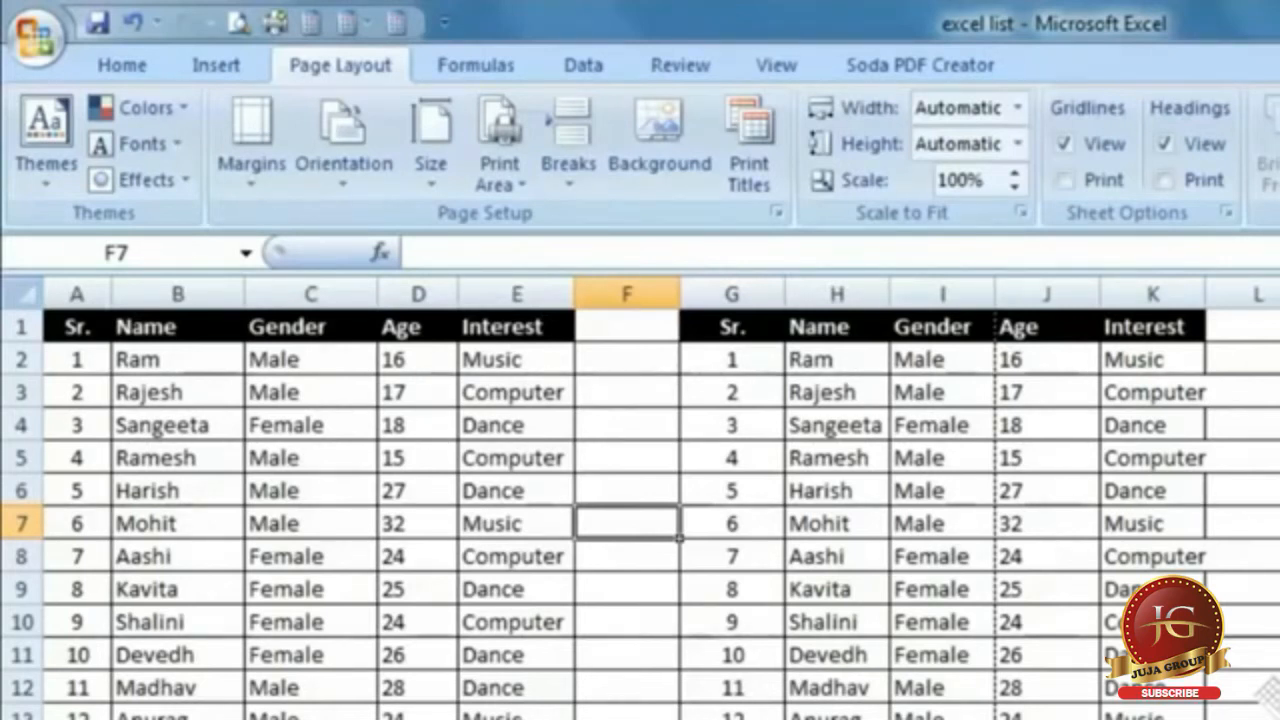
Narrow the empty column F between the two lists and open the print preview.
{"action": "left_click_drag", "start_coordinate": [785, 293], "coordinate": [608, 294]}
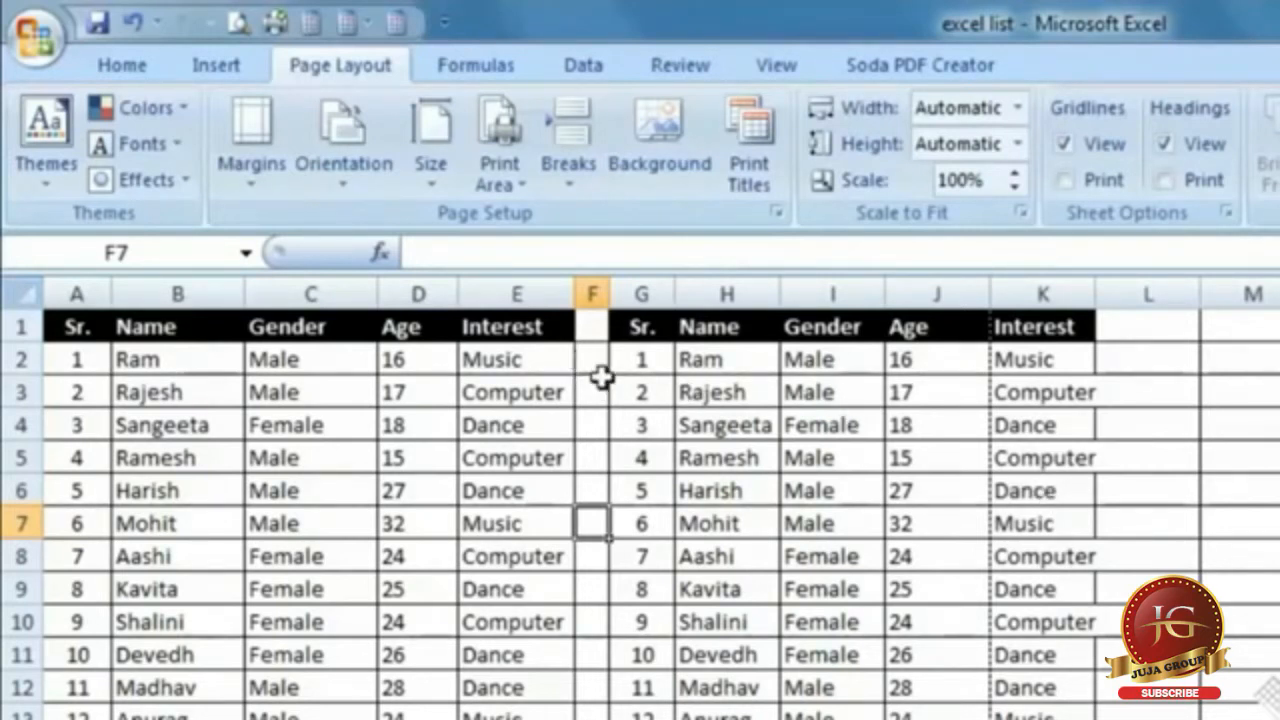
{"action": "key", "text": "ctrl+F2"}
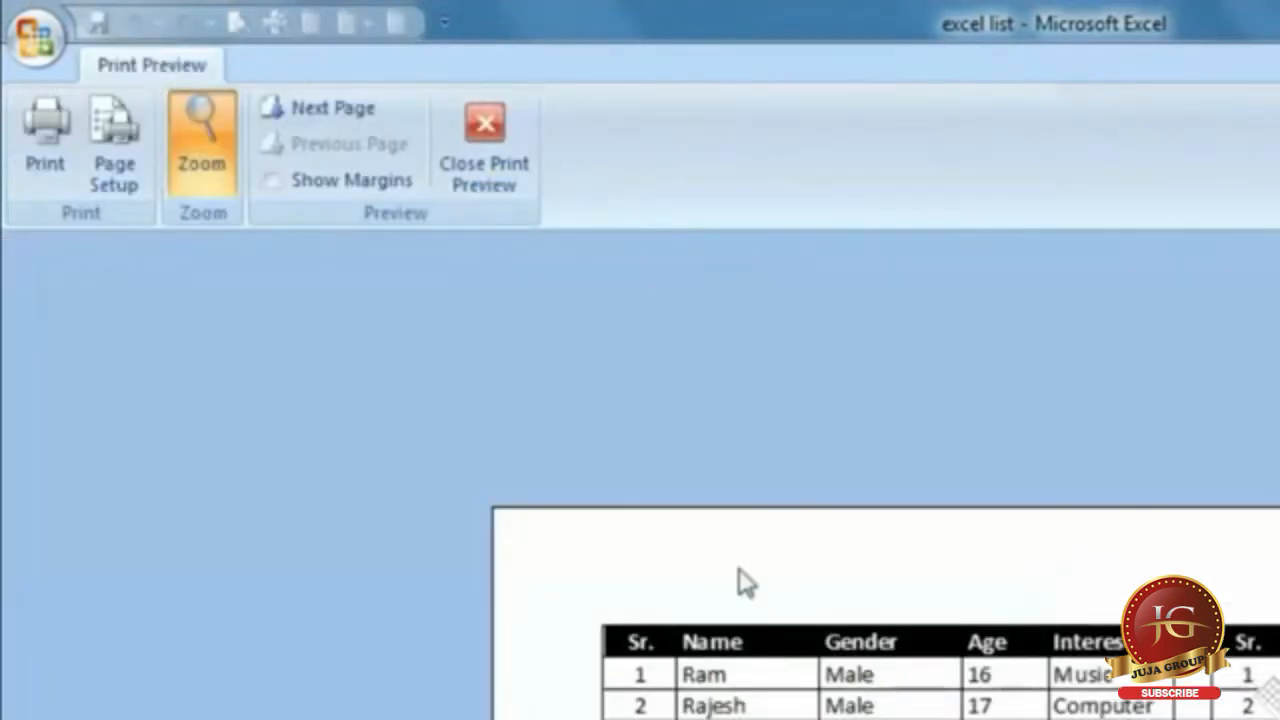
Scale the printout to fit 1 page wide by 1 tall, look over the previewed page, and return to the worksheet.
{"action": "left_click", "coordinate": [125, 166]}
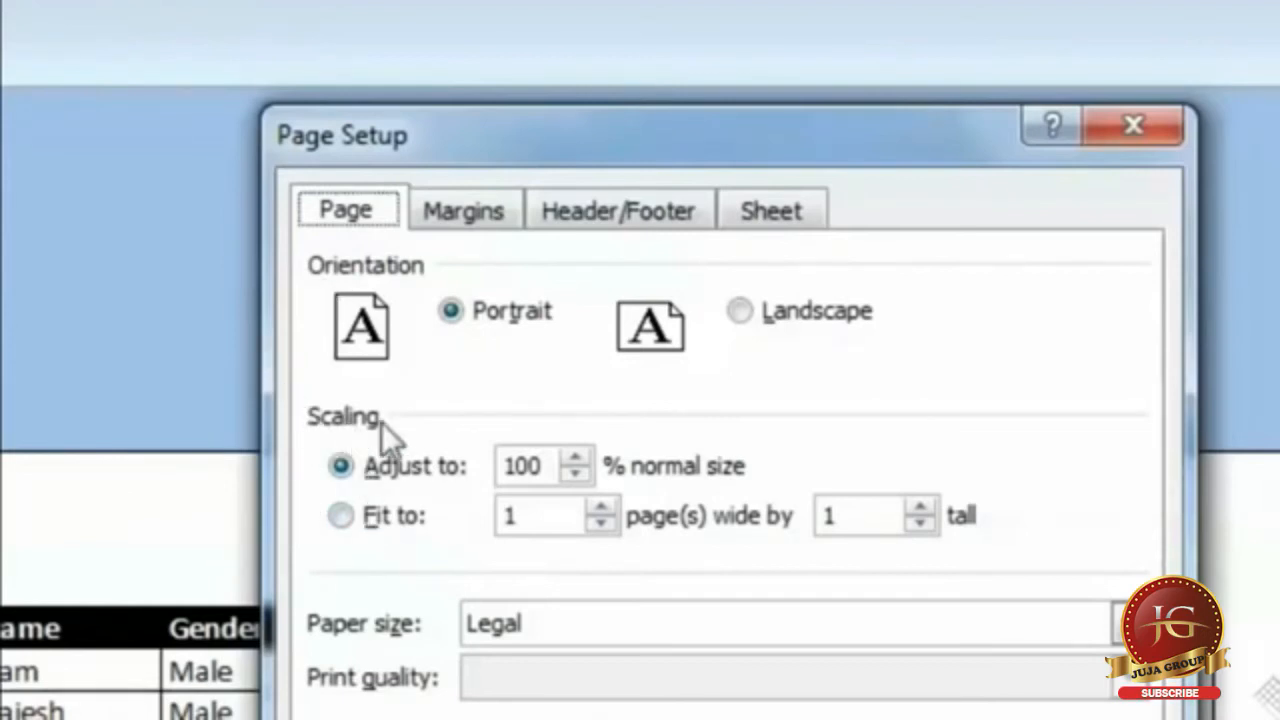
{"action": "left_click", "coordinate": [341, 517]}
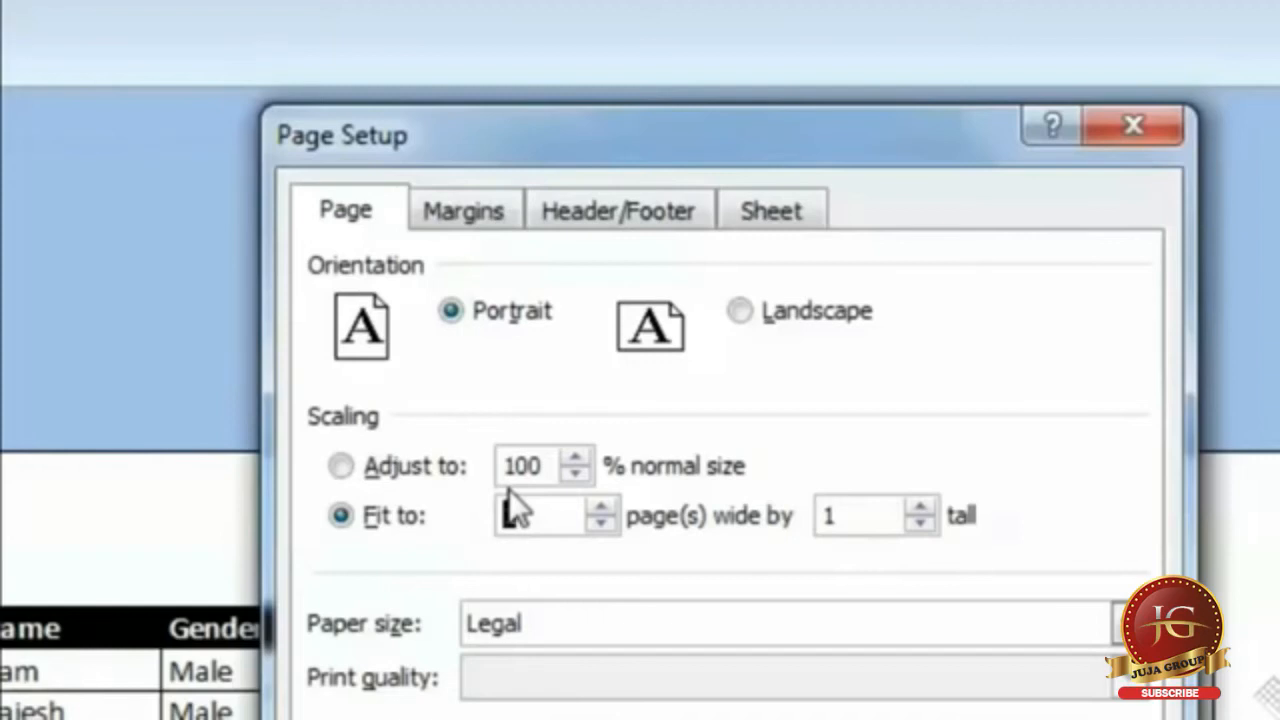
{"action": "key", "text": "Return"}
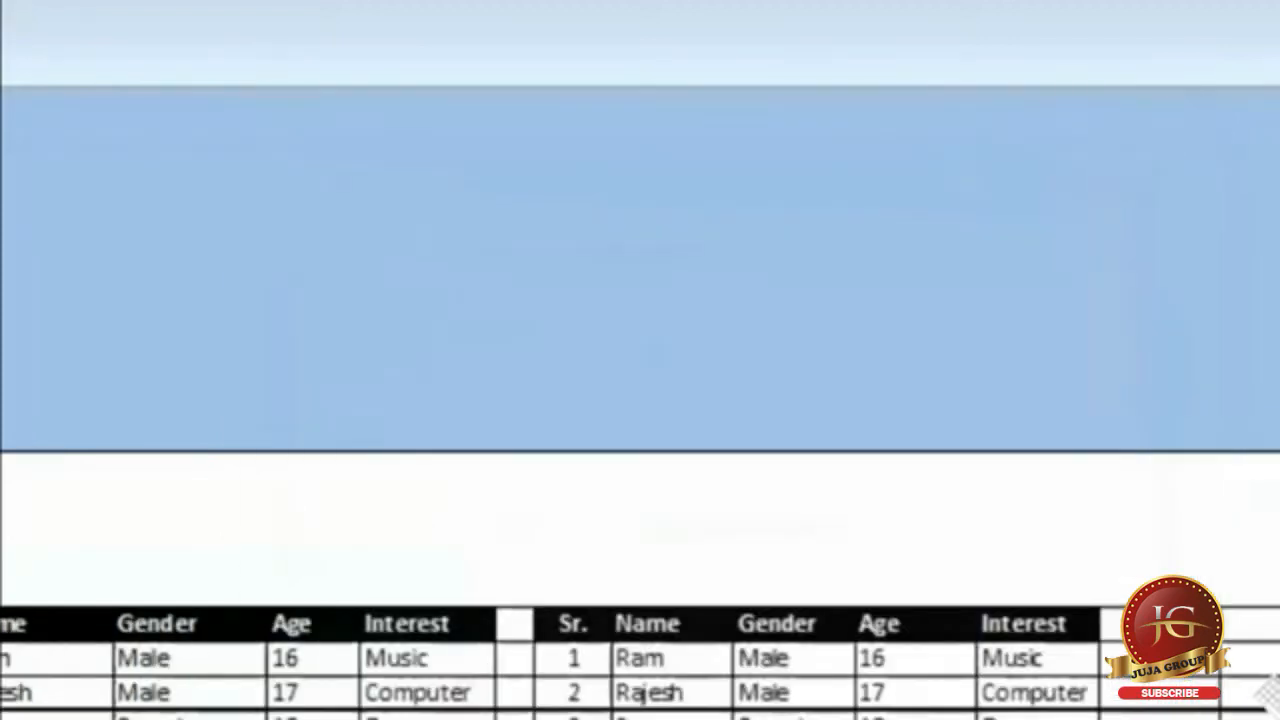
{"action": "scroll", "coordinate": [818, 645], "scroll_direction": "up", "scroll_amount": 5}
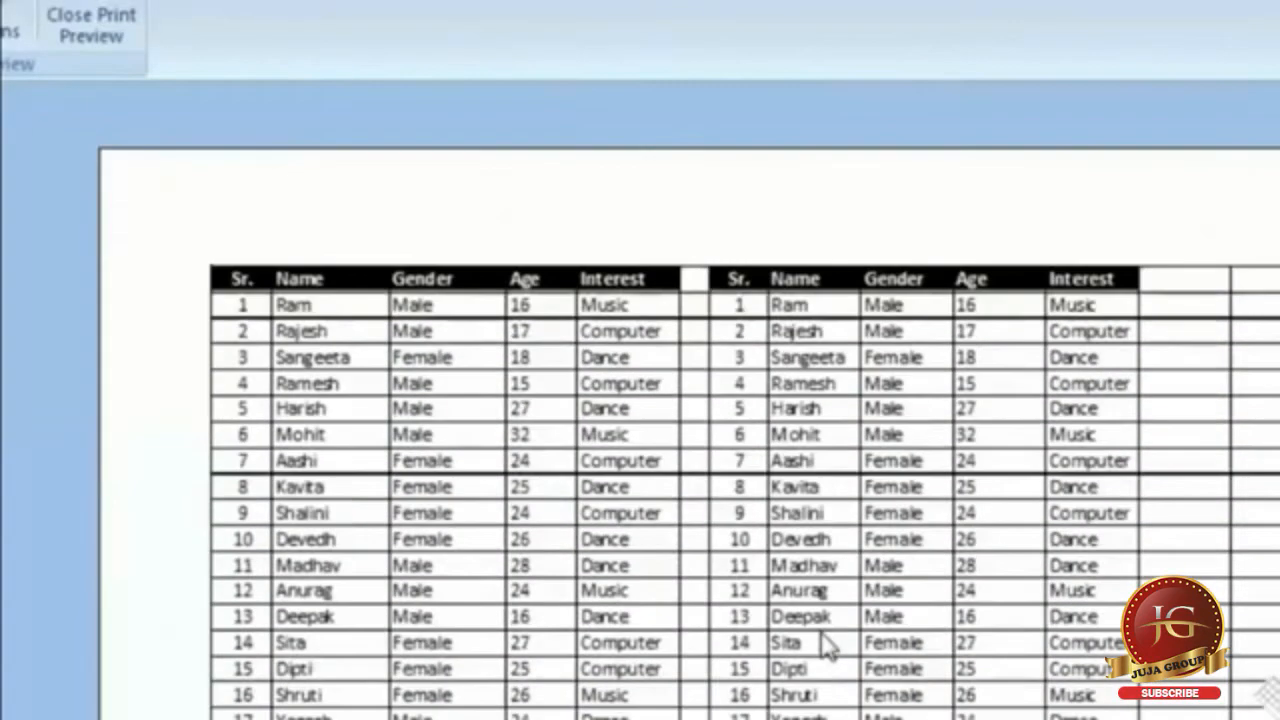
{"action": "scroll", "coordinate": [820, 623], "scroll_direction": "down", "scroll_amount": 3}
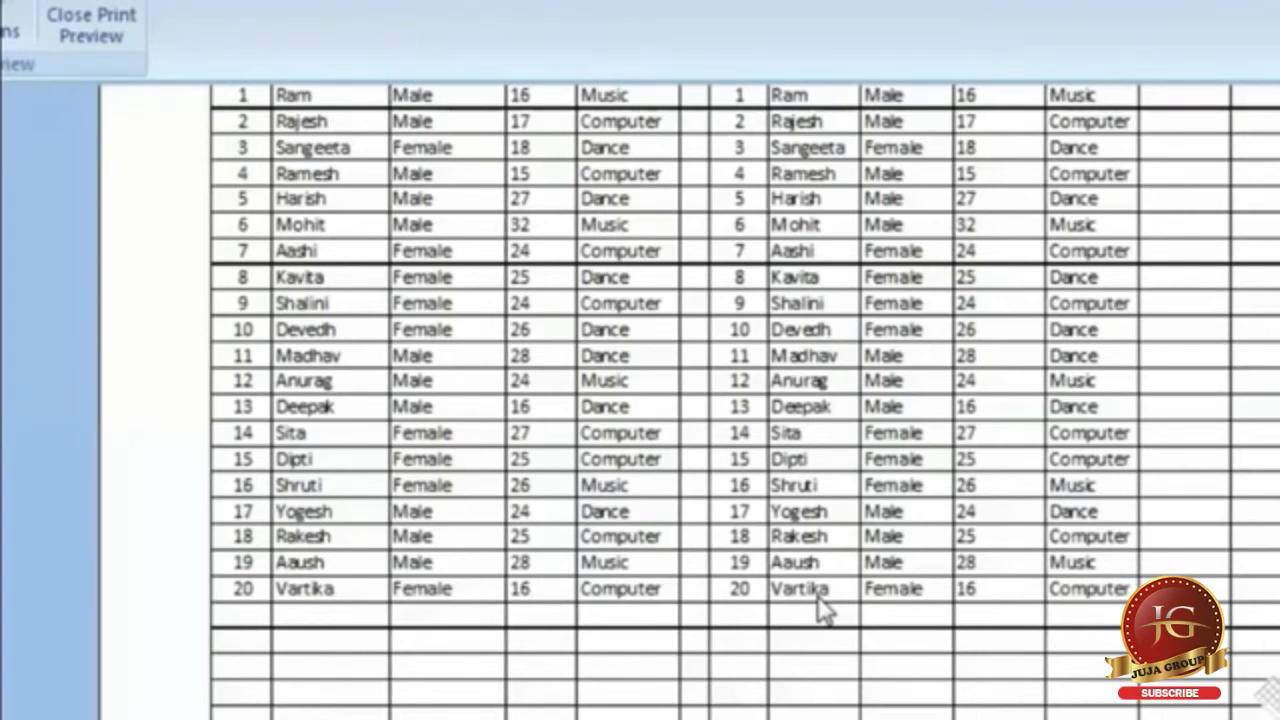
{"action": "left_click", "coordinate": [90, 25]}
Review the print options without printing, check the print preview again, and bring up the workbook's file and print commands.
{"action": "key", "text": "ctrl+p"}
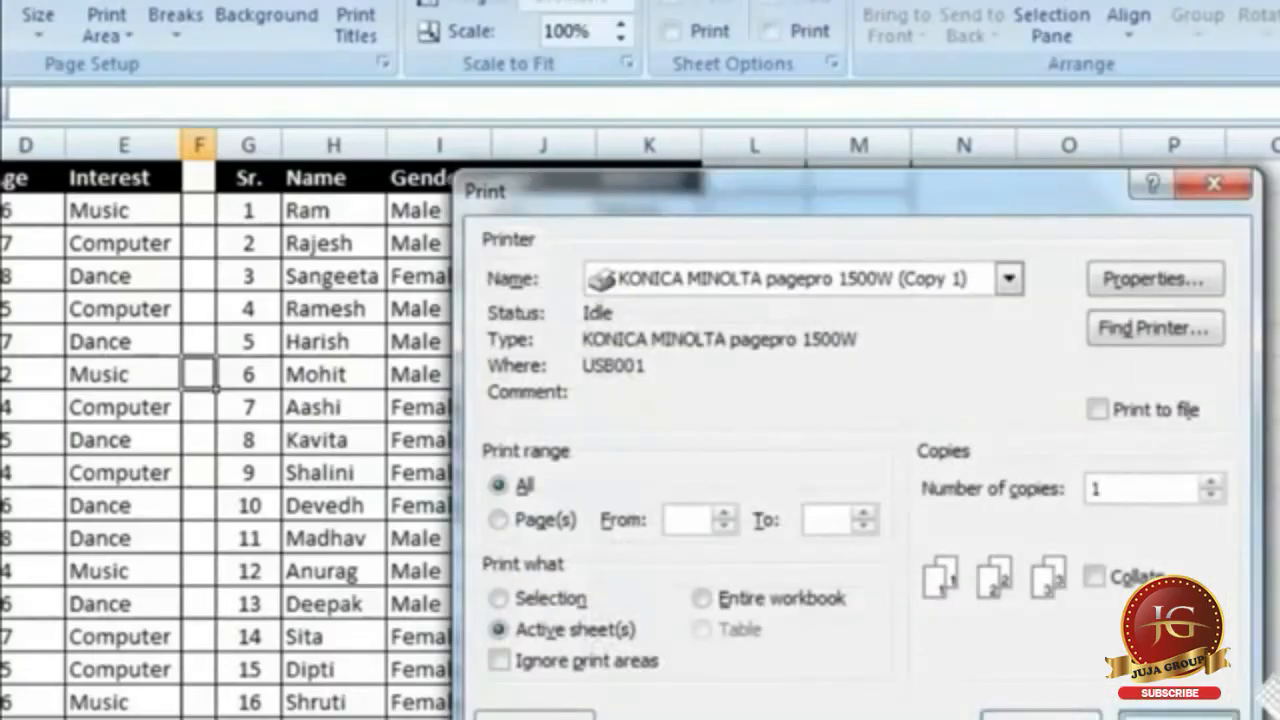
{"action": "left_click", "coordinate": [1130, 708]}
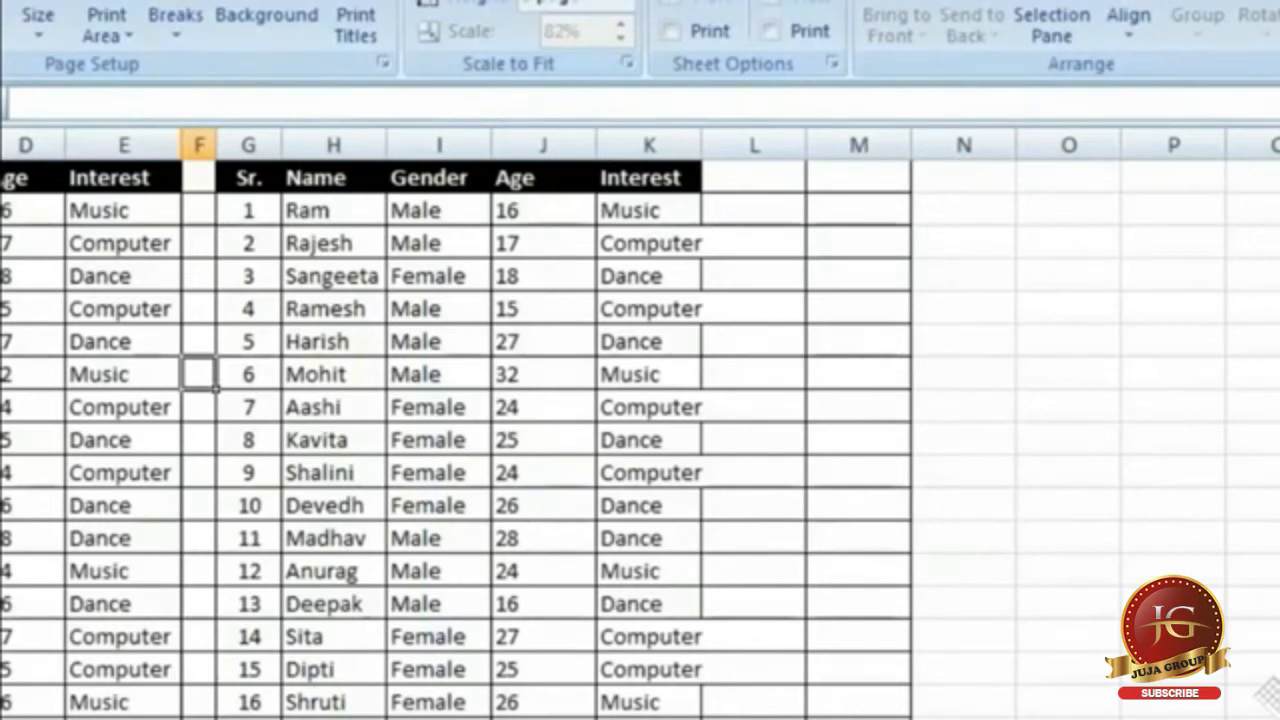
{"action": "key", "text": "ctrl+F2"}
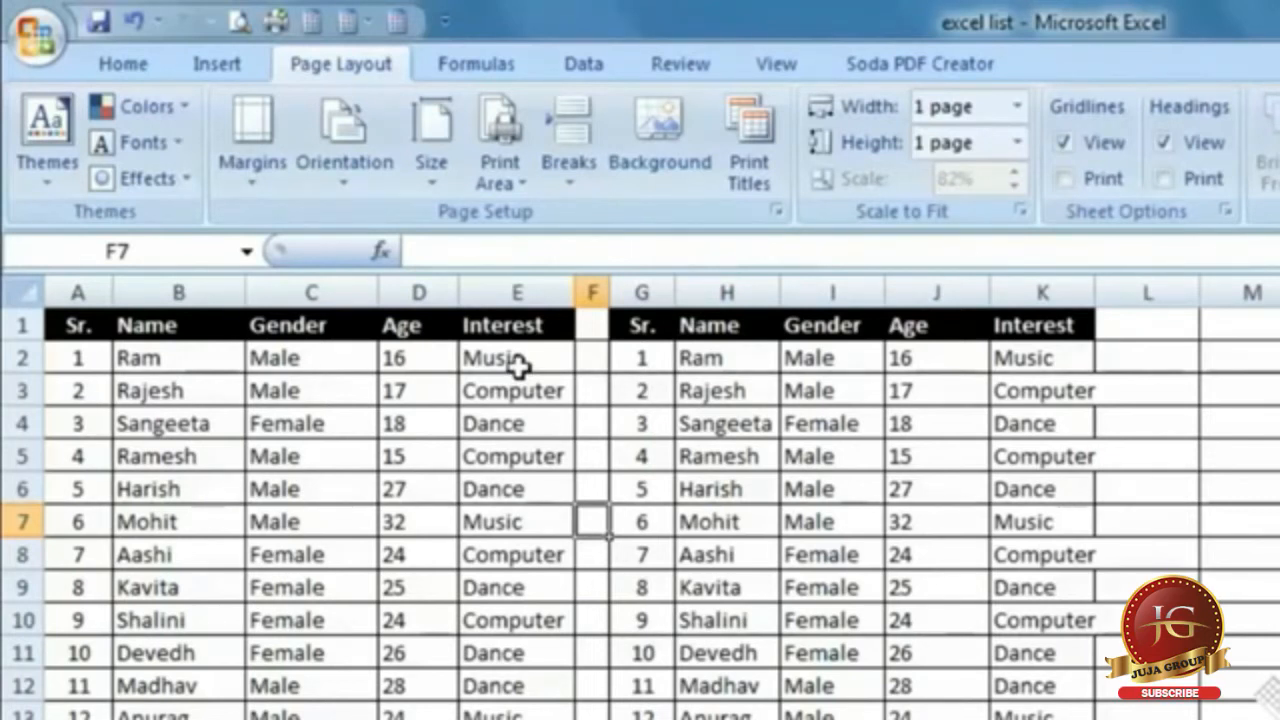
{"action": "left_click", "coordinate": [37, 35]}
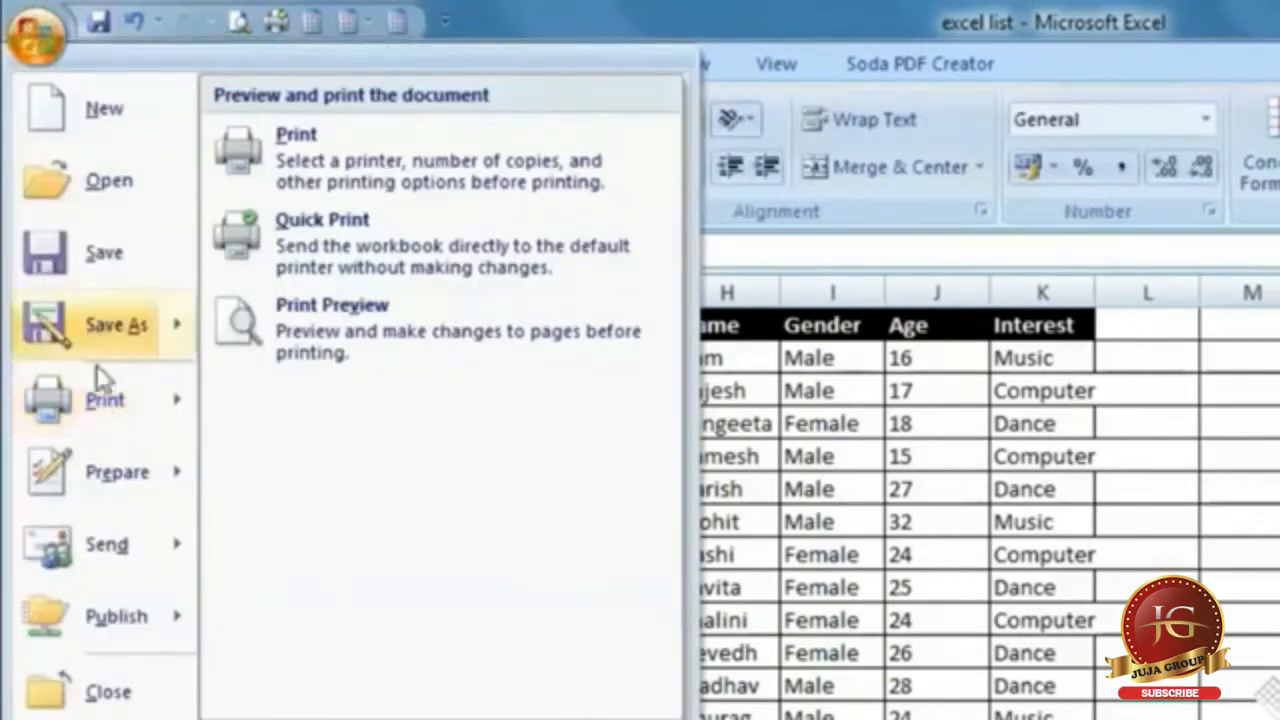
Review the sheet's print settings and switch the worksheet to Page Layout view.
{"action": "left_click", "coordinate": [101, 396]}
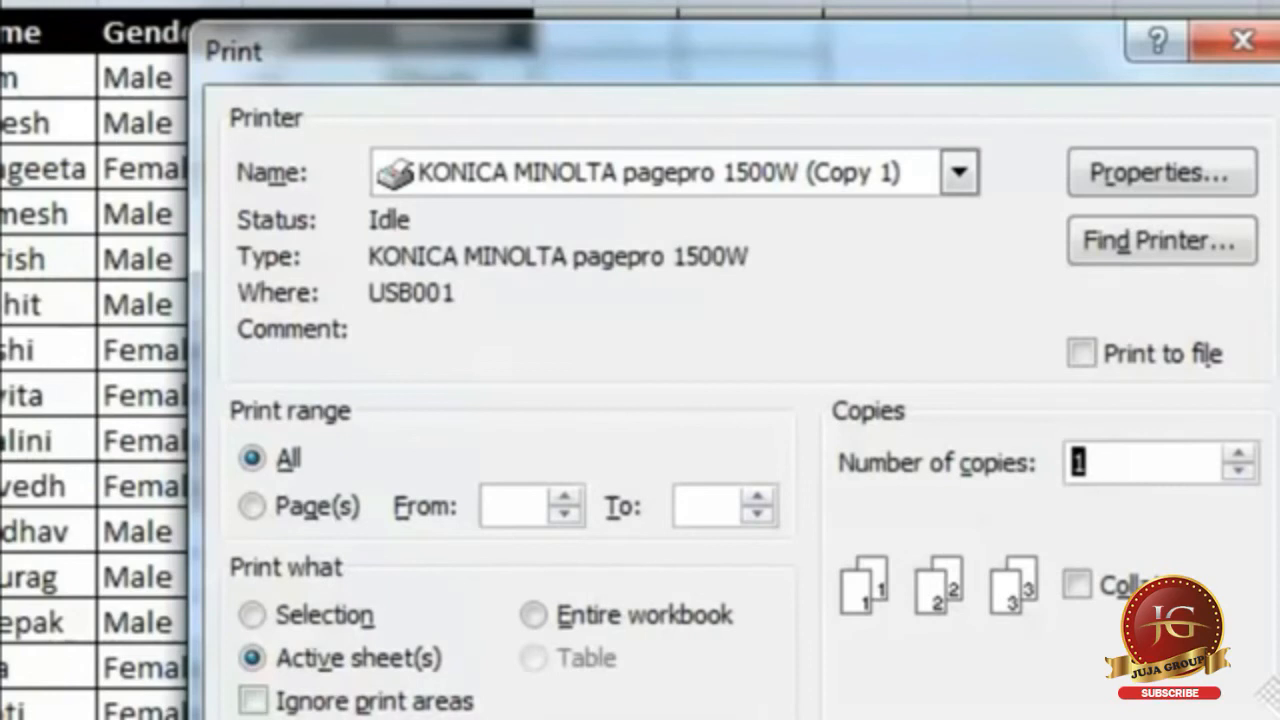
{"action": "key", "text": "Return"}
{"action": "left_click", "coordinate": [822, 68]}
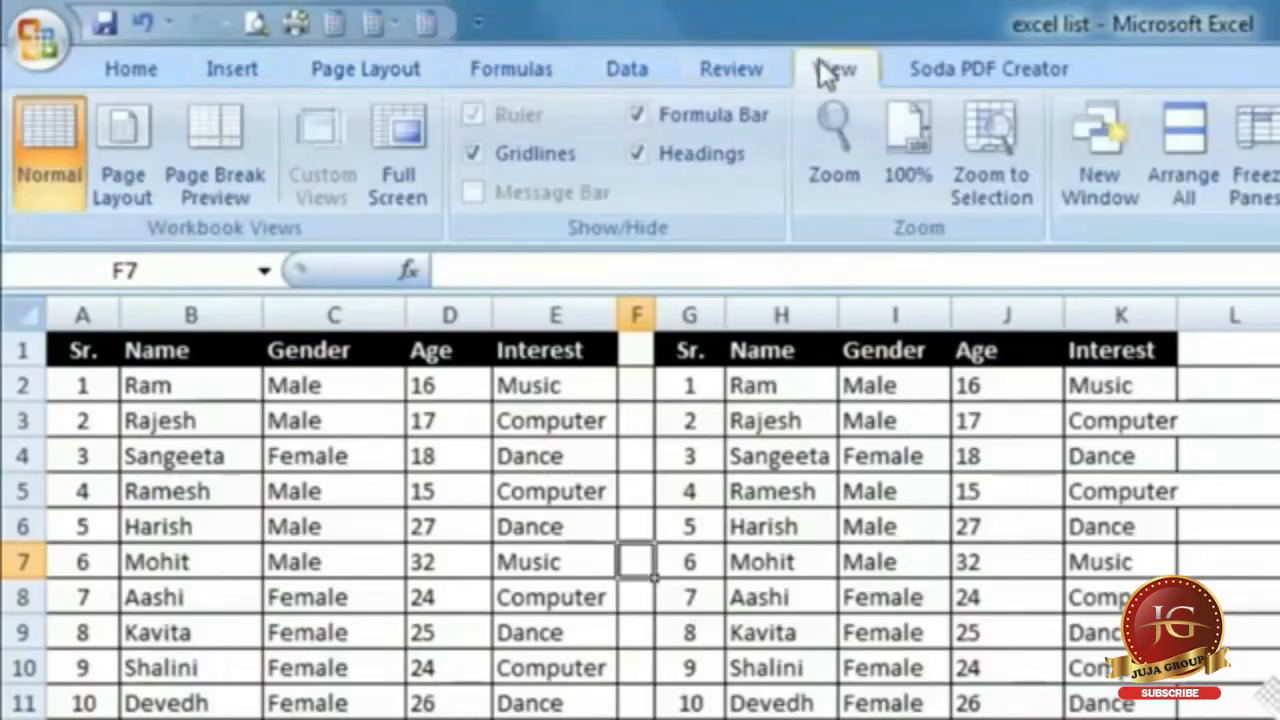
{"action": "left_click", "coordinate": [122, 185]}
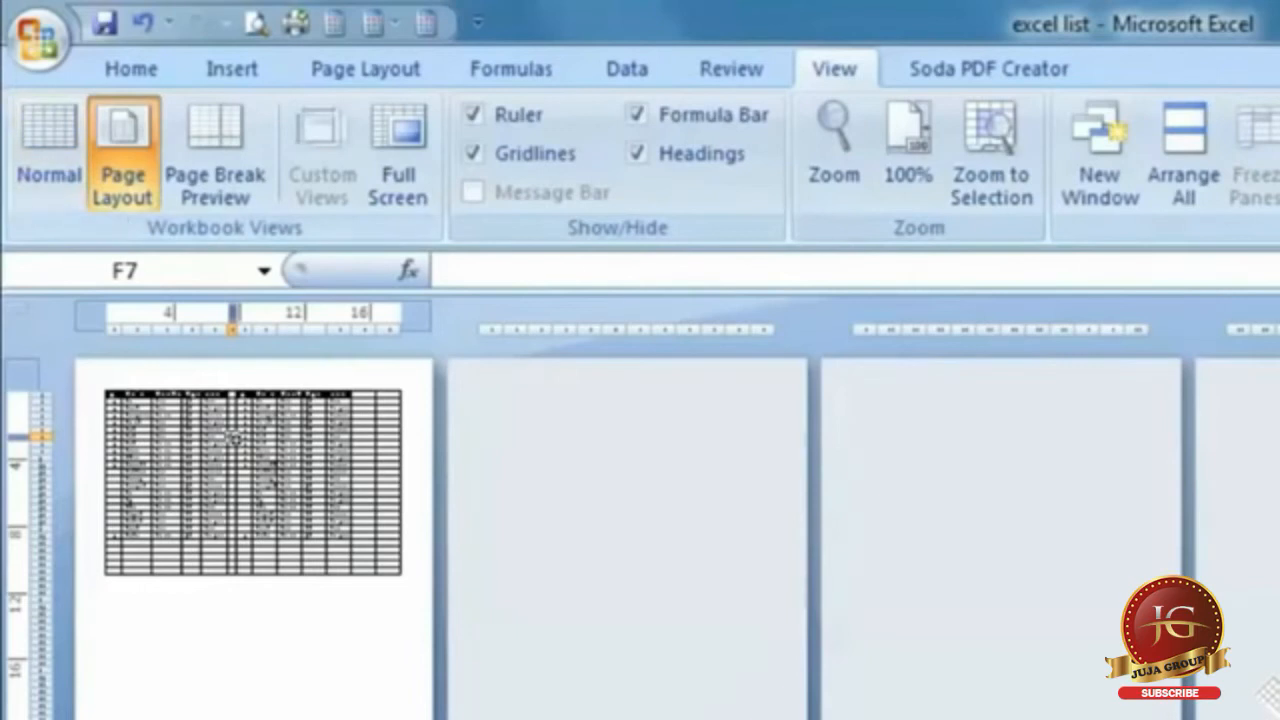
{"action": "left_click", "coordinate": [216, 452]}
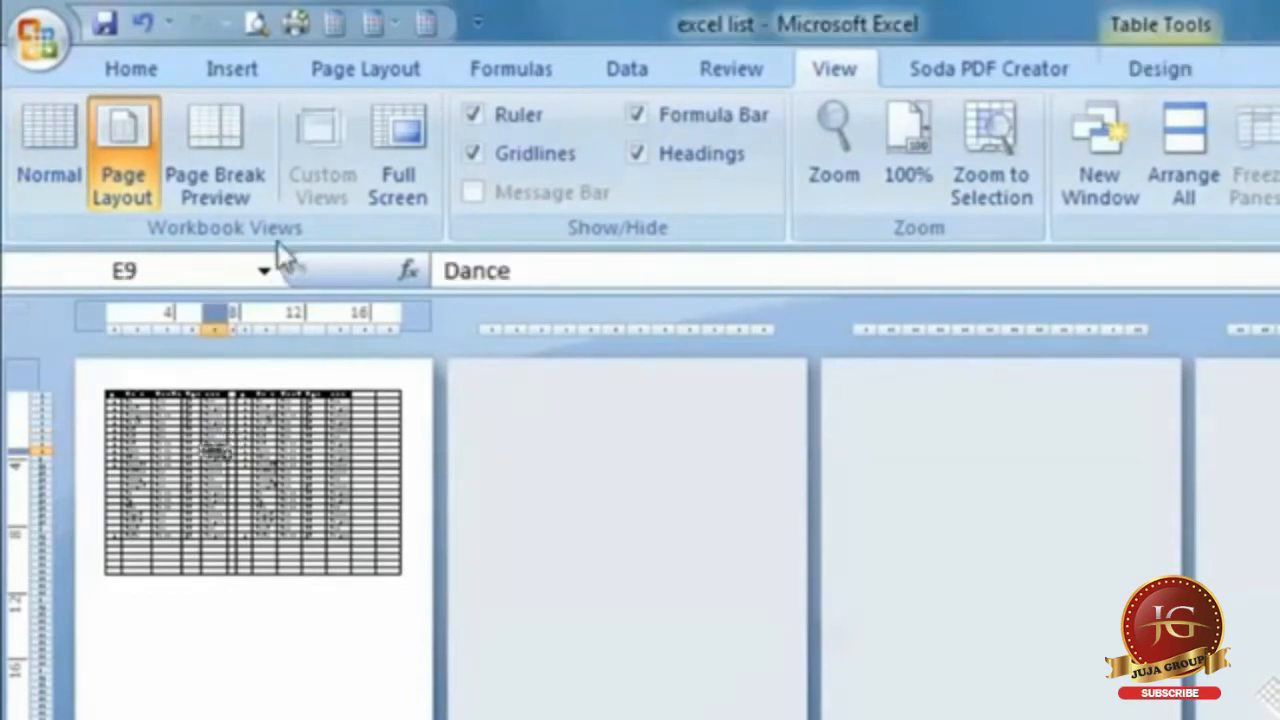
In the print preview's page setup, set the scaling to adjust to 100% of normal size and close the preview.
{"action": "left_click", "coordinate": [38, 38]}
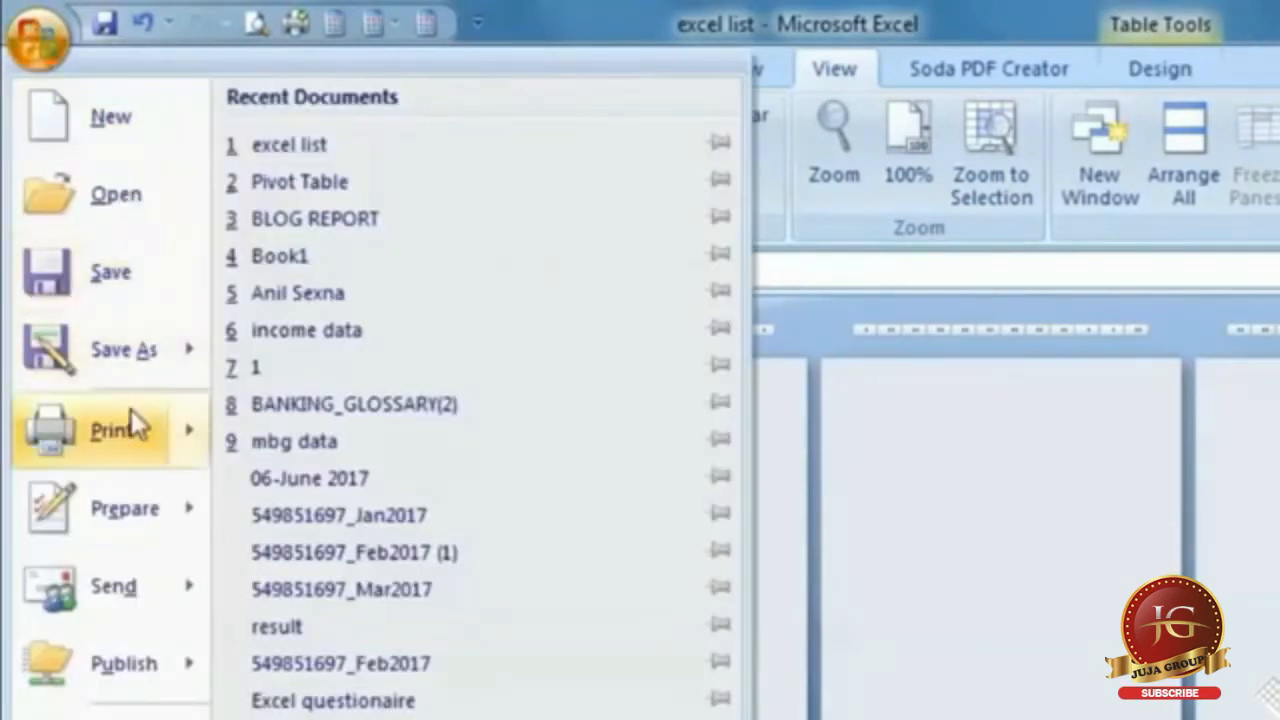
{"action": "mouse_move", "coordinate": [124, 443]}
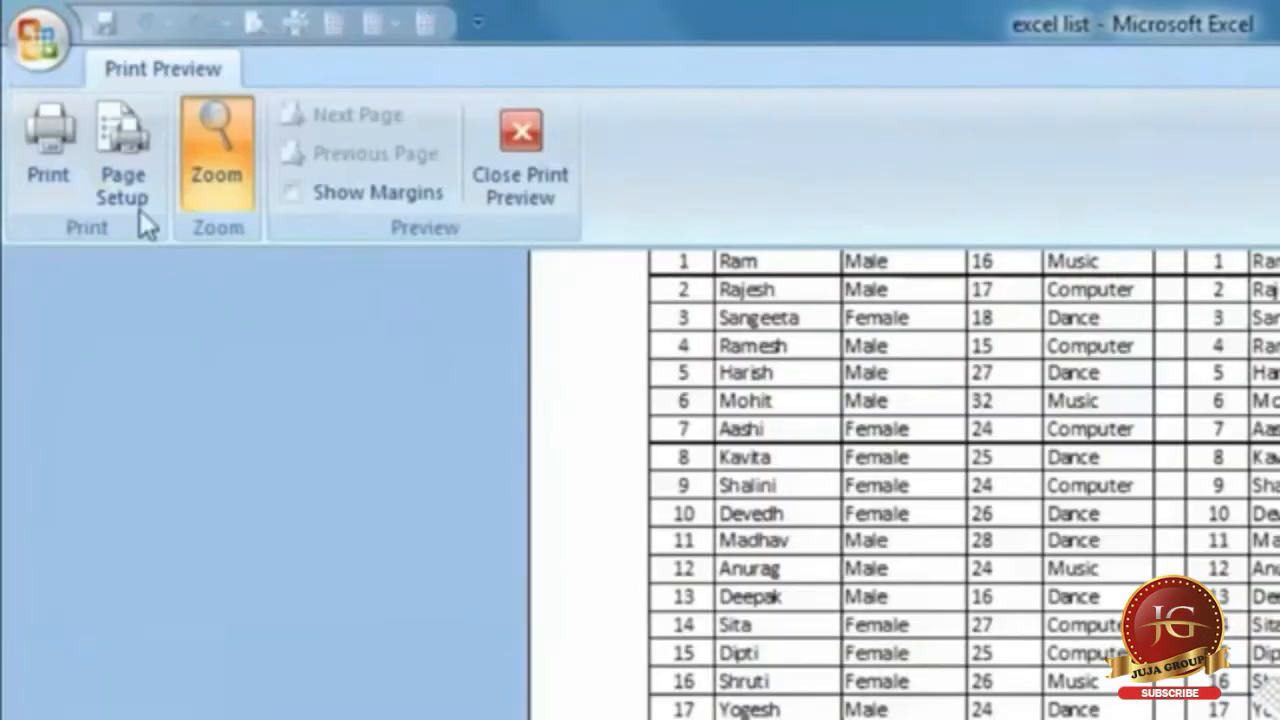
{"action": "left_click", "coordinate": [140, 210]}
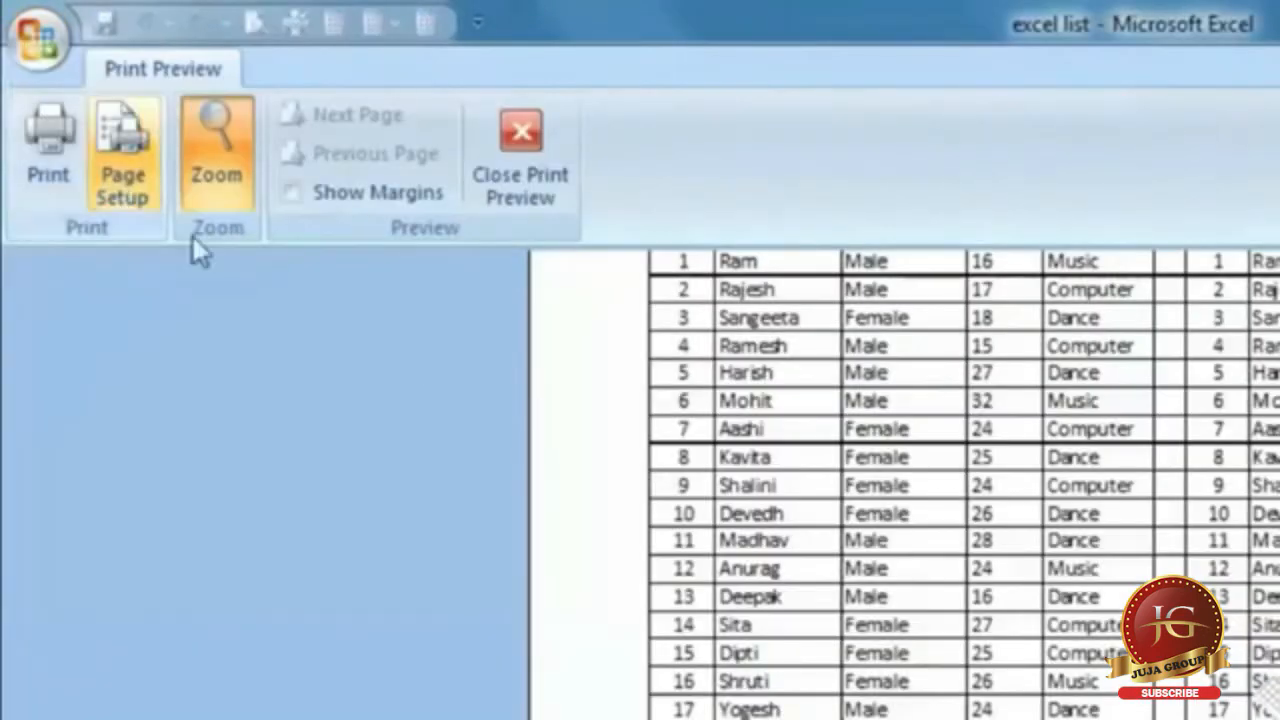
{"action": "left_click", "coordinate": [1028, 556]}
{"action": "left_click", "coordinate": [1220, 549]}
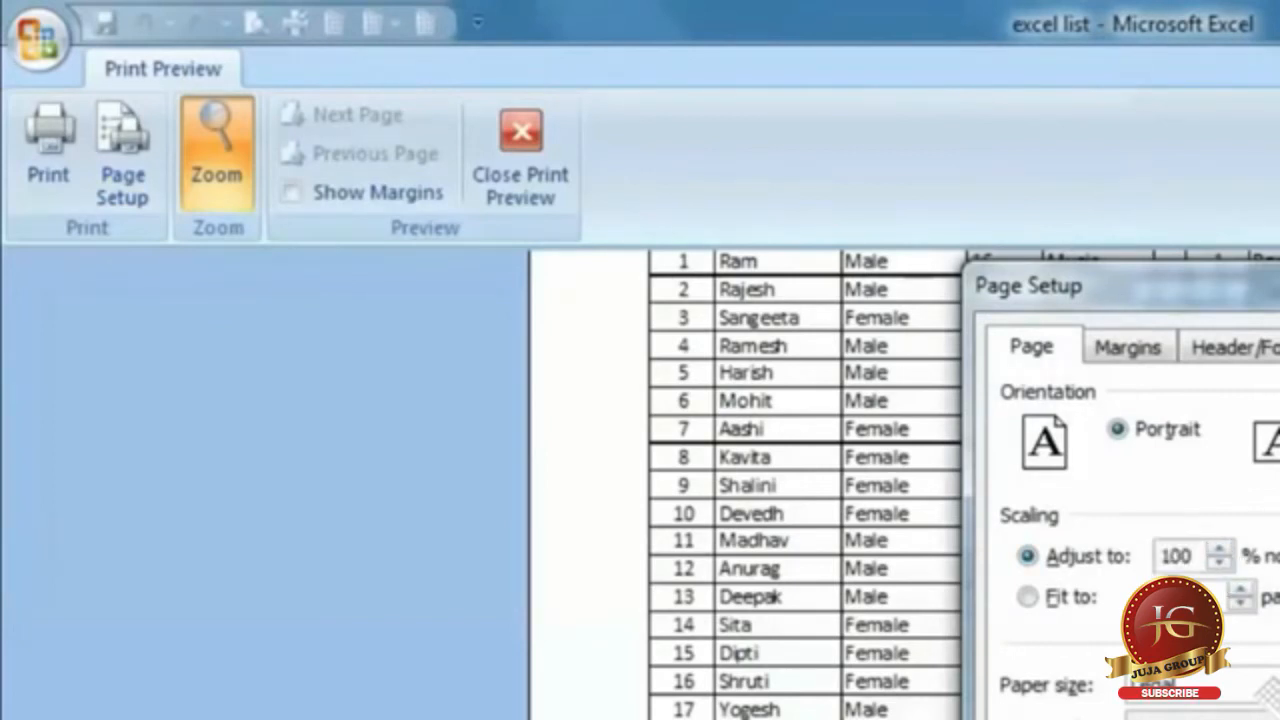
{"action": "key", "text": "Return"}
{"action": "left_click", "coordinate": [554, 168]}
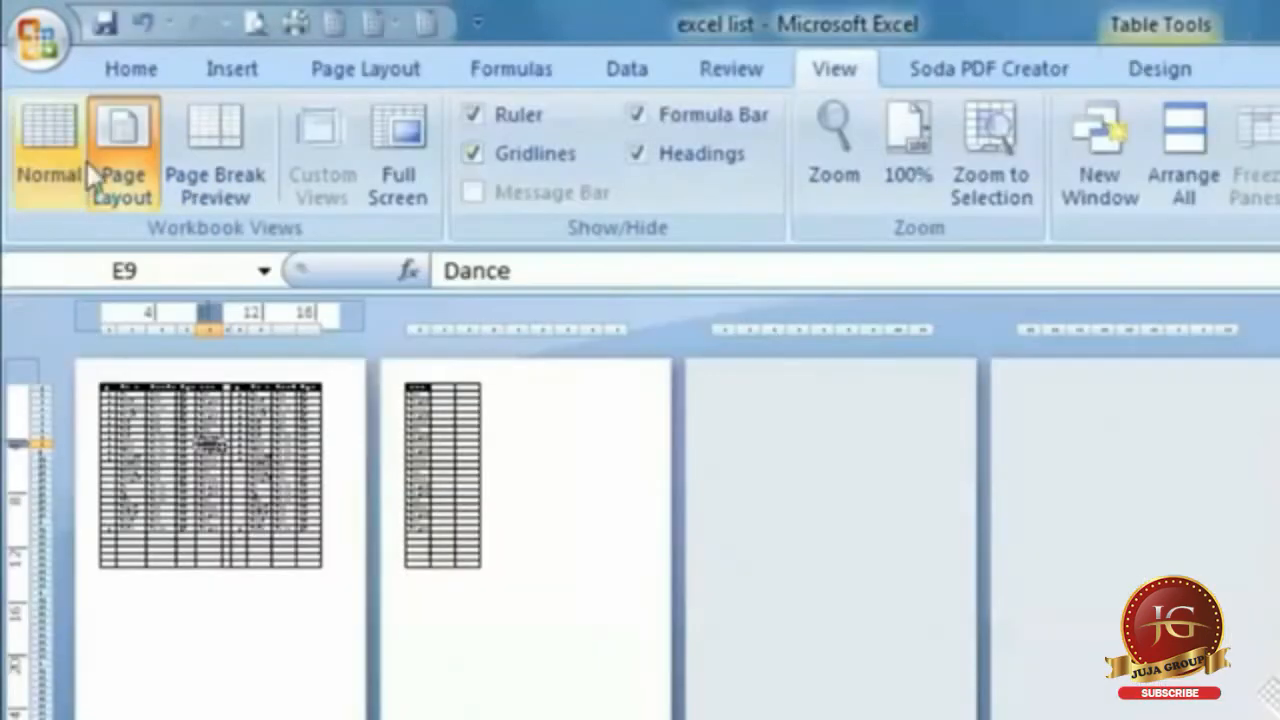
Examine how the two tables are split across the printed pages in Page Layout view.
{"action": "left_click", "coordinate": [567, 487]}
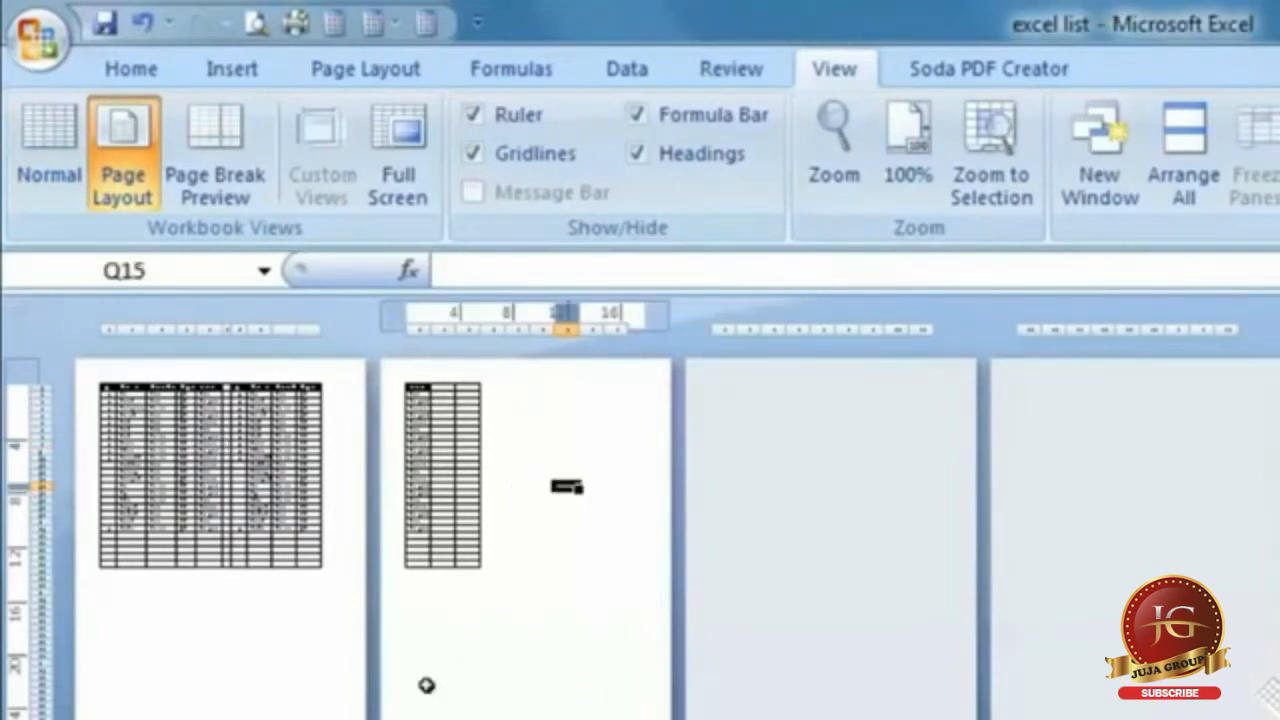
{"action": "left_click", "coordinate": [186, 643]}
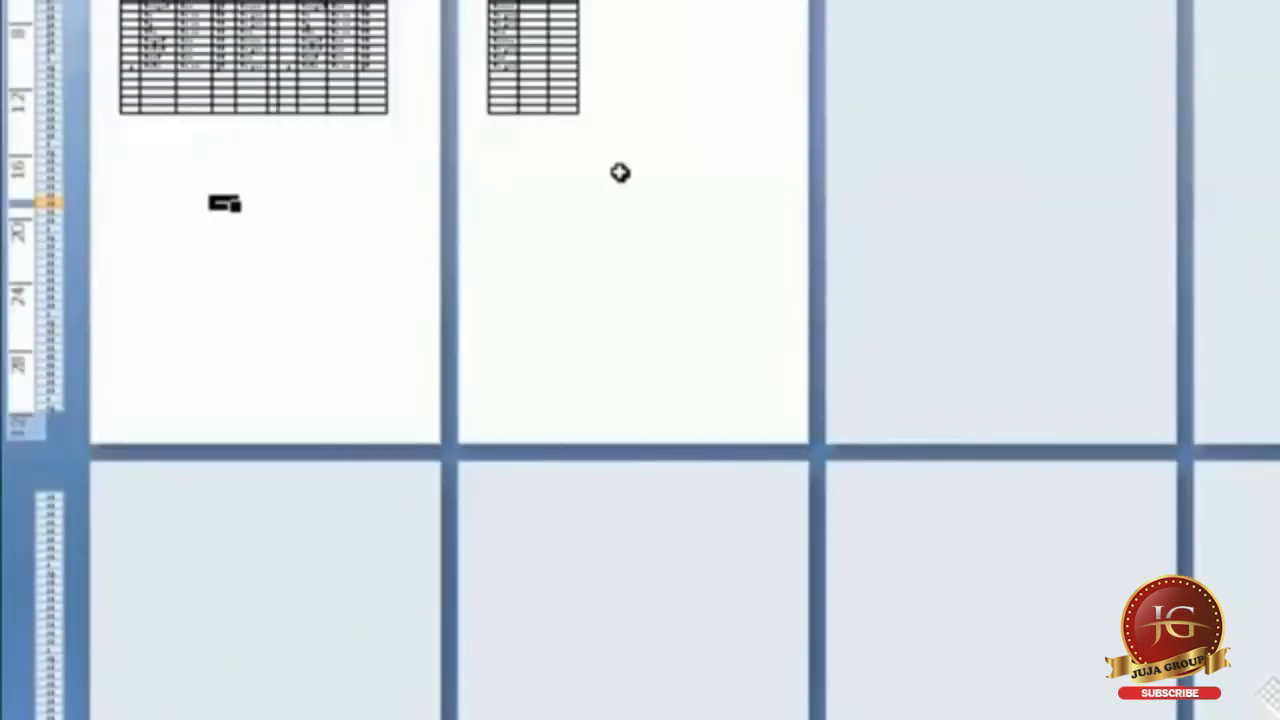
{"action": "left_click", "coordinate": [517, 616]}
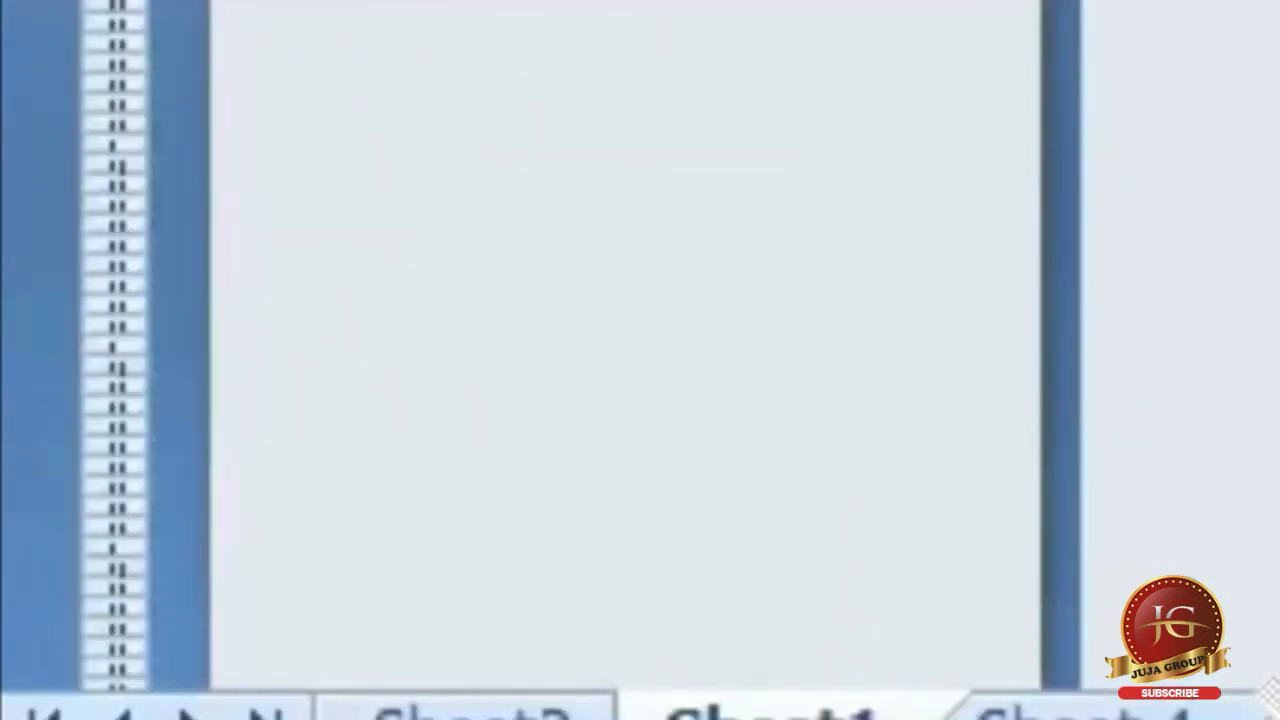
{"action": "left_click", "coordinate": [651, 457]}
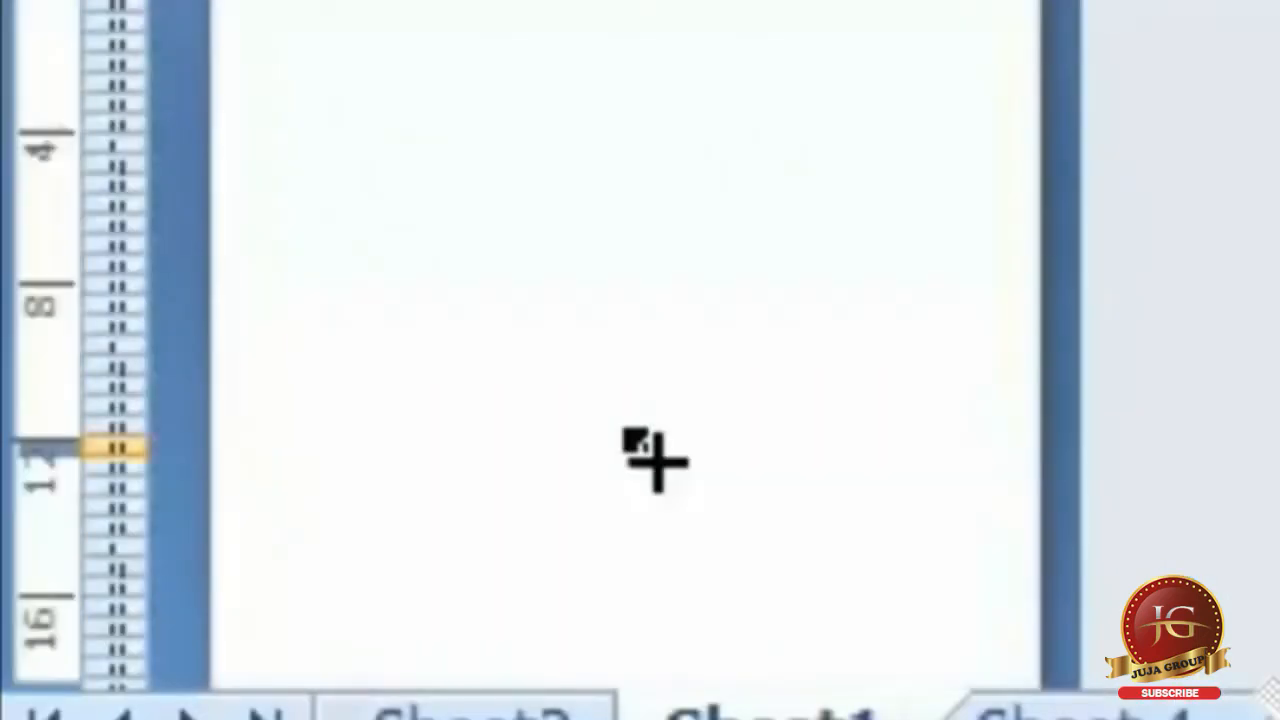
{"action": "left_click", "coordinate": [264, 696]}
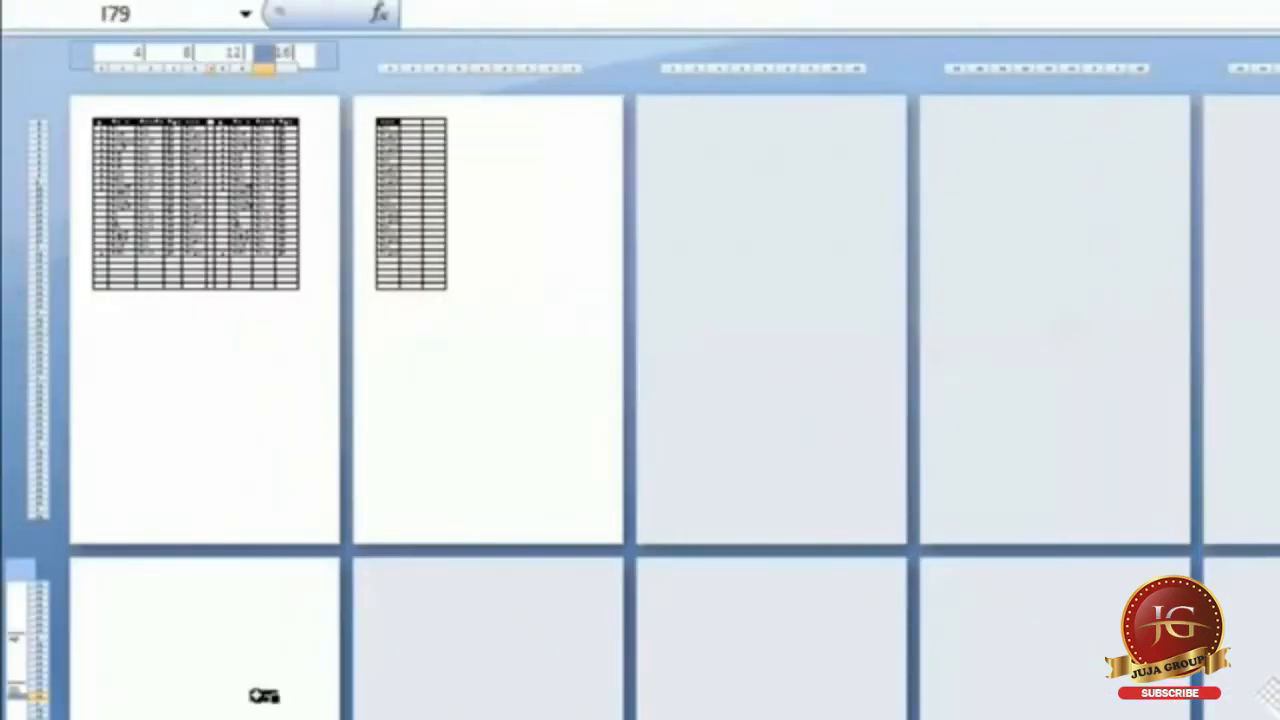
{"action": "left_click", "coordinate": [241, 672]}
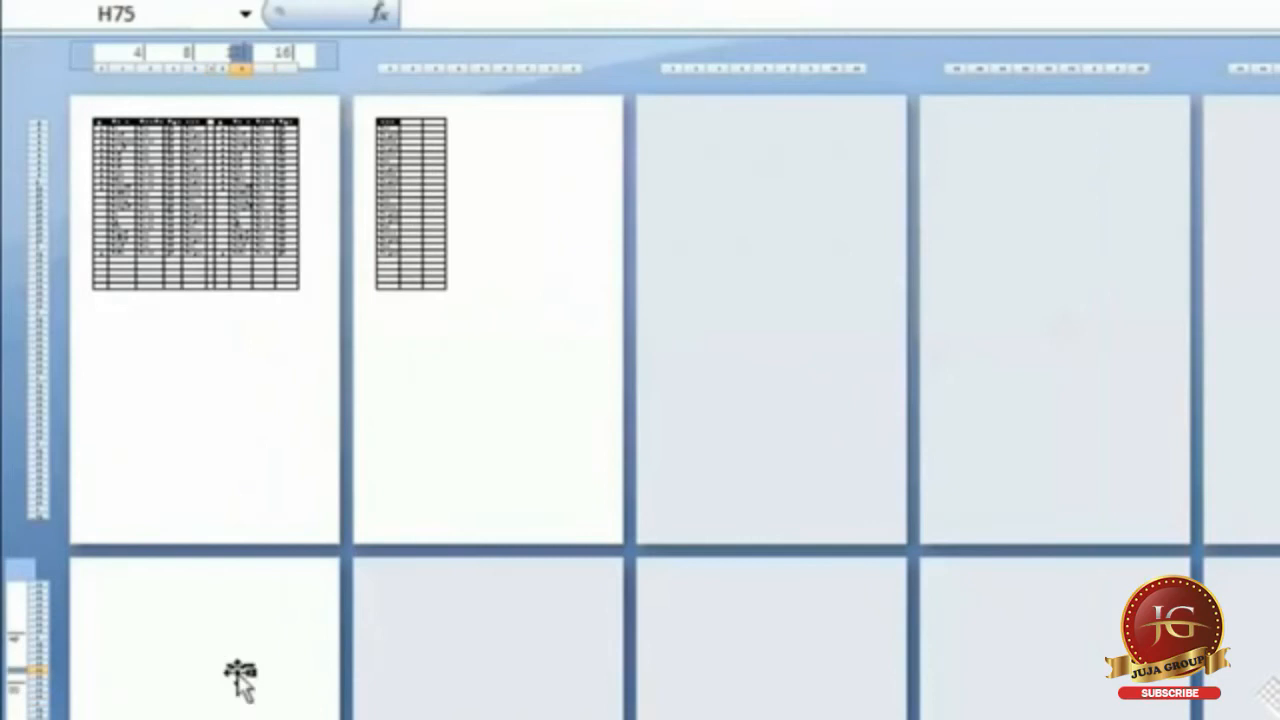
{"action": "left_click", "coordinate": [507, 370]}
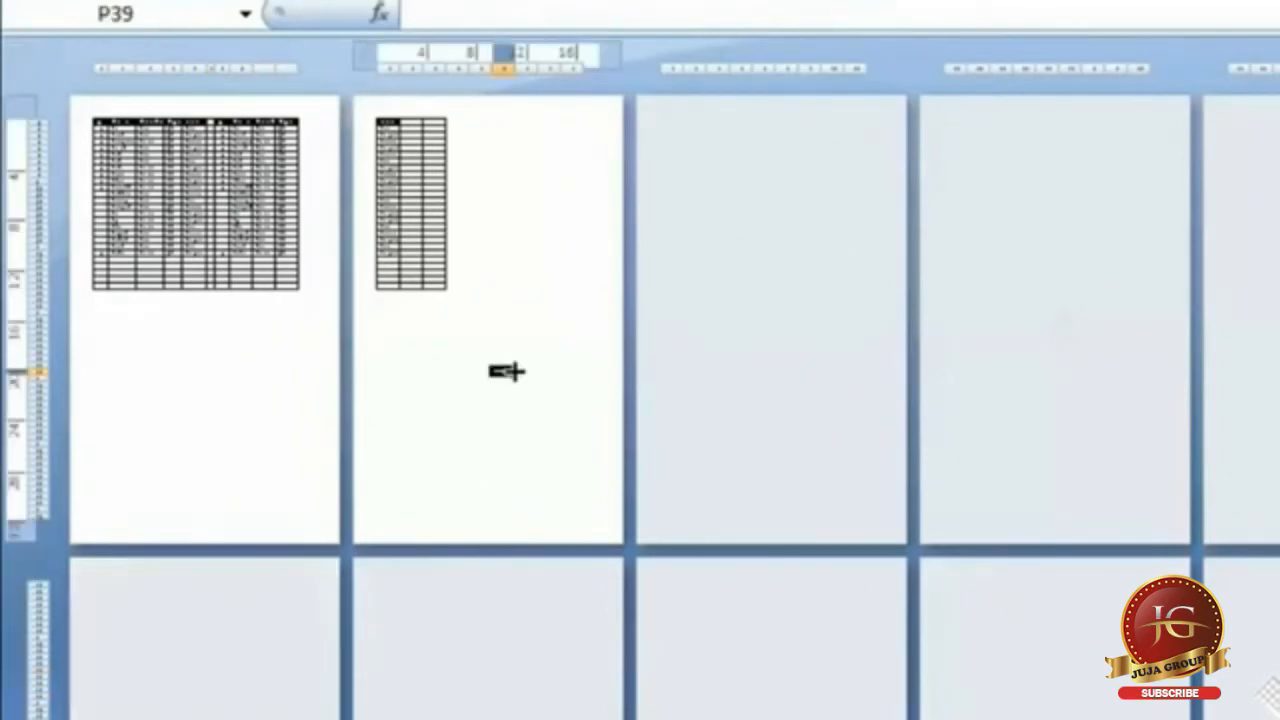
{"action": "left_click", "coordinate": [261, 361]}
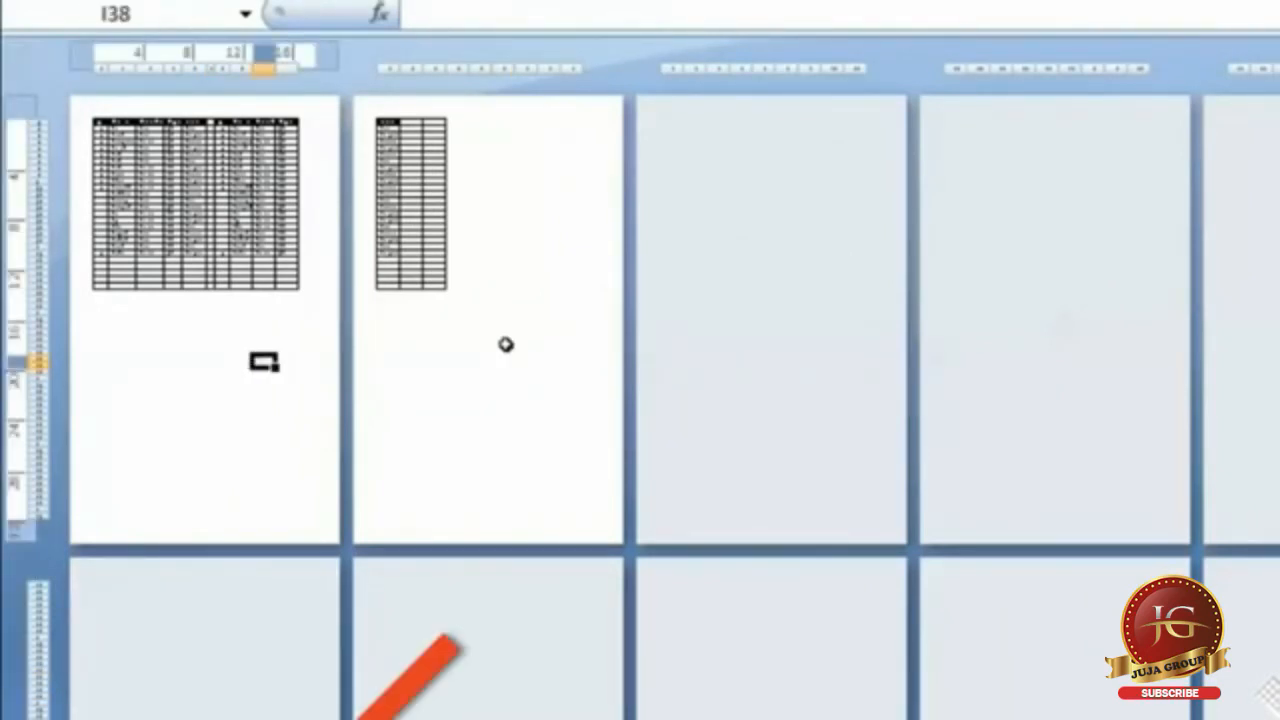
{"action": "left_click", "coordinate": [503, 345]}
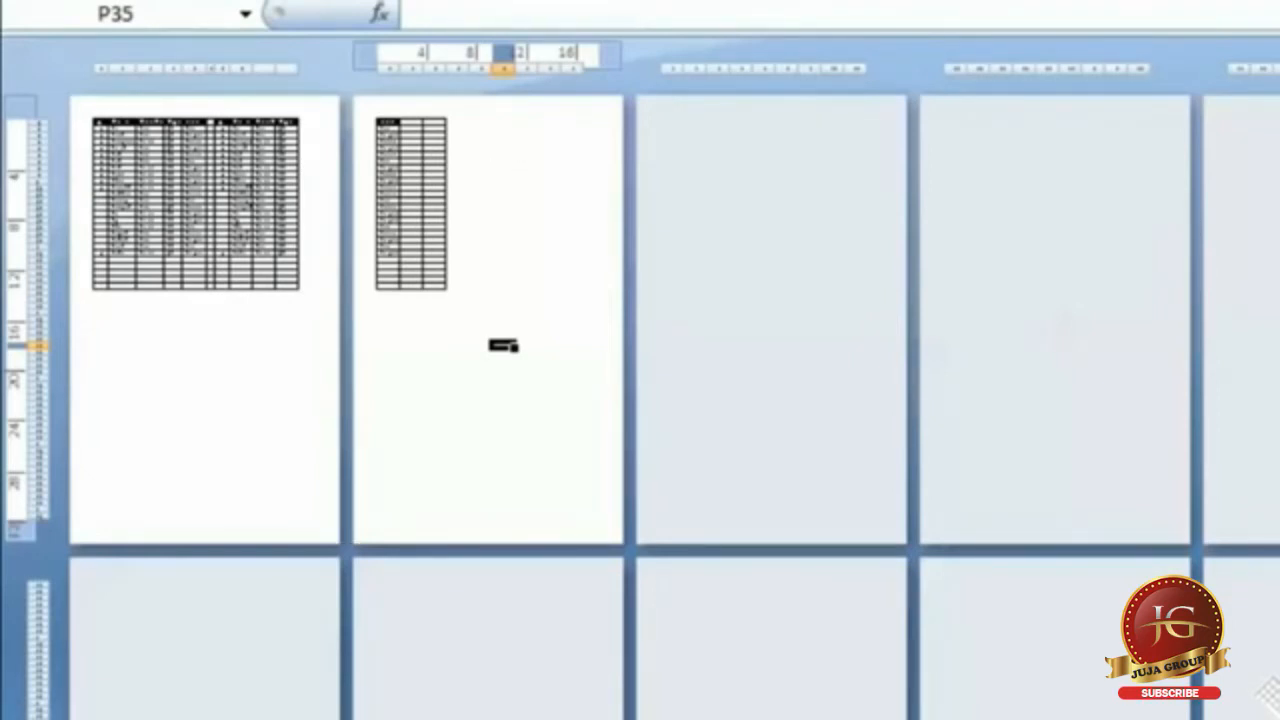
{"action": "scroll", "coordinate": [503, 345], "scroll_direction": "up", "scroll_amount": 5}
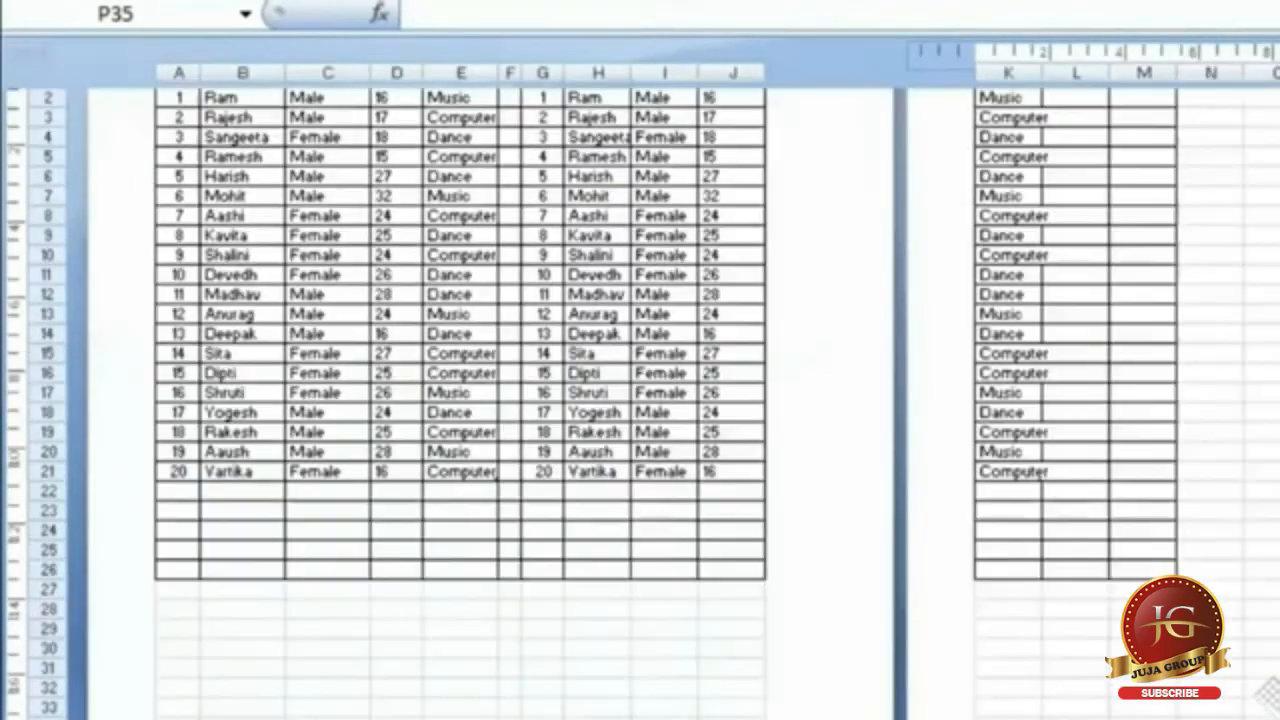
{"action": "scroll", "coordinate": [683, 387], "scroll_direction": "up", "scroll_amount": 2}
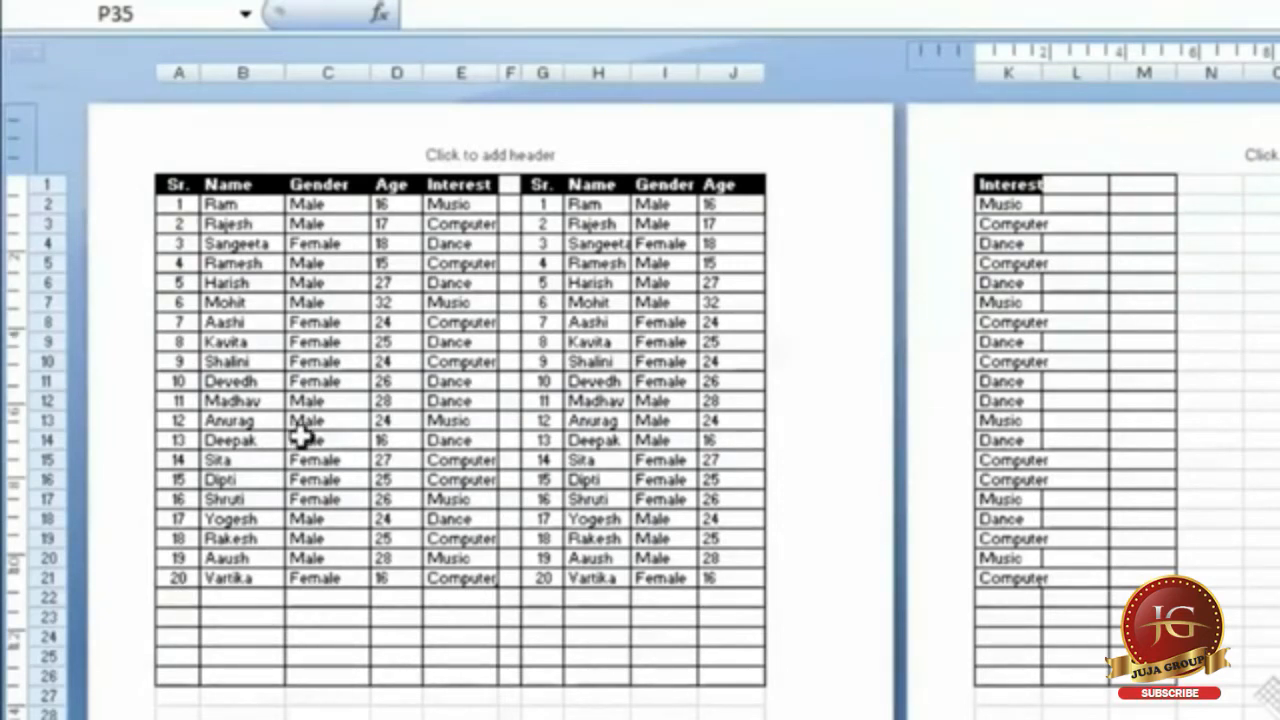
Try limiting the print range to pages 2 to 2, and return it to all pages without printing.
{"action": "key", "text": "ctrl+p"}
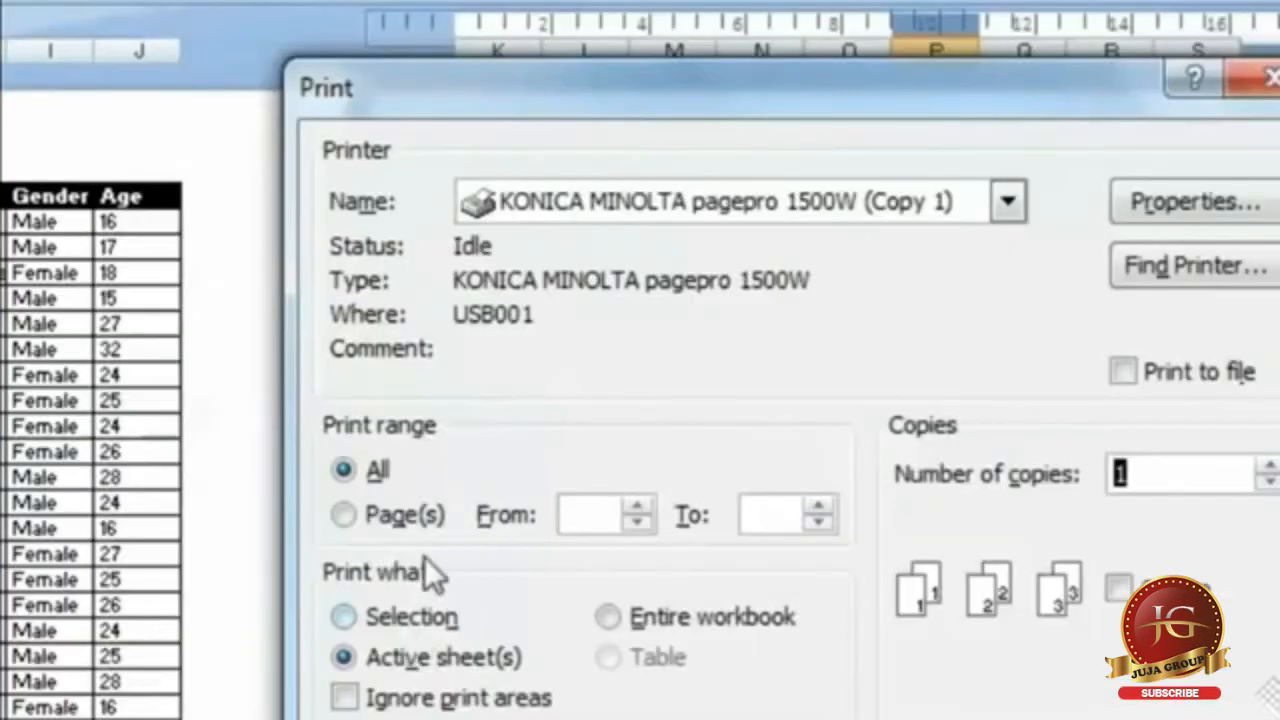
{"action": "left_click", "coordinate": [343, 514]}
{"action": "left_click", "coordinate": [638, 505]}
{"action": "left_click", "coordinate": [638, 505]}
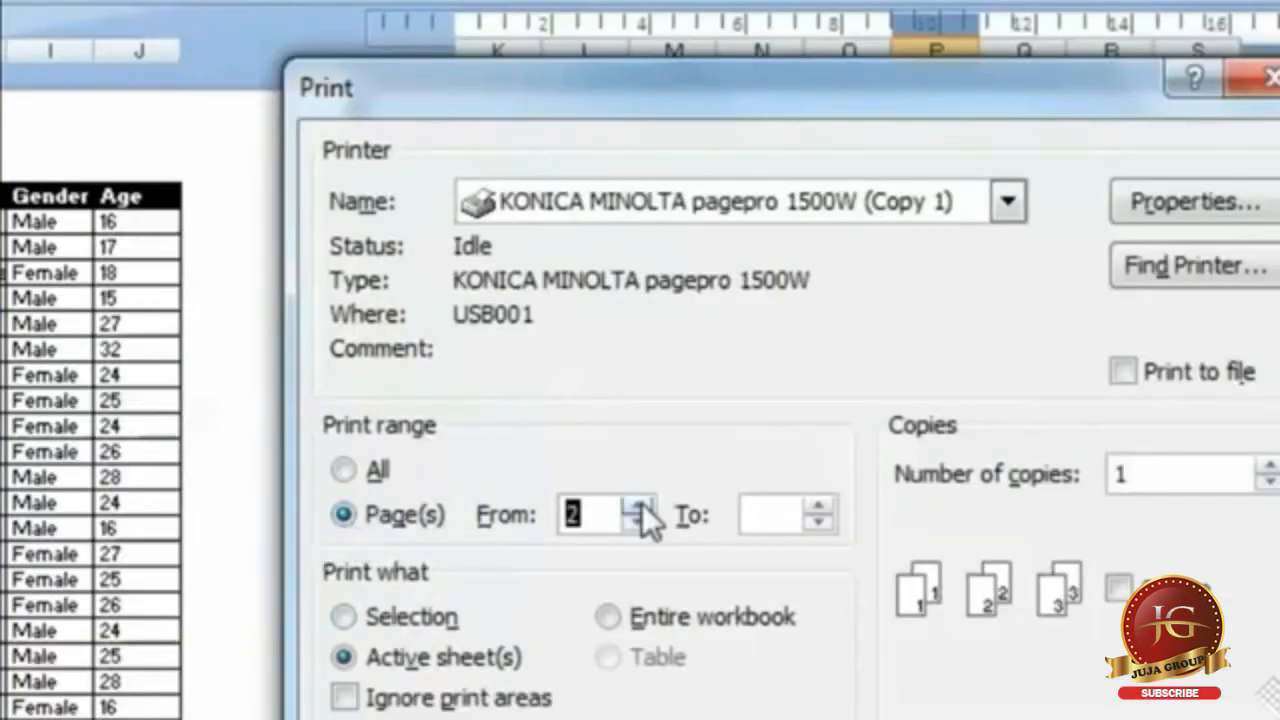
{"action": "left_click", "coordinate": [821, 505]}
{"action": "left_click", "coordinate": [821, 505]}
{"action": "left_click", "coordinate": [828, 522]}
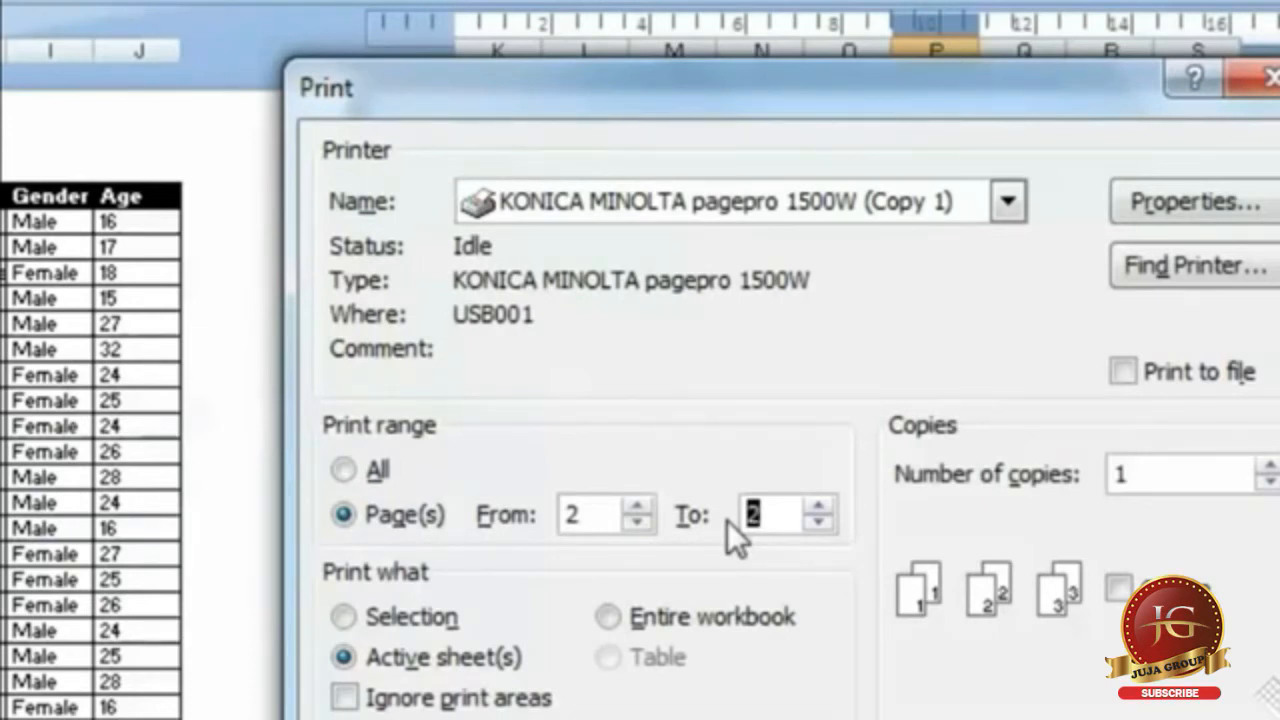
{"action": "left_click", "coordinate": [345, 471]}
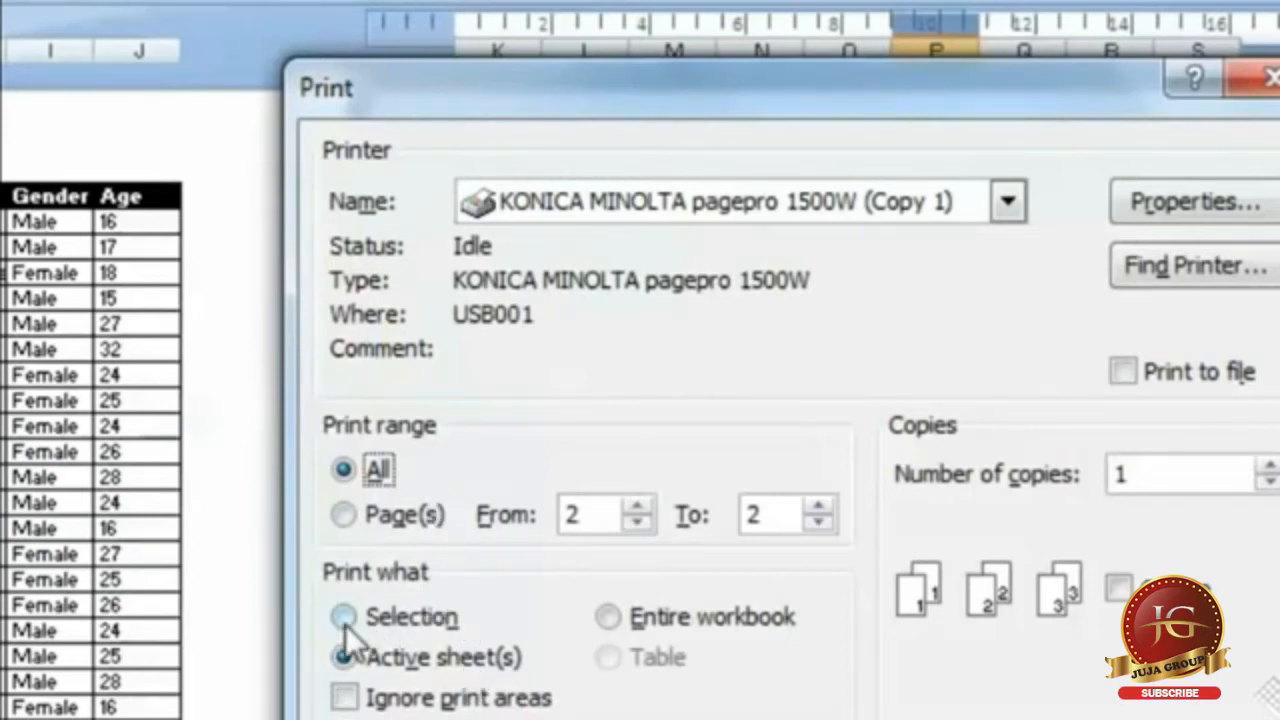
{"action": "key", "text": "Escape"}
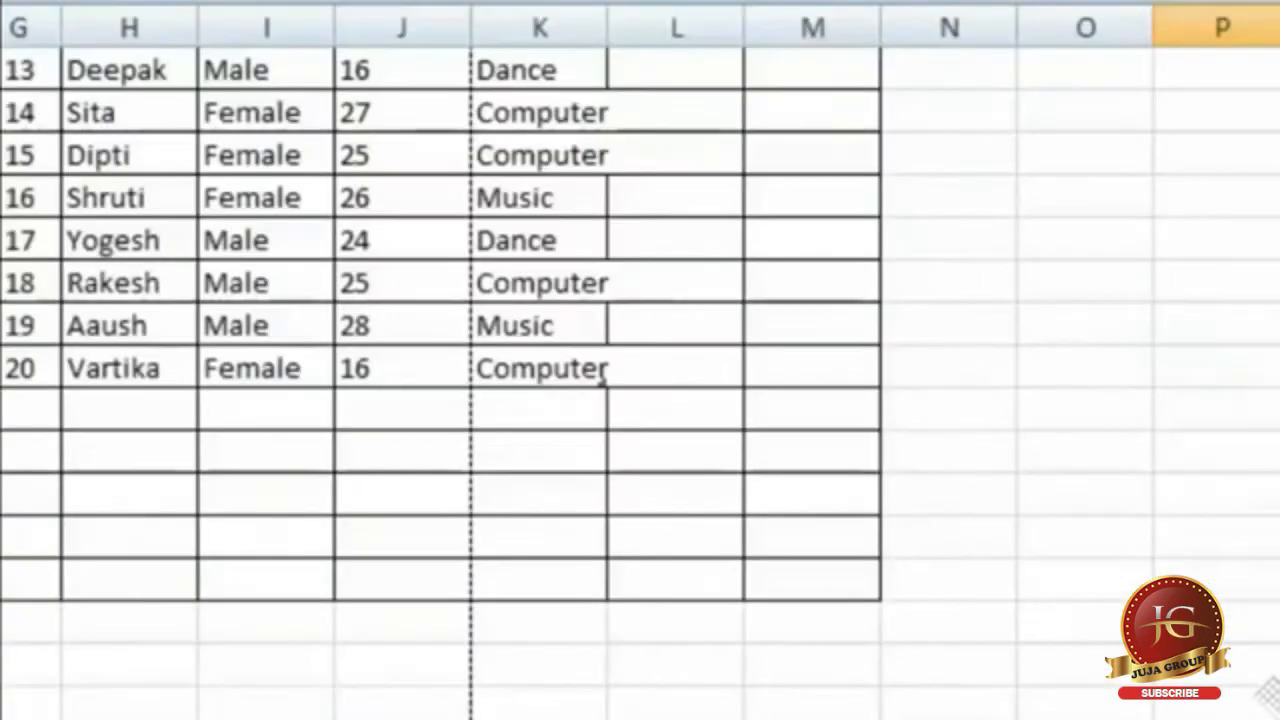
Select cells A2:E8, preview a printout of only that selection, and close the preview.
{"action": "scroll", "coordinate": [640, 400], "scroll_direction": "up", "scroll_amount": 4}
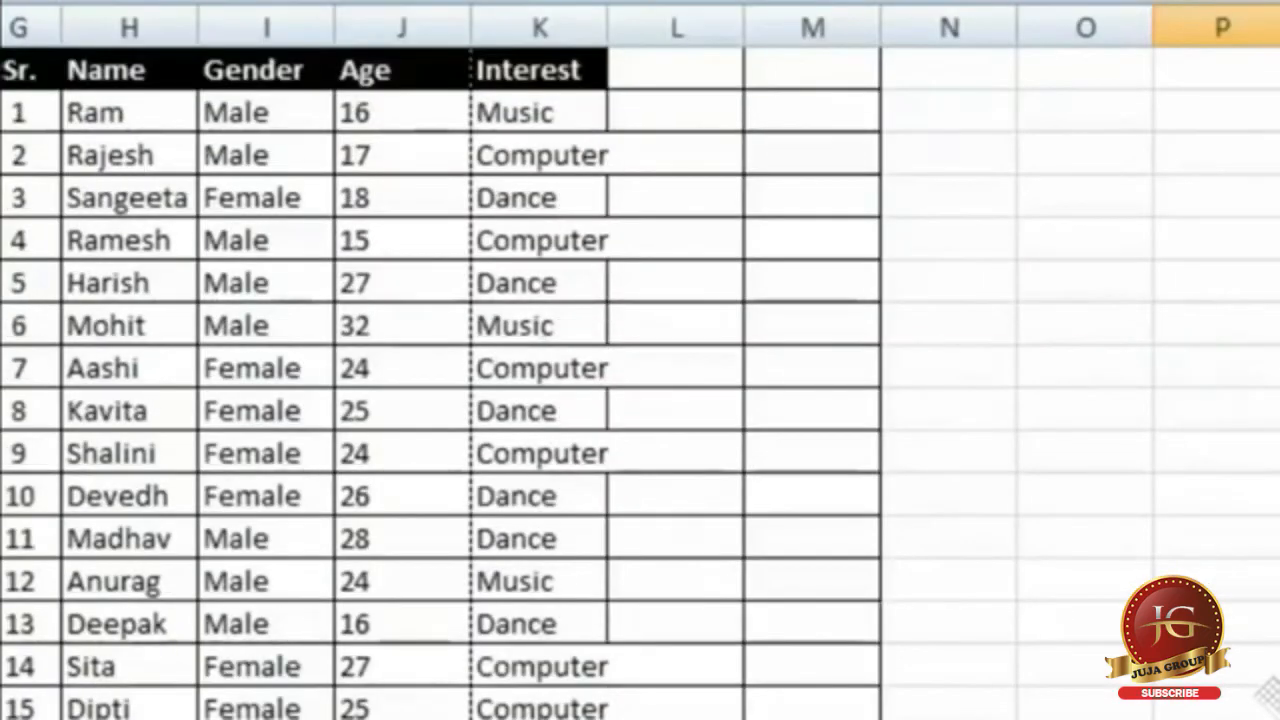
{"action": "left_click_drag", "start_coordinate": [335, 323], "coordinate": [430, 460]}
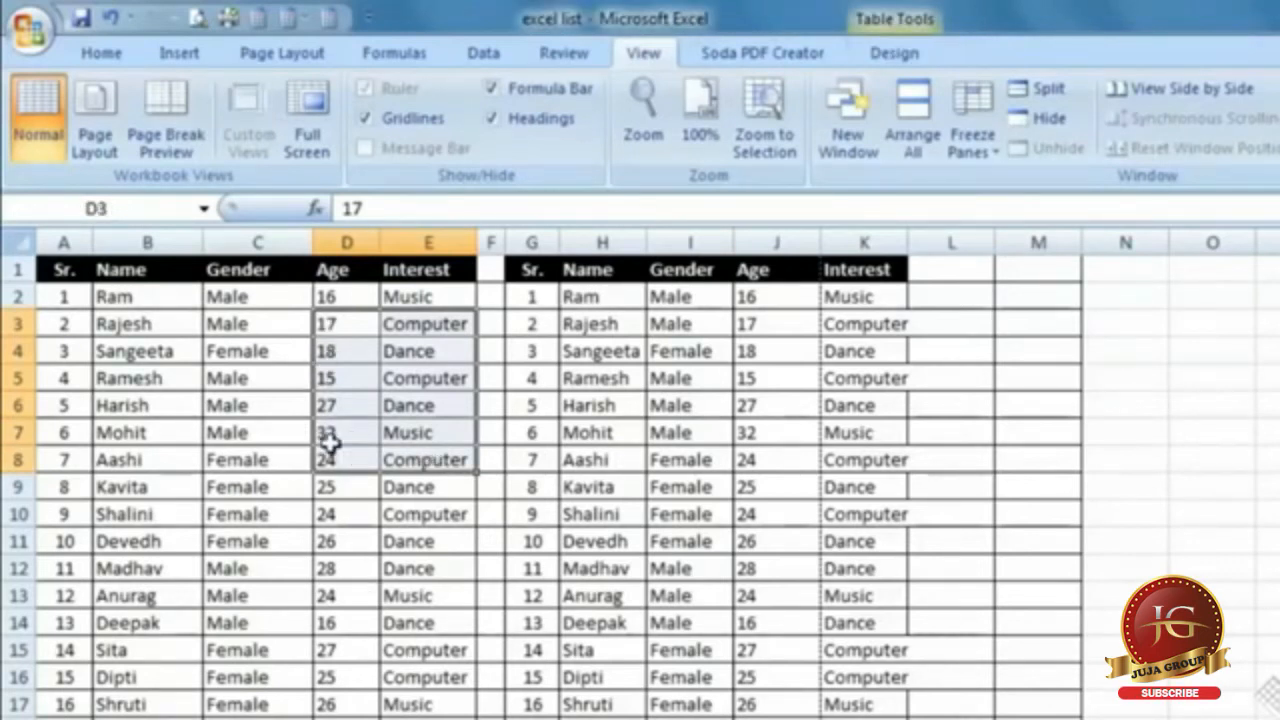
{"action": "left_click_drag", "start_coordinate": [66, 296], "coordinate": [396, 458]}
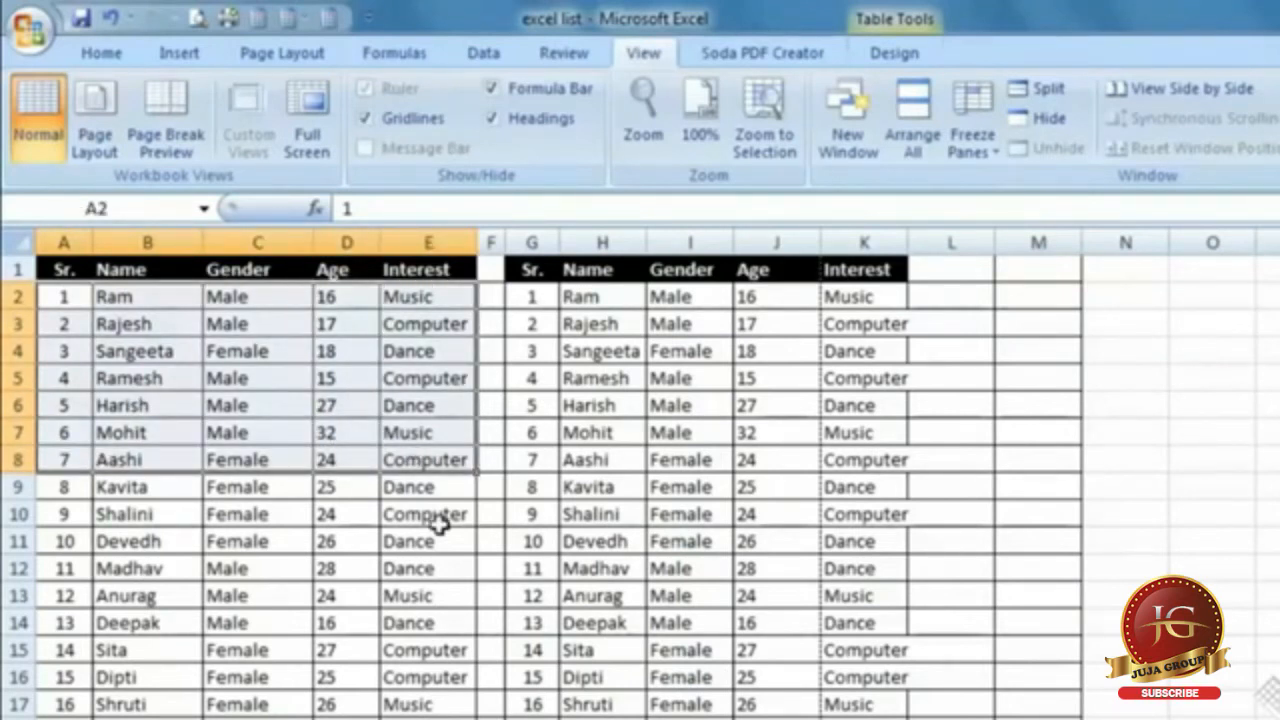
{"action": "key", "text": "ctrl+p"}
{"action": "left_click", "coordinate": [798, 619]}
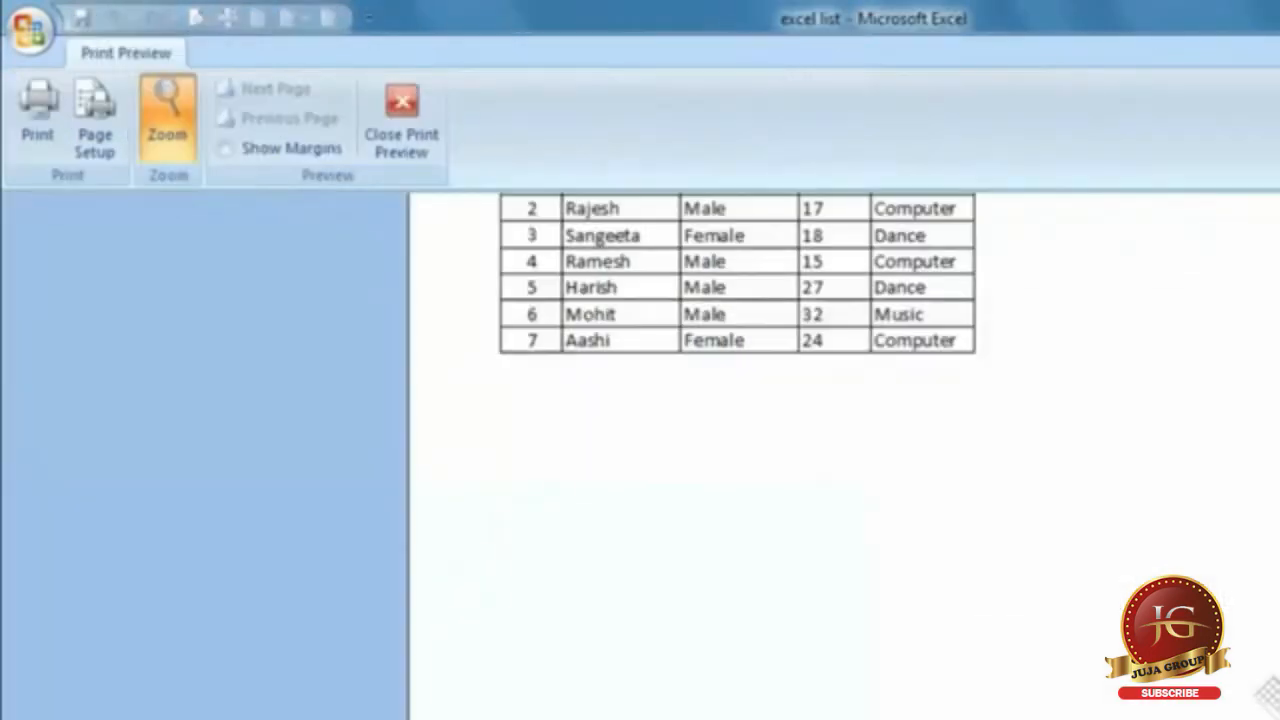
{"action": "scroll", "coordinate": [750, 575], "scroll_direction": "up", "scroll_amount": 3}
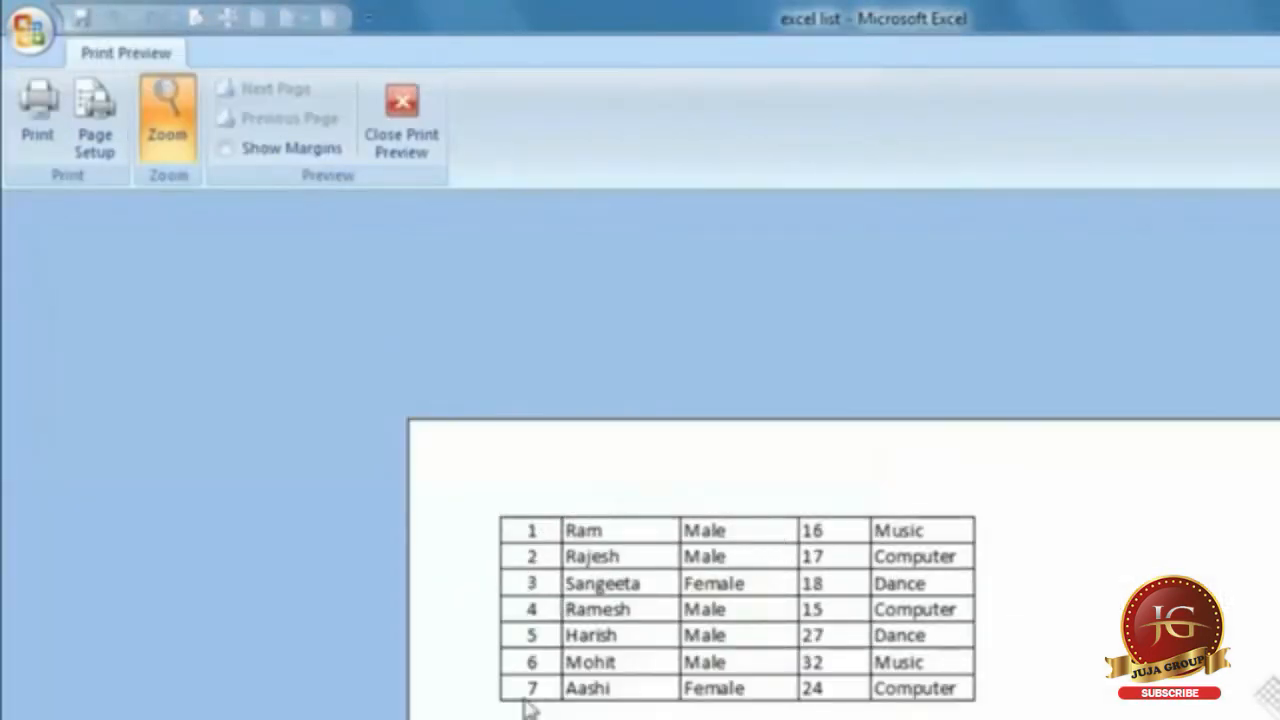
{"action": "left_click", "coordinate": [410, 126]}
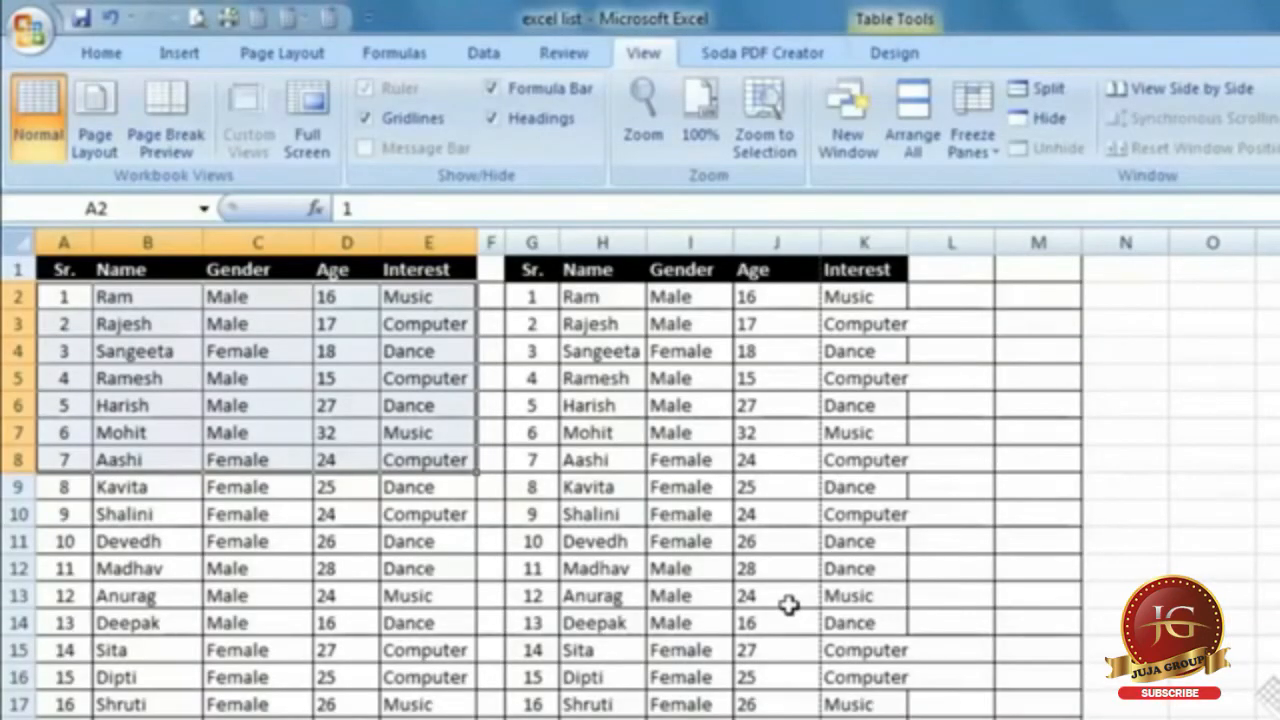
Choose the entire workbook instead of the selection as what to print, and preview the printout.
{"action": "key", "text": "ctrl+p"}
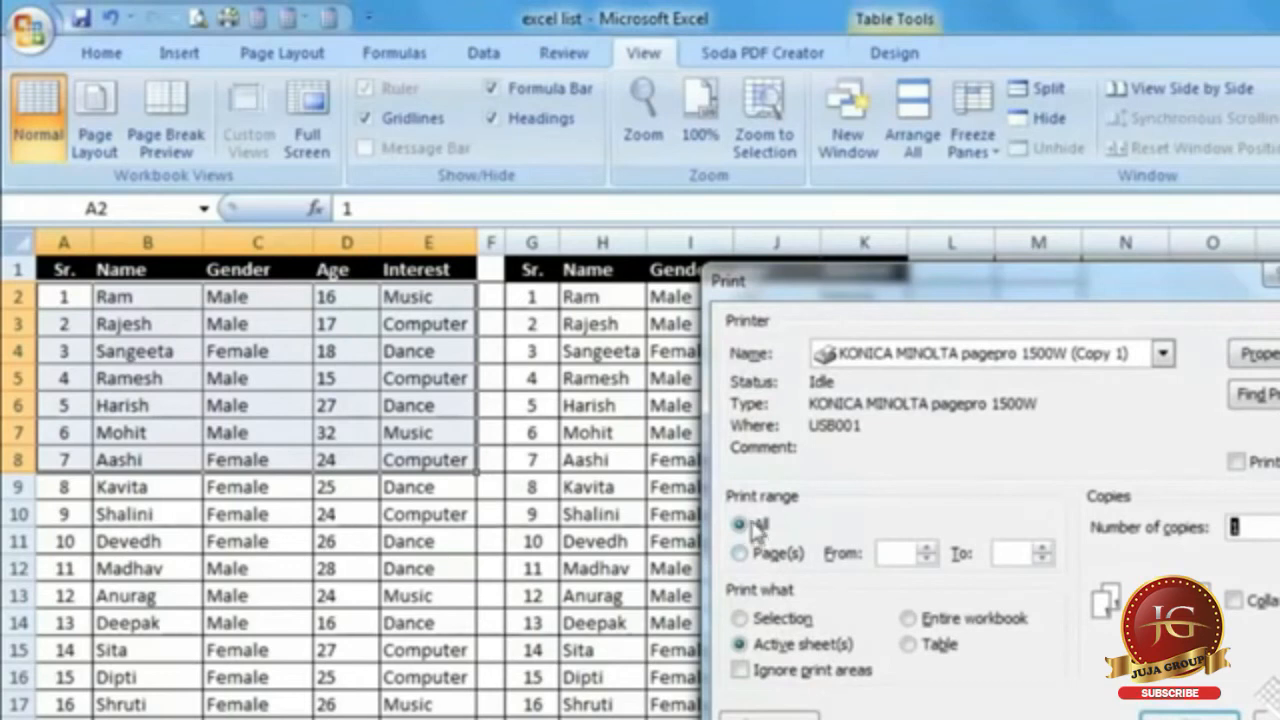
{"action": "left_click", "coordinate": [748, 621]}
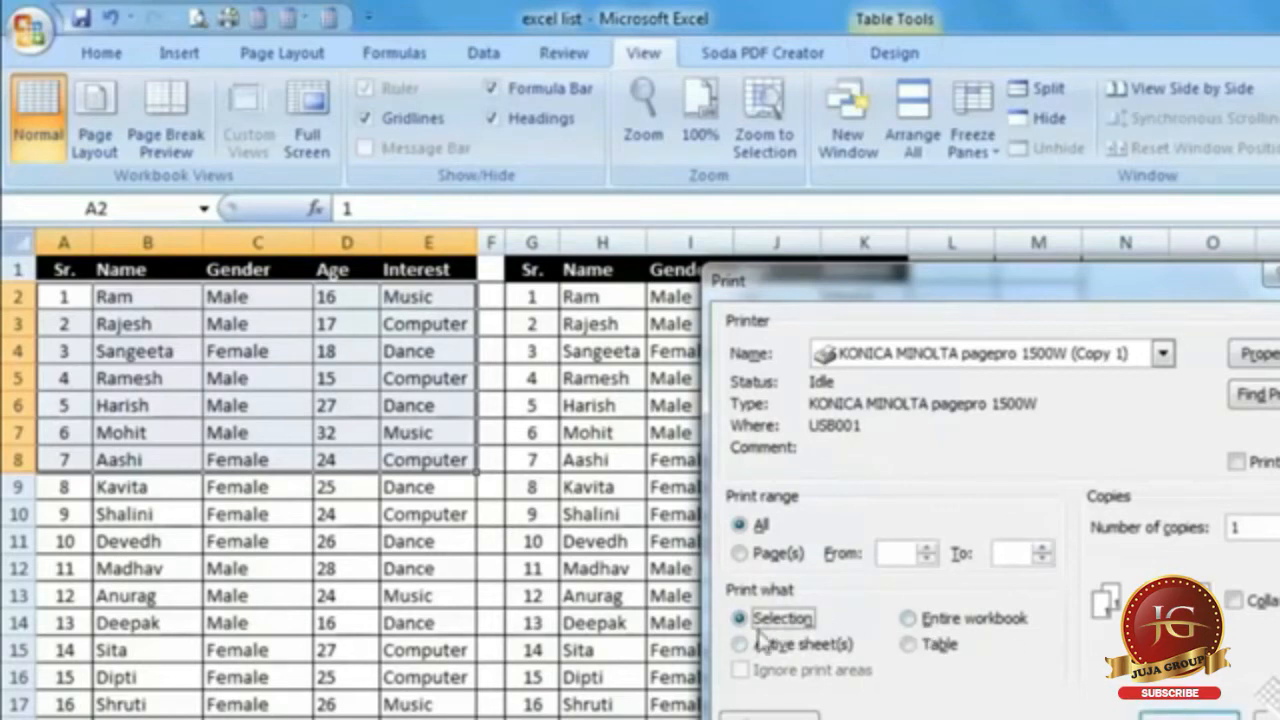
{"action": "left_click", "coordinate": [909, 620]}
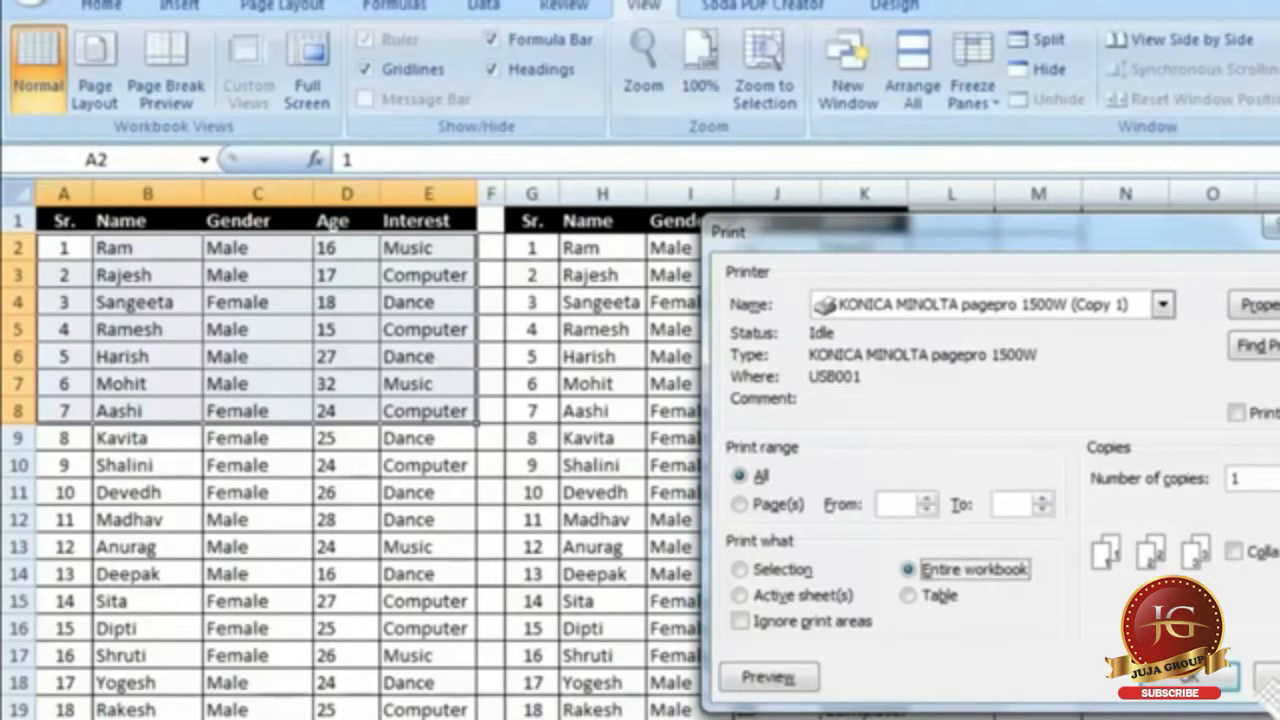
{"action": "left_click", "coordinate": [778, 678]}
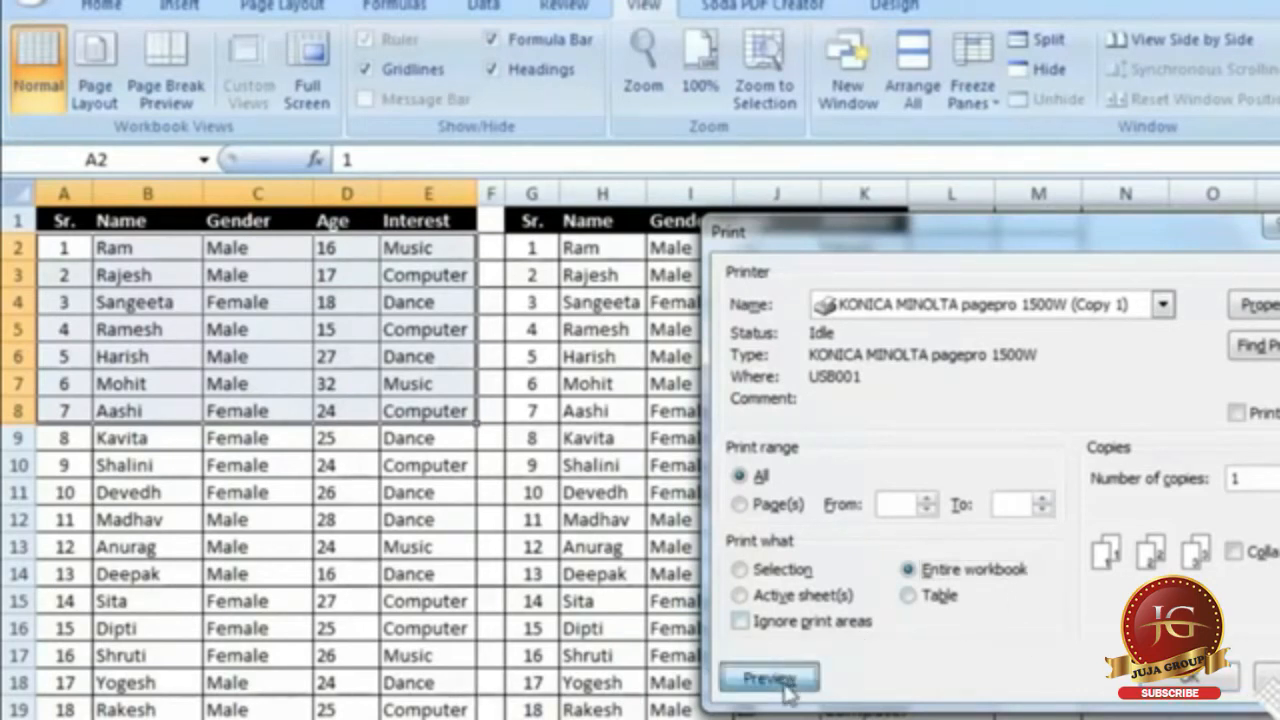
Examine the pages of the entire-workbook print preview at full-page and enlarged size, and close the preview.
{"action": "scroll", "coordinate": [780, 690], "scroll_direction": "down", "scroll_amount": 5}
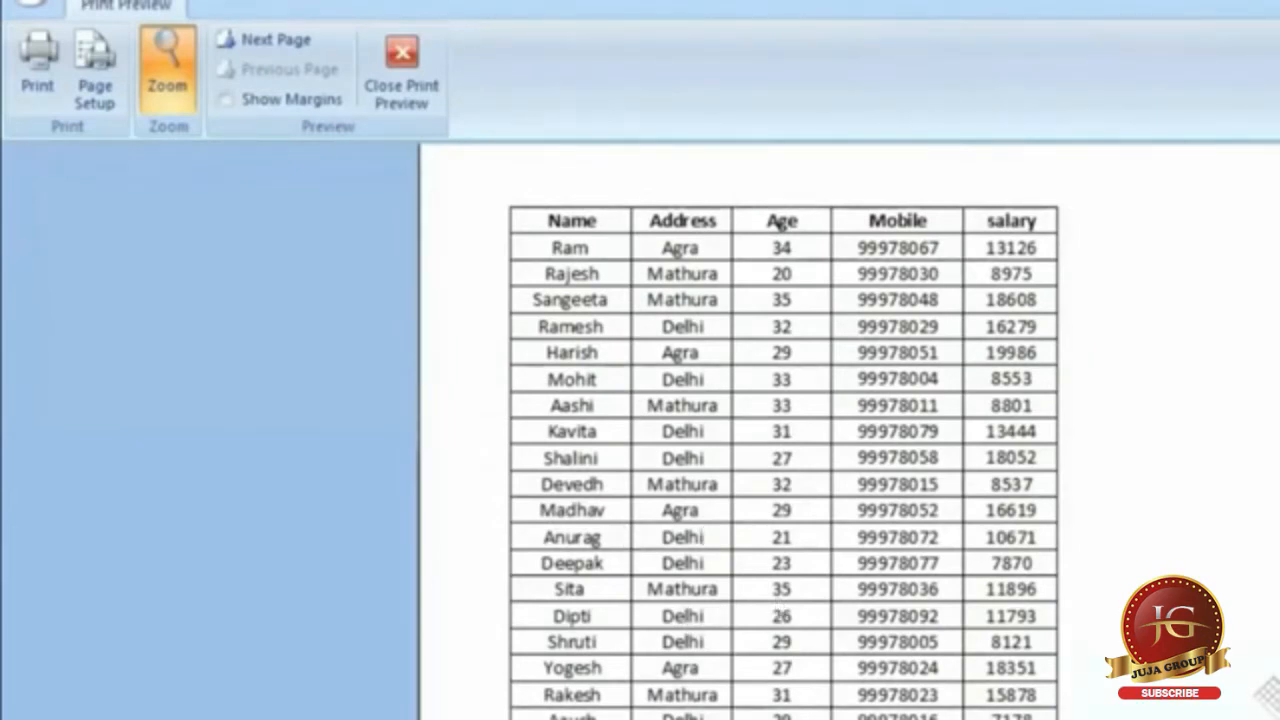
{"action": "left_click", "coordinate": [782, 222]}
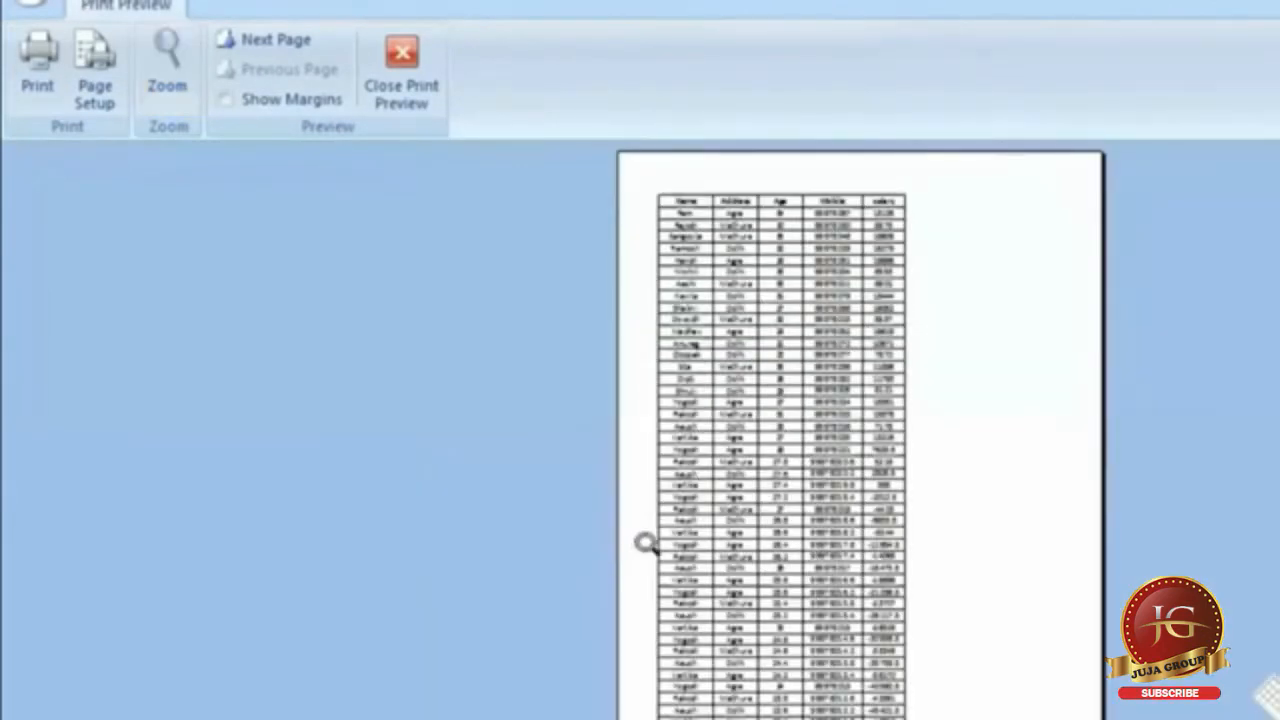
{"action": "scroll", "coordinate": [646, 545], "scroll_direction": "down", "scroll_amount": 1}
{"action": "scroll", "coordinate": [646, 556], "scroll_direction": "up", "scroll_amount": 1}
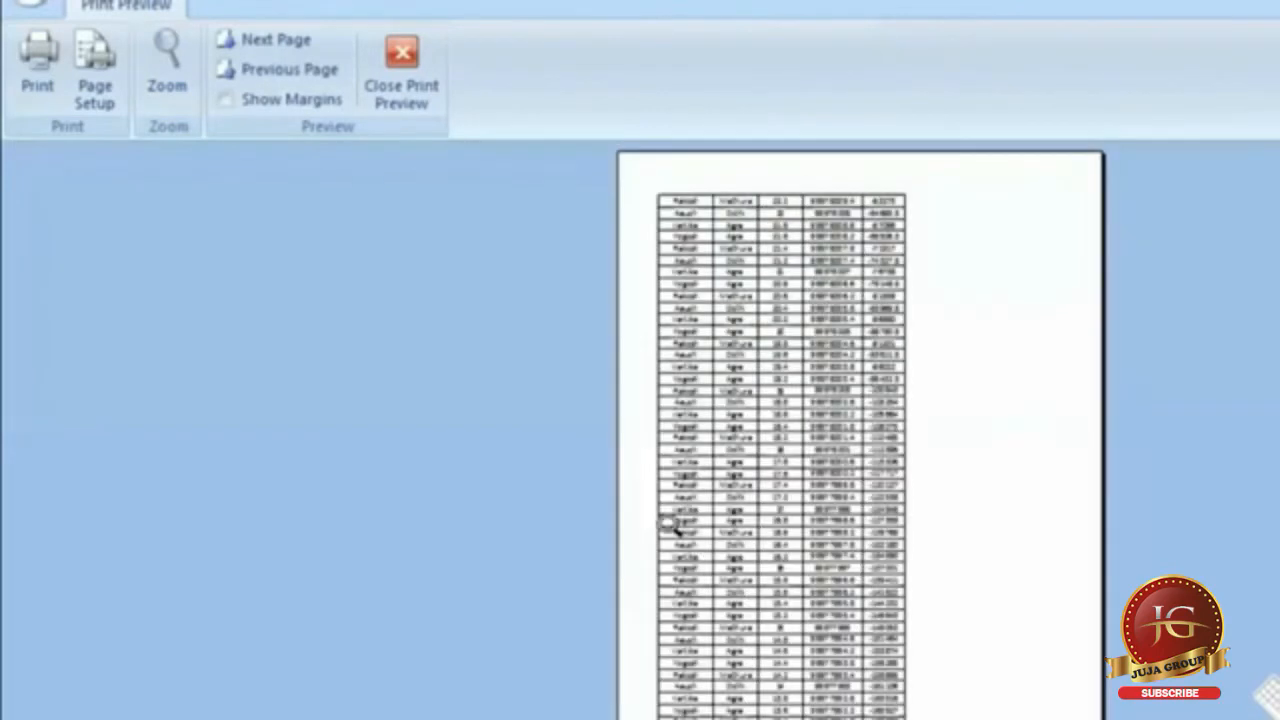
{"action": "left_click", "coordinate": [740, 265]}
{"action": "scroll", "coordinate": [834, 414], "scroll_direction": "up", "scroll_amount": 4}
{"action": "scroll", "coordinate": [1014, 528], "scroll_direction": "down", "scroll_amount": 8}
{"action": "left_click", "coordinate": [973, 463]}
{"action": "scroll", "coordinate": [973, 463], "scroll_direction": "down", "scroll_amount": 1}
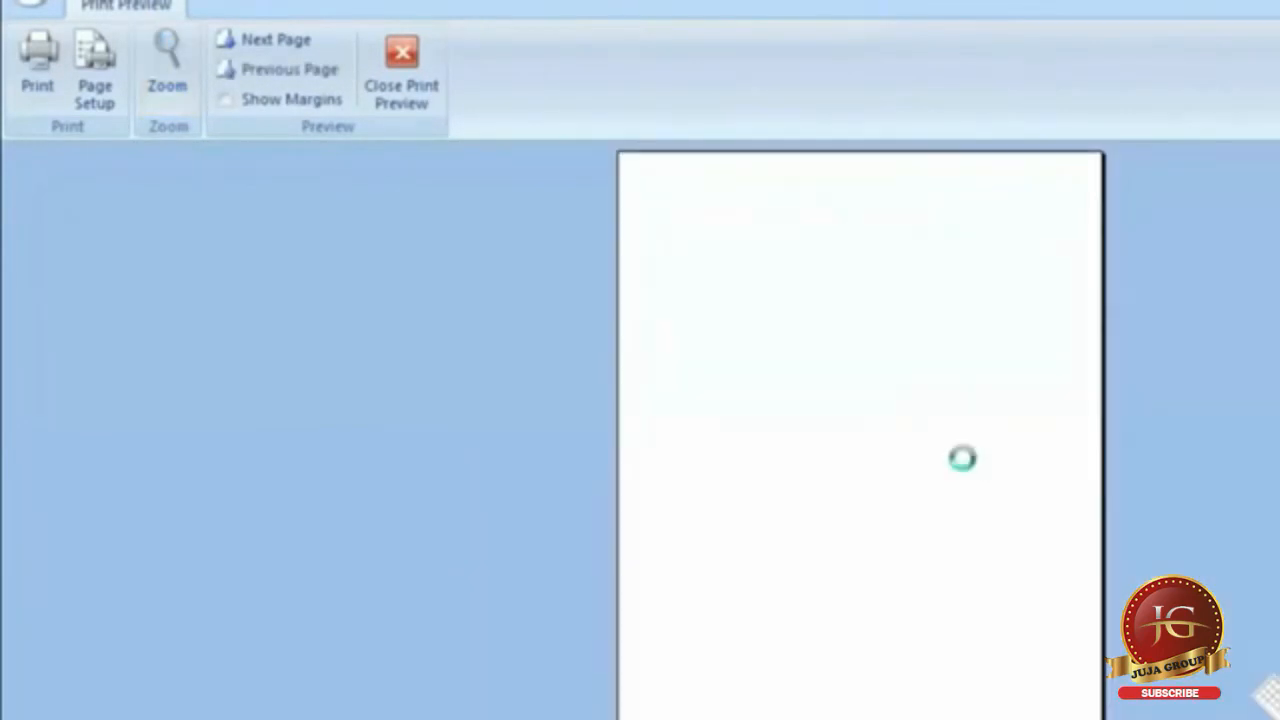
{"action": "scroll", "coordinate": [966, 457], "scroll_direction": "down", "scroll_amount": 1}
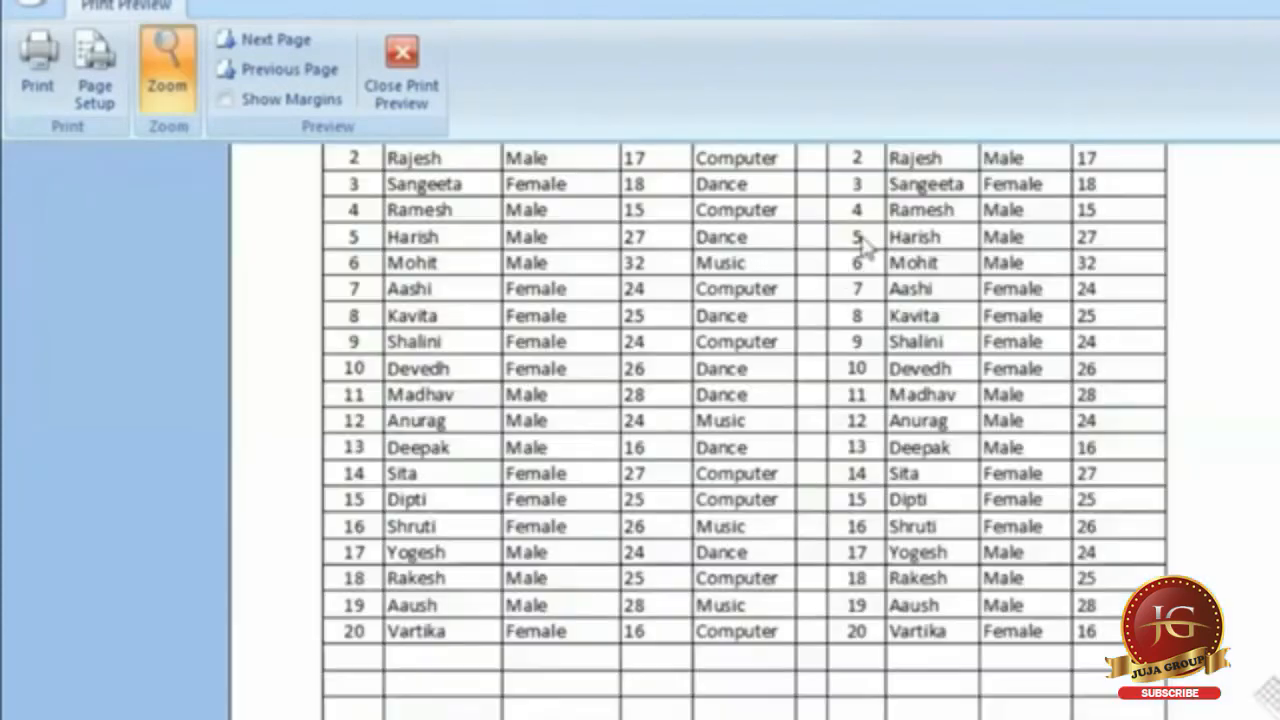
{"action": "left_click", "coordinate": [905, 245]}
{"action": "left_click", "coordinate": [440, 92]}
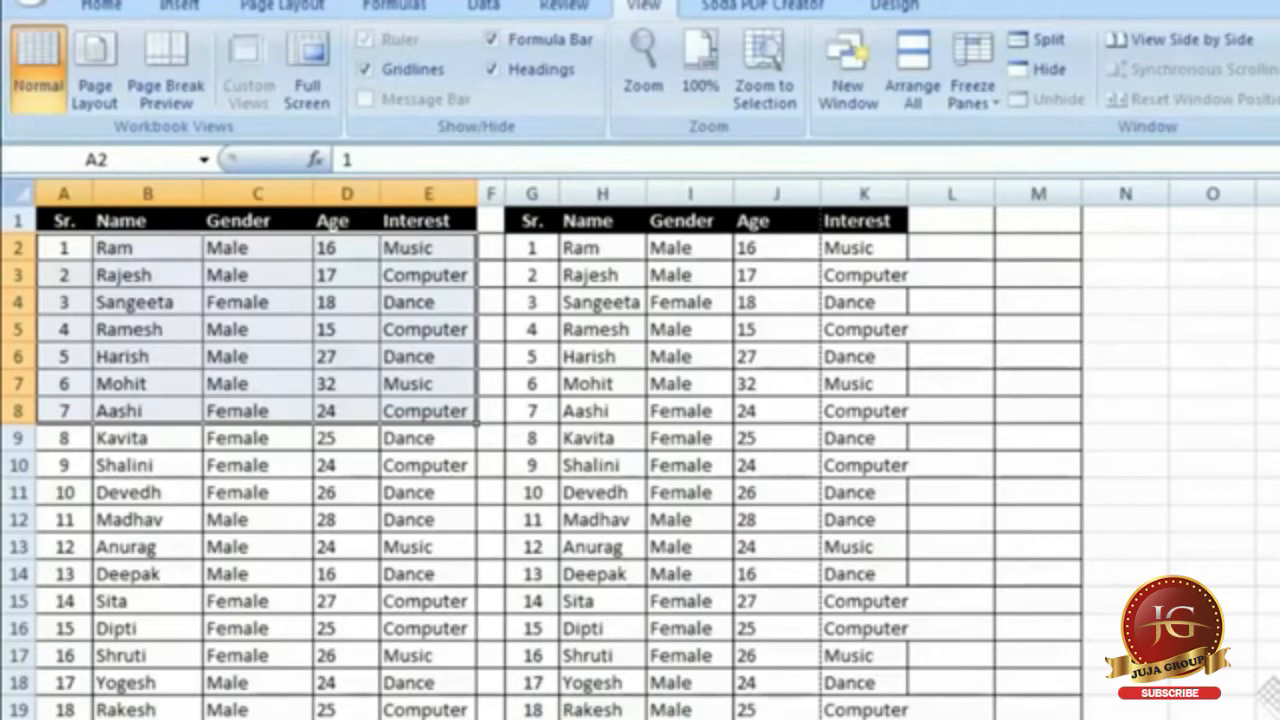
Set up a print of the active sheet with 3 copies and collation turned on, and confirm it.
{"action": "key", "text": "ctrl+p"}
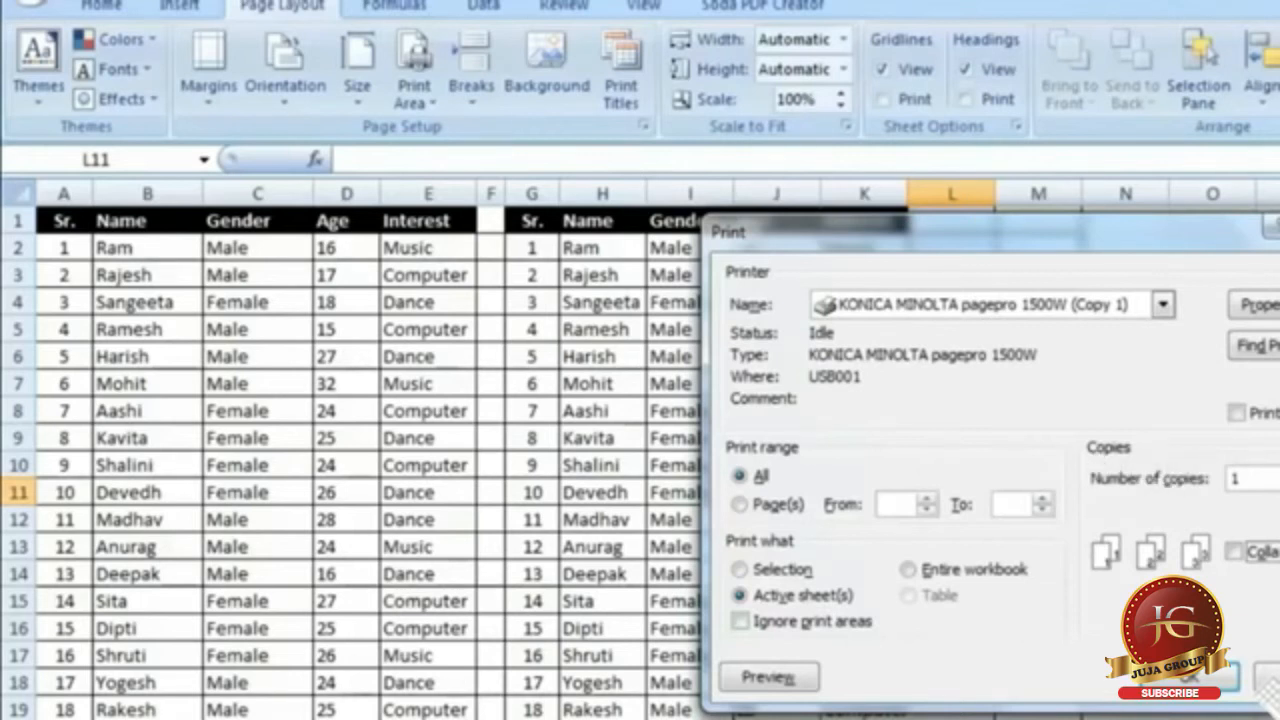
{"action": "double_click", "coordinate": [1236, 478]}
{"action": "type", "text": "2"}
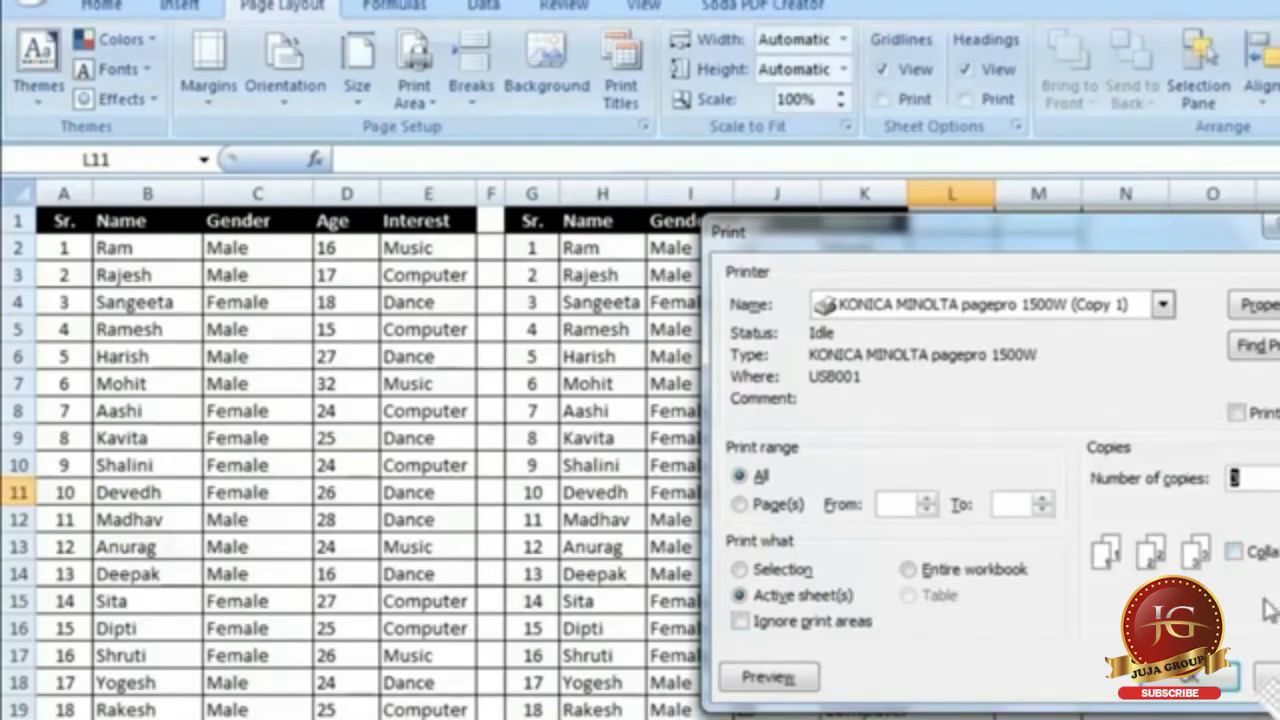
{"action": "left_click", "coordinate": [1236, 552]}
{"action": "left_click", "coordinate": [1236, 552]}
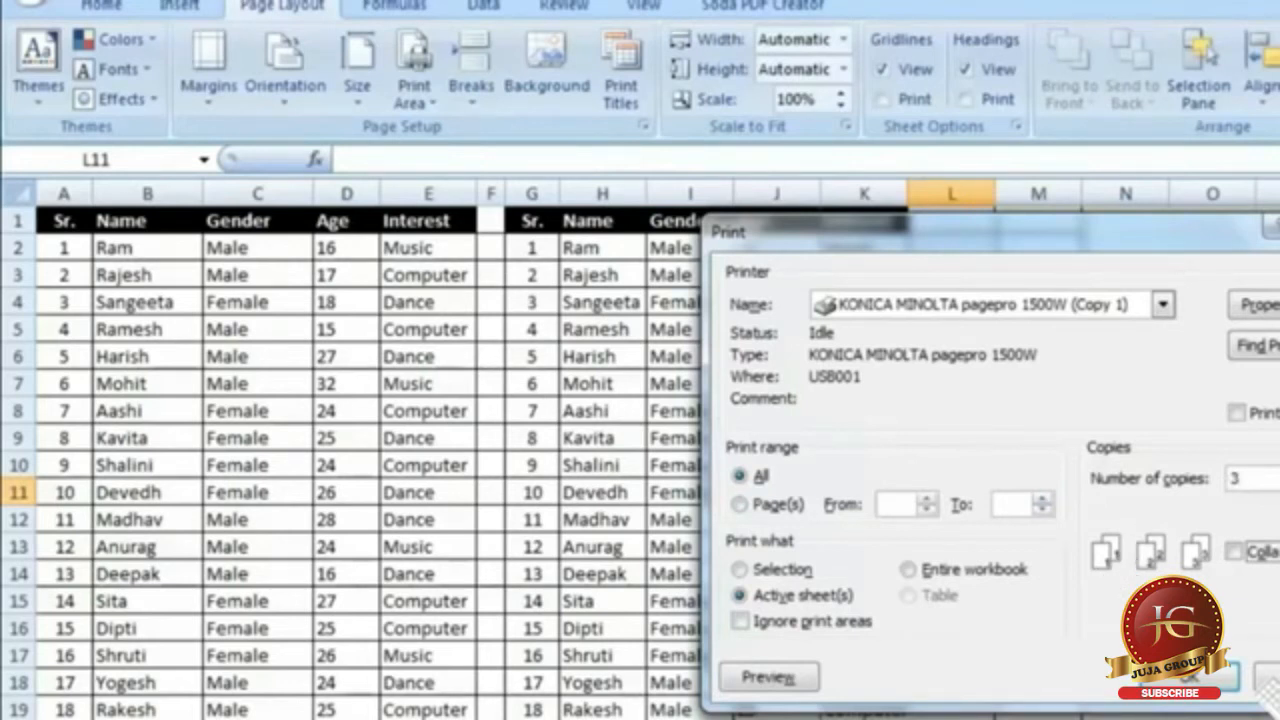
{"action": "left_click", "coordinate": [1234, 553]}
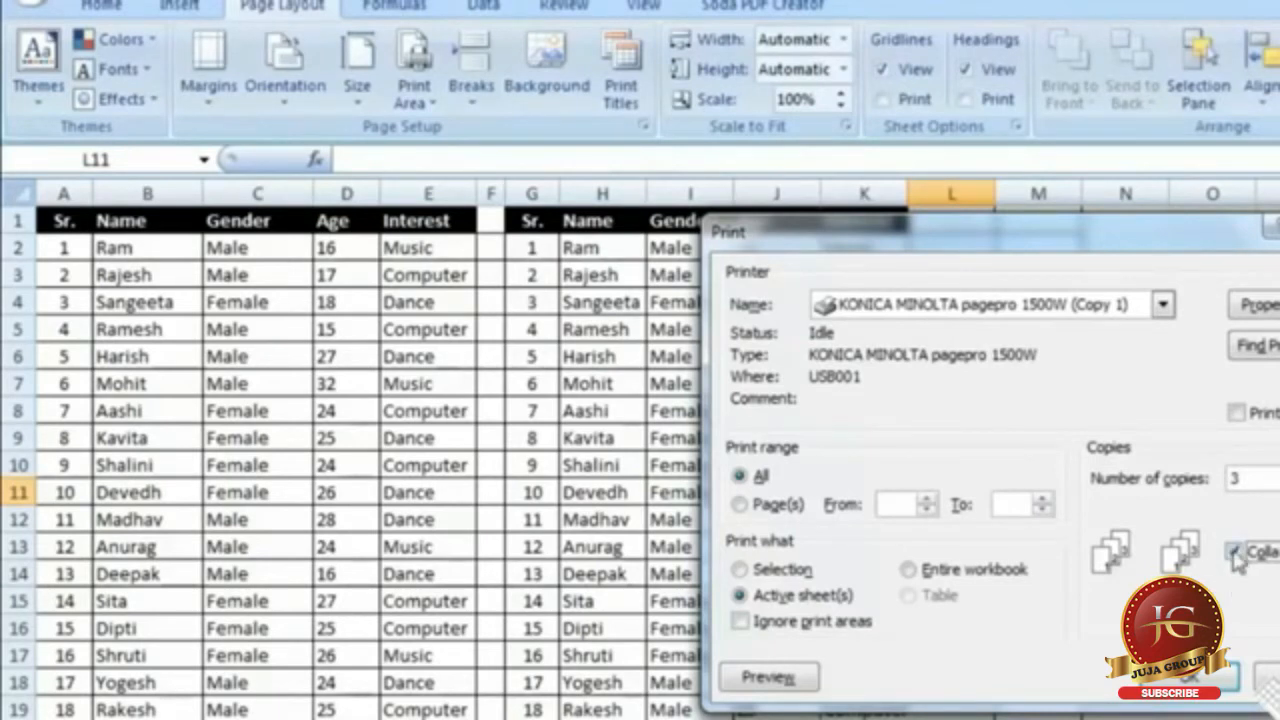
{"action": "left_click", "coordinate": [1195, 677]}
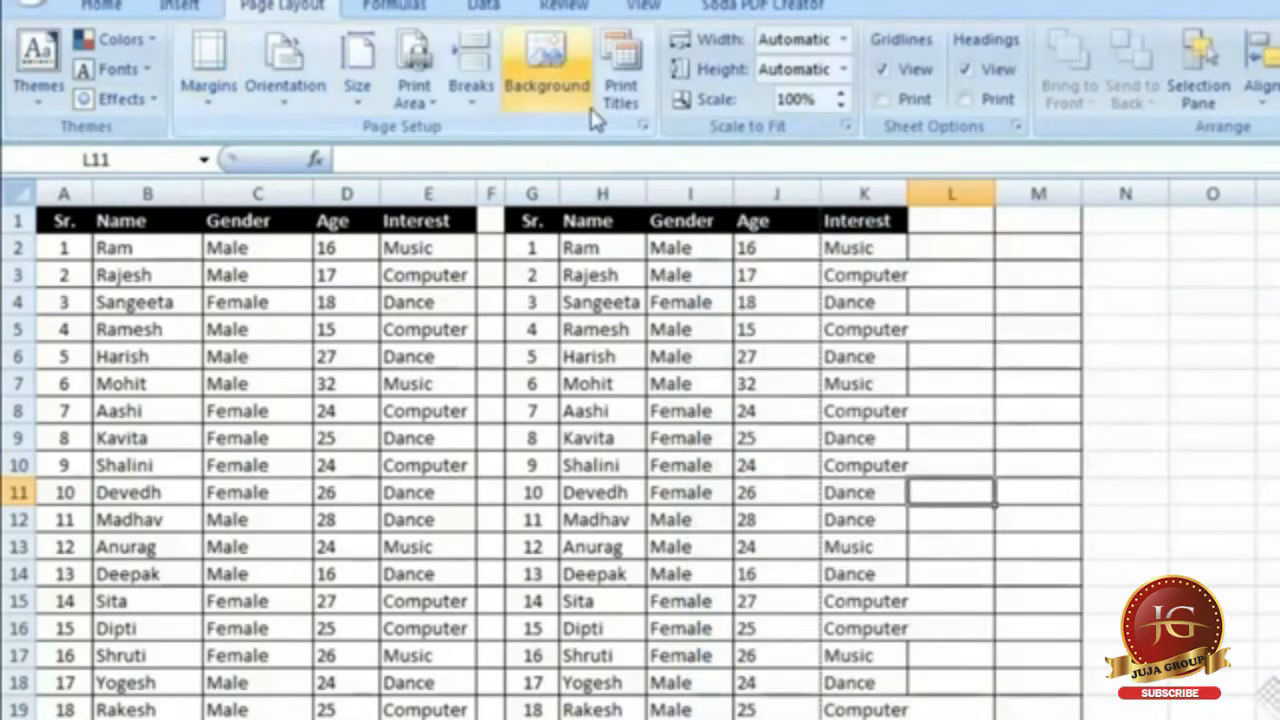
Review the margin presets, page orientation and paper size options, and clear the sheet's print area.
{"action": "left_click", "coordinate": [216, 113]}
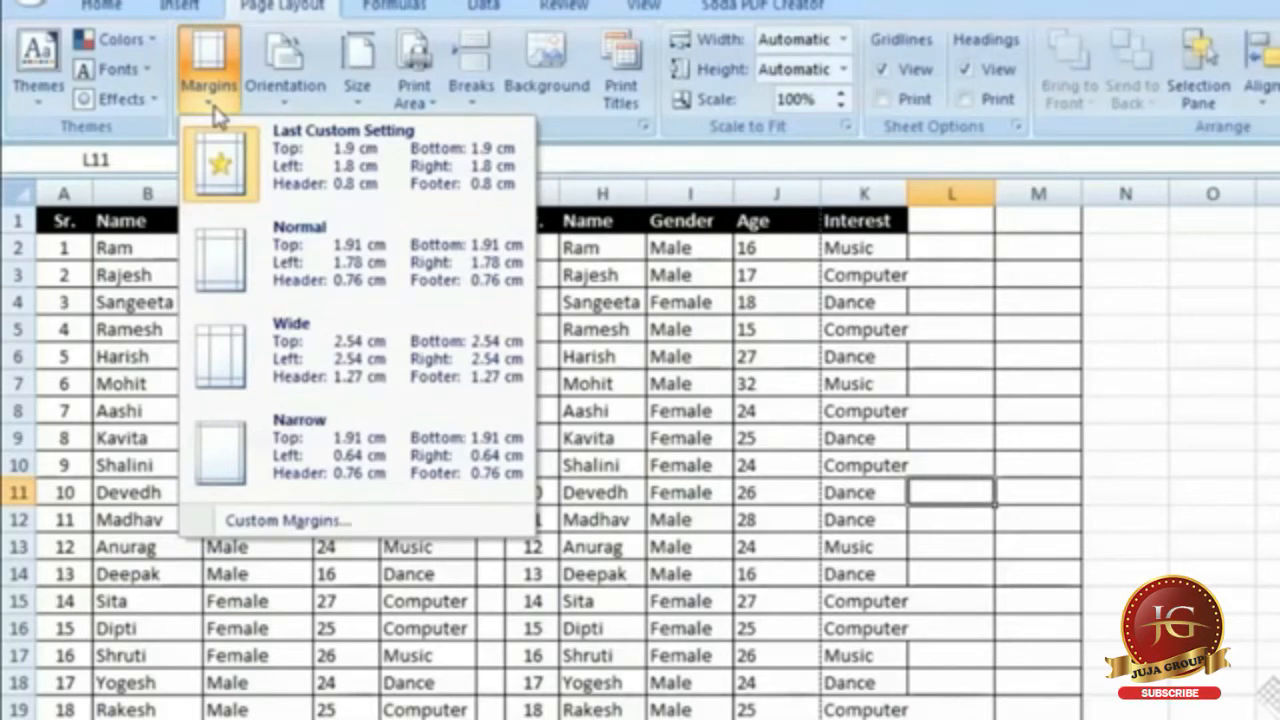
{"action": "left_click", "coordinate": [219, 83]}
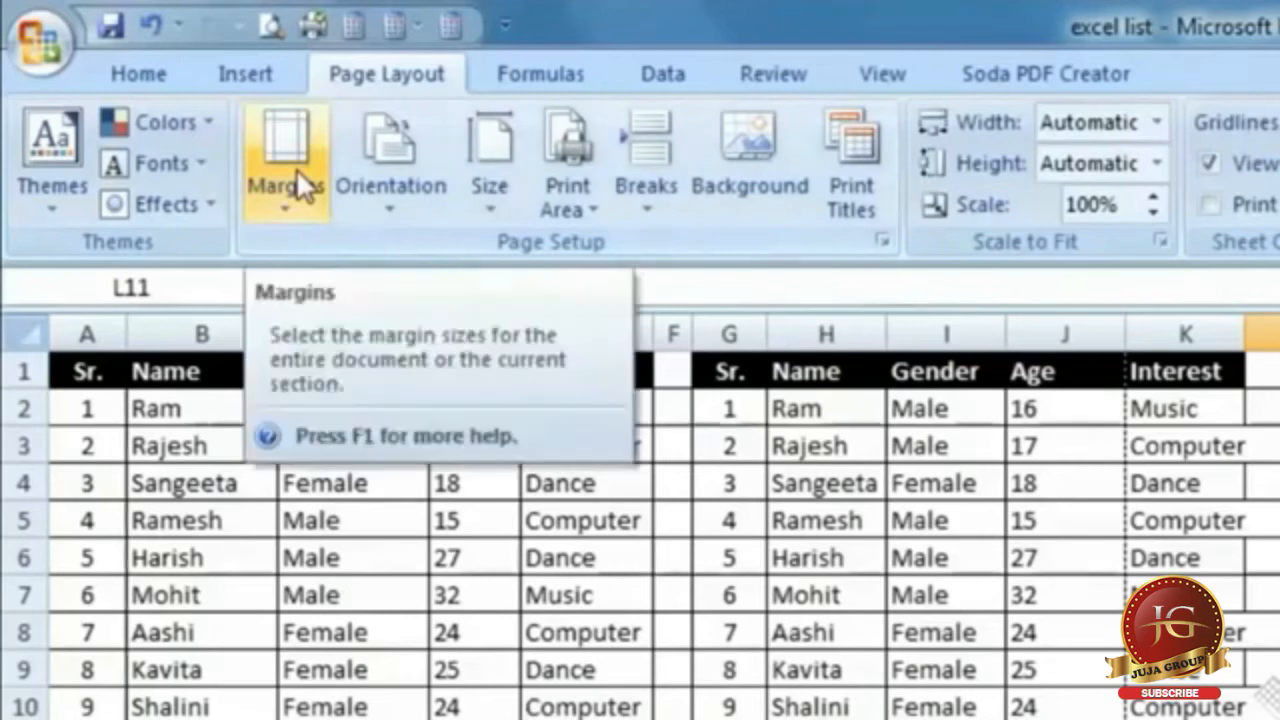
{"action": "left_click", "coordinate": [219, 83]}
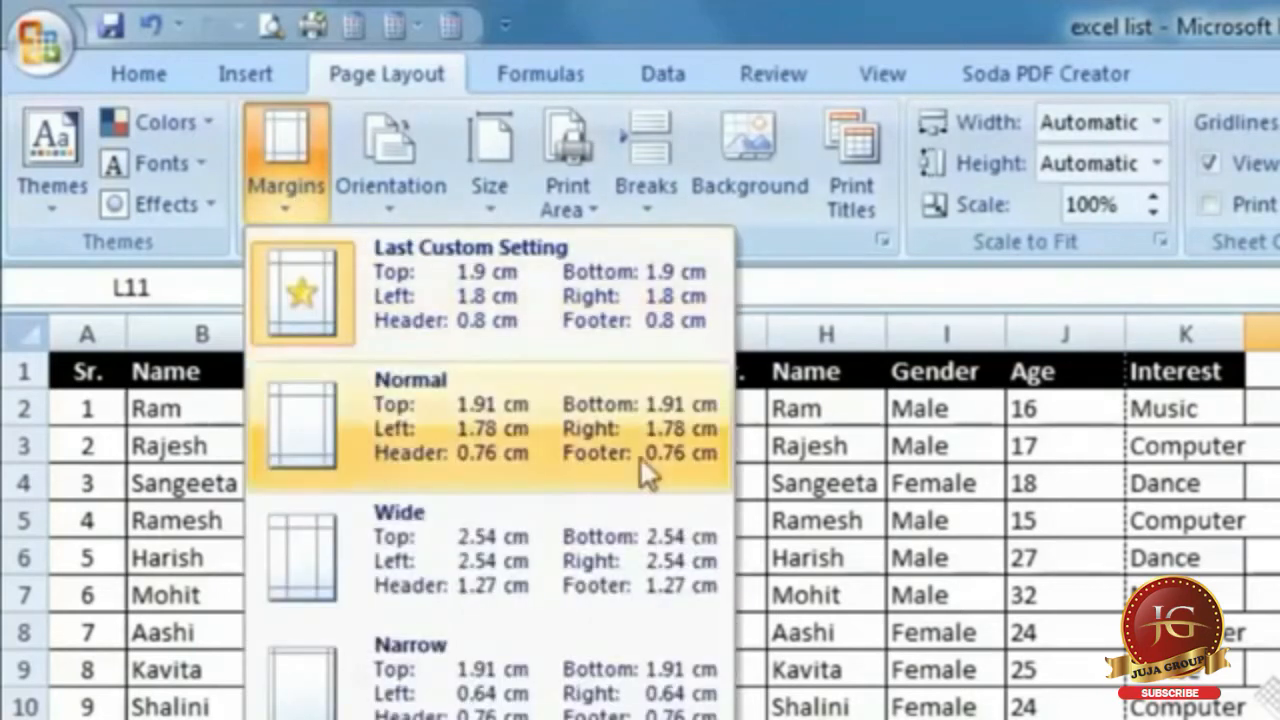
{"action": "left_click", "coordinate": [390, 275]}
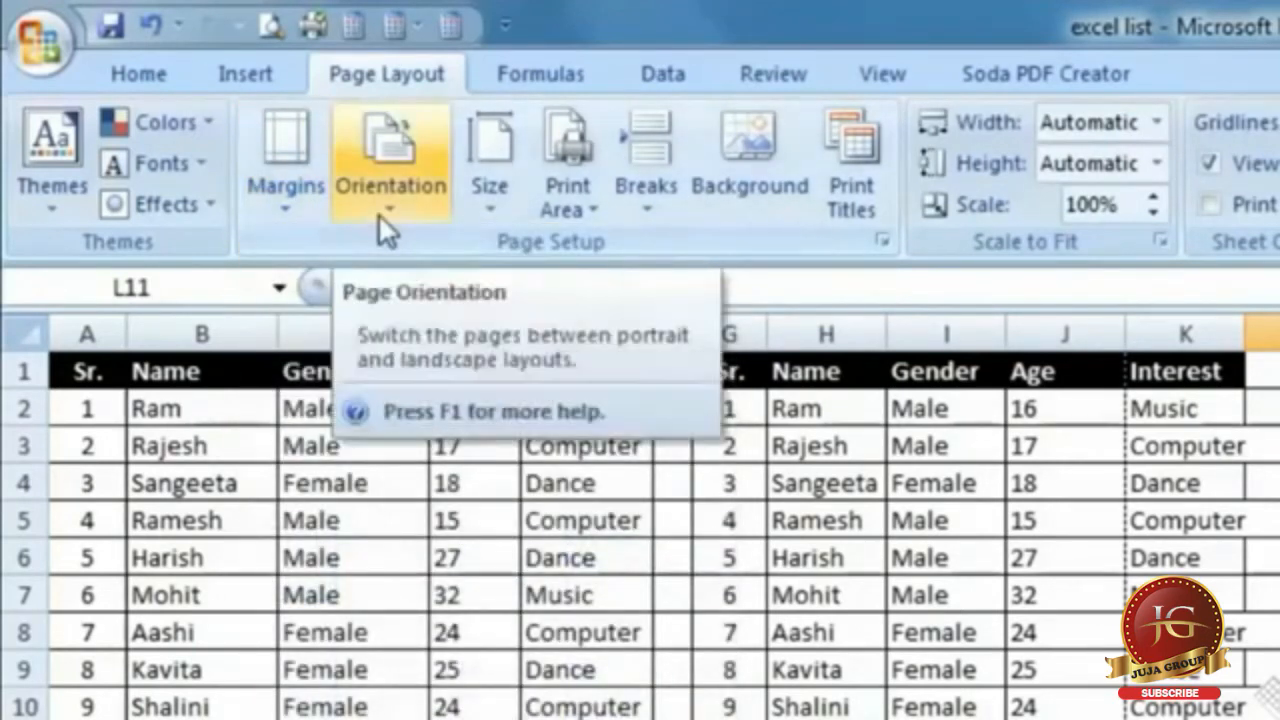
{"action": "left_click", "coordinate": [380, 215]}
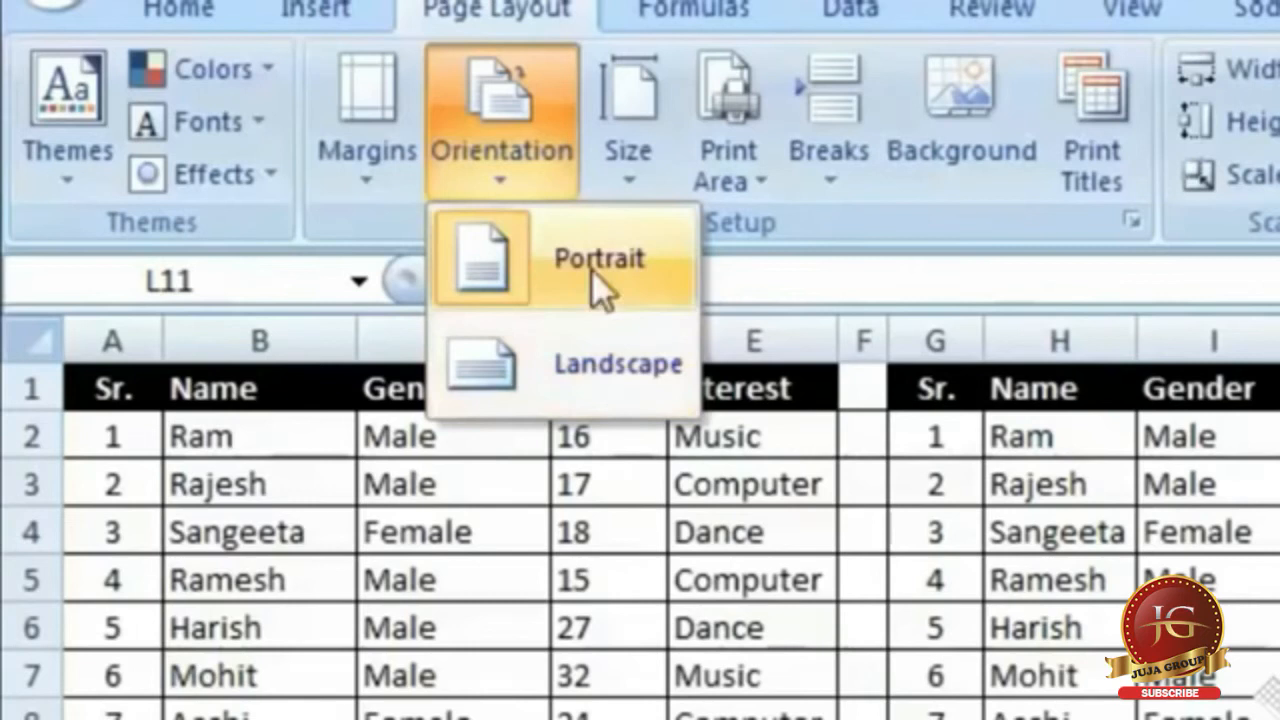
{"action": "left_click", "coordinate": [626, 155]}
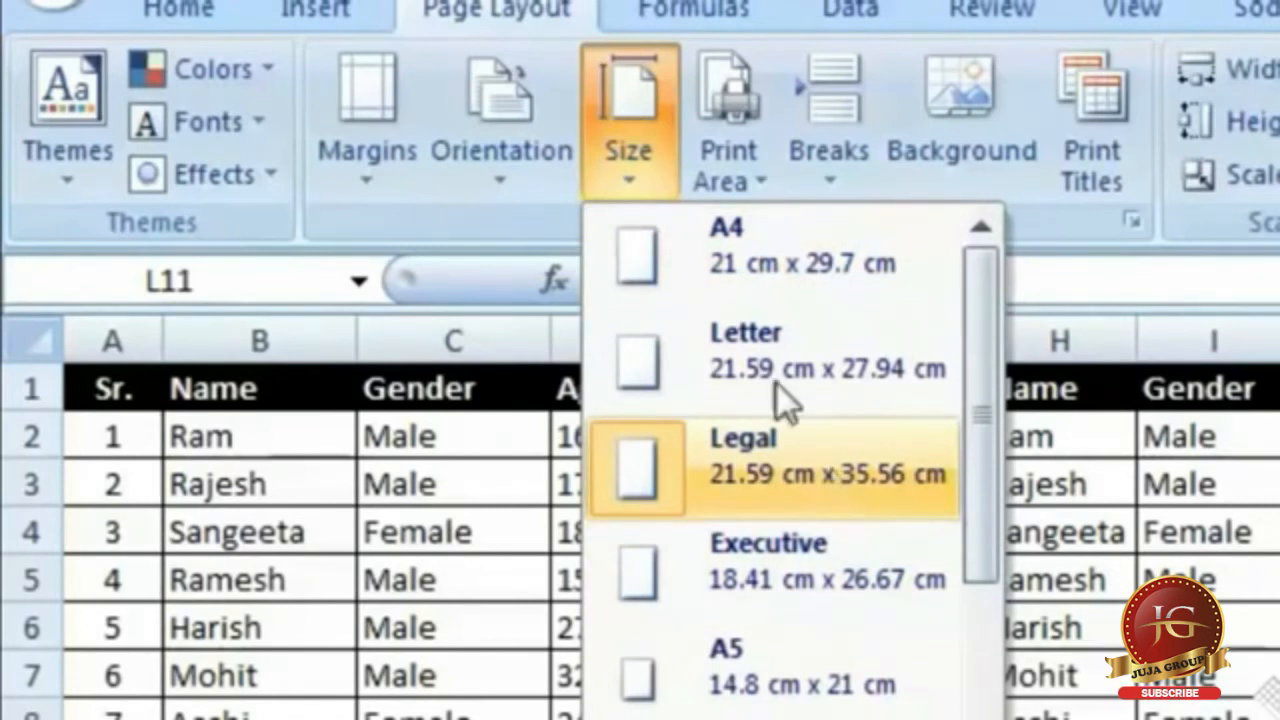
{"action": "left_click", "coordinate": [730, 158]}
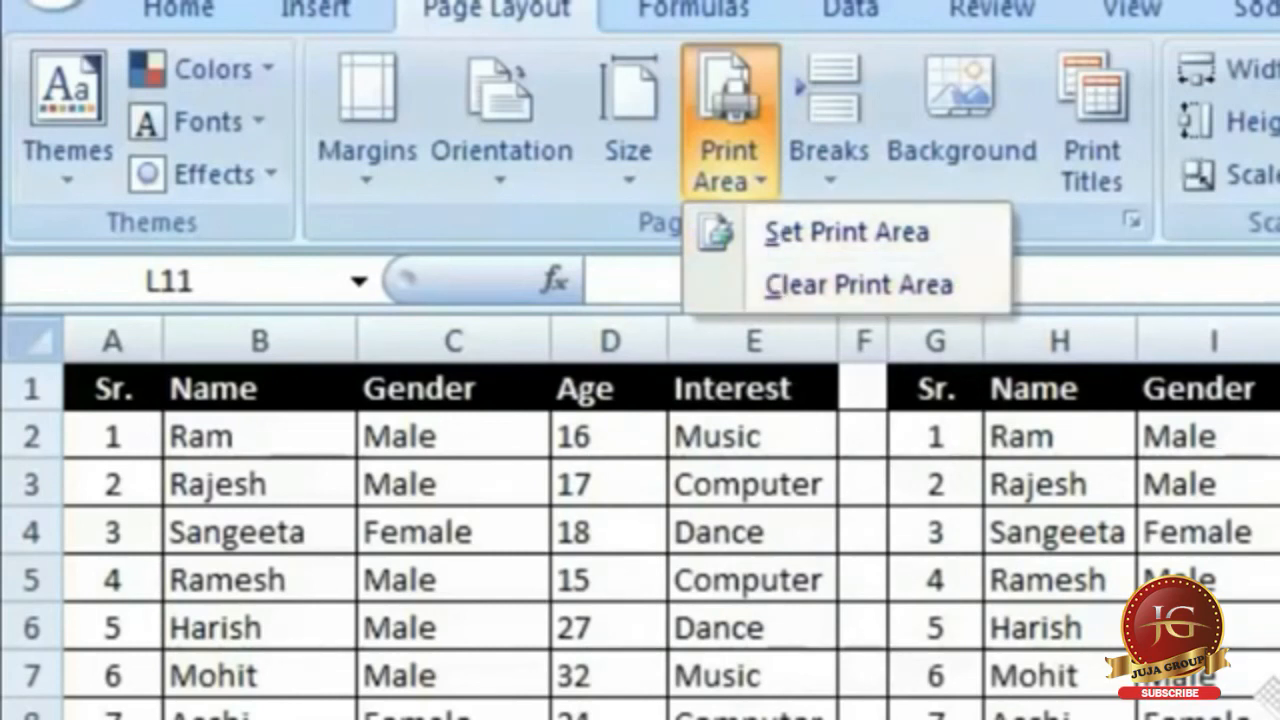
{"action": "left_click", "coordinate": [858, 284]}
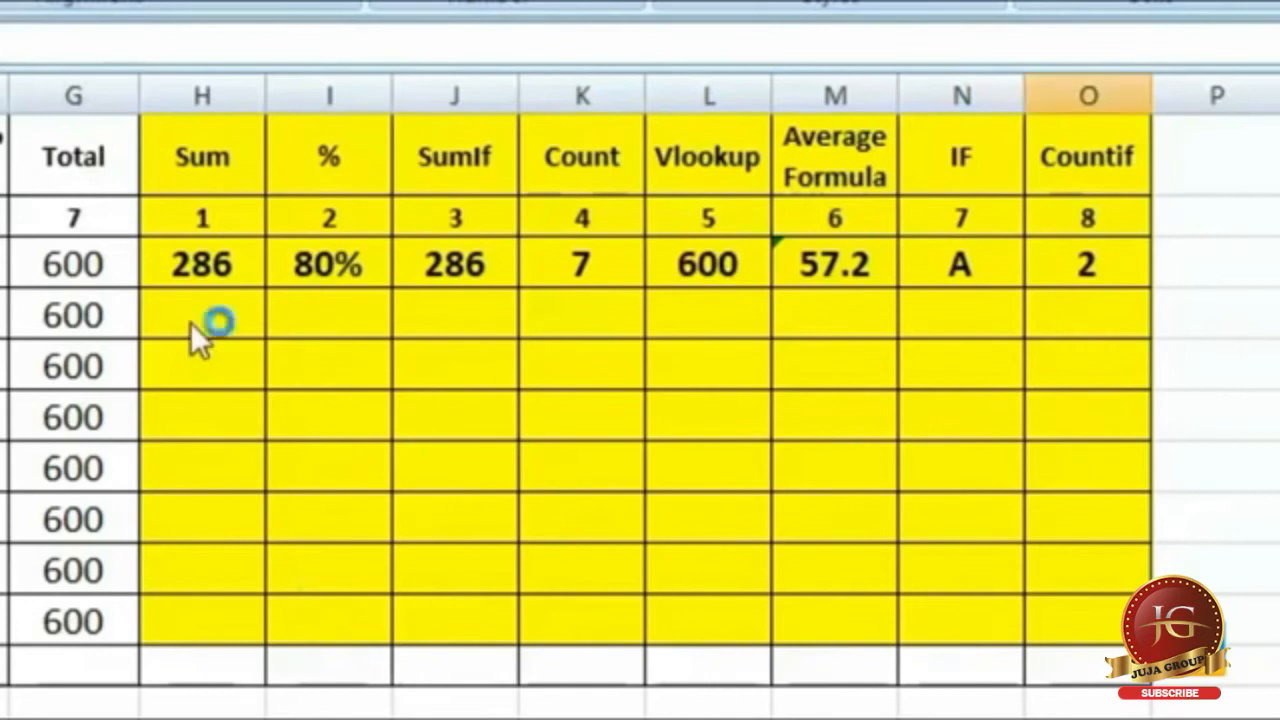
Total the marks B4:F4 in cell H4 with AutoSum, leaving out the Total column.
{"action": "left_click", "coordinate": [203, 296]}
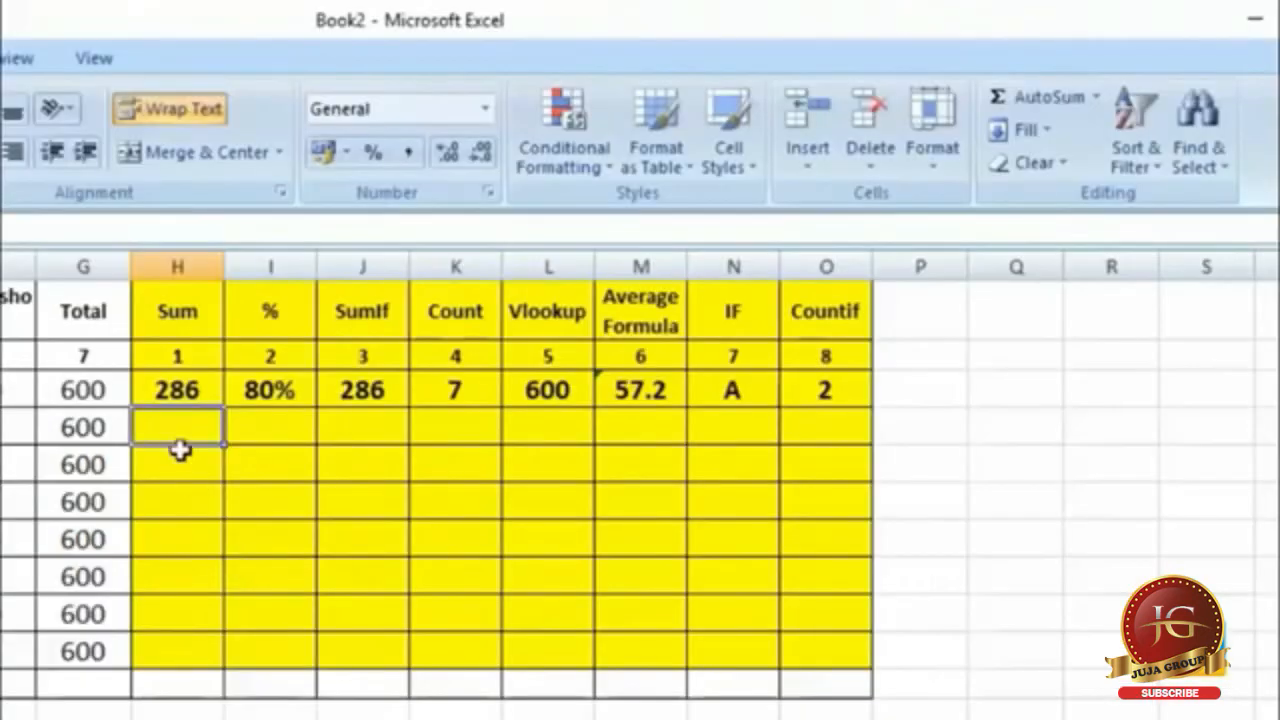
{"action": "left_click", "coordinate": [1047, 105]}
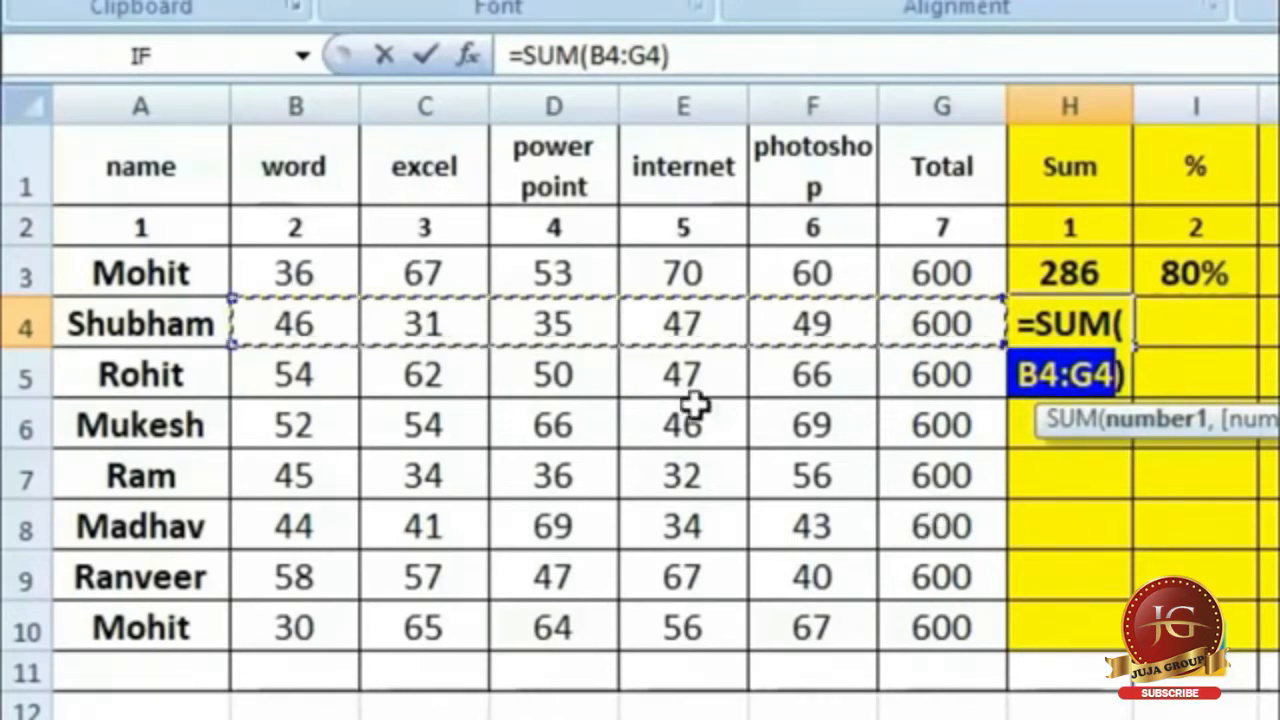
{"action": "left_click_drag", "start_coordinate": [295, 327], "coordinate": [818, 332]}
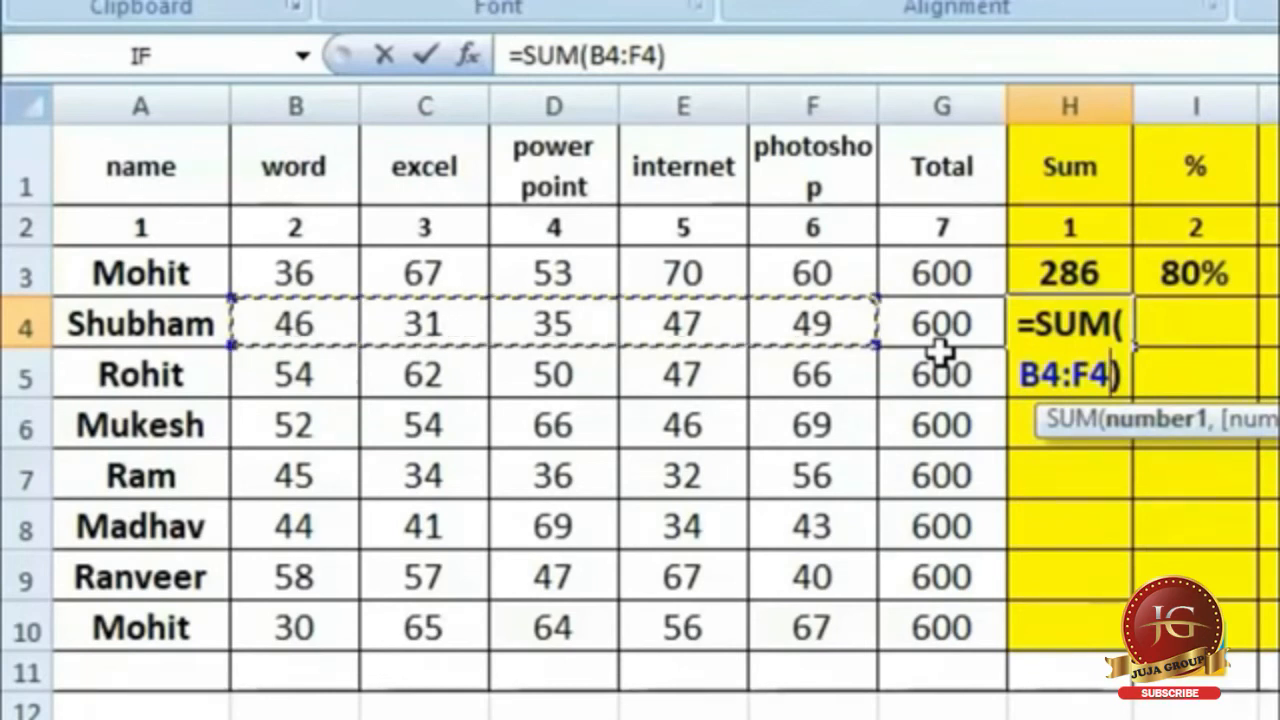
{"action": "key", "text": "Return"}
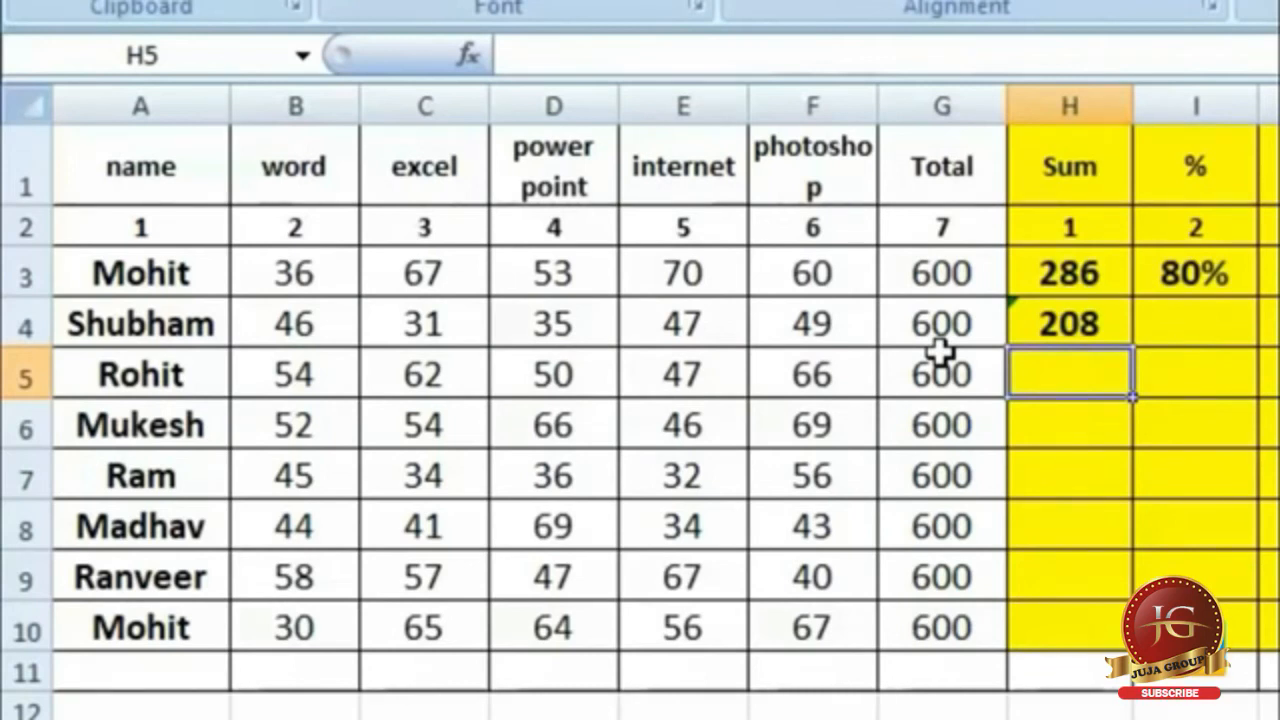
Enter the formula =sum(b5:f5) in cell H5 and reselect the cell to check it.
{"action": "type", "text": "="}
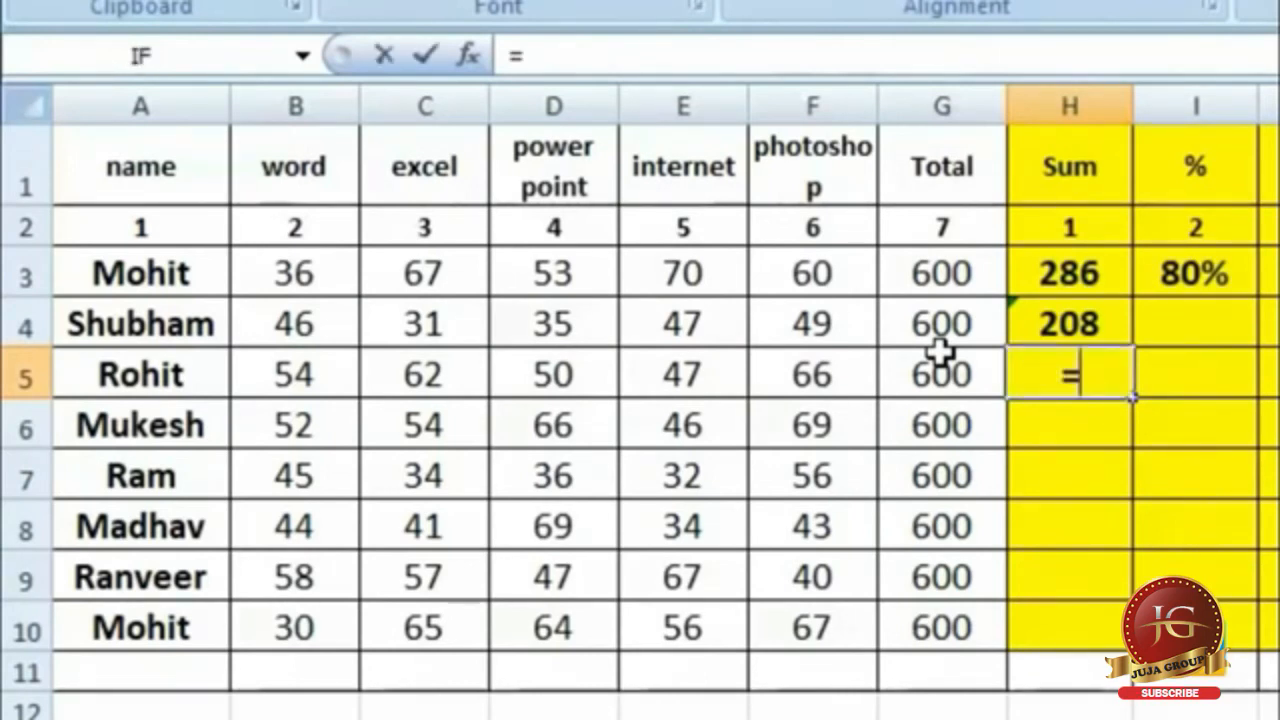
{"action": "type", "text": "sum("}
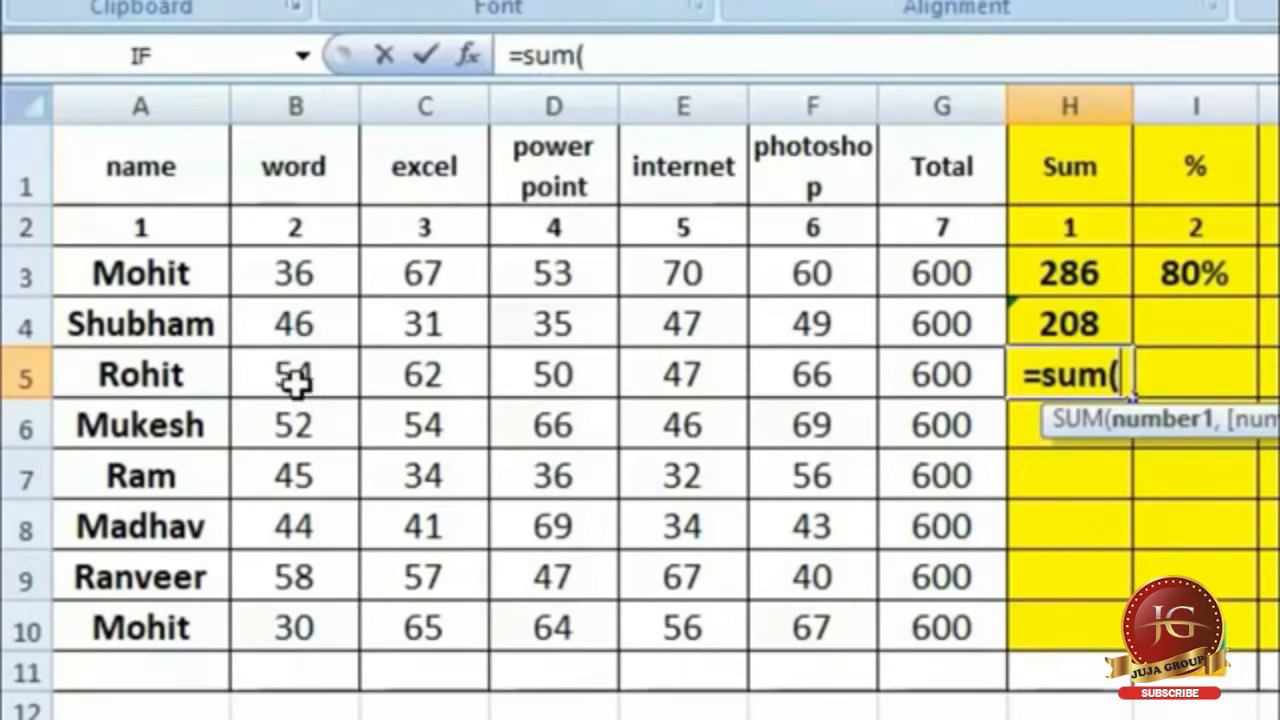
{"action": "type", "text": "b"}
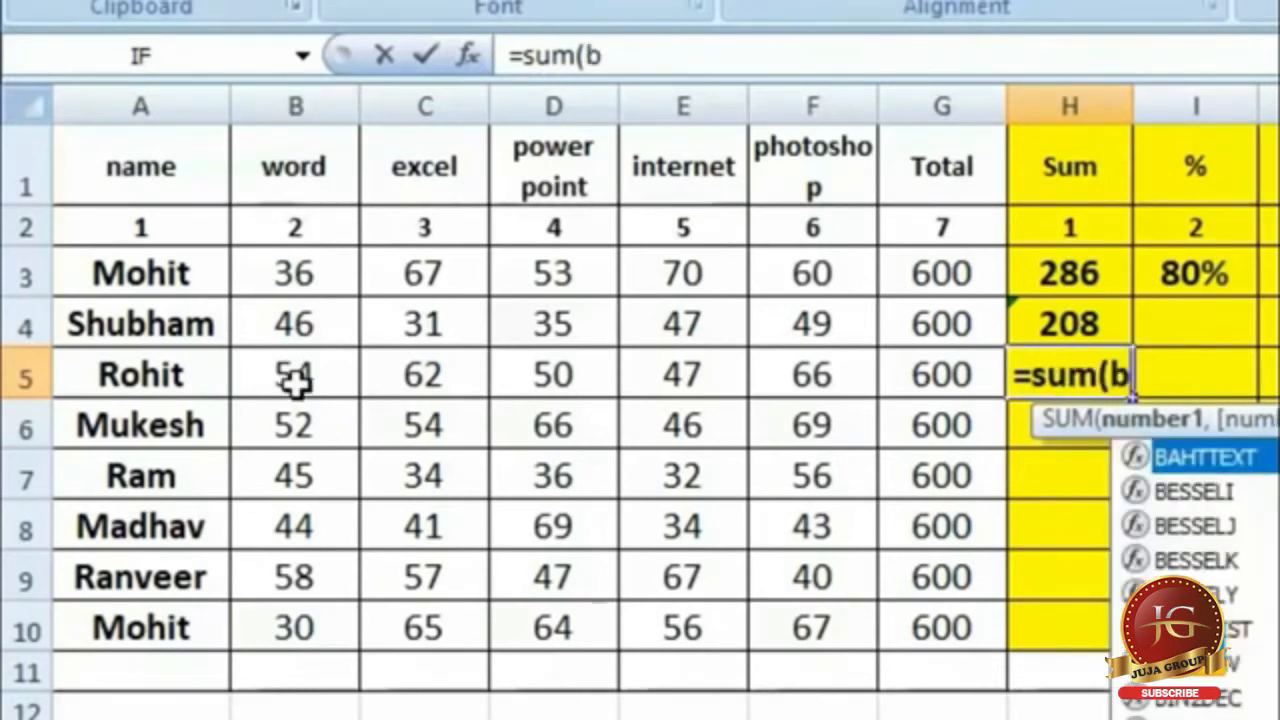
{"action": "type", "text": "5:"}
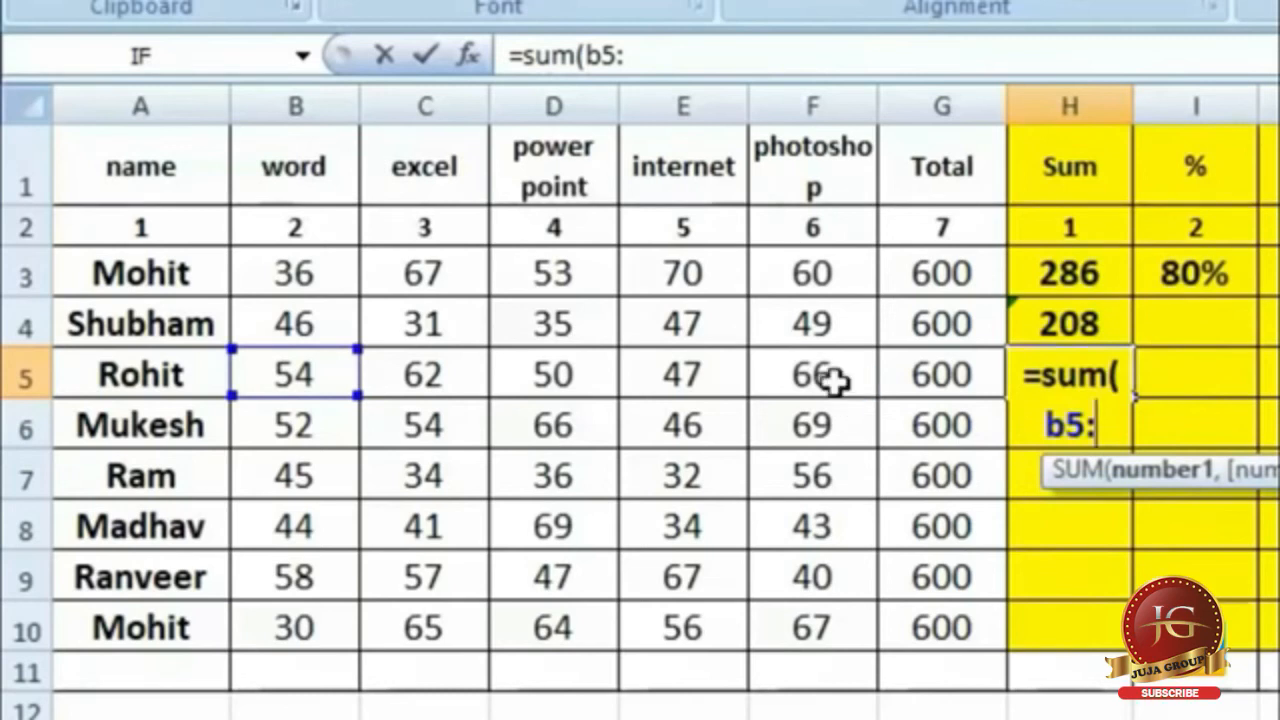
{"action": "type", "text": "f5"}
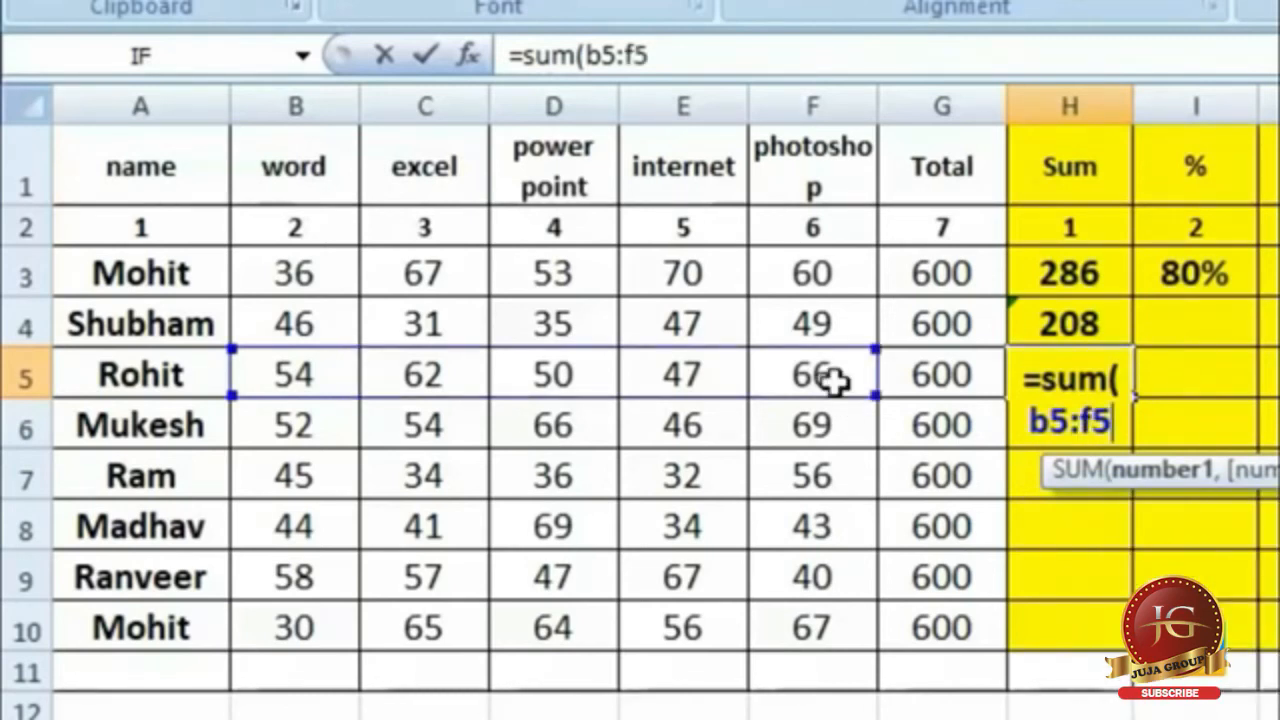
{"action": "type", "text": ")"}
{"action": "key", "text": "Return"}
{"action": "key", "text": "Up"}
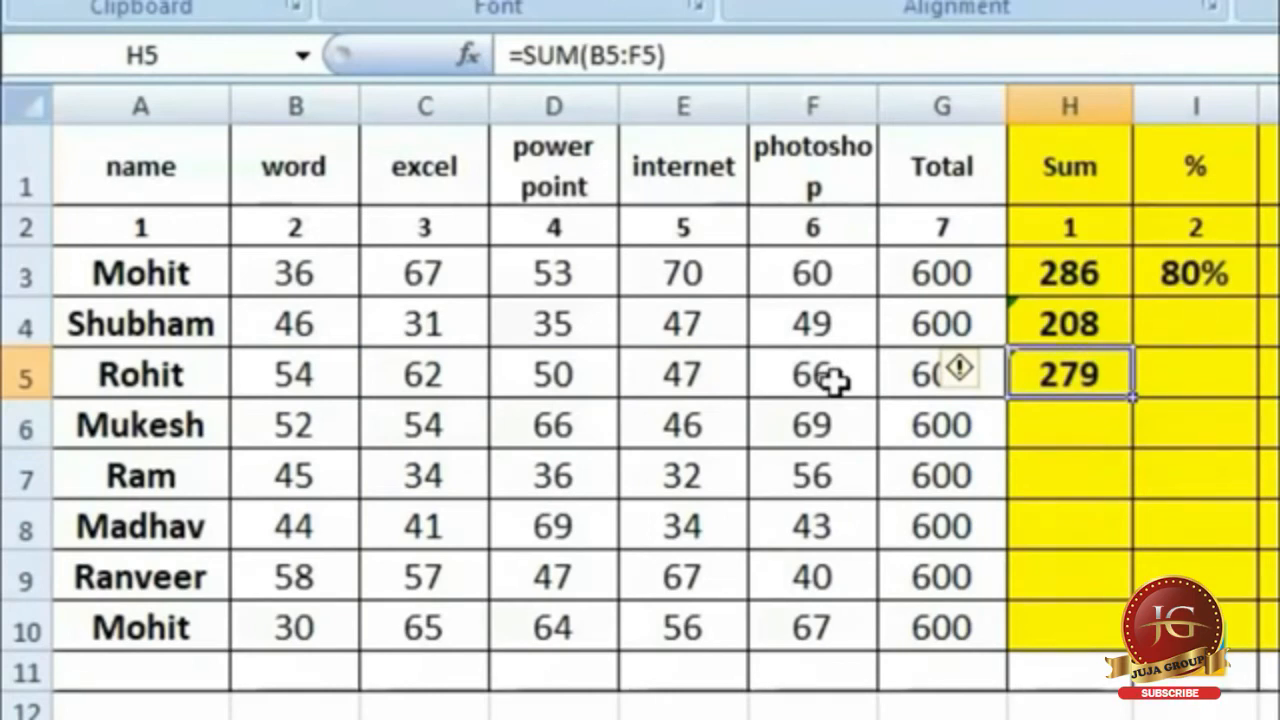
Add Word, Excel, Internet and Photoshop marks in cell H6 with the formula =B6+C6+E6+F6.
{"action": "key", "text": "Down"}
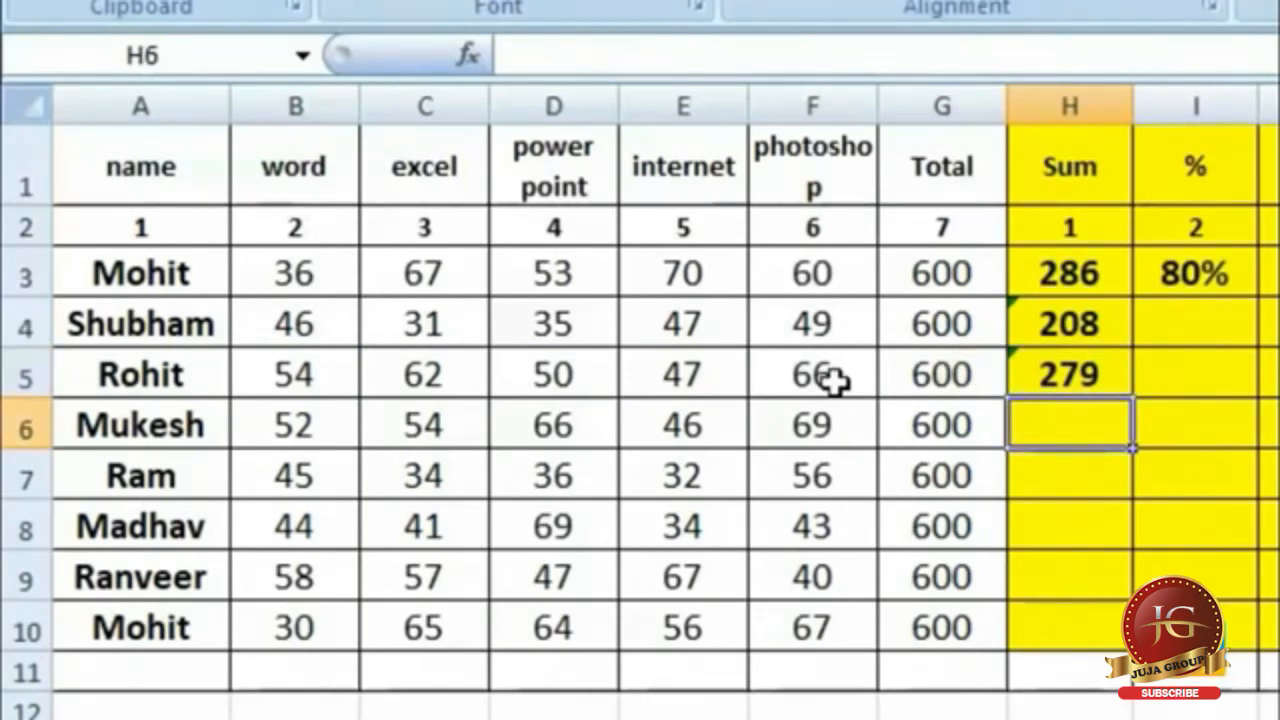
{"action": "type", "text": "="}
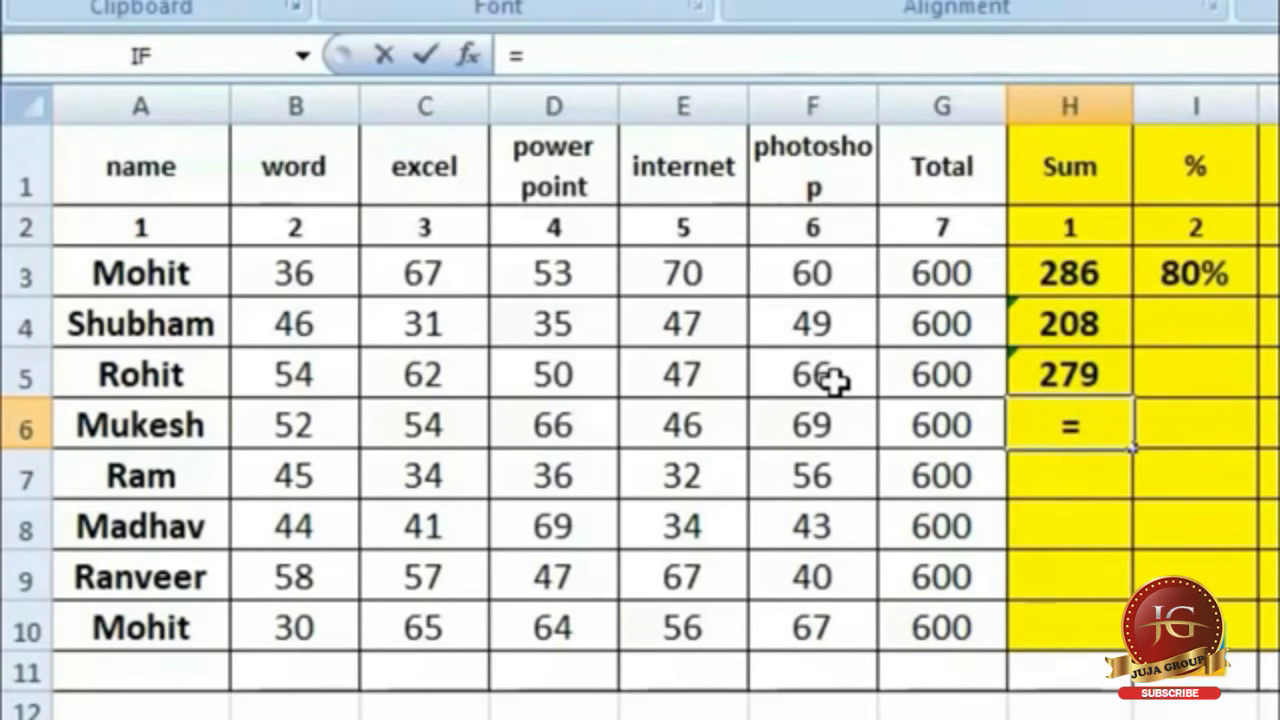
{"action": "left_click", "coordinate": [306, 423]}
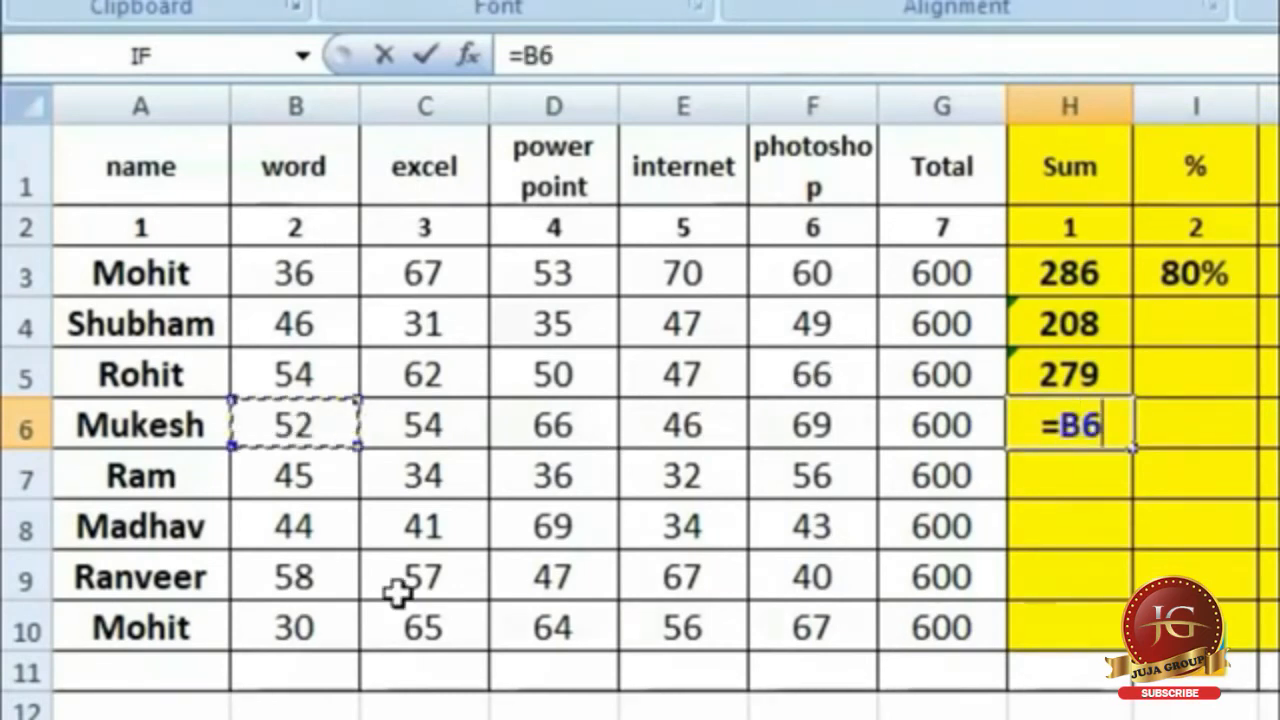
{"action": "type", "text": "+"}
{"action": "left_click", "coordinate": [425, 426]}
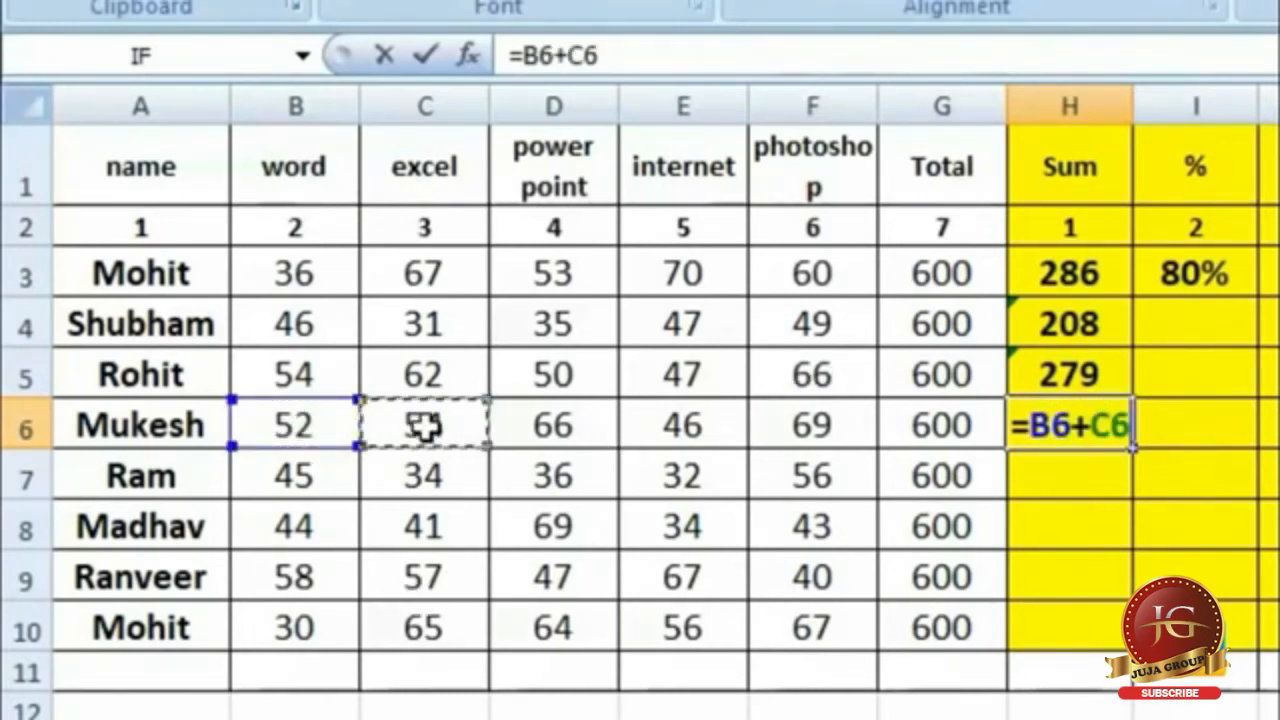
{"action": "type", "text": "+"}
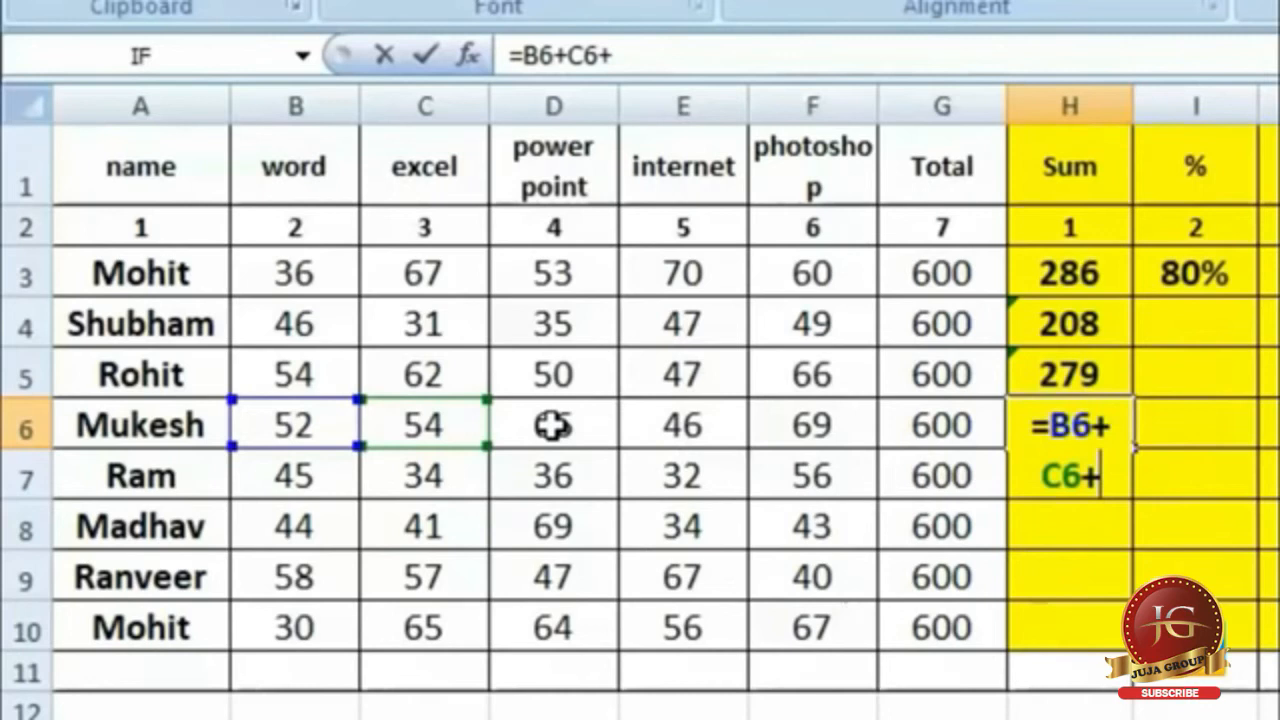
{"action": "left_click", "coordinate": [700, 425]}
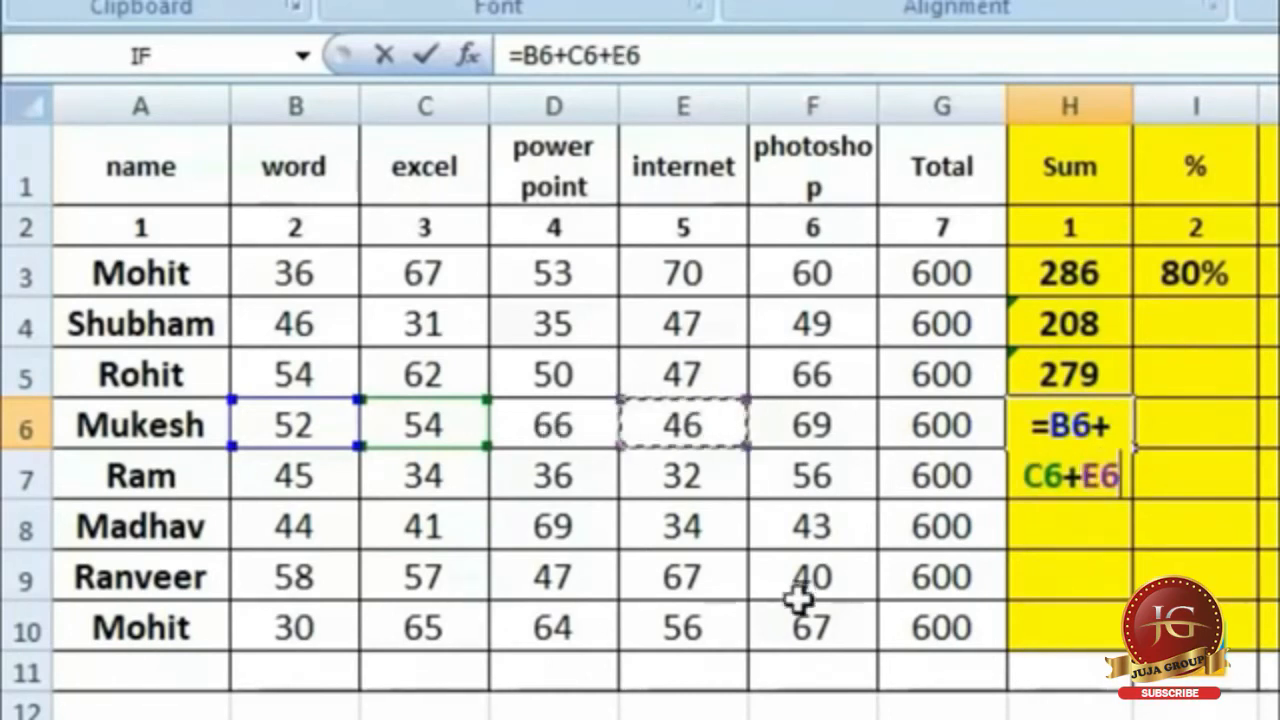
{"action": "type", "text": "+"}
{"action": "left_click", "coordinate": [820, 420]}
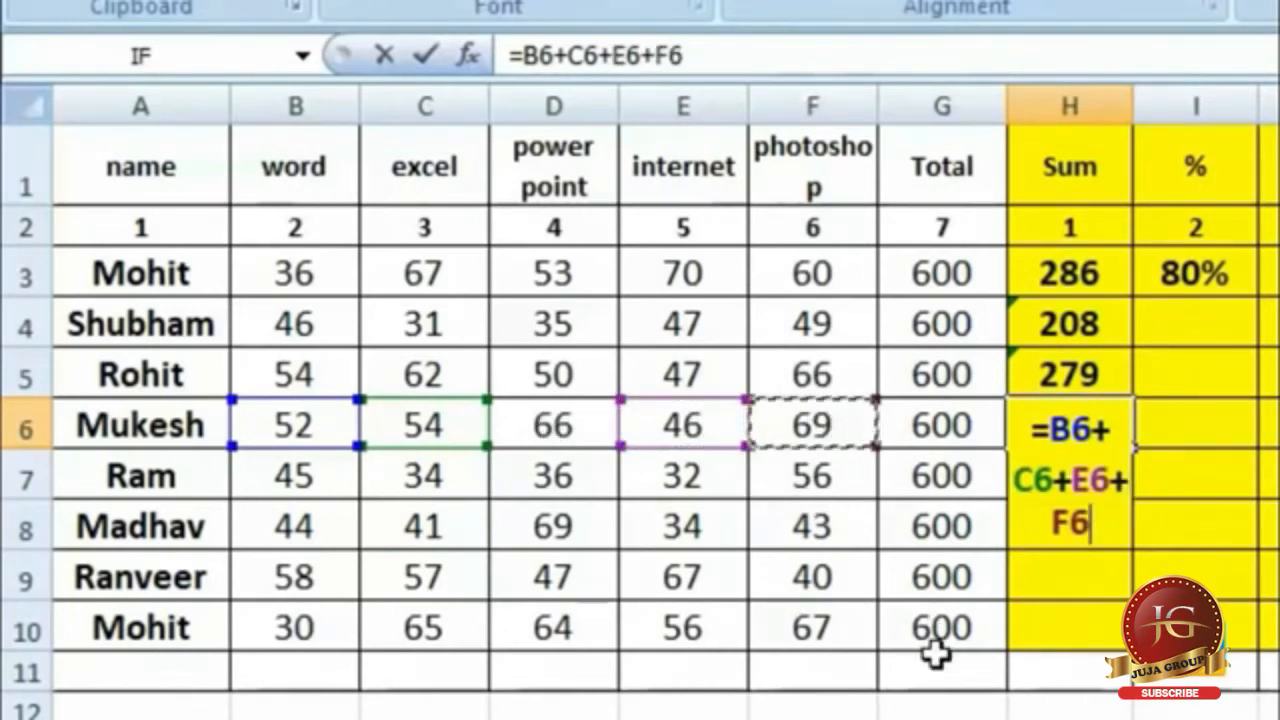
{"action": "key", "text": "Return"}
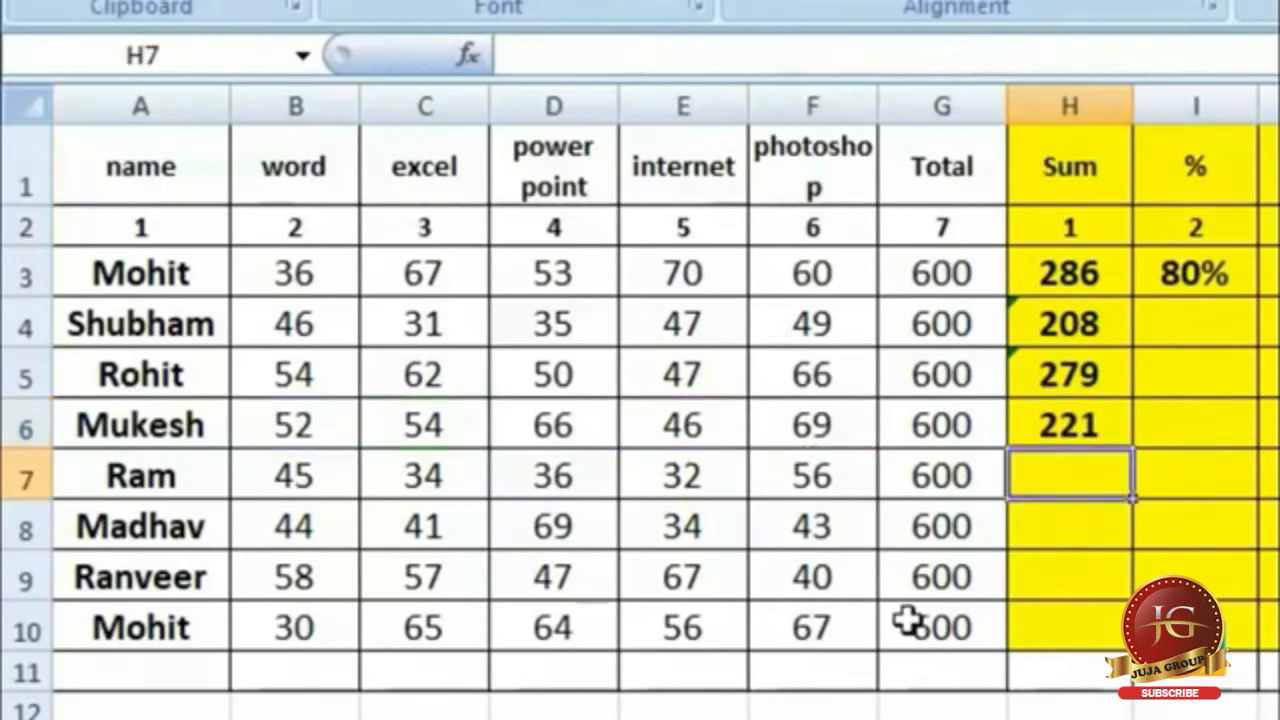
Inspect the contents of Sum cells H6, H4 and H8 and the Internet mark in E6.
{"action": "left_click", "coordinate": [1049, 420]}
{"action": "left_click", "coordinate": [675, 423]}
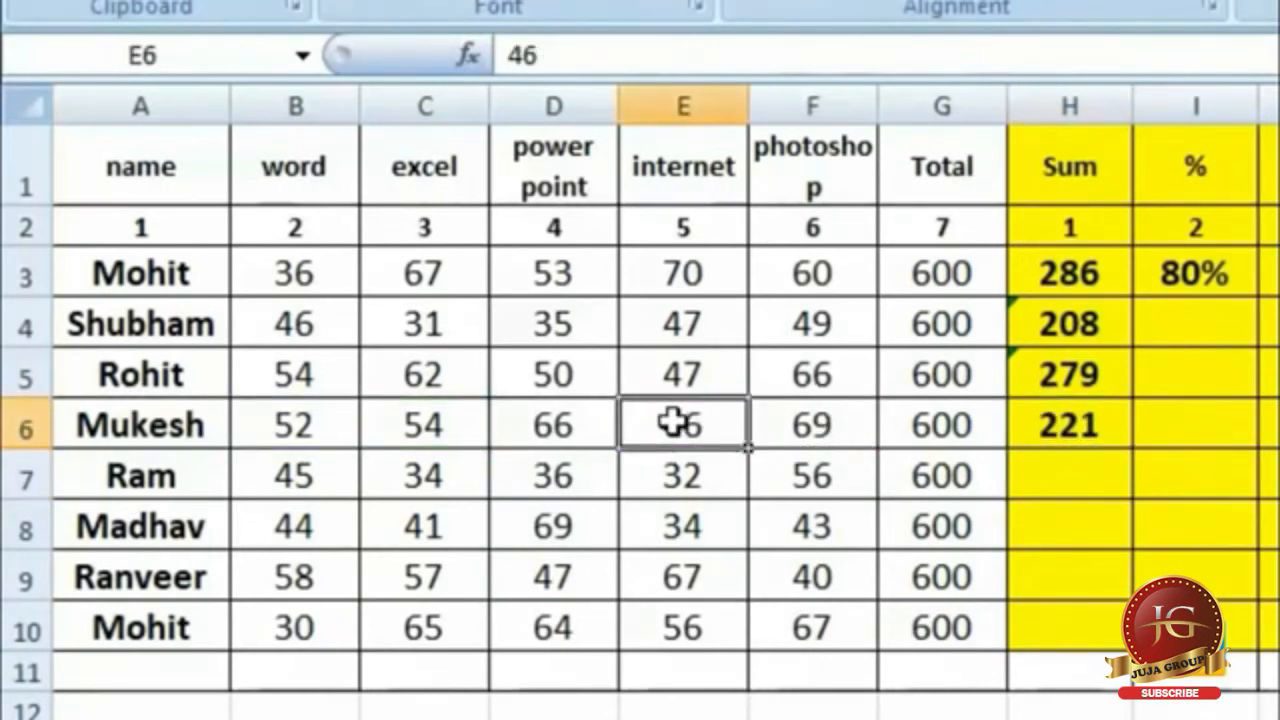
{"action": "left_click", "coordinate": [1088, 425]}
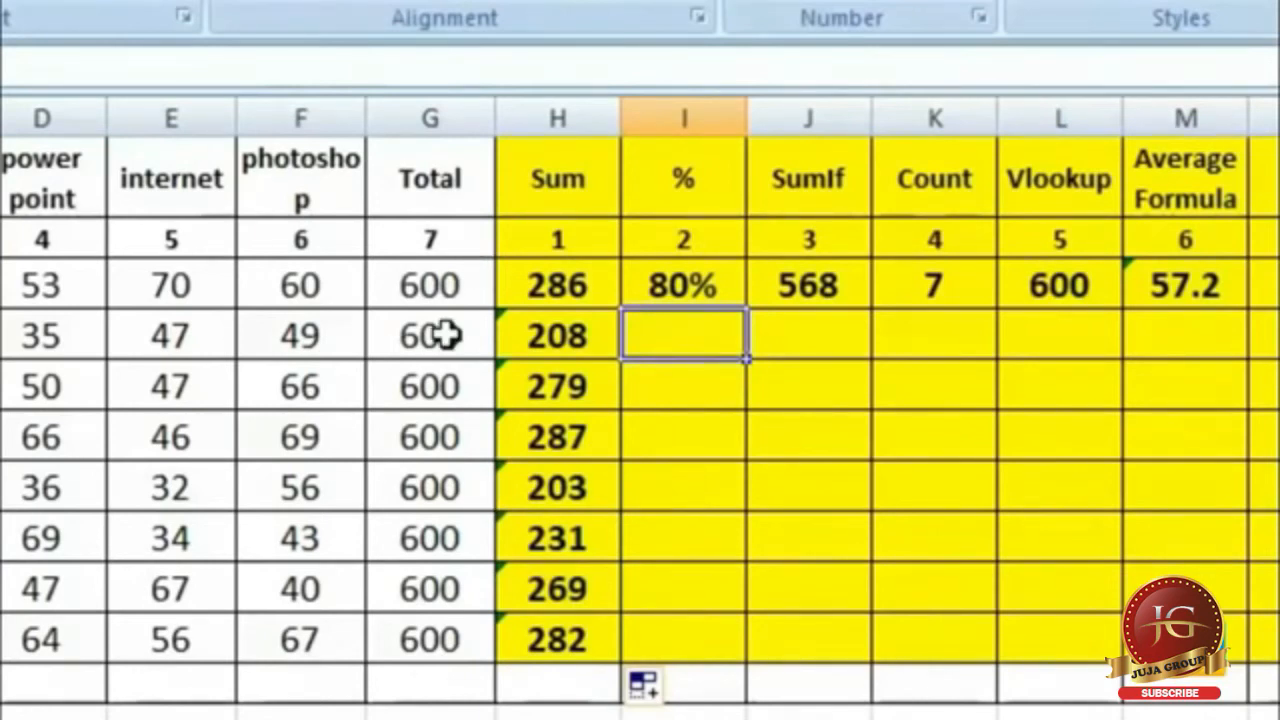
{"action": "left_click", "coordinate": [573, 335]}
{"action": "left_click", "coordinate": [580, 533]}
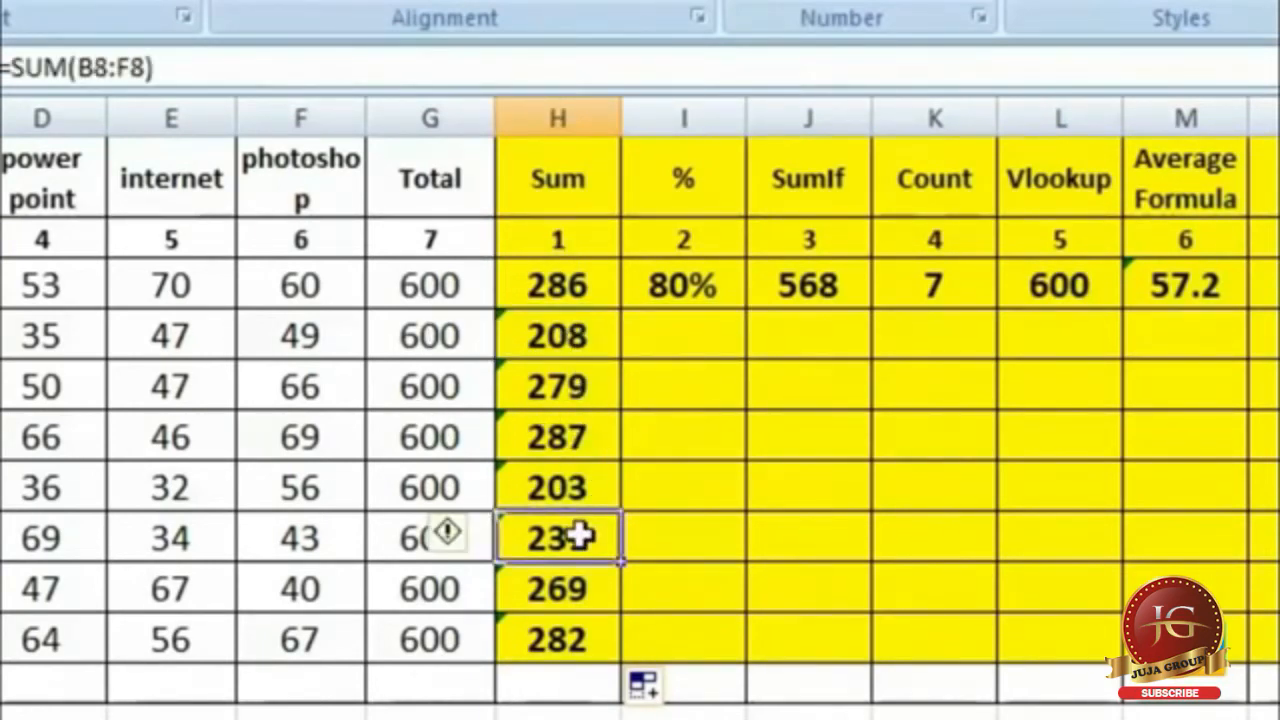
Calculate the percentage in cell I4 with the formula =H4*100/G4.
{"action": "left_click", "coordinate": [675, 328]}
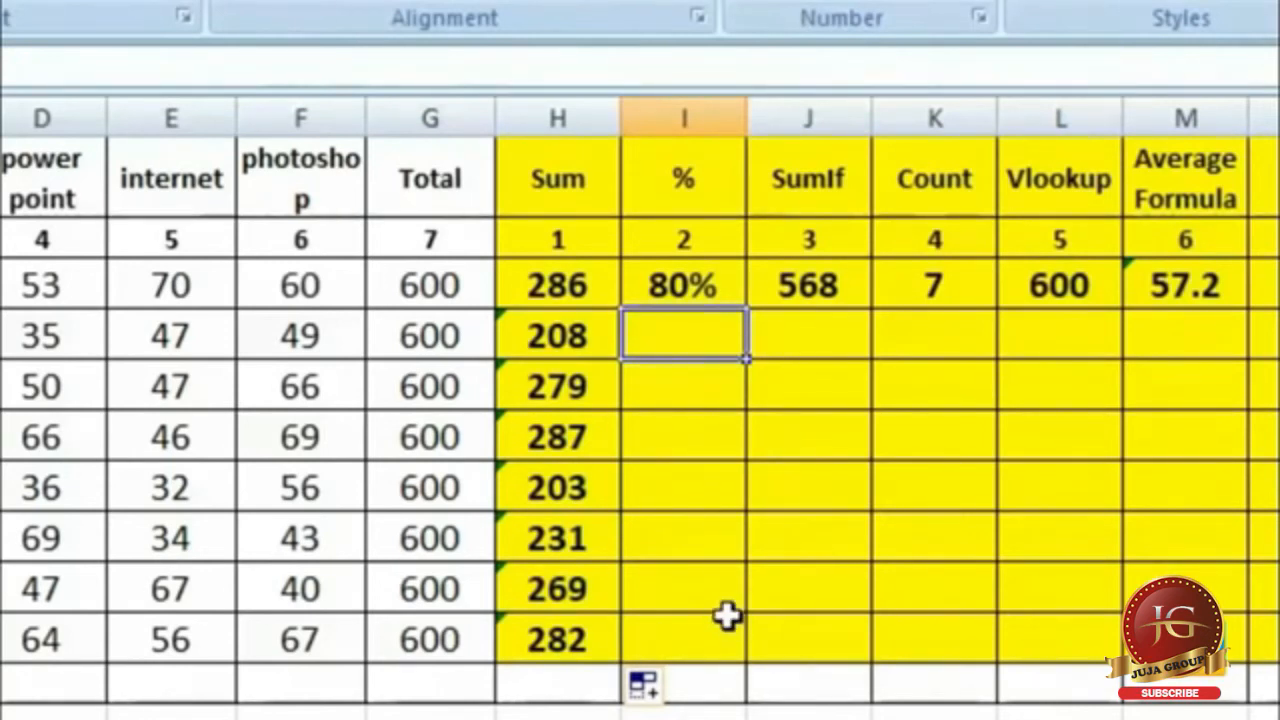
{"action": "type", "text": "="}
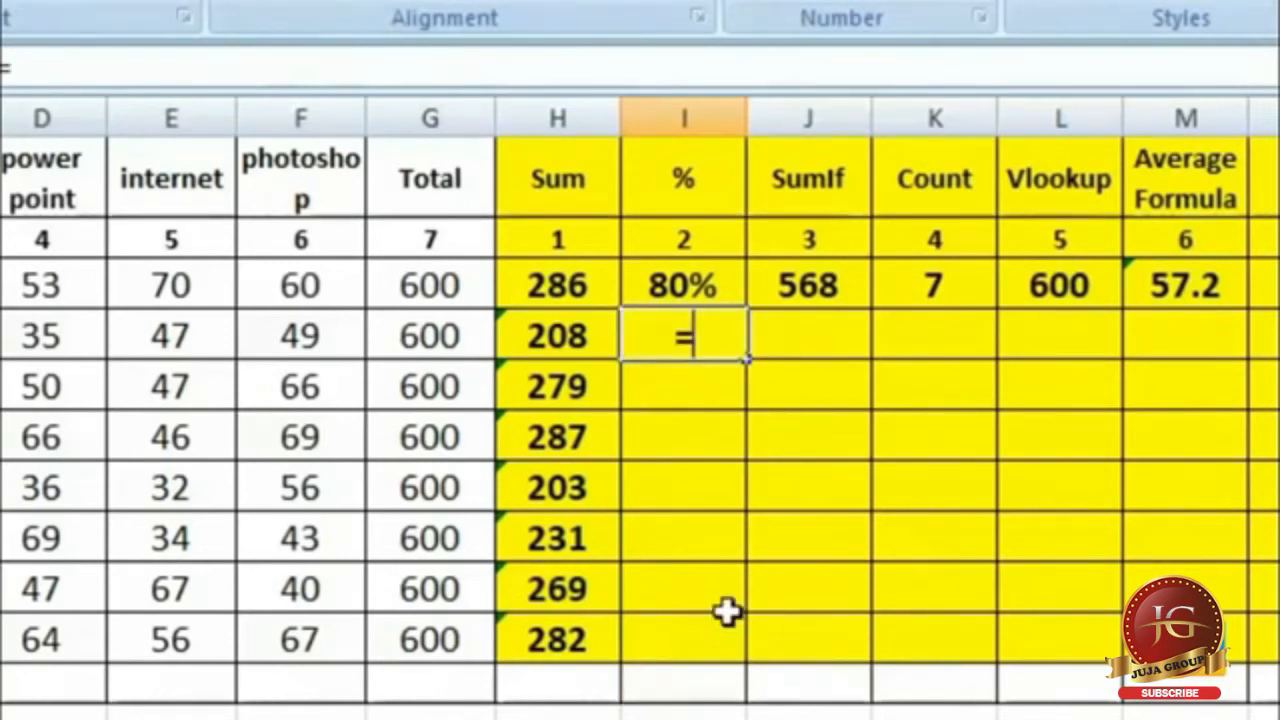
{"action": "left_click", "coordinate": [558, 338]}
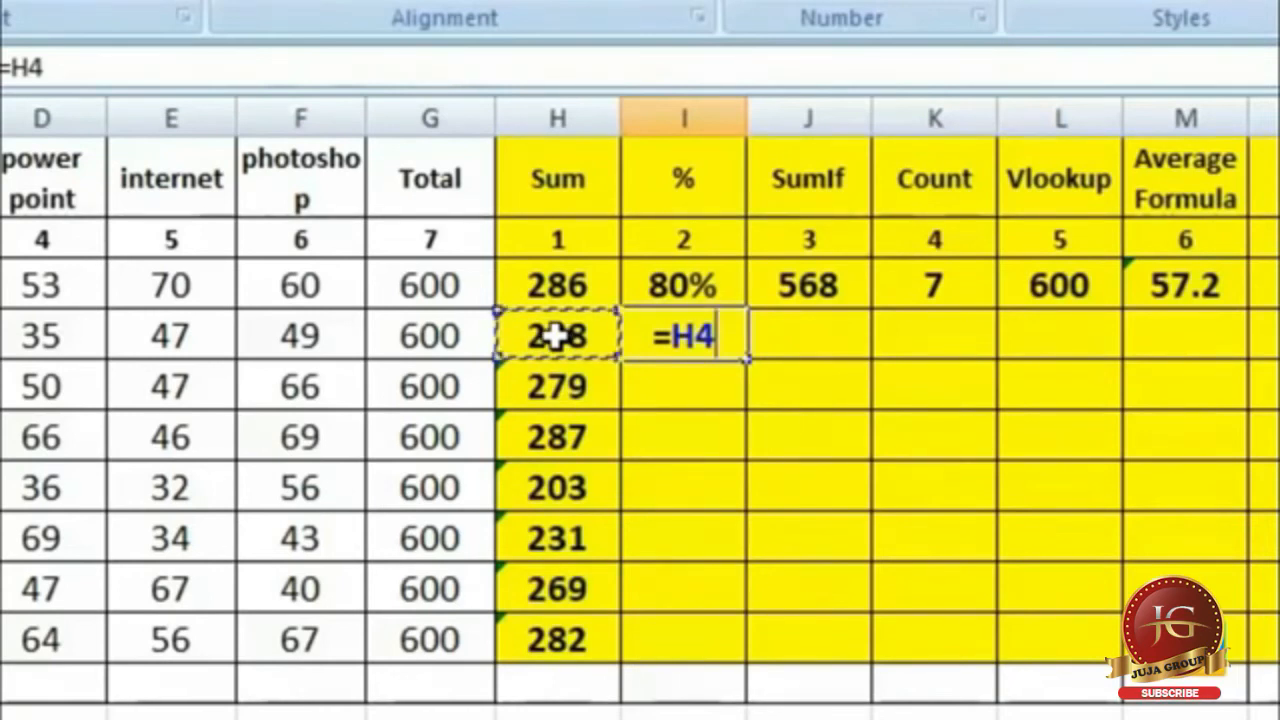
{"action": "type", "text": "*"}
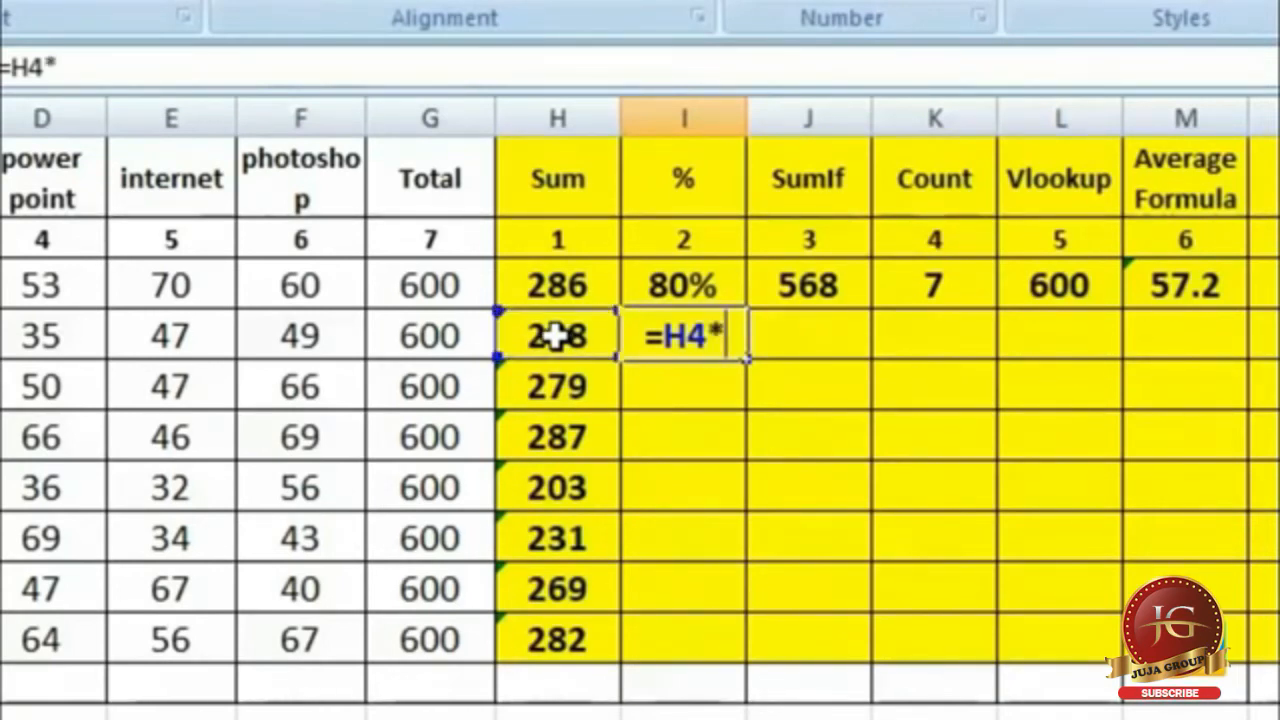
{"action": "type", "text": "100"}
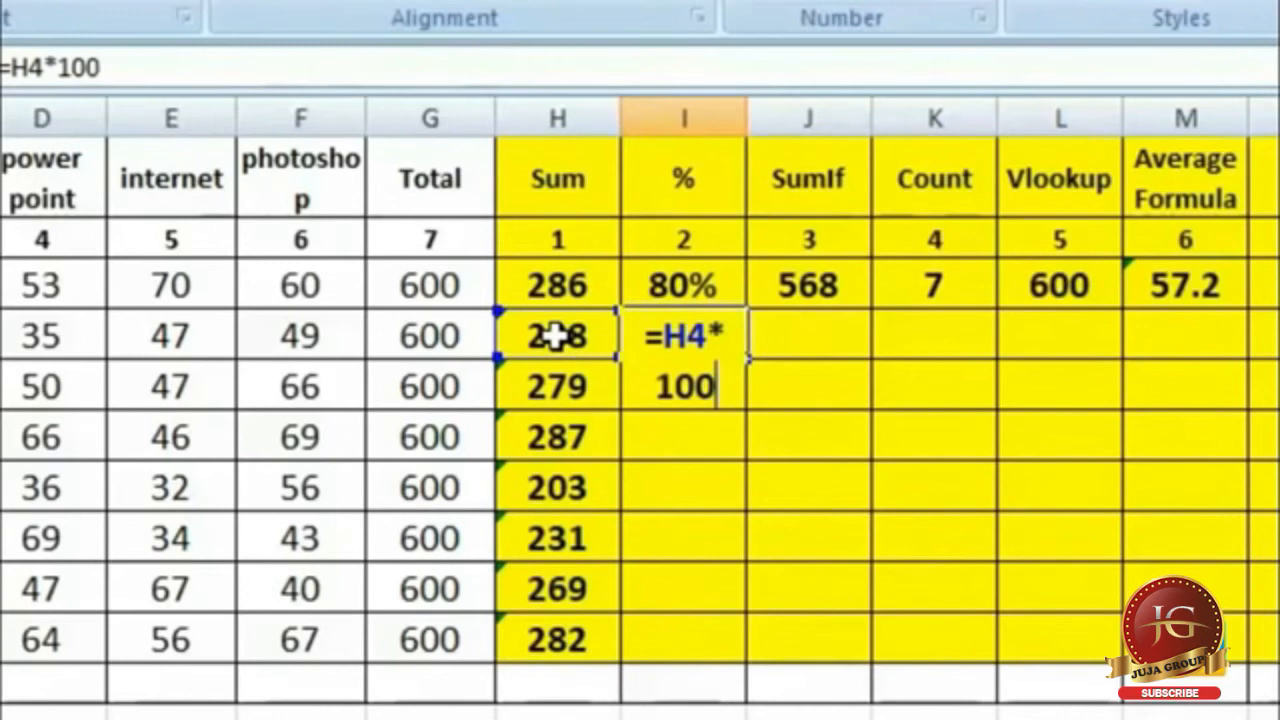
{"action": "type", "text": "/"}
{"action": "left_click", "coordinate": [423, 331]}
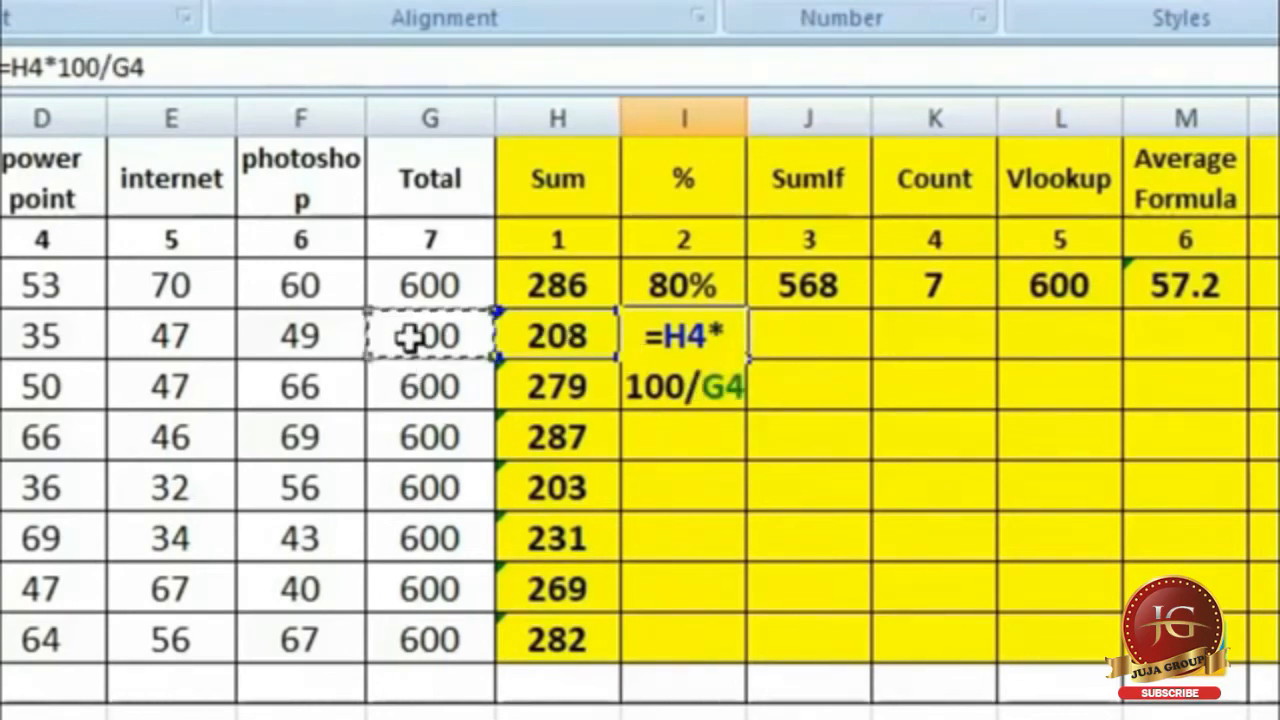
{"action": "key", "text": "Return"}
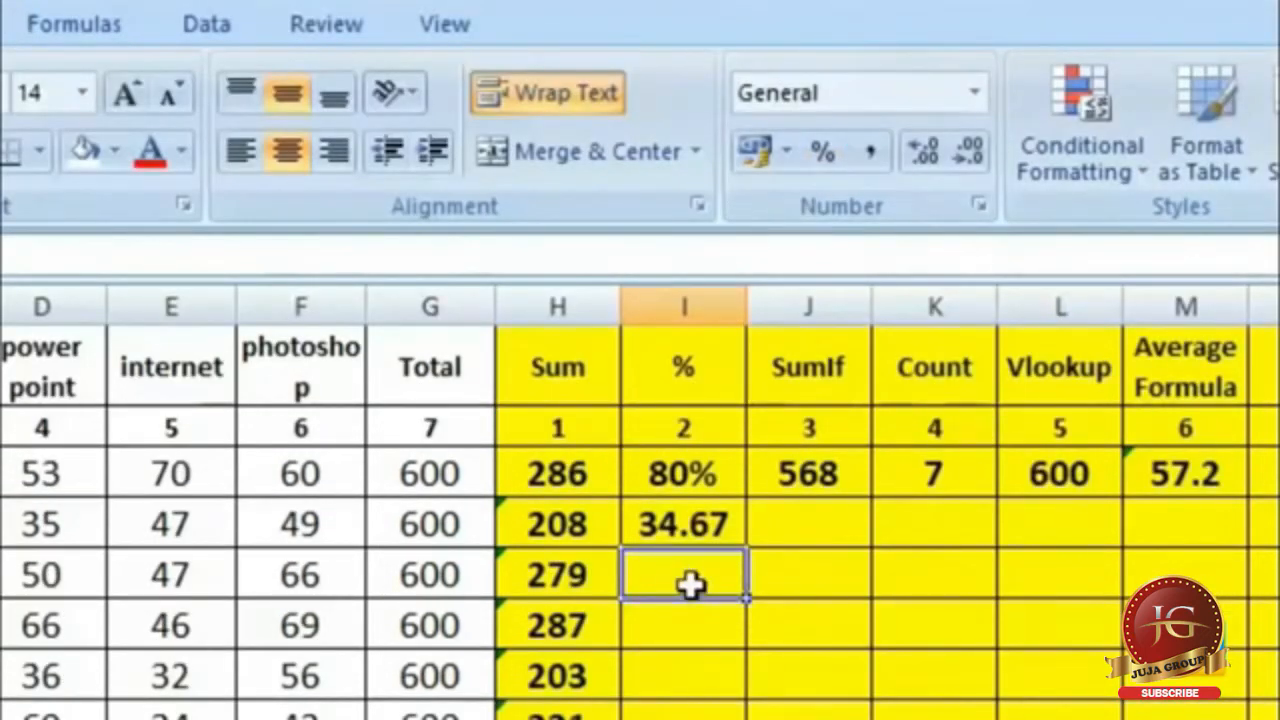
Format cell I5 as Percentage and enter the formula =H5/G5 in it.
{"action": "left_click", "coordinate": [821, 142]}
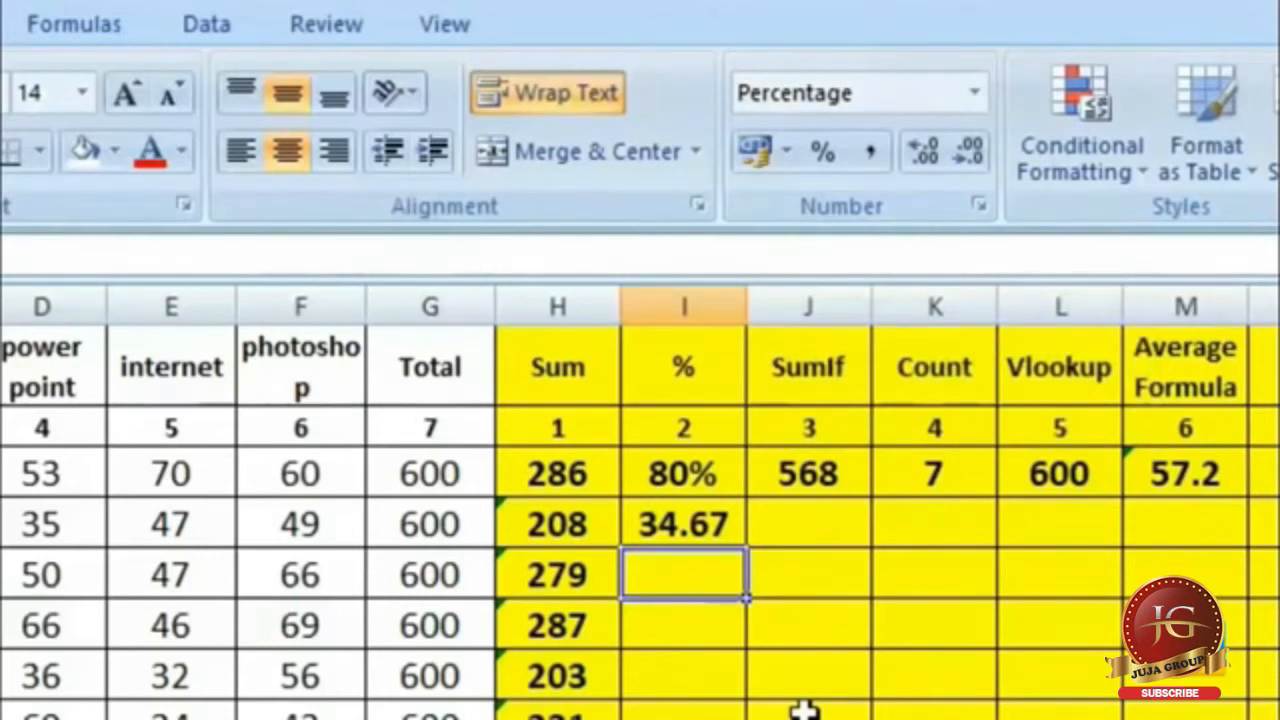
{"action": "type", "text": "="}
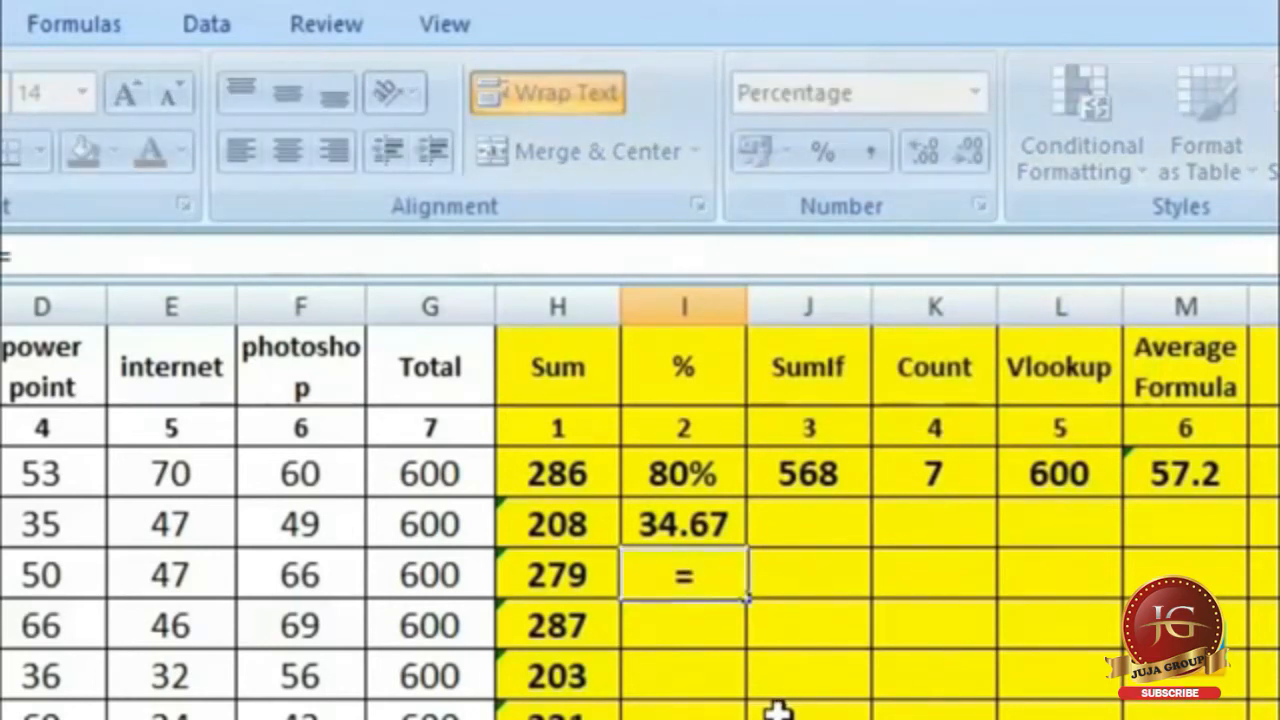
{"action": "left_click", "coordinate": [578, 580]}
{"action": "type", "text": "/"}
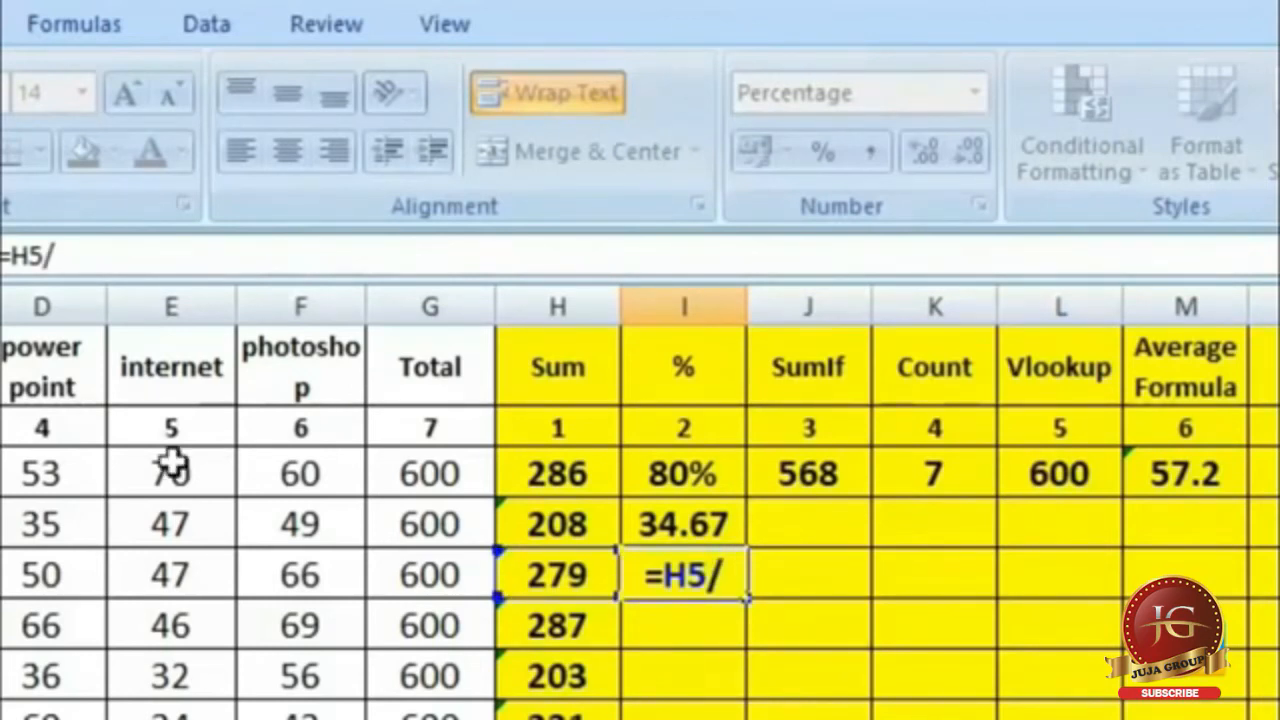
{"action": "left_click", "coordinate": [449, 572]}
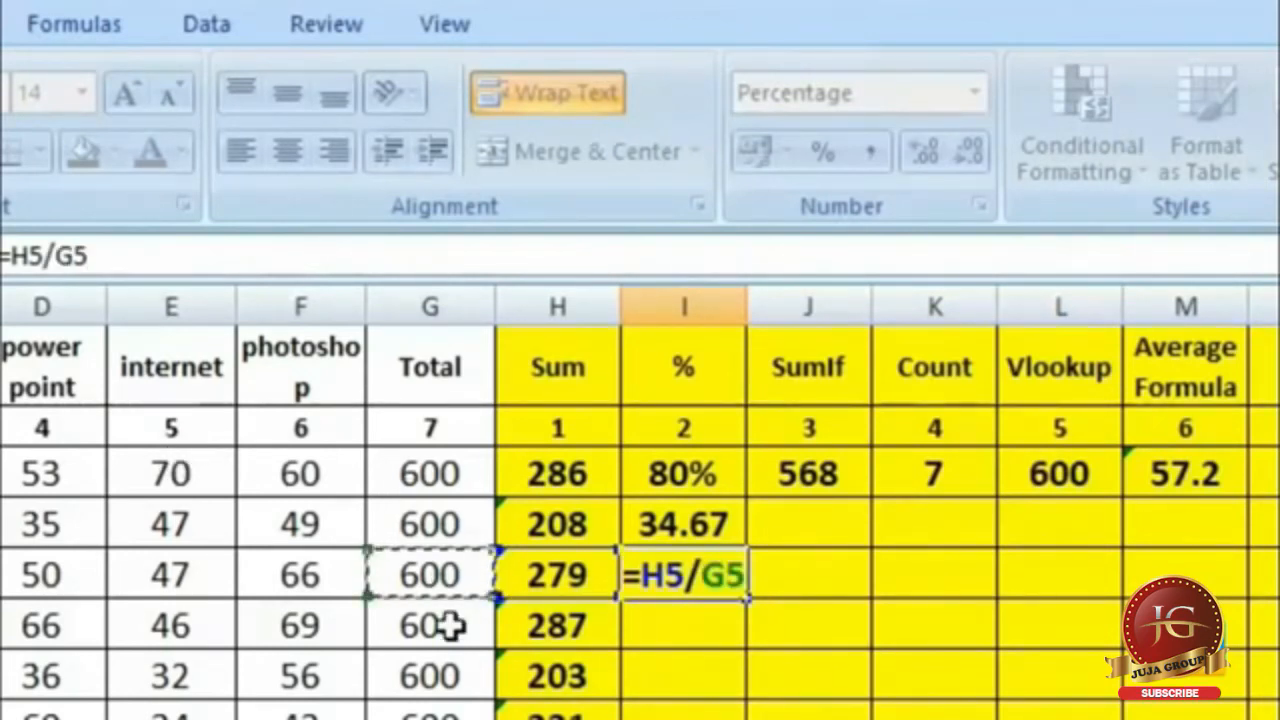
{"action": "key", "text": "Return"}
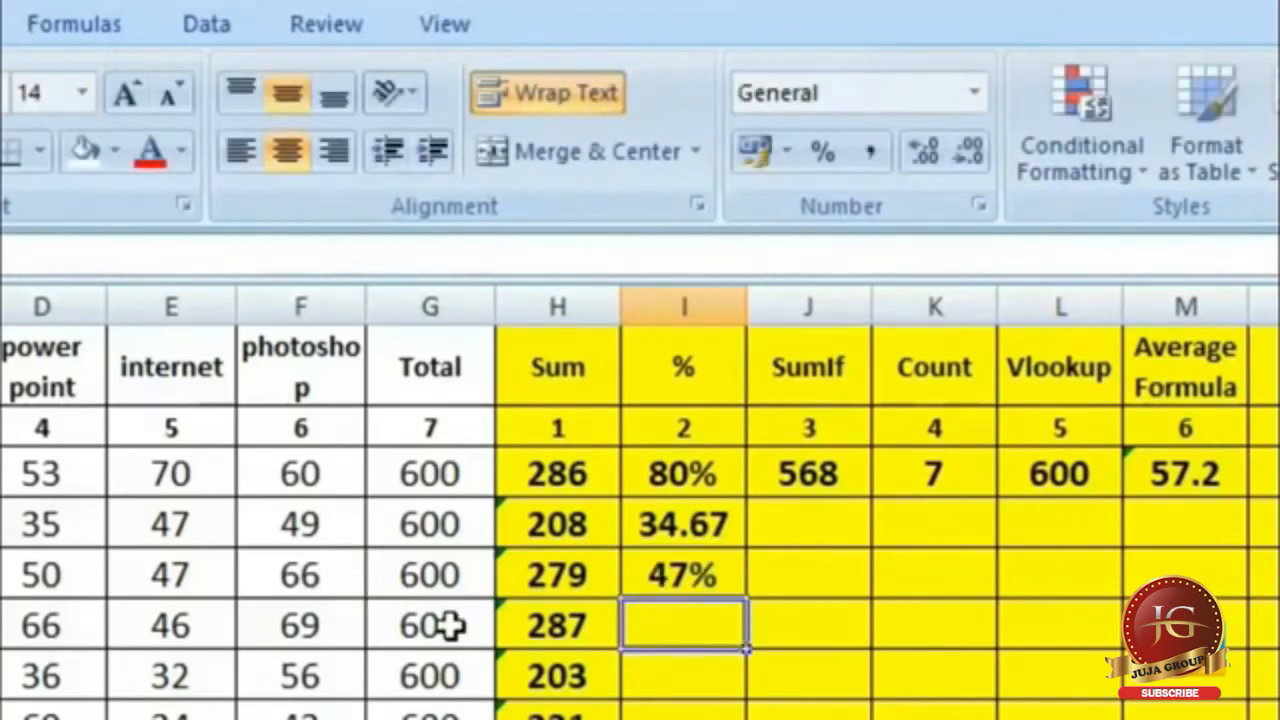
Compare the formulas in I4 and I5, and fill the I5 percentage formula down to I10.
{"action": "key", "text": "Up"}
{"action": "key", "text": "Up"}
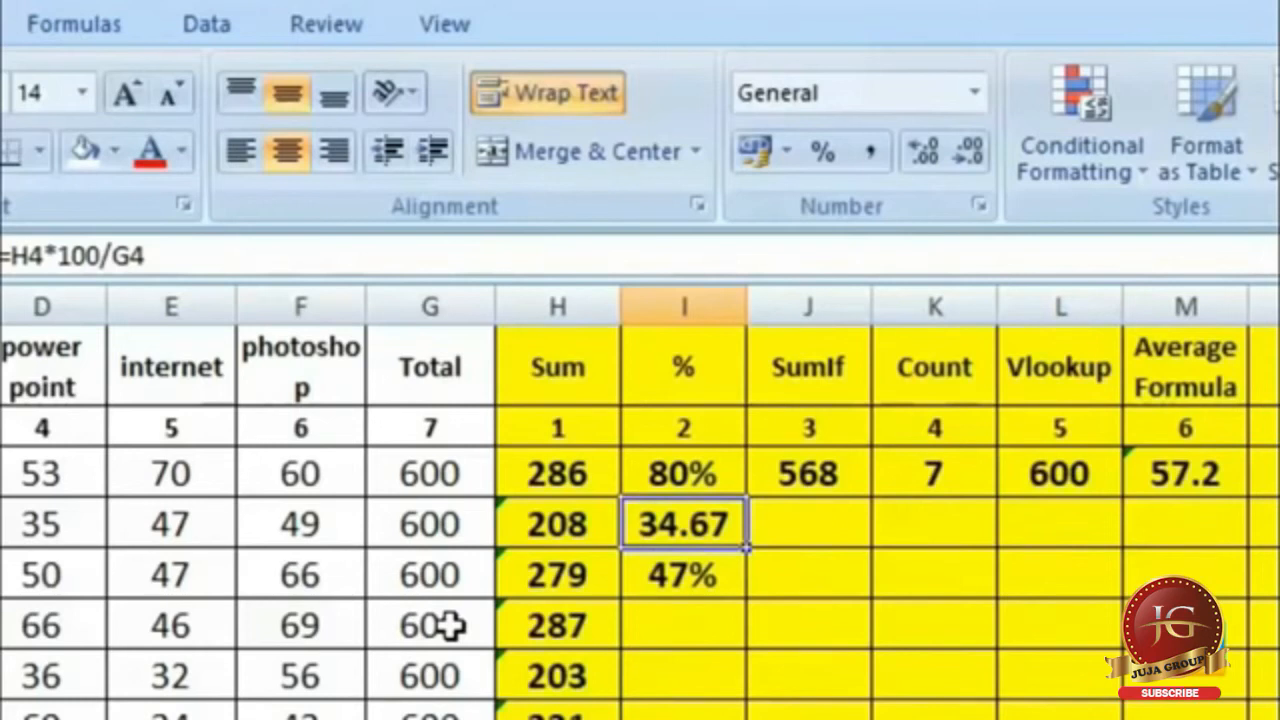
{"action": "key", "text": "Down"}
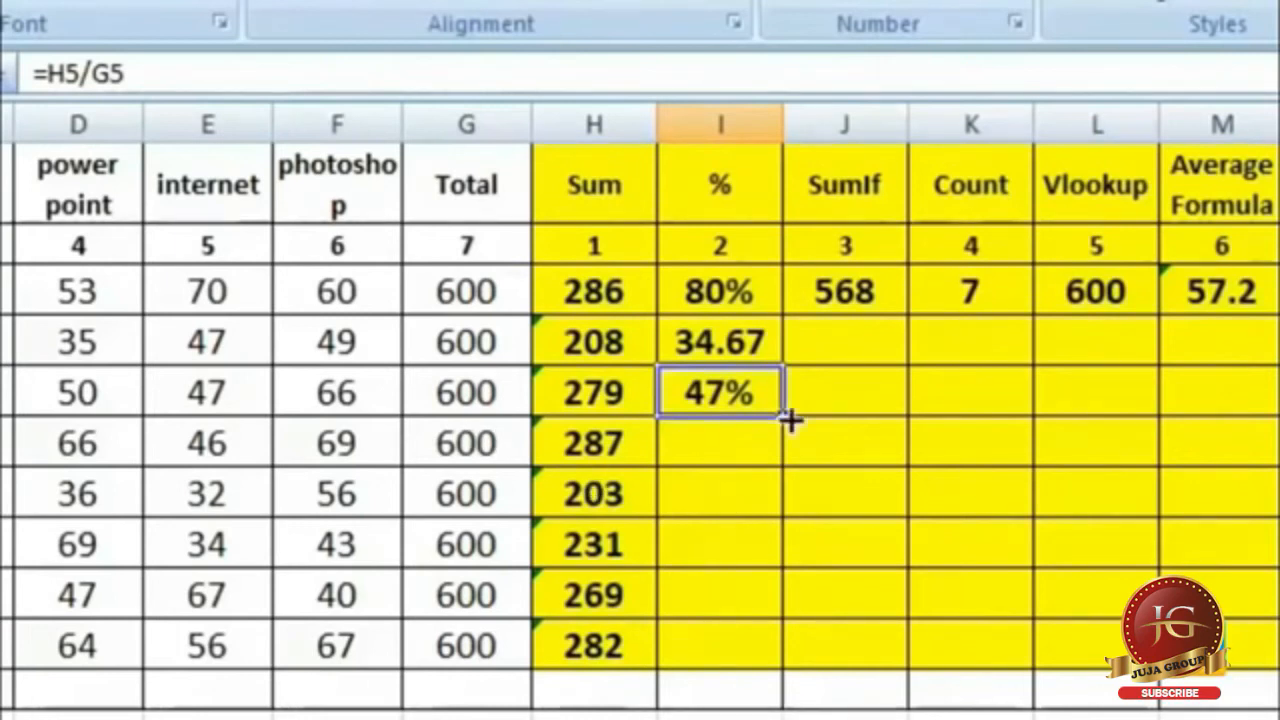
{"action": "left_click_drag", "start_coordinate": [781, 415], "coordinate": [792, 658]}
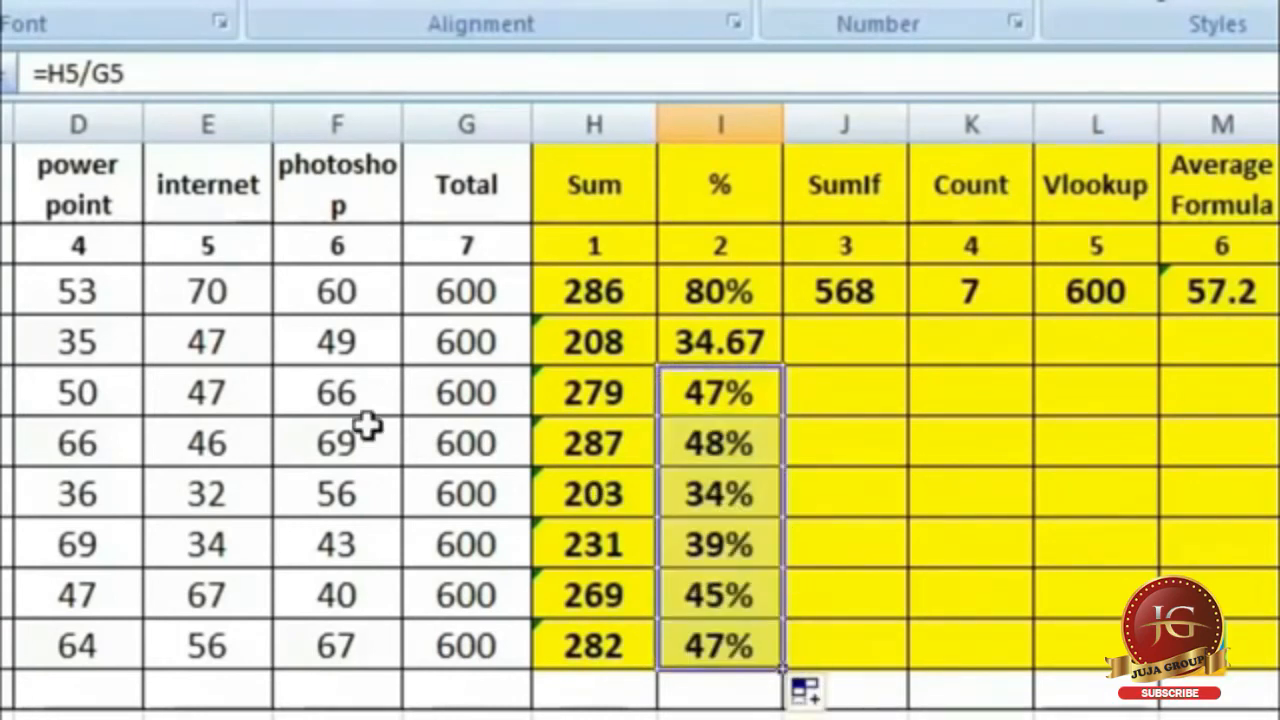
Begin a SUMIF formula in cell J4 with the name range A3:A10 as its criteria range.
{"action": "left_click", "coordinate": [789, 443]}
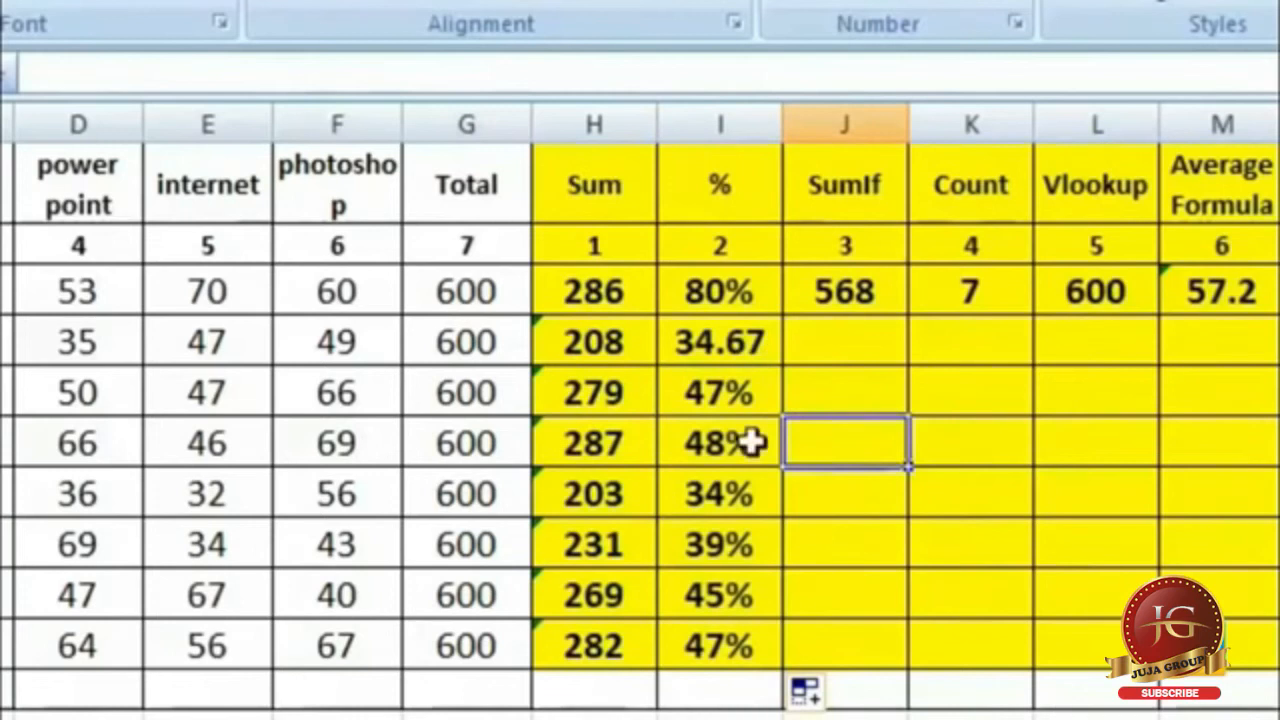
{"action": "key", "text": "Up"}
{"action": "key", "text": "Up"}
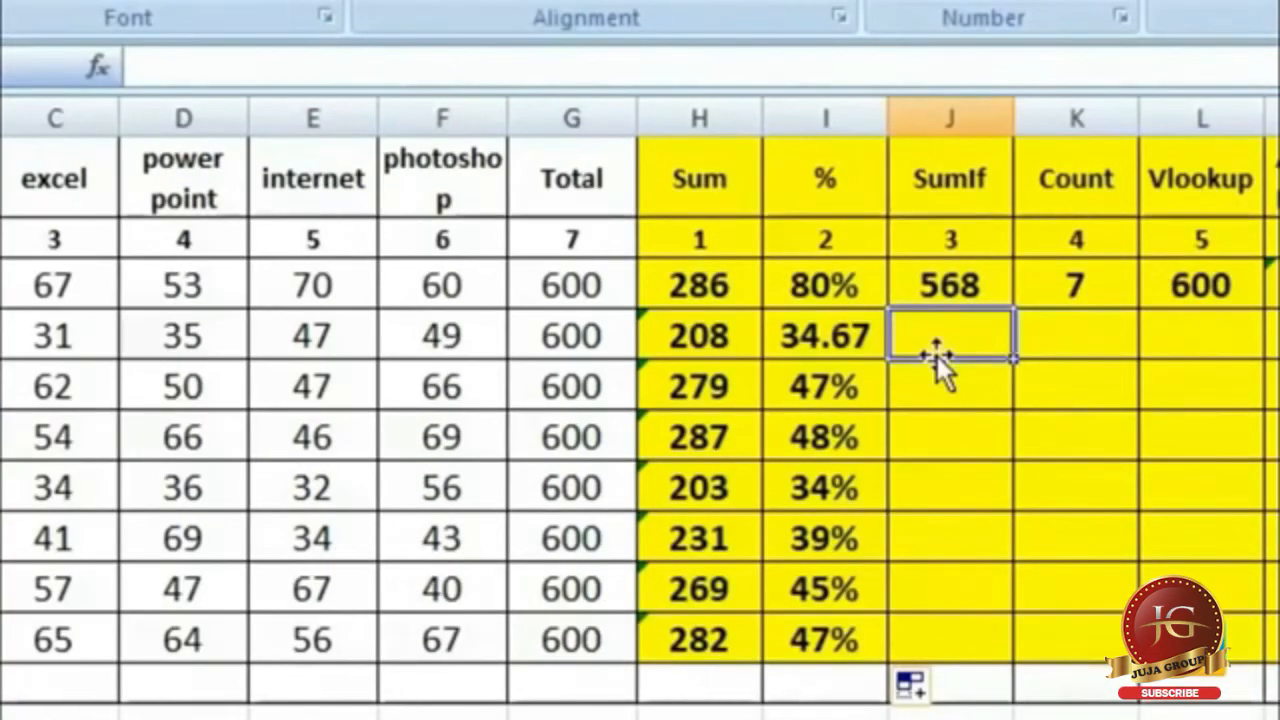
{"action": "type", "text": "="}
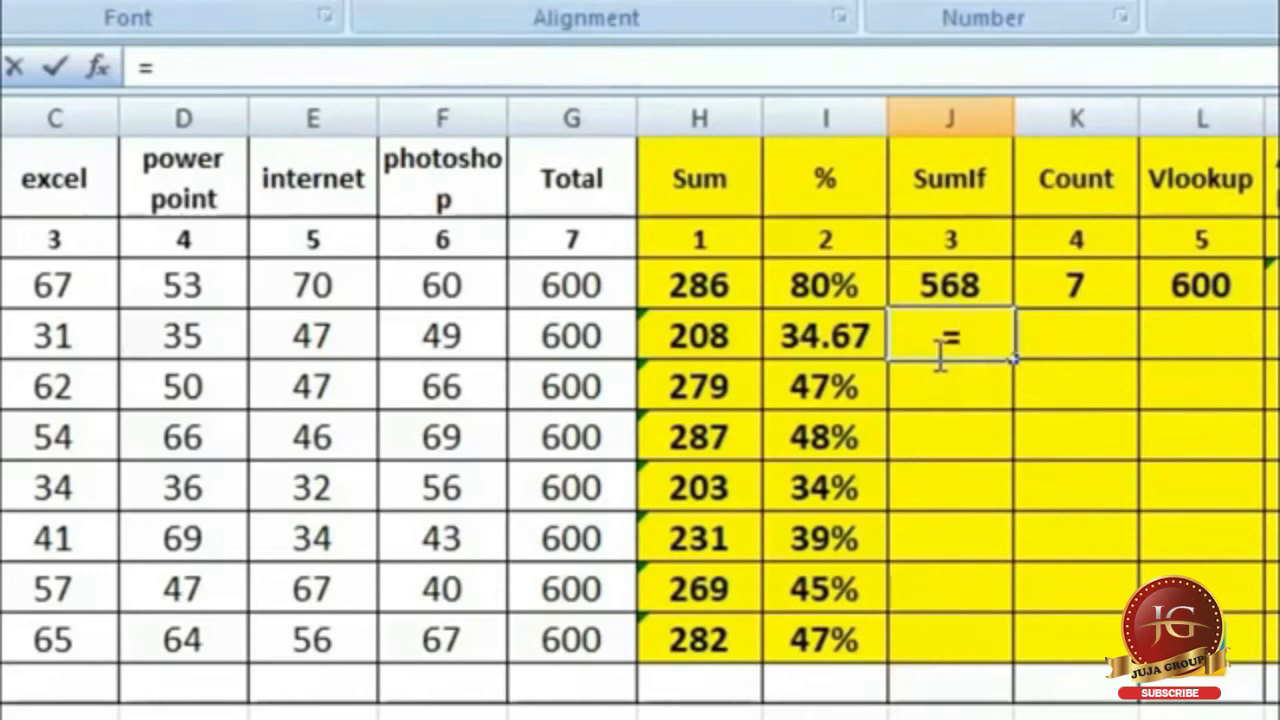
{"action": "type", "text": "sumif"}
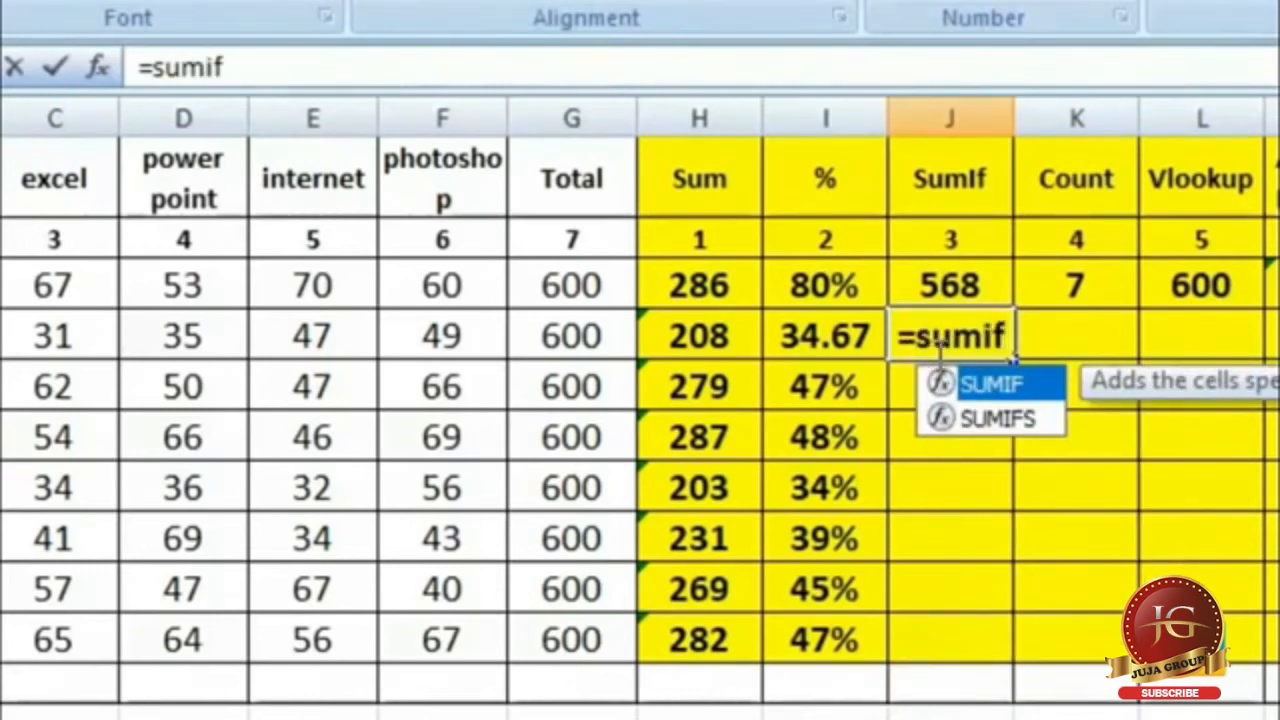
{"action": "type", "text": "("}
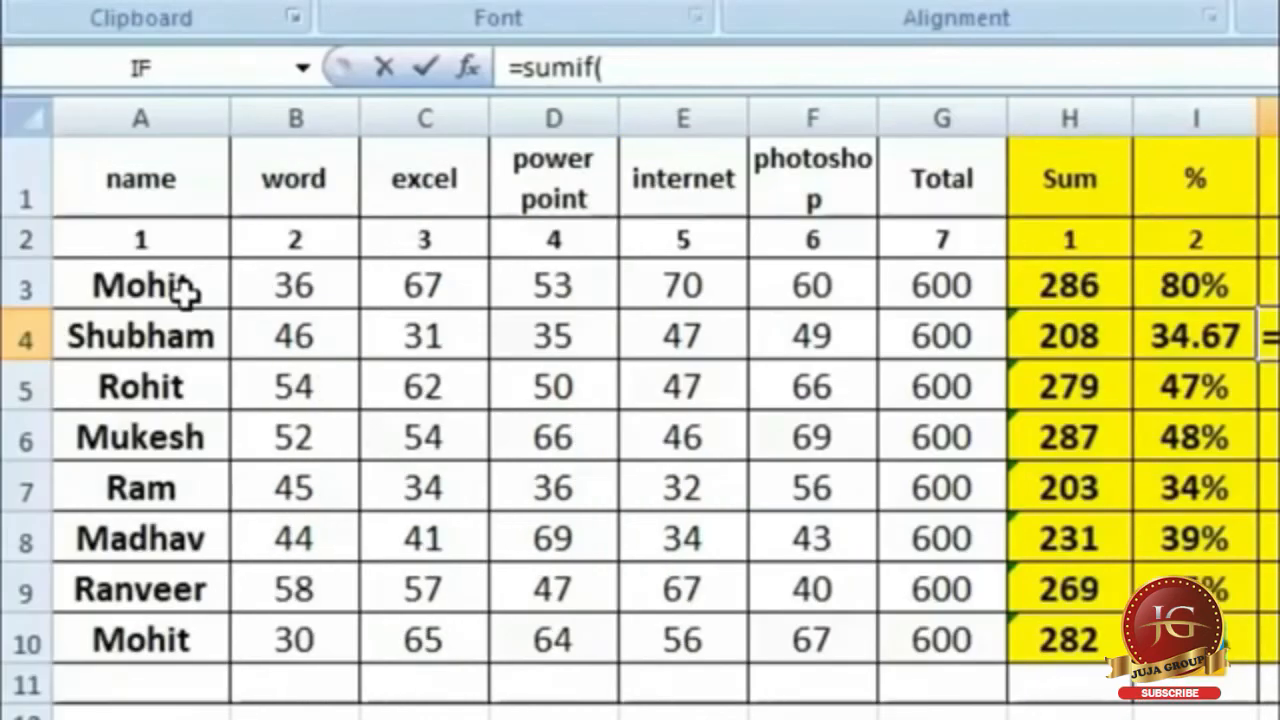
{"action": "left_click_drag", "start_coordinate": [180, 291], "coordinate": [186, 634]}
{"action": "type", "text": ","}
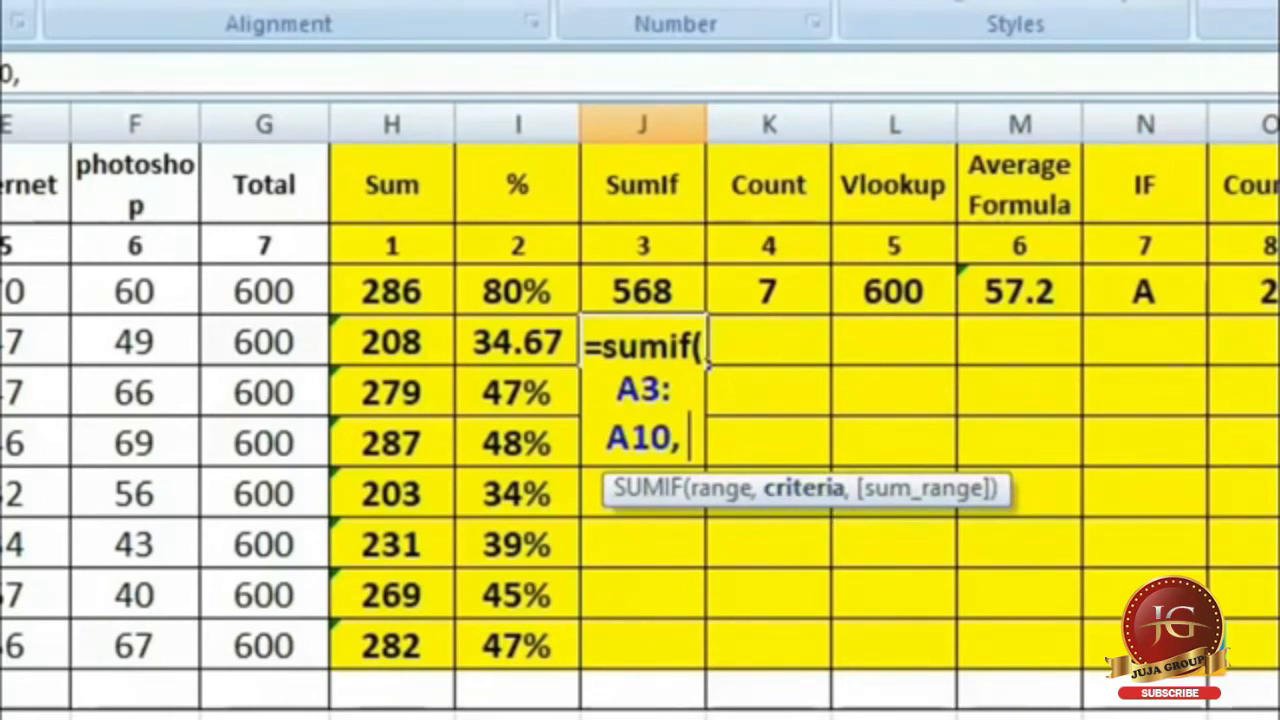
Complete J4's SUMIF formula with the student name from A3 as quoted criterion and H3:H10 as sum range, and check it.
{"action": "type", "text": "\""}
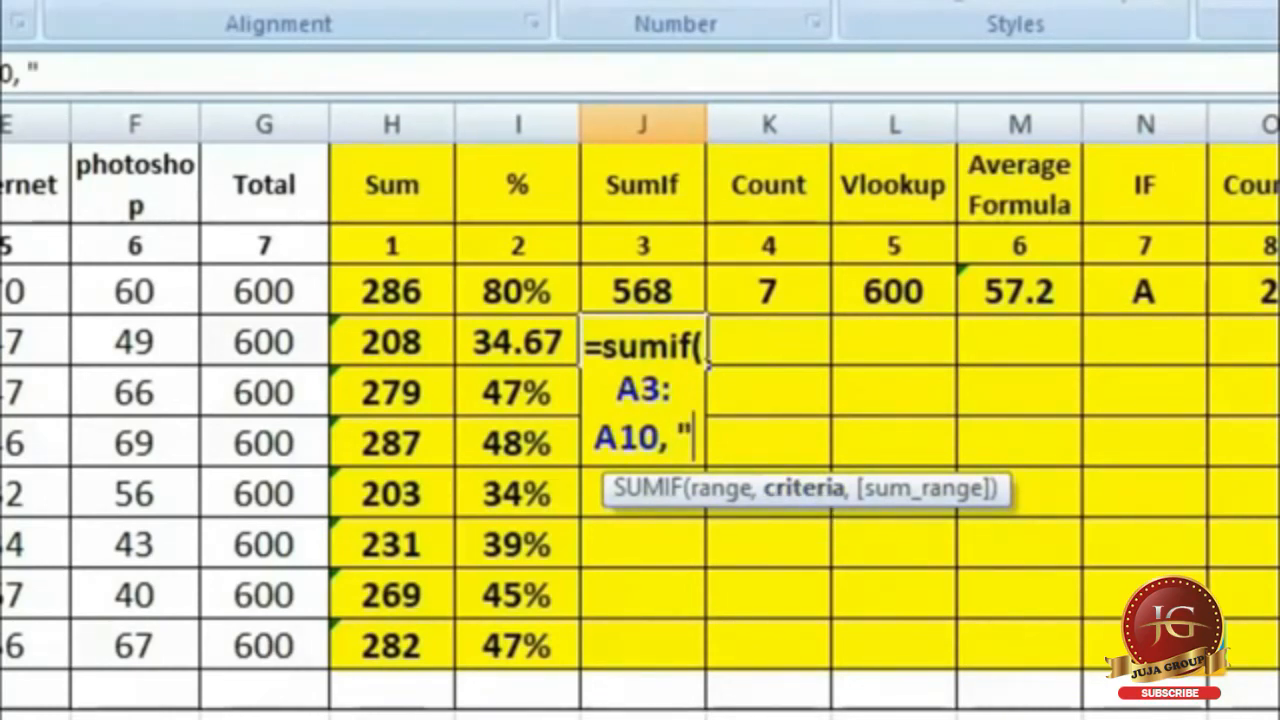
{"action": "type", "text": "Mohit"}
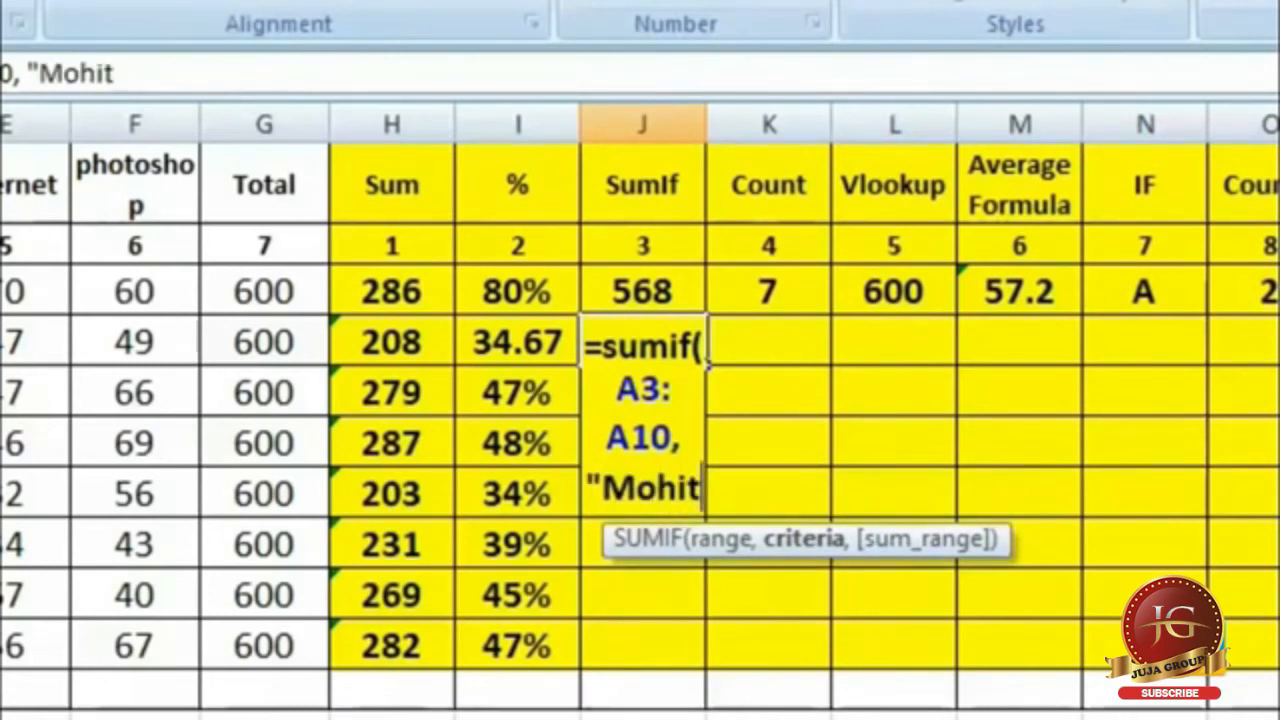
{"action": "type", "text": "\""}
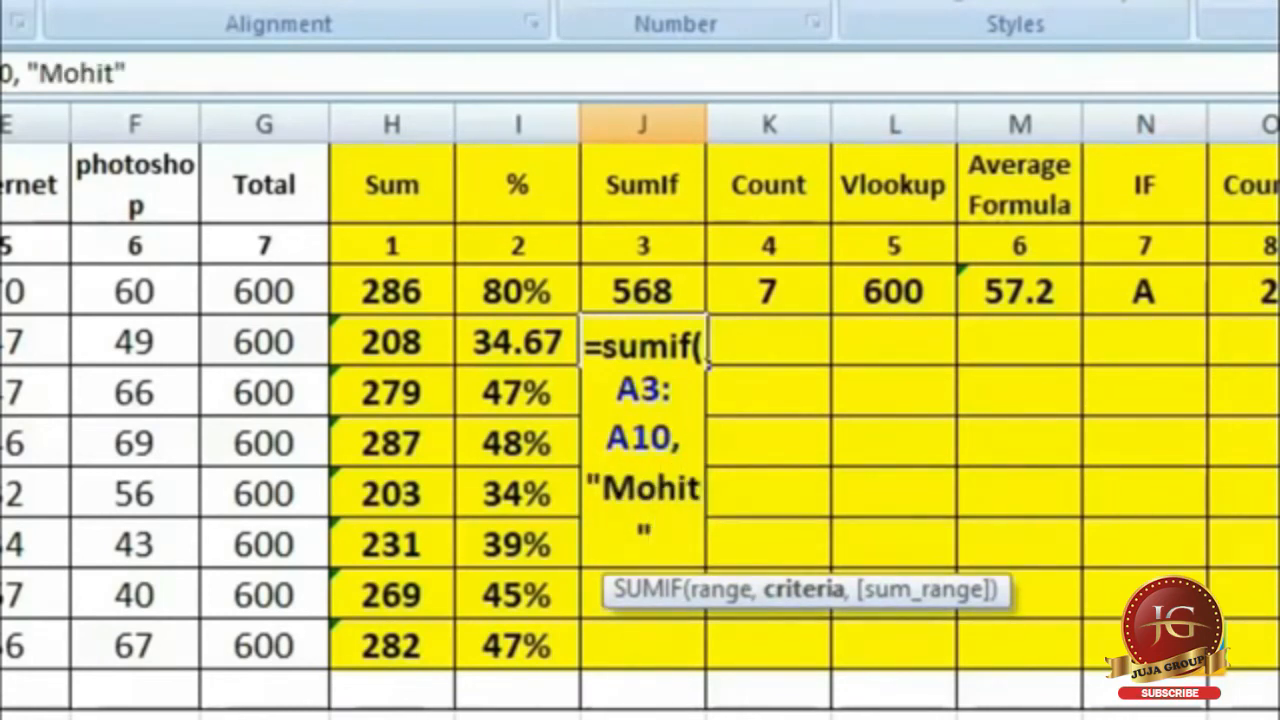
{"action": "type", "text": ","}
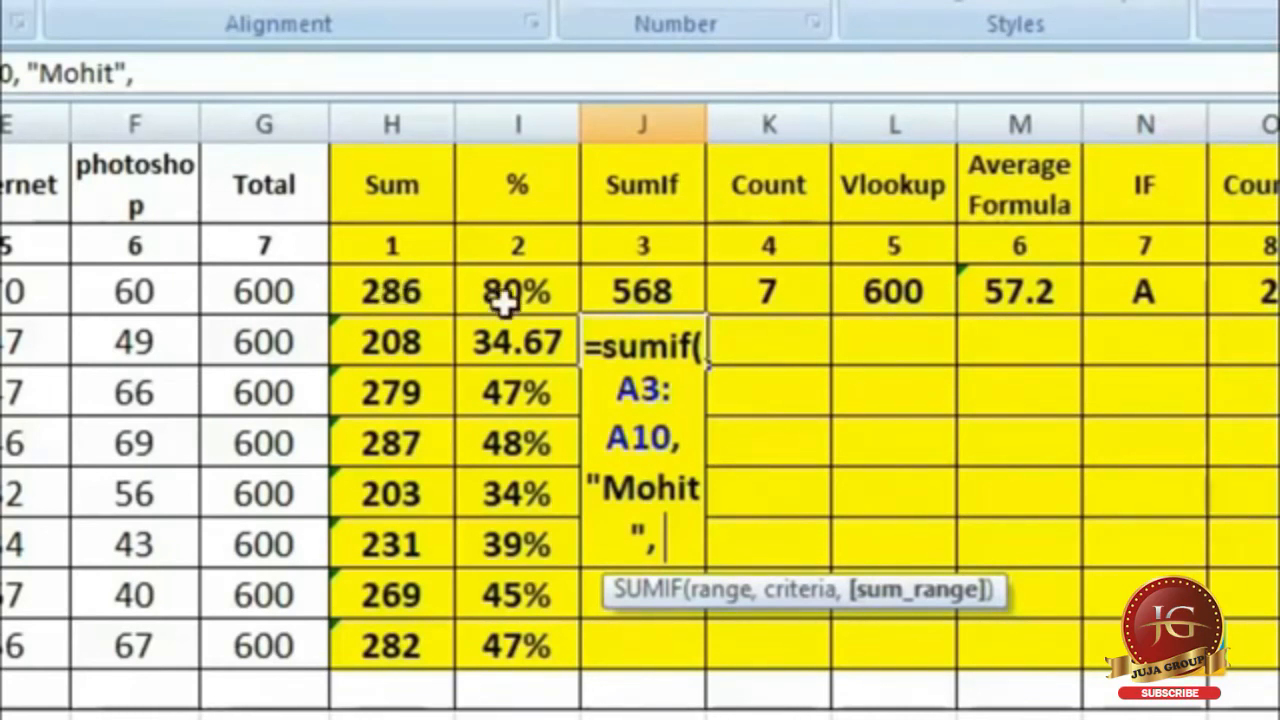
{"action": "left_click", "coordinate": [405, 298]}
{"action": "left_click_drag", "start_coordinate": [405, 298], "coordinate": [423, 654]}
{"action": "type", "text": ")"}
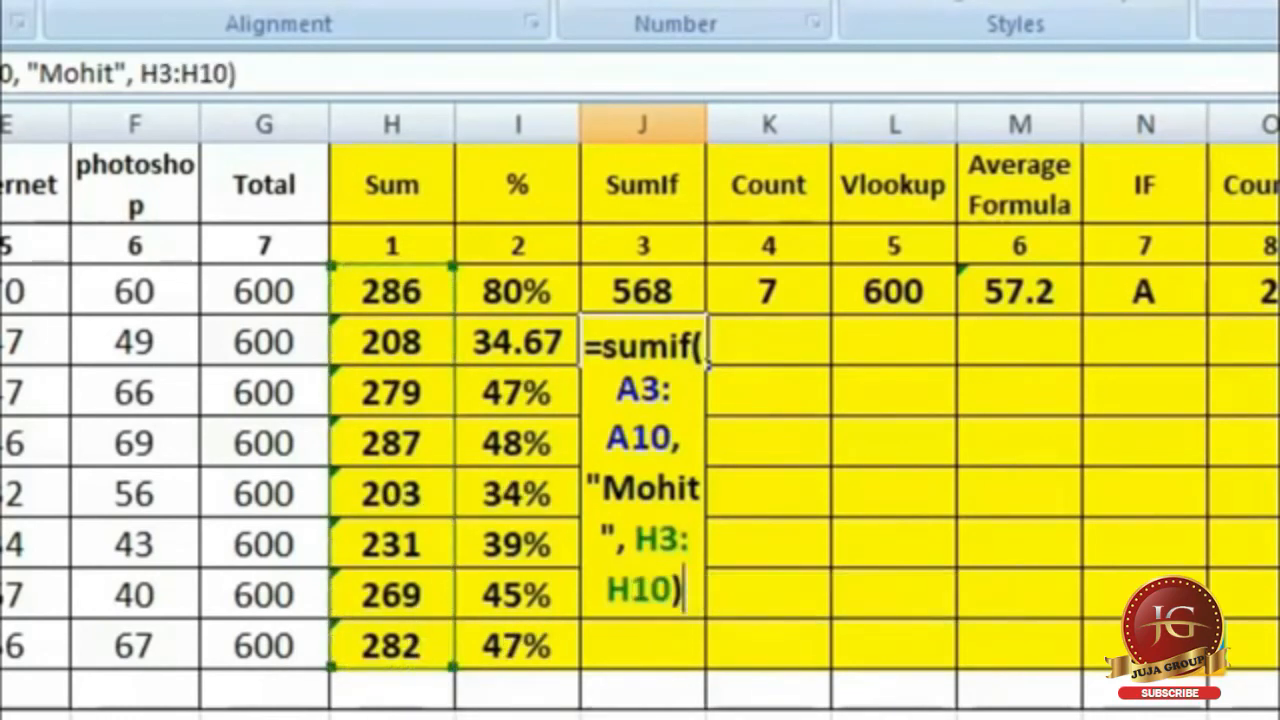
{"action": "key", "text": "Return"}
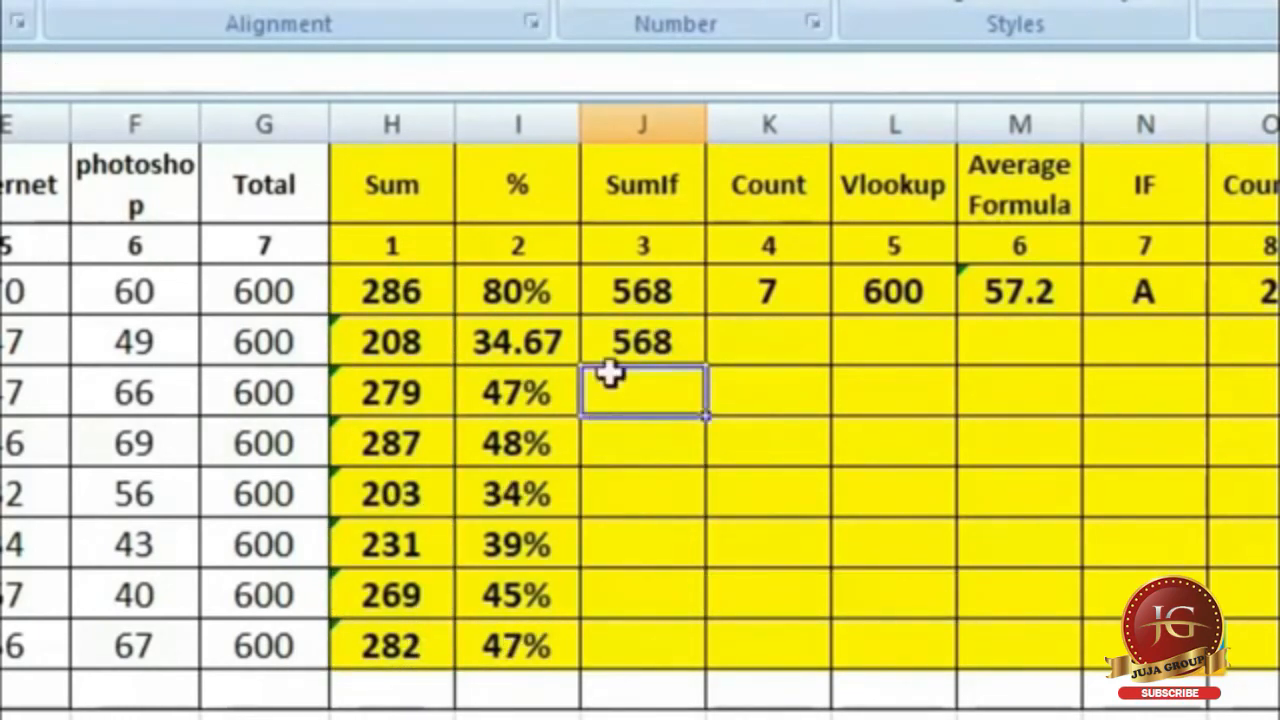
{"action": "left_click", "coordinate": [623, 336]}
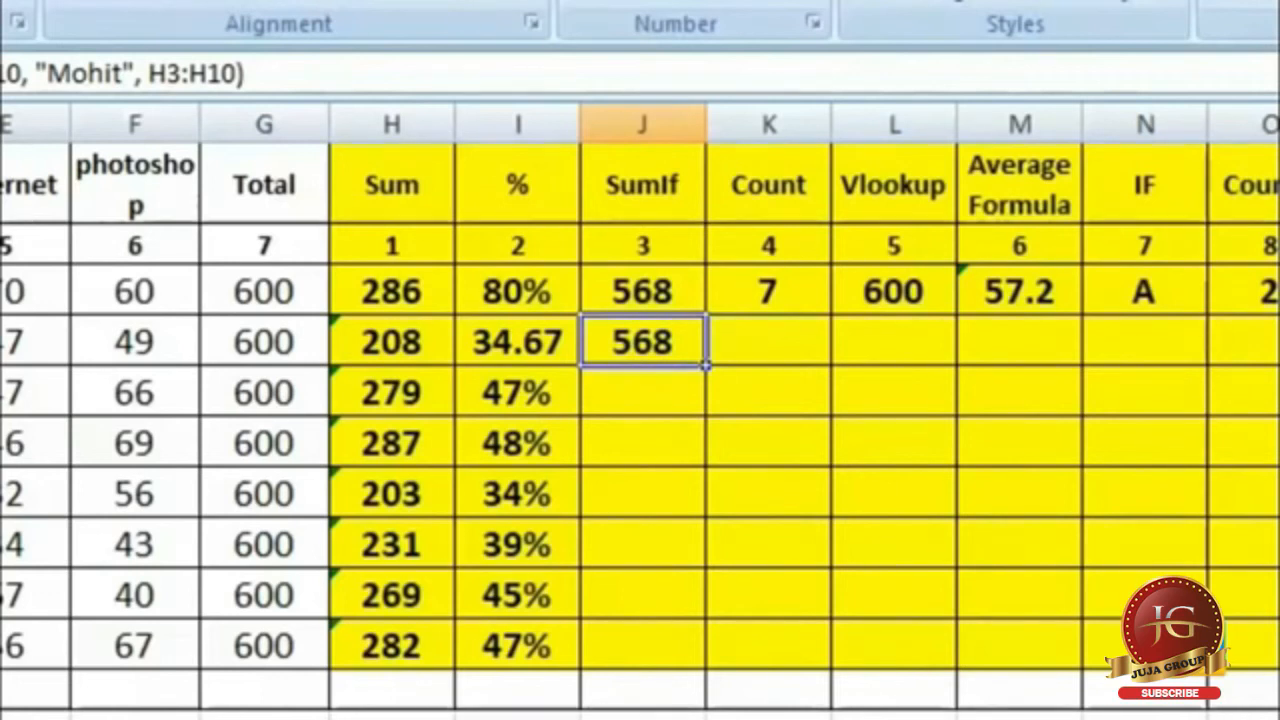
Enter the formula =COUNT(A4:G4) in cell K4 of the Count column and review it.
{"action": "left_click", "coordinate": [768, 341]}
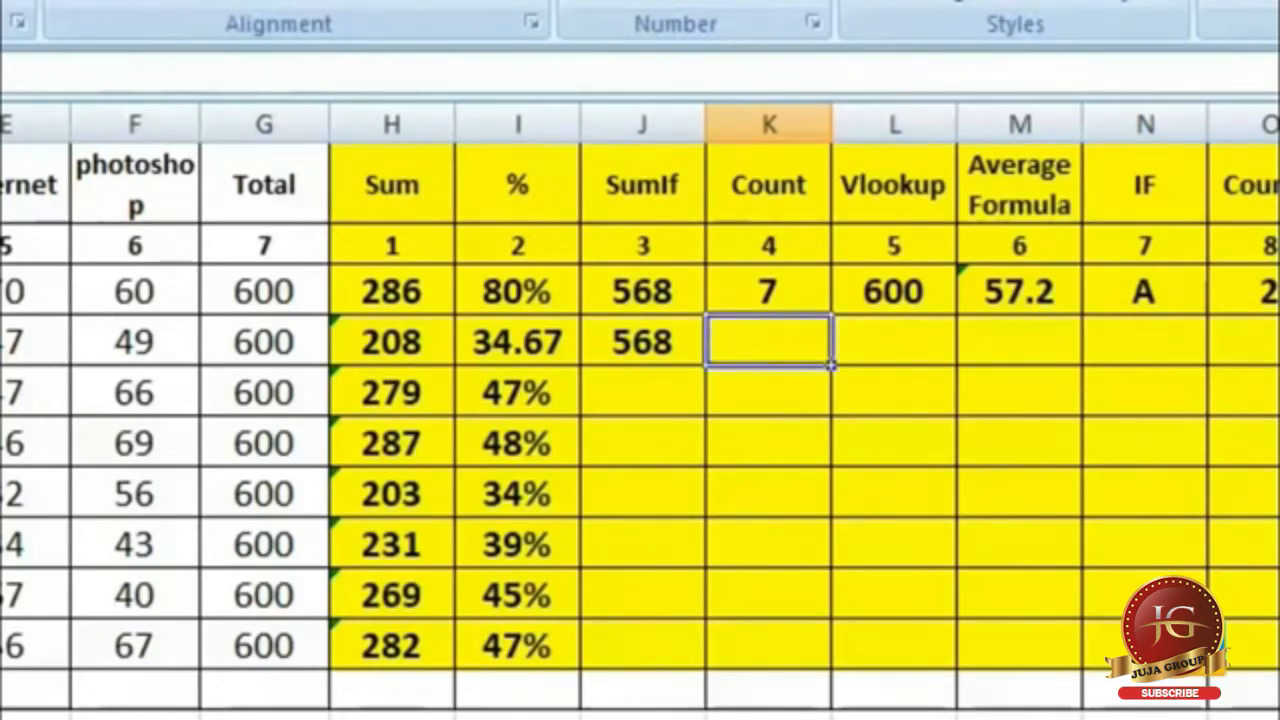
{"action": "type", "text": "=count"}
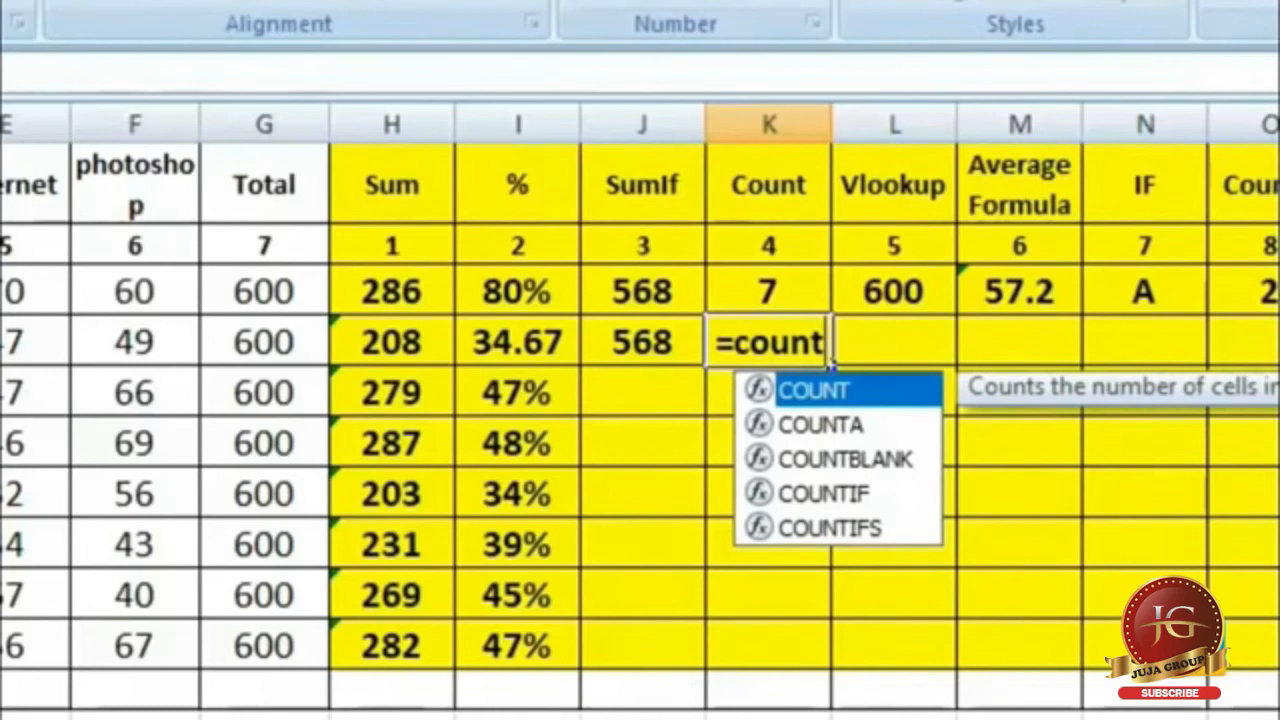
{"action": "type", "text": "("}
{"action": "left_click_drag", "start_coordinate": [94, 349], "coordinate": [940, 350]}
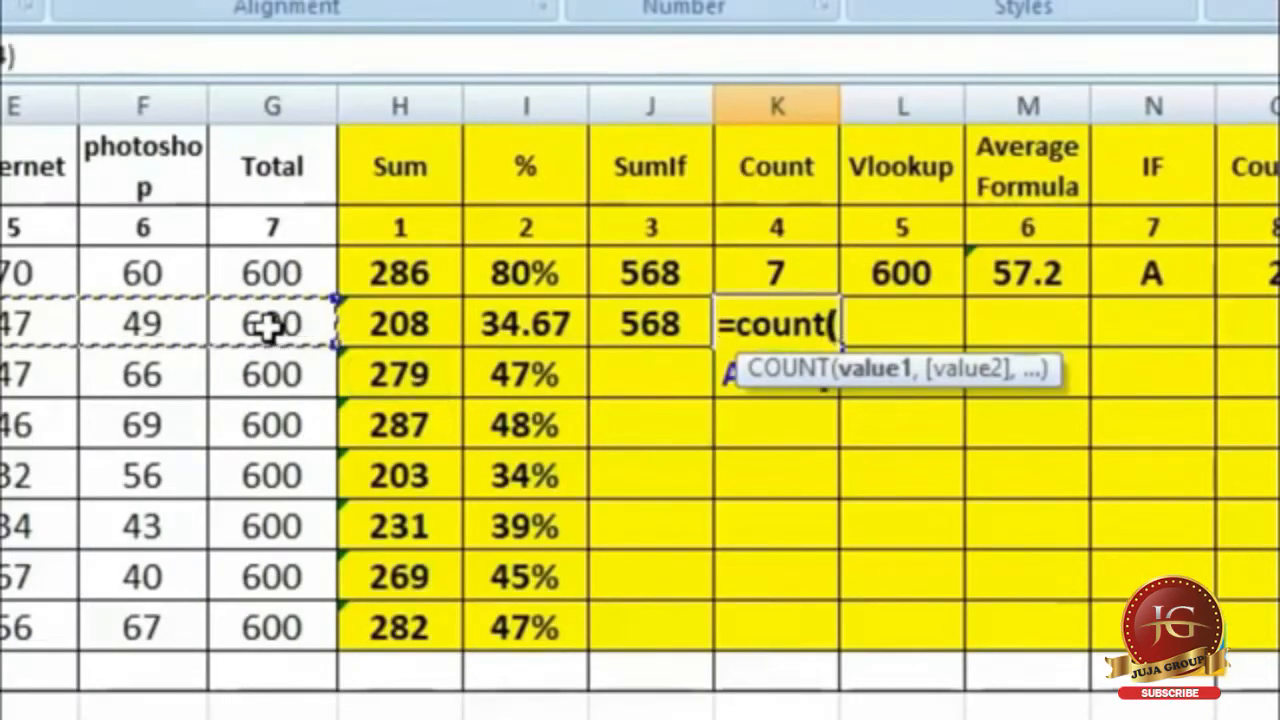
{"action": "type", "text": ")"}
{"action": "key", "text": "Return"}
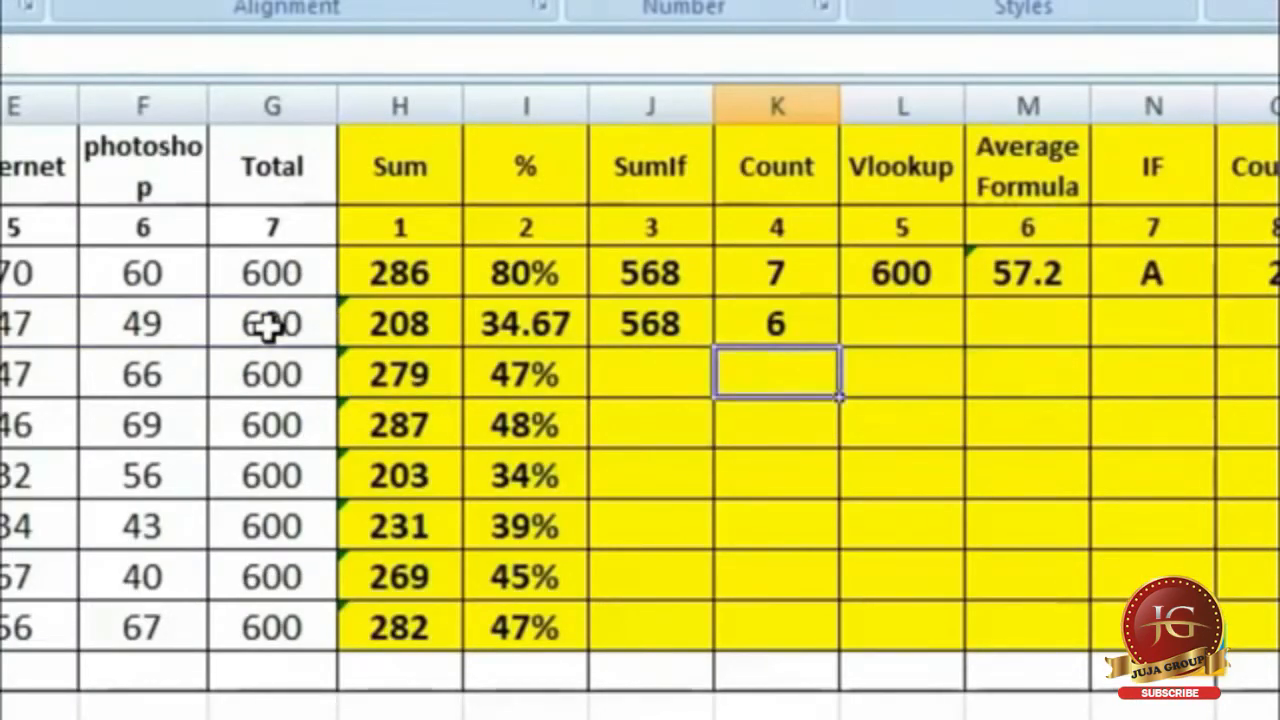
{"action": "left_click", "coordinate": [818, 313]}
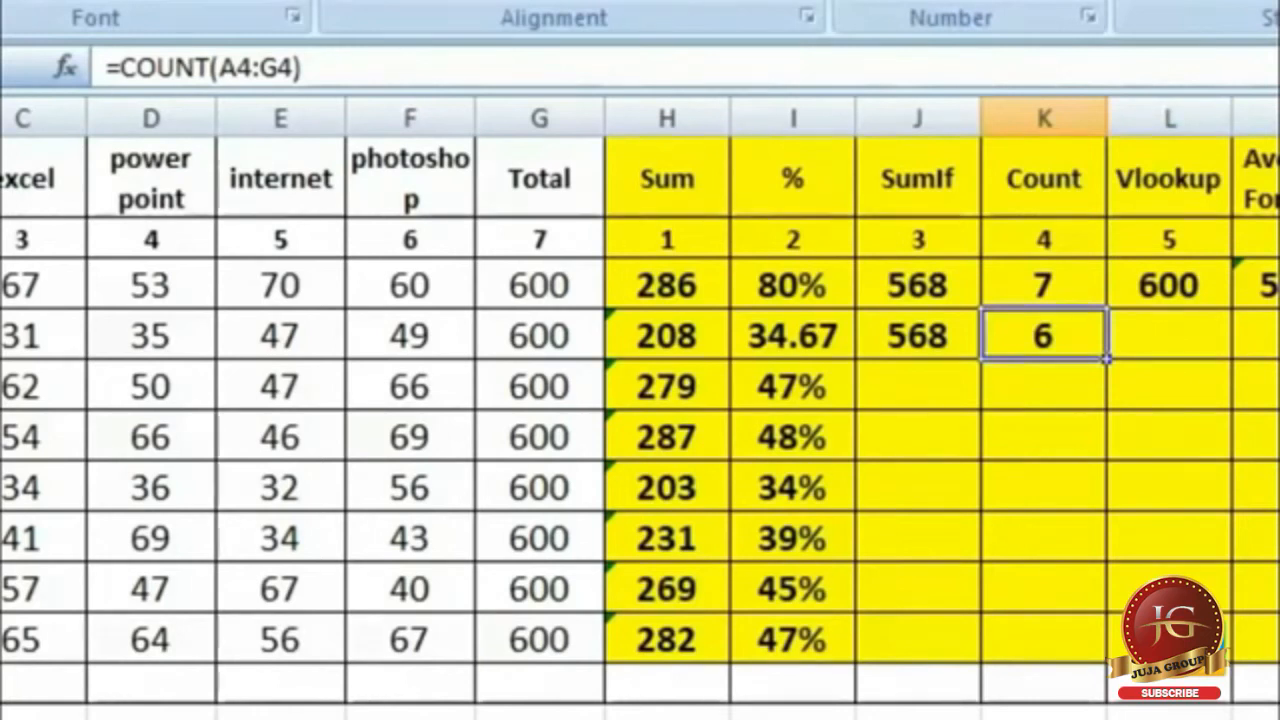
Check the name in A4, clear the PowerPoint mark in D4 to test the count, and enter 25 there.
{"action": "left_click", "coordinate": [3, 612]}
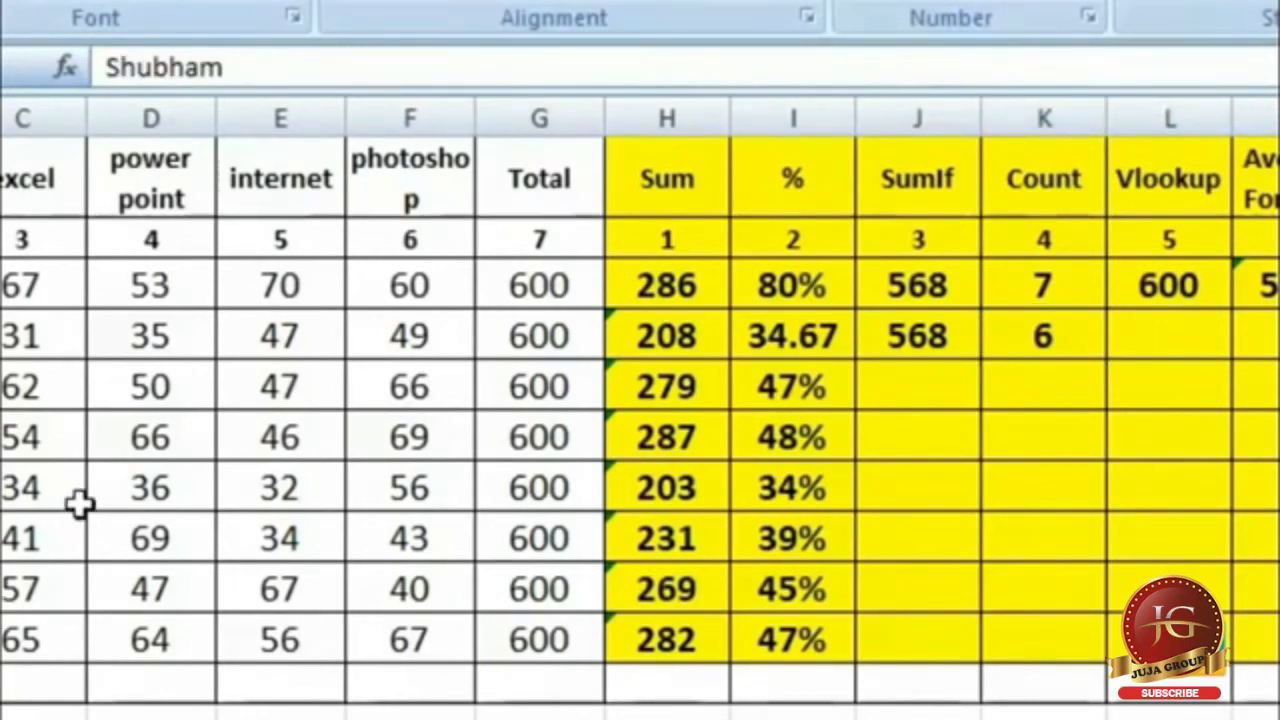
{"action": "left_click", "coordinate": [135, 352]}
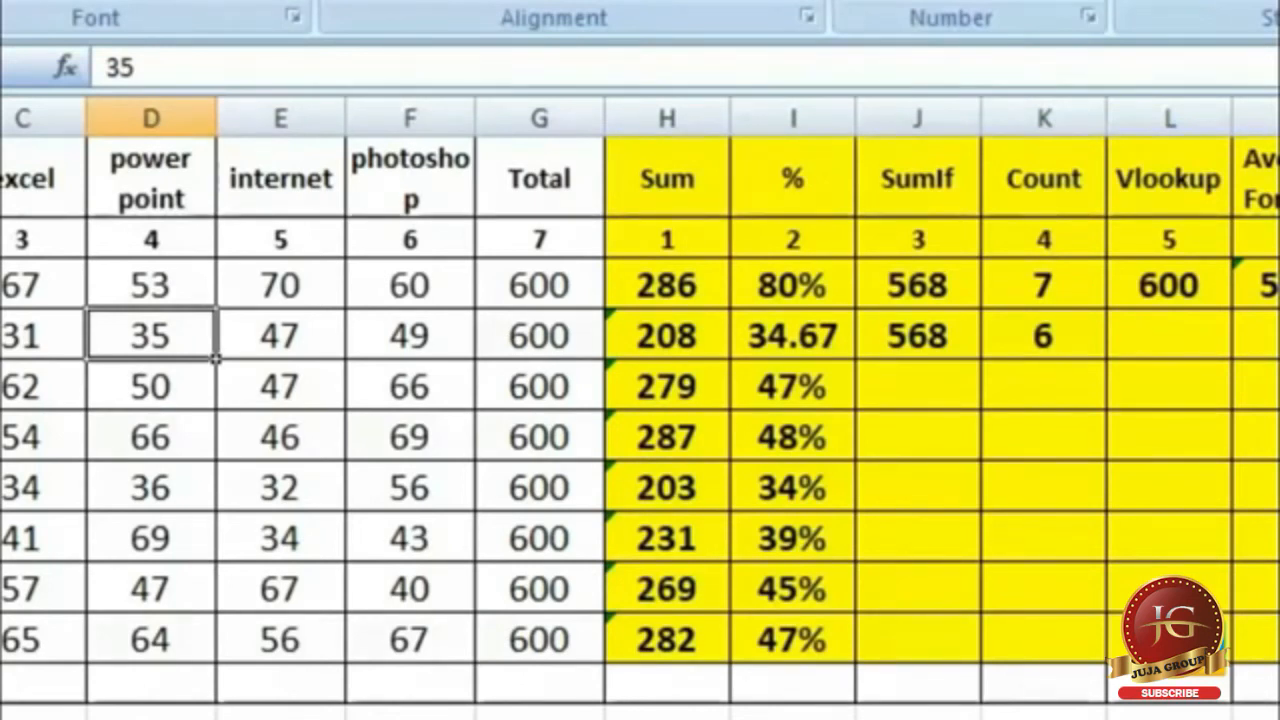
{"action": "key", "text": "Delete"}
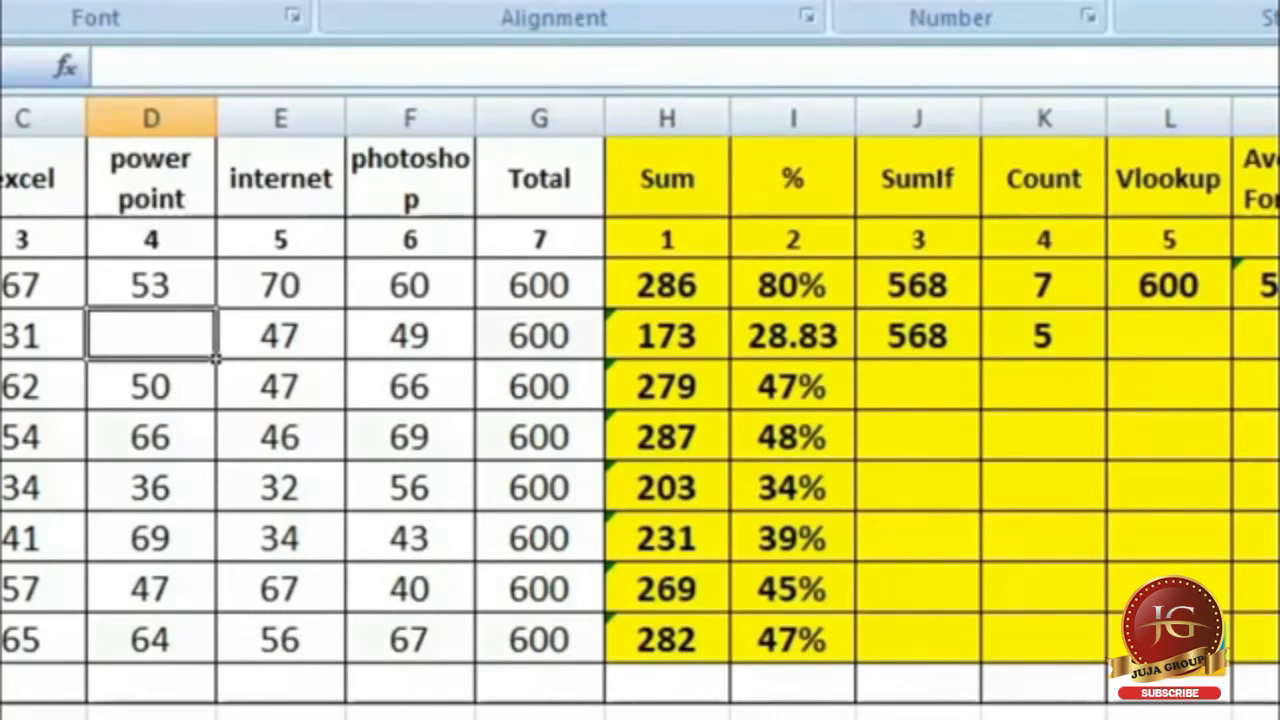
{"action": "type", "text": "25"}
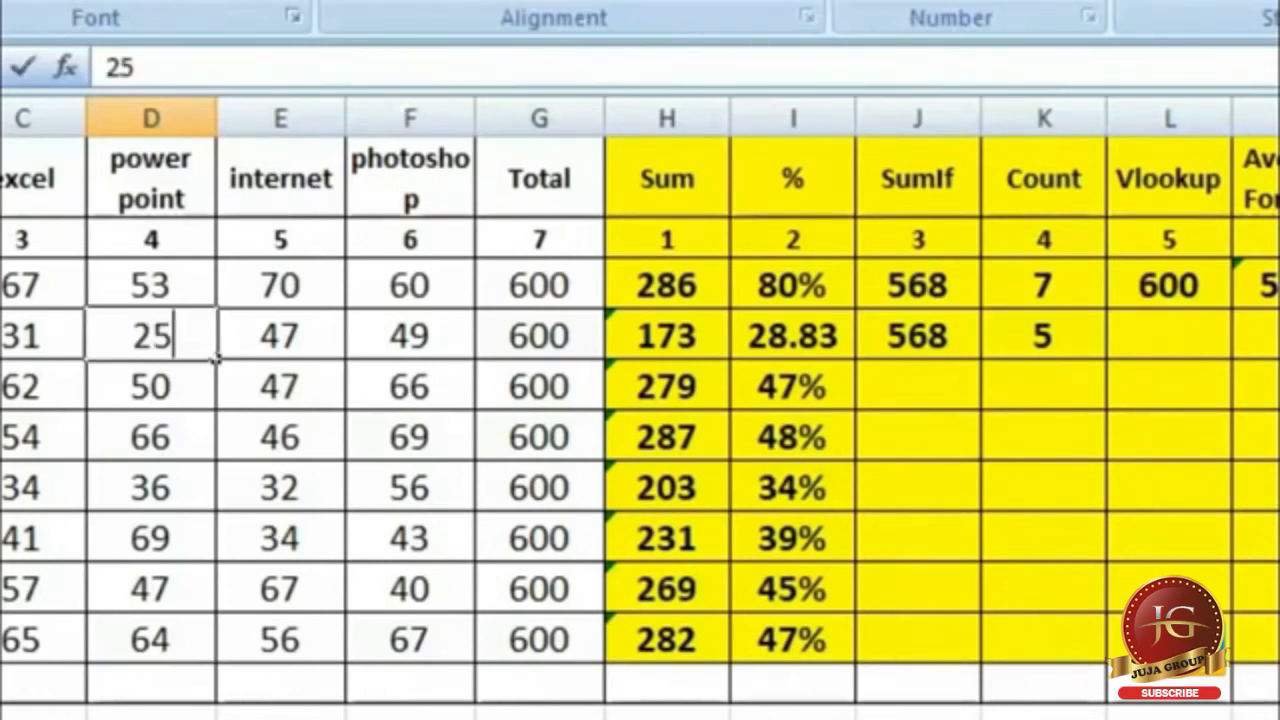
{"action": "key", "text": "Return"}
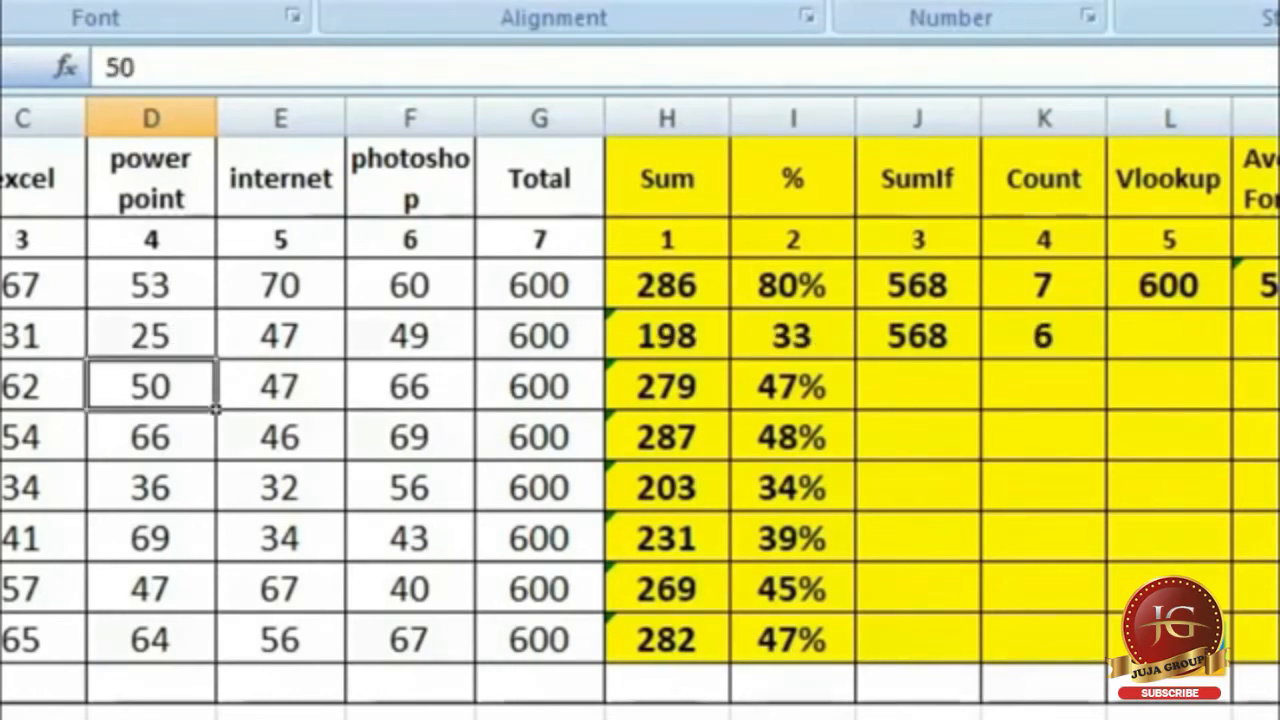
Begin a VLOOKUP formula in cell L4 with the student name from A7 in quotes as the lookup value.
{"action": "left_click", "coordinate": [1168, 335]}
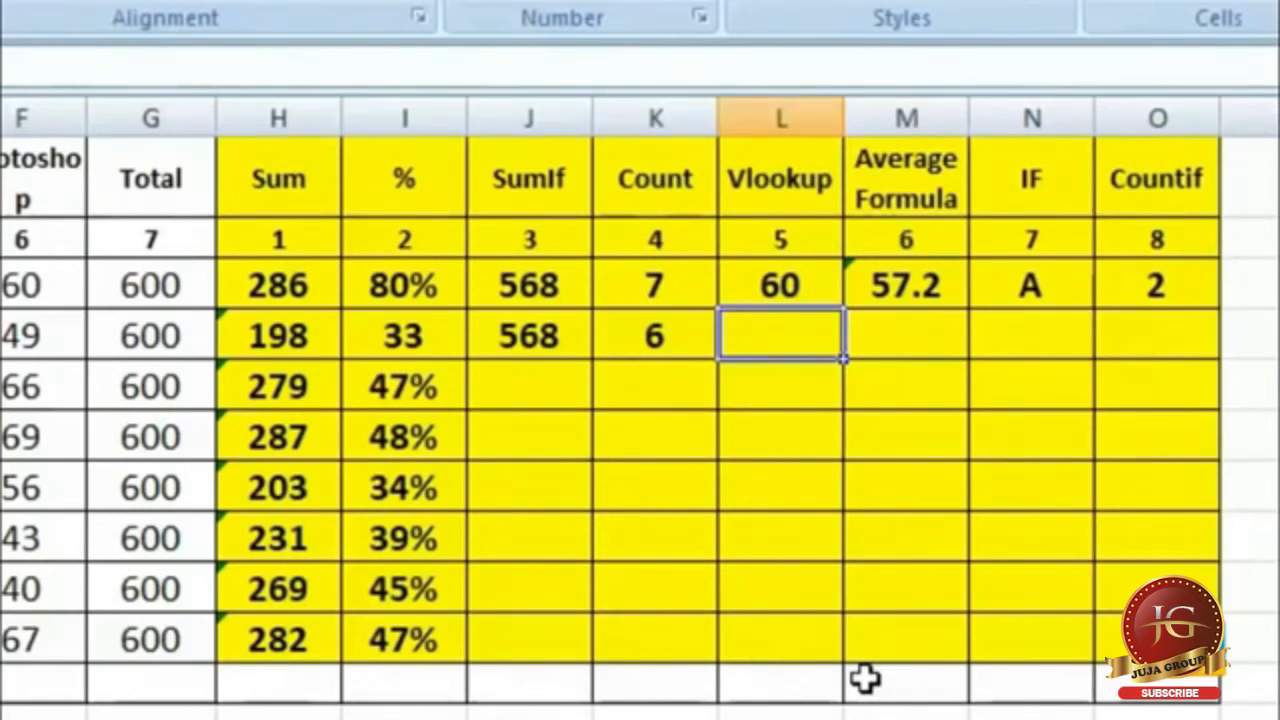
{"action": "type", "text": "="}
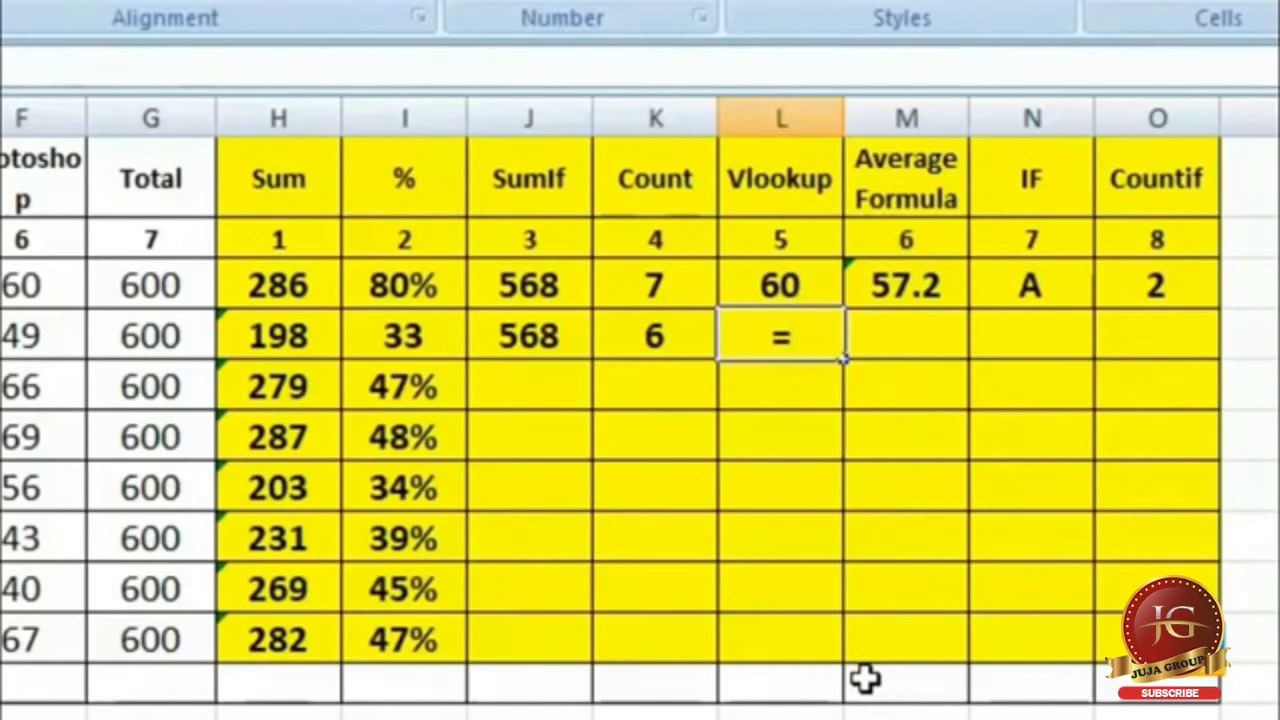
{"action": "type", "text": "vlo"}
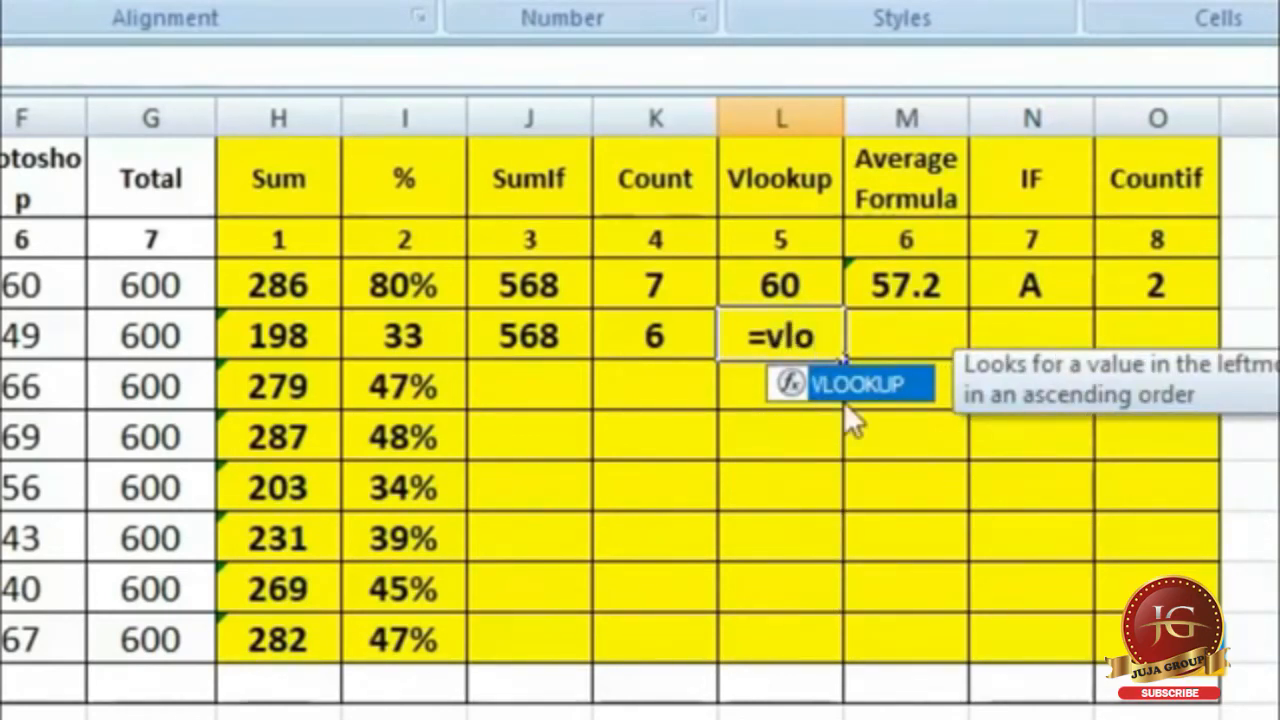
{"action": "double_click", "coordinate": [868, 387]}
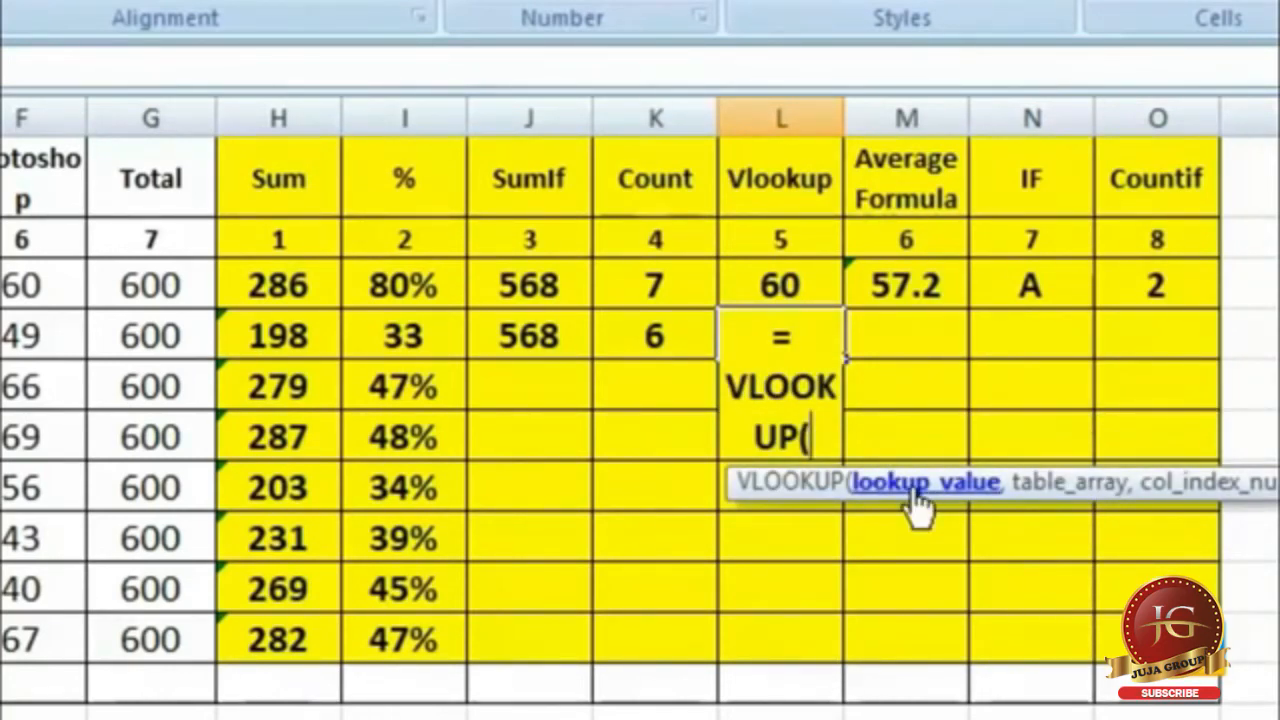
{"action": "type", "text": "\""}
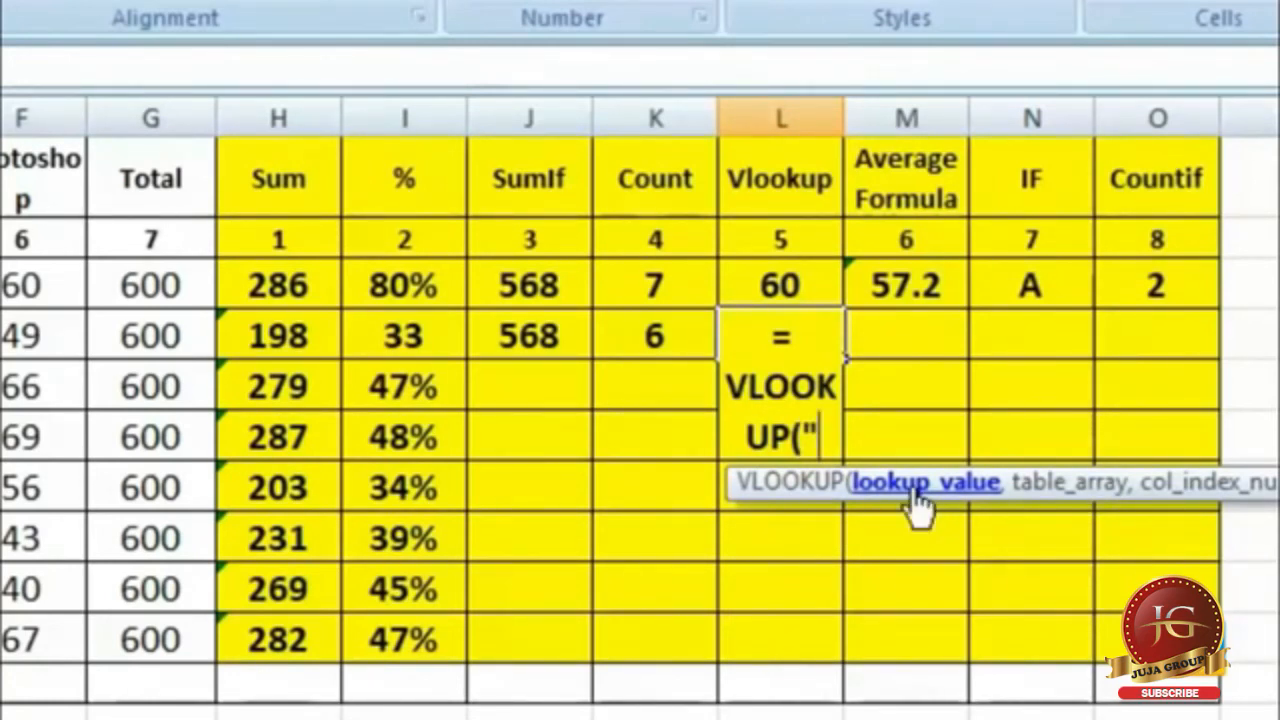
{"action": "type", "text": "Ram"}
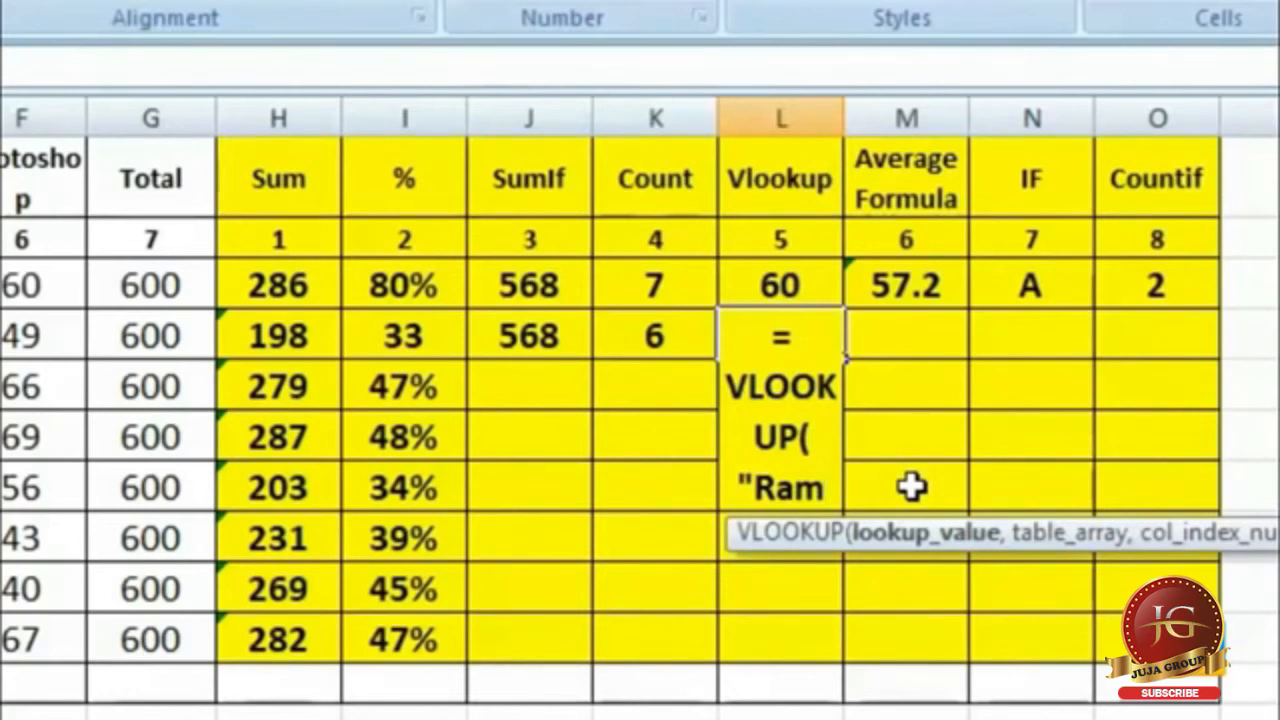
{"action": "type", "text": "\""}
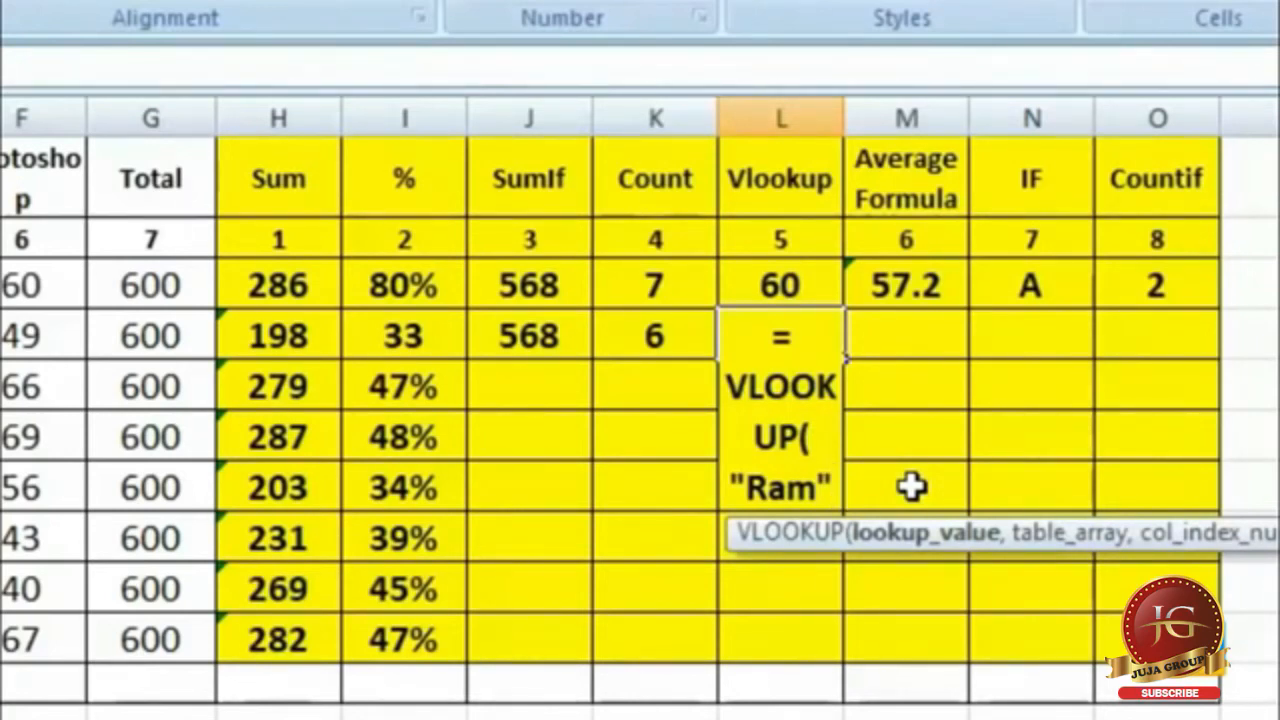
{"action": "type", "text": ","}
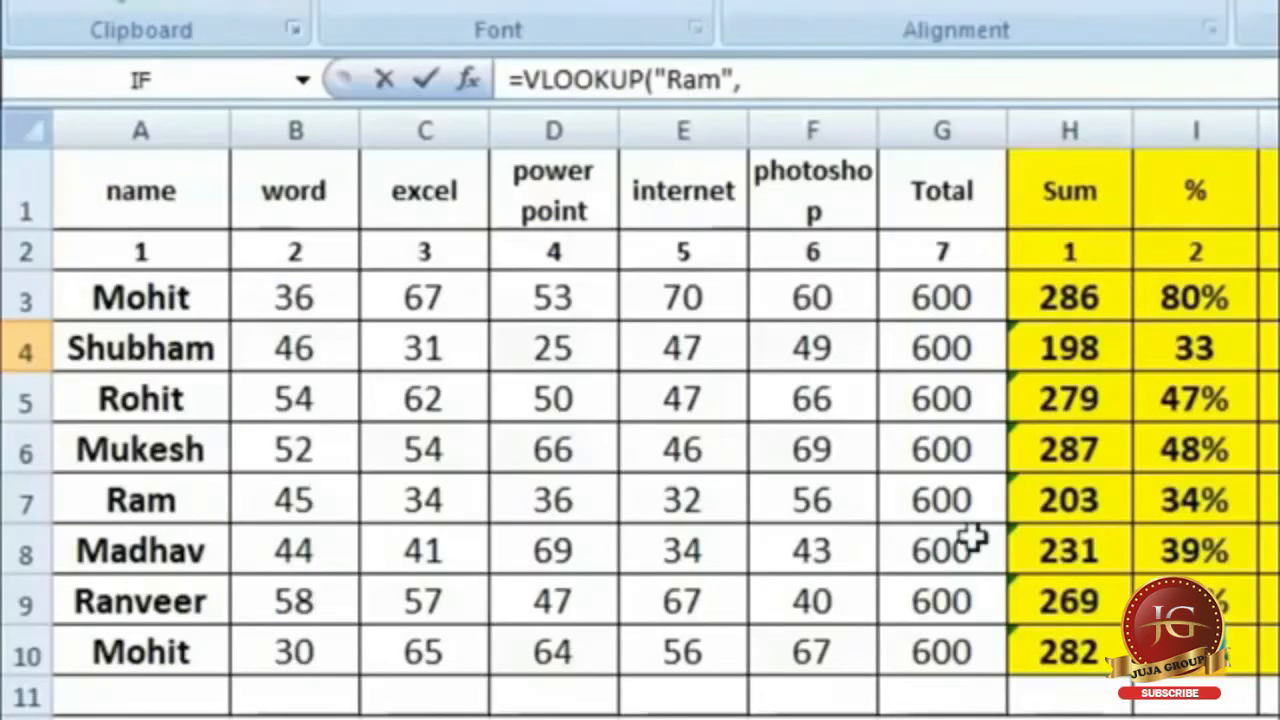
Complete L4's VLOOKUP formula with table array A1:G10, column index 5 and exact-match argument 0, and review it.
{"action": "left_click_drag", "start_coordinate": [106, 186], "coordinate": [938, 643]}
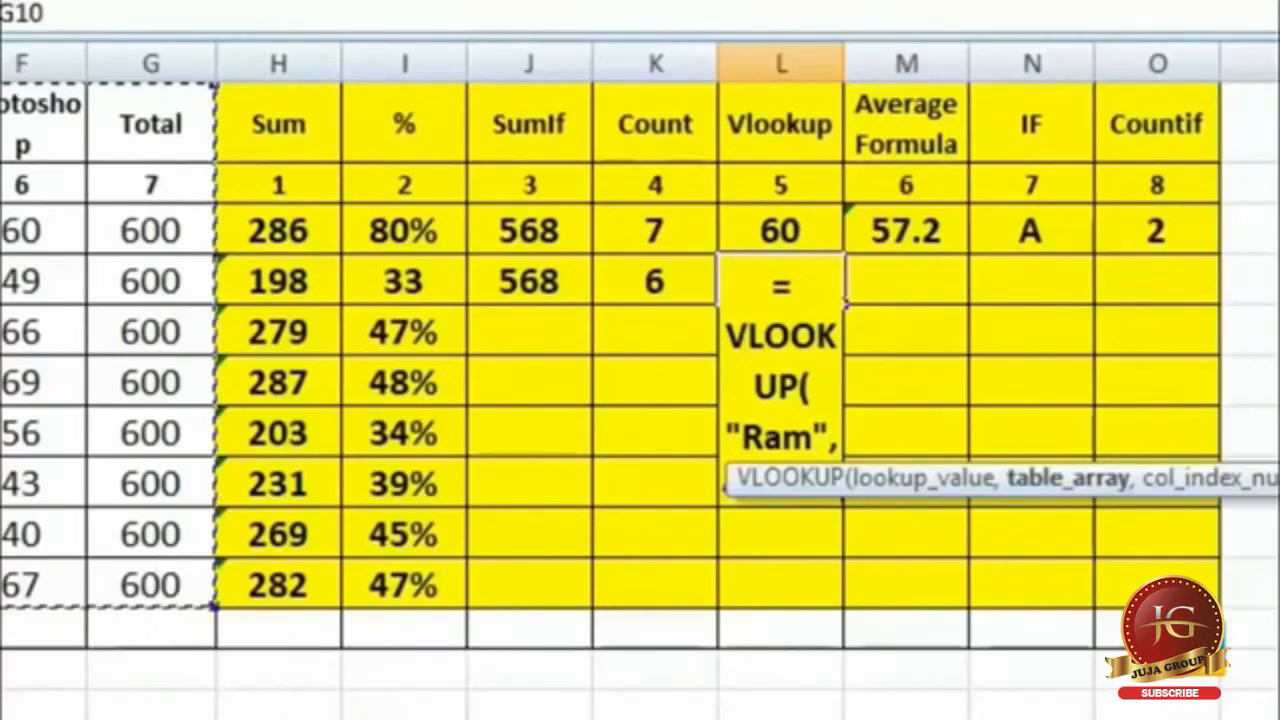
{"action": "type", "text": ","}
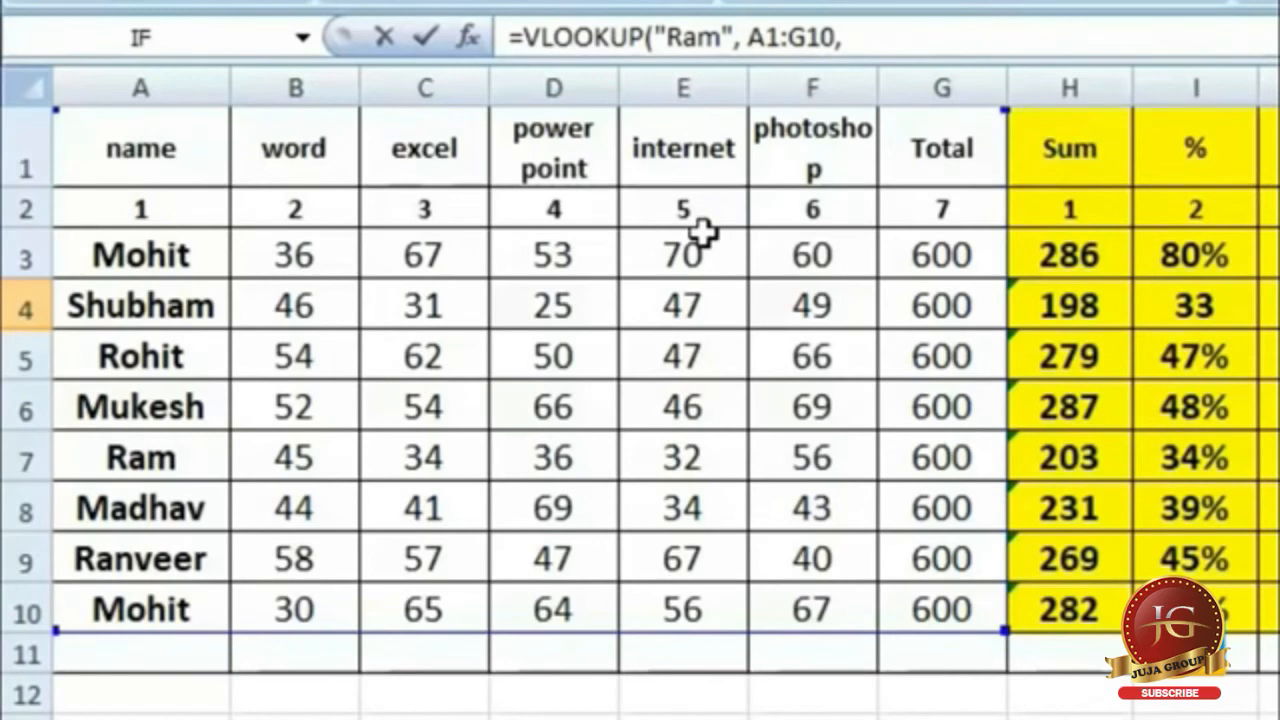
{"action": "type", "text": "5"}
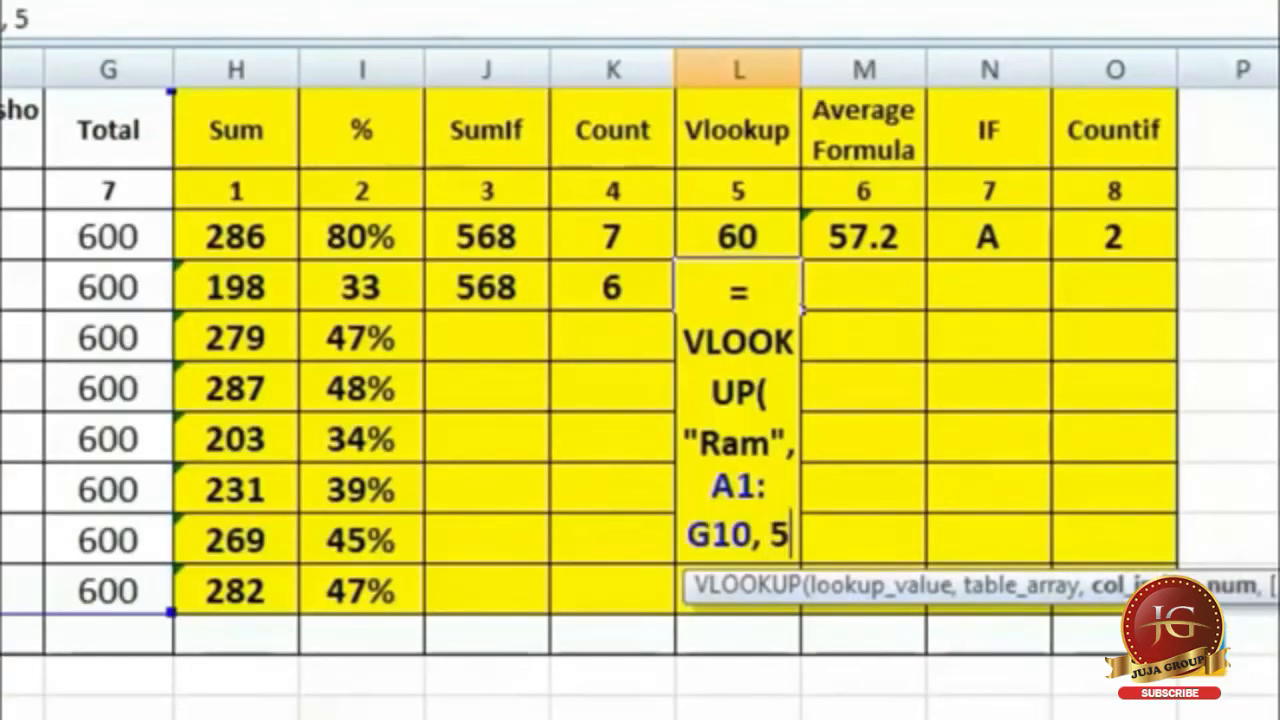
{"action": "type", "text": ","}
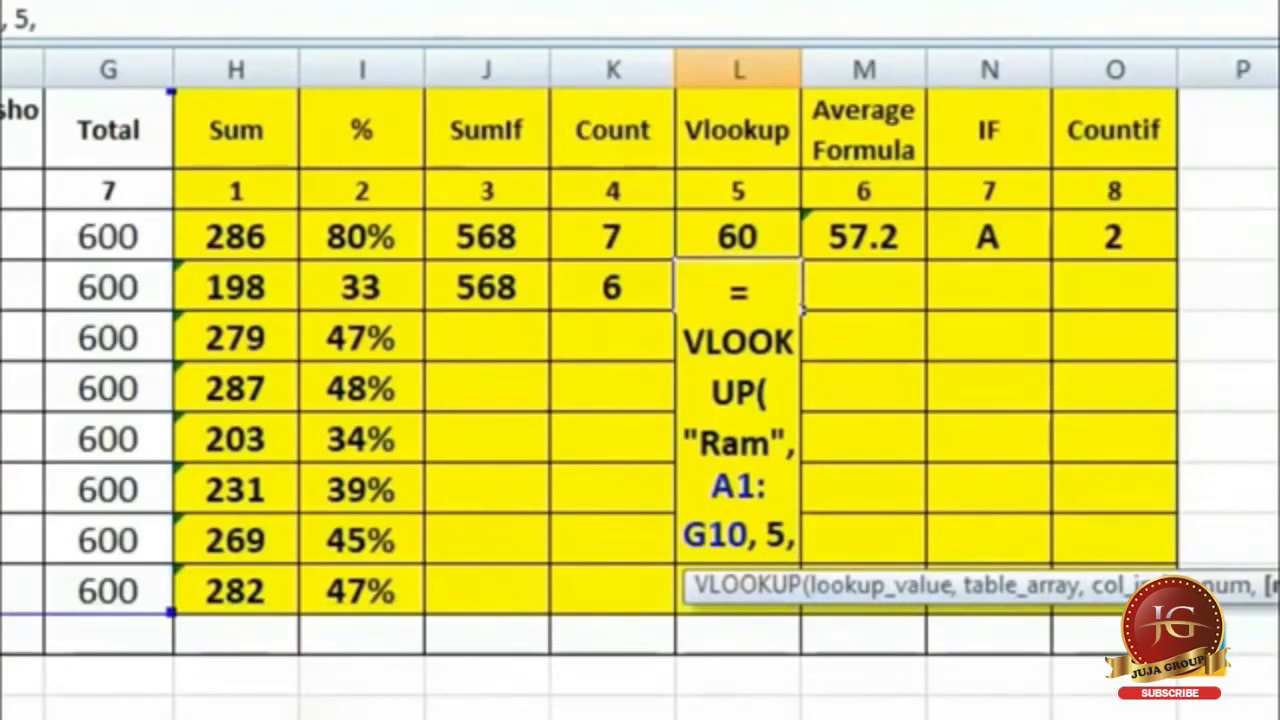
{"action": "type", "text": " 0"}
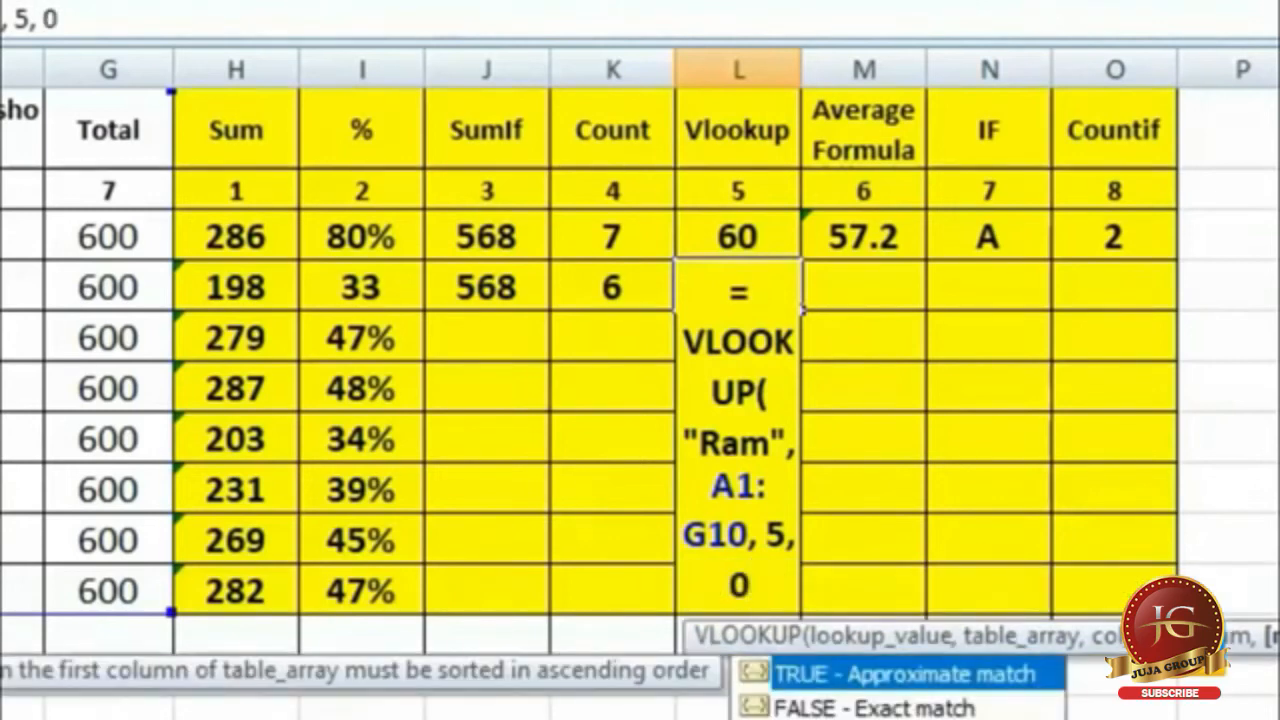
{"action": "type", "text": ")"}
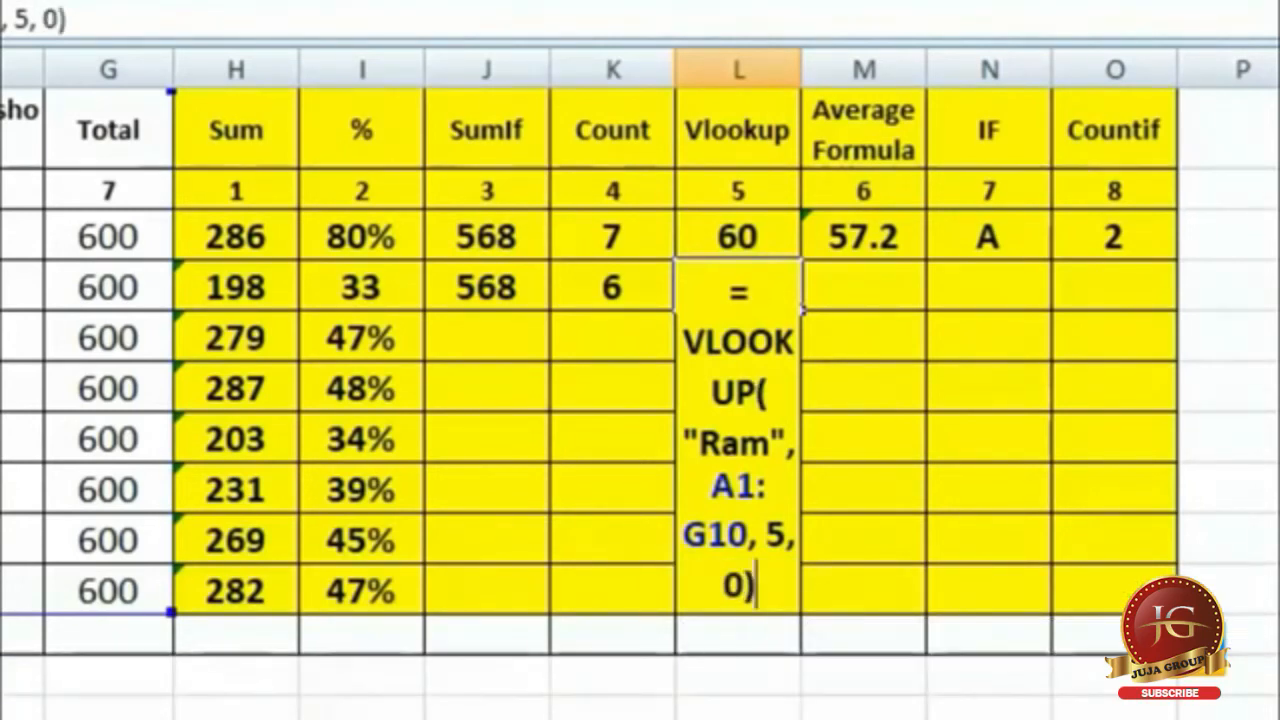
{"action": "key", "text": "Return"}
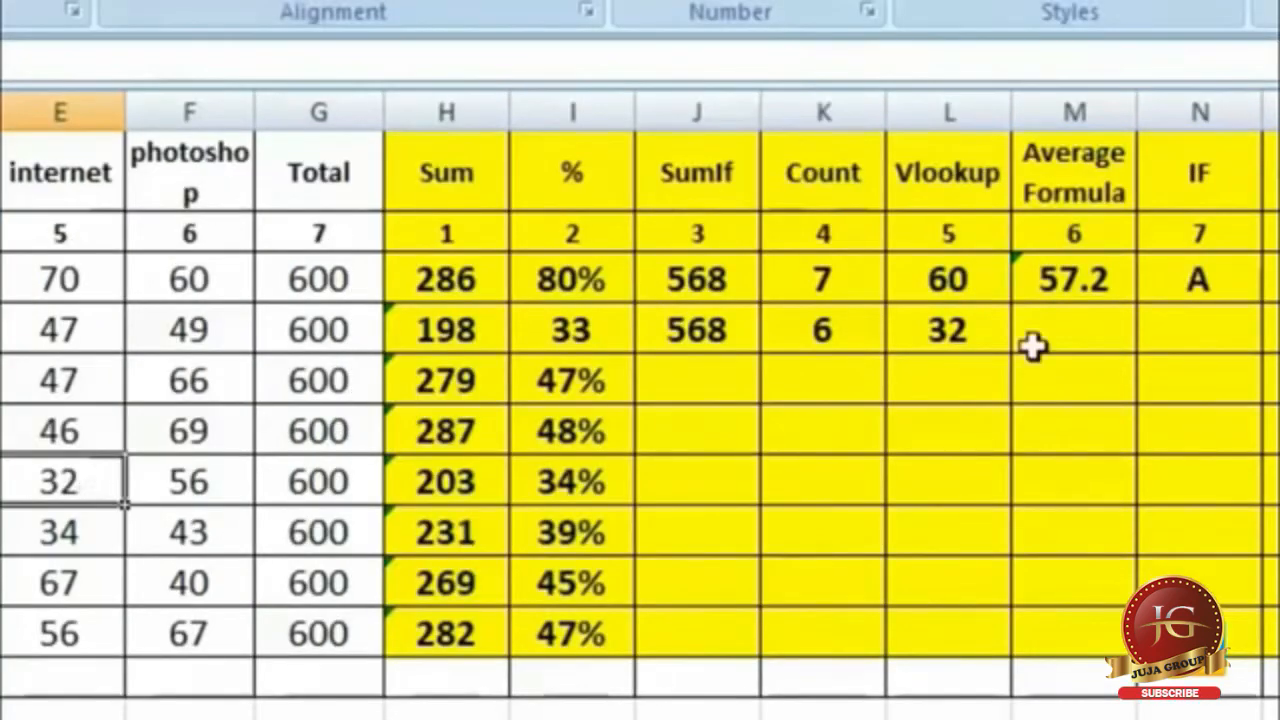
{"action": "left_click", "coordinate": [971, 323]}
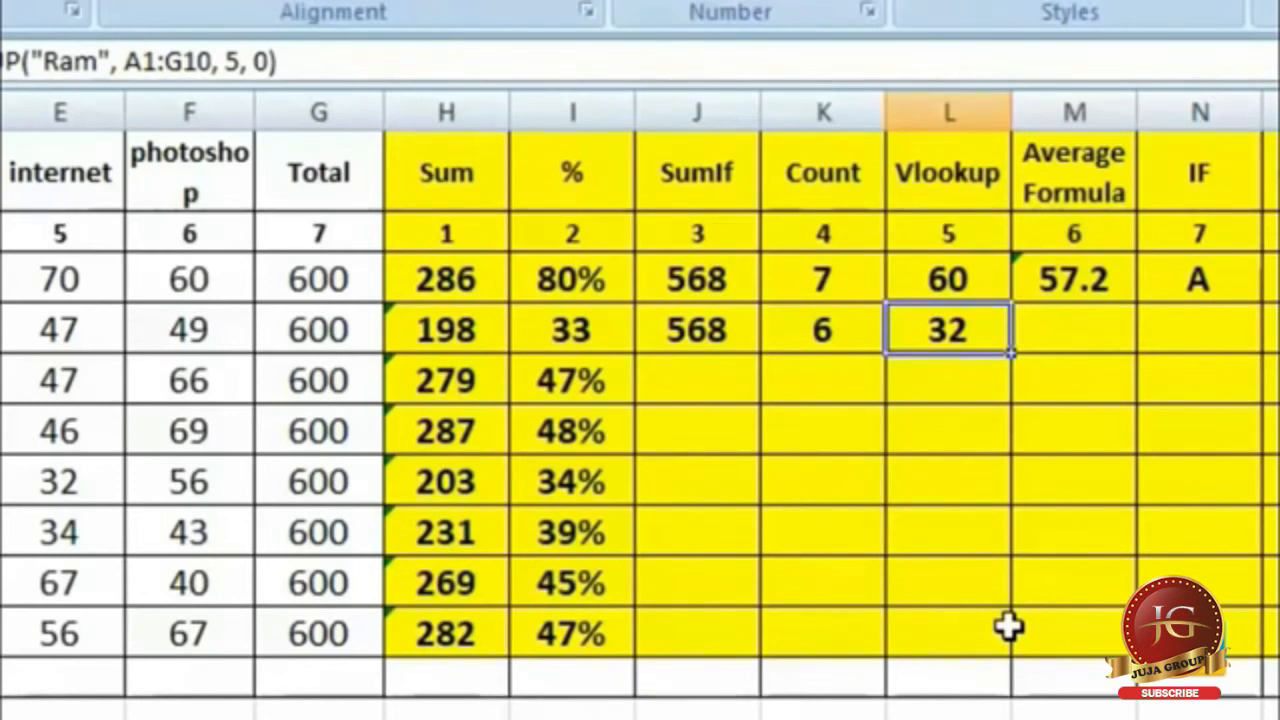
{"action": "key", "text": "F2"}
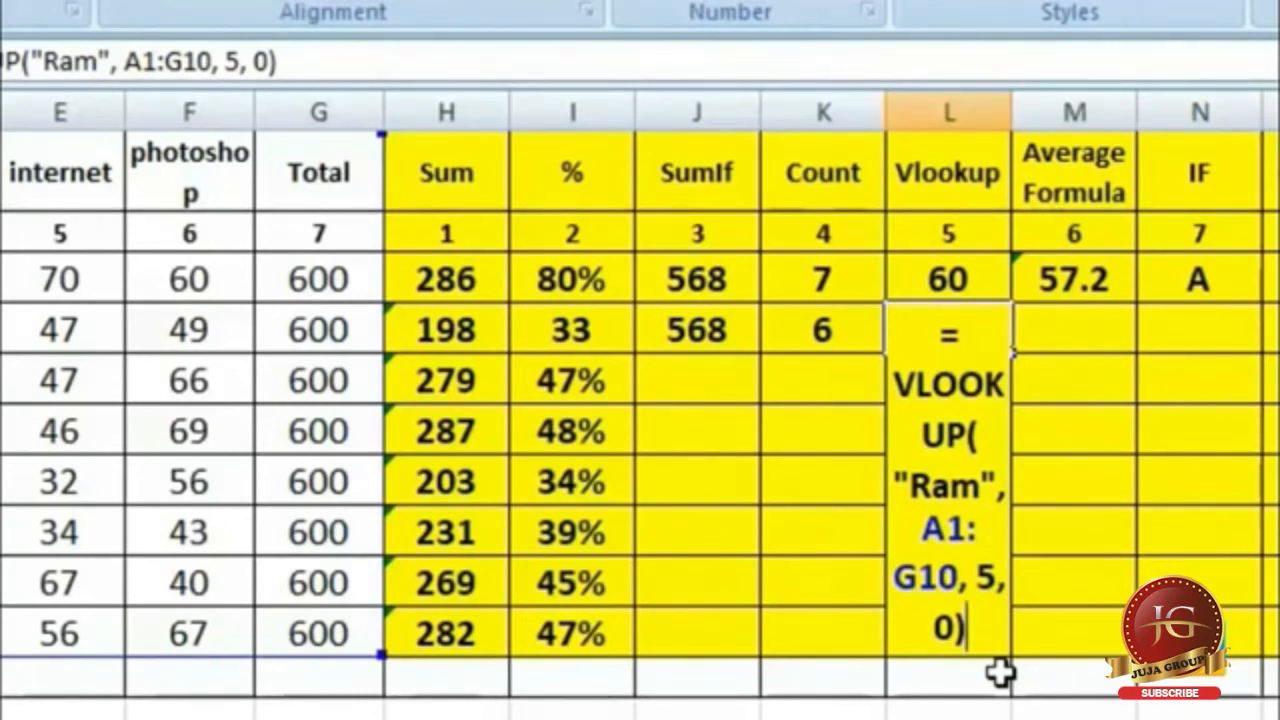
{"action": "key", "text": "ctrl+Return"}
Enter =AVERAGE(B4:F4) in cell M4 of the Average Formula column and fill it down to M10.
{"action": "key", "text": "Right"}
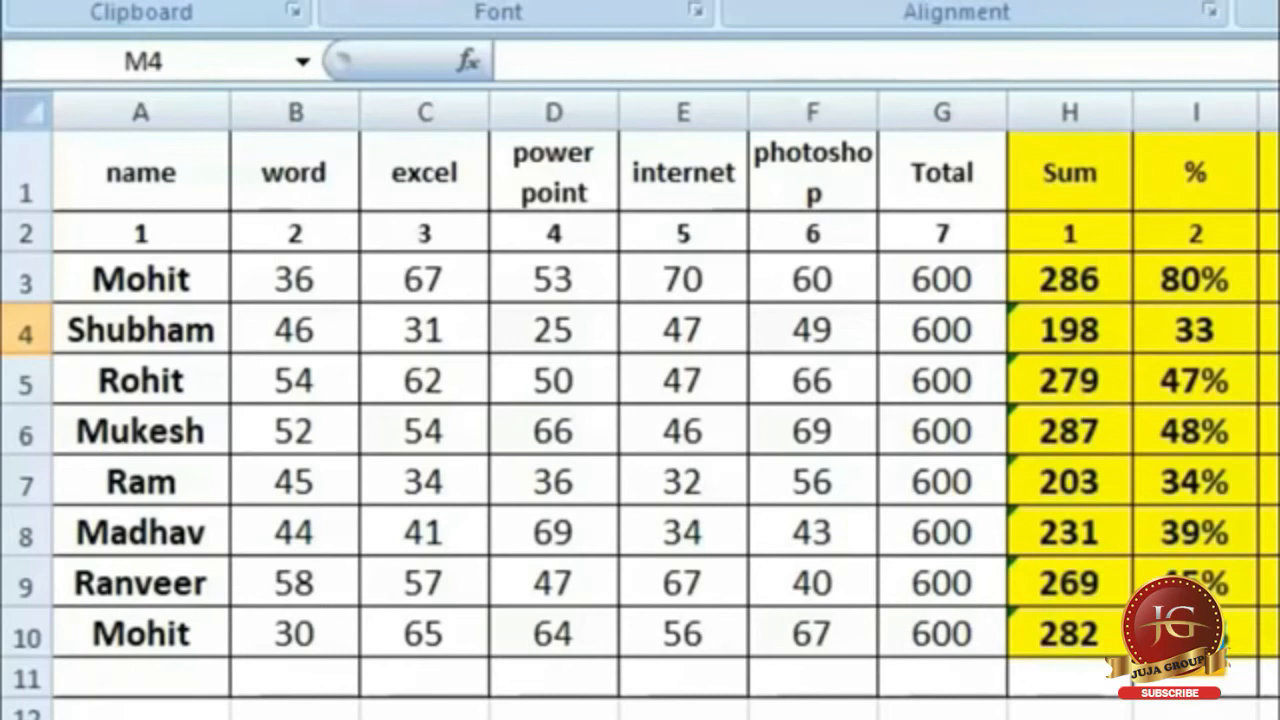
{"action": "type", "text": "="}
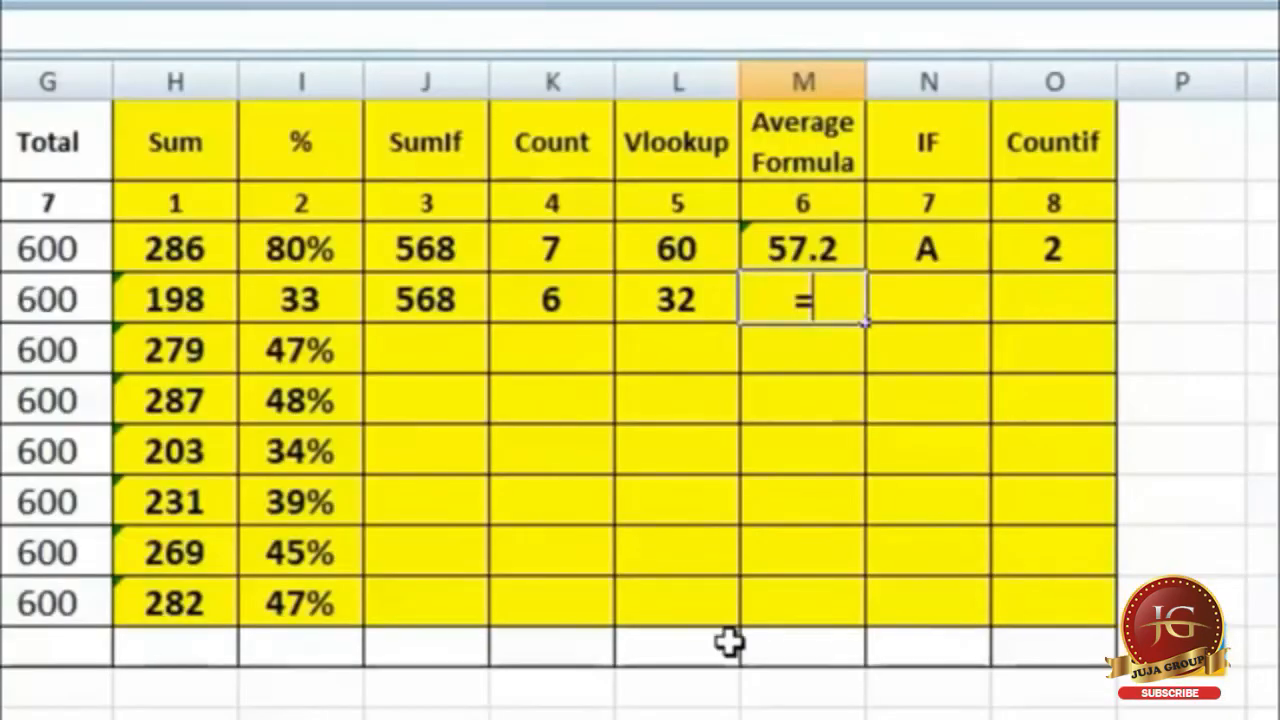
{"action": "type", "text": "ave"}
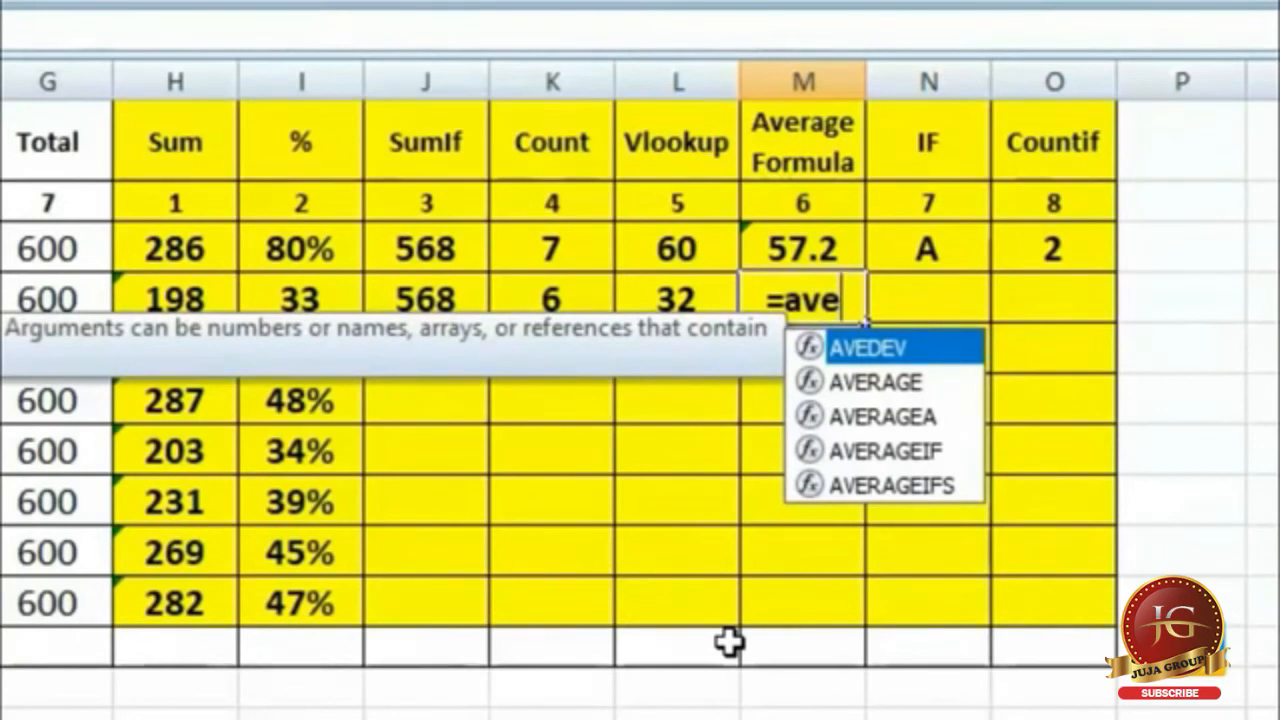
{"action": "double_click", "coordinate": [903, 390]}
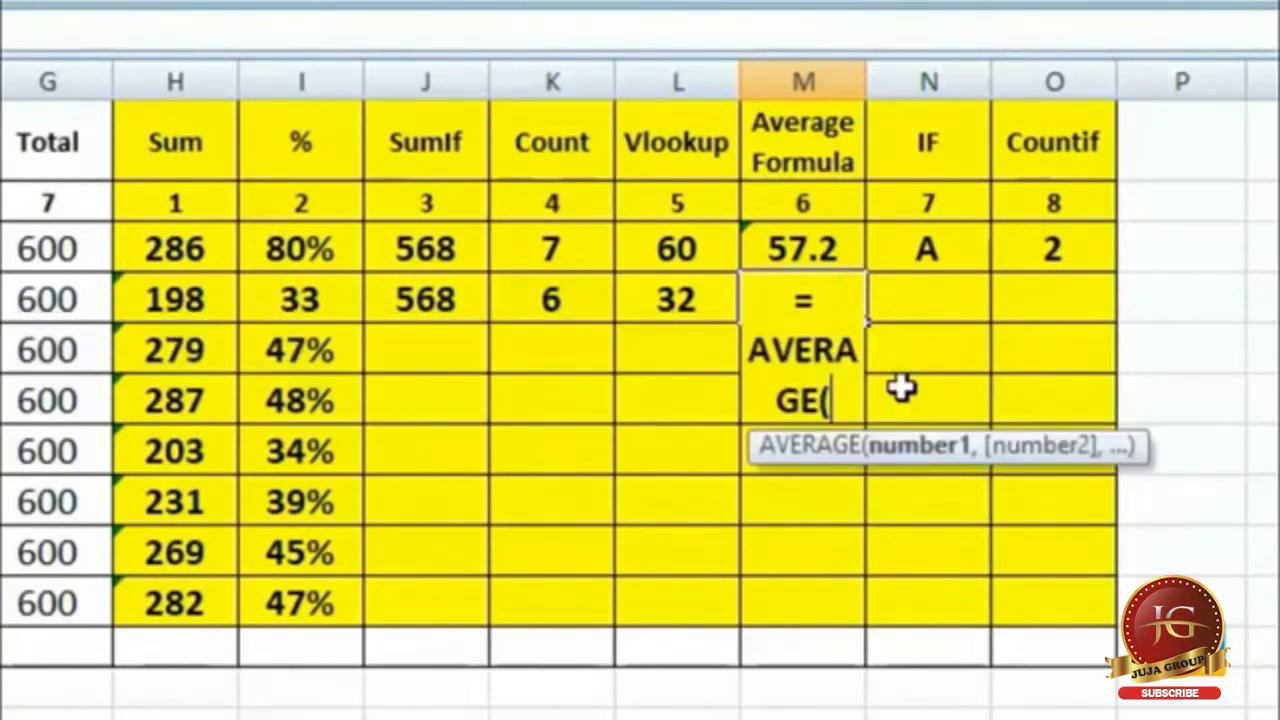
{"action": "left_click_drag", "start_coordinate": [306, 281], "coordinate": [830, 283]}
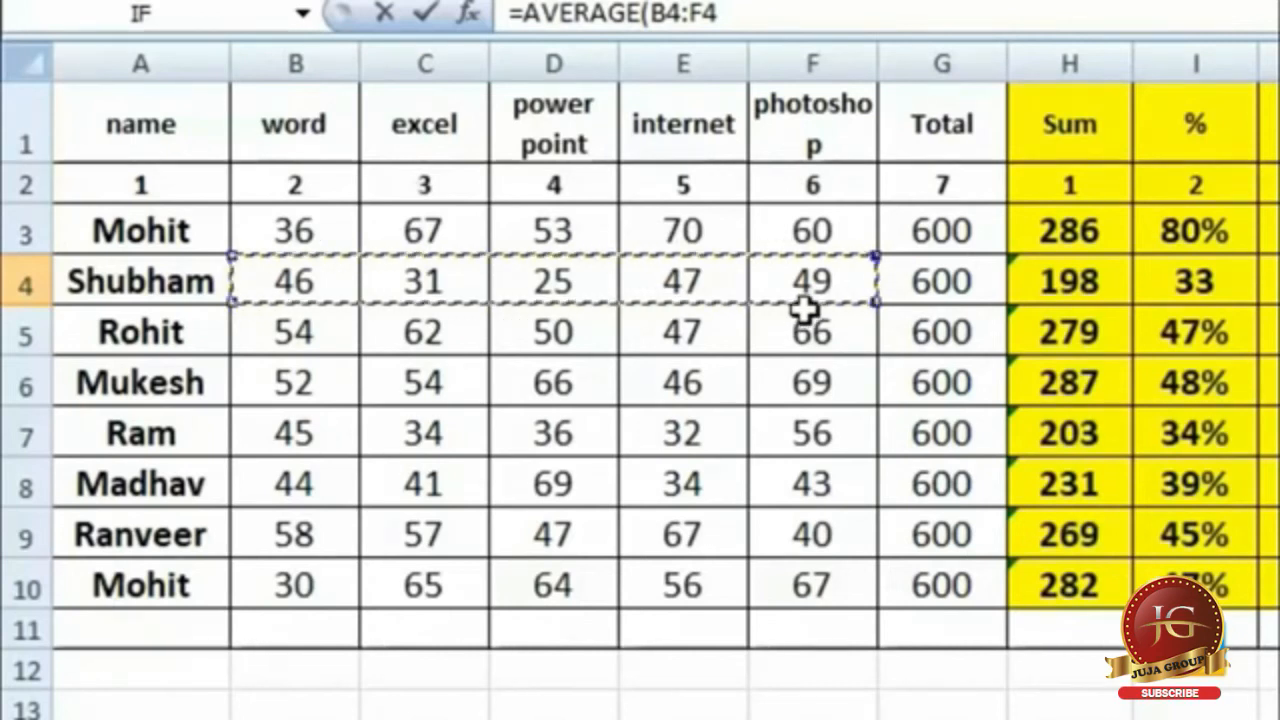
{"action": "type", "text": ")"}
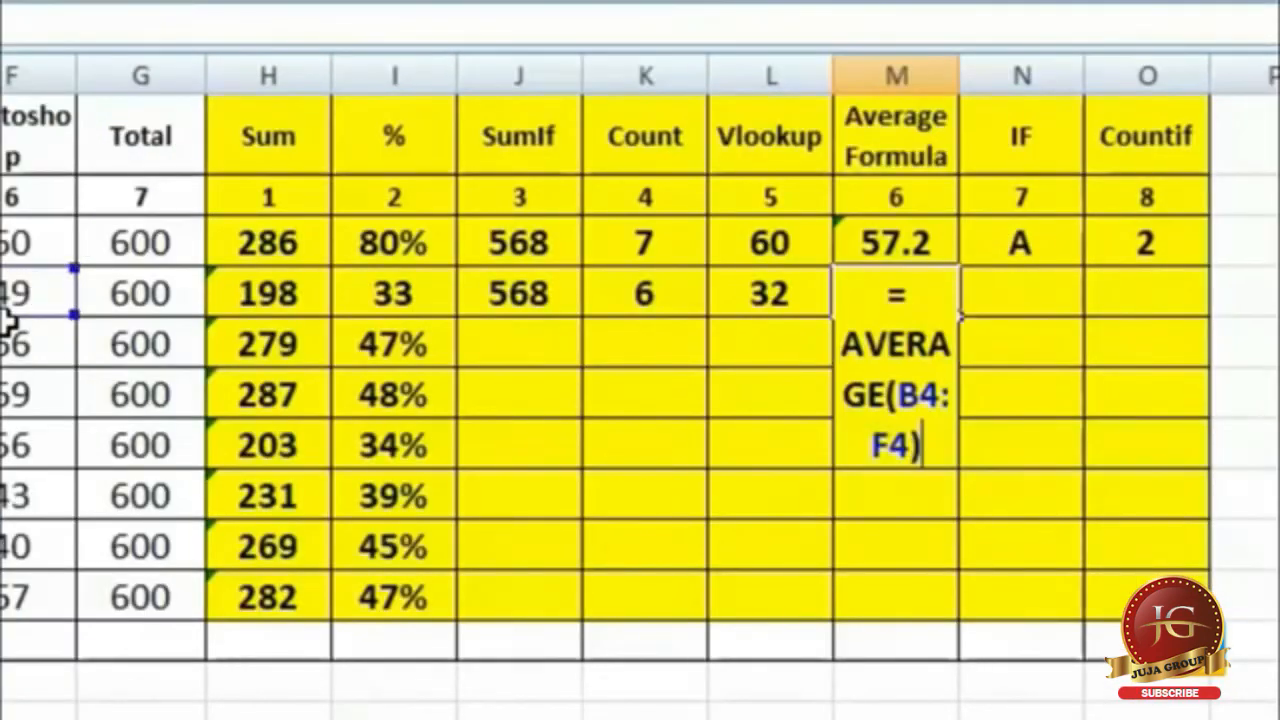
{"action": "key", "text": "Return"}
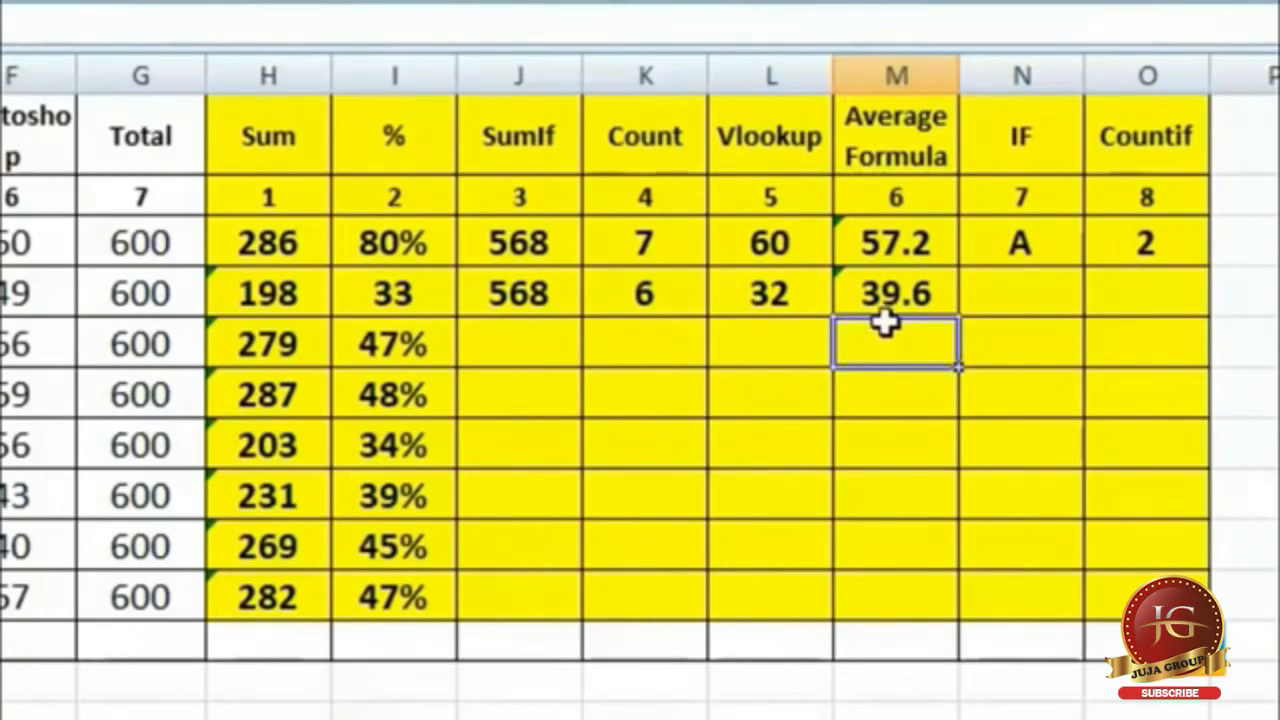
{"action": "left_click", "coordinate": [915, 303]}
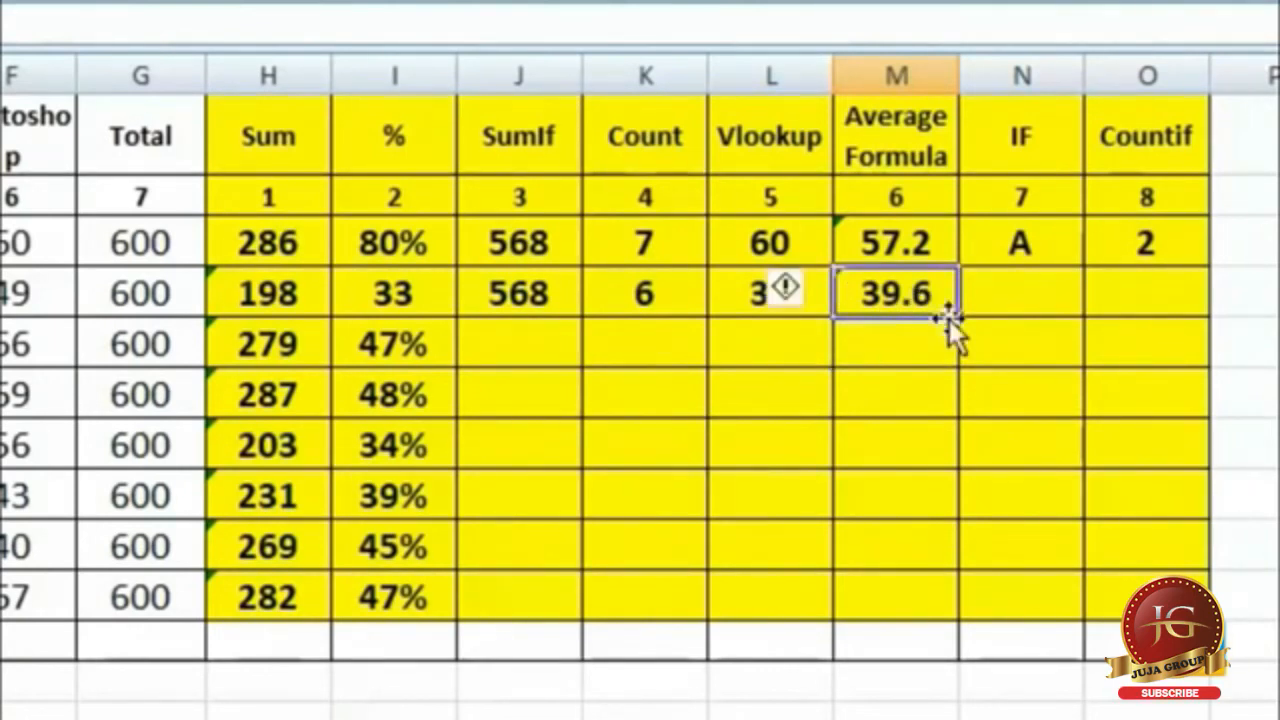
{"action": "left_click_drag", "start_coordinate": [958, 318], "coordinate": [974, 617]}
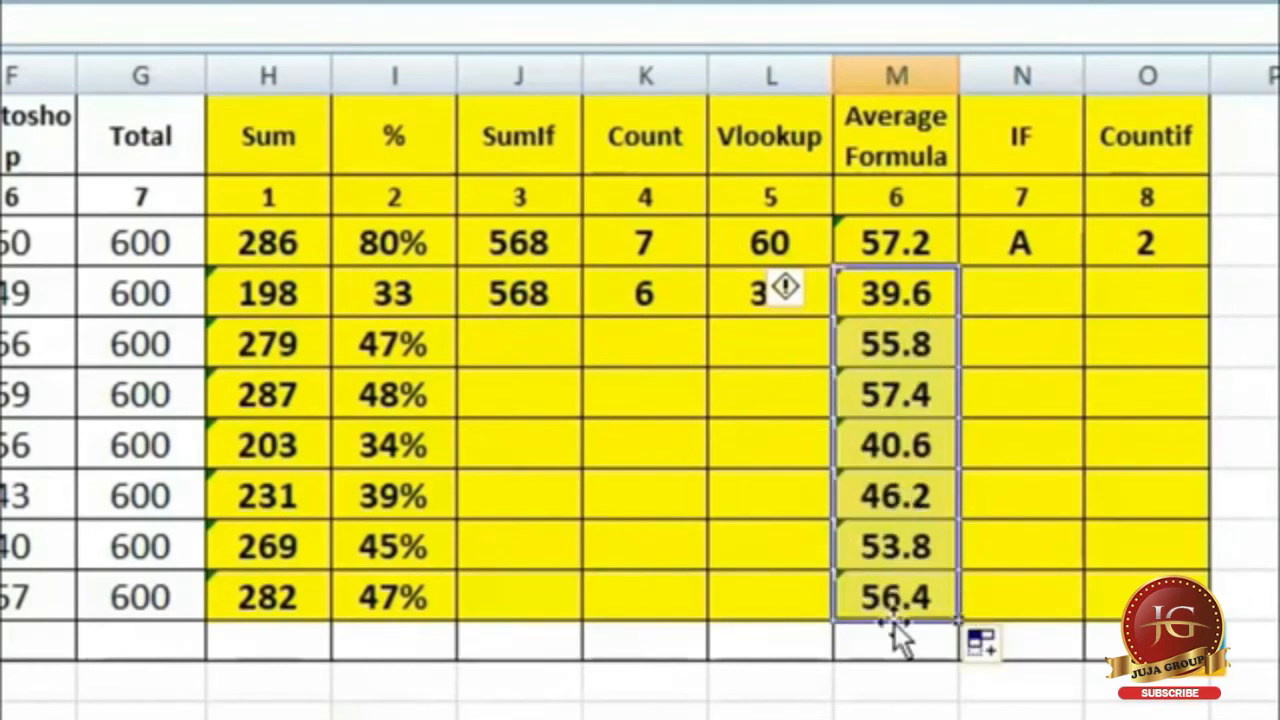
Begin an IF formula in cell N4 that tests I4>=75% and returns "A" when true.
{"action": "key", "text": "Right"}
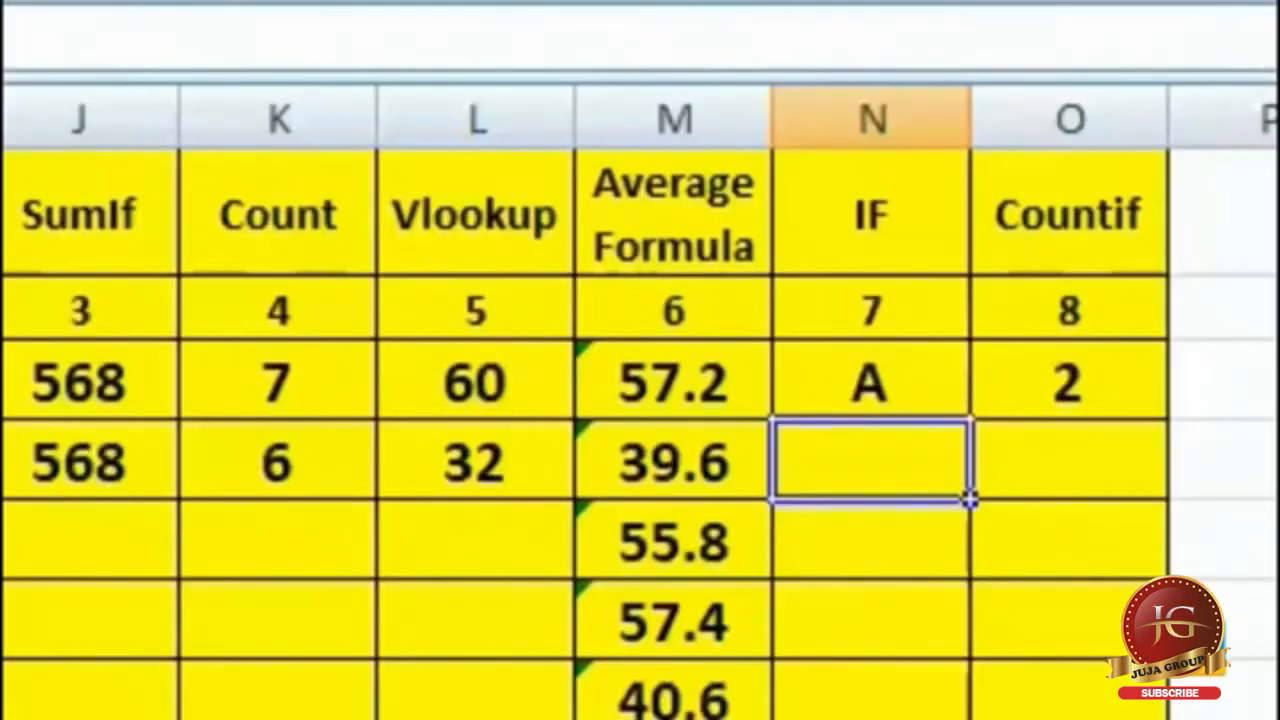
{"action": "type", "text": "="}
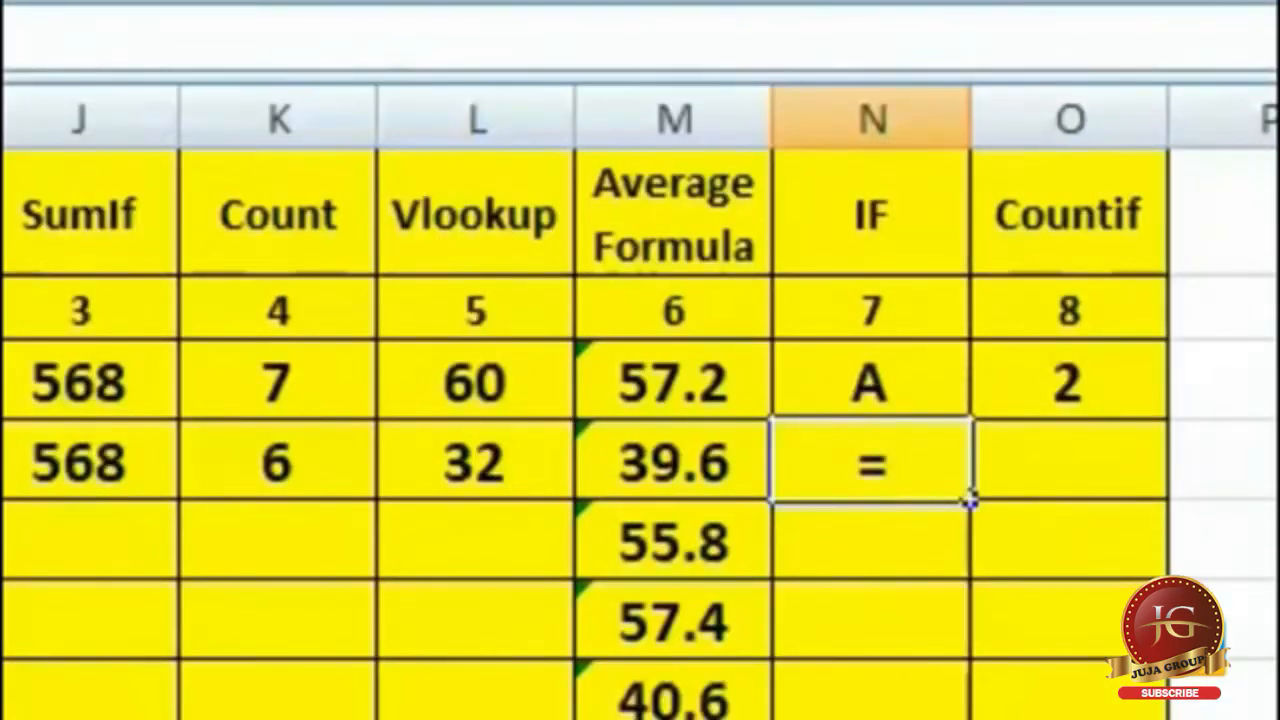
{"action": "type", "text": "if("}
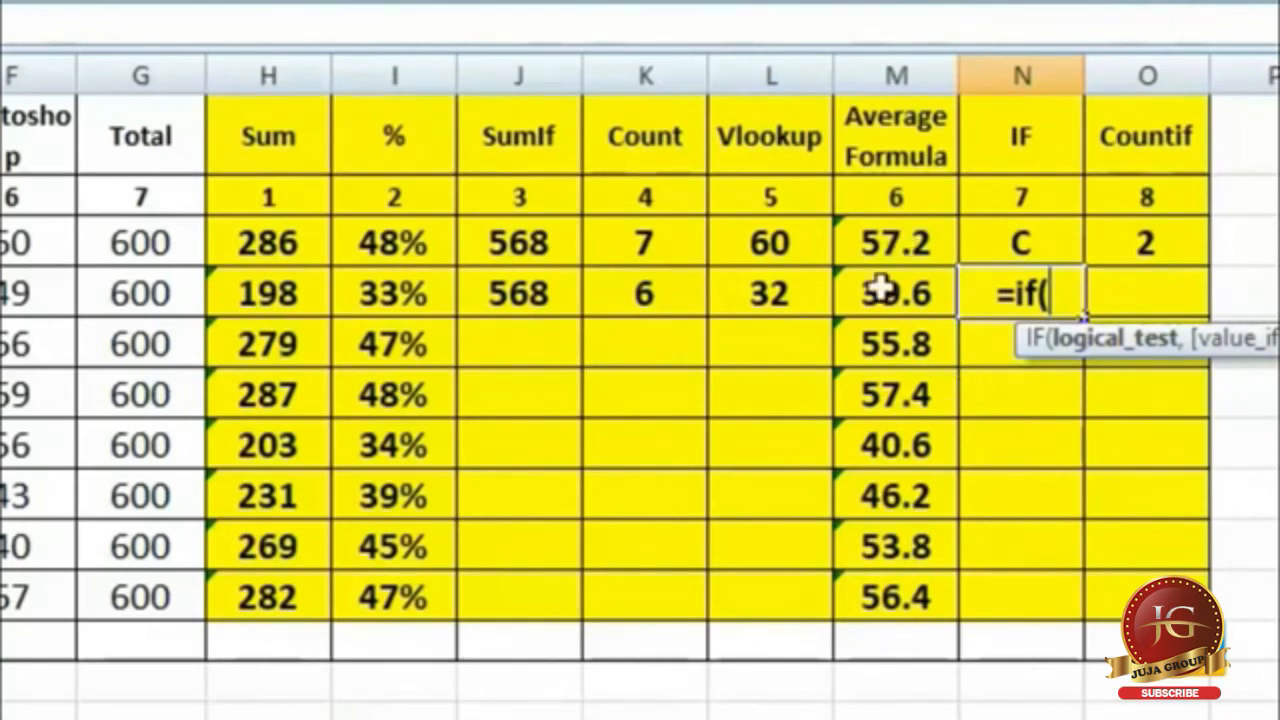
{"action": "left_click", "coordinate": [372, 298]}
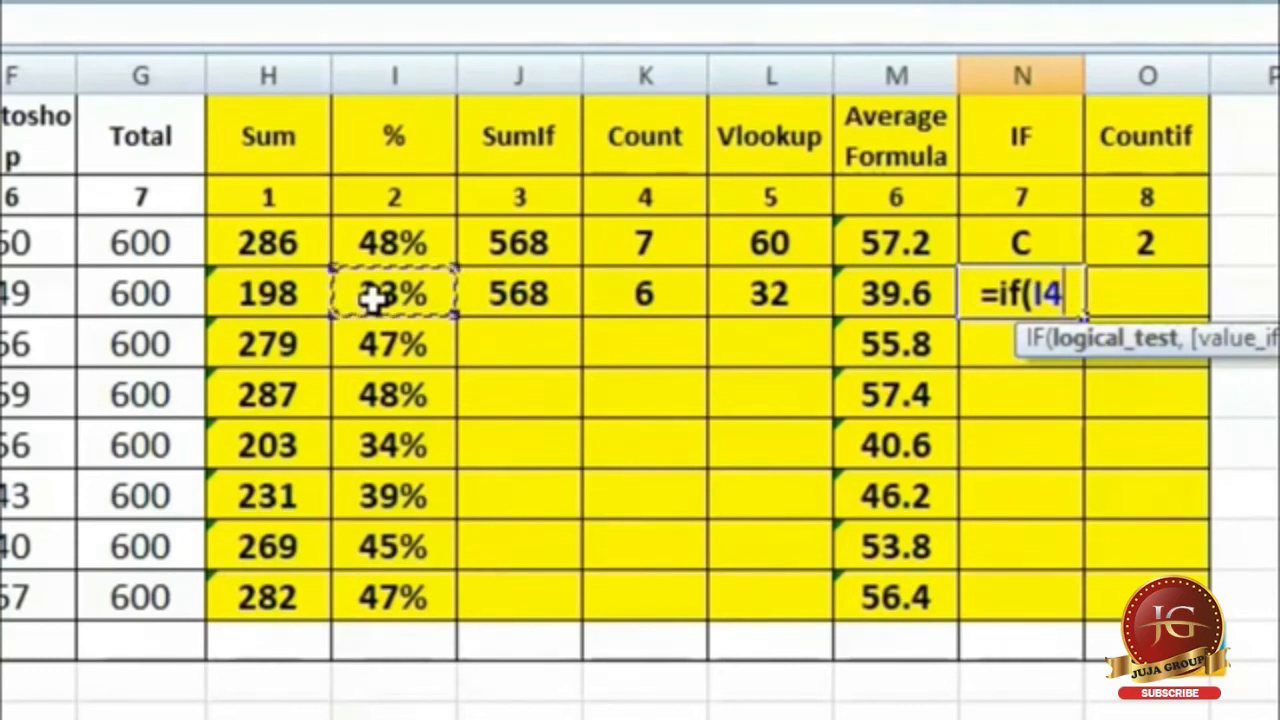
{"action": "type", "text": ">"}
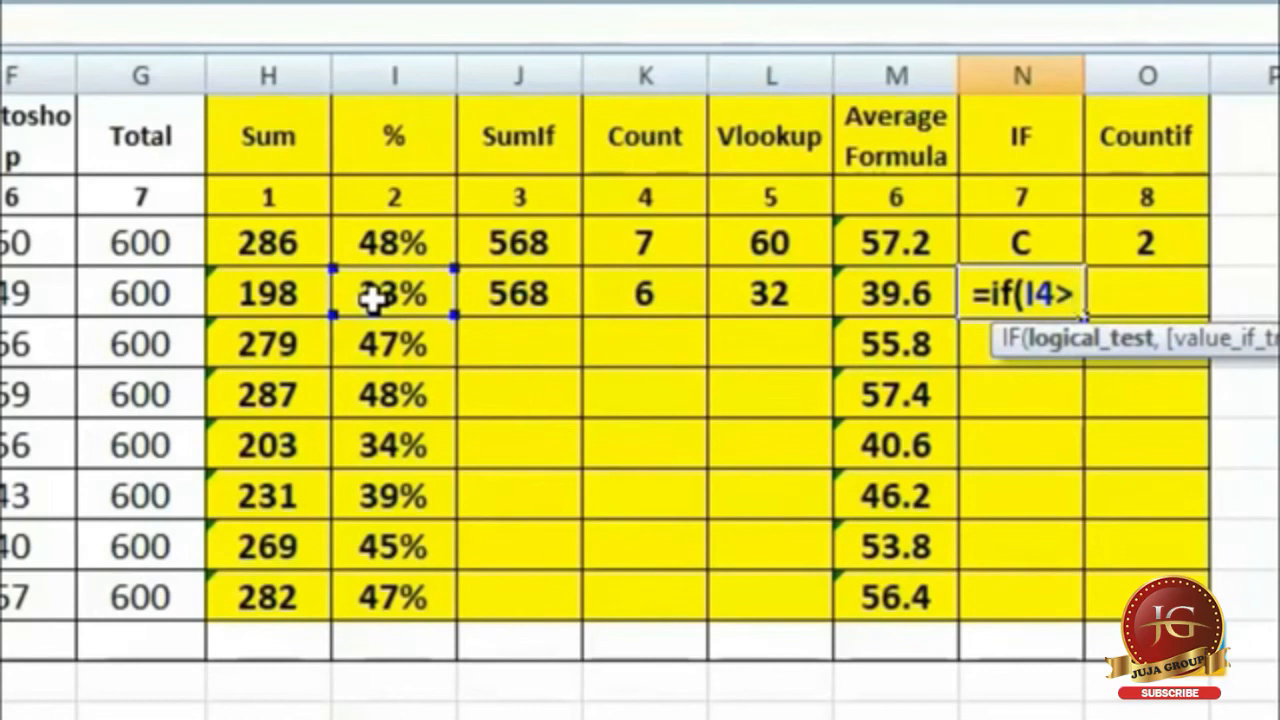
{"action": "type", "text": "="}
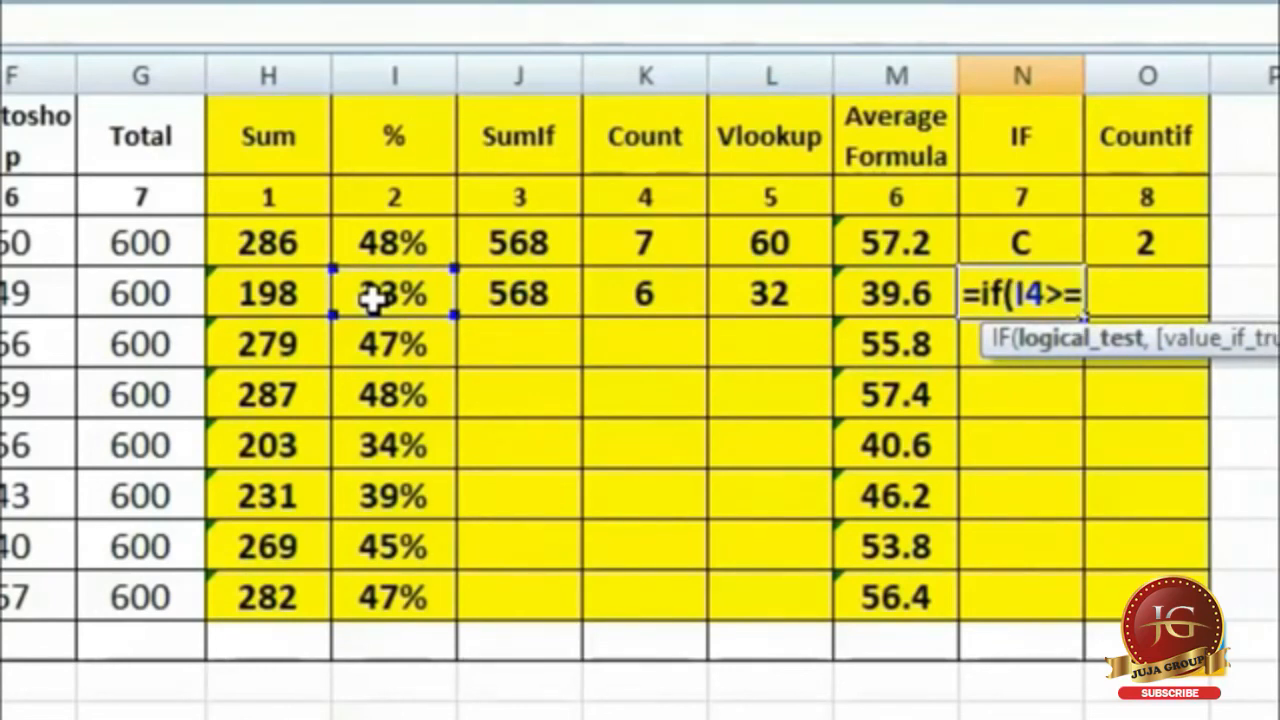
{"action": "type", "text": "75"}
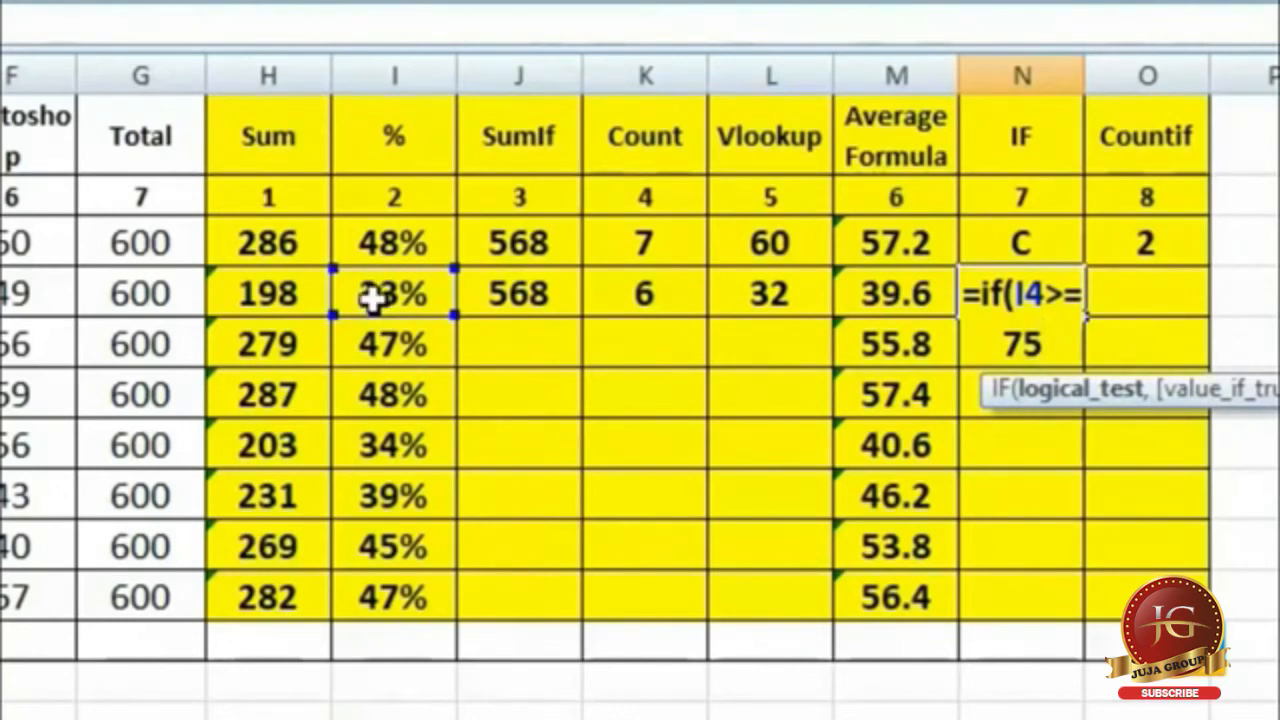
{"action": "type", "text": "%"}
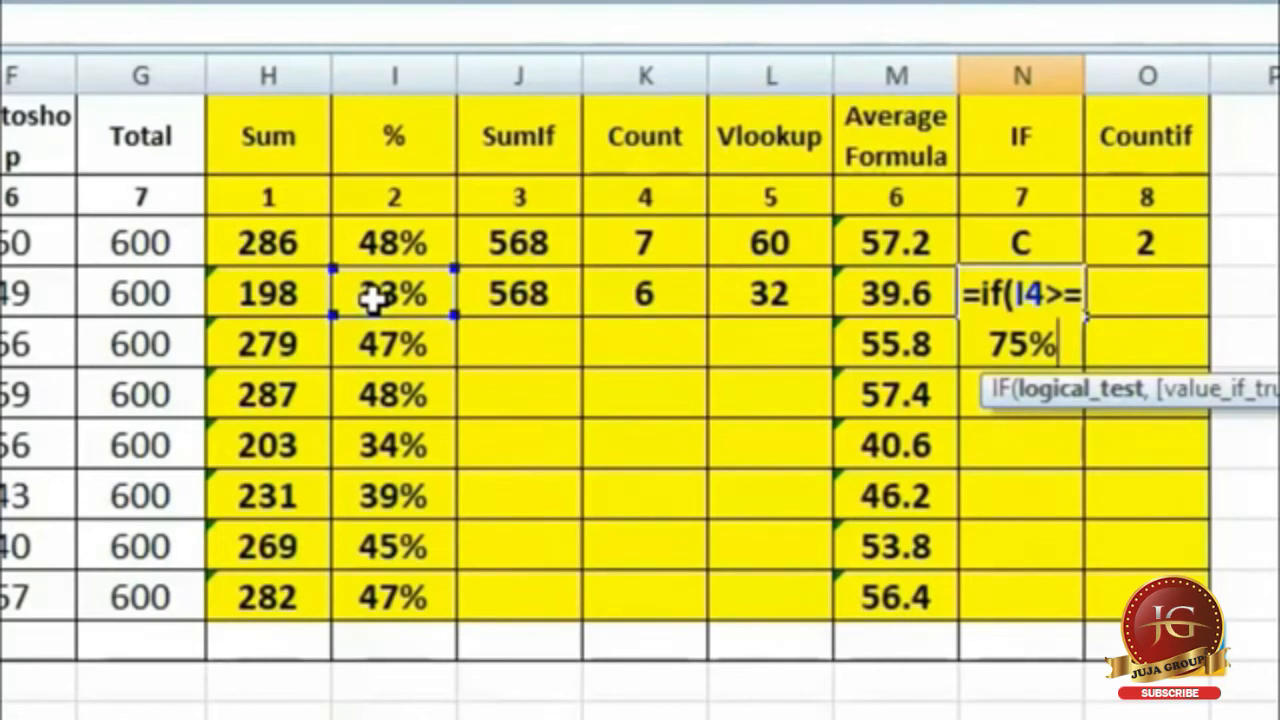
{"action": "type", "text": ","}
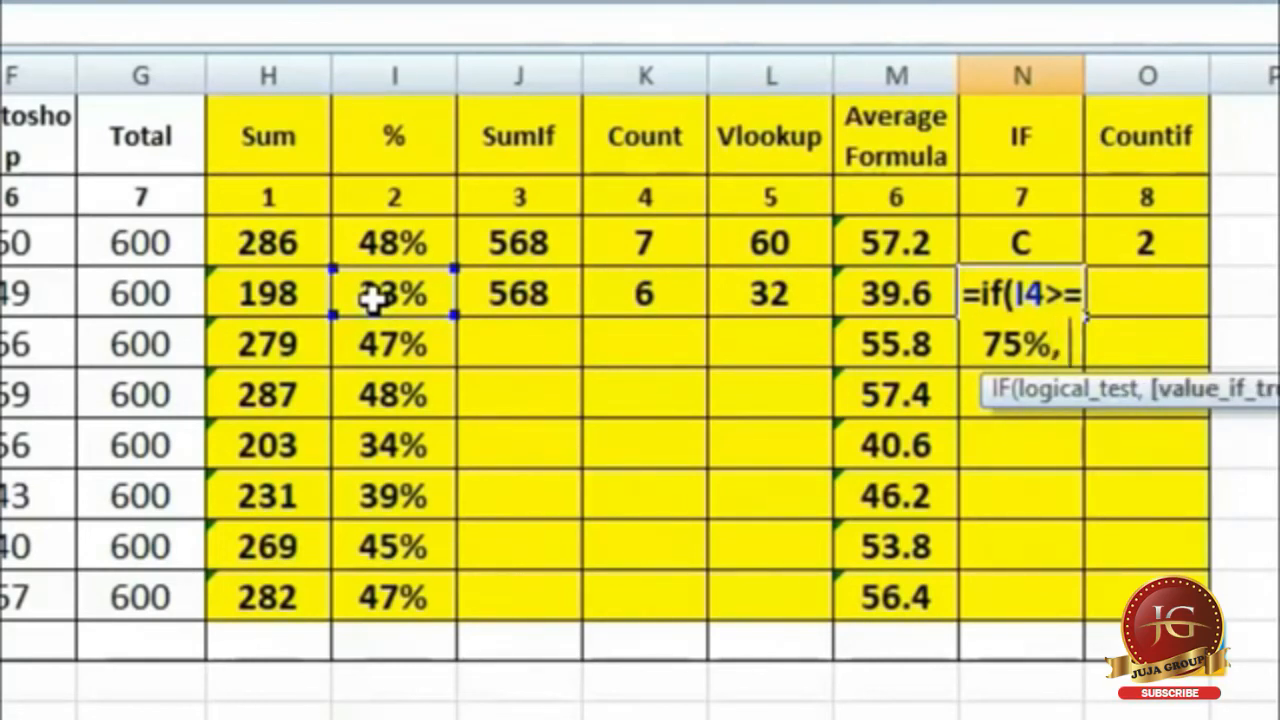
{"action": "type", "text": " \""}
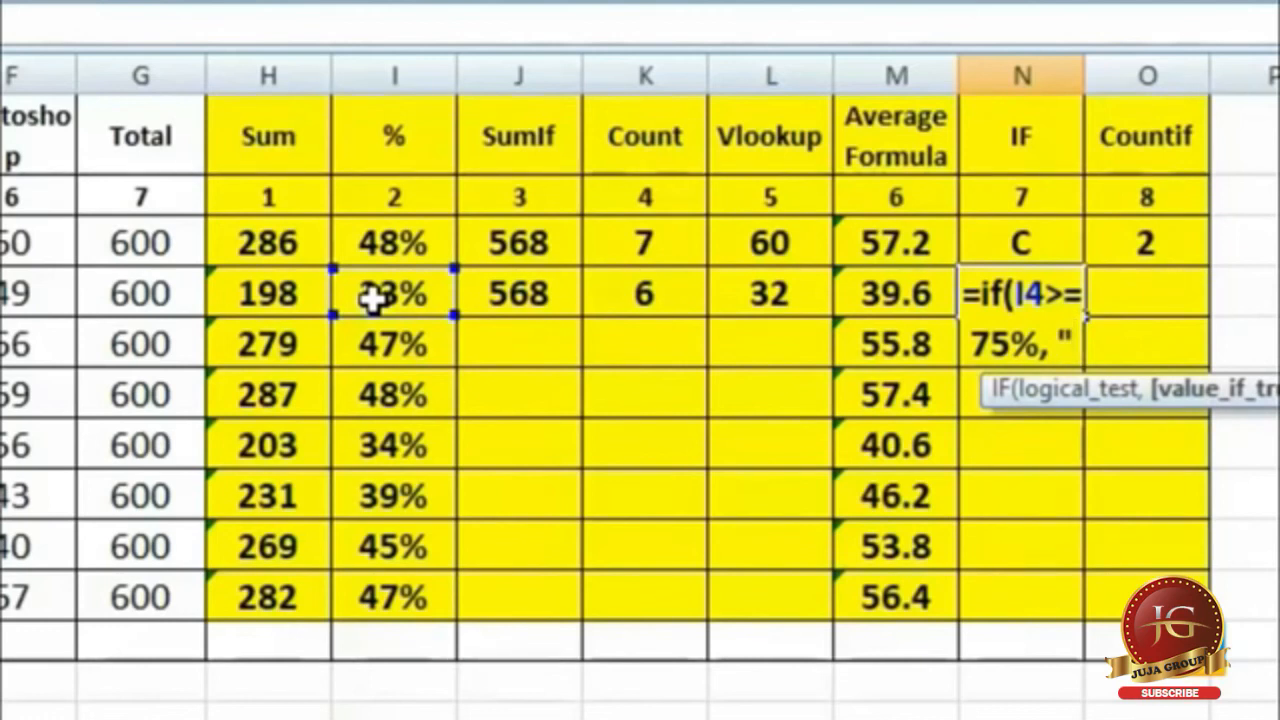
{"action": "type", "text": "A\""}
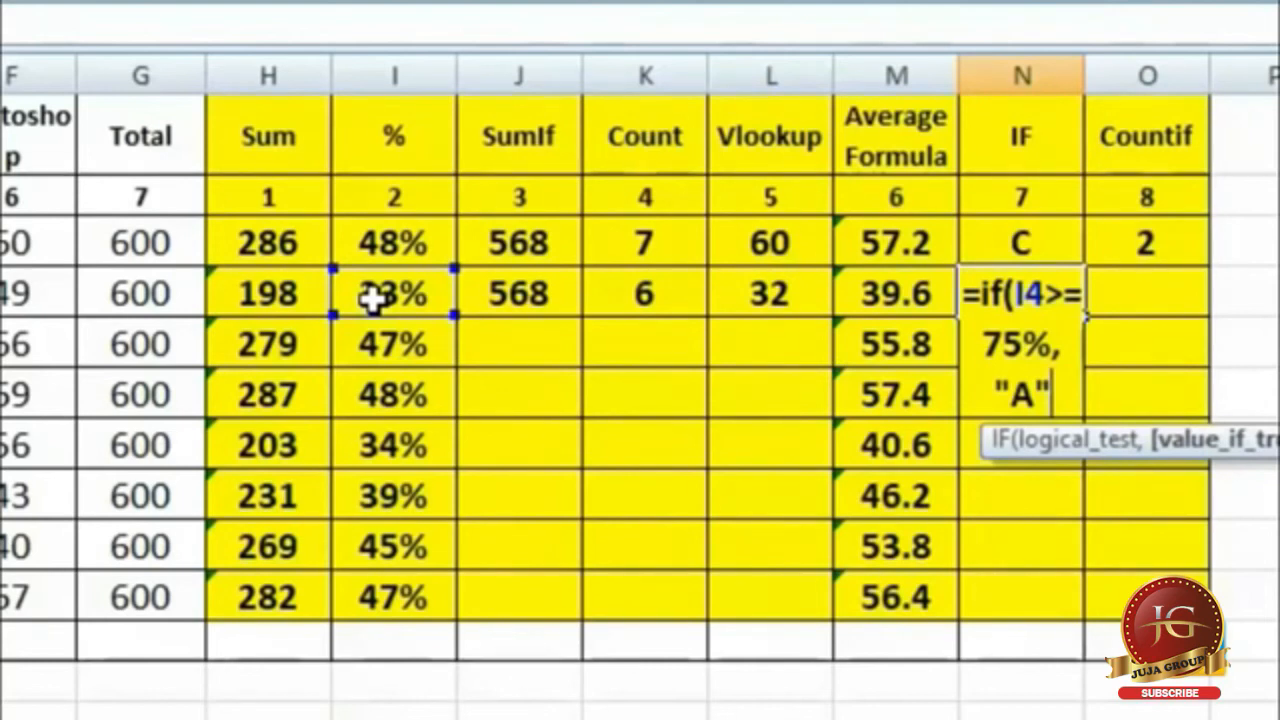
{"action": "type", "text": ","}
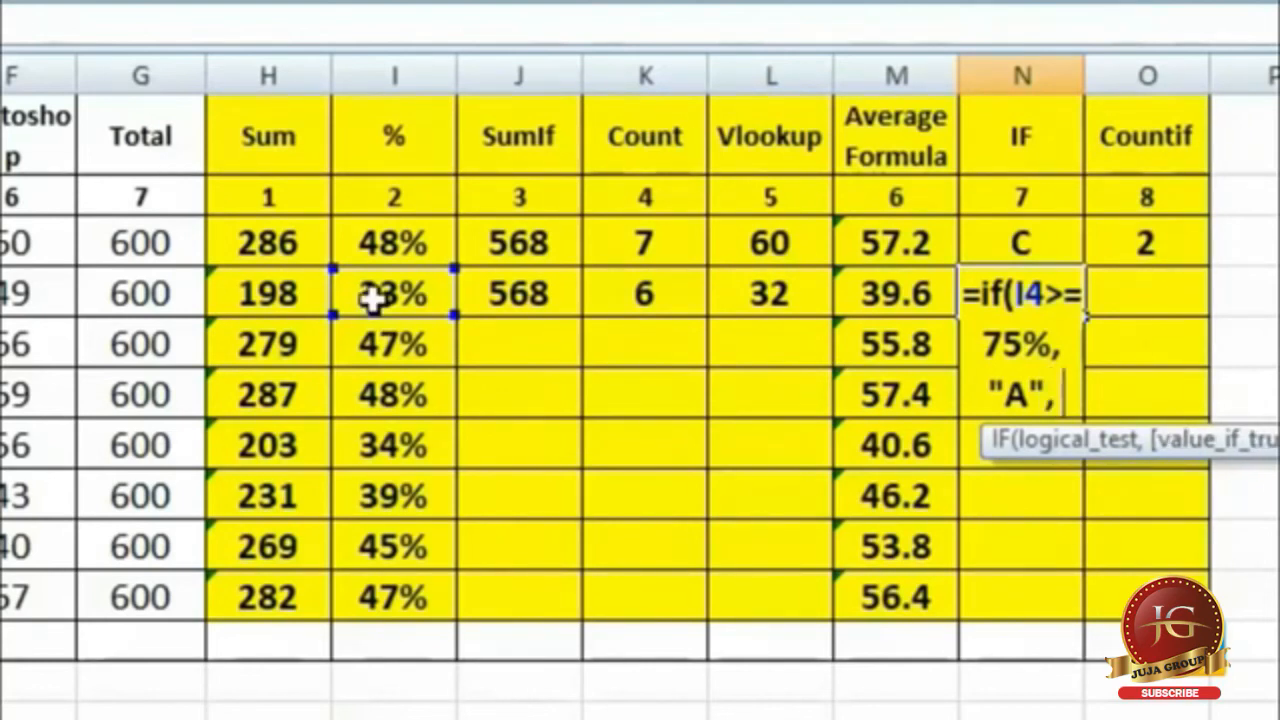
Add a nested IF to N4's formula that tests I4>=60% and returns "B" when true.
{"action": "type", "text": " if"}
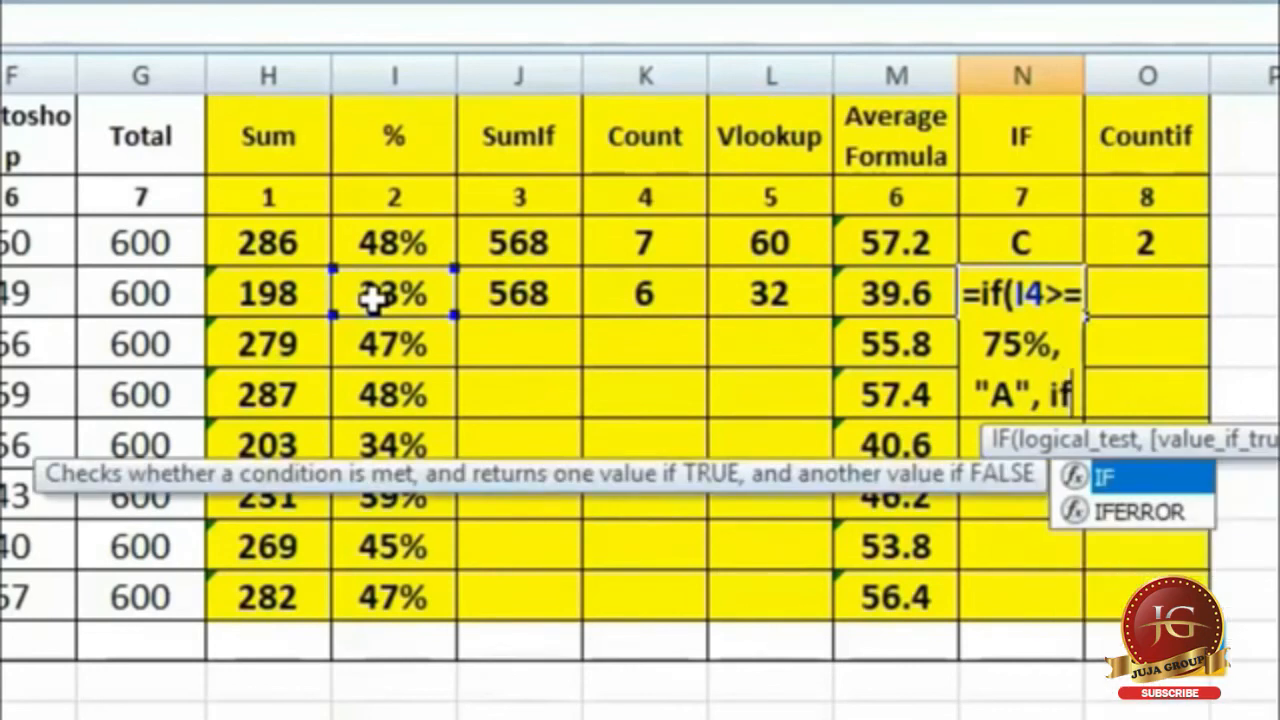
{"action": "type", "text": "("}
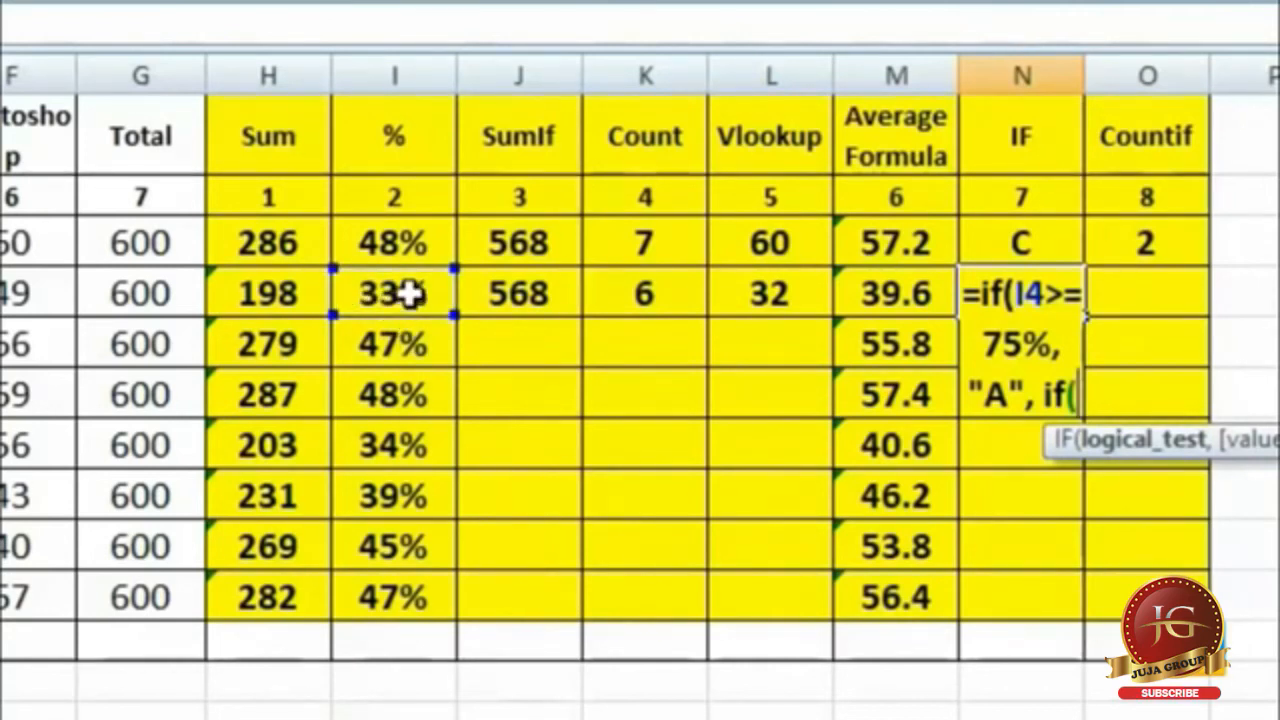
{"action": "left_click", "coordinate": [410, 292]}
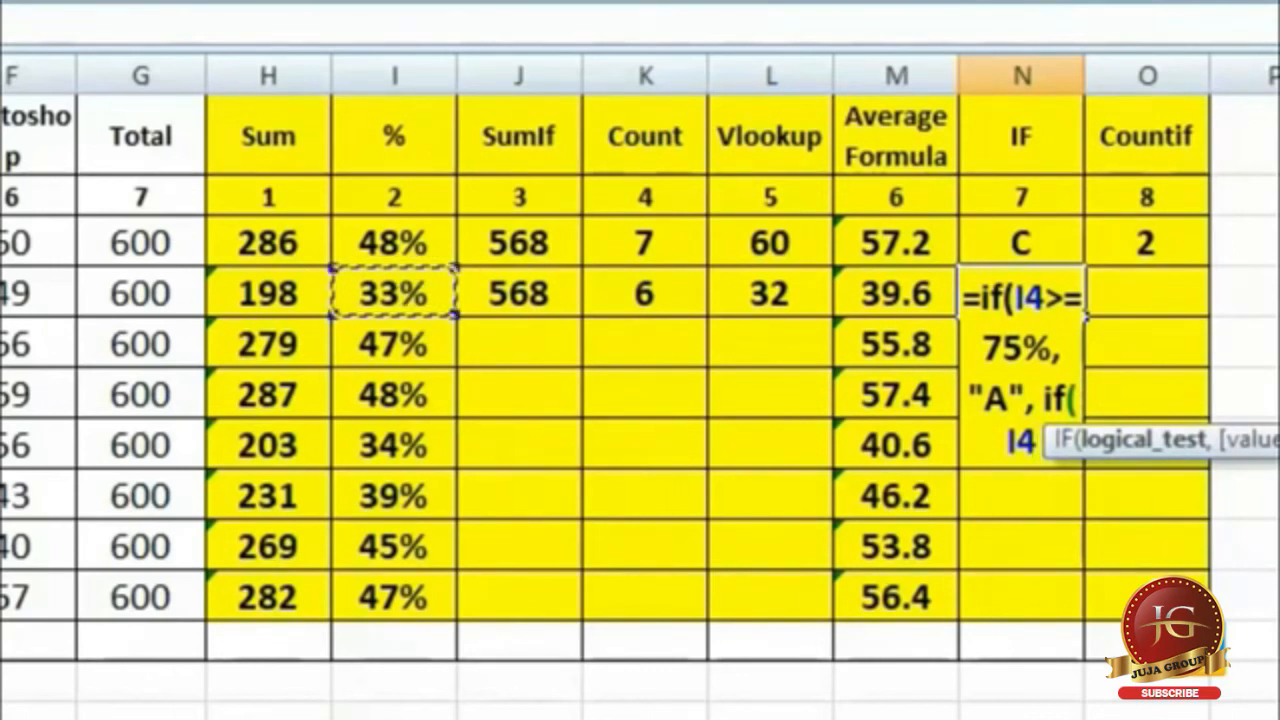
{"action": "type", "text": ">"}
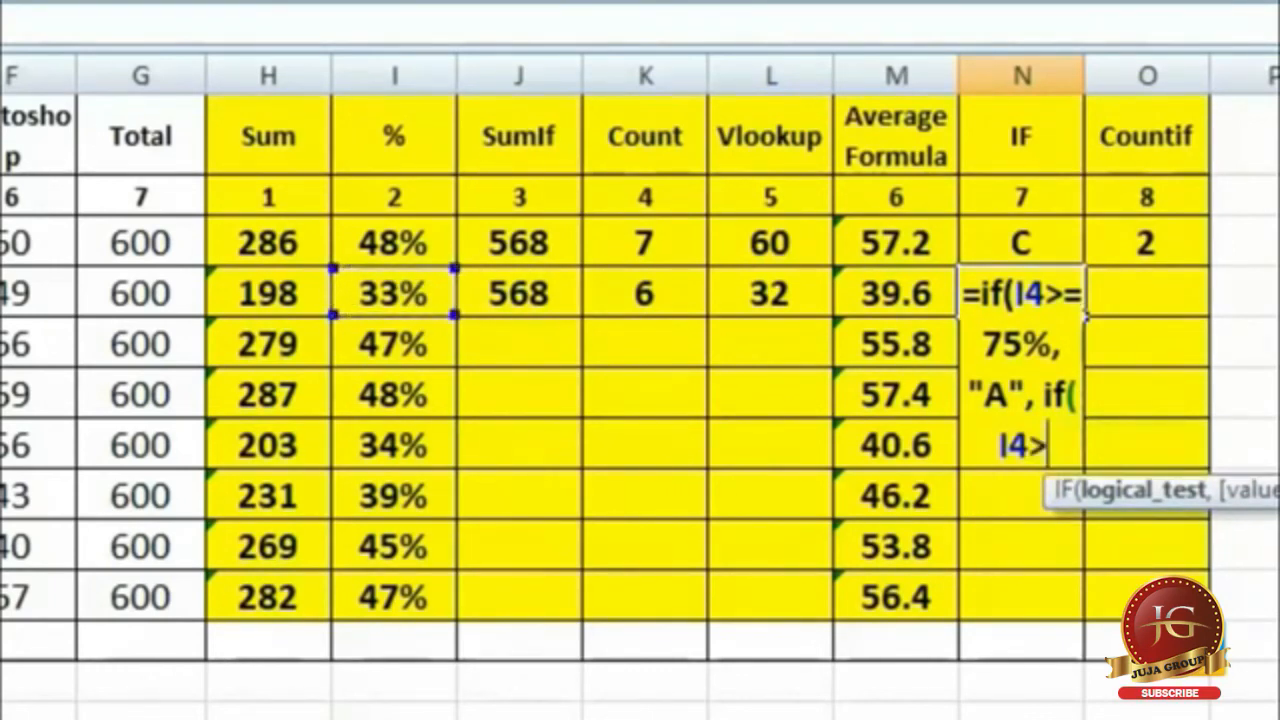
{"action": "type", "text": "="}
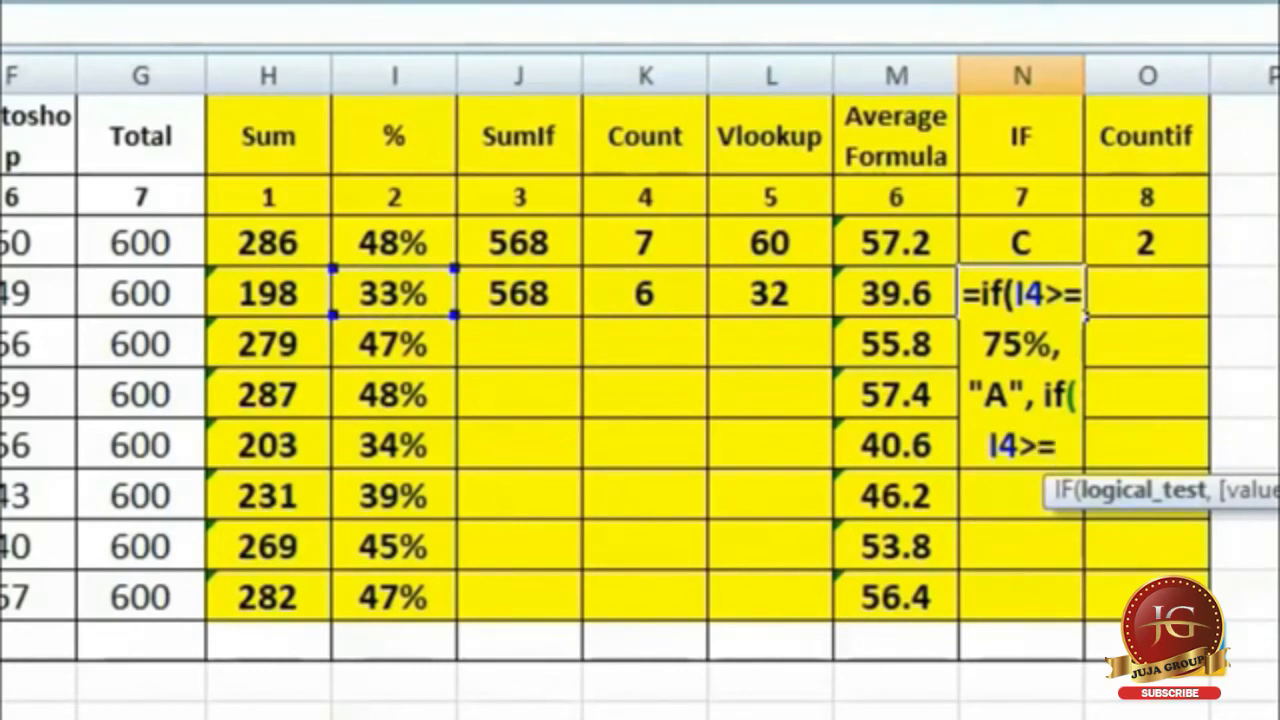
{"action": "type", "text": "60"}
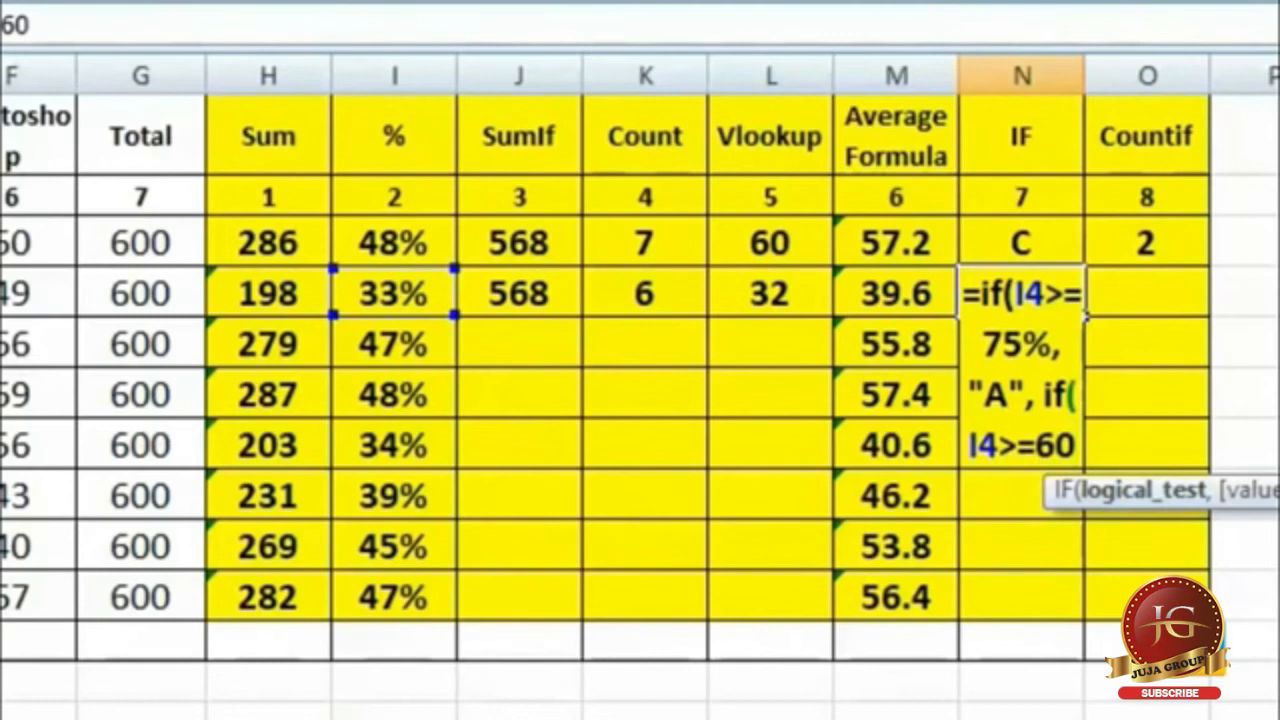
{"action": "type", "text": "%,"}
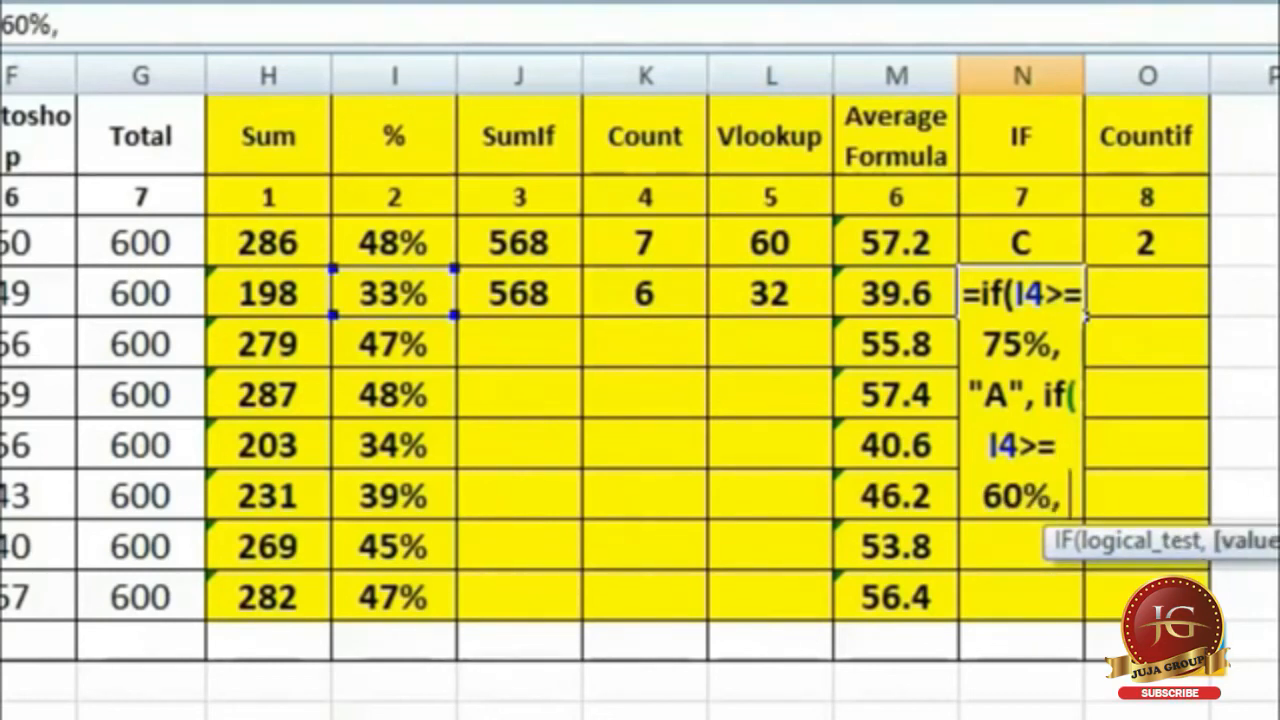
{"action": "type", "text": " \"B"}
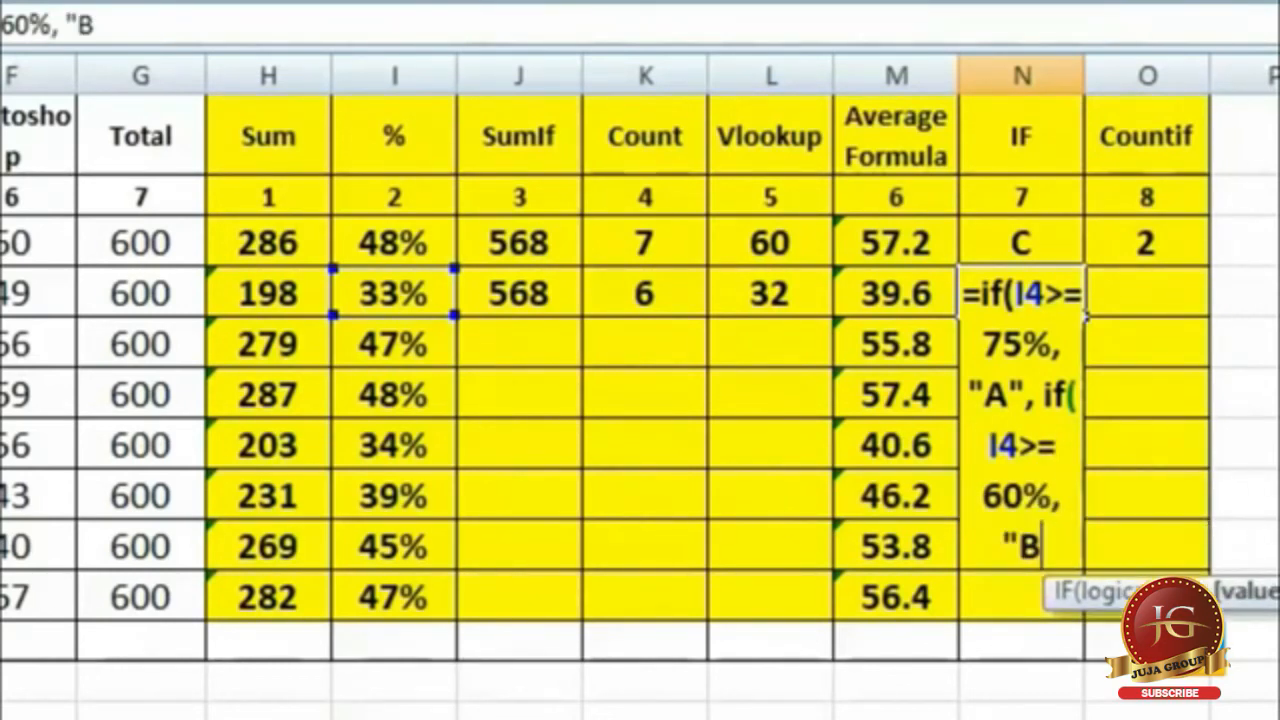
{"action": "type", "text": "\""}
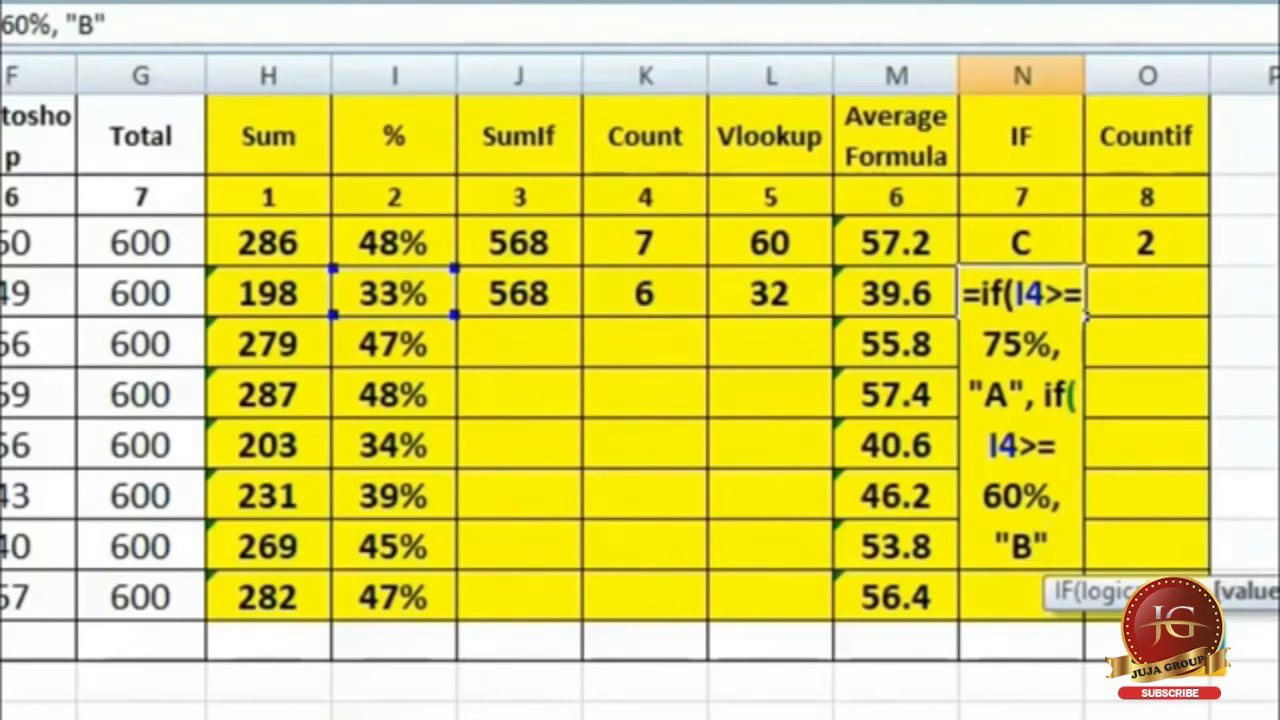
{"action": "type", "text": ","}
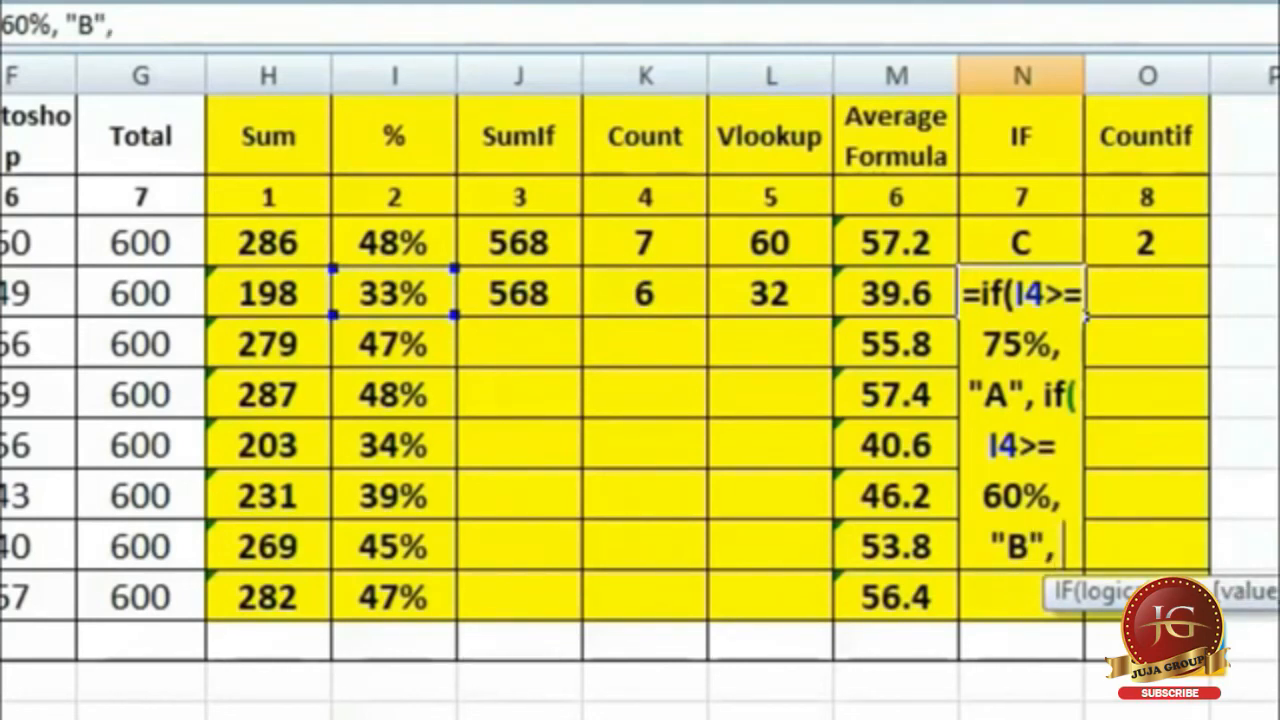
Nest a third IF in N4's formula that tests I4>=45% and returns "C" when true.
{"action": "type", "text": " if"}
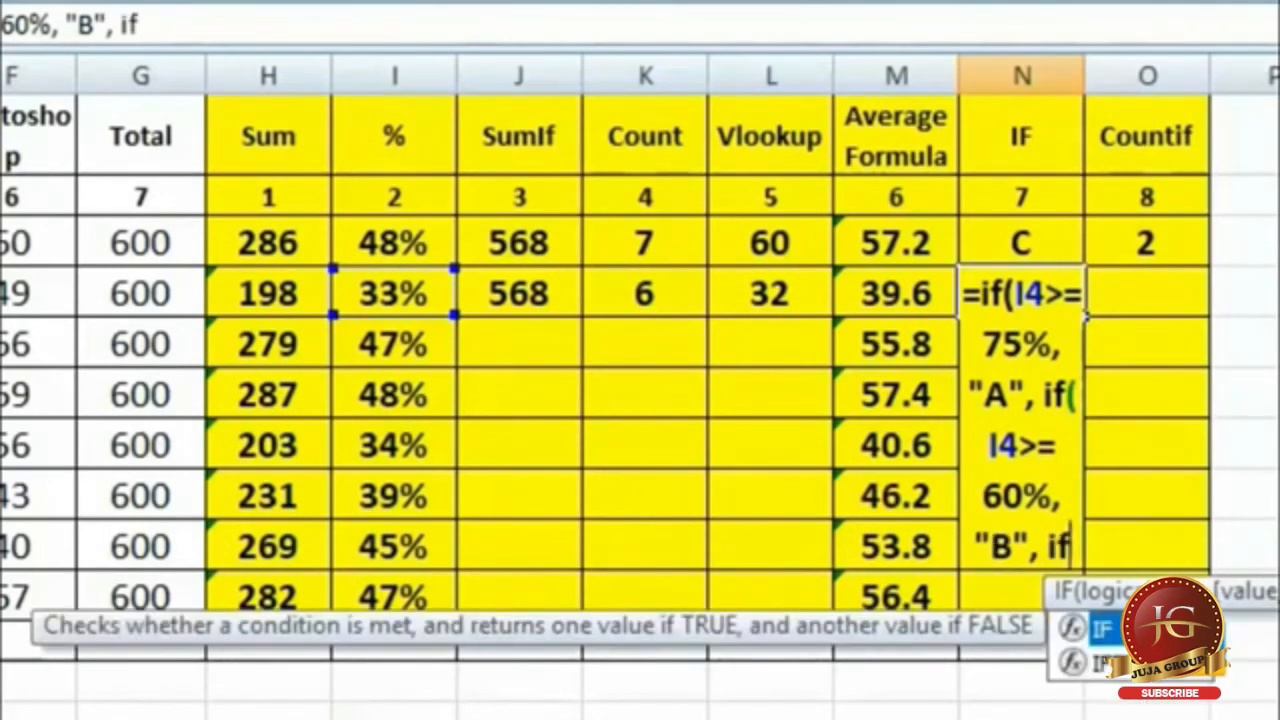
{"action": "type", "text": "("}
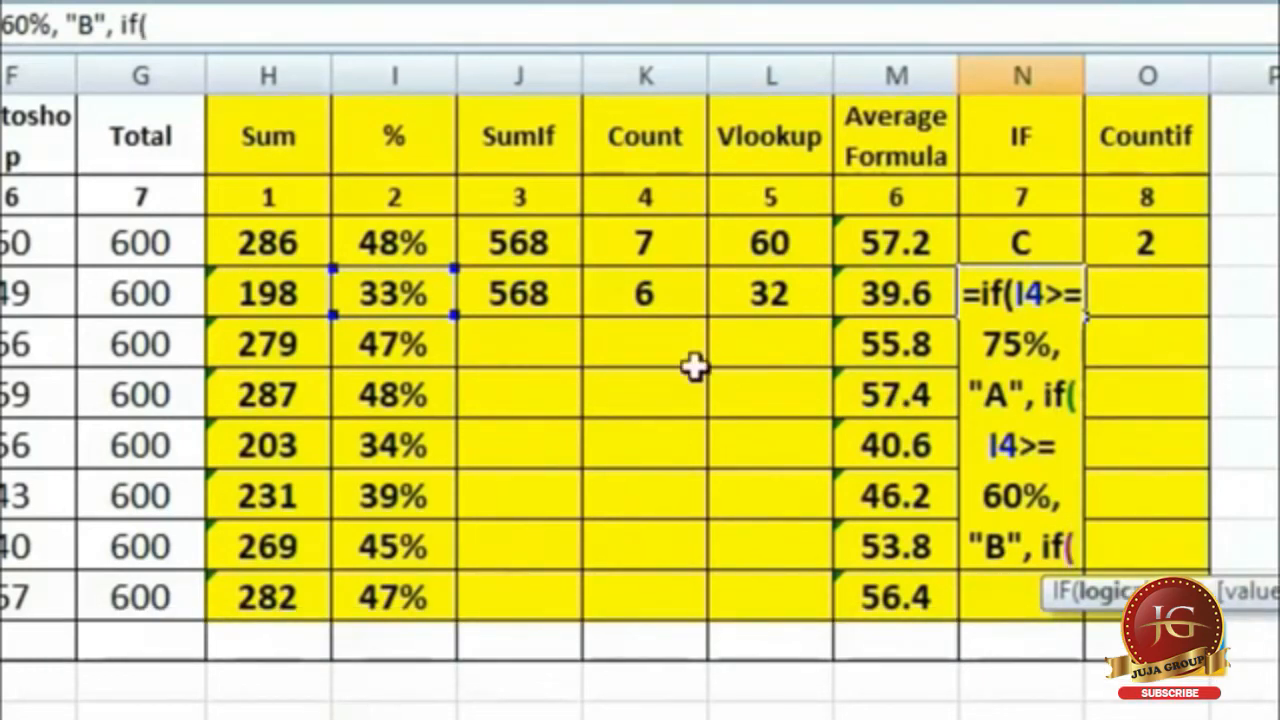
{"action": "left_click", "coordinate": [400, 292]}
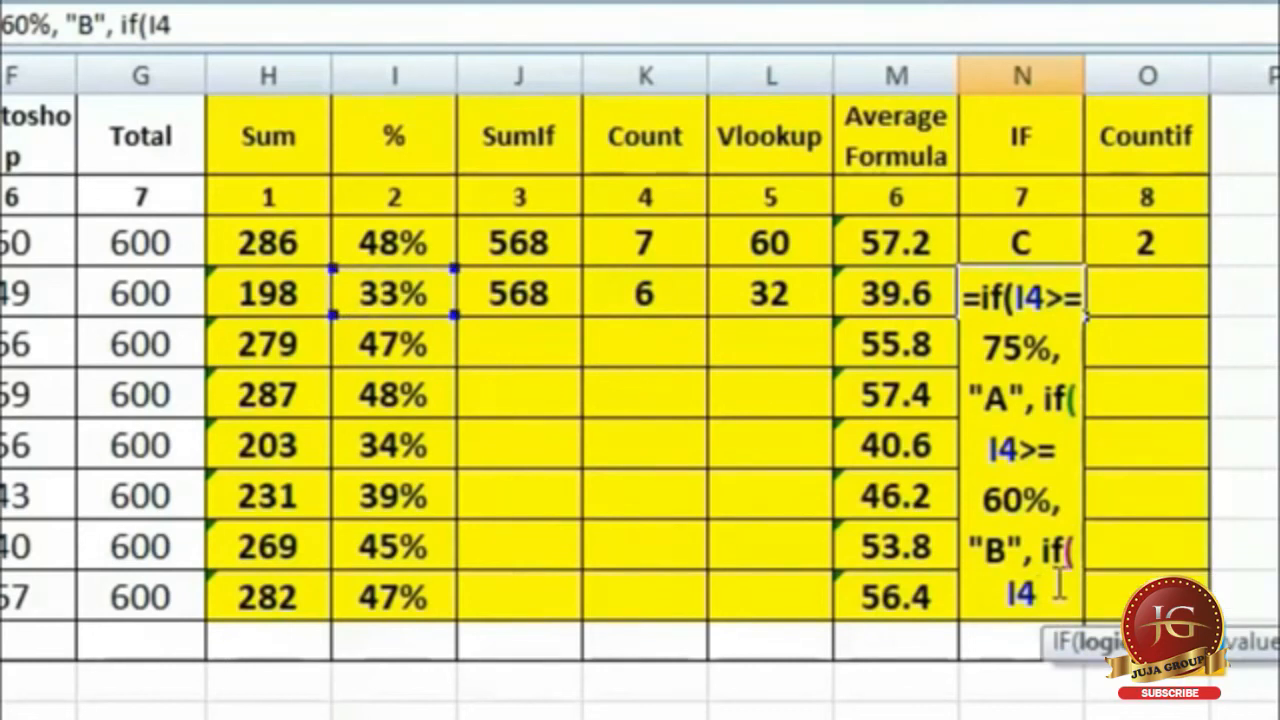
{"action": "type", "text": ">"}
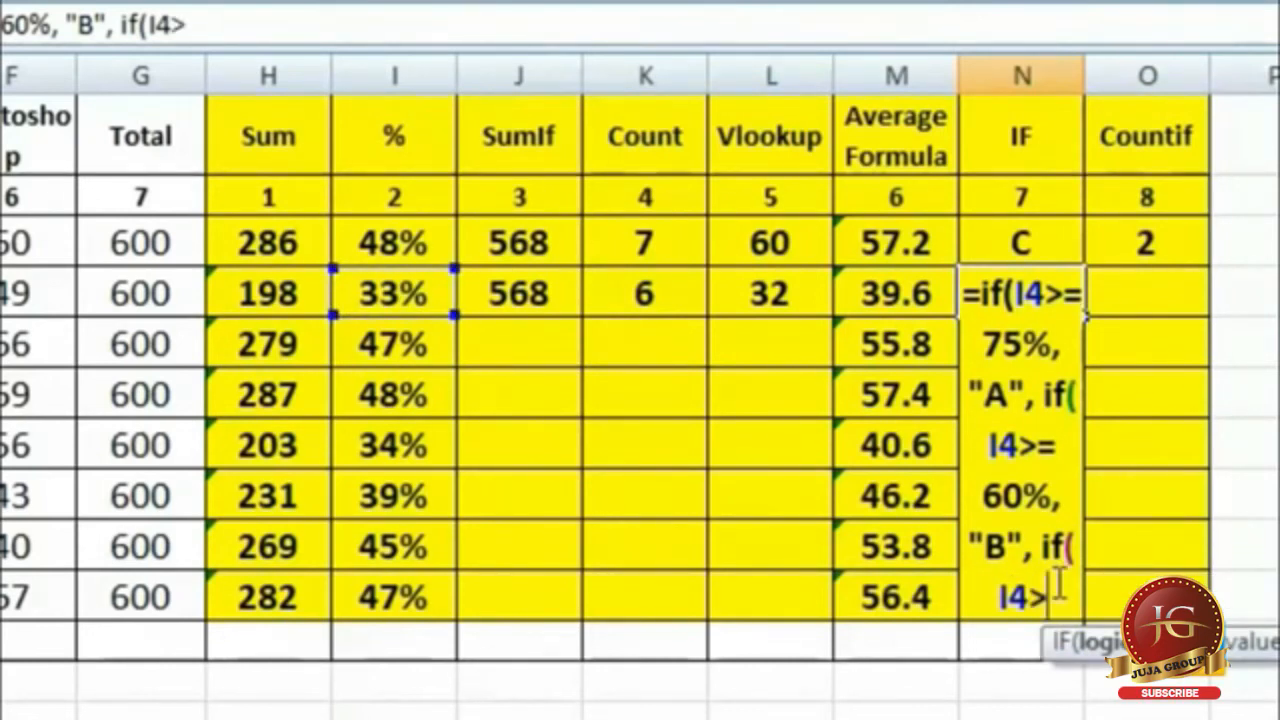
{"action": "type", "text": "="}
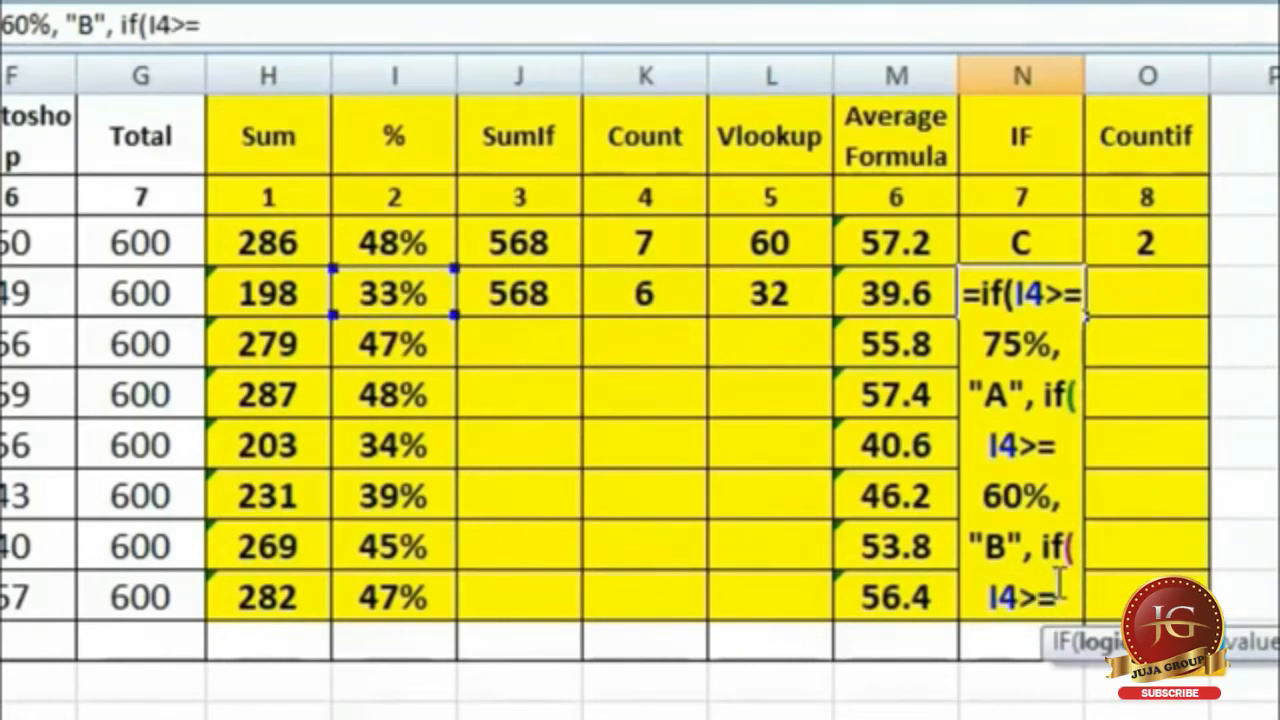
{"action": "type", "text": "4"}
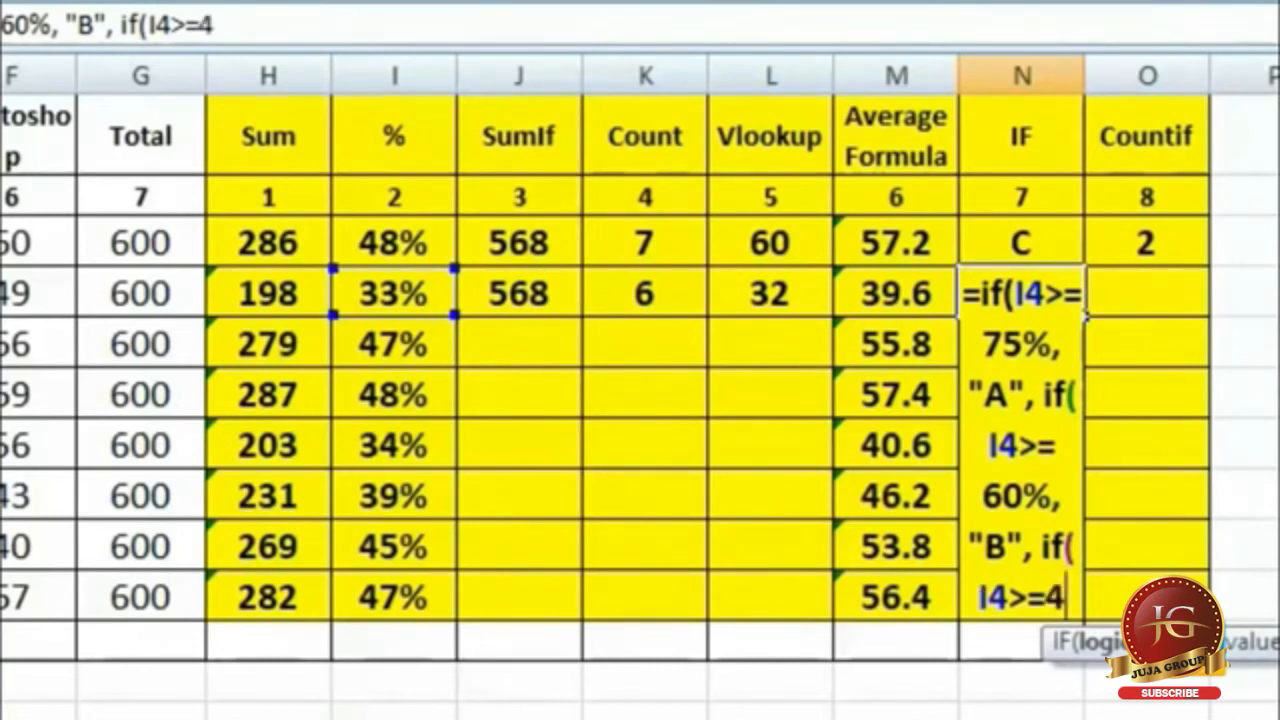
{"action": "type", "text": "5%"}
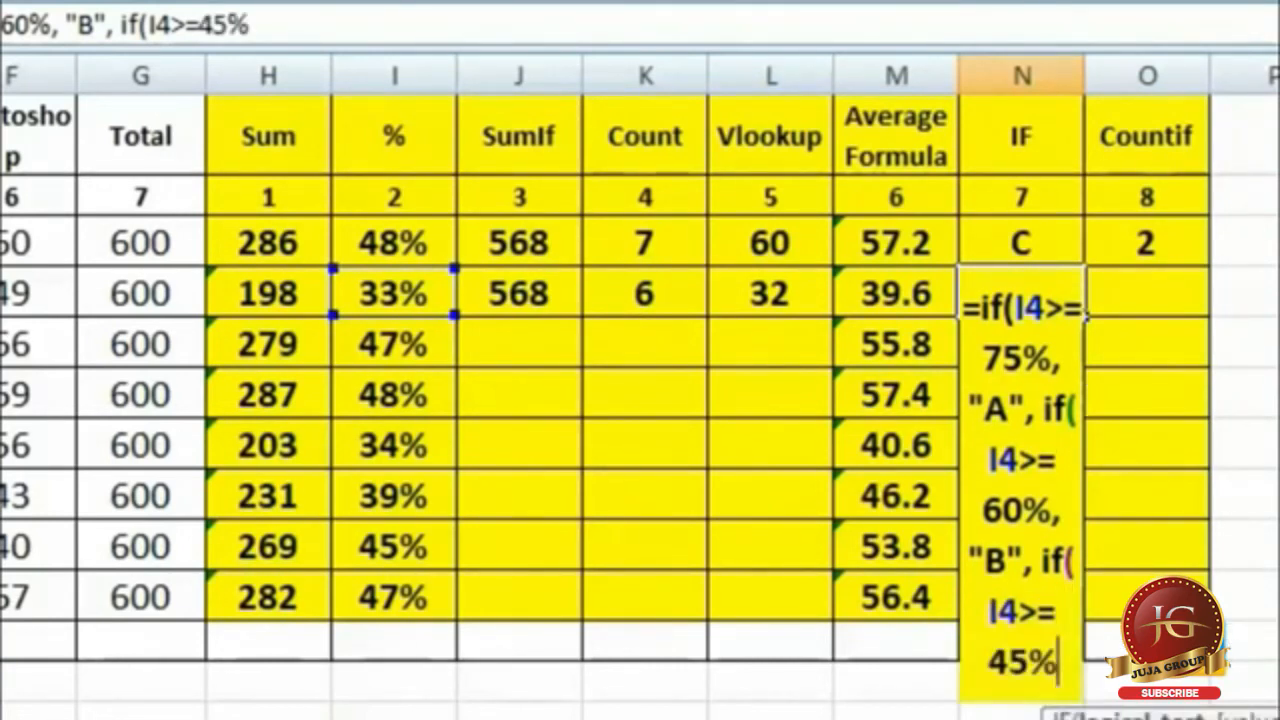
{"action": "type", "text": ","}
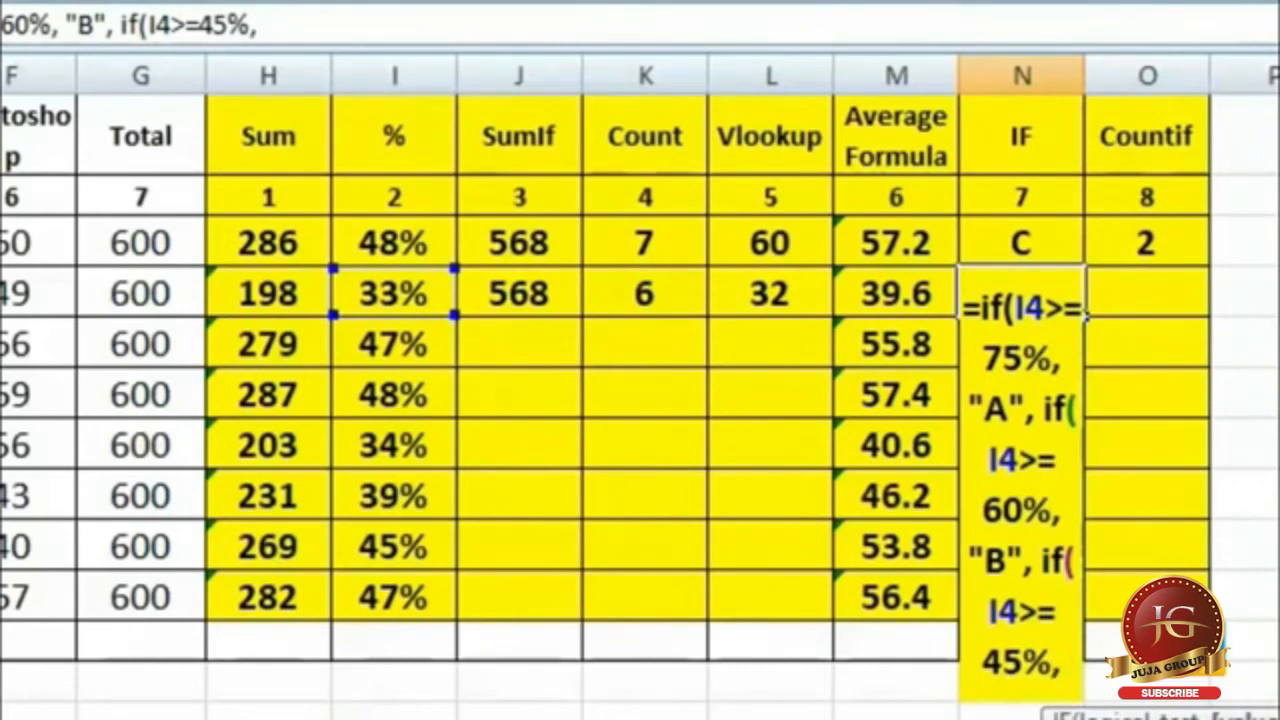
{"action": "type", "text": " \"C\""}
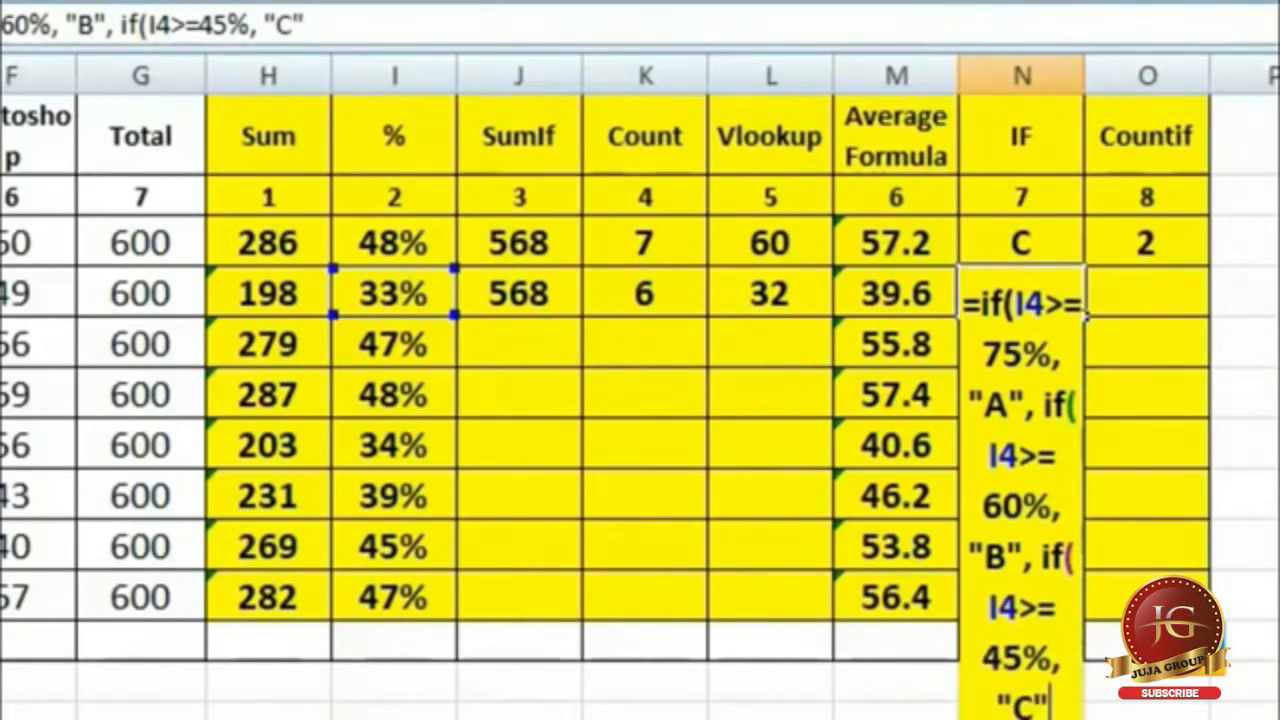
Finish N4's nested IF formula with "D" as the final value if false, closing all three functions.
{"action": "type", "text": ","}
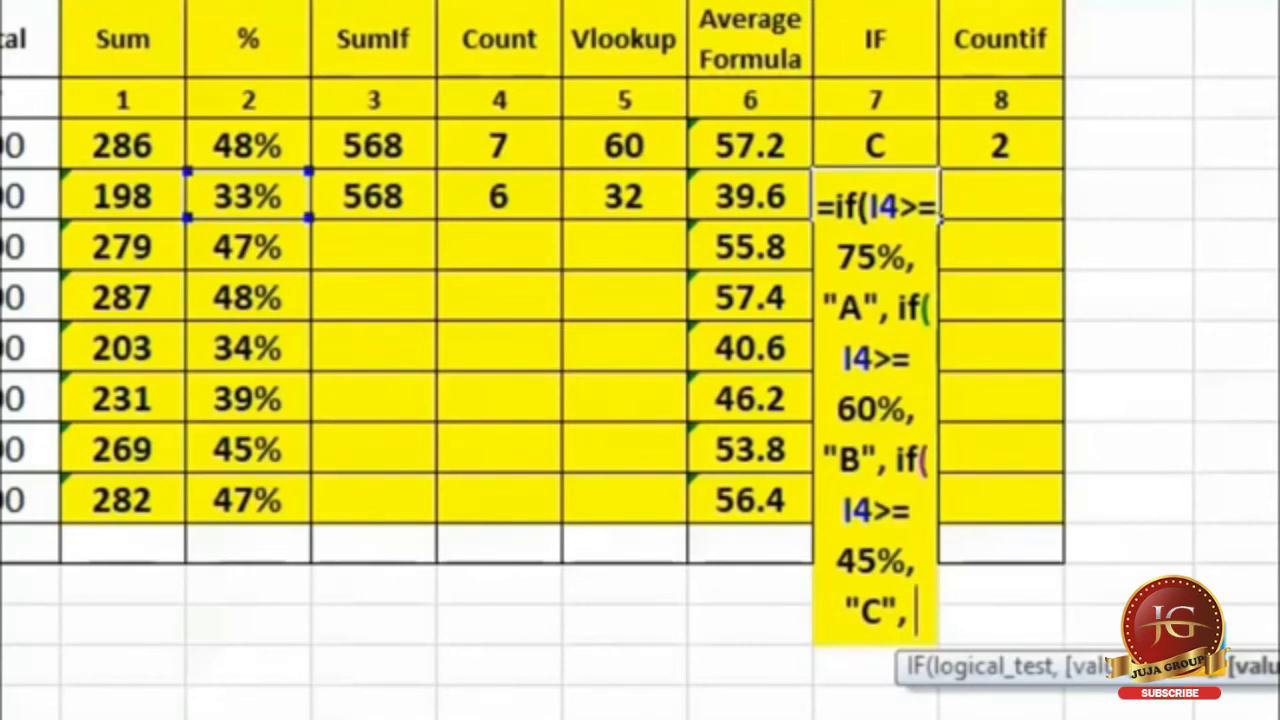
{"action": "type", "text": "\"D\""}
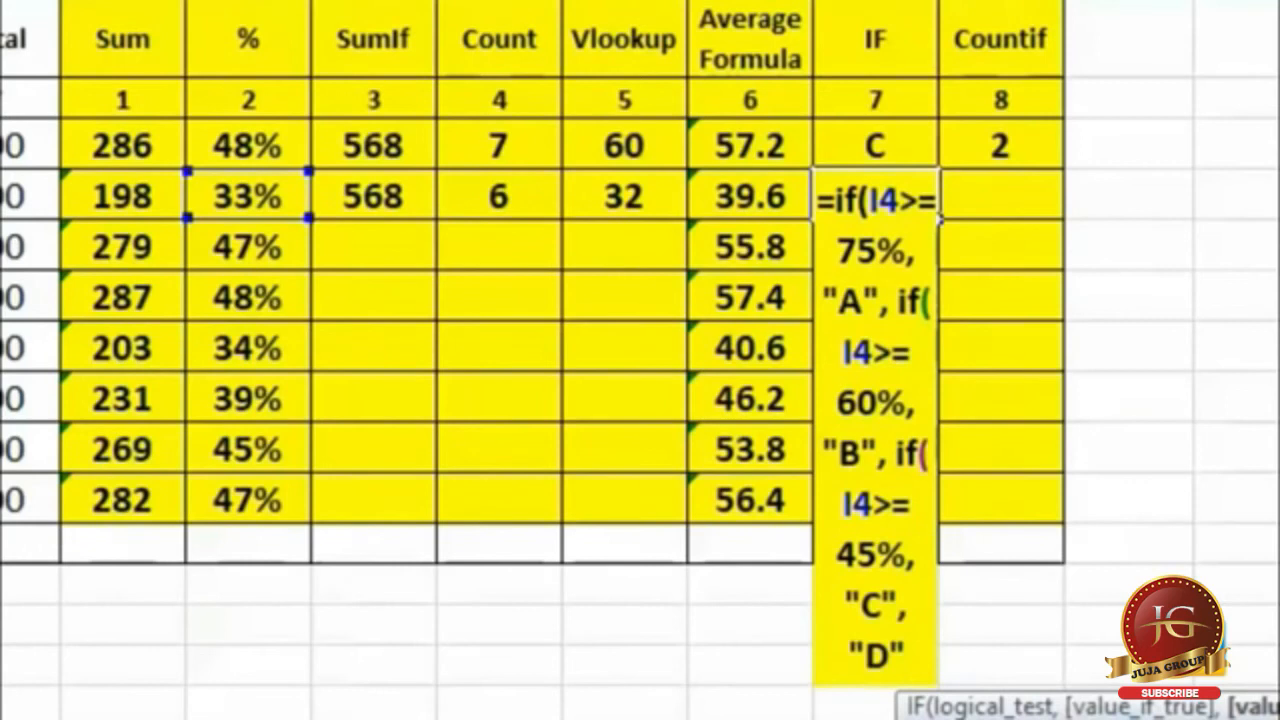
{"action": "type", "text": ")))"}
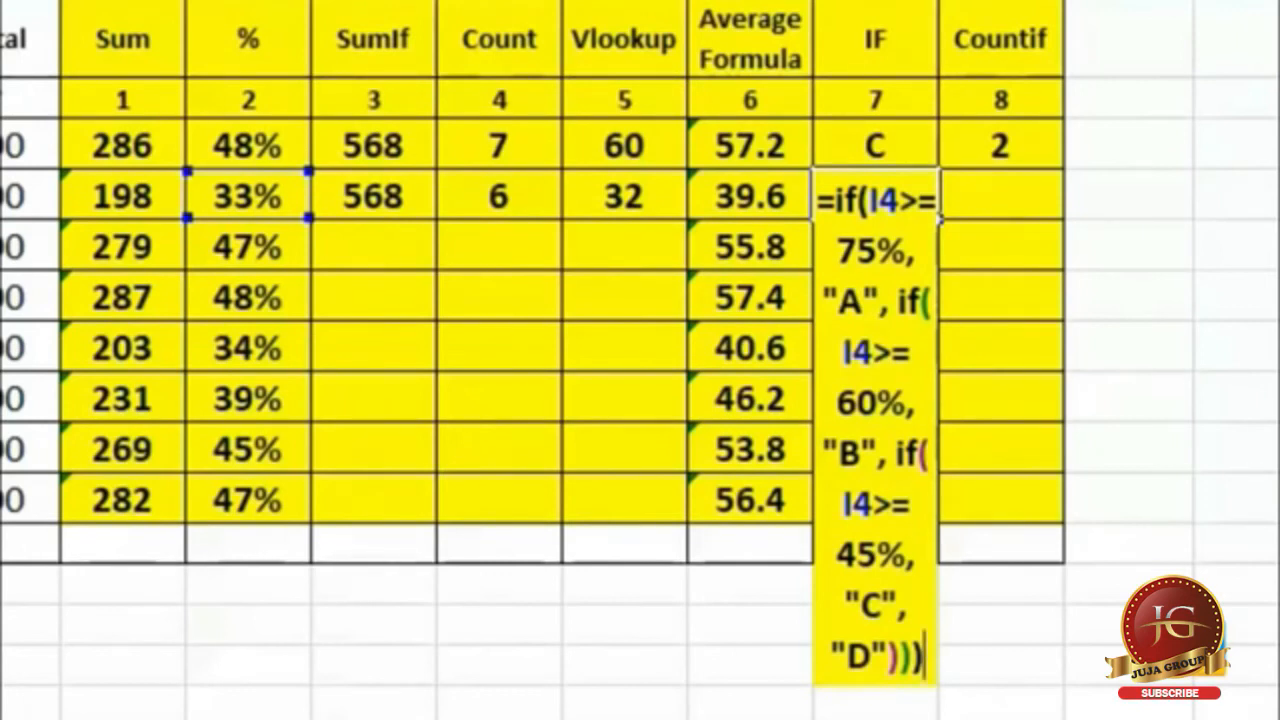
{"action": "key", "text": "Return"}
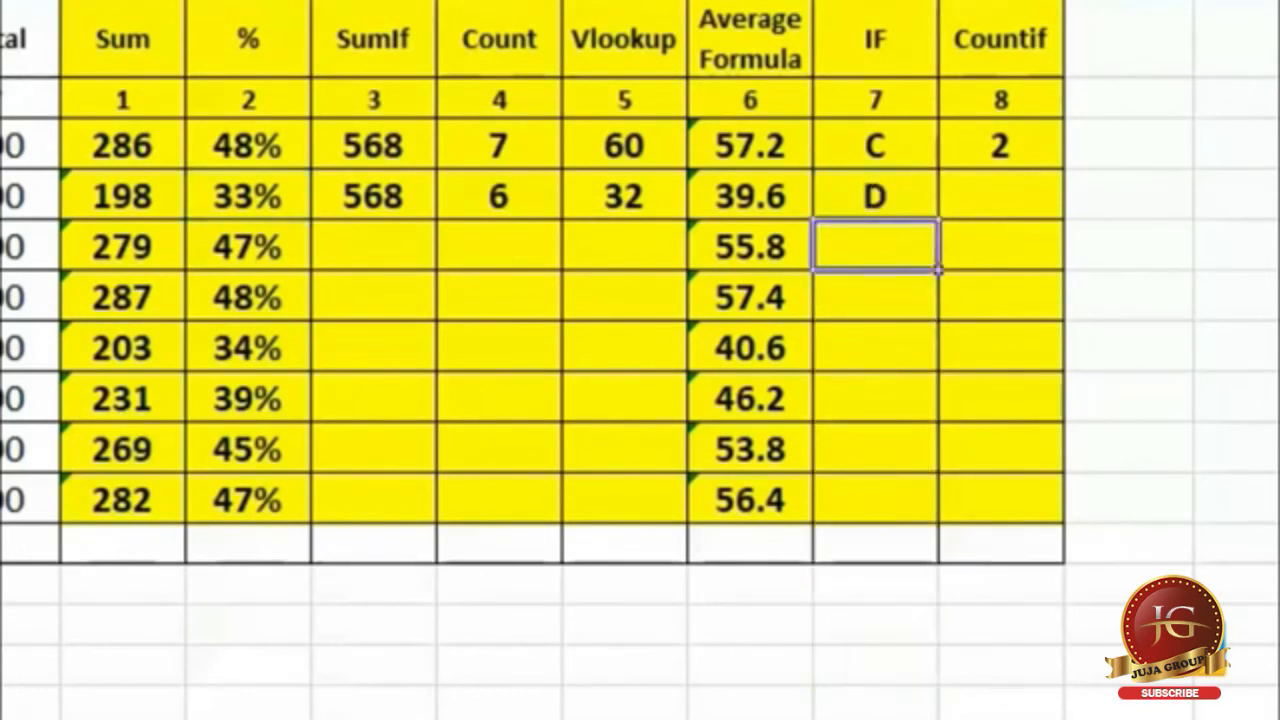
Check N4's grade against the percentage in I4 and fill the IF formula down to N10.
{"action": "key", "text": "Up"}
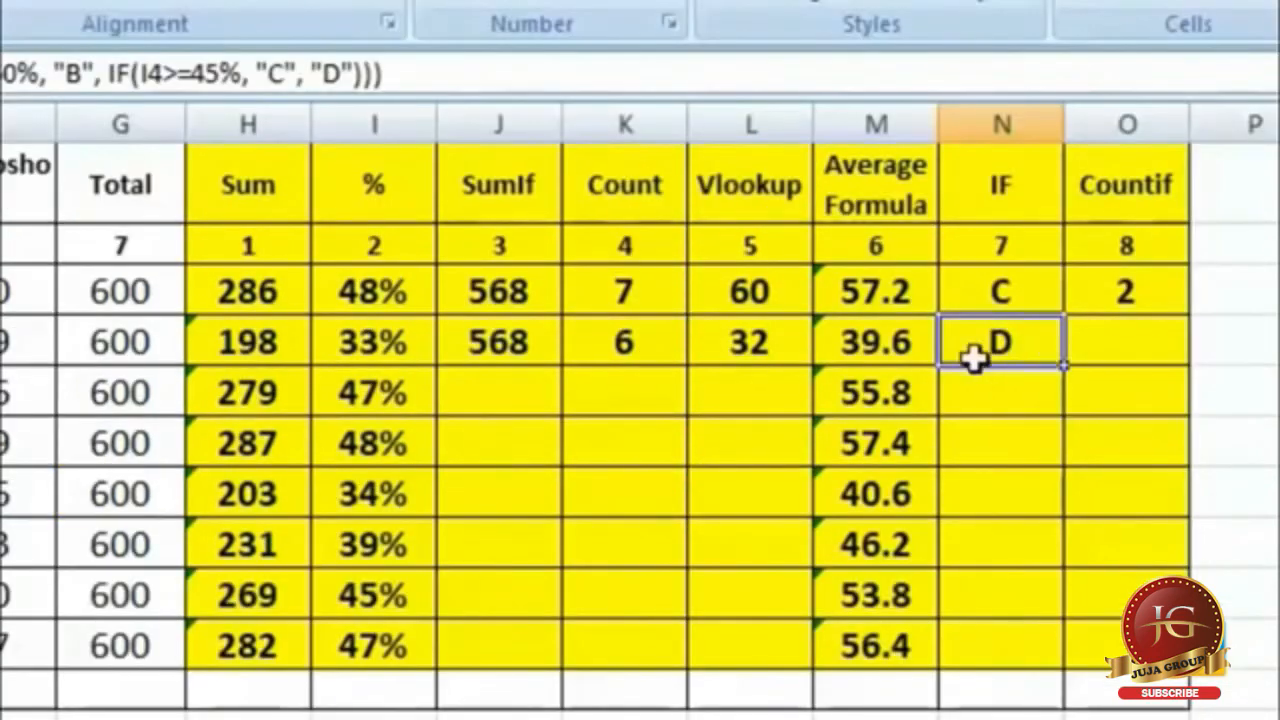
{"action": "left_click", "coordinate": [415, 351]}
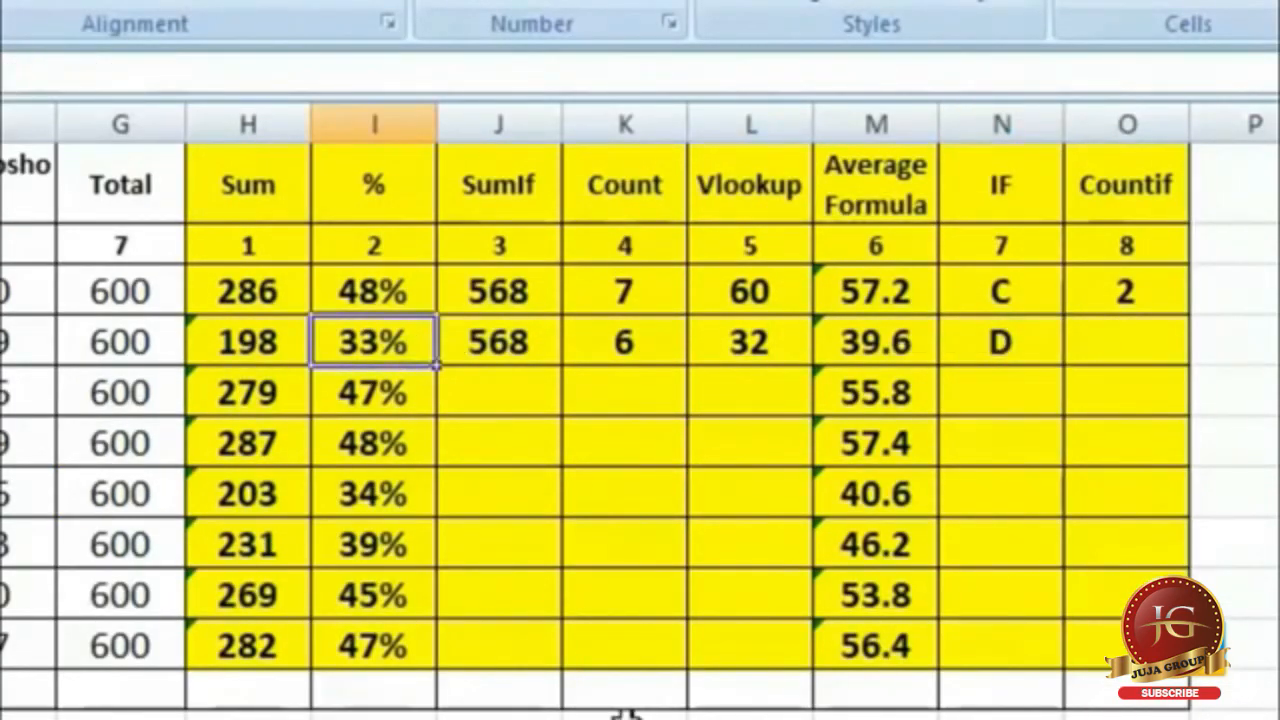
{"action": "left_click", "coordinate": [1020, 336]}
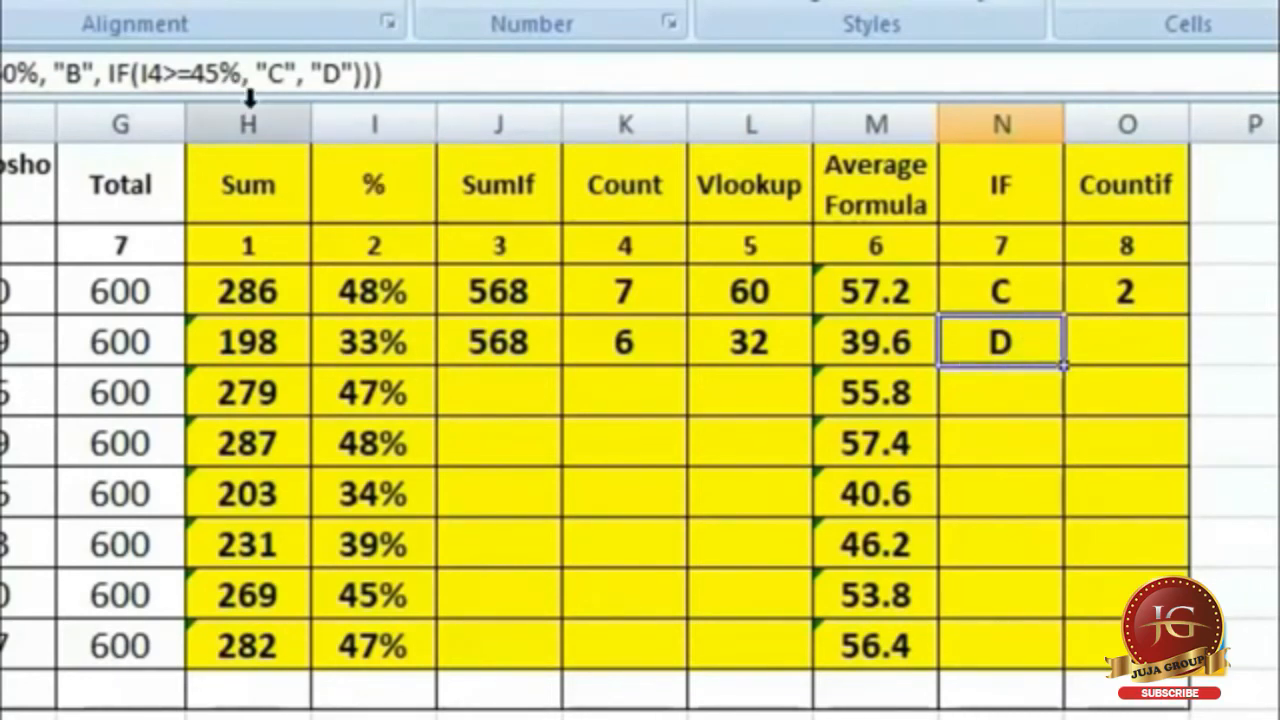
{"action": "left_click_drag", "start_coordinate": [1070, 373], "coordinate": [1063, 668]}
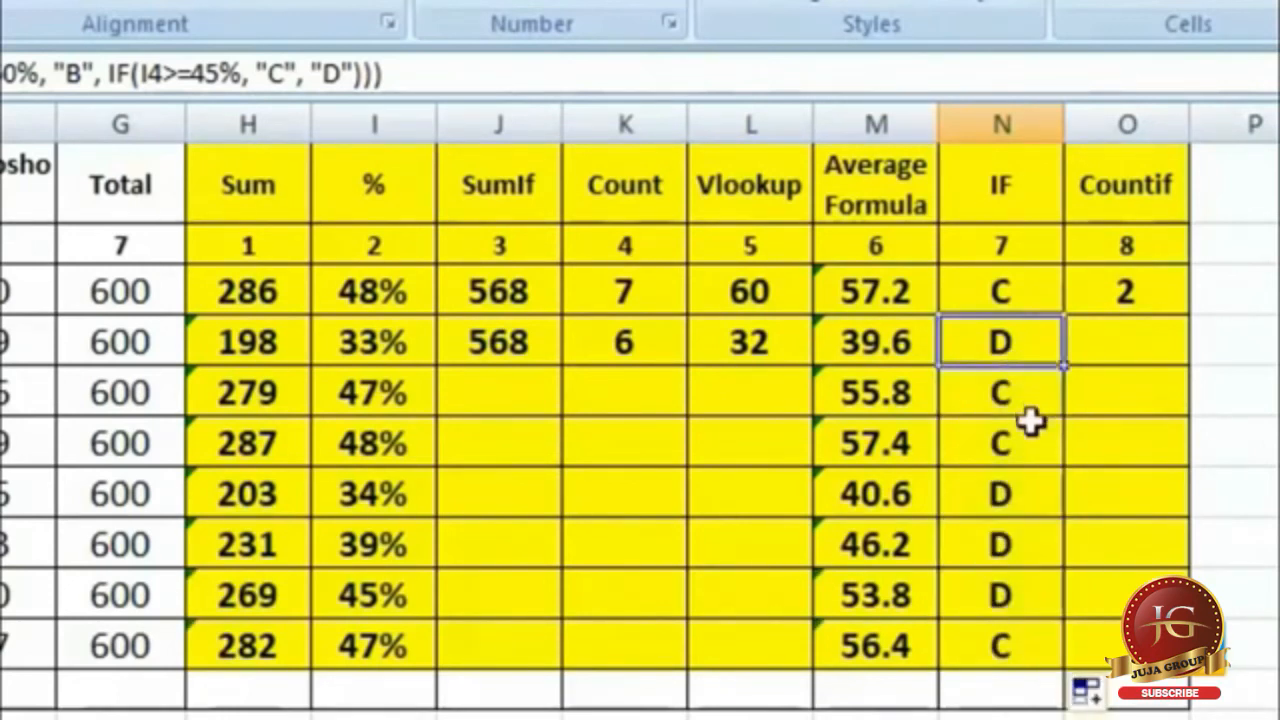
Compare the grades in the IF column with the matching percentages in column I for rows 5 to 9.
{"action": "left_click", "coordinate": [1020, 390]}
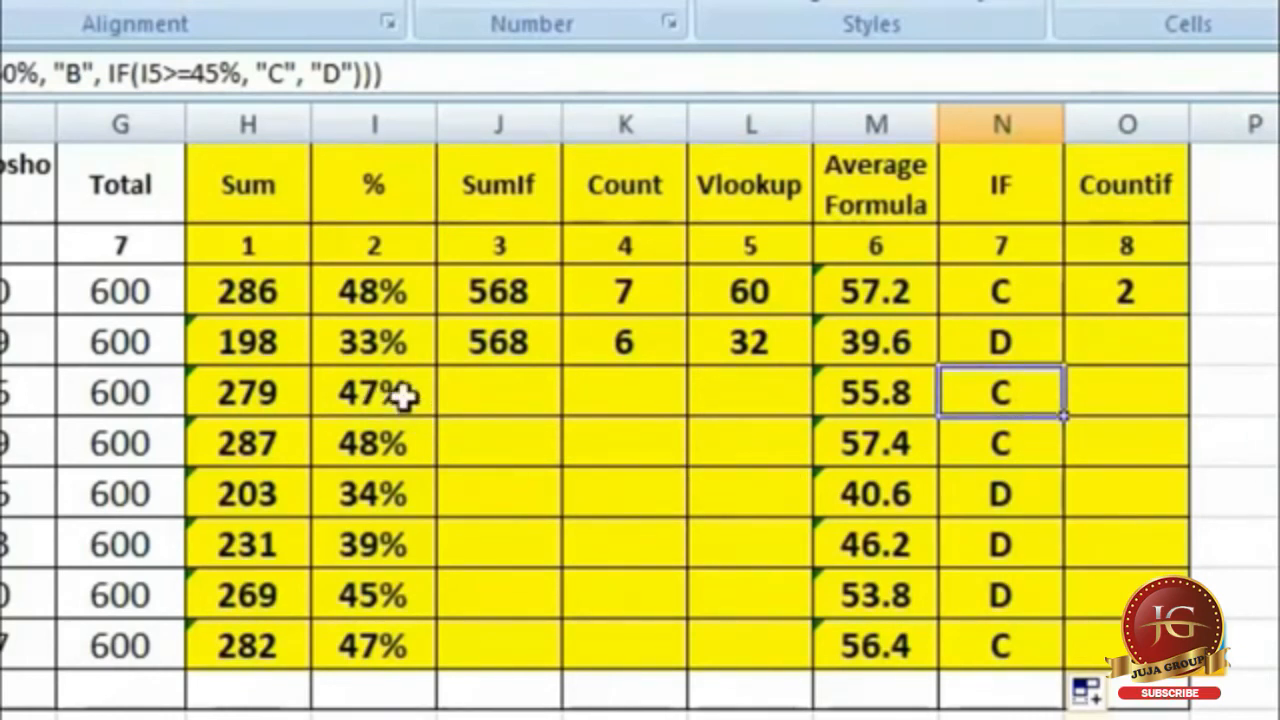
{"action": "left_click", "coordinate": [1020, 446]}
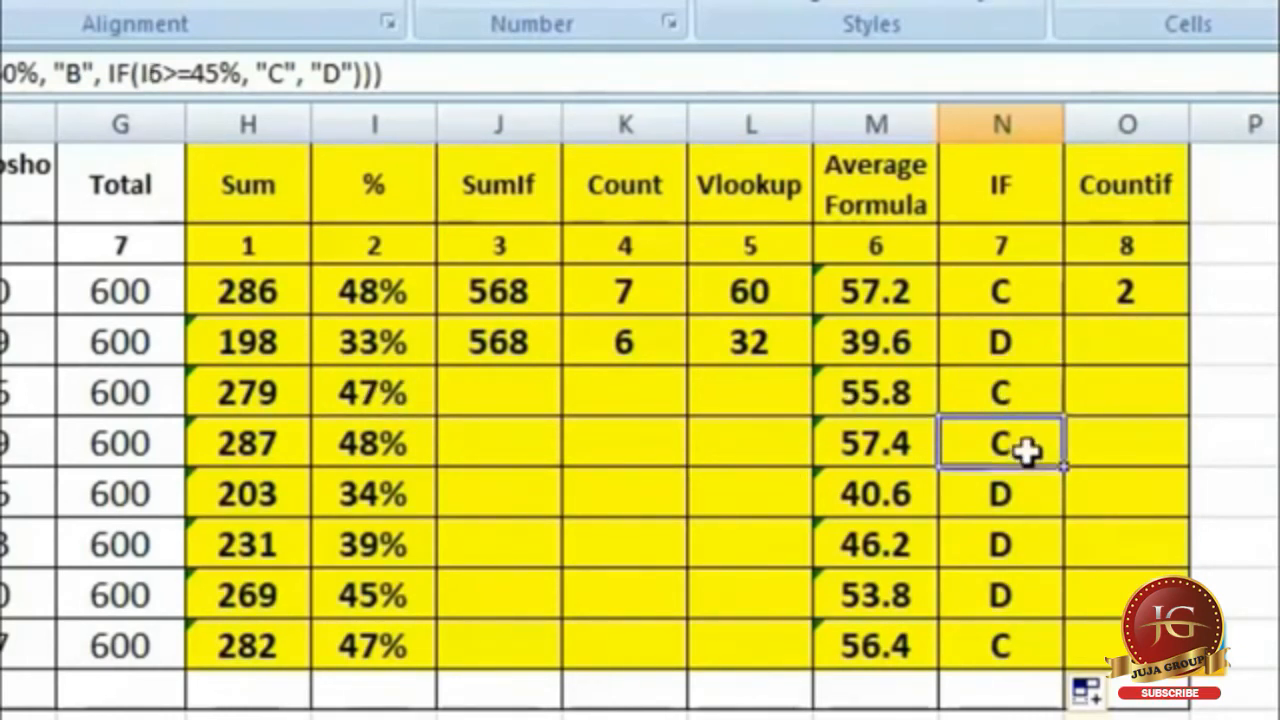
{"action": "left_click", "coordinate": [425, 498]}
{"action": "left_click", "coordinate": [1000, 498]}
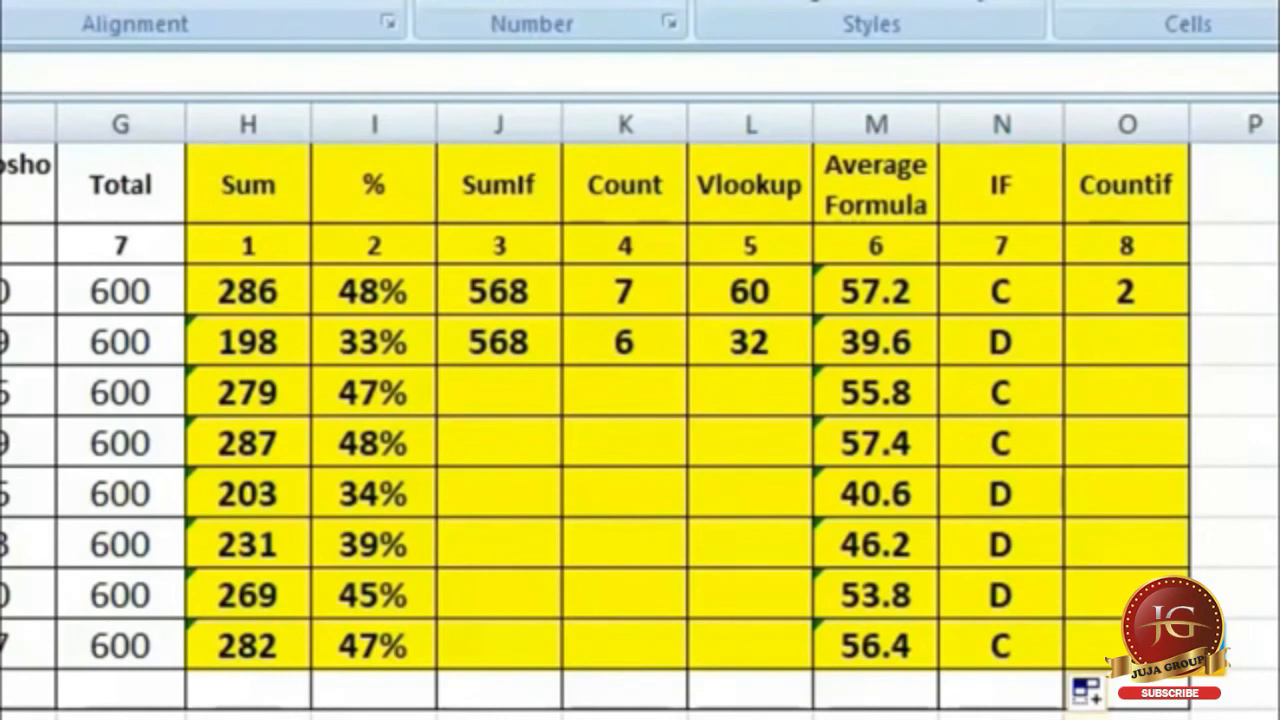
{"action": "left_click", "coordinate": [373, 595]}
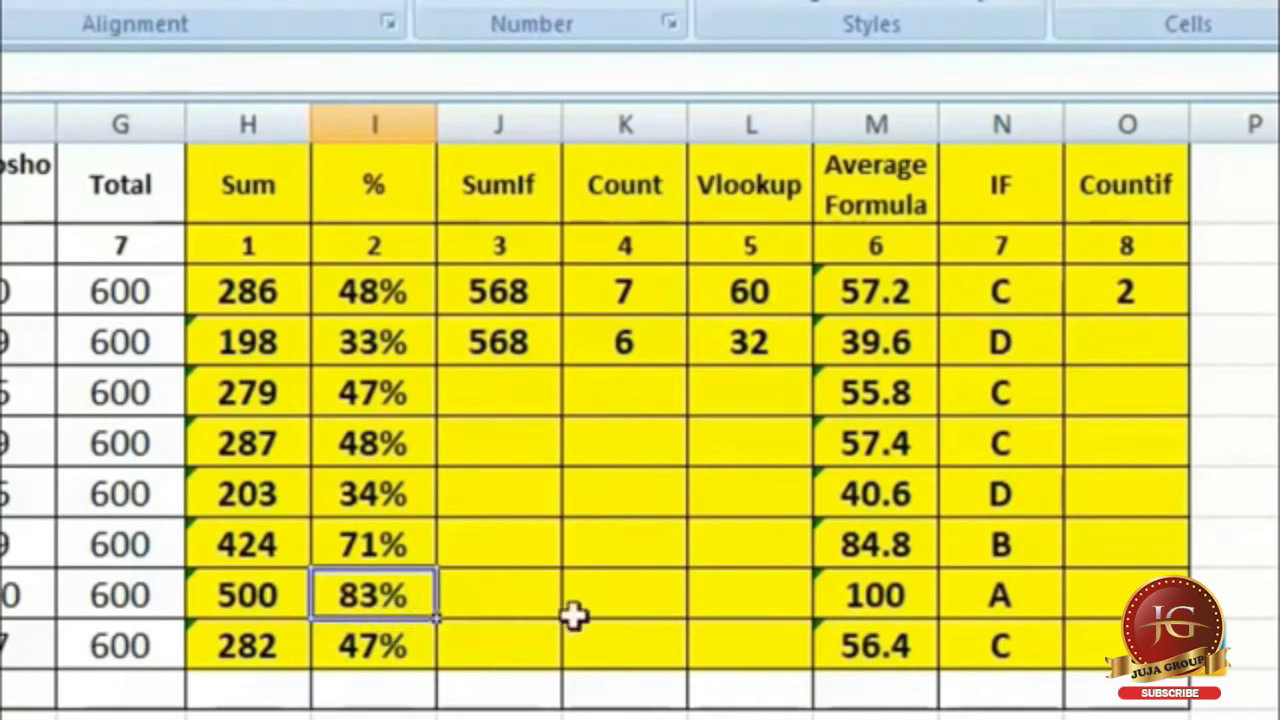
{"action": "left_click", "coordinate": [1045, 601]}
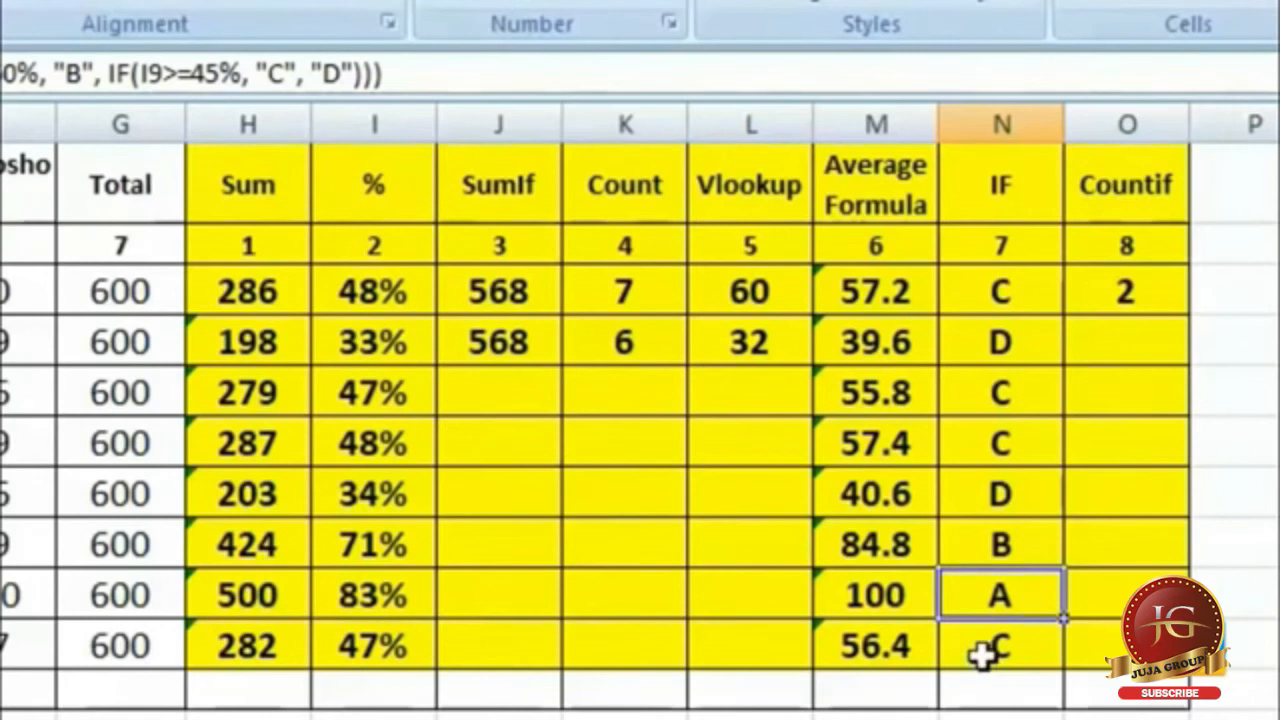
{"action": "left_click", "coordinate": [376, 543]}
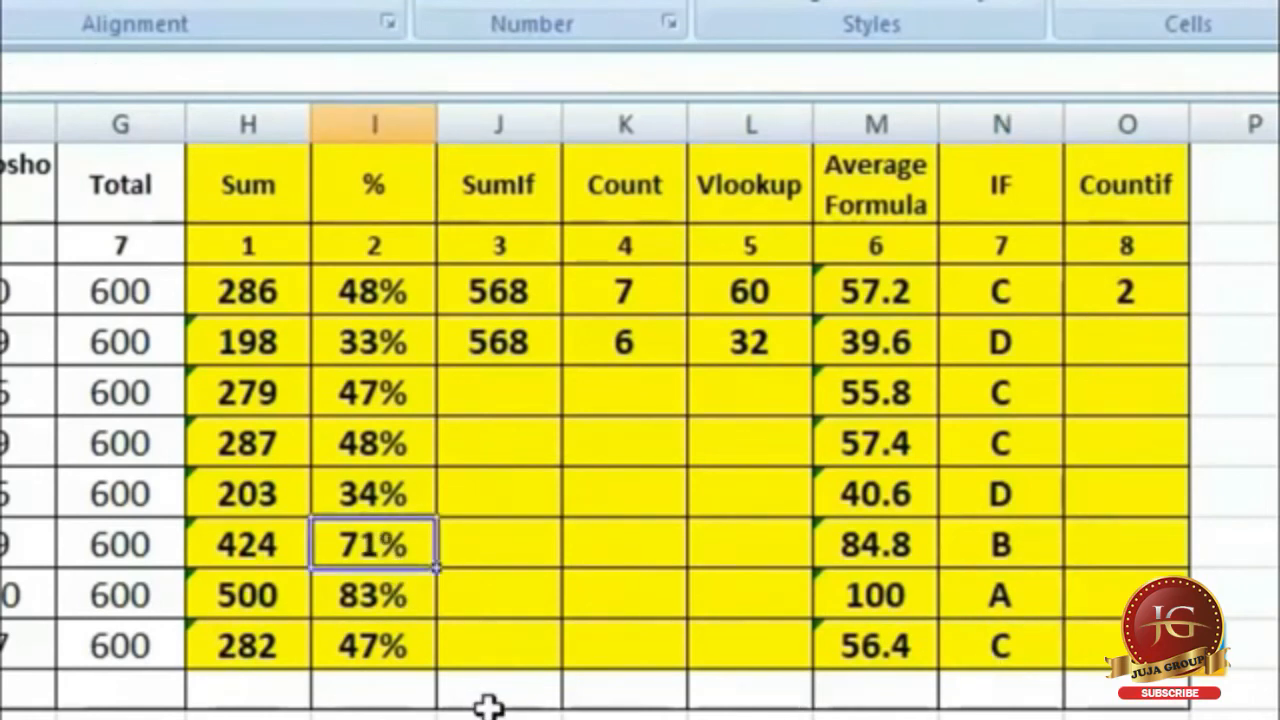
{"action": "left_click", "coordinate": [965, 544]}
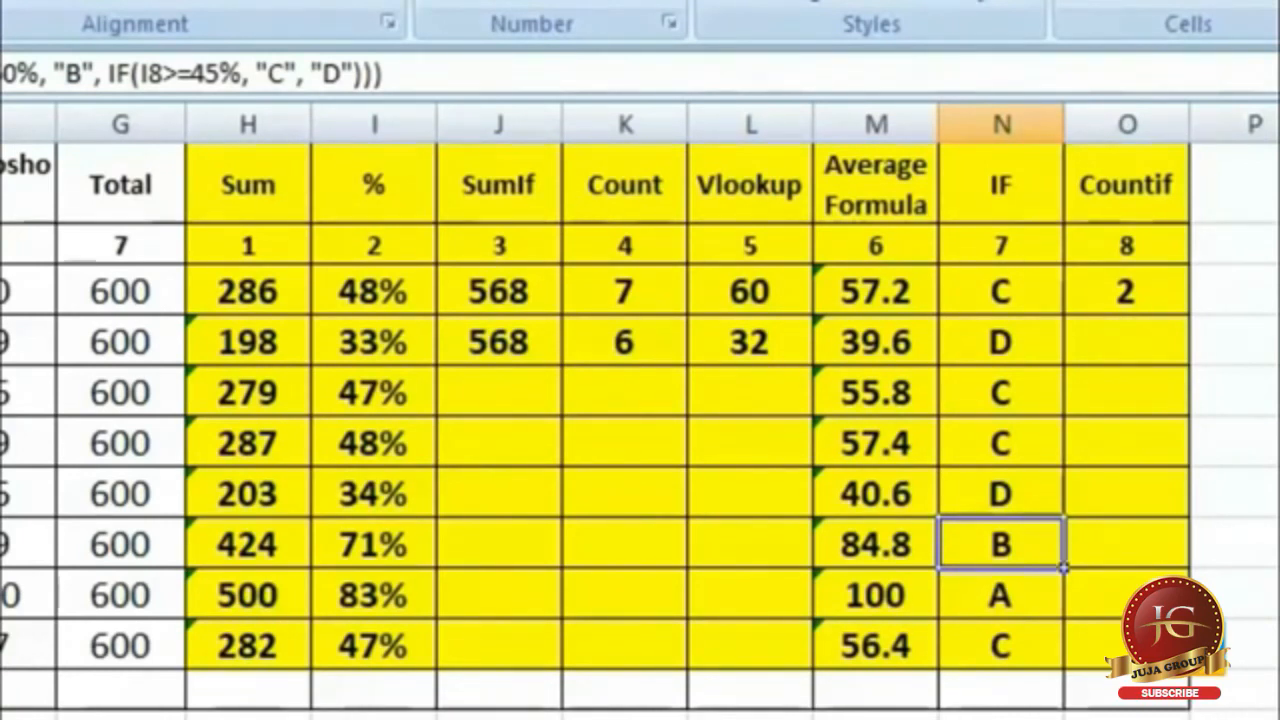
Enter a COUNTIF formula in O4 that counts the cells in B3:G10 equal to "70".
{"action": "left_click", "coordinate": [1126, 341]}
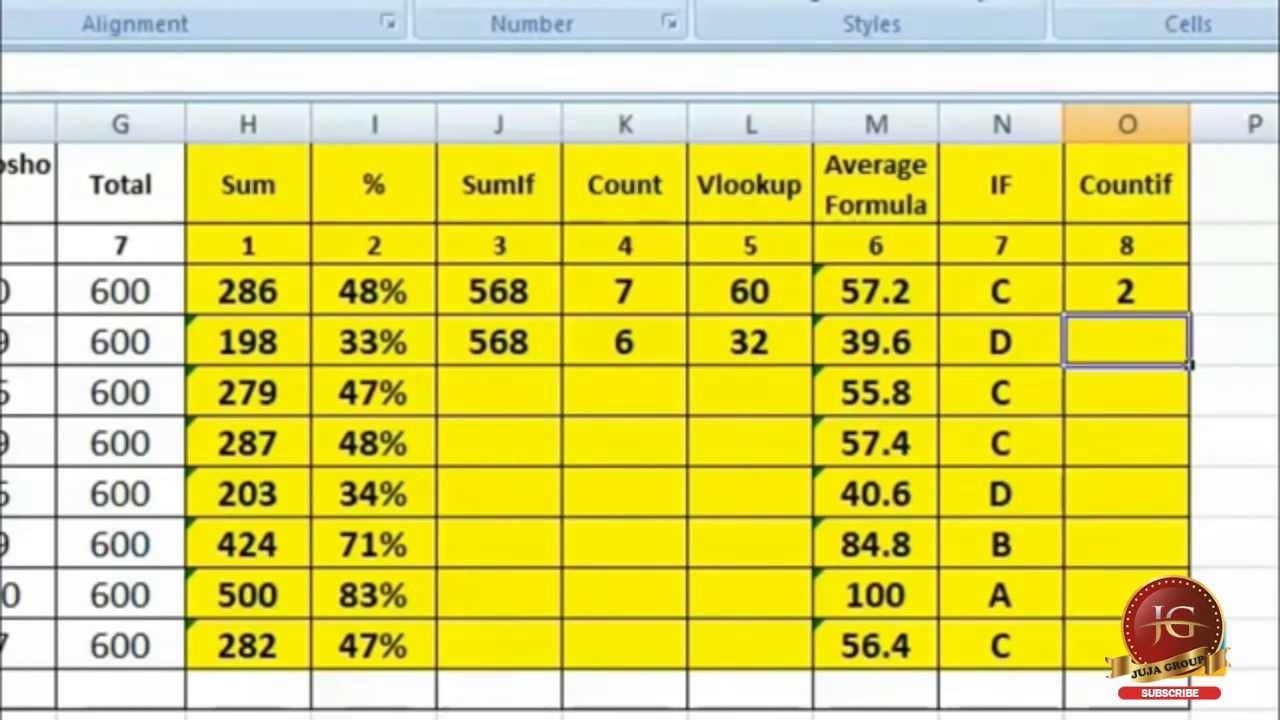
{"action": "type", "text": "= "}
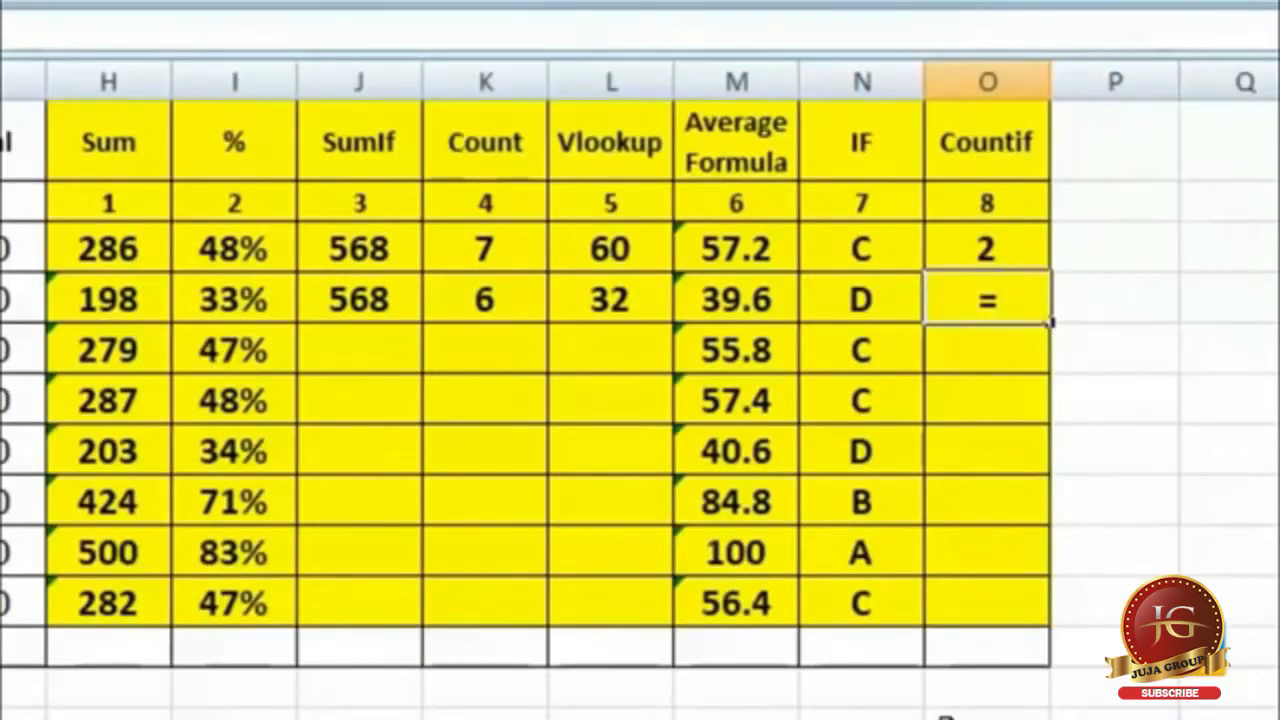
{"action": "type", "text": "cou"}
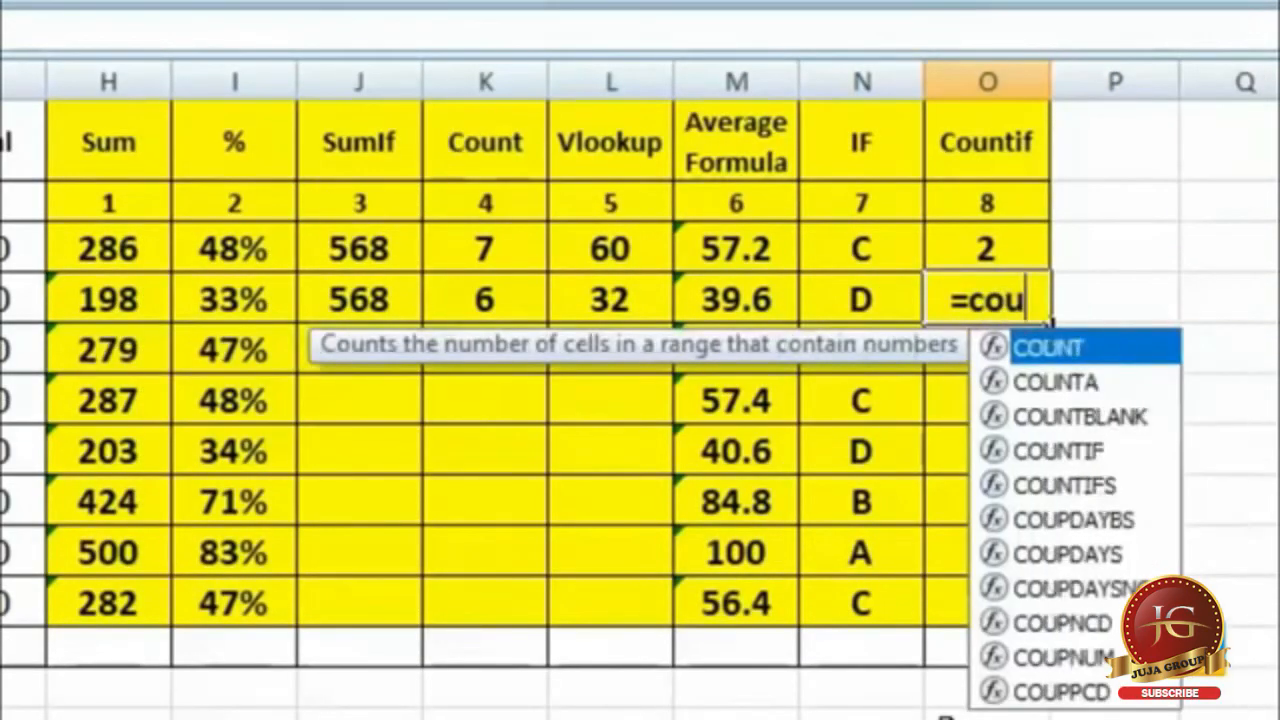
{"action": "type", "text": "ntif ("}
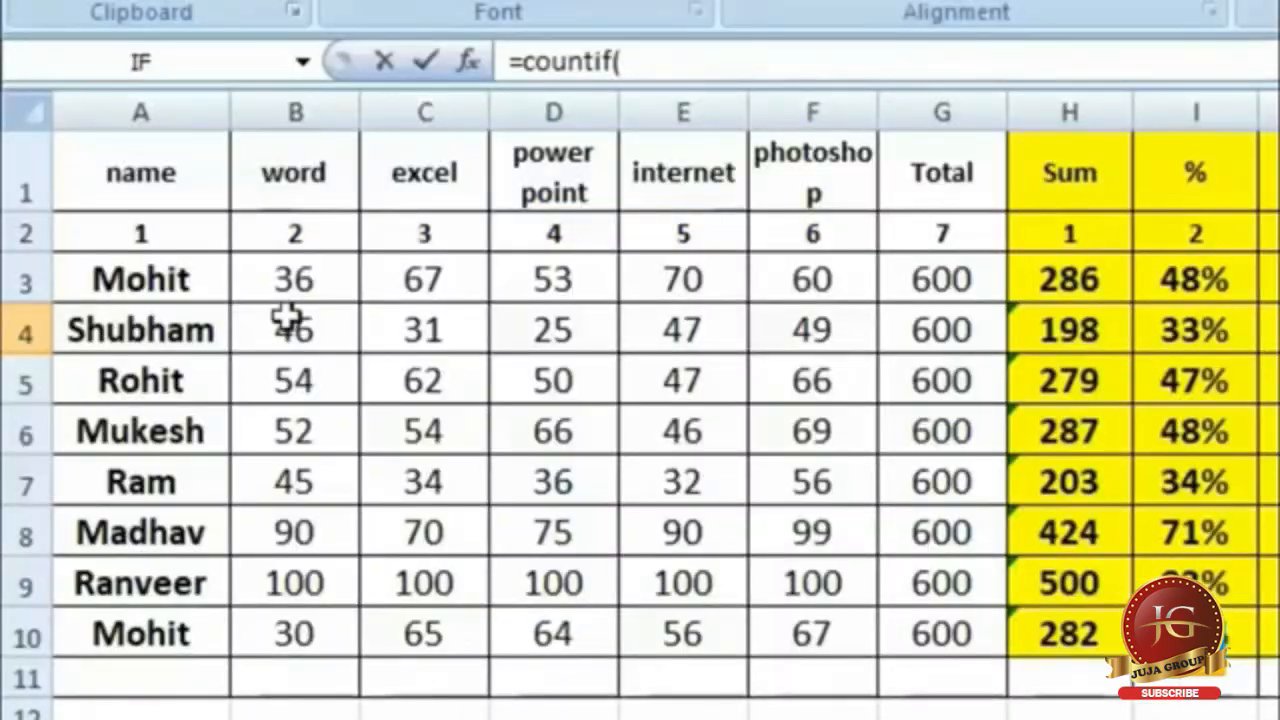
{"action": "left_click_drag", "start_coordinate": [290, 276], "coordinate": [960, 668]}
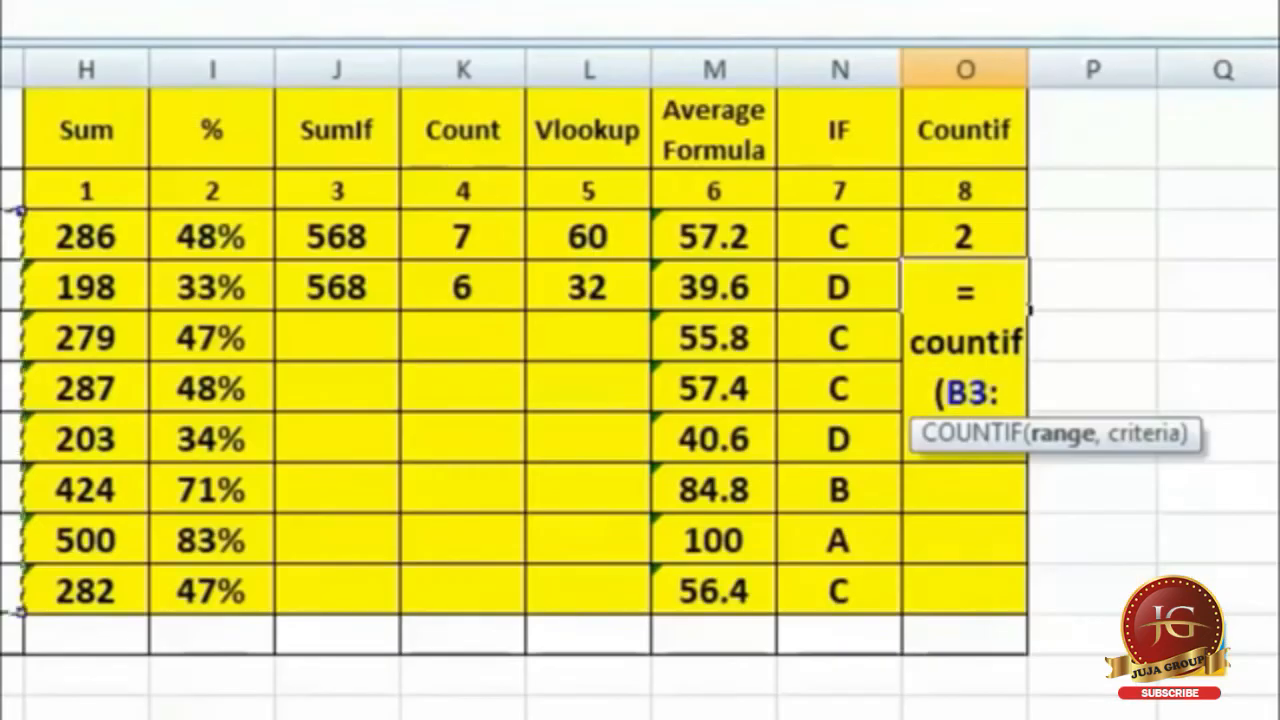
{"action": "type", "text": ","}
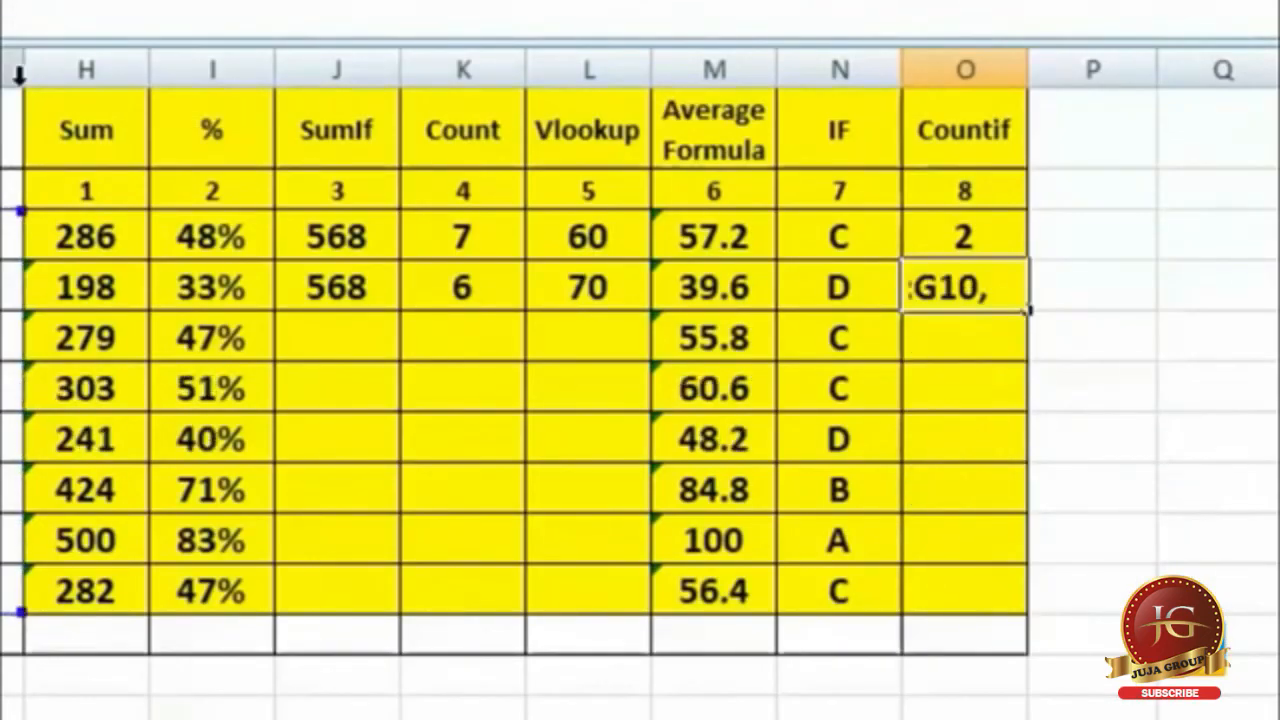
{"action": "type", "text": "\"70\""}
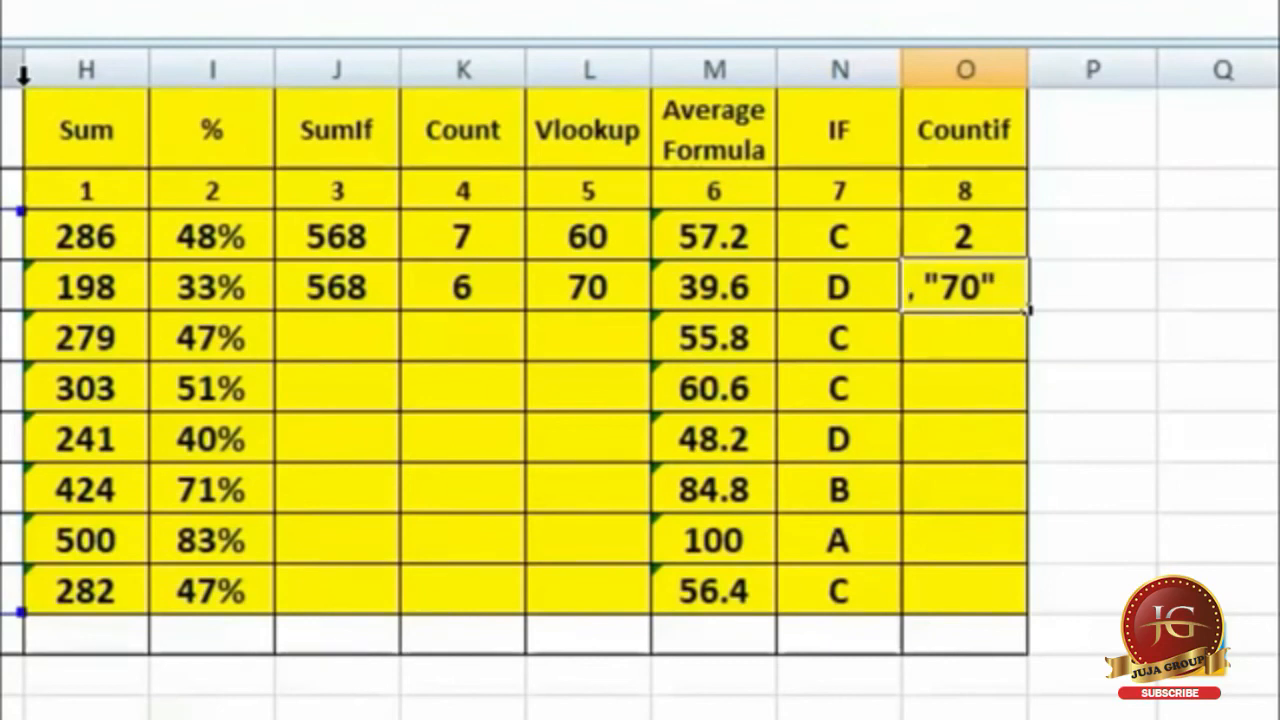
{"action": "type", "text": ")"}
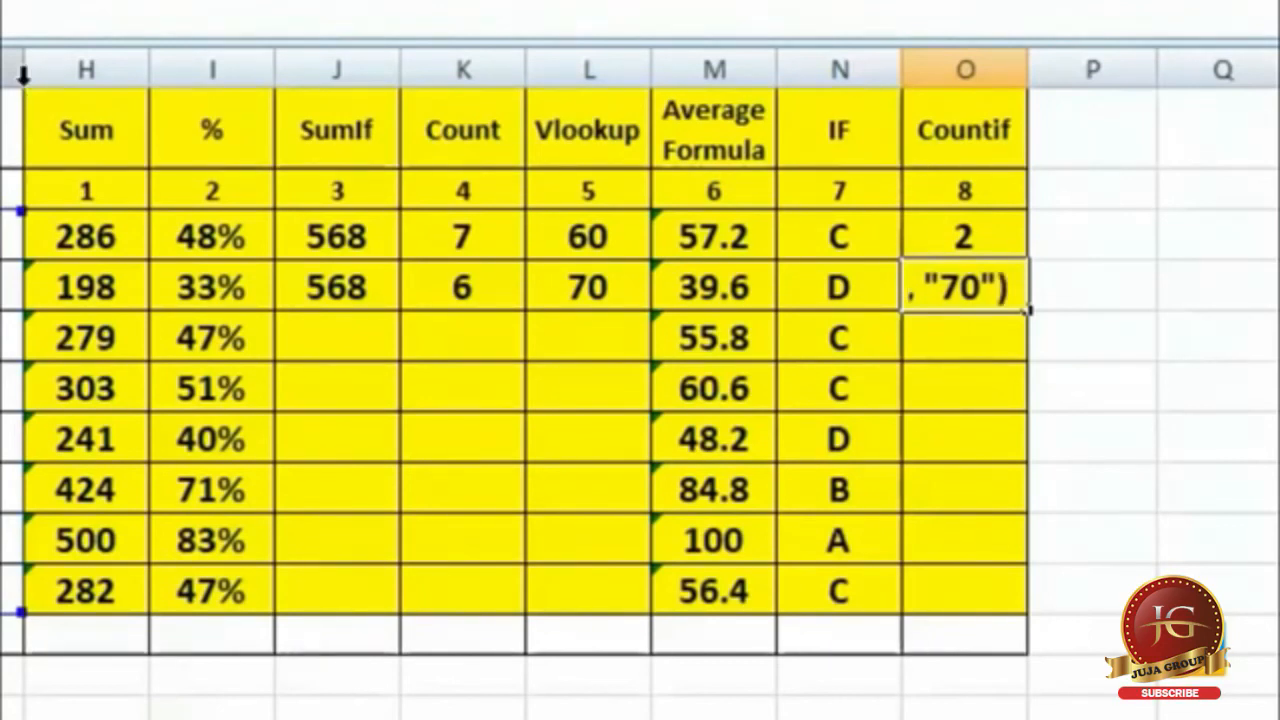
{"action": "key", "text": "Return"}
{"action": "key", "text": "Up"}
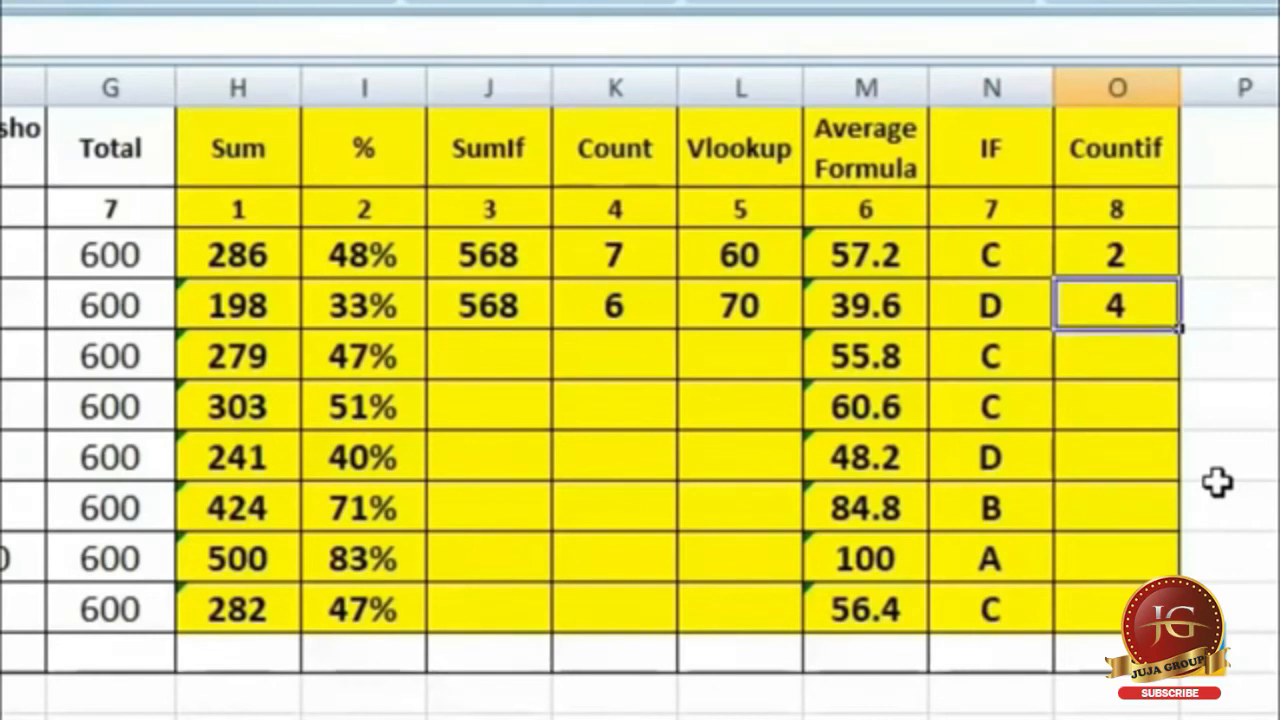
Change the criterion of O4's COUNTIF formula to "100" and check the result.
{"action": "key", "text": "F2"}
{"action": "double_click", "coordinate": [1112, 508]}
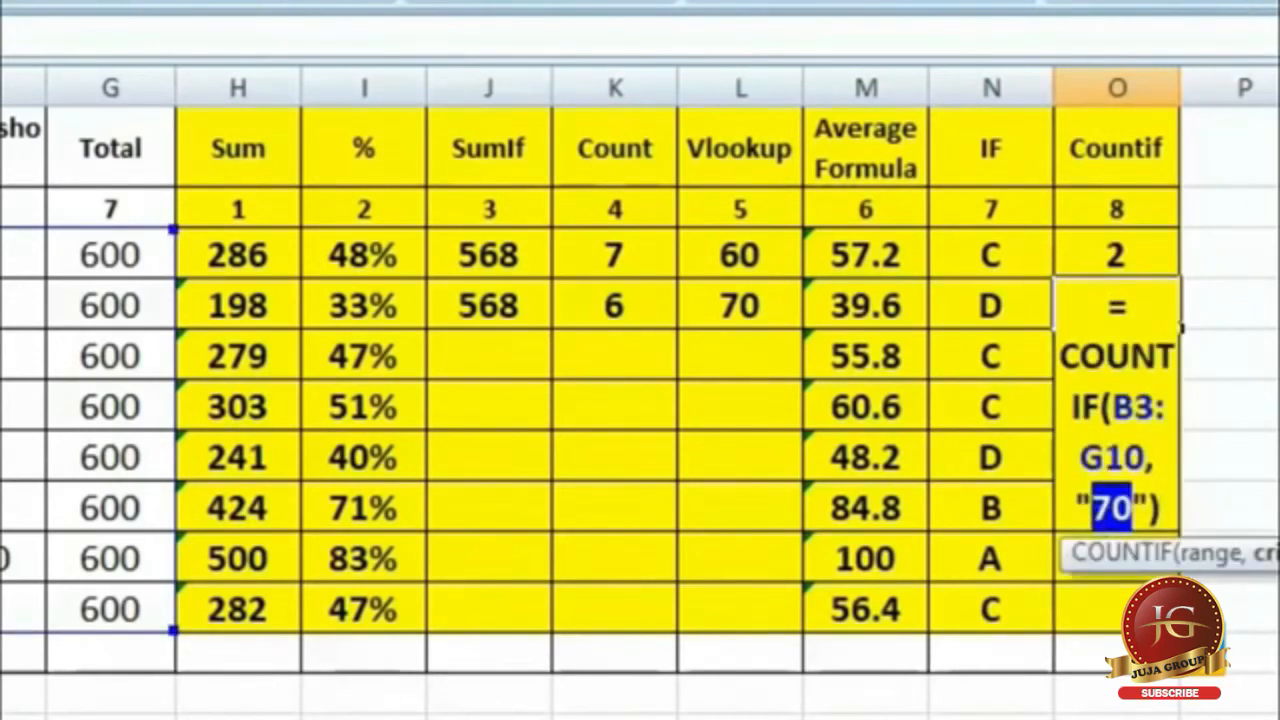
{"action": "type", "text": "100"}
{"action": "key", "text": "Return"}
{"action": "left_click", "coordinate": [1140, 320]}
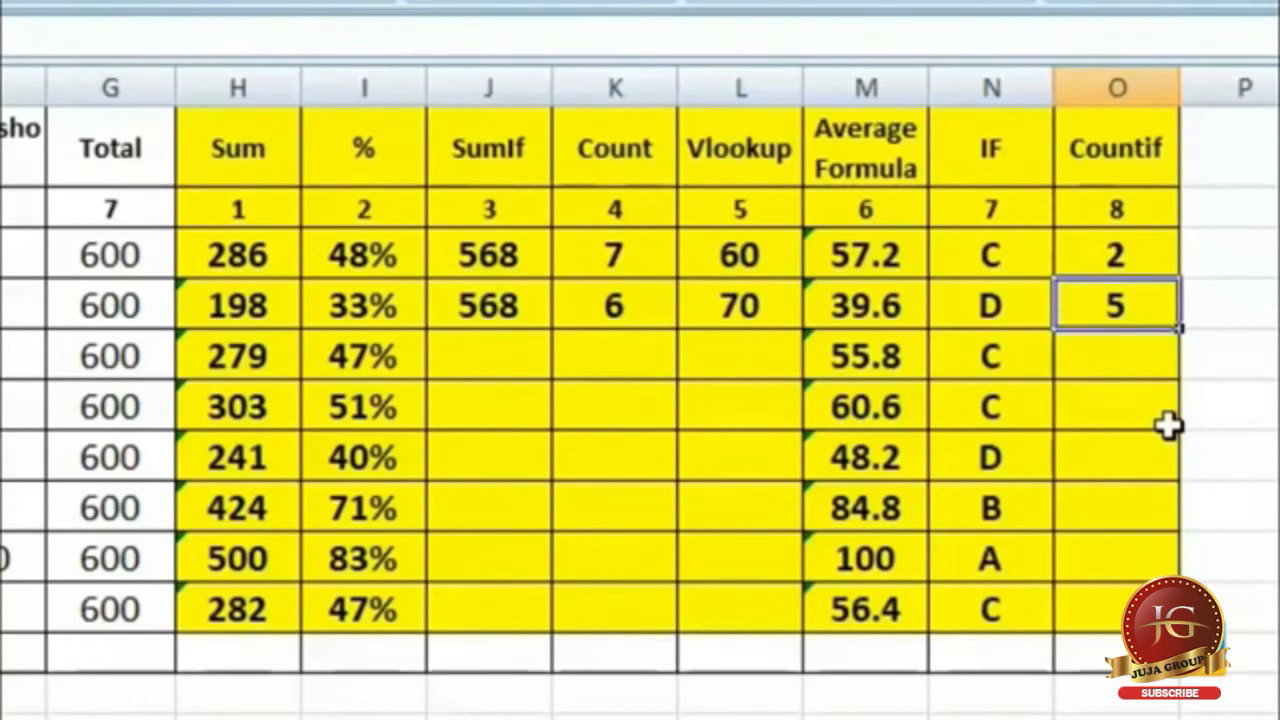
Enter a COUNTIF formula in O5 over A1:G10 with the student name from A3 in quotes as criterion.
{"action": "left_click", "coordinate": [1128, 355]}
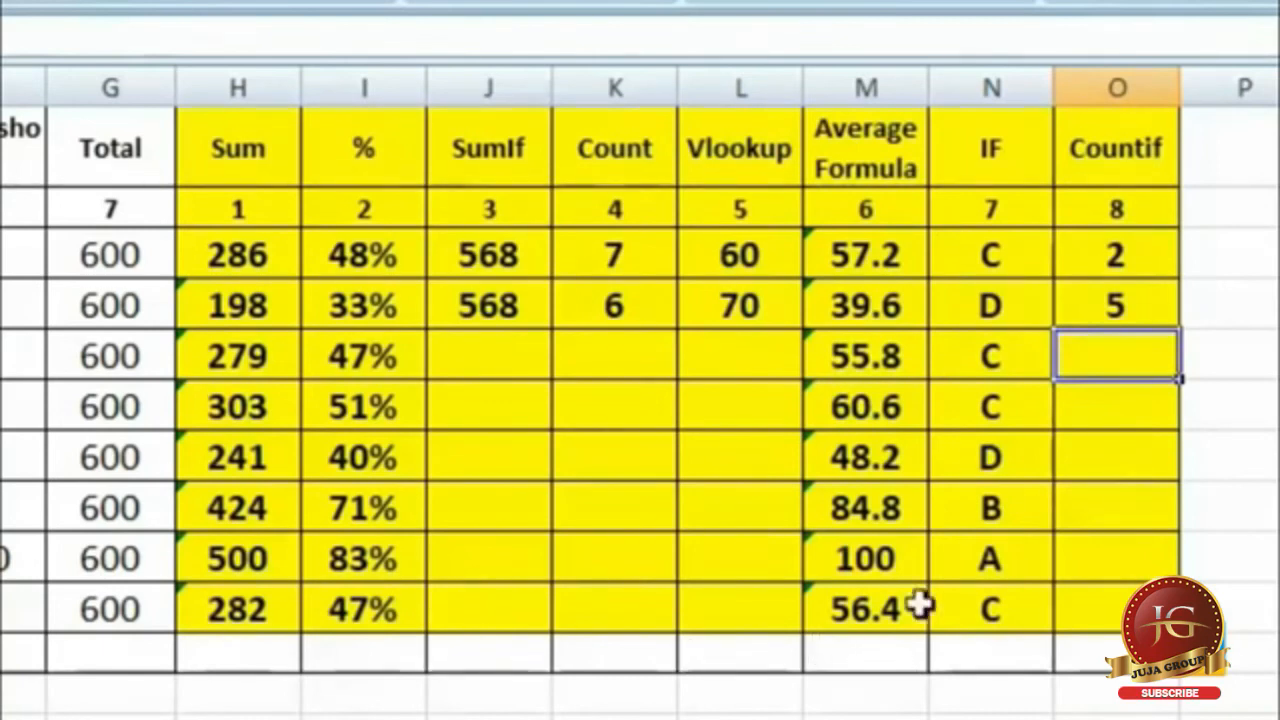
{"action": "type", "text": "="}
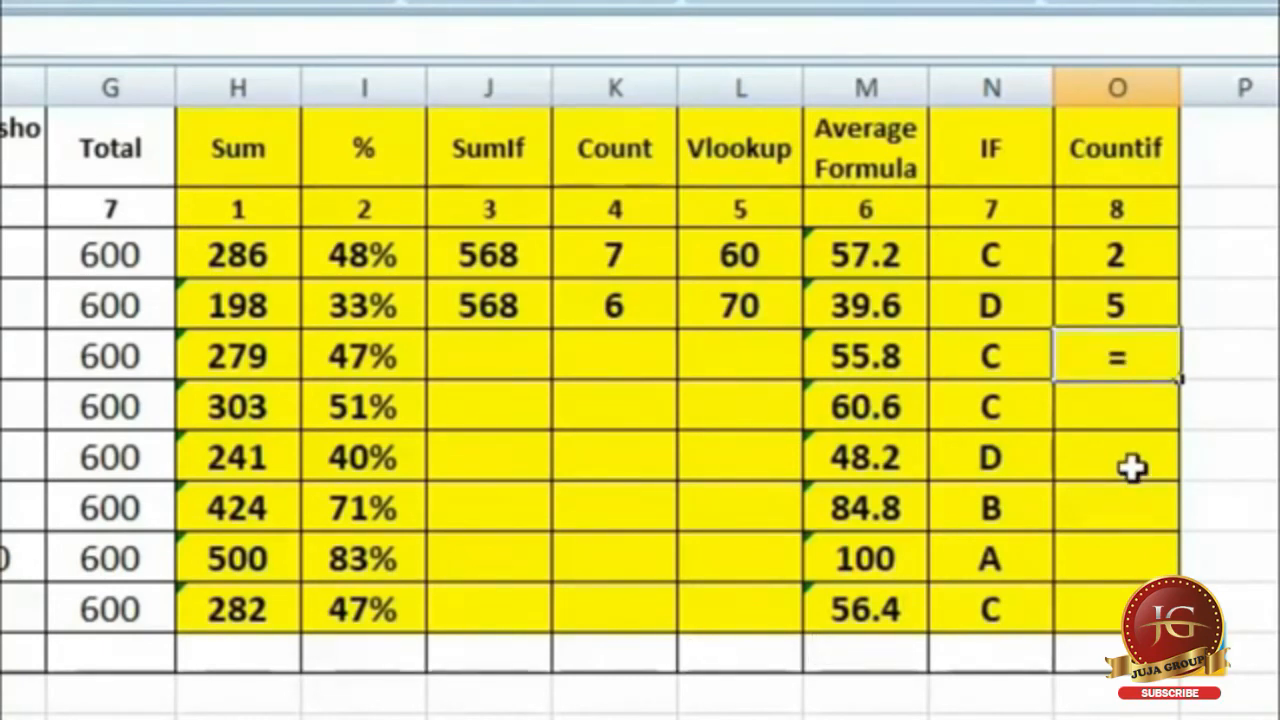
{"action": "type", "text": "coun"}
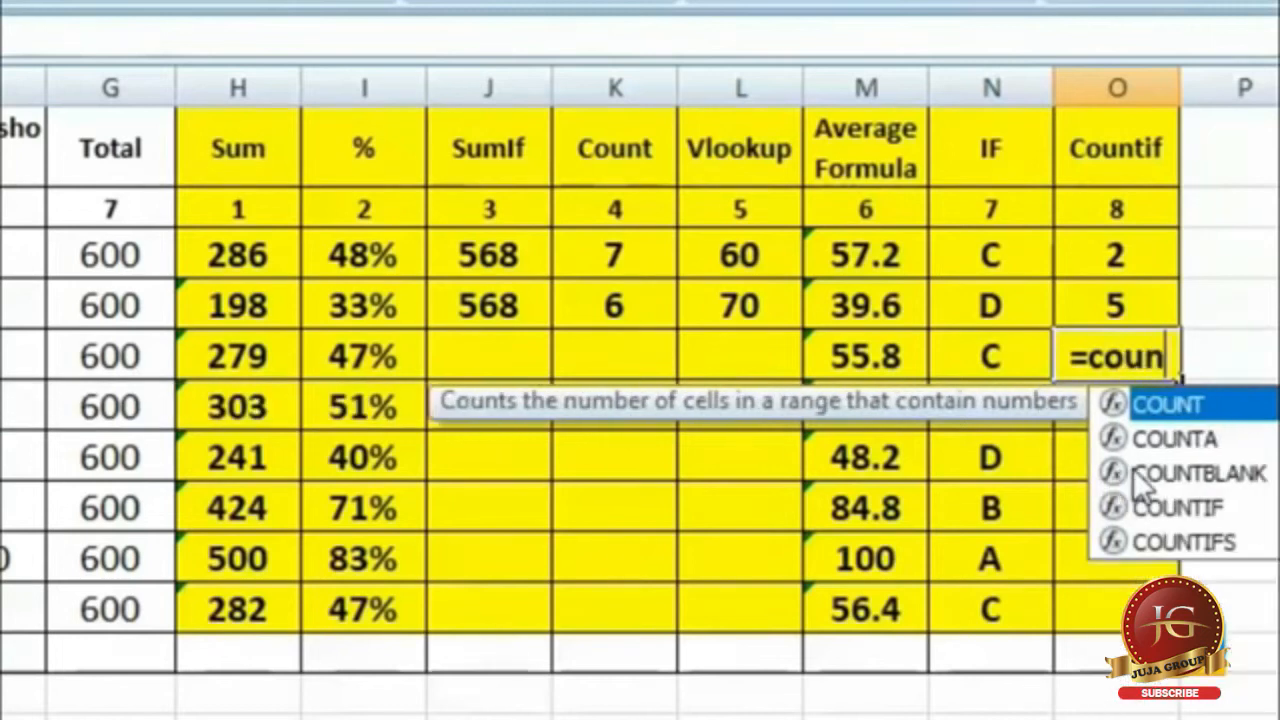
{"action": "left_click", "coordinate": [1220, 518]}
{"action": "double_click", "coordinate": [1220, 510]}
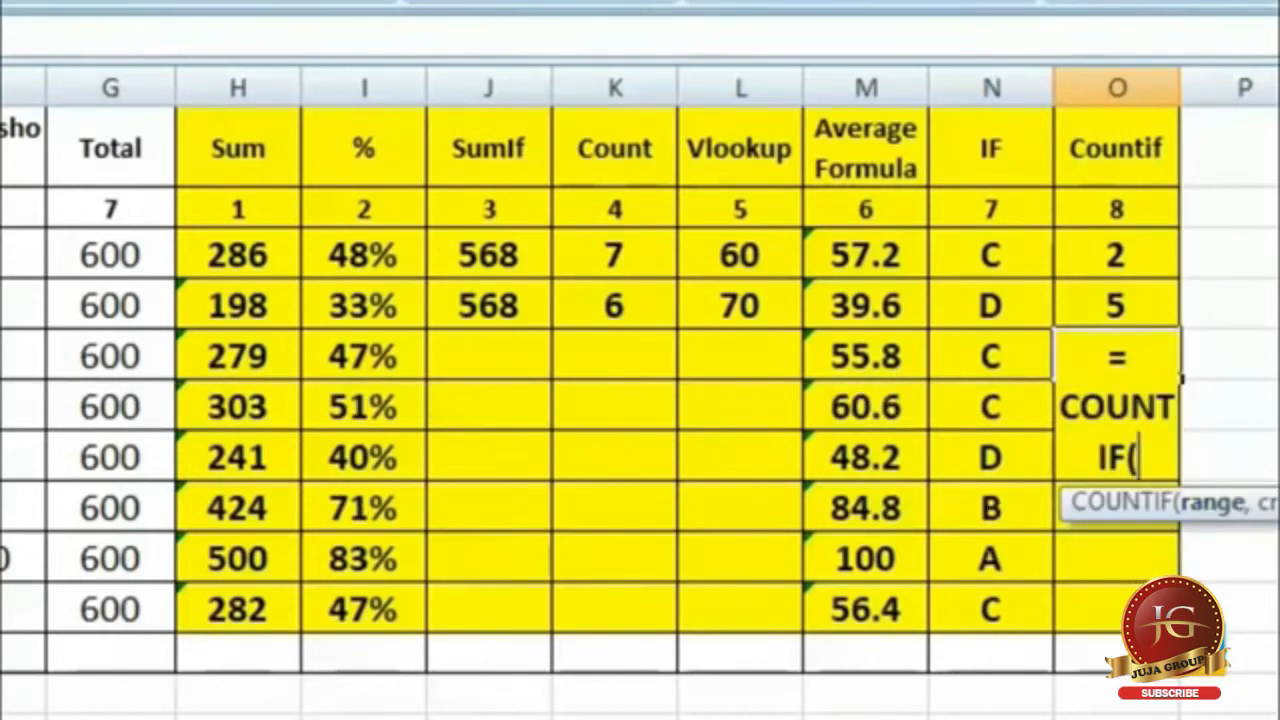
{"action": "left_click_drag", "start_coordinate": [140, 178], "coordinate": [966, 640]}
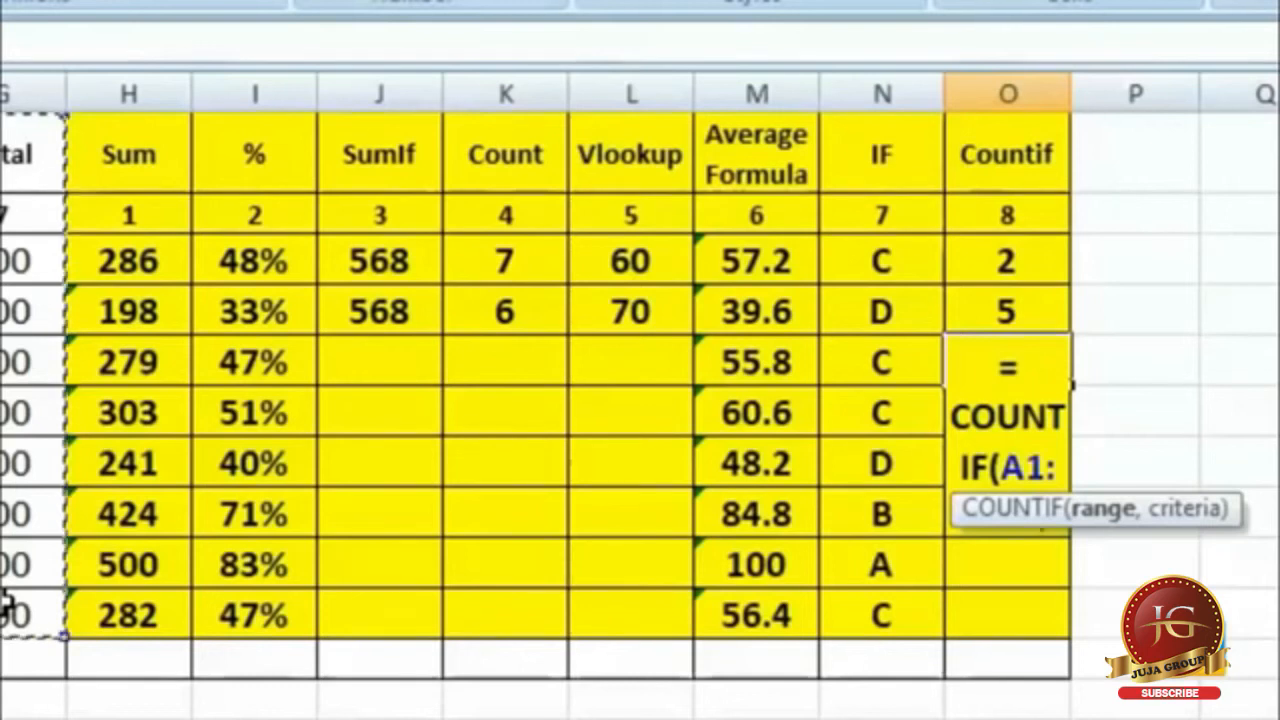
{"action": "type", "text": ","}
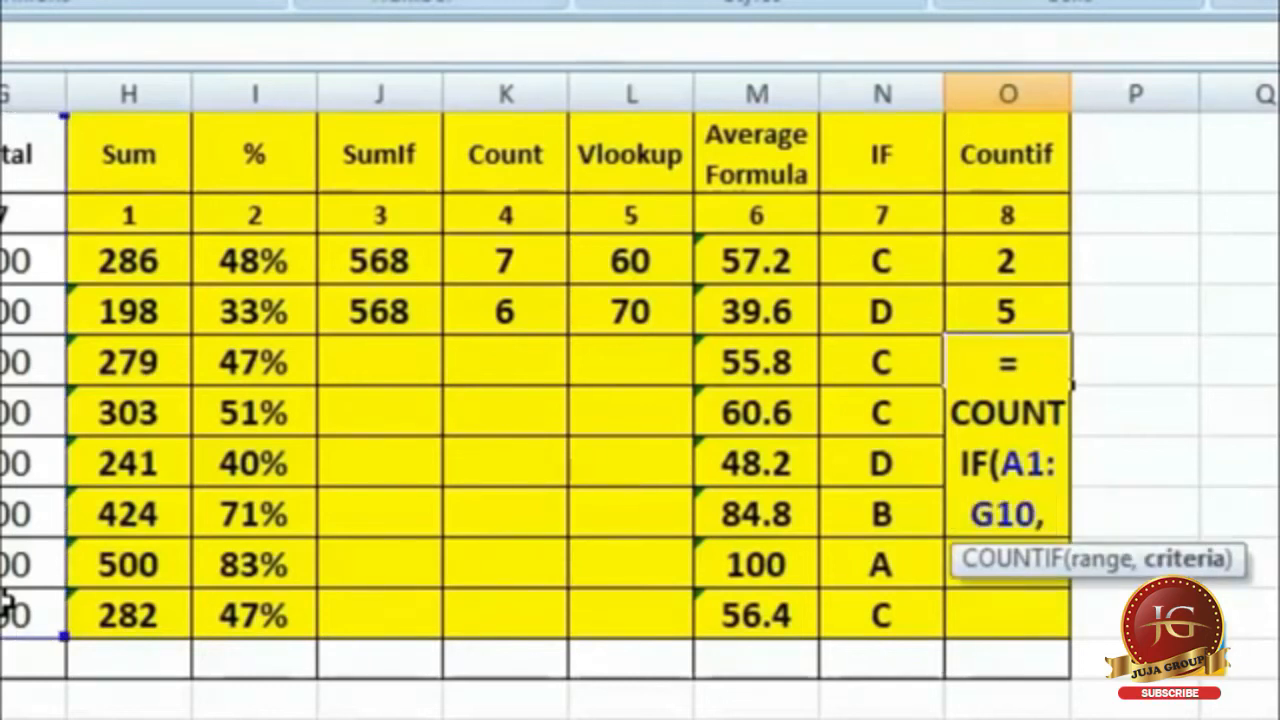
{"action": "type", "text": " \"Mohit"}
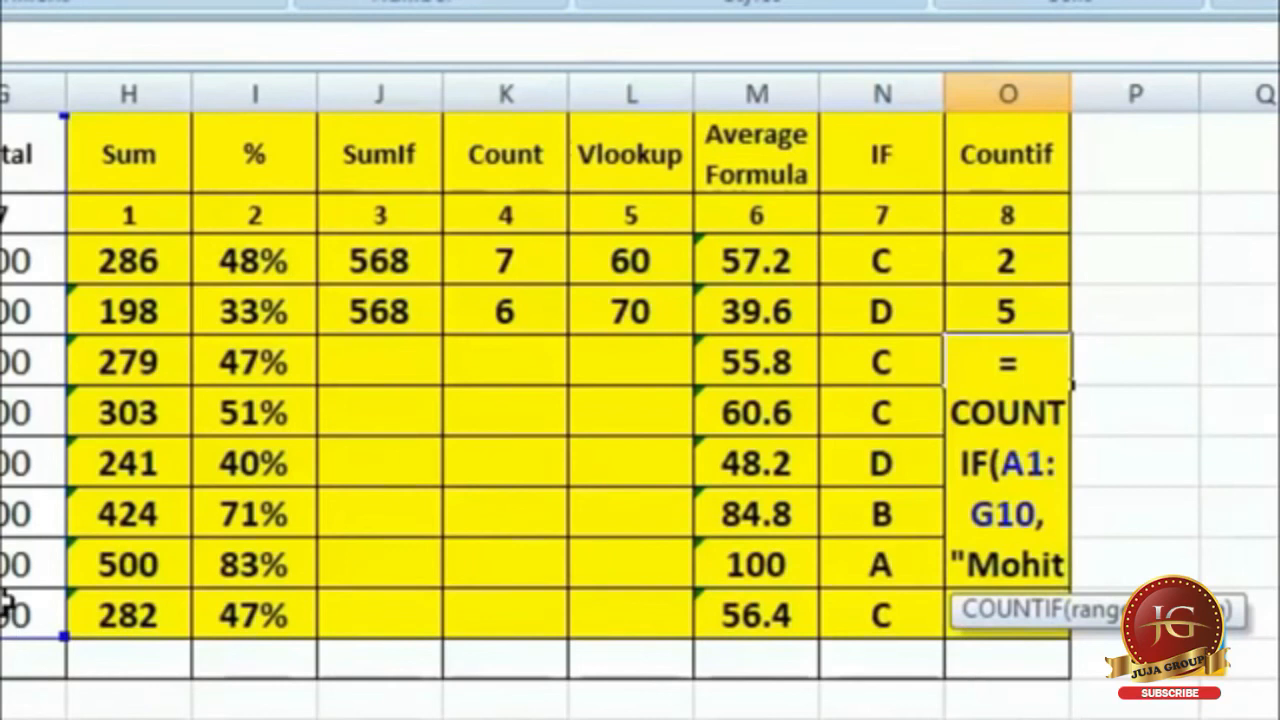
{"action": "type", "text": "\")"}
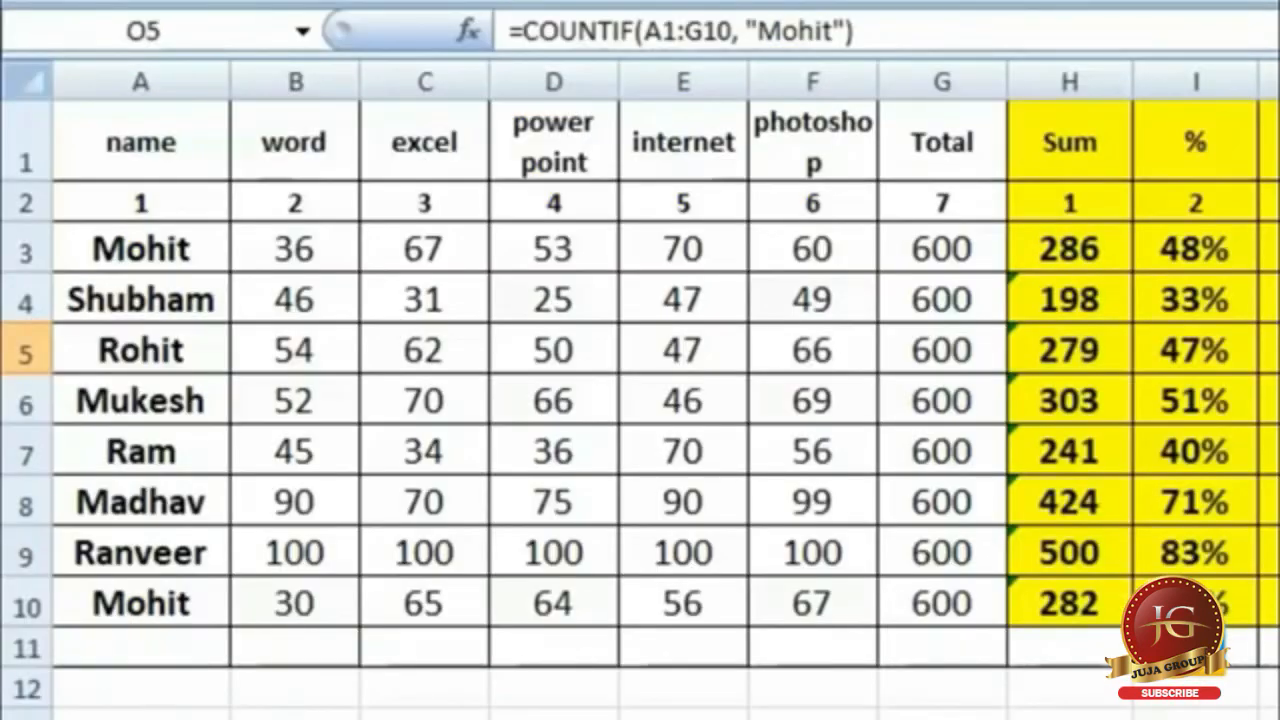
Replace the name in A7 with the student name counted in O5 and check O5's updated count.
{"action": "left_click", "coordinate": [198, 455]}
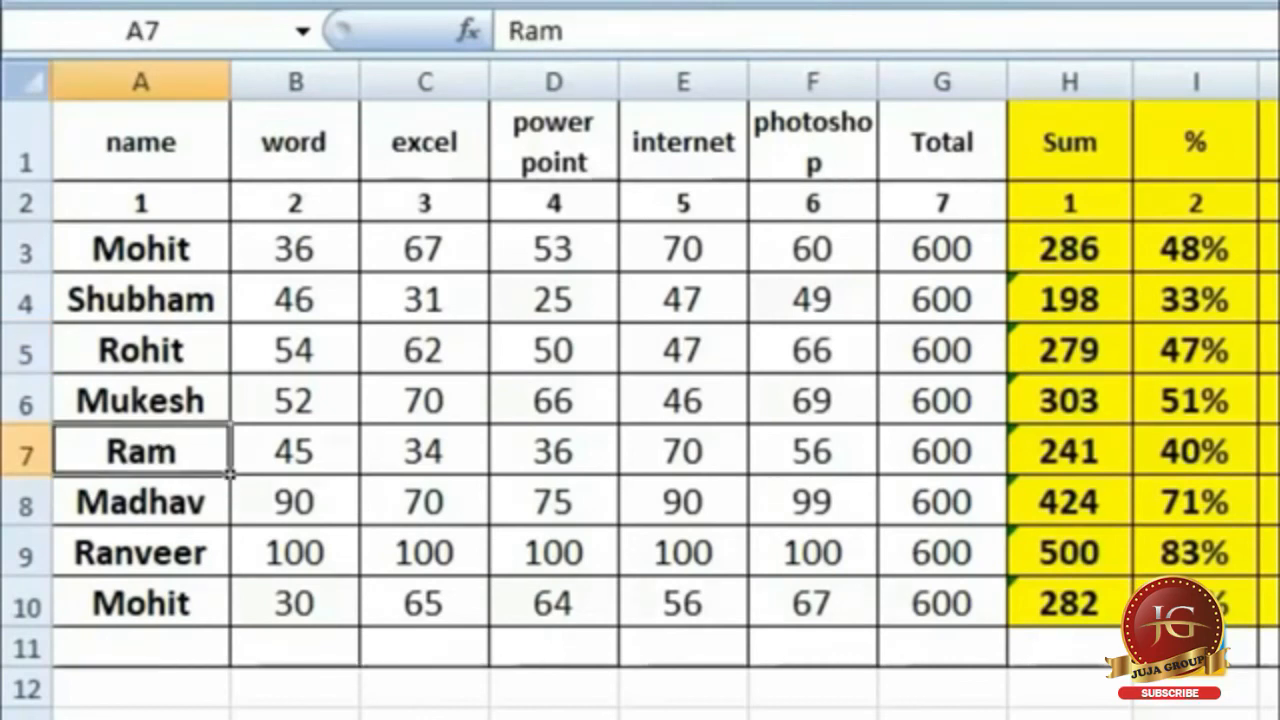
{"action": "type", "text": "MOhit"}
{"action": "key", "text": "Return"}
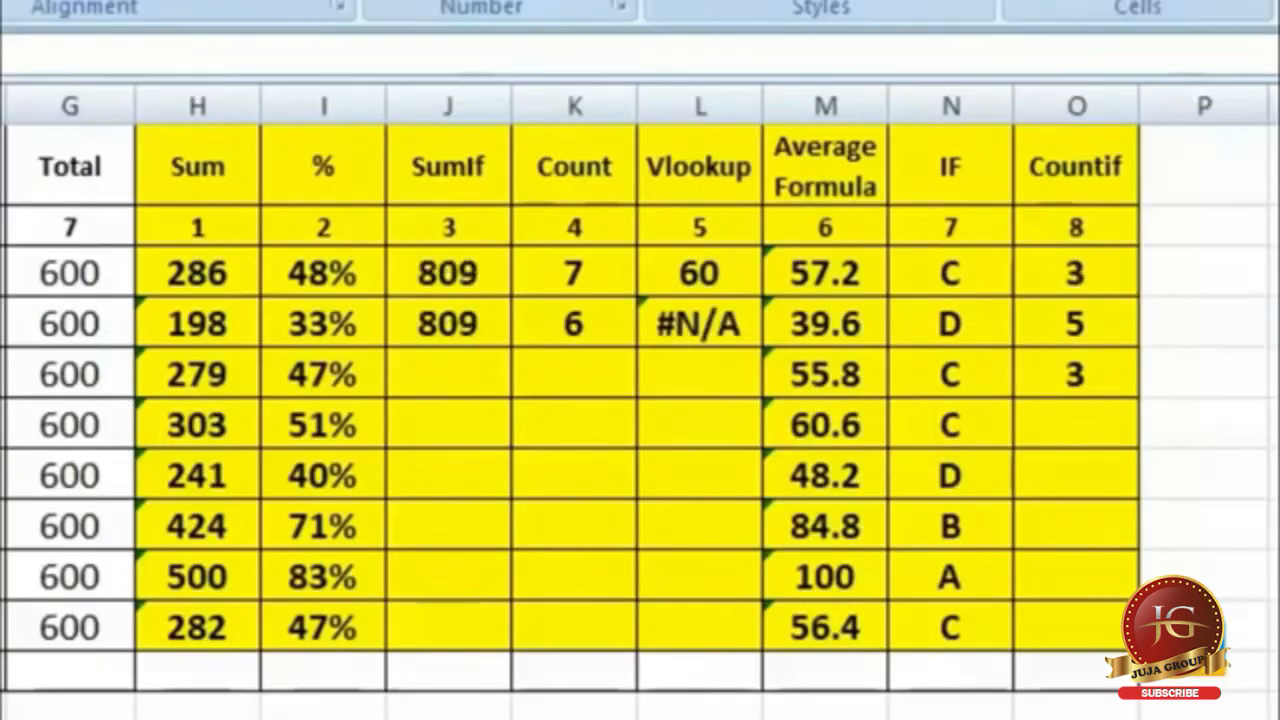
{"action": "left_click", "coordinate": [1075, 373]}
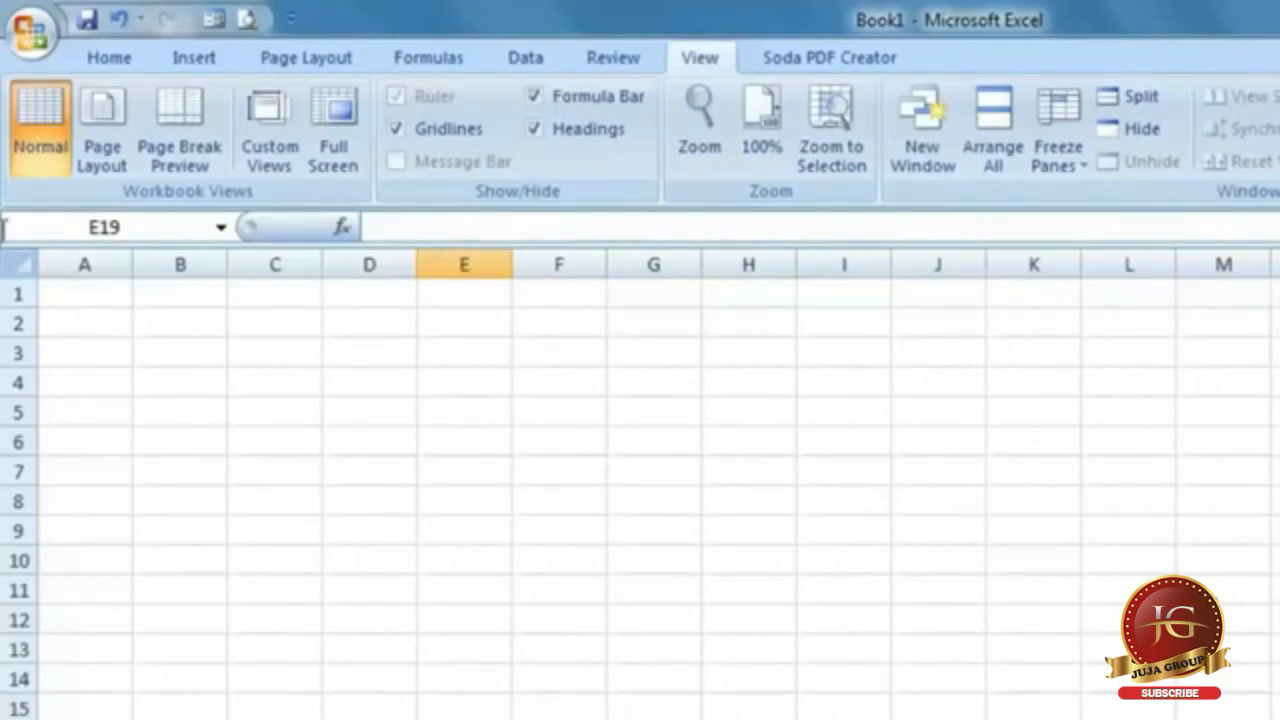
Enable "Show Developer tab in the Ribbon" in Excel Options and turn on Use Relative References for macros.
{"action": "left_click", "coordinate": [24, 58]}
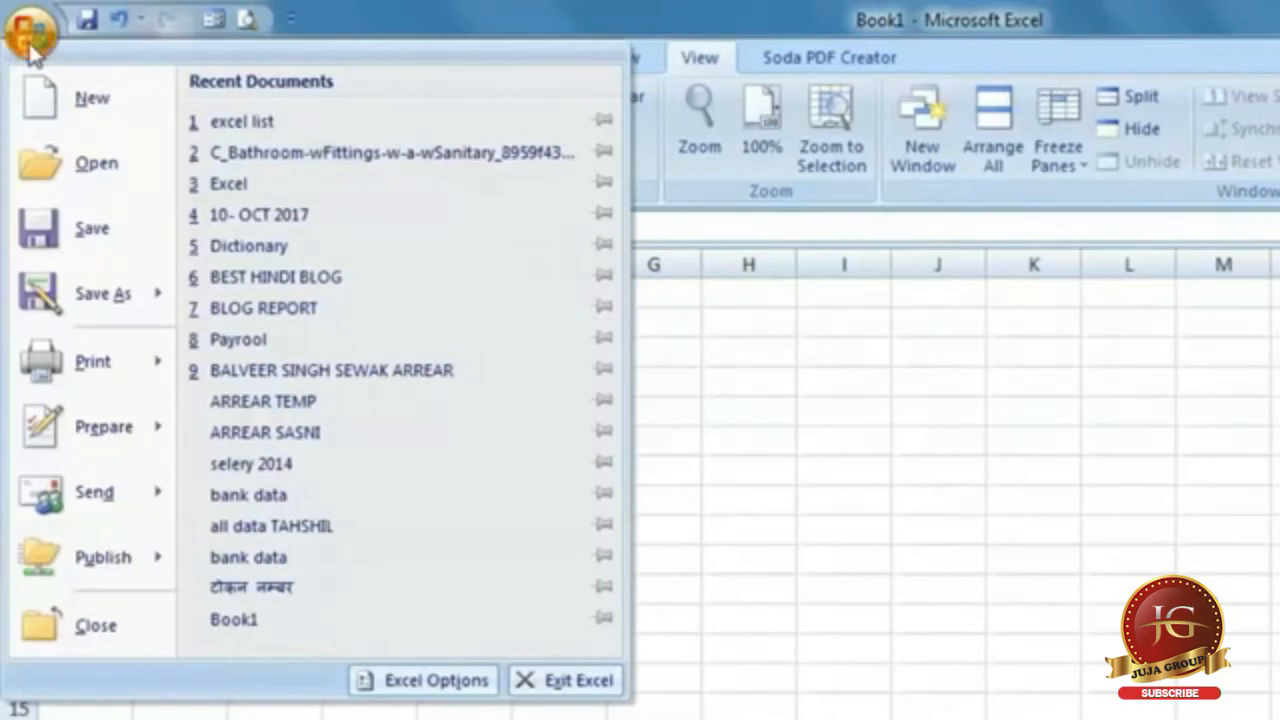
{"action": "left_click", "coordinate": [414, 688]}
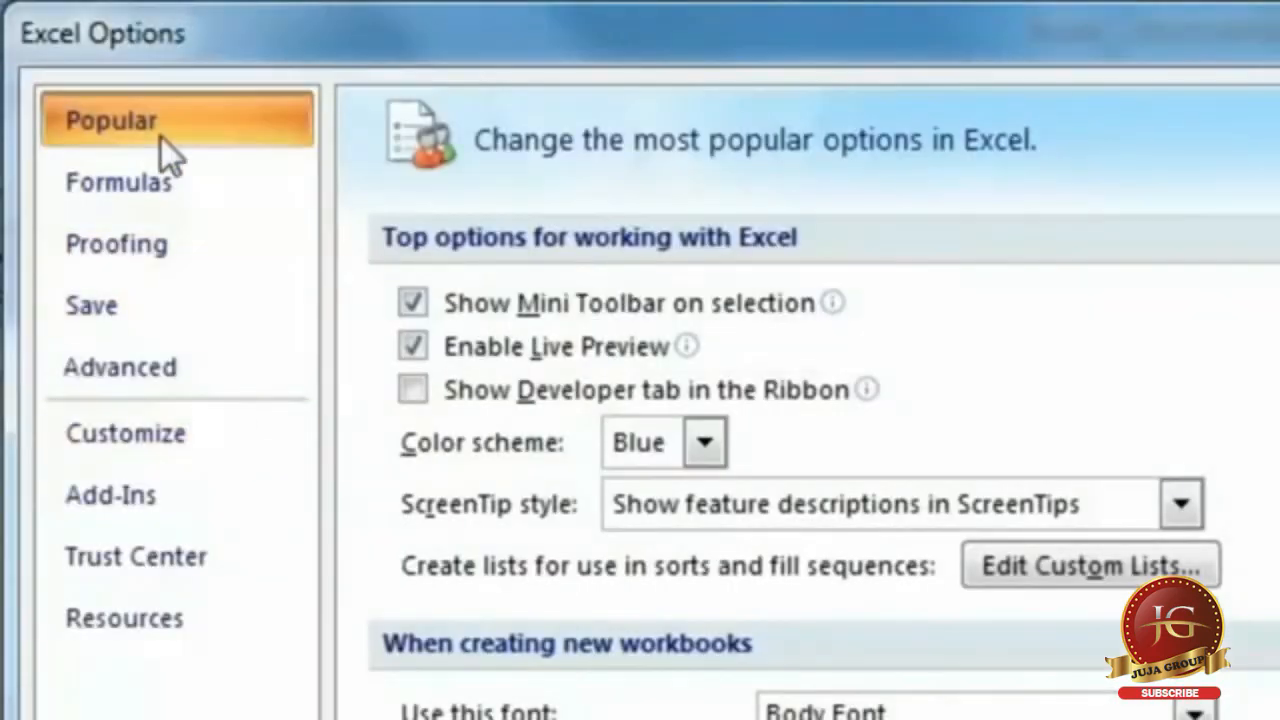
{"action": "left_click", "coordinate": [414, 388]}
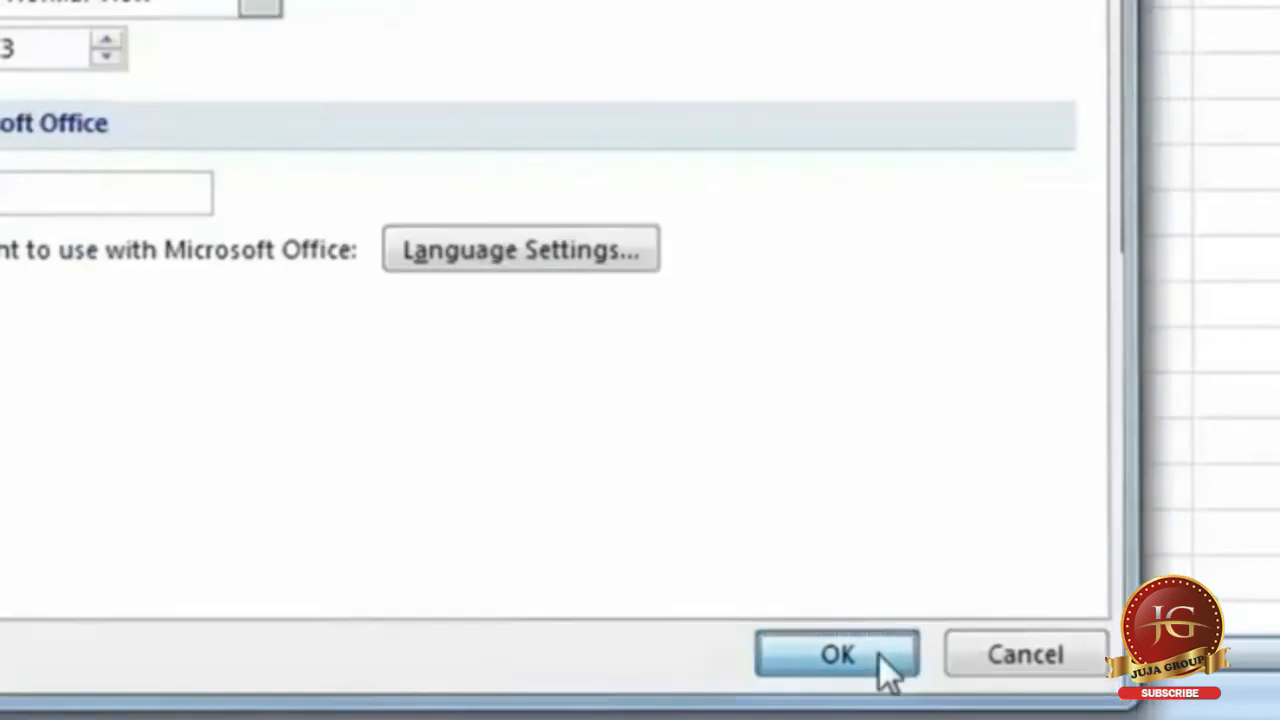
{"action": "left_click", "coordinate": [879, 655]}
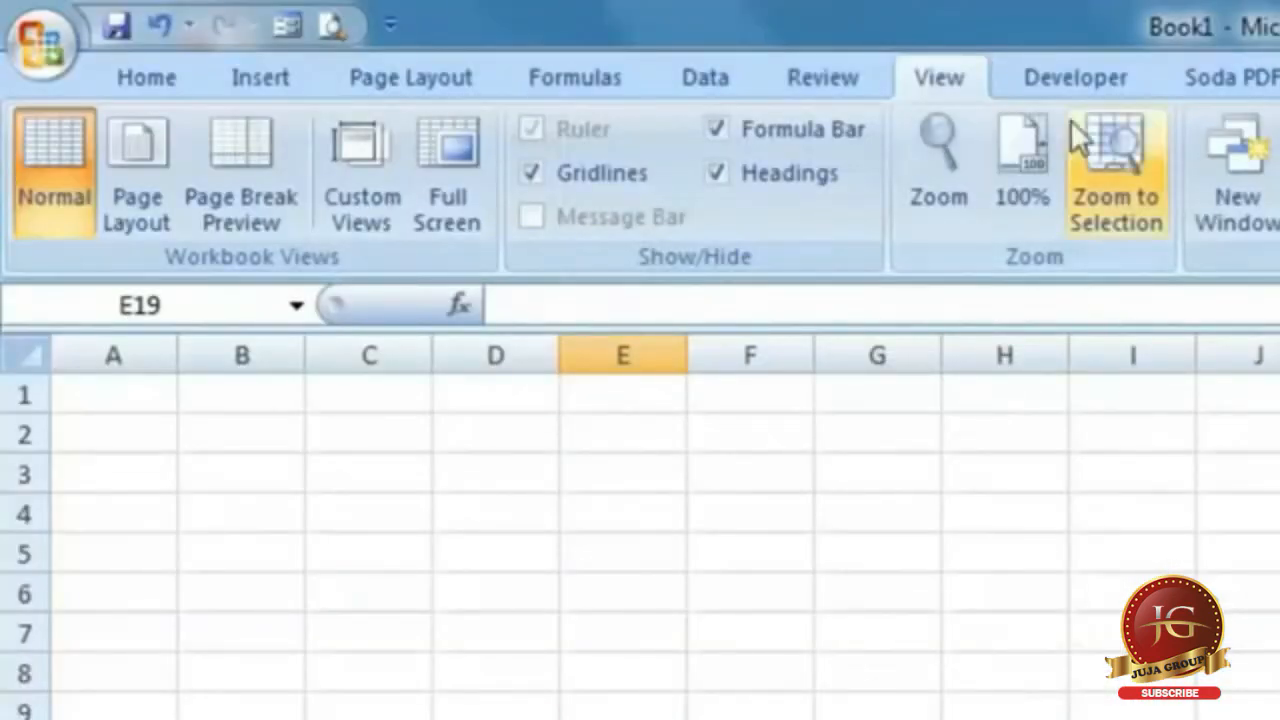
{"action": "left_click", "coordinate": [1076, 87]}
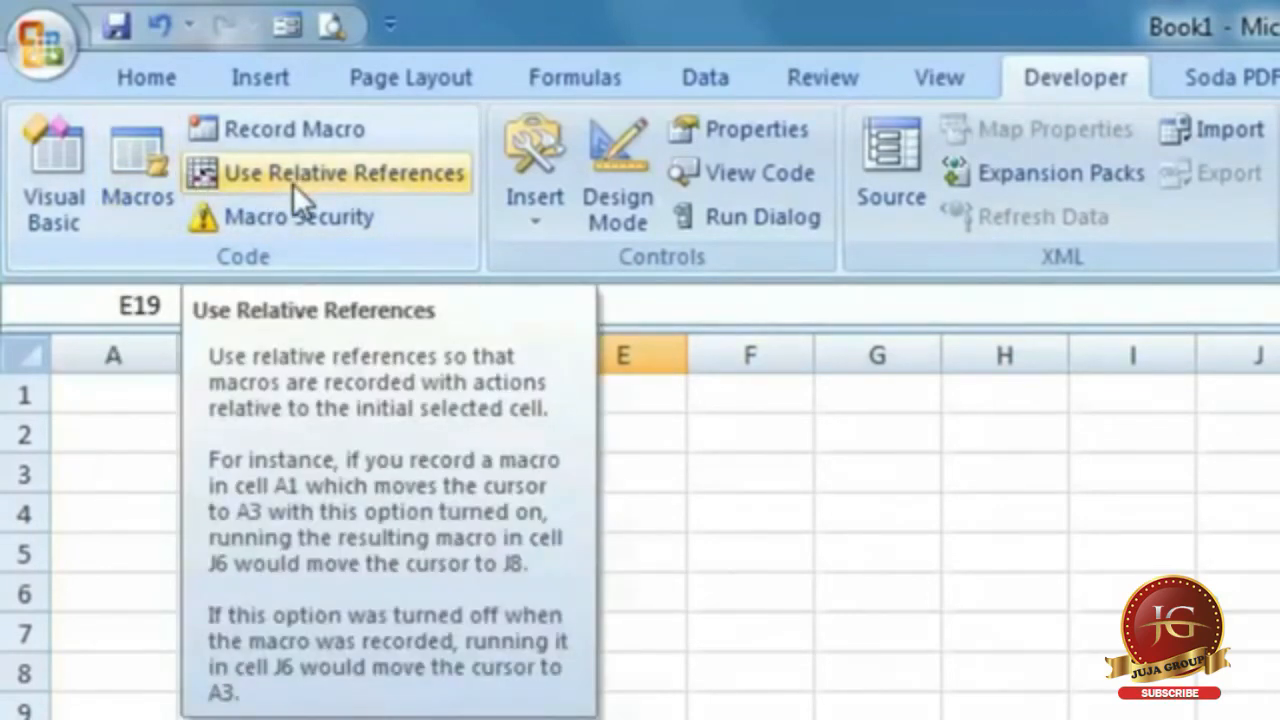
{"action": "left_click", "coordinate": [294, 179]}
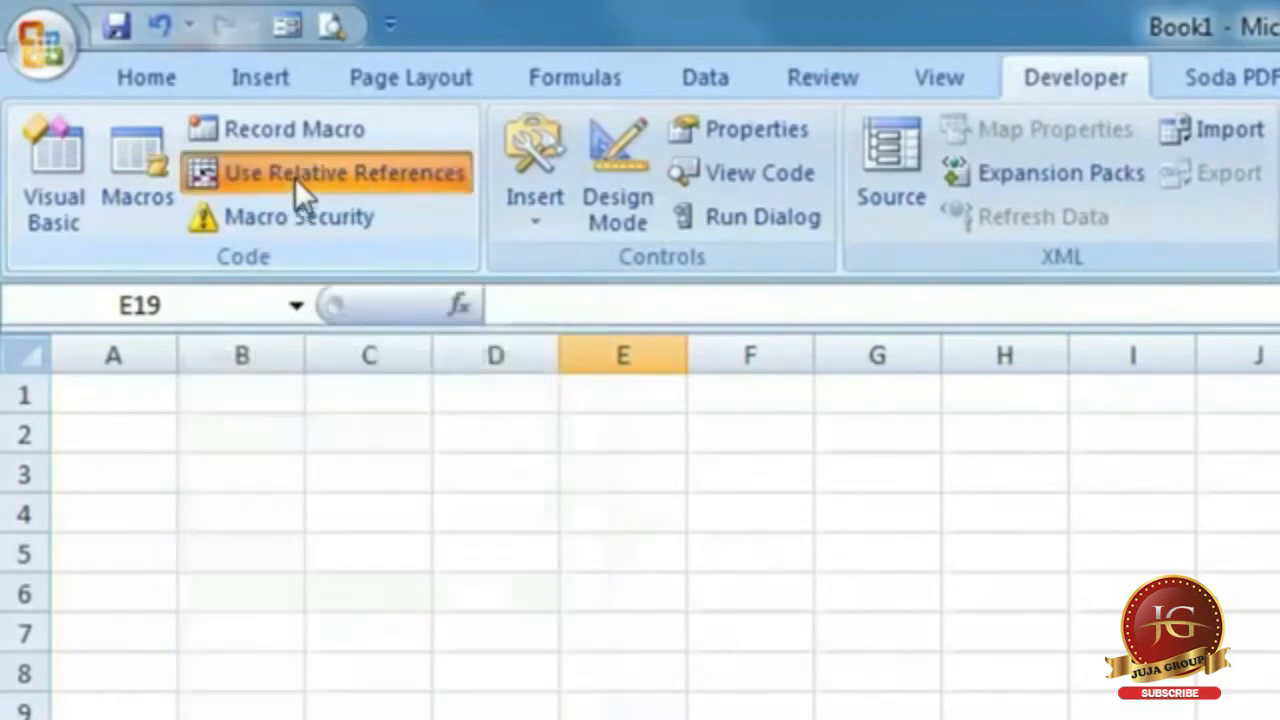
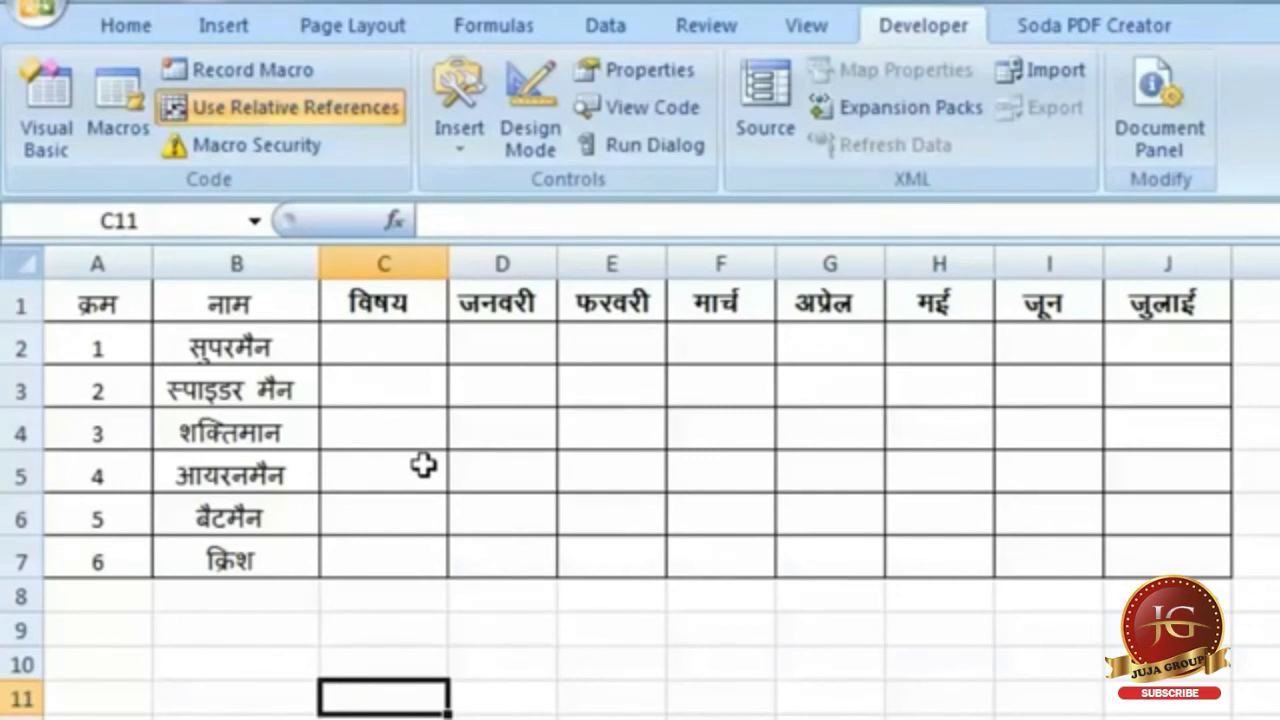
Start recording Macro5 from cell A2, stored in This Workbook, with Ctrl+Shift+N as its assigned shortcut.
{"action": "left_click", "coordinate": [270, 355]}
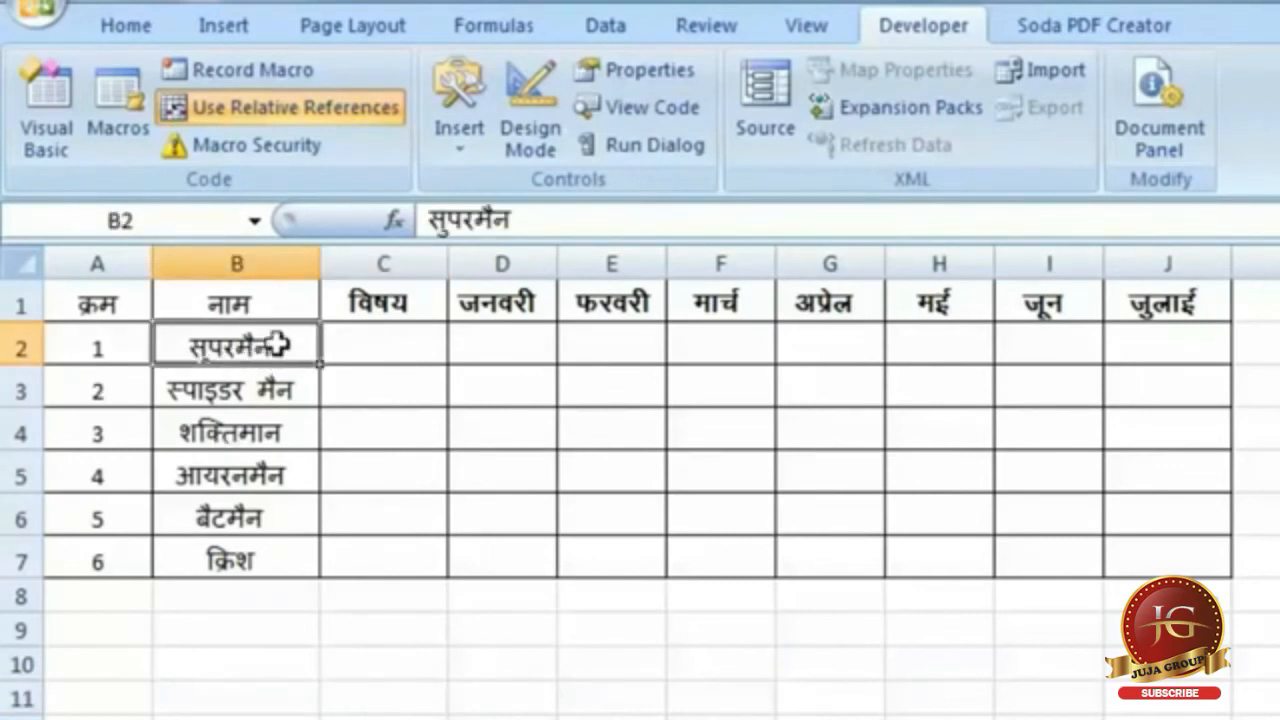
{"action": "left_click", "coordinate": [86, 345]}
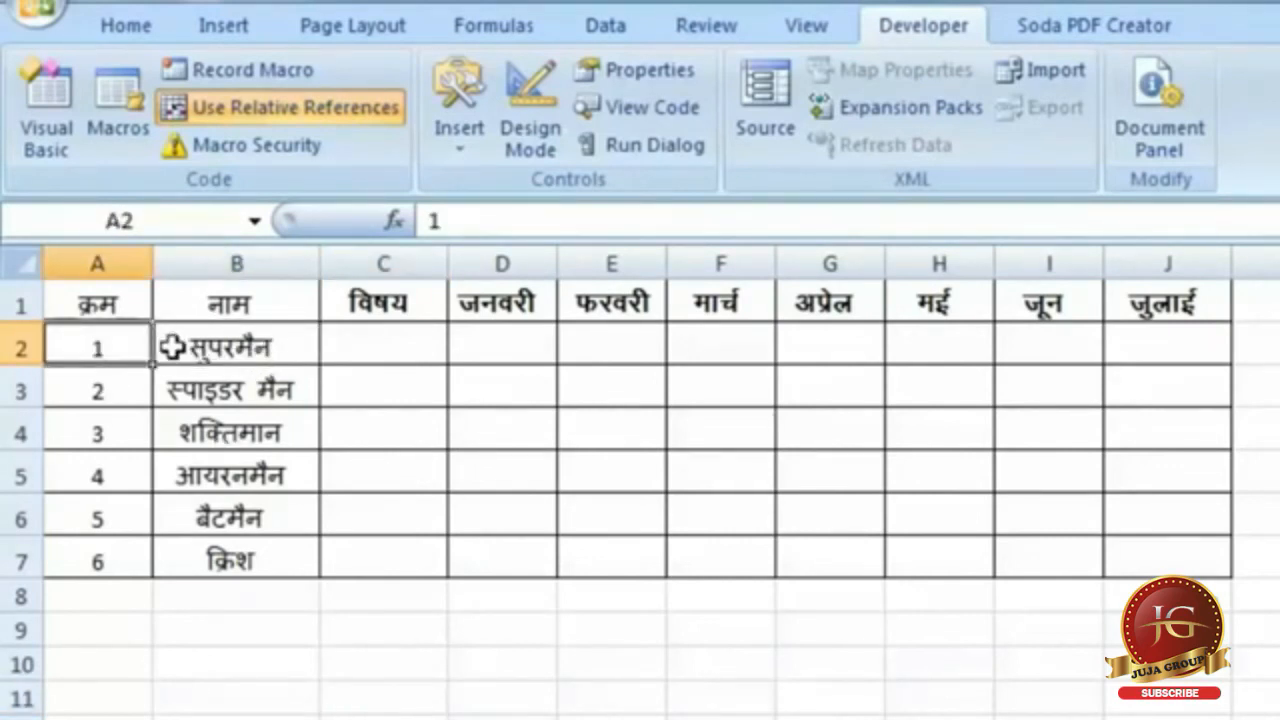
{"action": "left_click", "coordinate": [254, 70]}
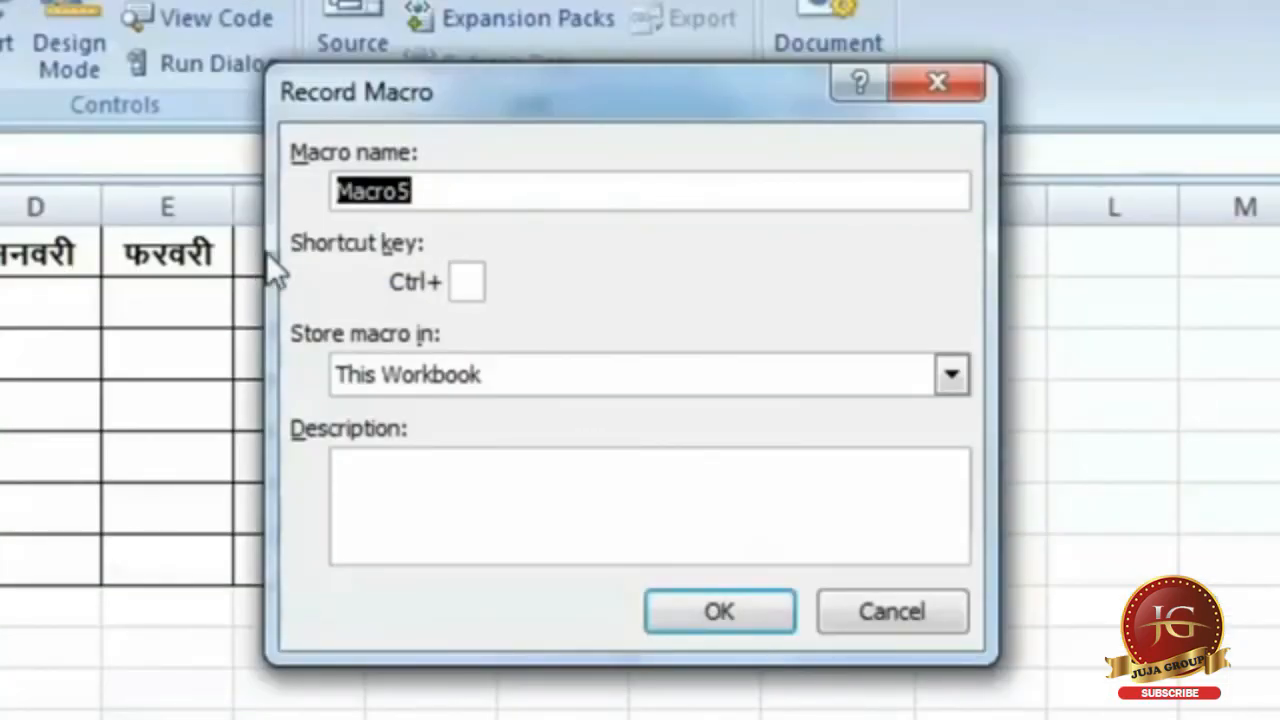
{"action": "left_click", "coordinate": [437, 193]}
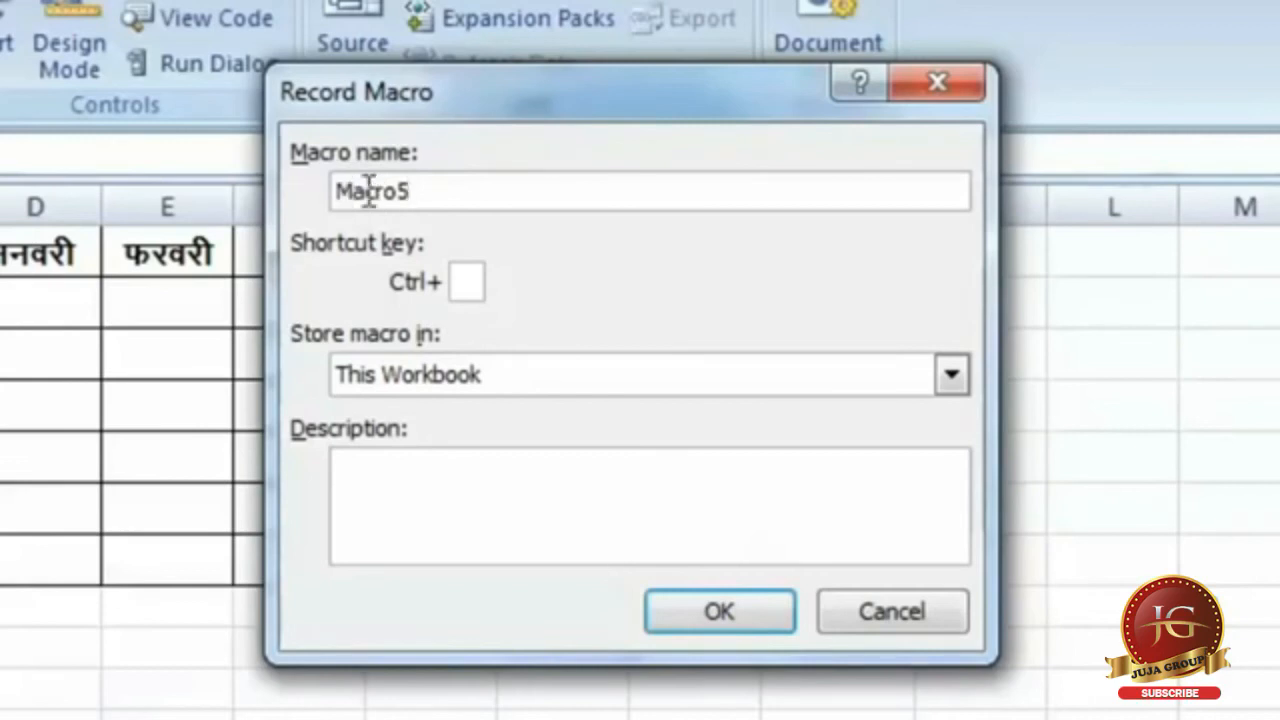
{"action": "left_click_drag", "start_coordinate": [346, 191], "coordinate": [484, 197]}
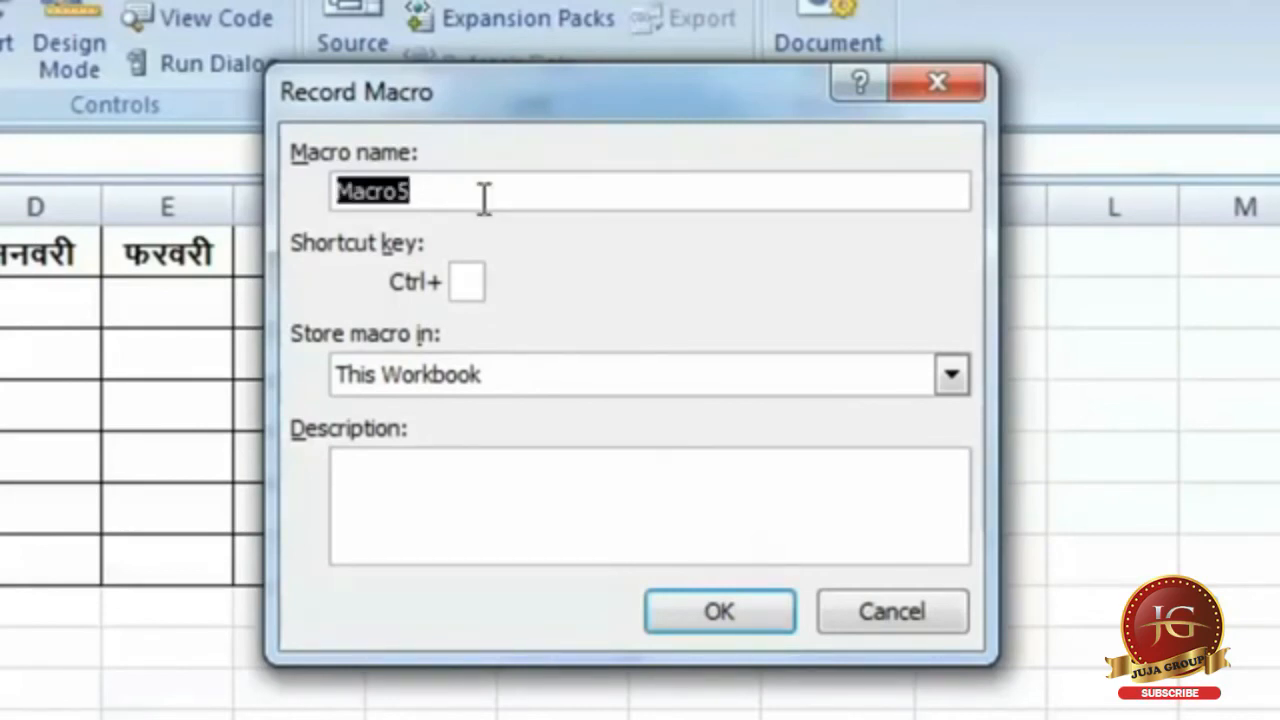
{"action": "left_click", "coordinate": [468, 281]}
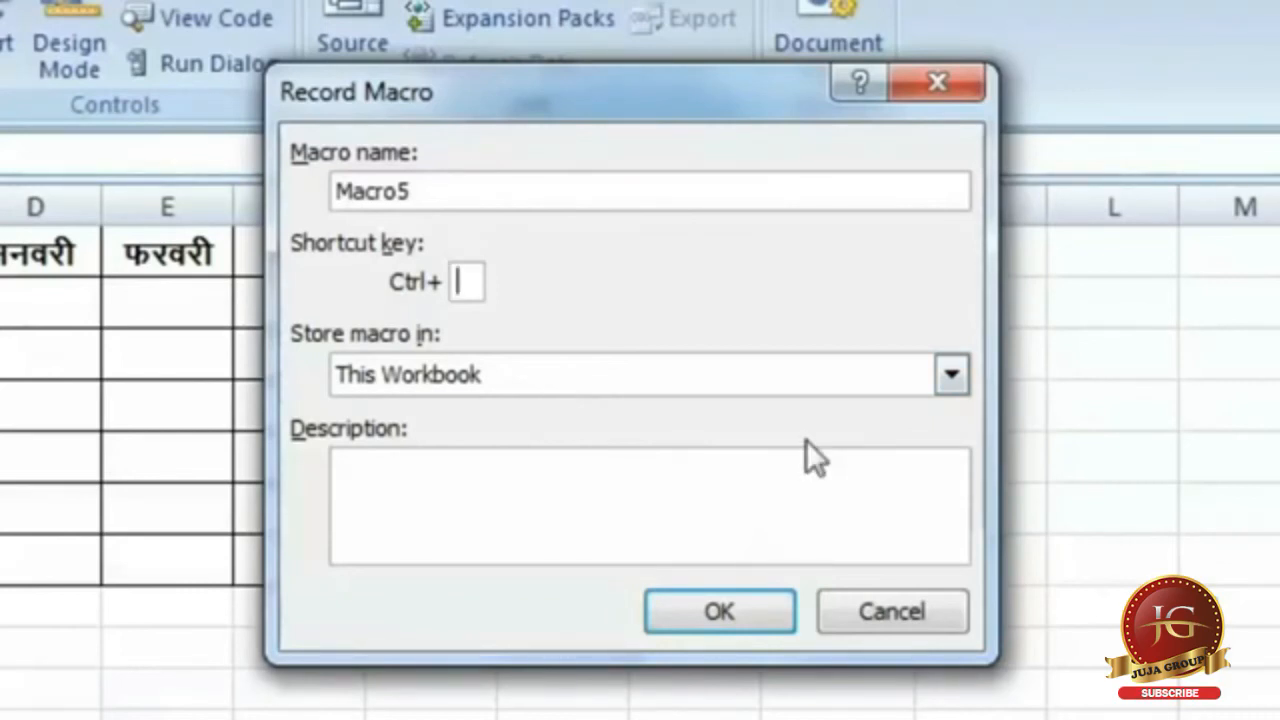
{"action": "type", "text": "N"}
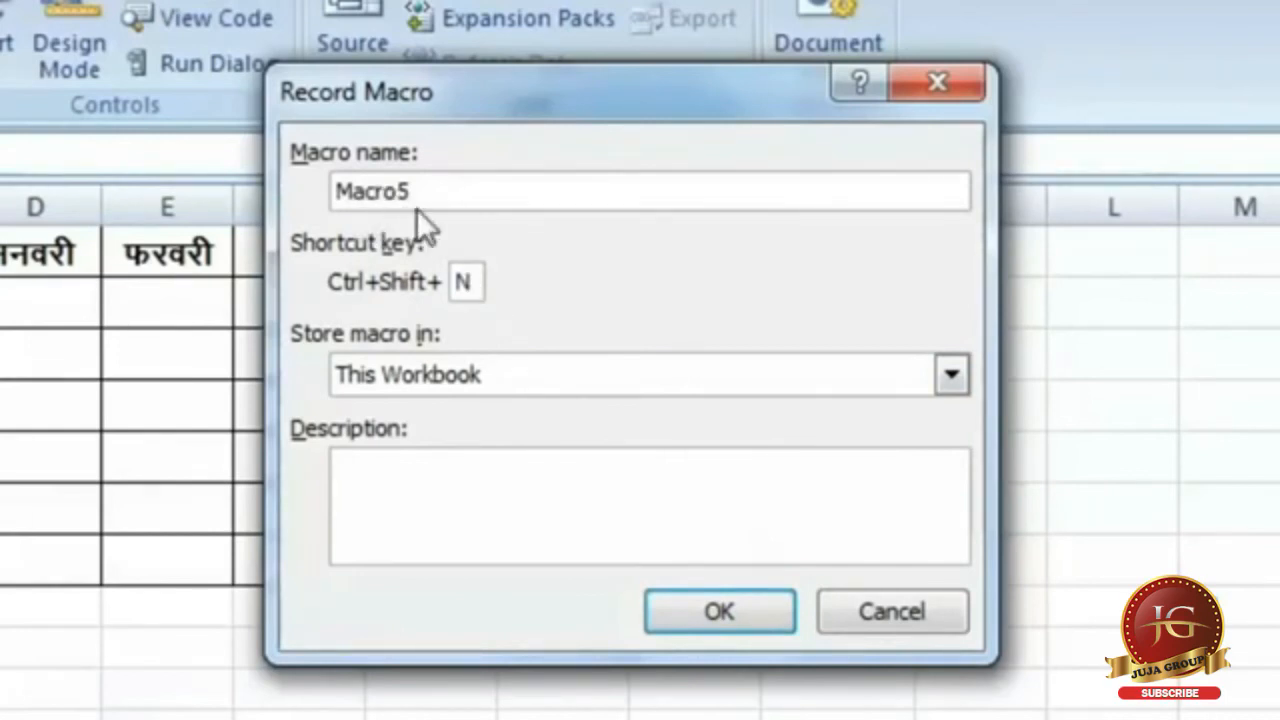
{"action": "left_click", "coordinate": [724, 610]}
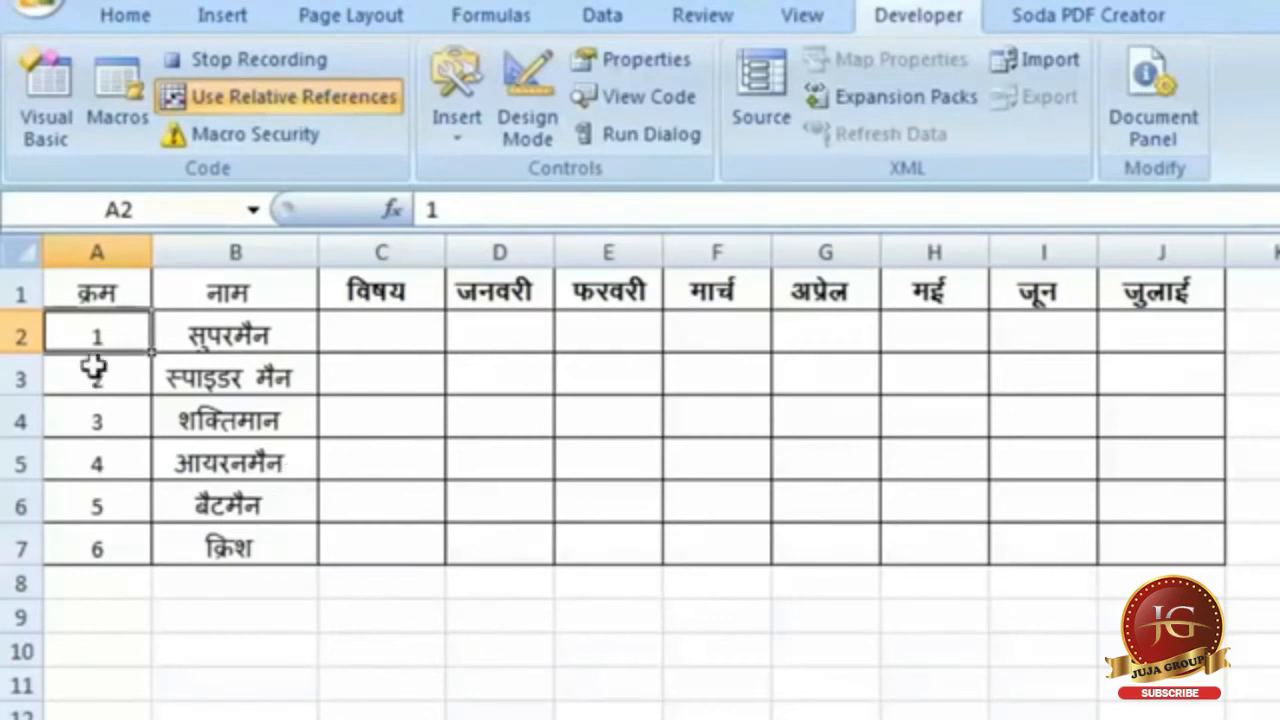
Insert five blank rows at rows 3 to 7, beneath the first student.
{"action": "left_click", "coordinate": [135, 375]}
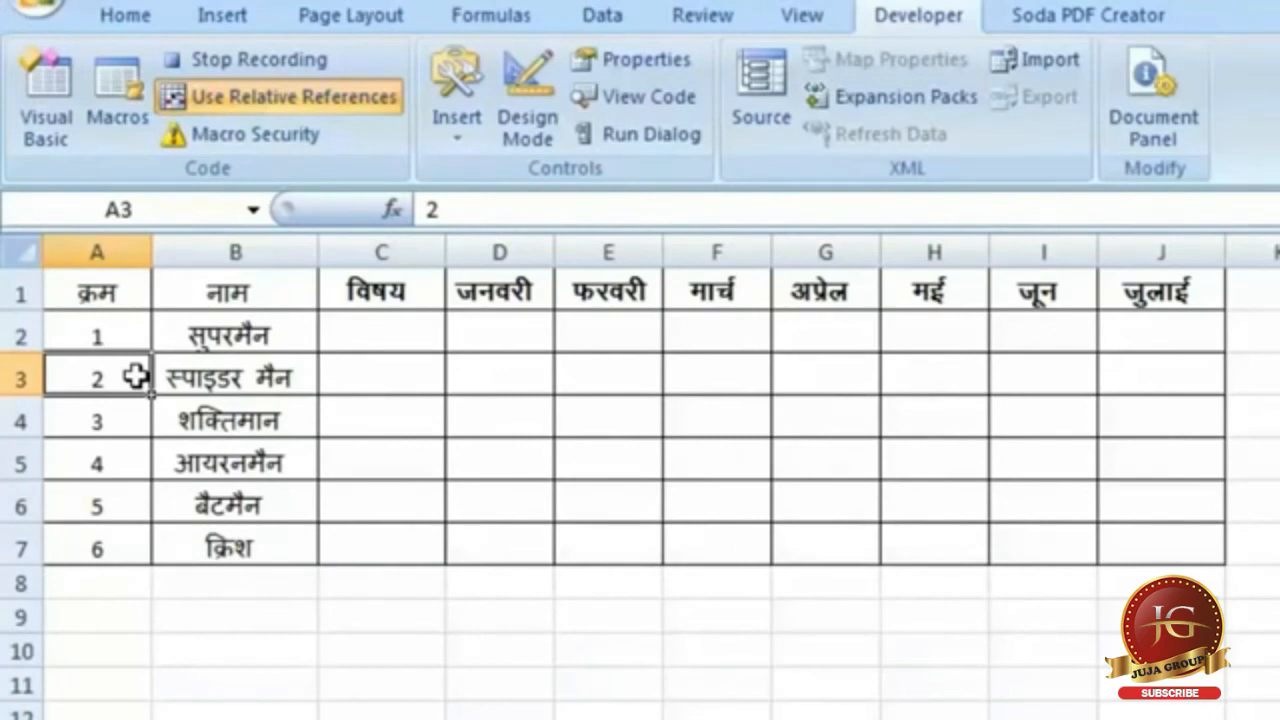
{"action": "left_click_drag", "start_coordinate": [20, 548], "coordinate": [17, 375]}
{"action": "right_click", "coordinate": [17, 375]}
{"action": "key", "text": "Escape"}
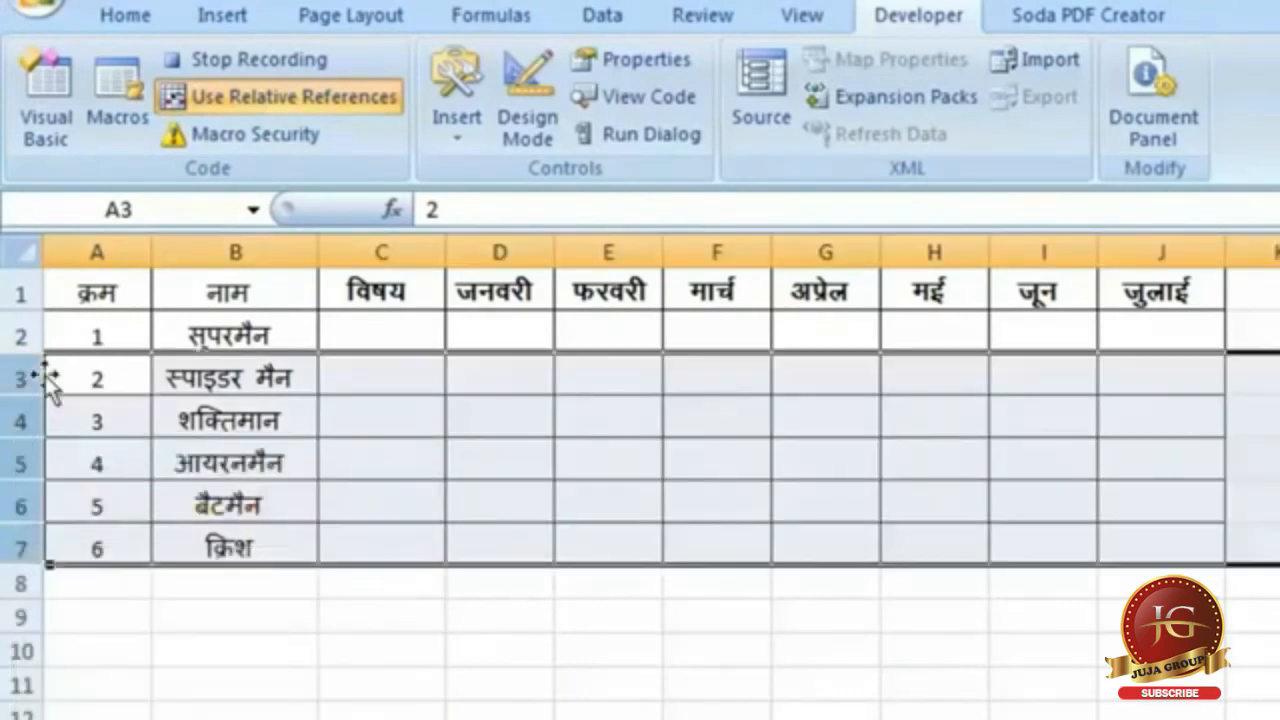
{"action": "right_click", "coordinate": [21, 545]}
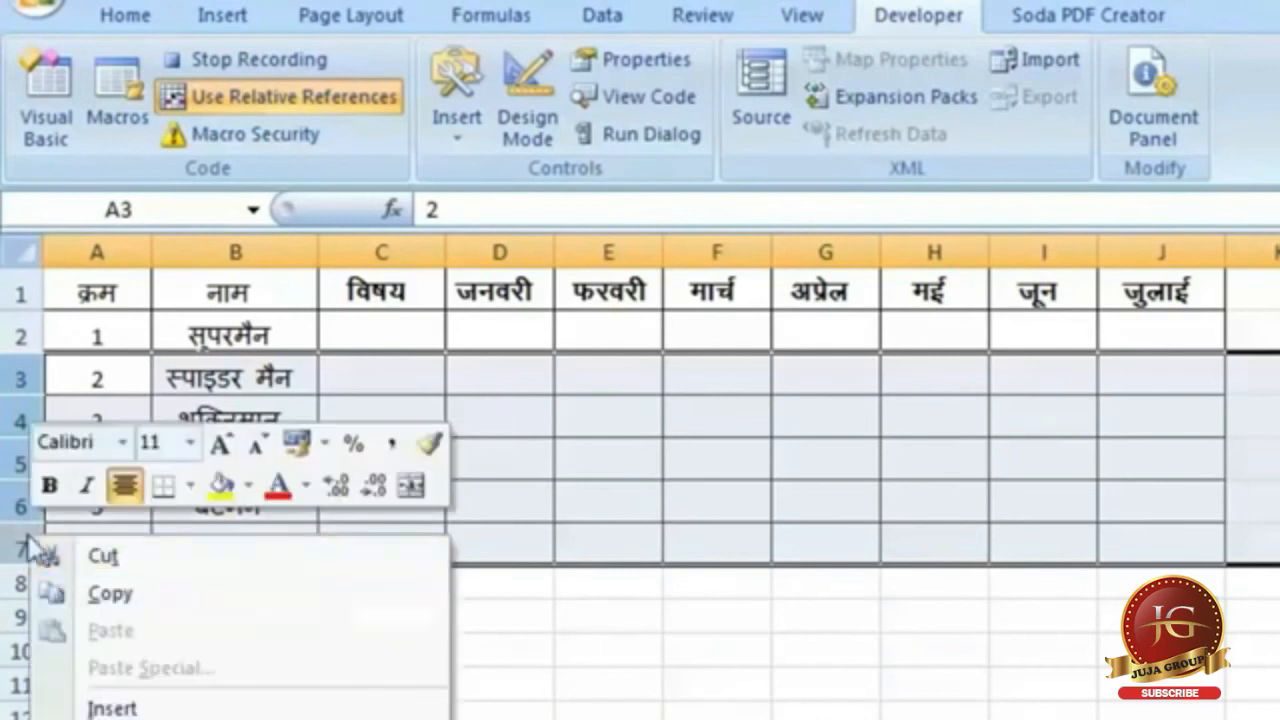
{"action": "left_click", "coordinate": [172, 709]}
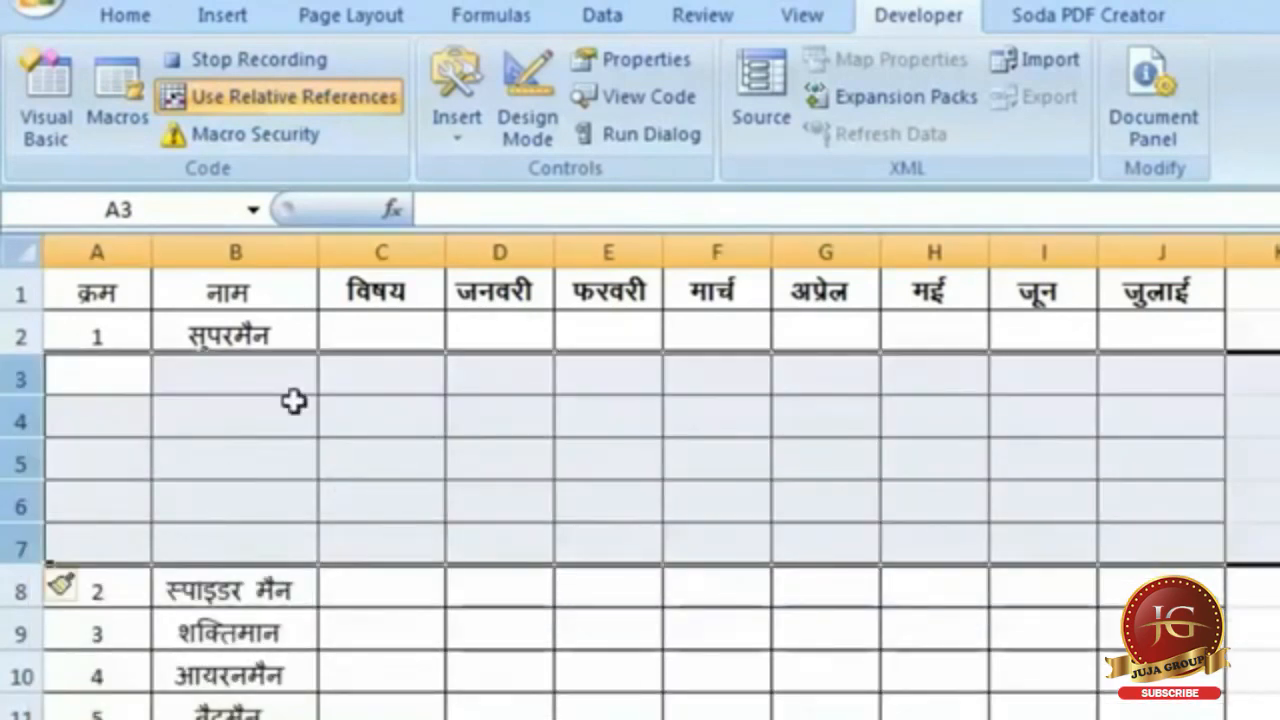
Enter गणित, विज्ञान, अंग्रेजी, हिंदी, कंप्यूटर and योग in C2:C7.
{"action": "left_click", "coordinate": [404, 336]}
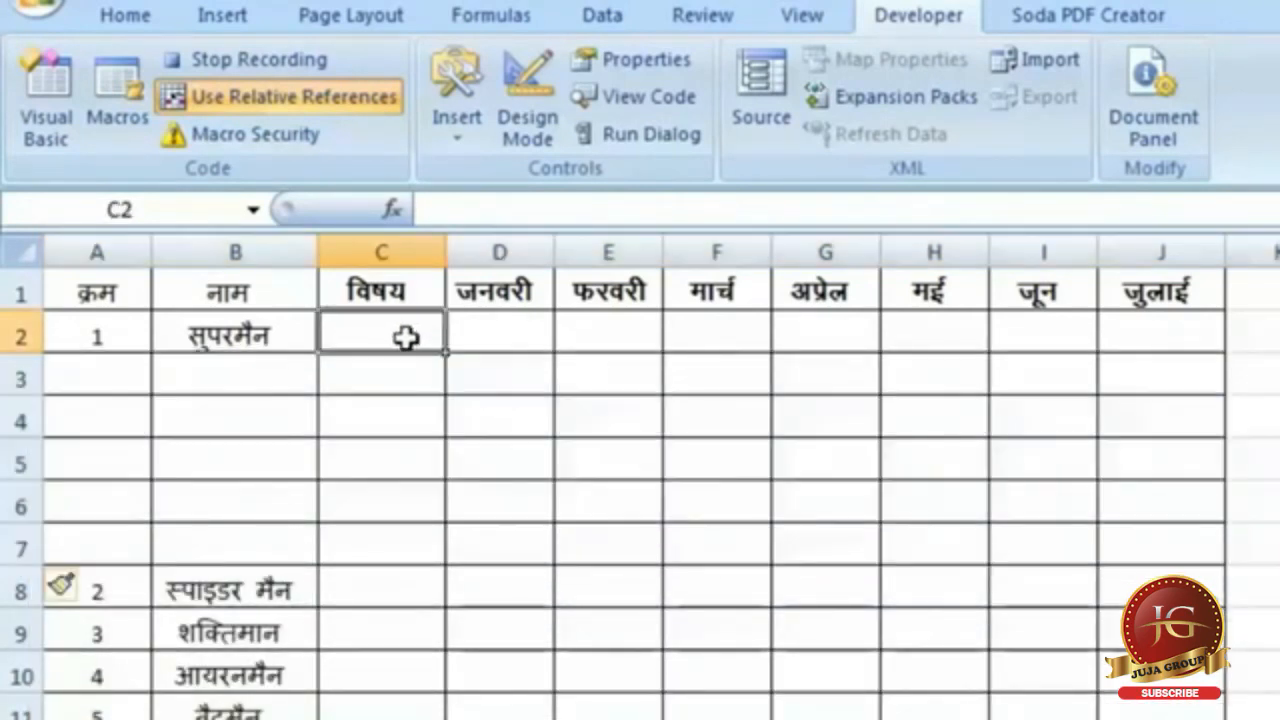
{"action": "type", "text": "x.kfr"}
{"action": "key", "text": "Return"}
{"action": "type", "text": "foKku"}
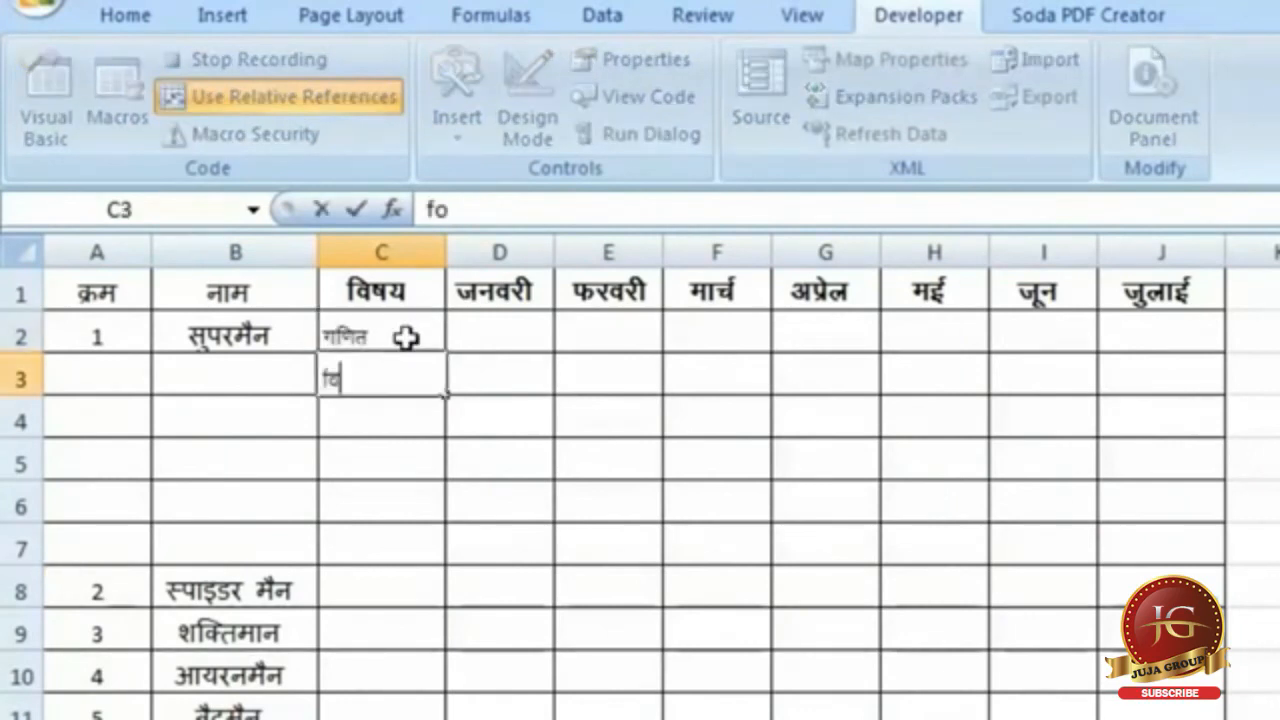
{"action": "key", "text": "Return"}
{"action": "type", "text": "vaxzsth"}
{"action": "key", "text": "Return"}
{"action": "type", "text": "fganh"}
{"action": "key", "text": "Return"}
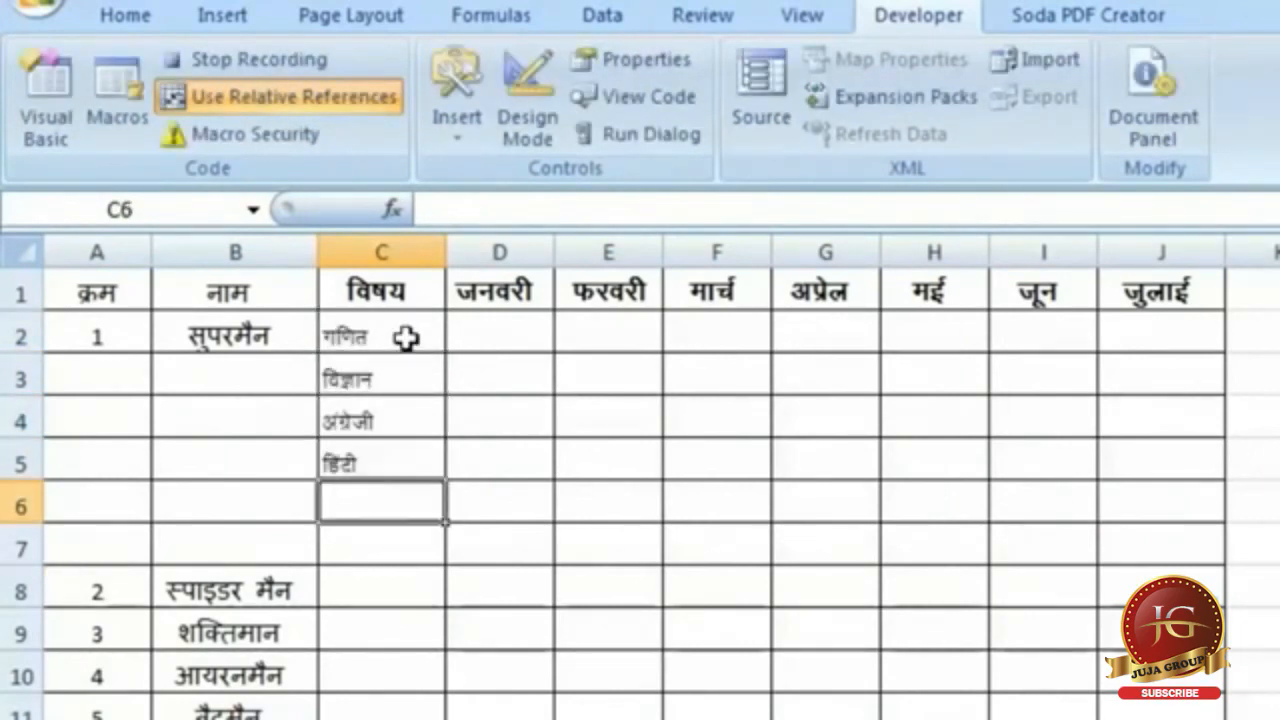
{"action": "type", "text": "daI;wVj"}
{"action": "key", "text": "Return"}
{"action": "type", "text": ";ksx"}
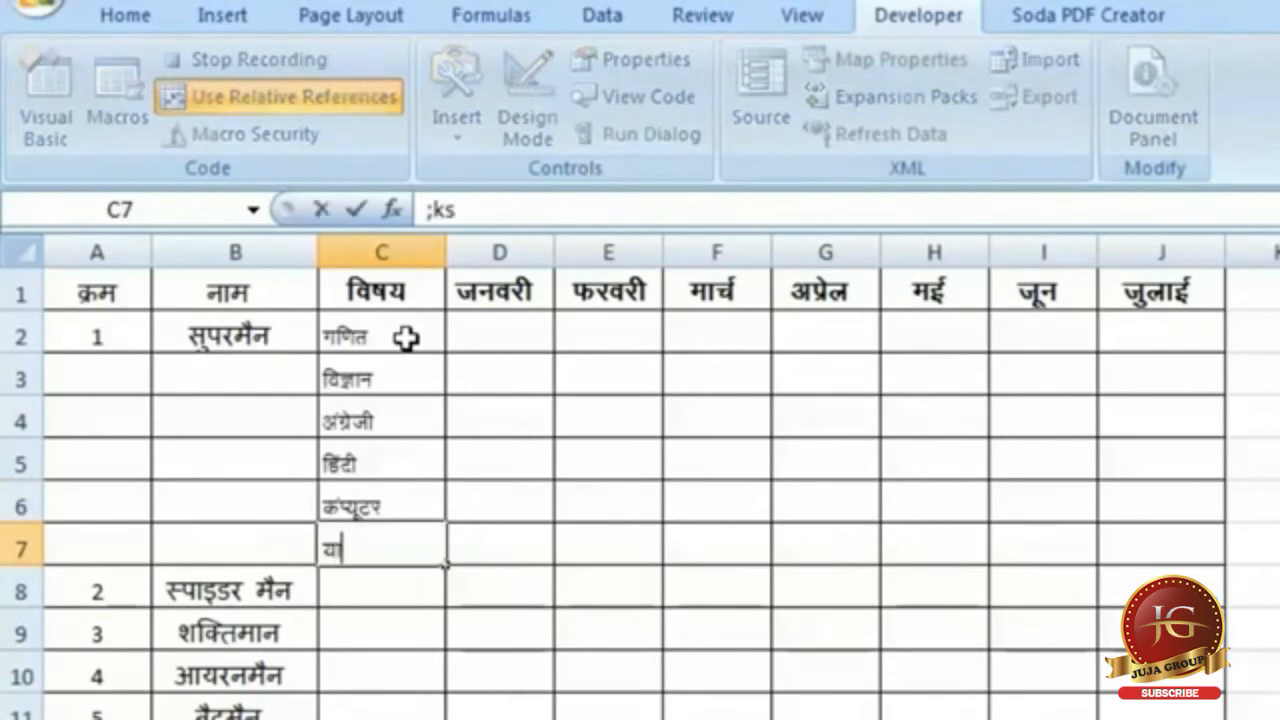
{"action": "key", "text": "Tab"}
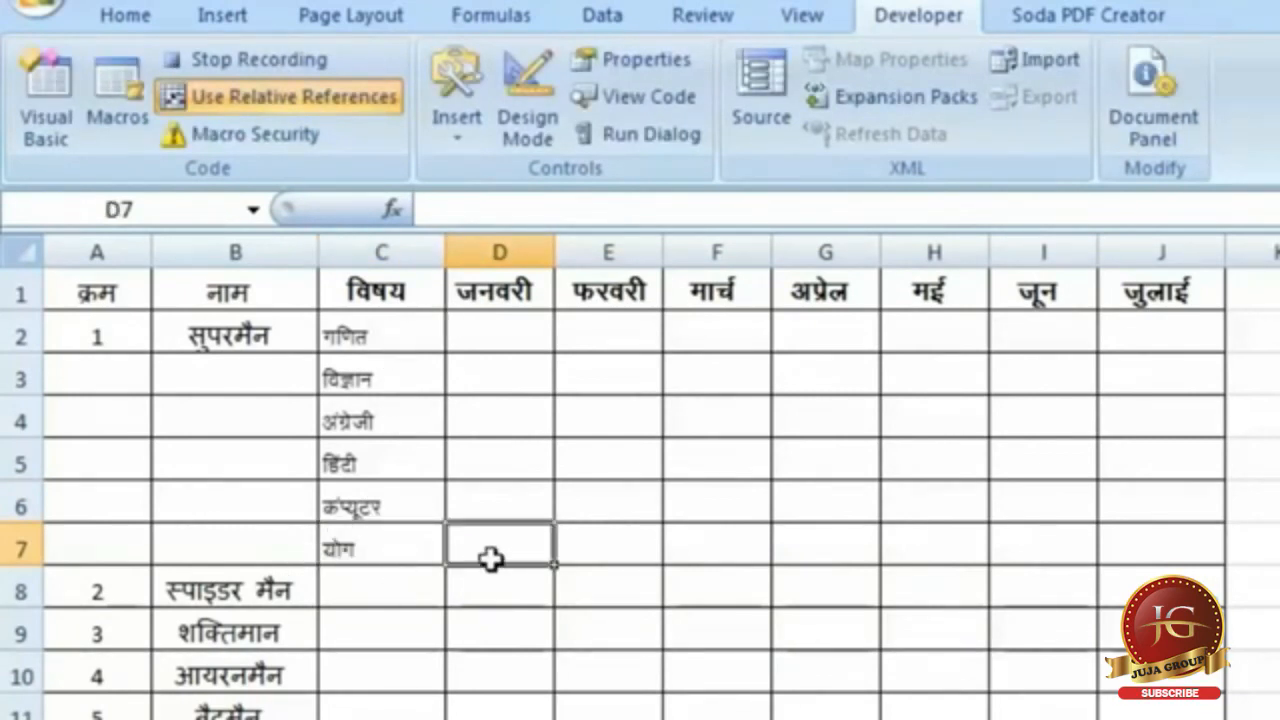
Enter =SUM(D2:D6) in D7 and fill the formula across to J7.
{"action": "left_click", "coordinate": [120, 17]}
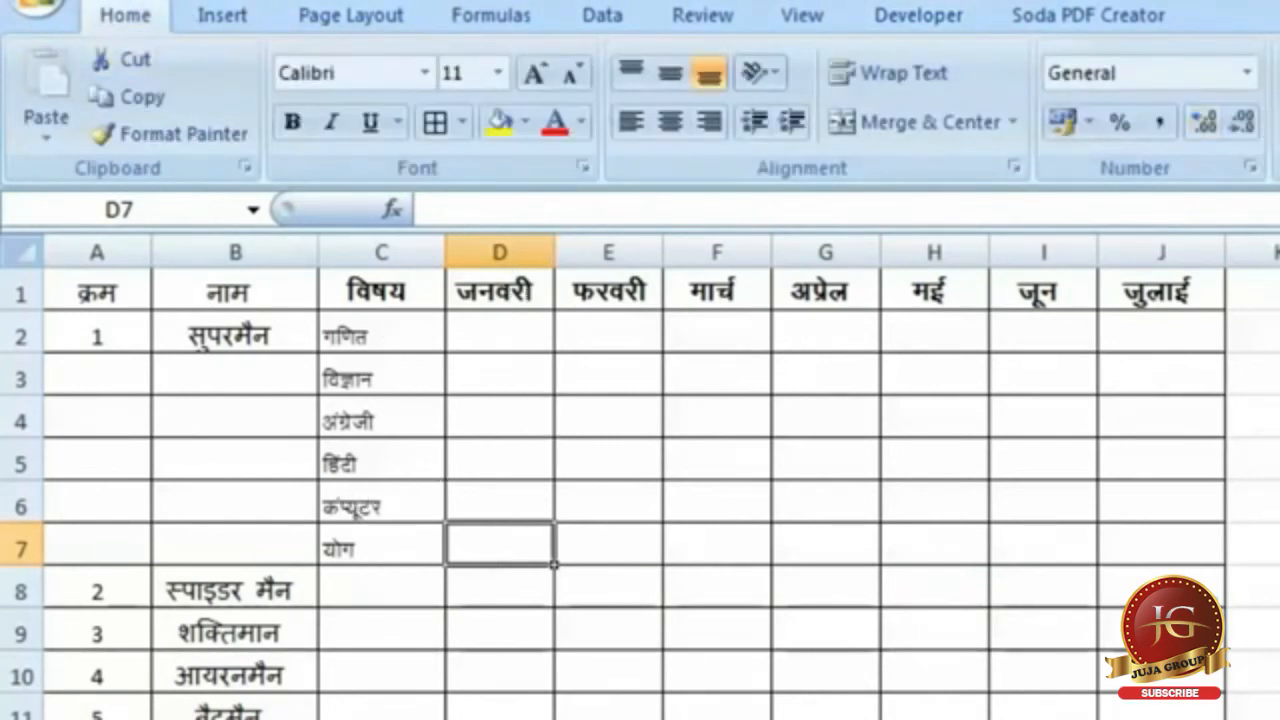
{"action": "key", "text": "alt+equal"}
{"action": "left_click_drag", "start_coordinate": [490, 336], "coordinate": [508, 488]}
{"action": "key", "text": "Return"}
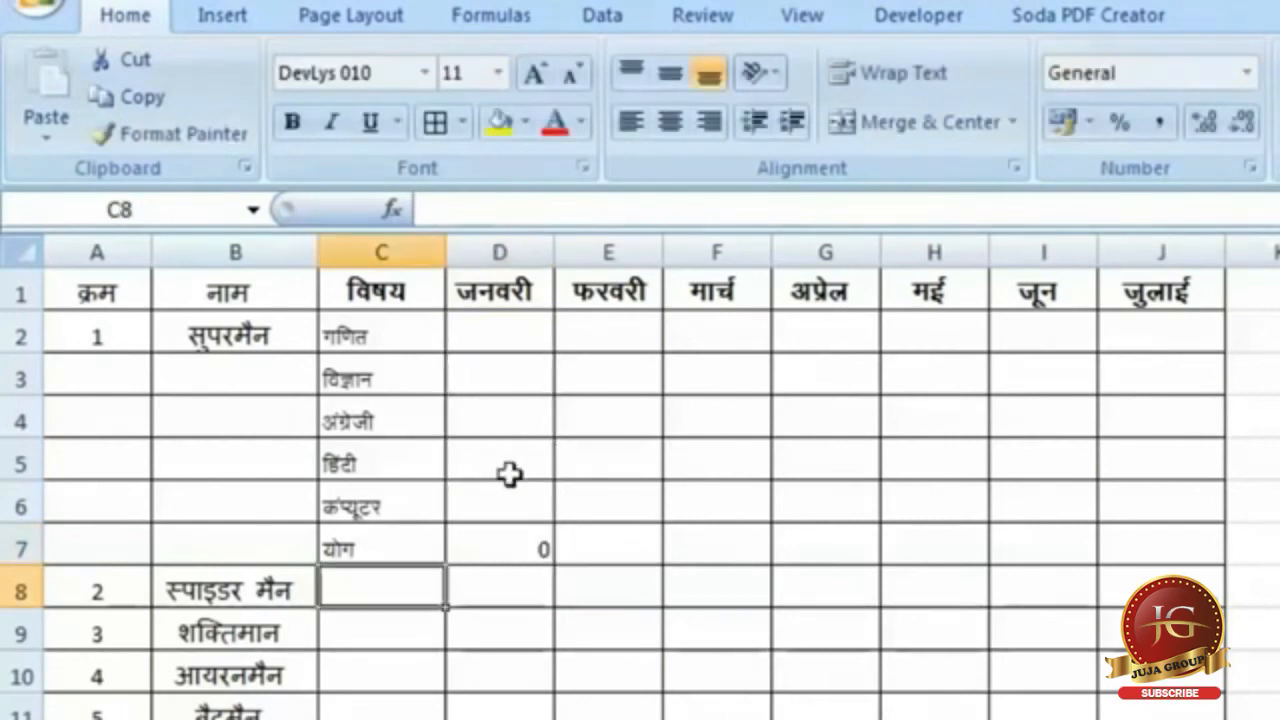
{"action": "left_click", "coordinate": [495, 575]}
{"action": "left_click", "coordinate": [540, 557]}
{"action": "left_click_drag", "start_coordinate": [552, 564], "coordinate": [1138, 586]}
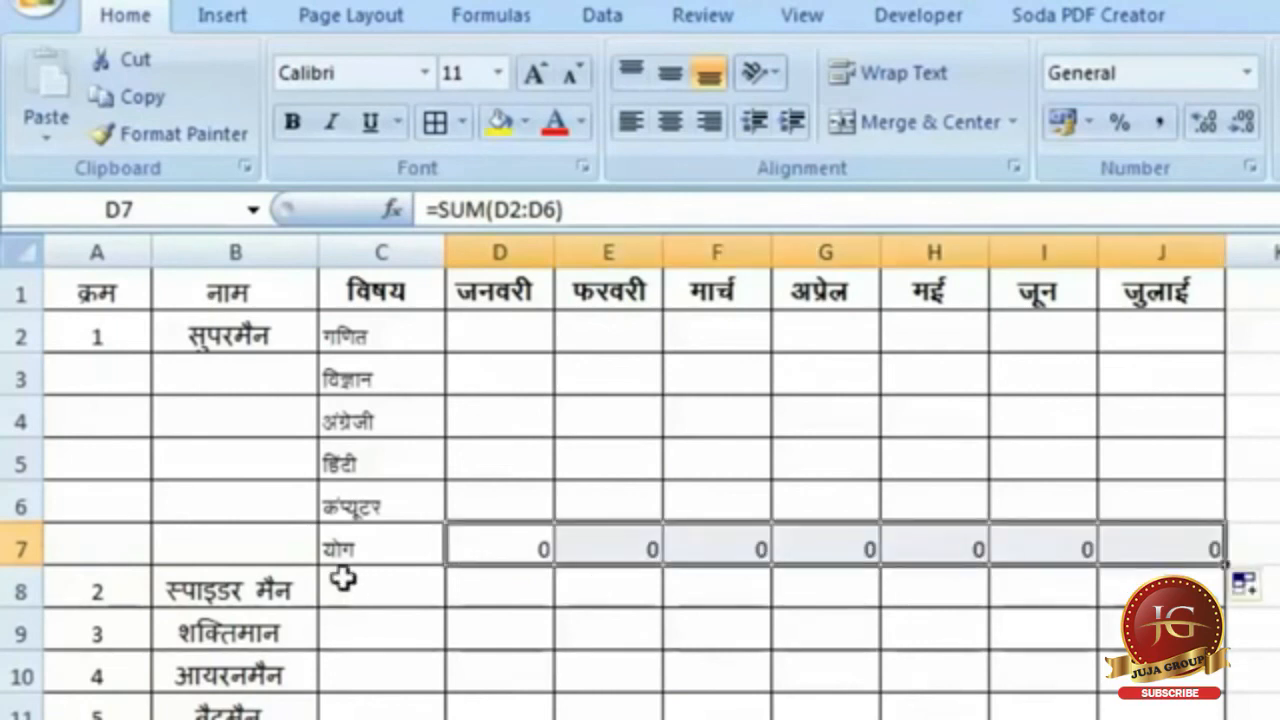
Format the total row A7:J7 as bold, size 14, with a grey fill.
{"action": "left_click", "coordinate": [62, 543]}
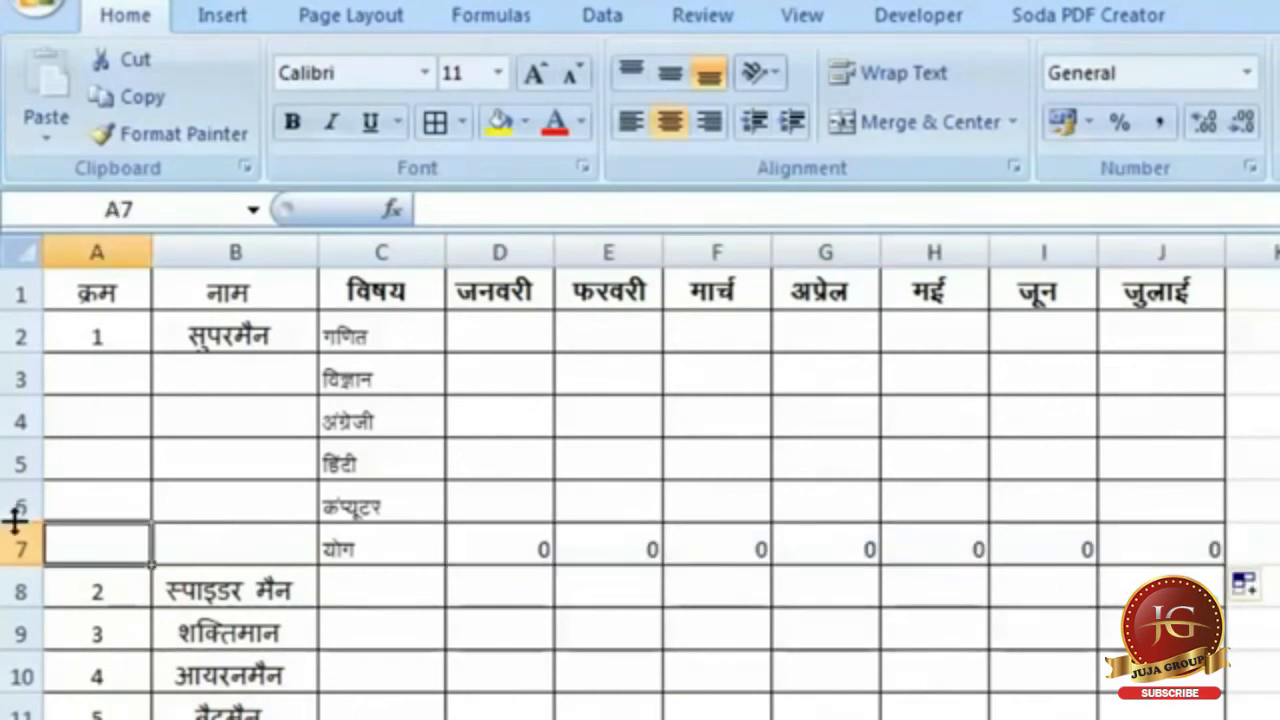
{"action": "left_click_drag", "start_coordinate": [126, 543], "coordinate": [1131, 554]}
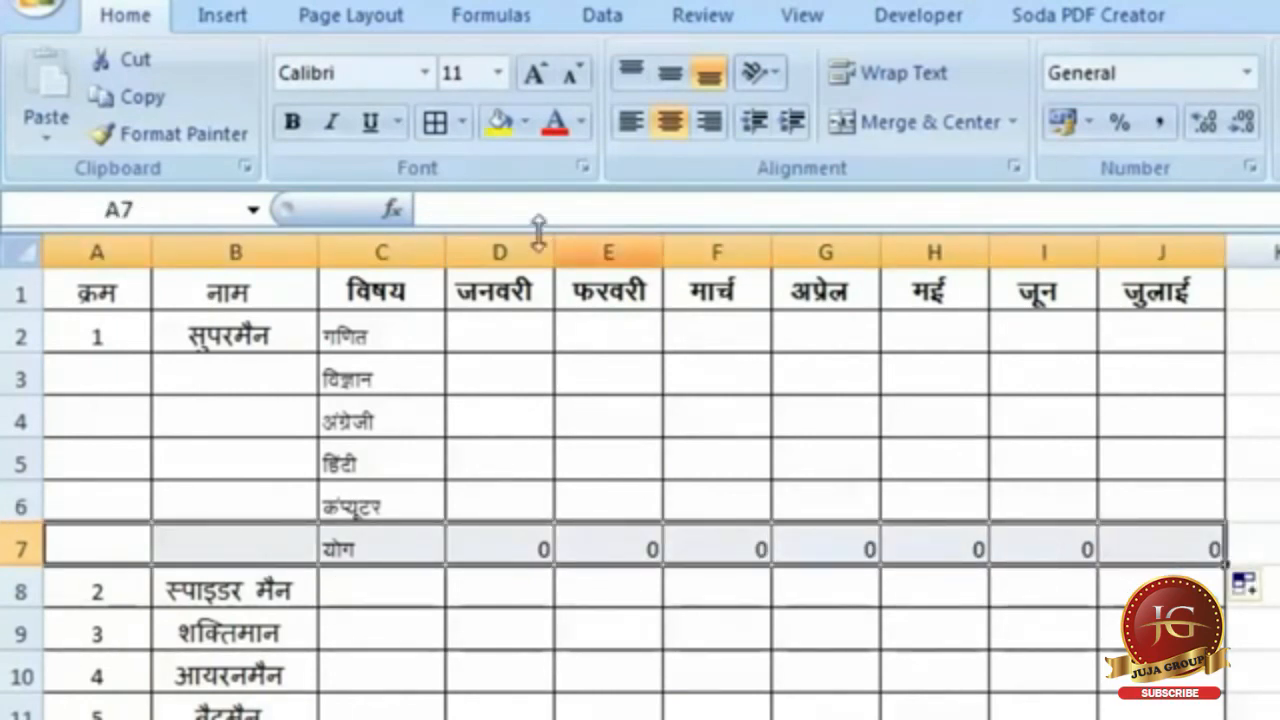
{"action": "left_click", "coordinate": [534, 73]}
{"action": "left_click", "coordinate": [534, 73]}
{"action": "left_click", "coordinate": [292, 121]}
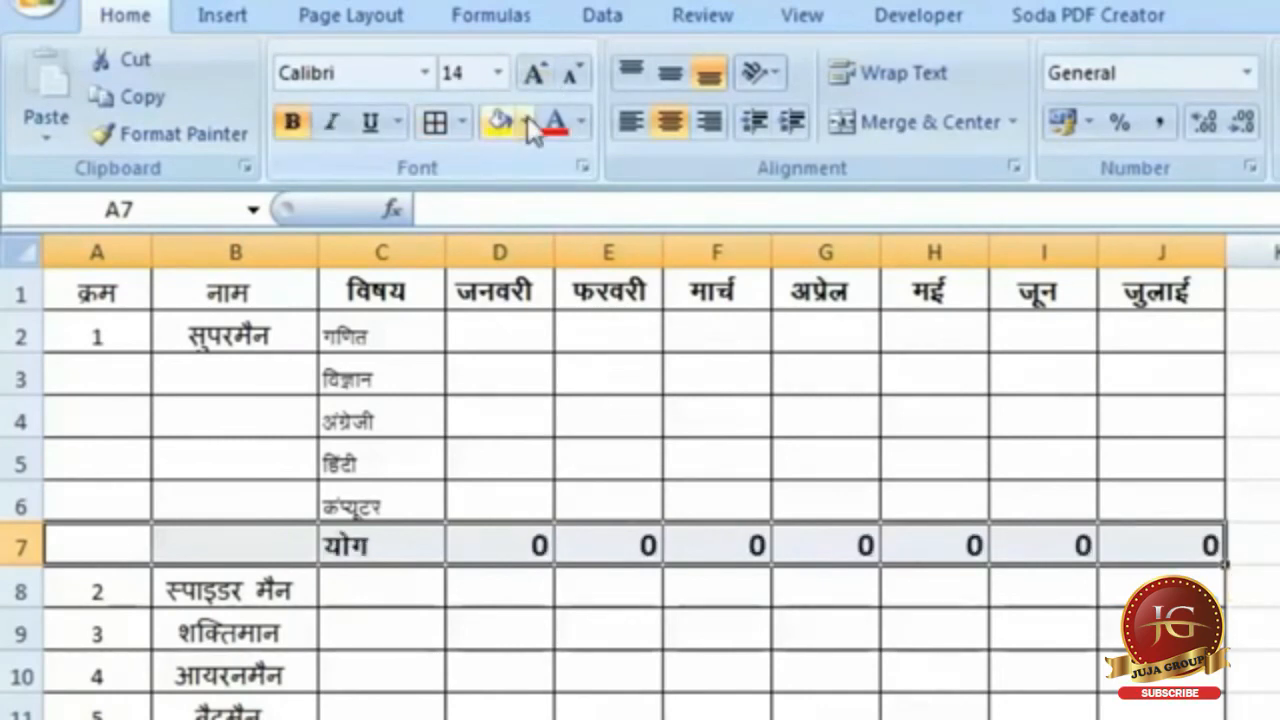
{"action": "left_click", "coordinate": [525, 121]}
{"action": "left_click", "coordinate": [494, 263]}
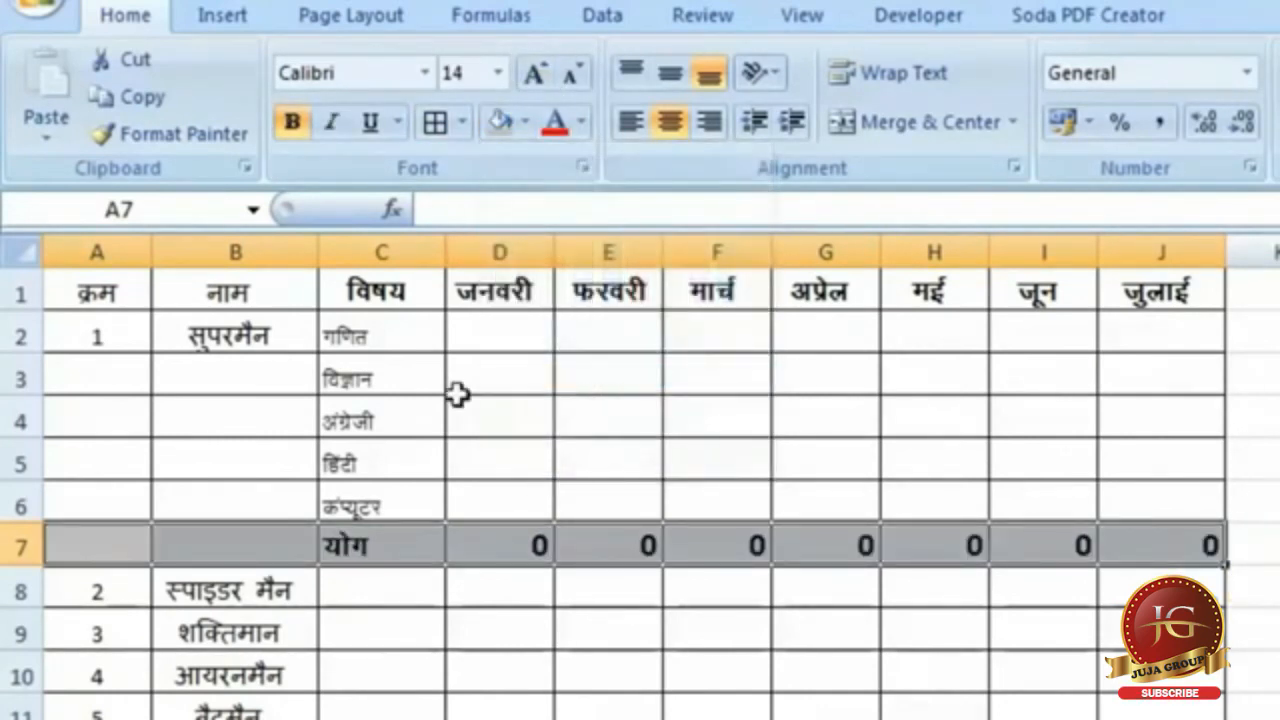
Enlarge the subject names in C2:C6 by one font size increment.
{"action": "left_click_drag", "start_coordinate": [380, 335], "coordinate": [385, 505]}
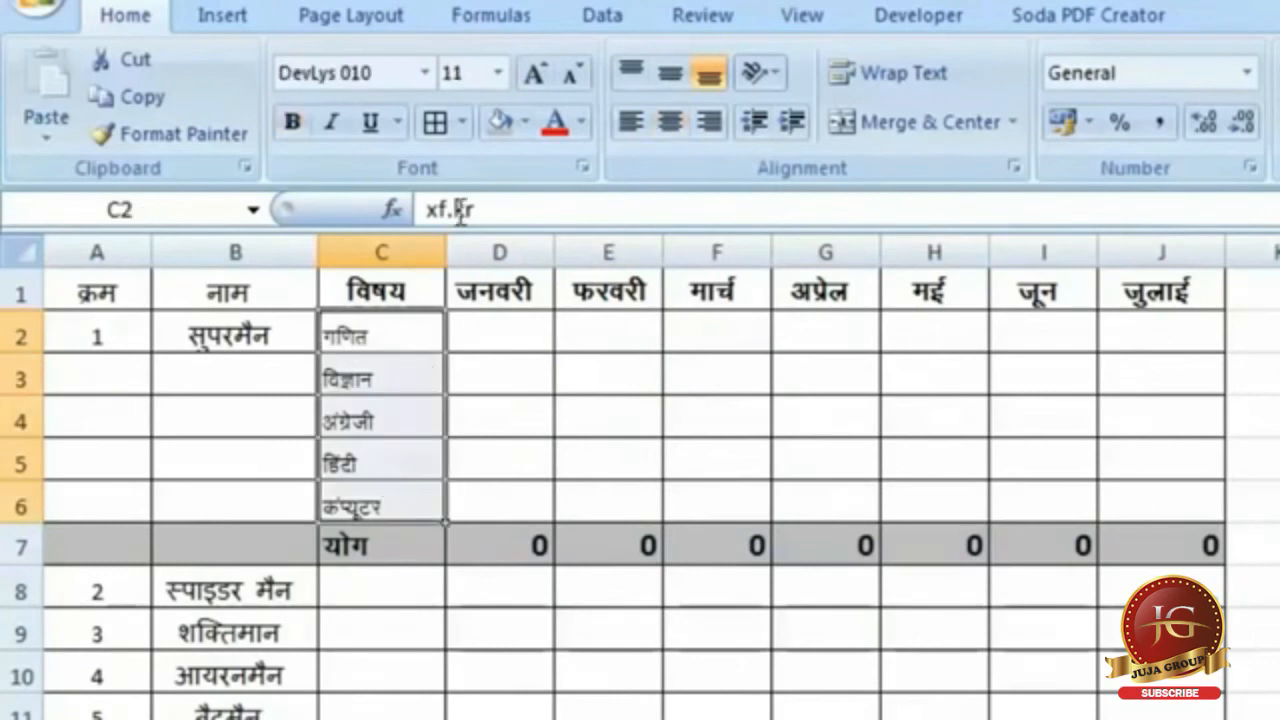
{"action": "left_click", "coordinate": [535, 75]}
{"action": "left_click", "coordinate": [834, 558]}
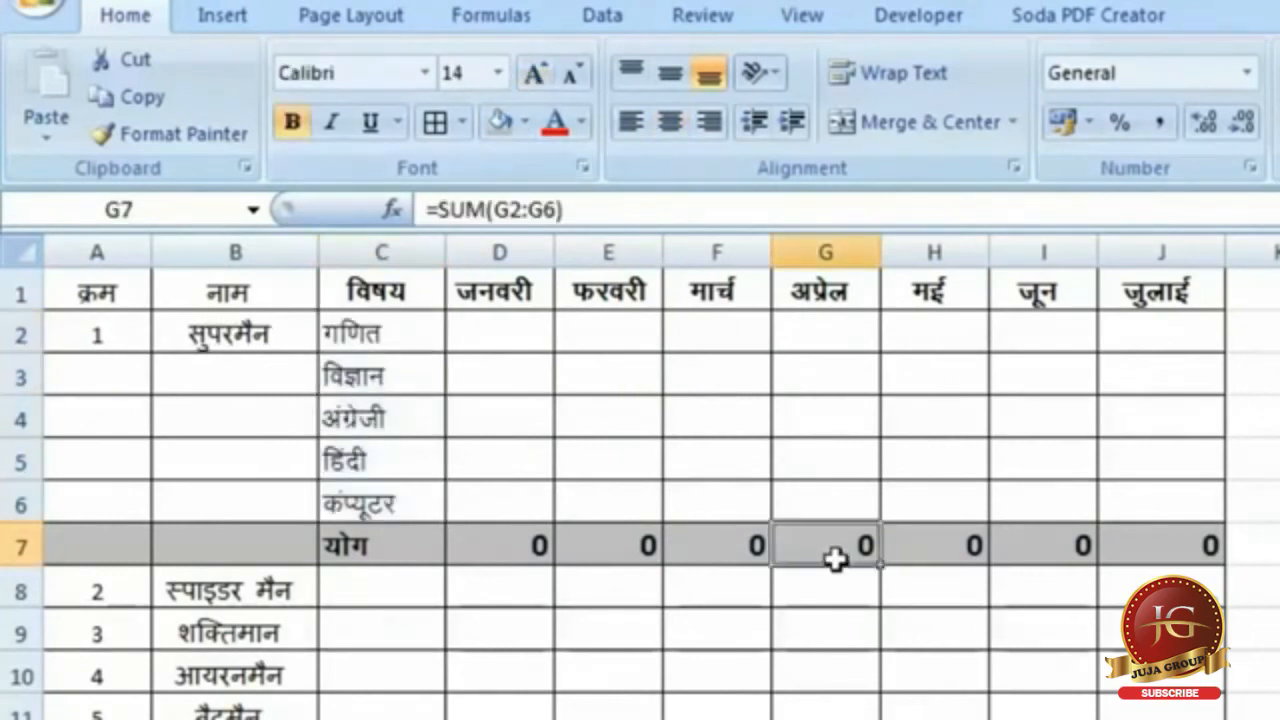
Select J7, the last cell of the total row, and stop recording the macro.
{"action": "left_click", "coordinate": [1166, 543]}
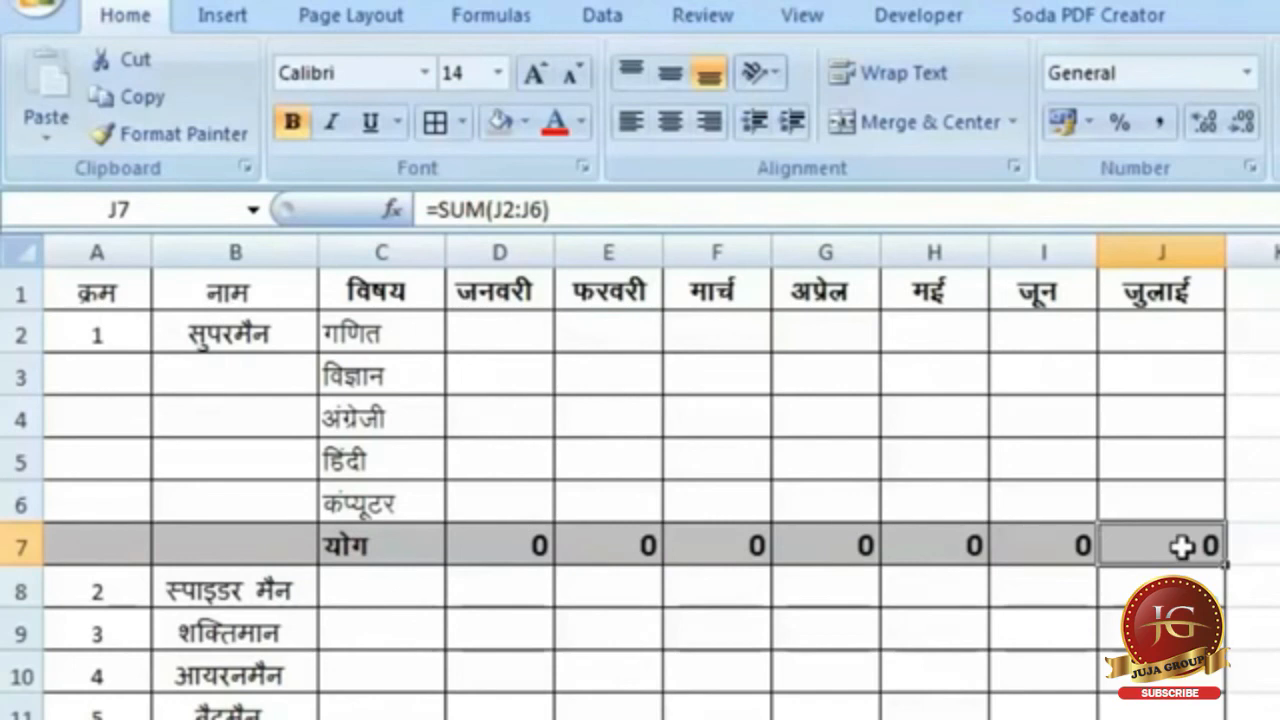
{"action": "left_click", "coordinate": [948, 20]}
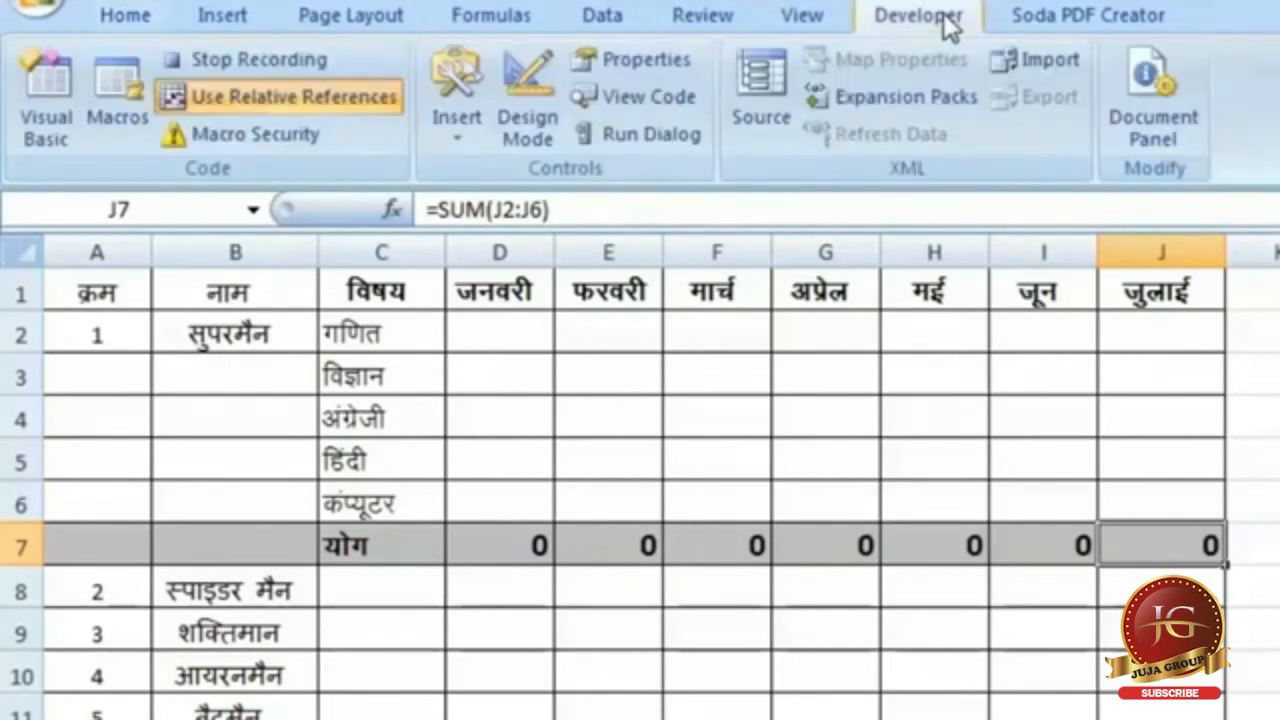
{"action": "left_click", "coordinate": [253, 58]}
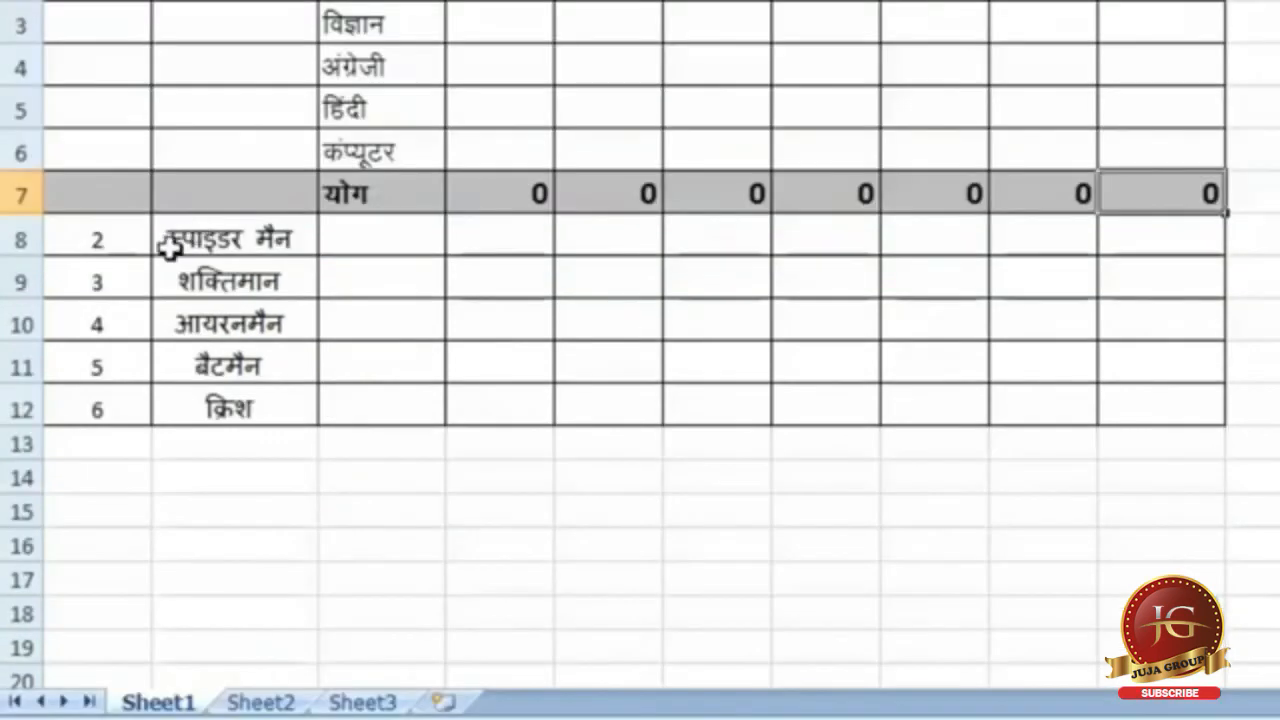
Run Macro5 from cell A8 to build the subject and total rows for the second student.
{"action": "left_click", "coordinate": [104, 237]}
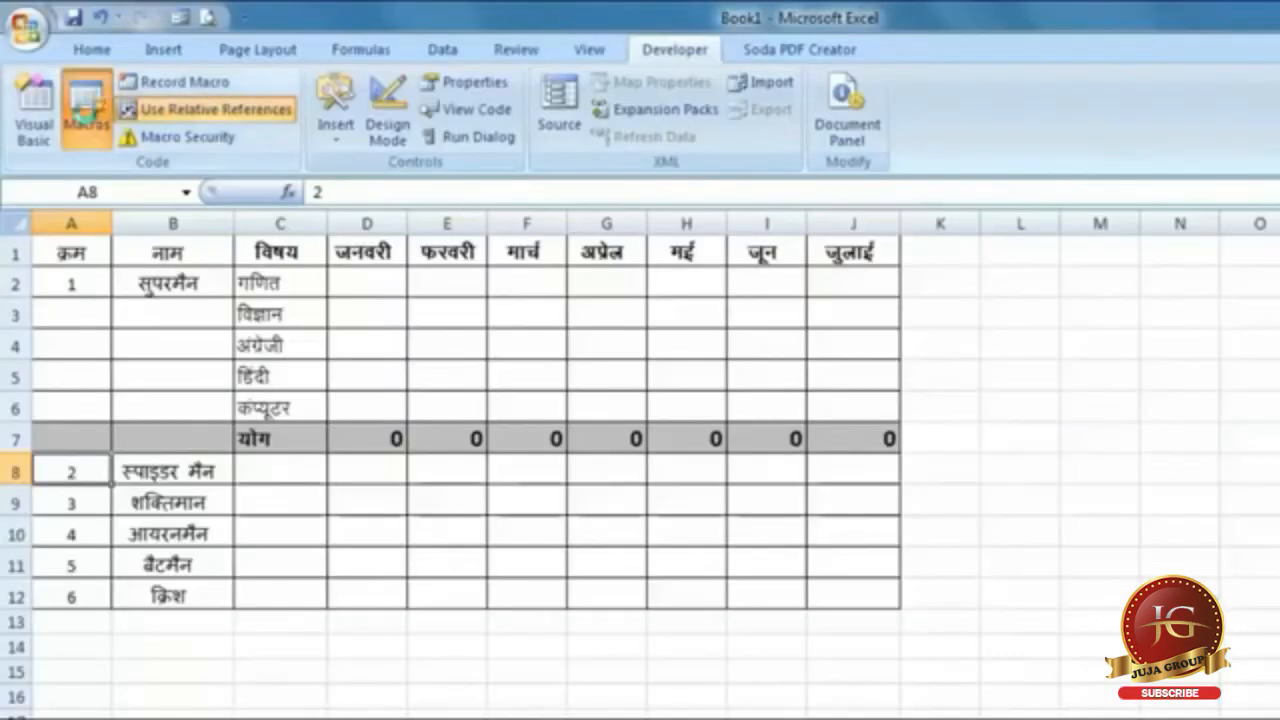
{"action": "left_click", "coordinate": [87, 108]}
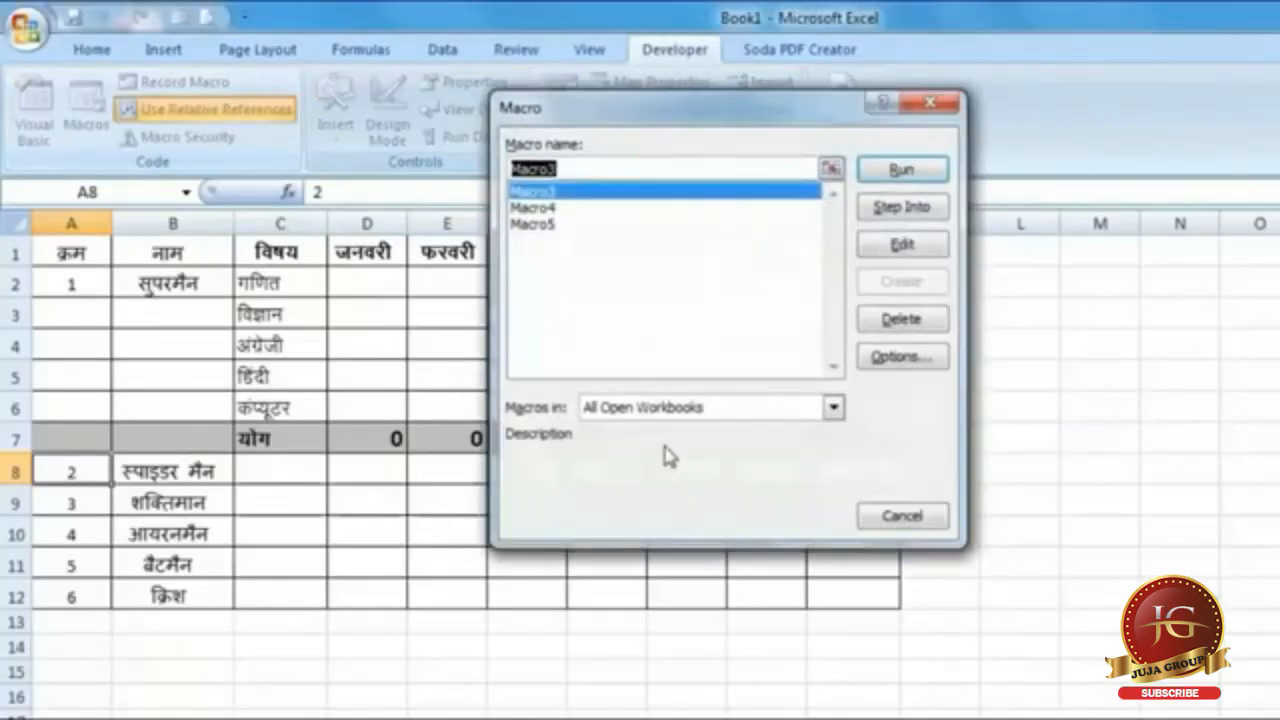
{"action": "left_click", "coordinate": [553, 226]}
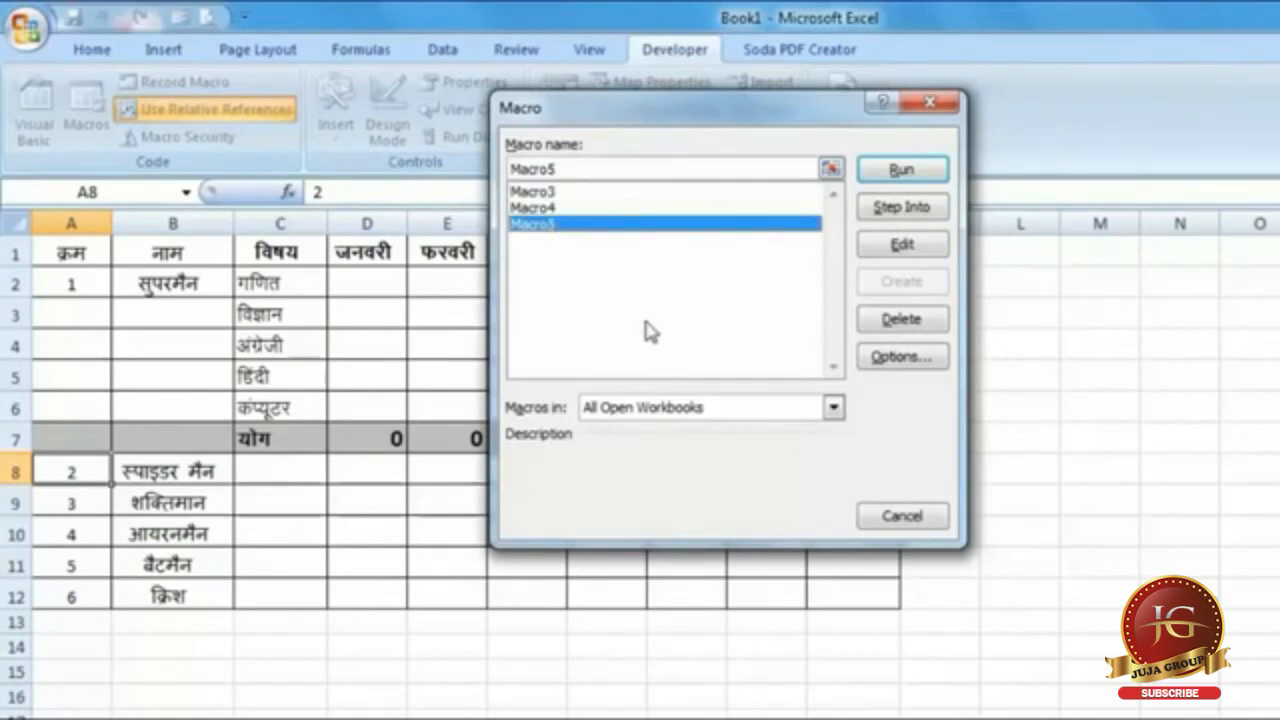
{"action": "left_click", "coordinate": [902, 172]}
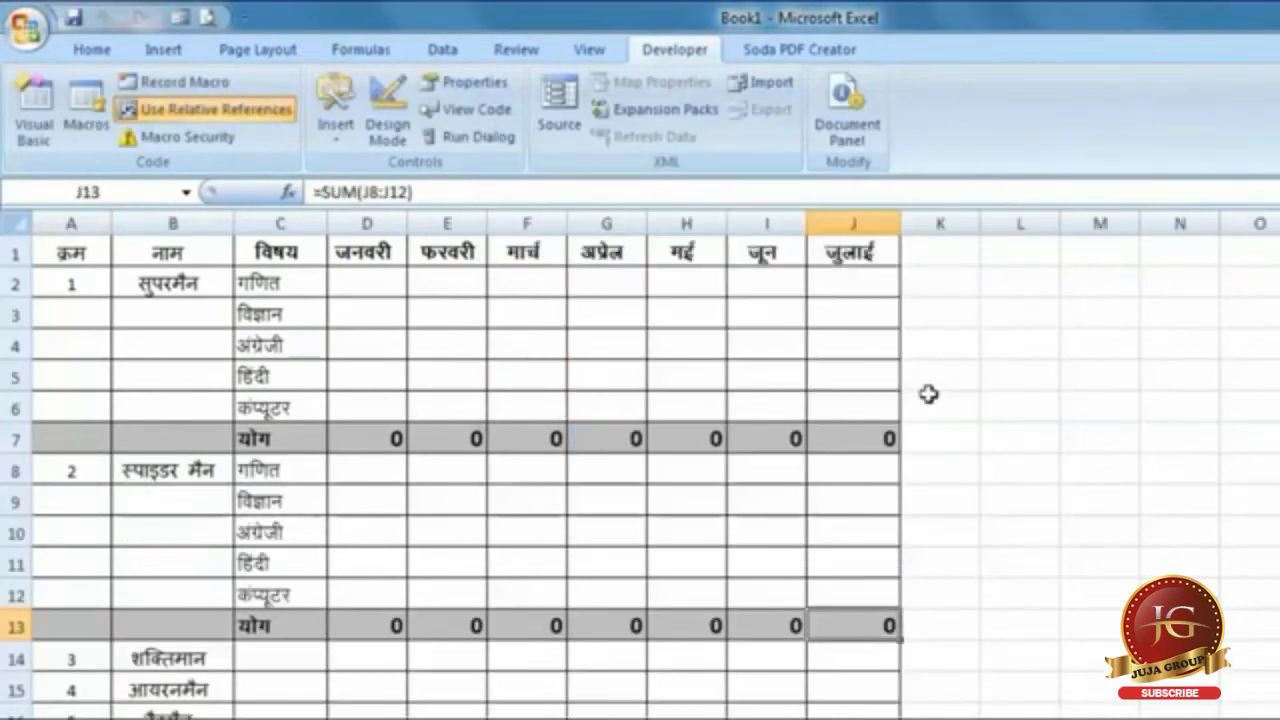
Run Macro5 from cell A14 to build the subject and total rows for the third student.
{"action": "scroll", "coordinate": [66, 657], "scroll_direction": "down", "scroll_amount": 1}
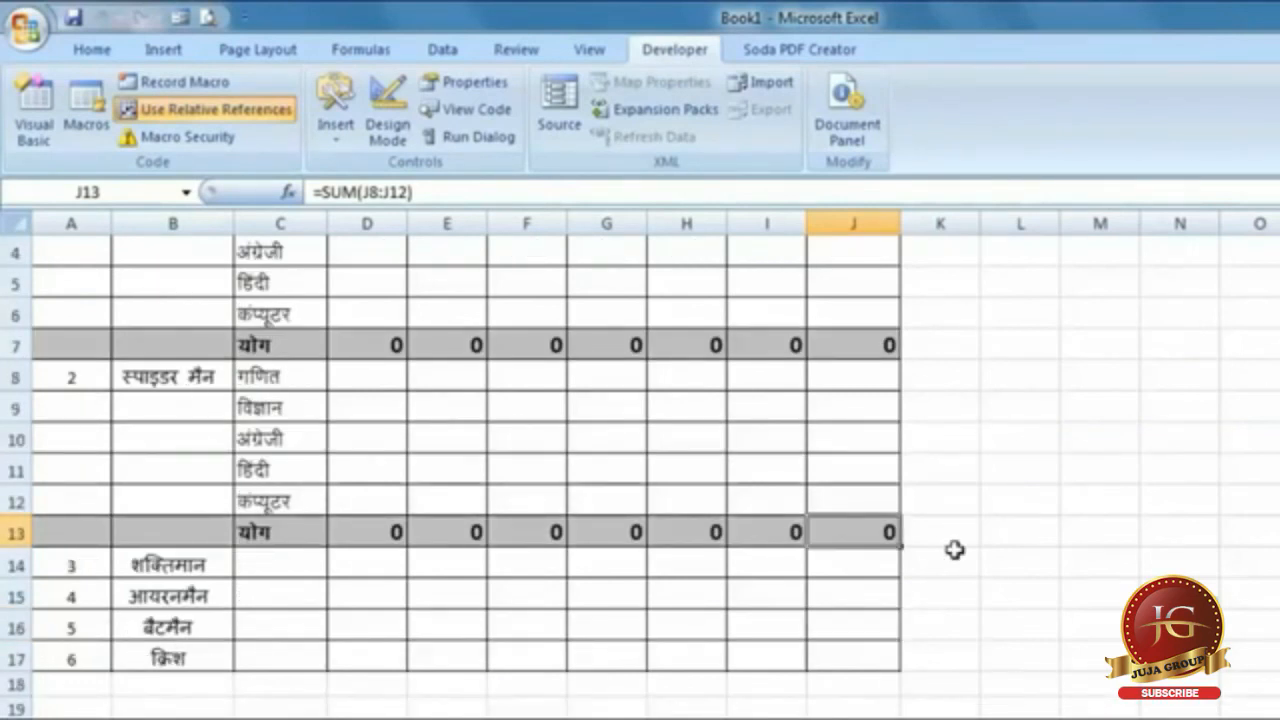
{"action": "left_click", "coordinate": [94, 565]}
{"action": "left_click", "coordinate": [86, 105]}
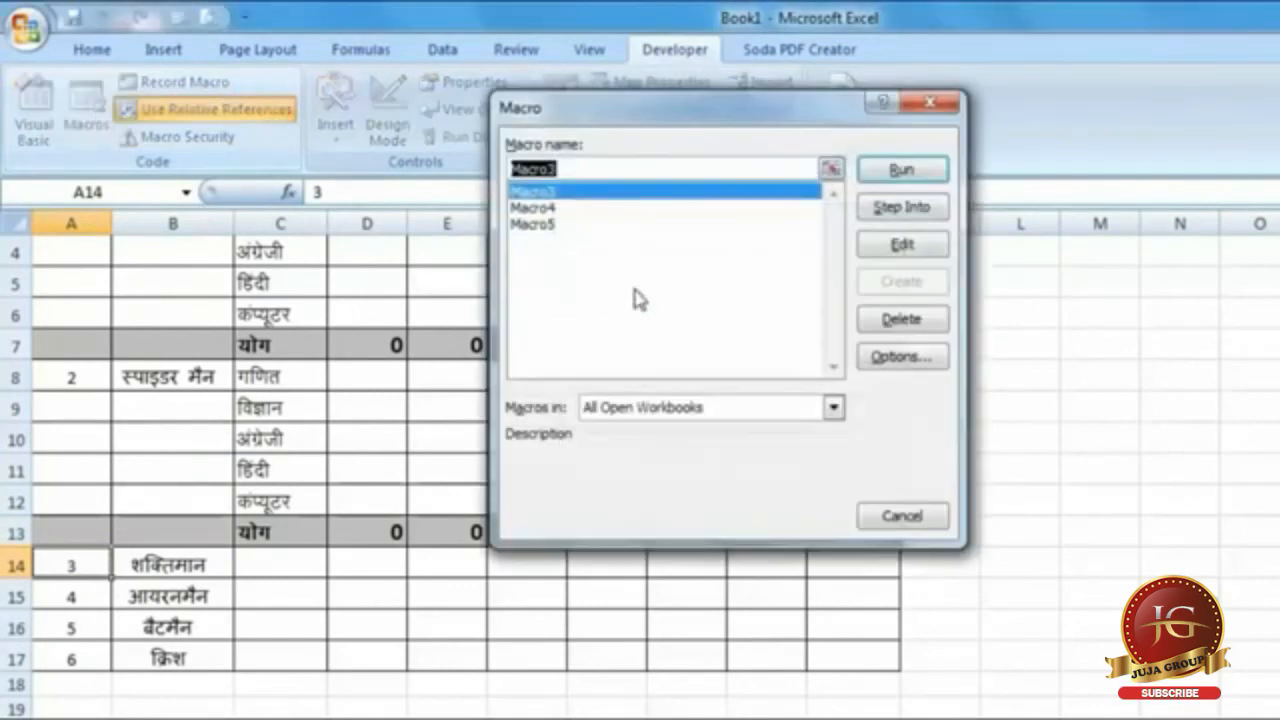
{"action": "left_click", "coordinate": [560, 224]}
{"action": "left_click", "coordinate": [886, 176]}
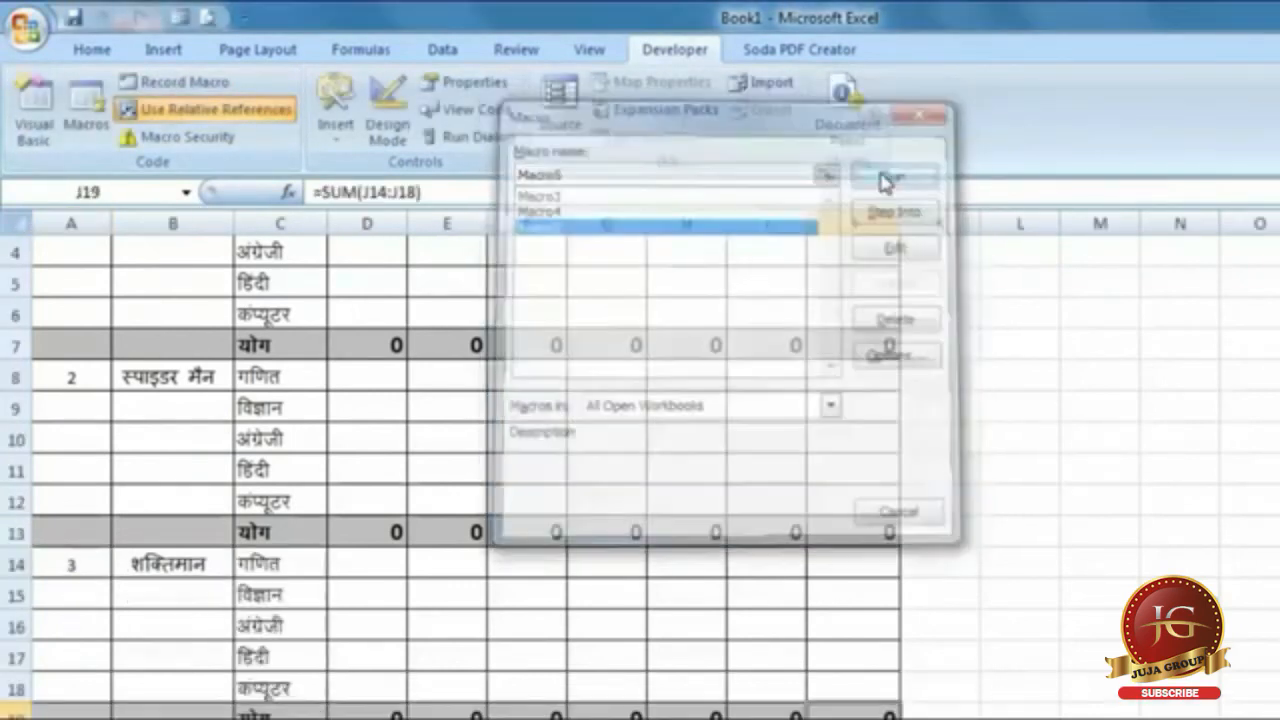
Run Macro5 from cell A20 to build the subject and total rows for the fourth student.
{"action": "scroll", "coordinate": [200, 557], "scroll_direction": "down", "scroll_amount": 3}
{"action": "left_click", "coordinate": [64, 473]}
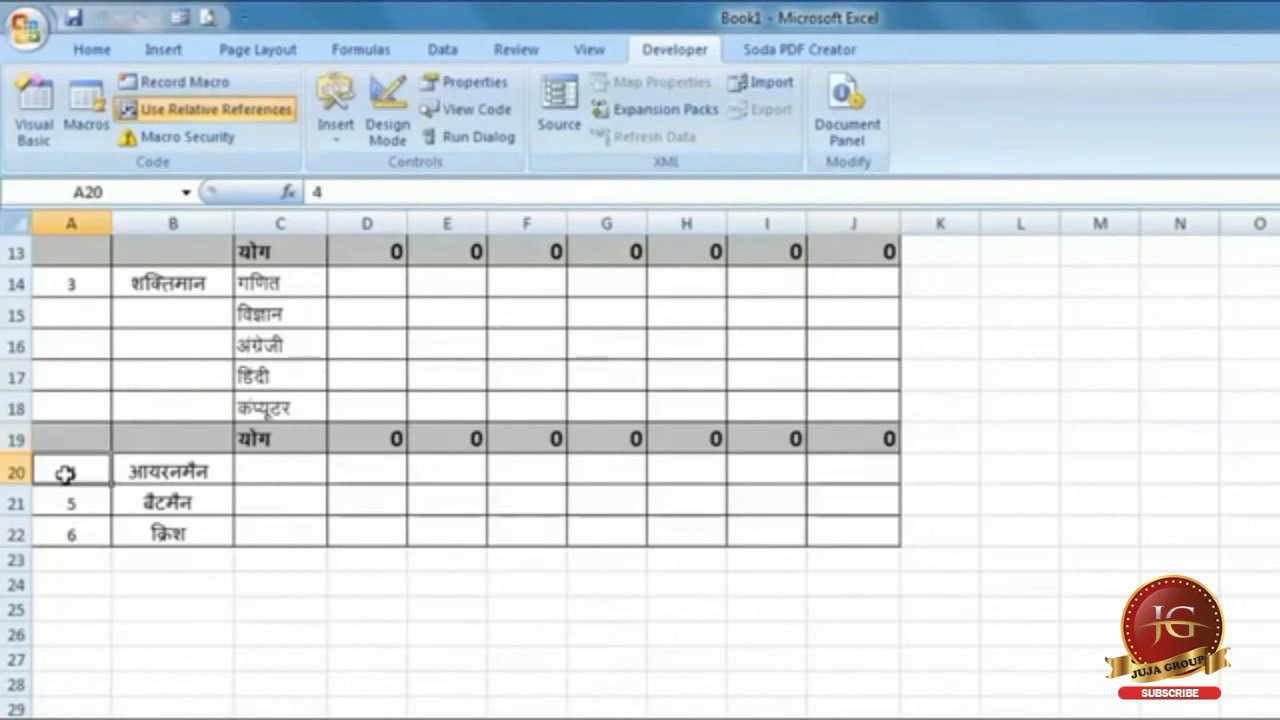
{"action": "left_click", "coordinate": [86, 110]}
{"action": "left_click", "coordinate": [618, 226]}
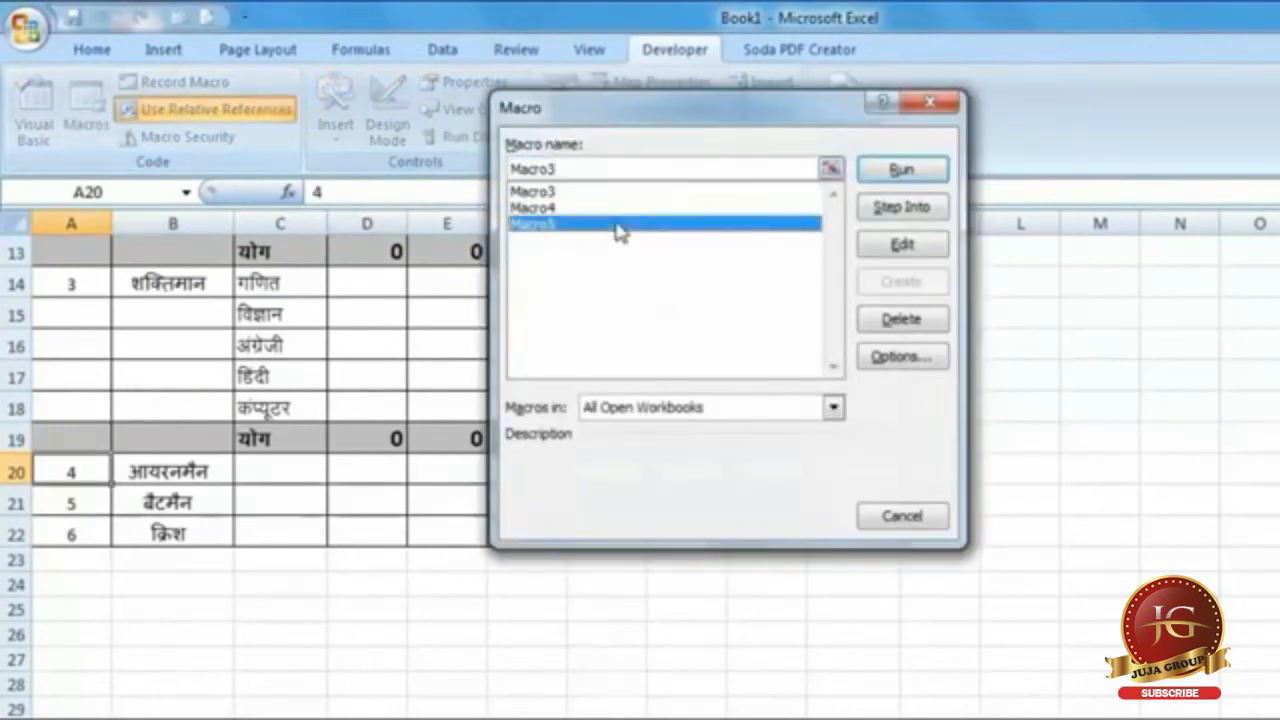
{"action": "left_click", "coordinate": [878, 172]}
Run Macro5 from cell A26 to build the subject and total rows for the fifth student.
{"action": "left_click", "coordinate": [88, 652]}
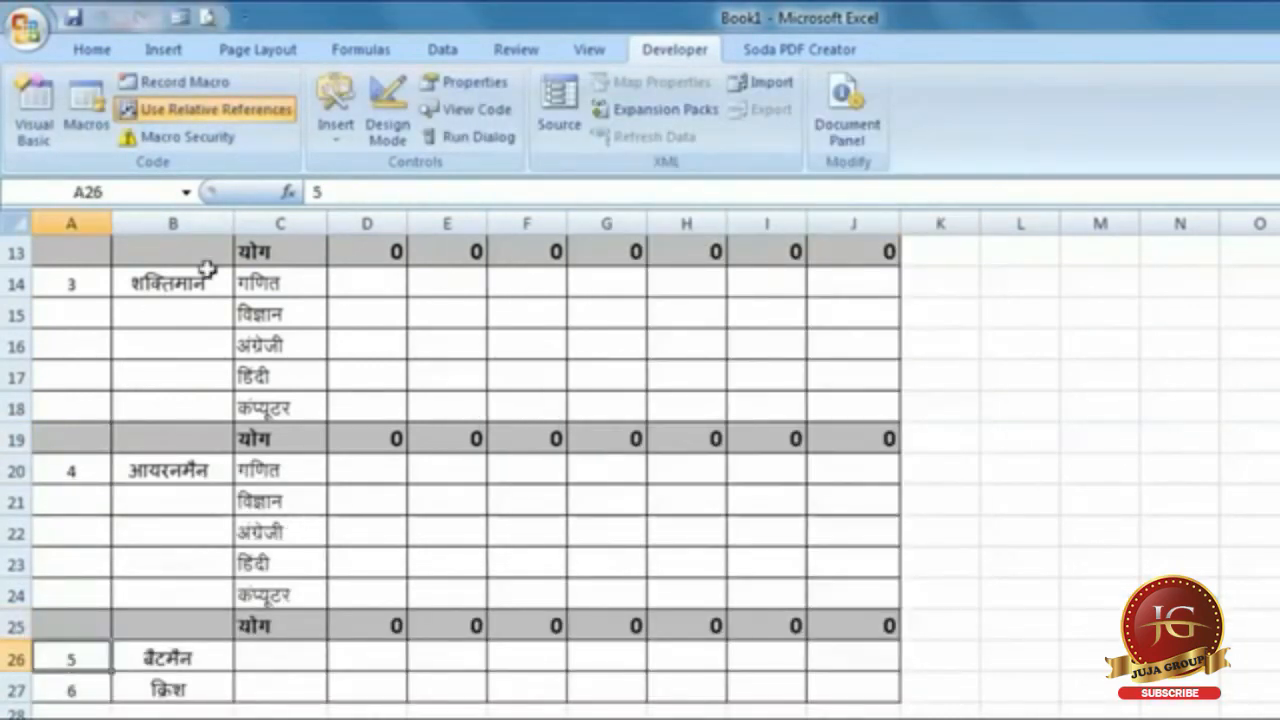
{"action": "left_click", "coordinate": [86, 110]}
{"action": "left_click", "coordinate": [603, 226]}
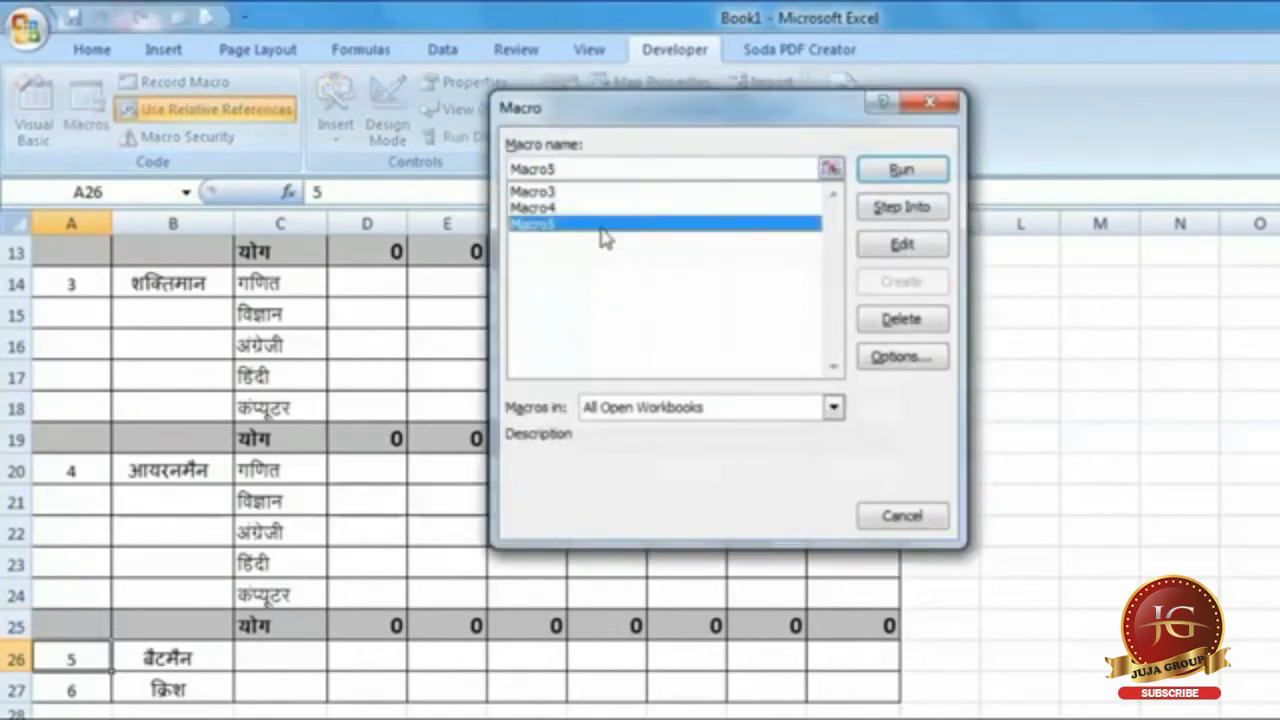
{"action": "left_click", "coordinate": [894, 172]}
Run the recorded macro from cell A32 with its assigned shortcut to build the sixth student's subject and total rows.
{"action": "left_click", "coordinate": [86, 566]}
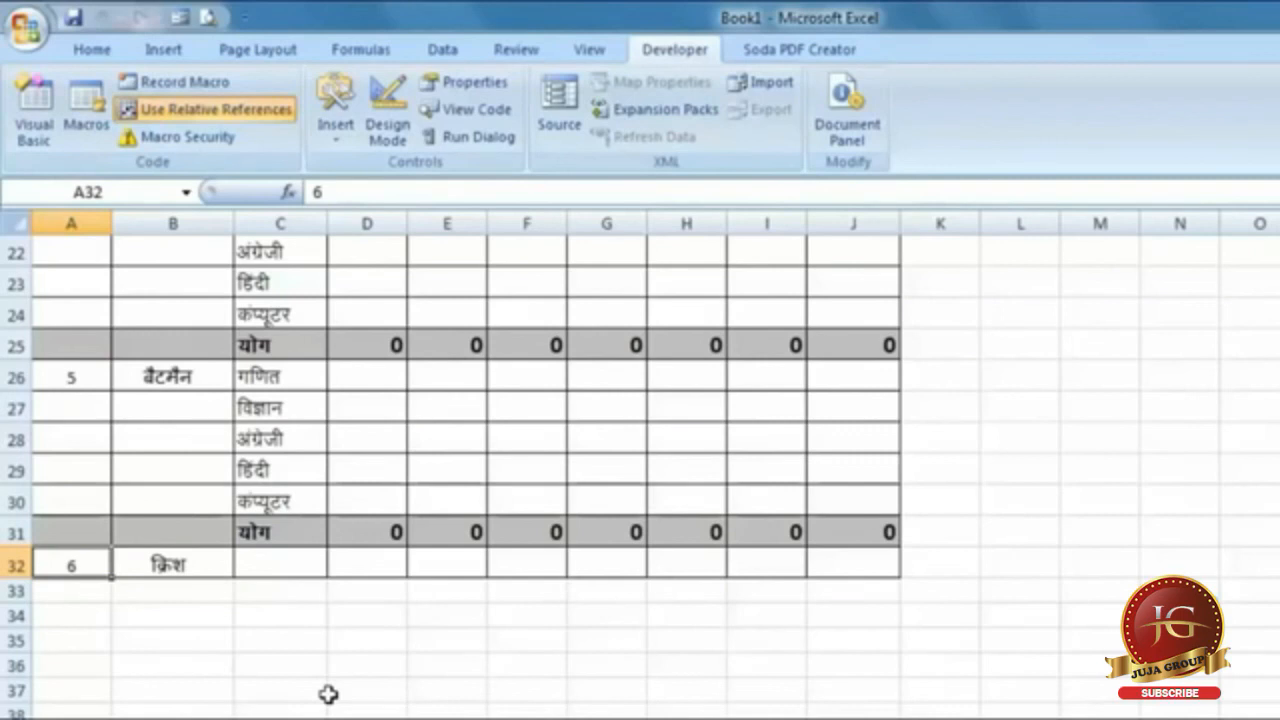
{"action": "key", "text": "ctrl+m"}
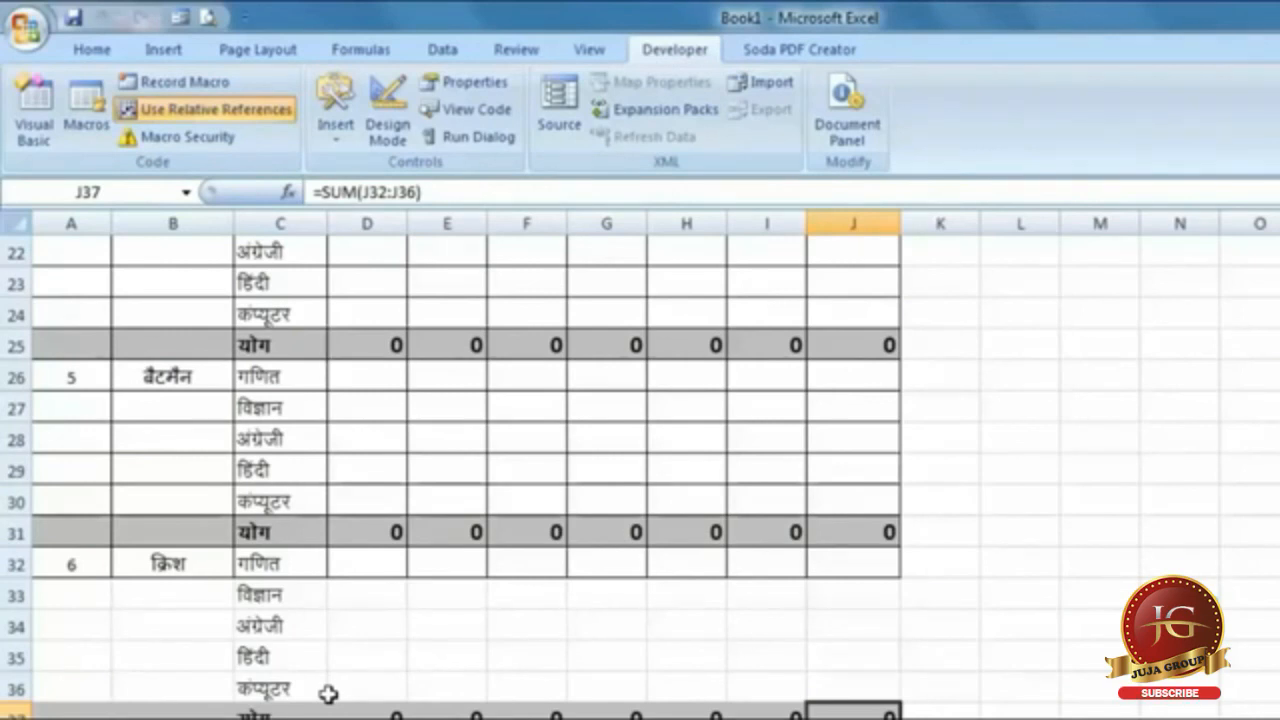
{"action": "key", "text": "ctrl+m"}
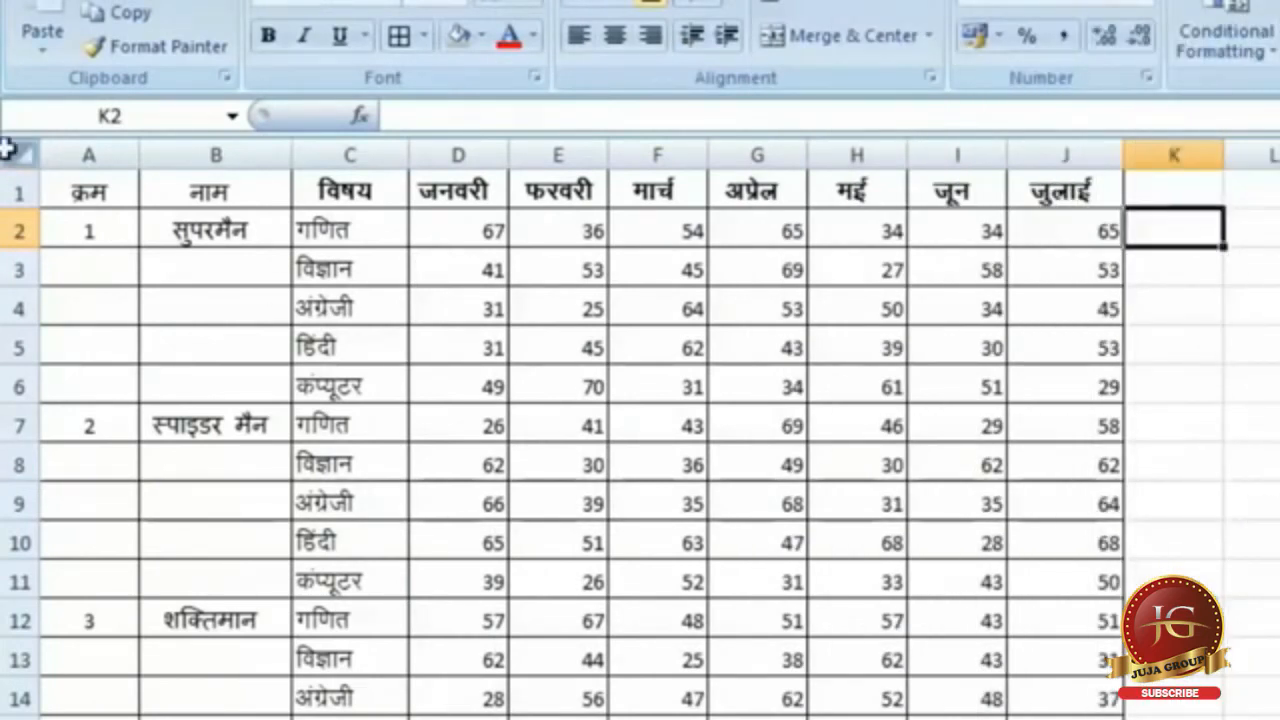
Try inserting a blank row at row 7, between the first and second students' marks.
{"action": "scroll", "coordinate": [382, 595], "scroll_direction": "down", "scroll_amount": 5}
{"action": "scroll", "coordinate": [382, 595], "scroll_direction": "up", "scroll_amount": 5}
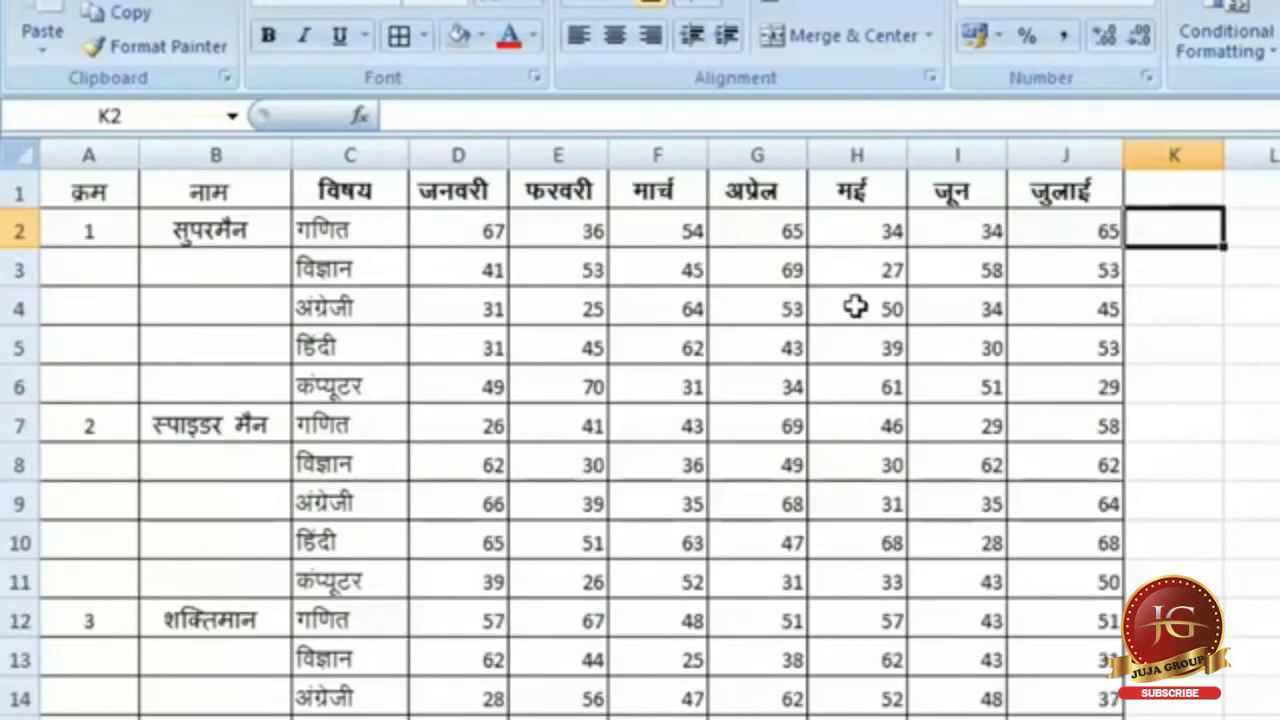
{"action": "left_click", "coordinate": [180, 235]}
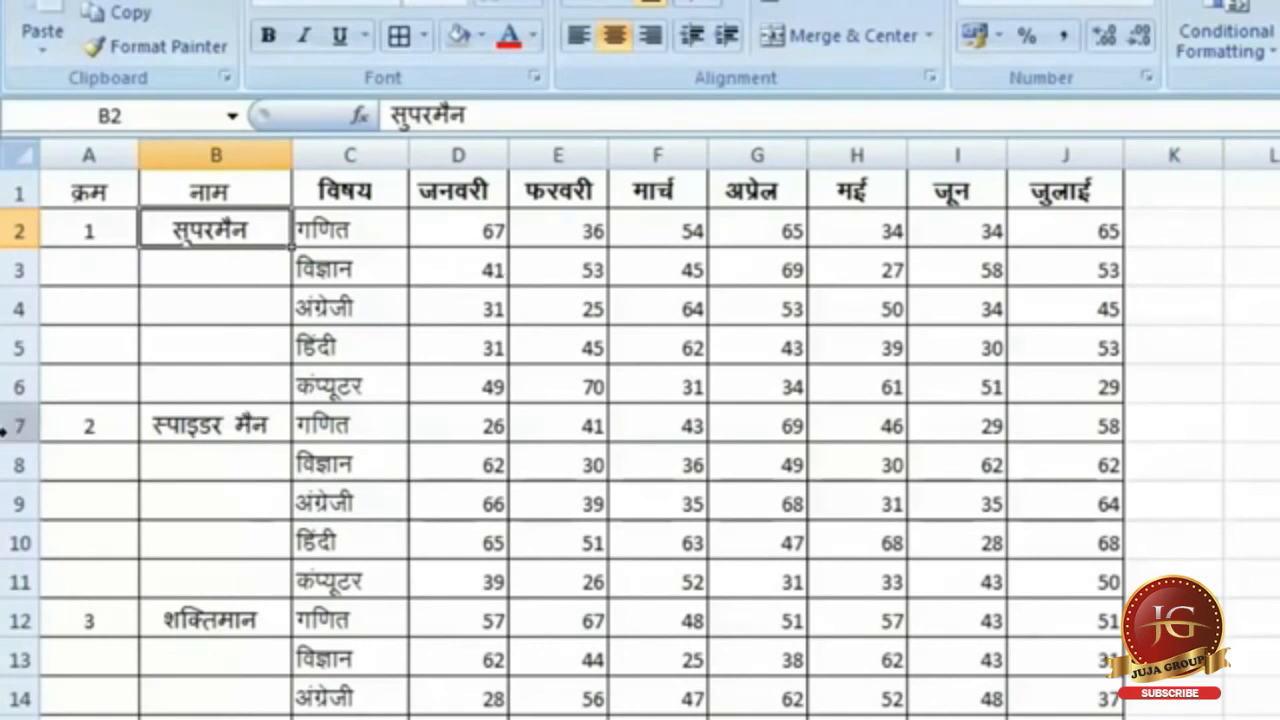
{"action": "key", "text": "Right"}
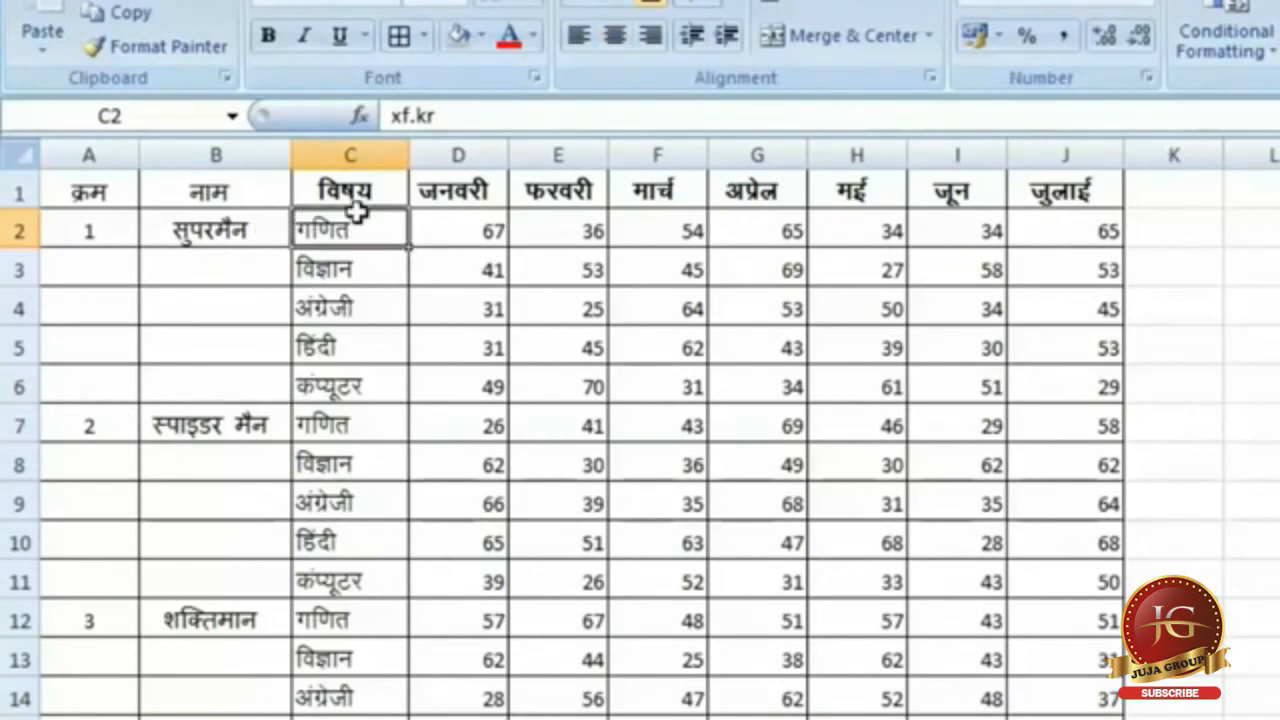
{"action": "right_click", "coordinate": [8, 427]}
{"action": "left_click", "coordinate": [140, 582]}
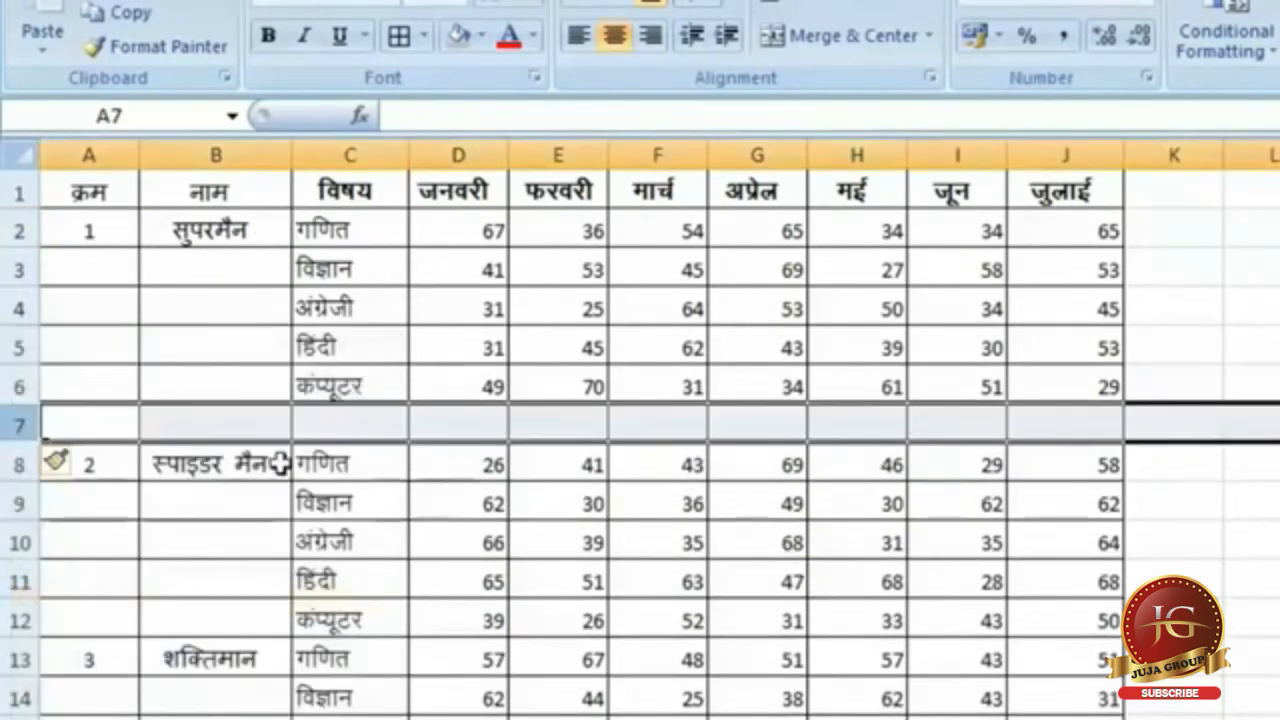
{"action": "left_click", "coordinate": [372, 425]}
{"action": "left_click", "coordinate": [485, 430]}
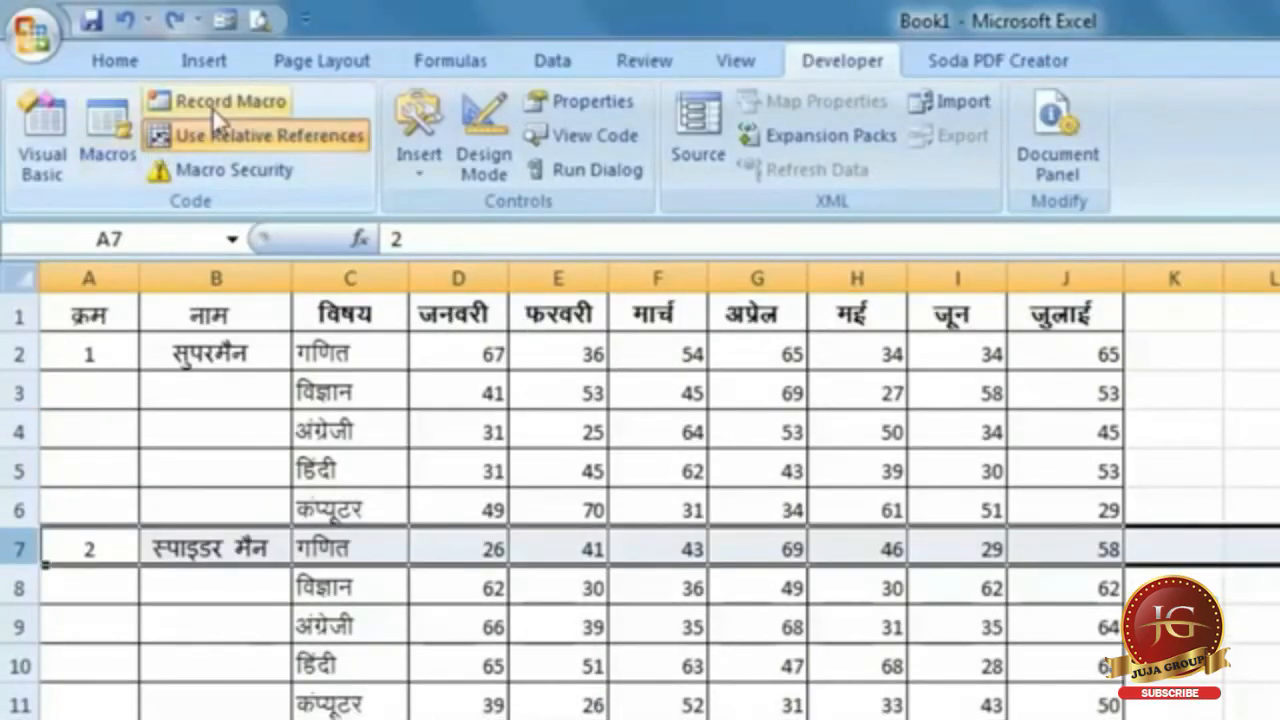
{"action": "left_click", "coordinate": [414, 423]}
Start recording a macro named sum from cell A2, stored in this workbook with the shortcut Ctrl+Shift+L.
{"action": "left_click", "coordinate": [186, 351]}
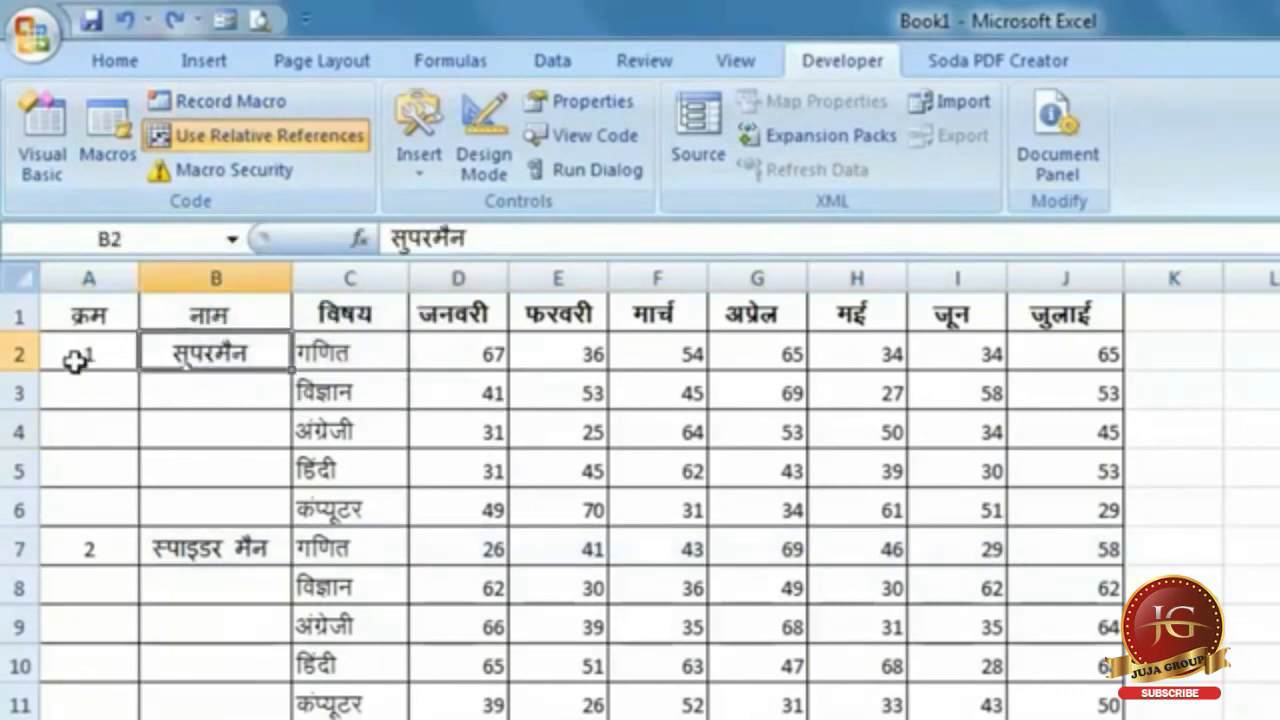
{"action": "left_click", "coordinate": [78, 358]}
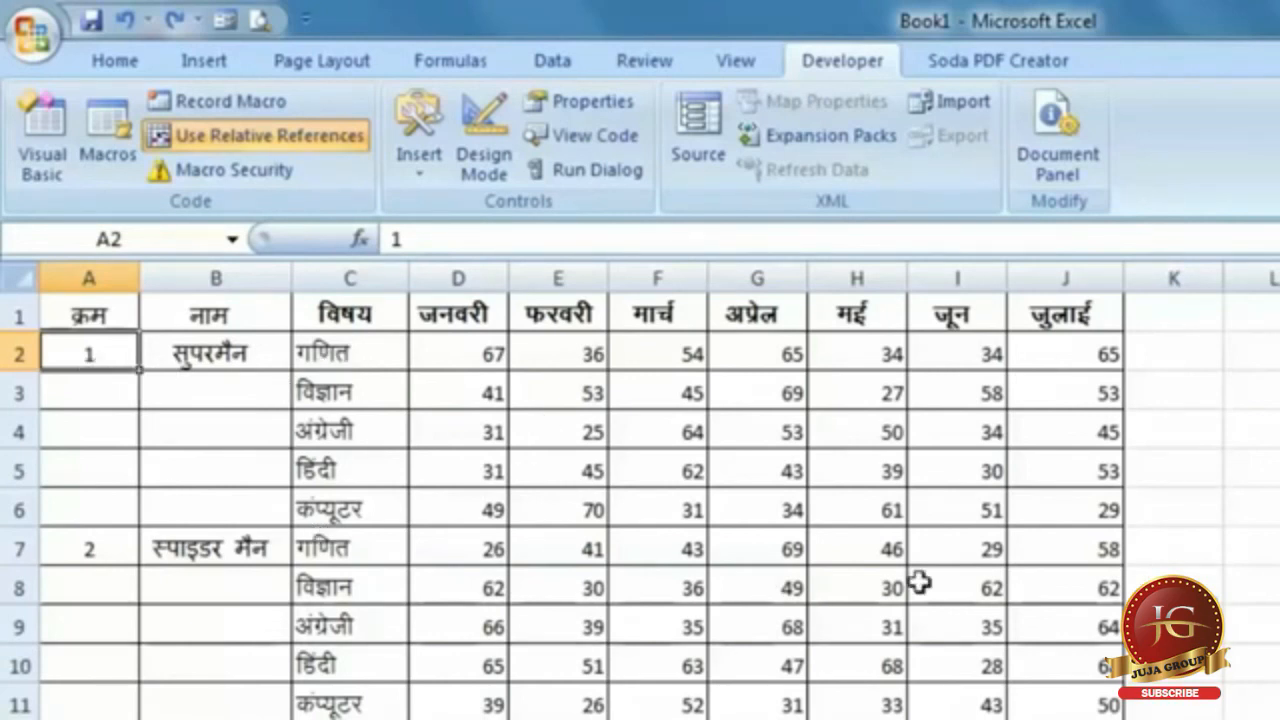
{"action": "left_click", "coordinate": [212, 98]}
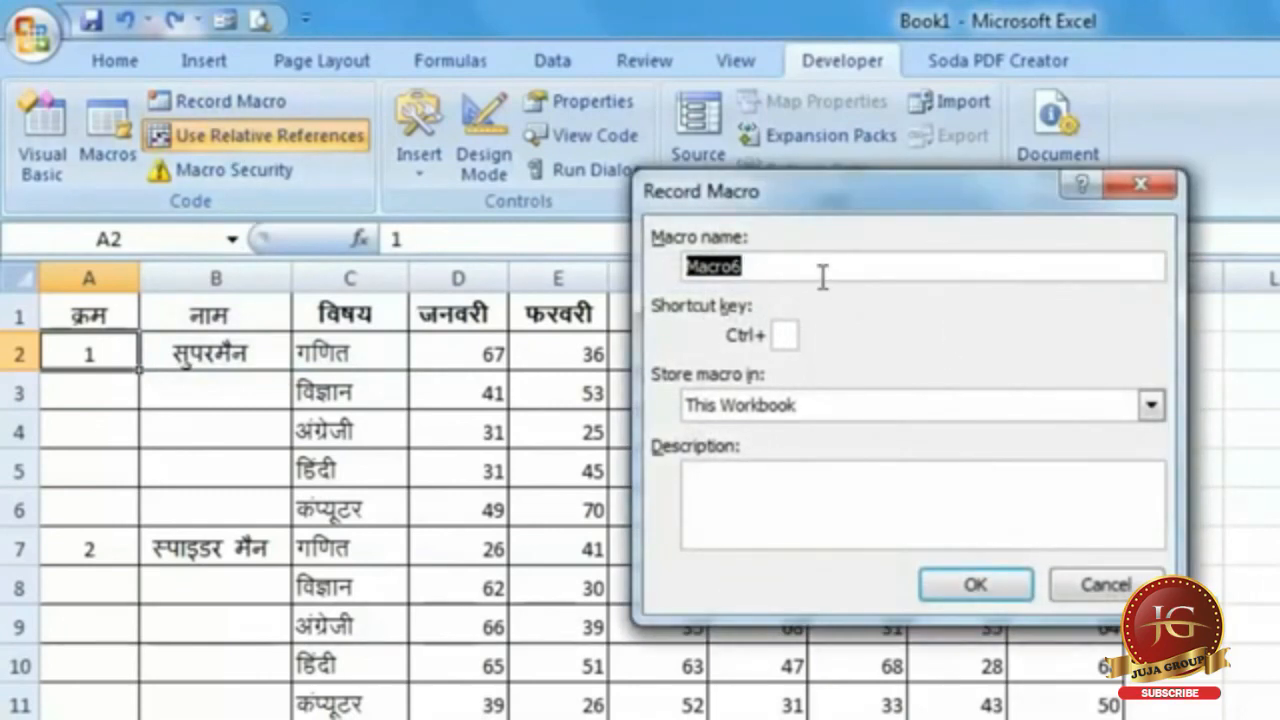
{"action": "type", "text": "sum"}
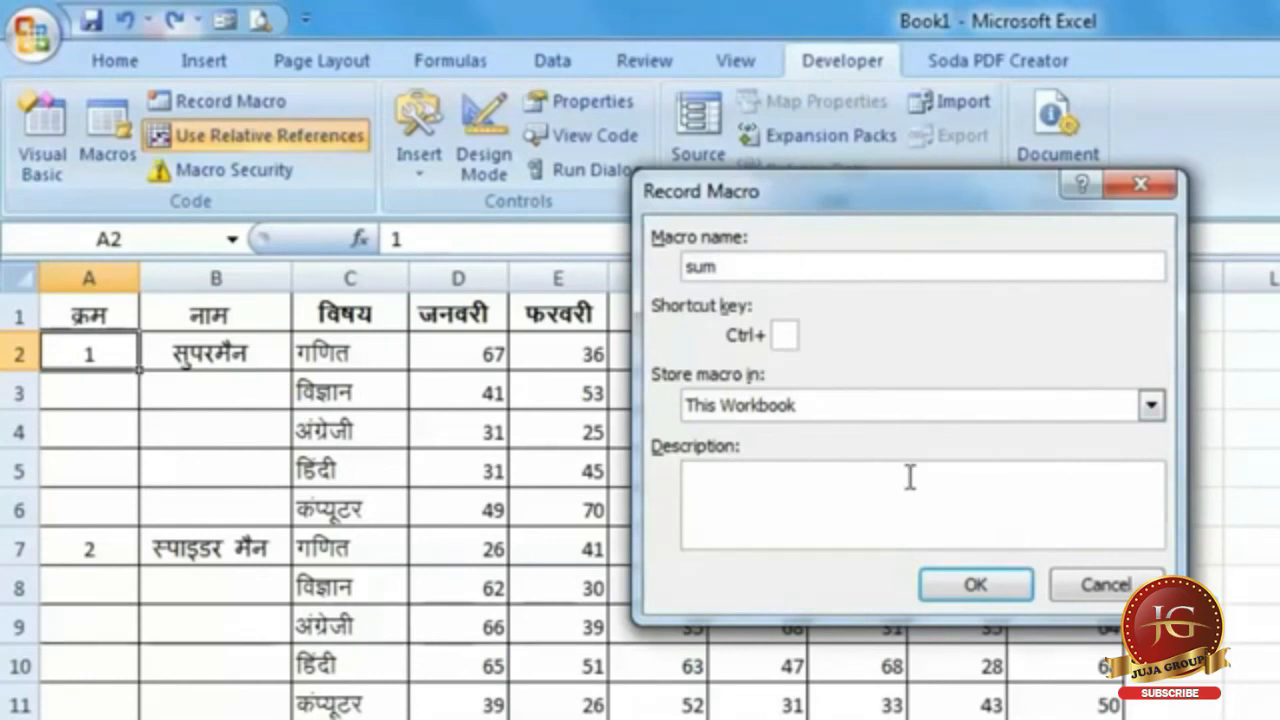
{"action": "type", "text": "L"}
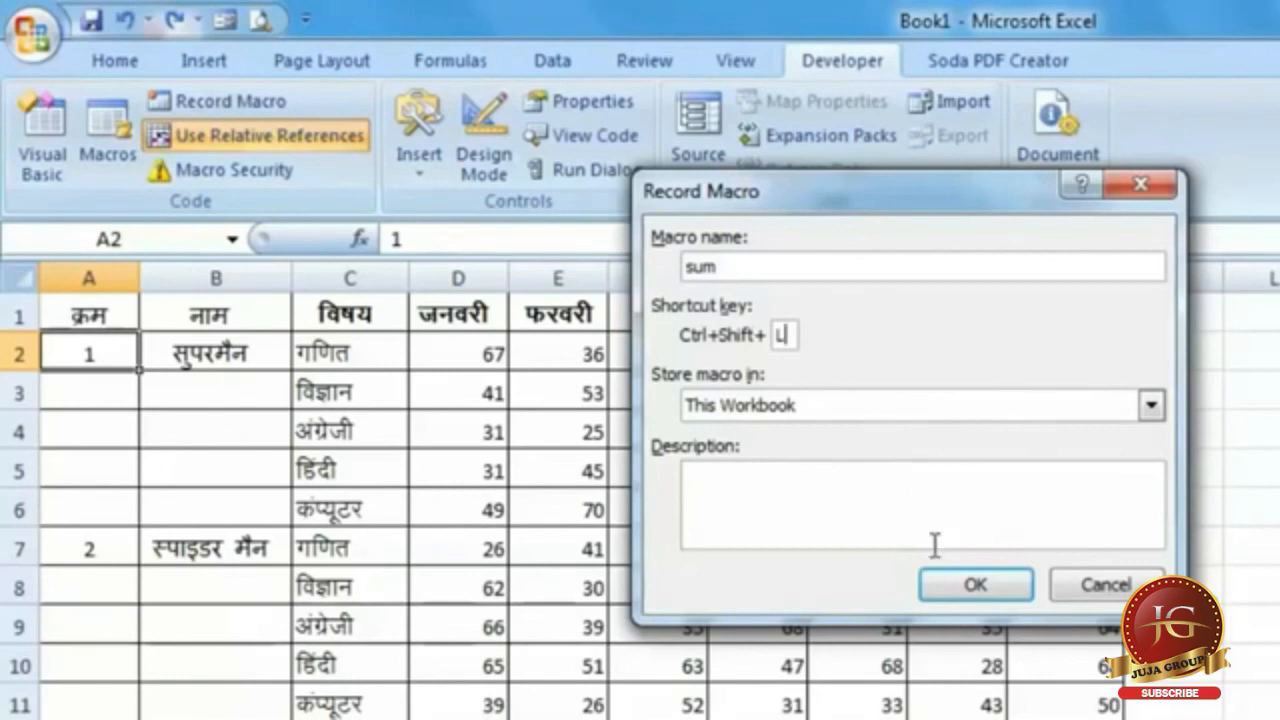
{"action": "left_click", "coordinate": [977, 587]}
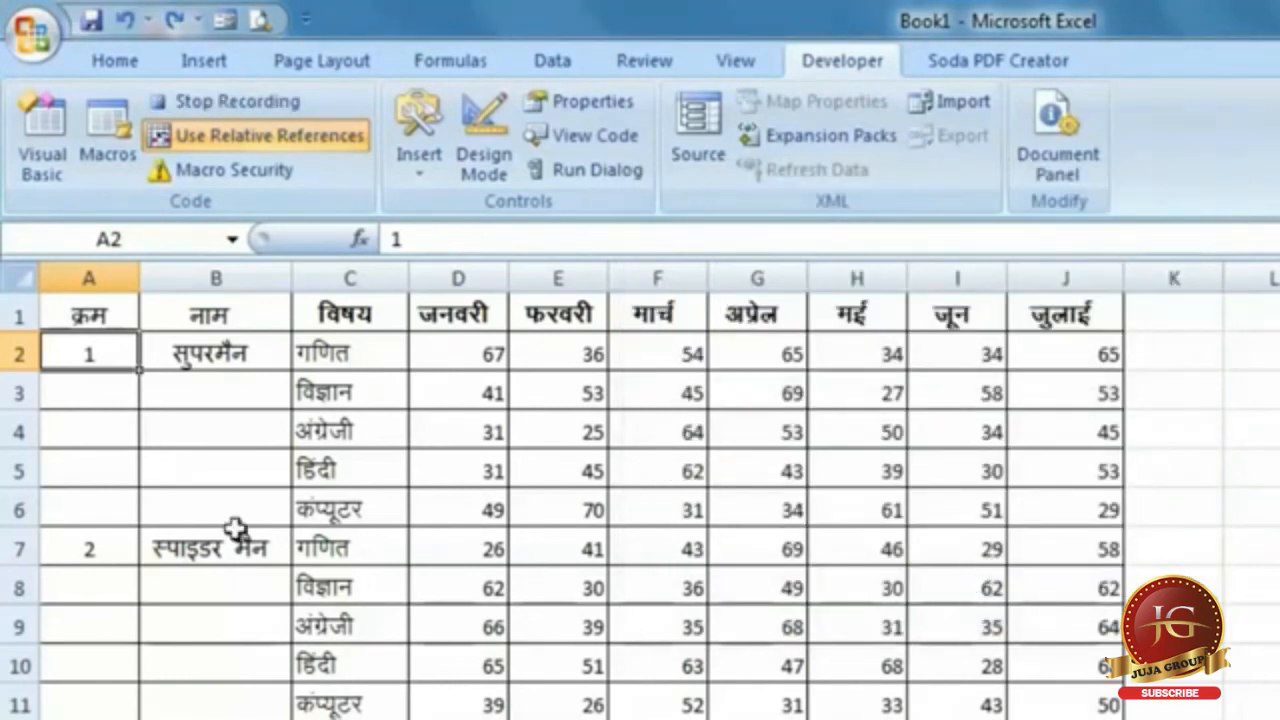
Insert a blank row at row 7 below the first student's subjects and enter योग in C7.
{"action": "key", "text": "Down"}
{"action": "key", "text": "Down"}
{"action": "key", "text": "Down"}
{"action": "key", "text": "Down"}
{"action": "key", "text": "Down"}
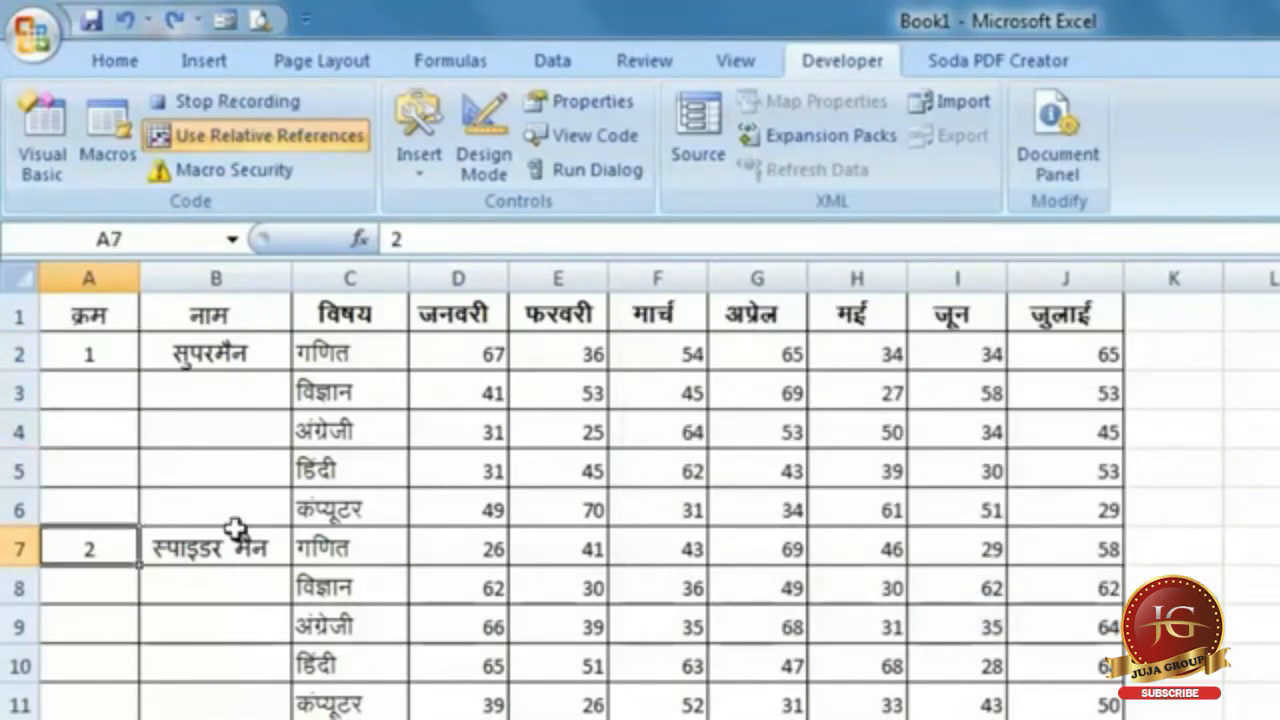
{"action": "right_click", "coordinate": [12, 542]}
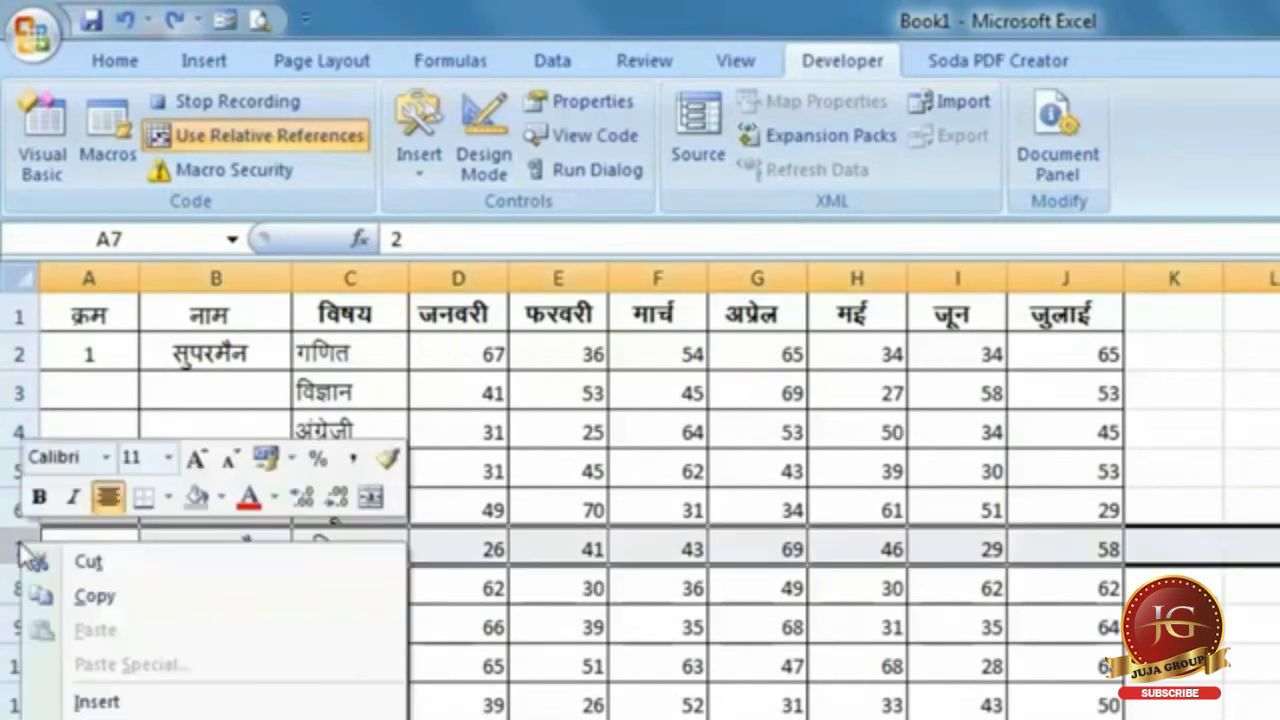
{"action": "left_click", "coordinate": [158, 706]}
{"action": "left_click", "coordinate": [377, 549]}
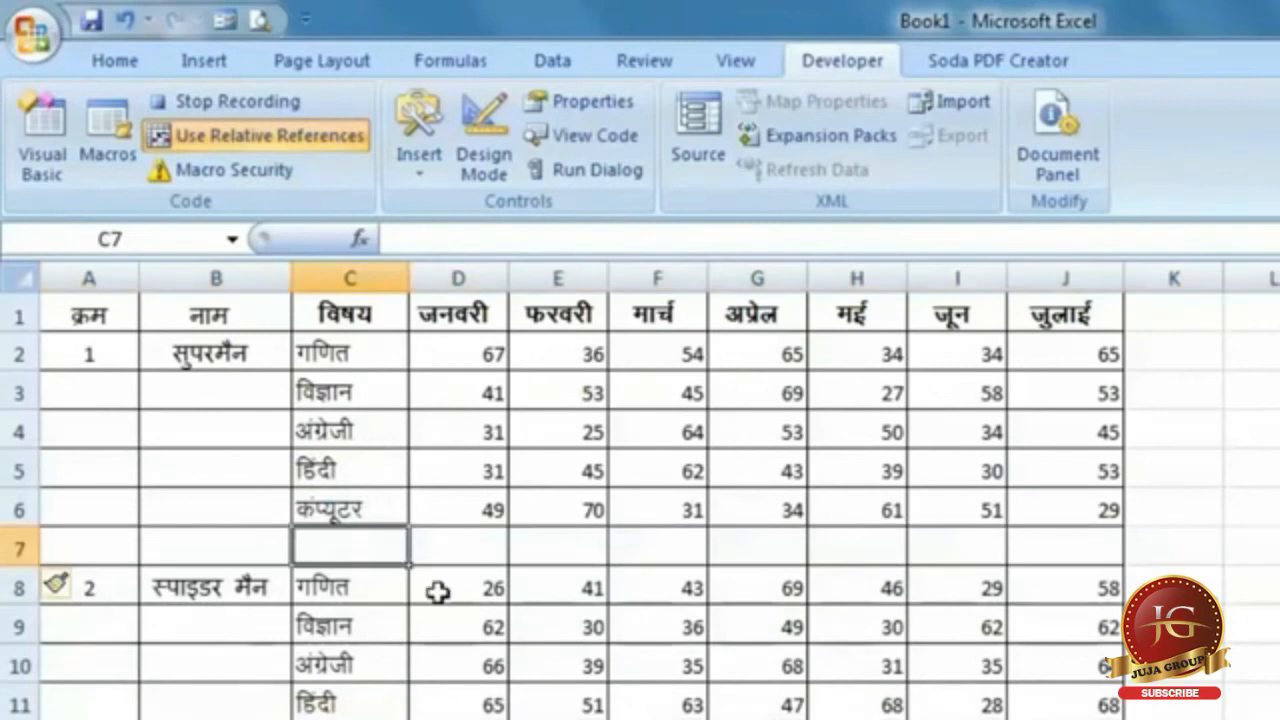
{"action": "type", "text": "योग"}
{"action": "key", "text": "Tab"}
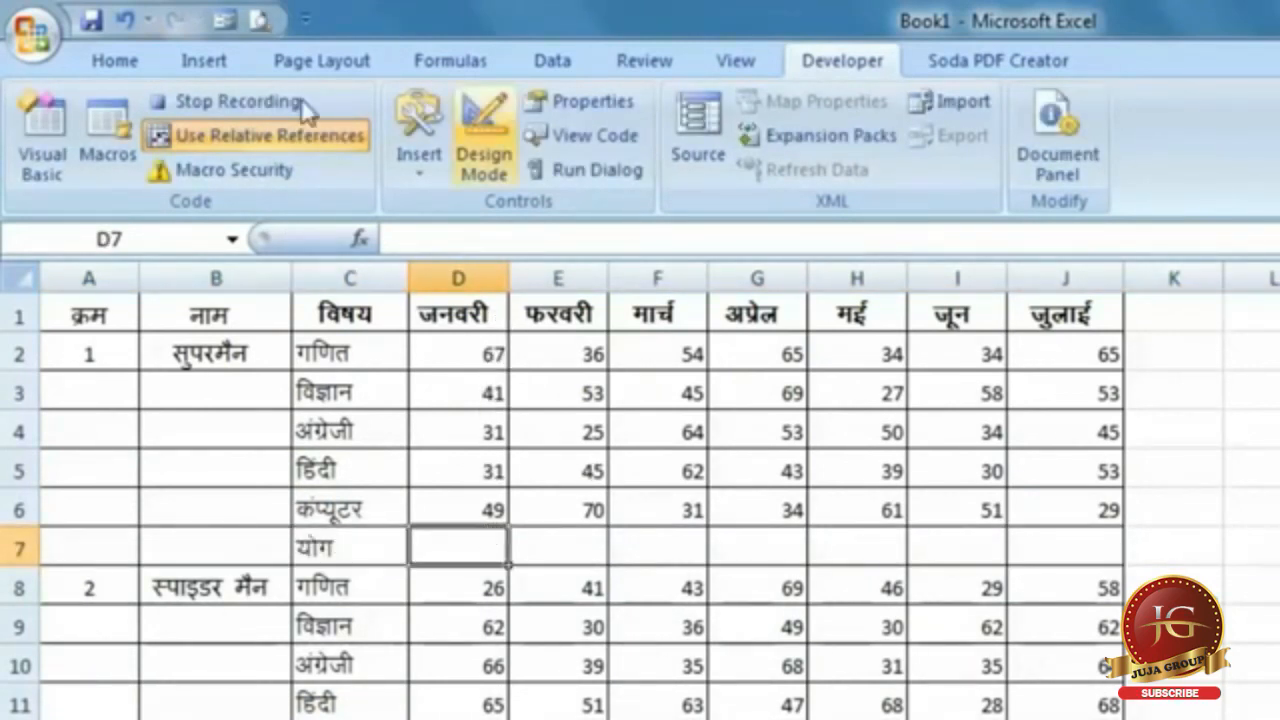
Total the January marks D2:D6 with AutoSum in D7 and fill the formula across to J7.
{"action": "left_click", "coordinate": [112, 58]}
{"action": "key", "text": "alt+equal"}
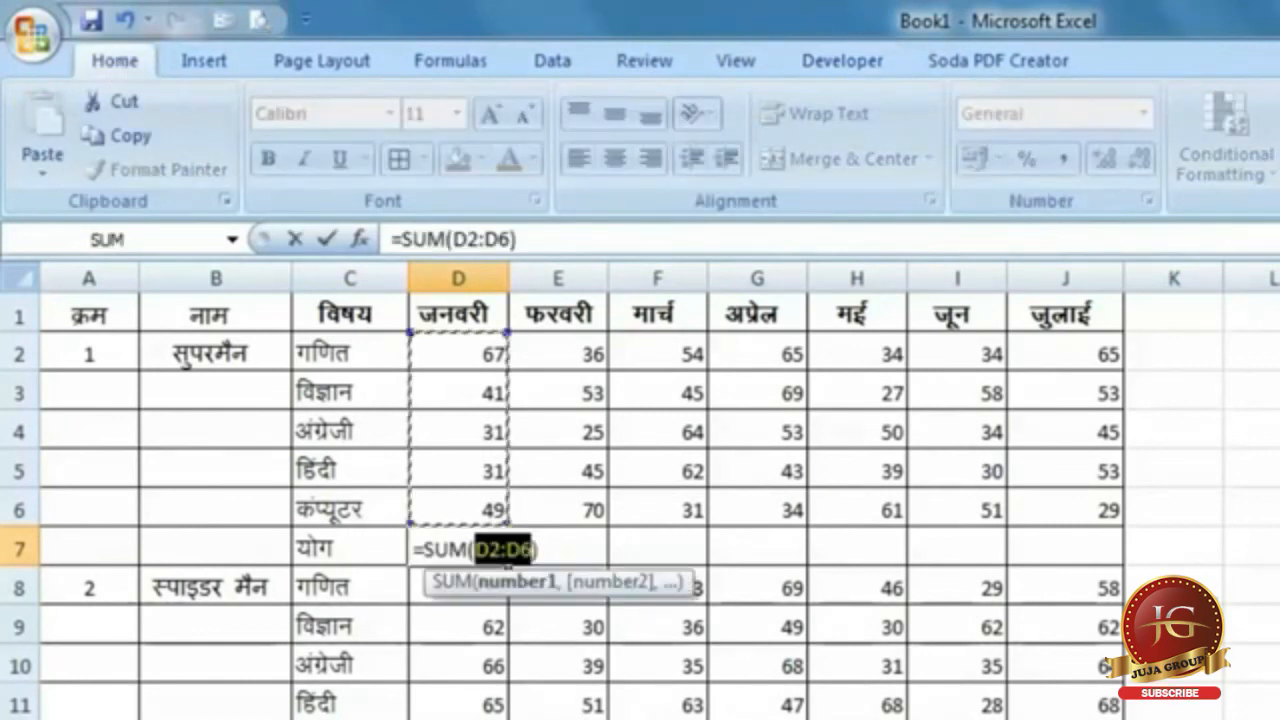
{"action": "key", "text": "Return"}
{"action": "left_click", "coordinate": [480, 548]}
{"action": "left_click_drag", "start_coordinate": [511, 568], "coordinate": [1115, 568]}
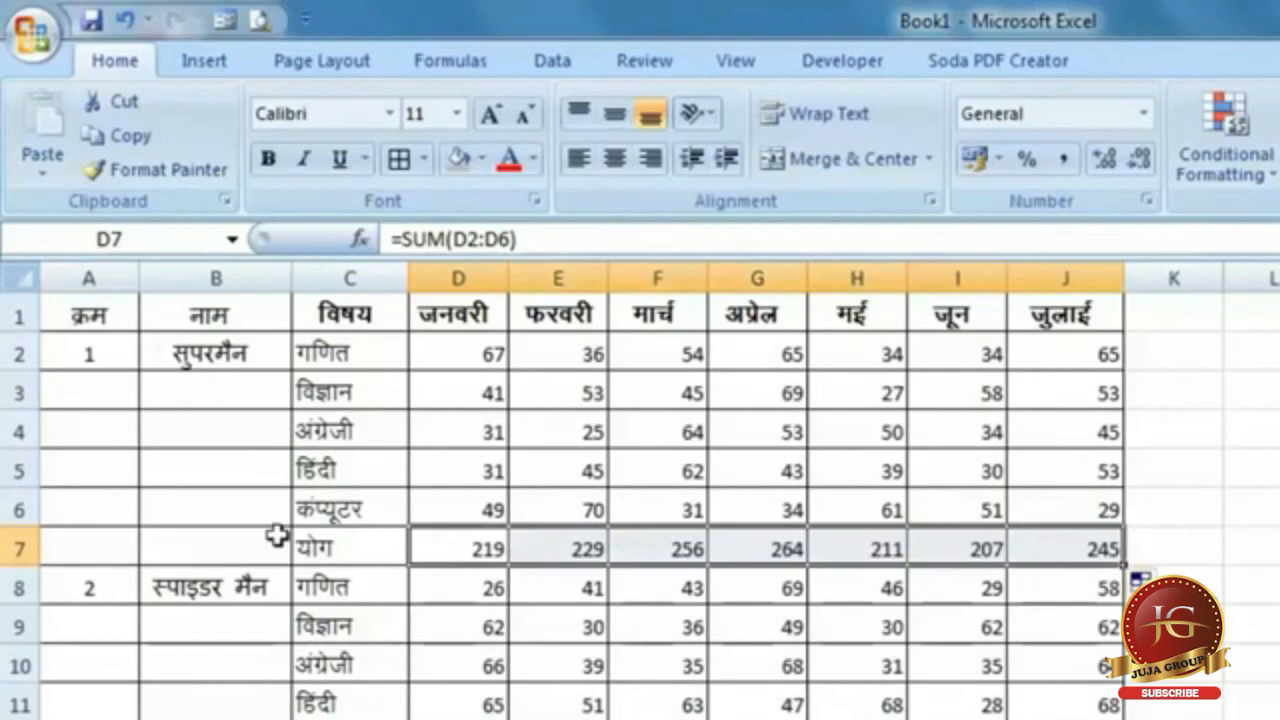
Make total row 7 bold and stop recording the macro with J7 selected.
{"action": "left_click", "coordinate": [14, 547]}
{"action": "left_click", "coordinate": [270, 160]}
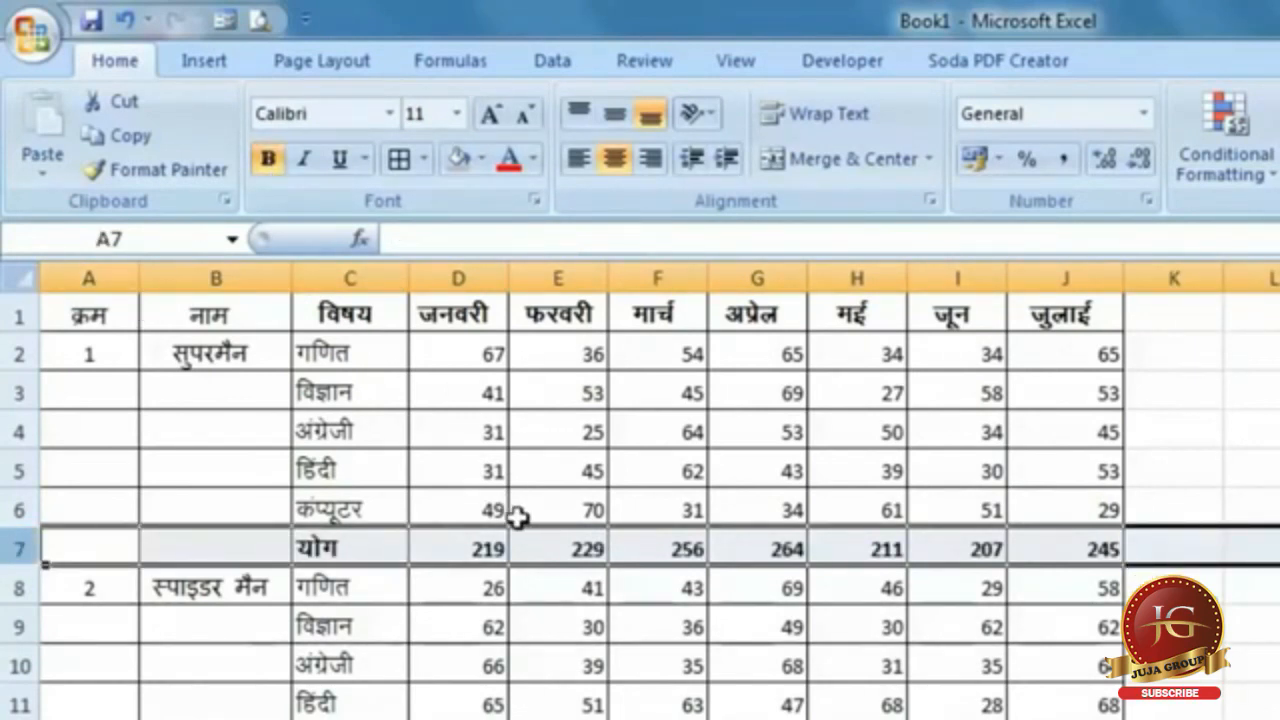
{"action": "left_click", "coordinate": [1066, 545]}
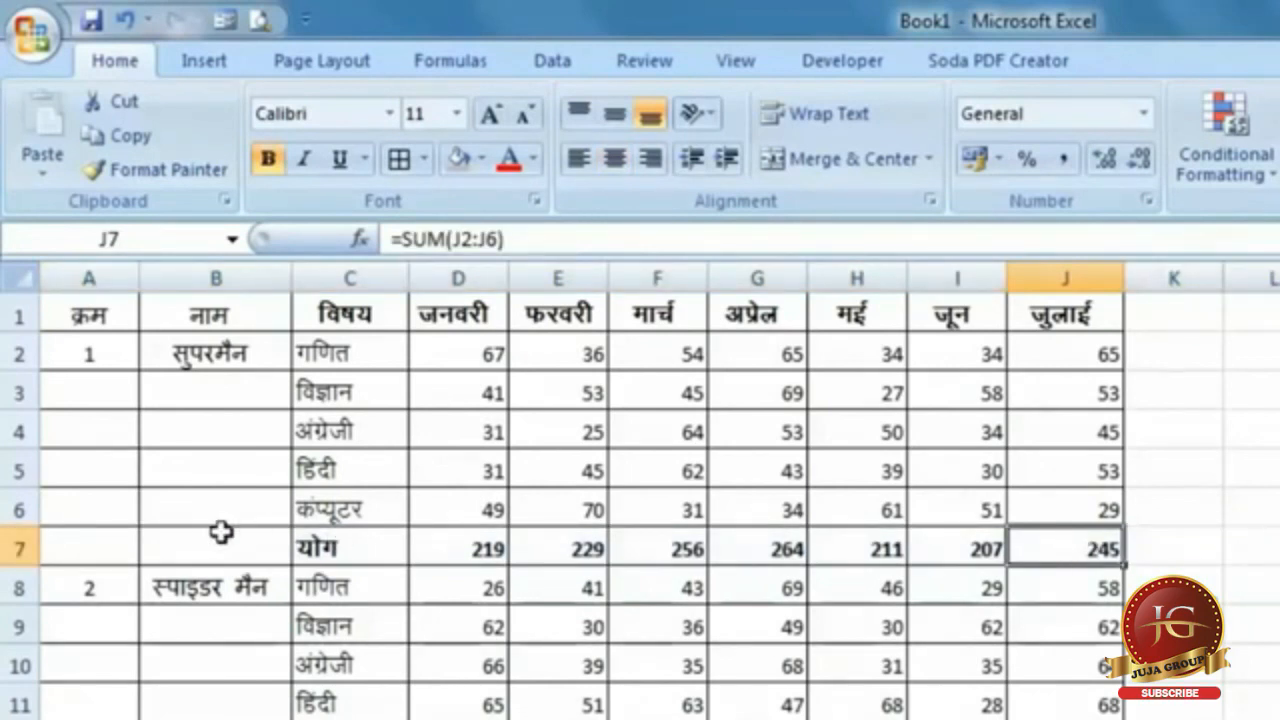
{"action": "left_click", "coordinate": [845, 62]}
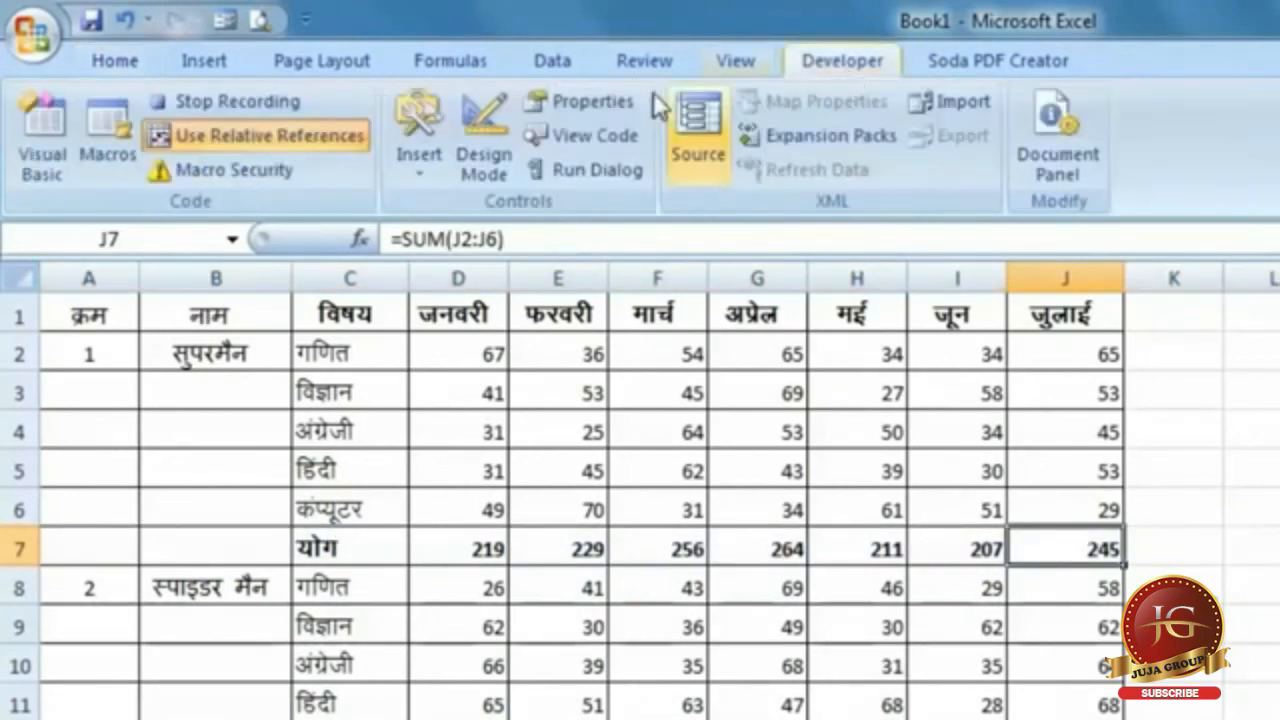
{"action": "left_click", "coordinate": [195, 103]}
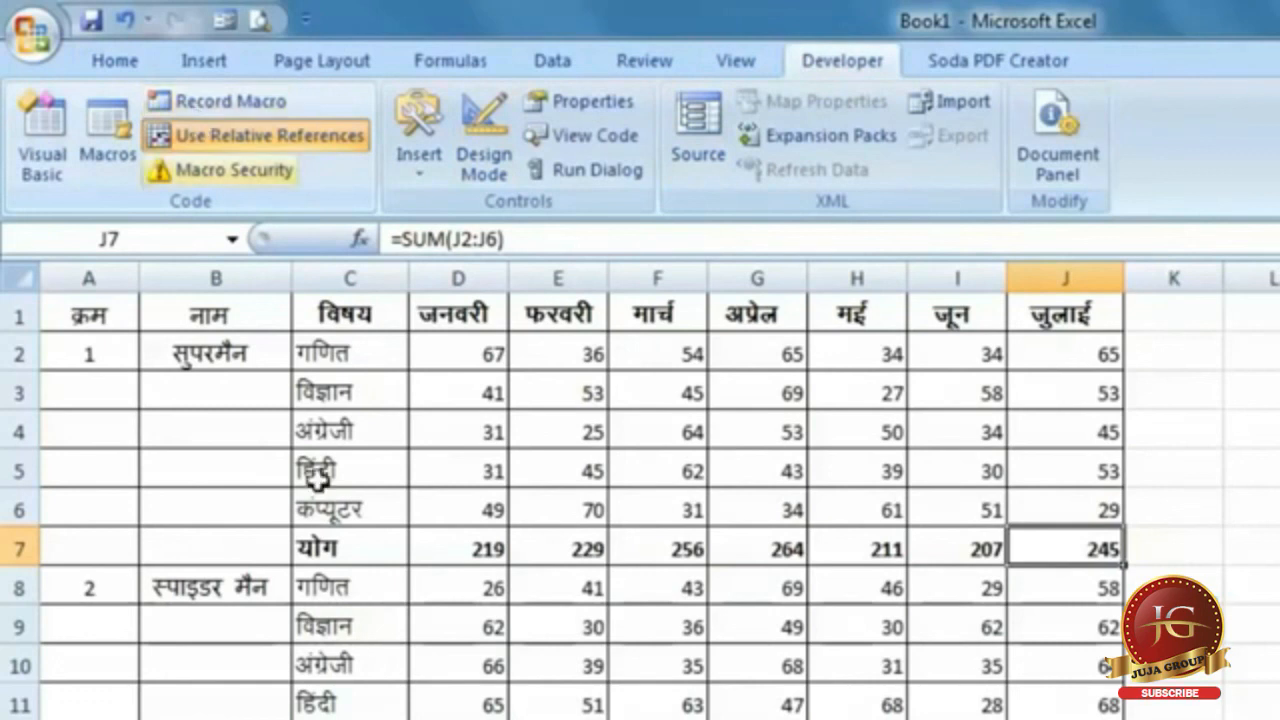
Run the sum macro from cell A8 to add the second student's total row.
{"action": "left_click", "coordinate": [98, 587]}
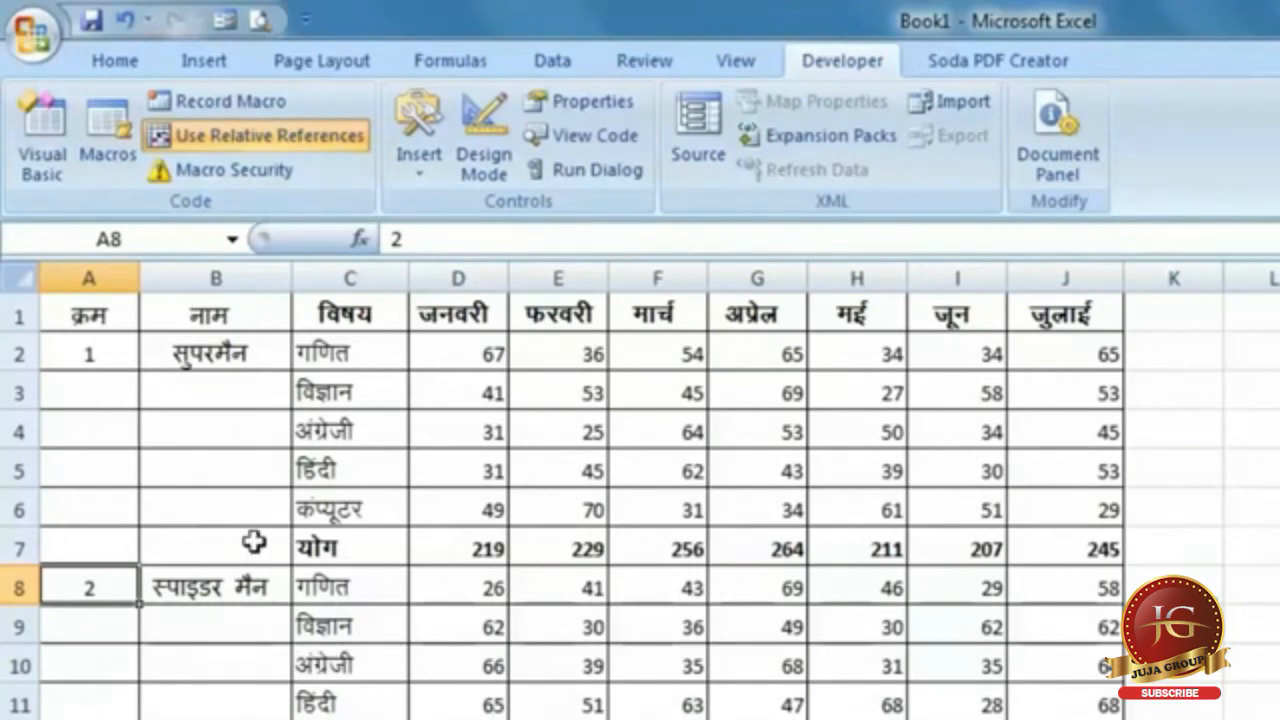
{"action": "left_click", "coordinate": [106, 157]}
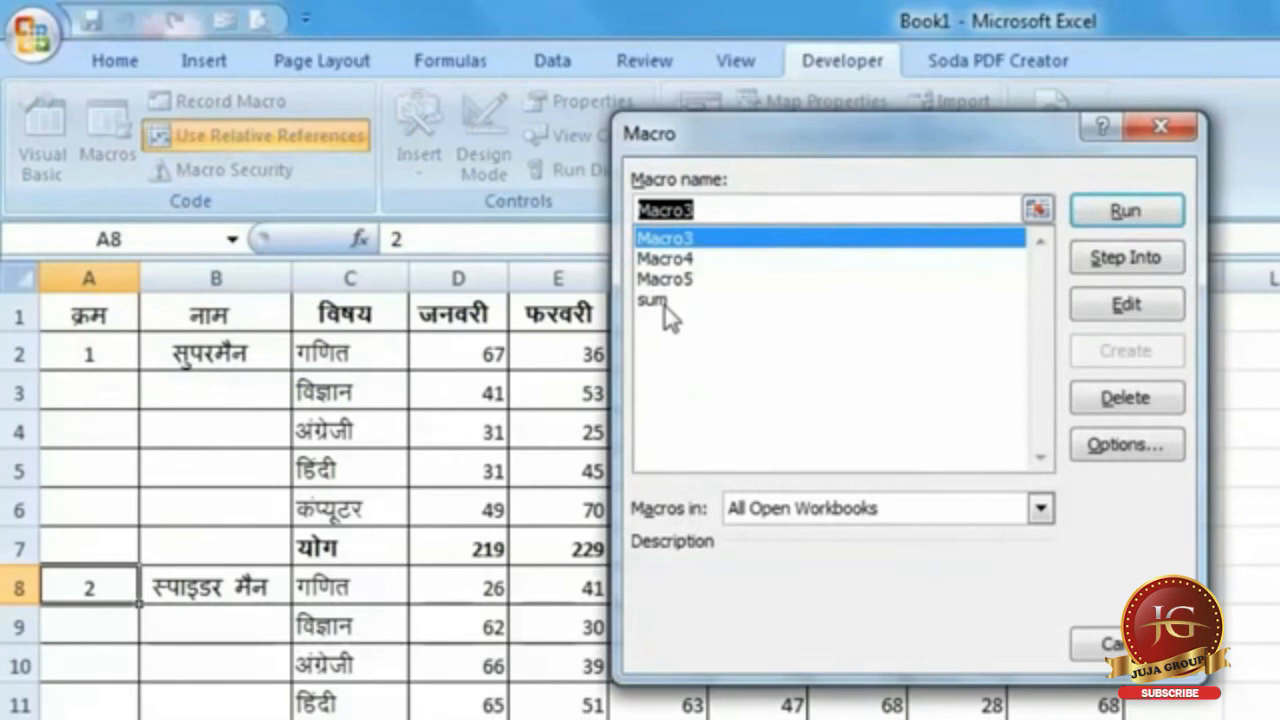
{"action": "left_click", "coordinate": [664, 302]}
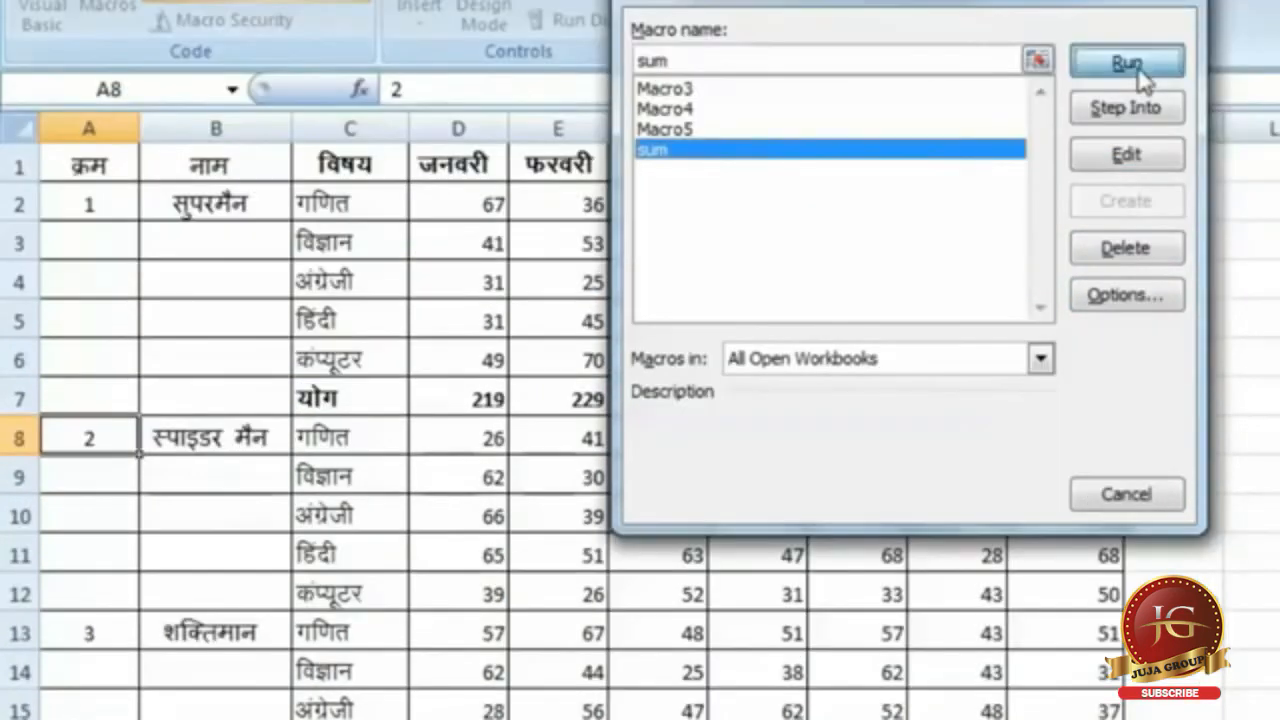
{"action": "left_click", "coordinate": [1126, 210]}
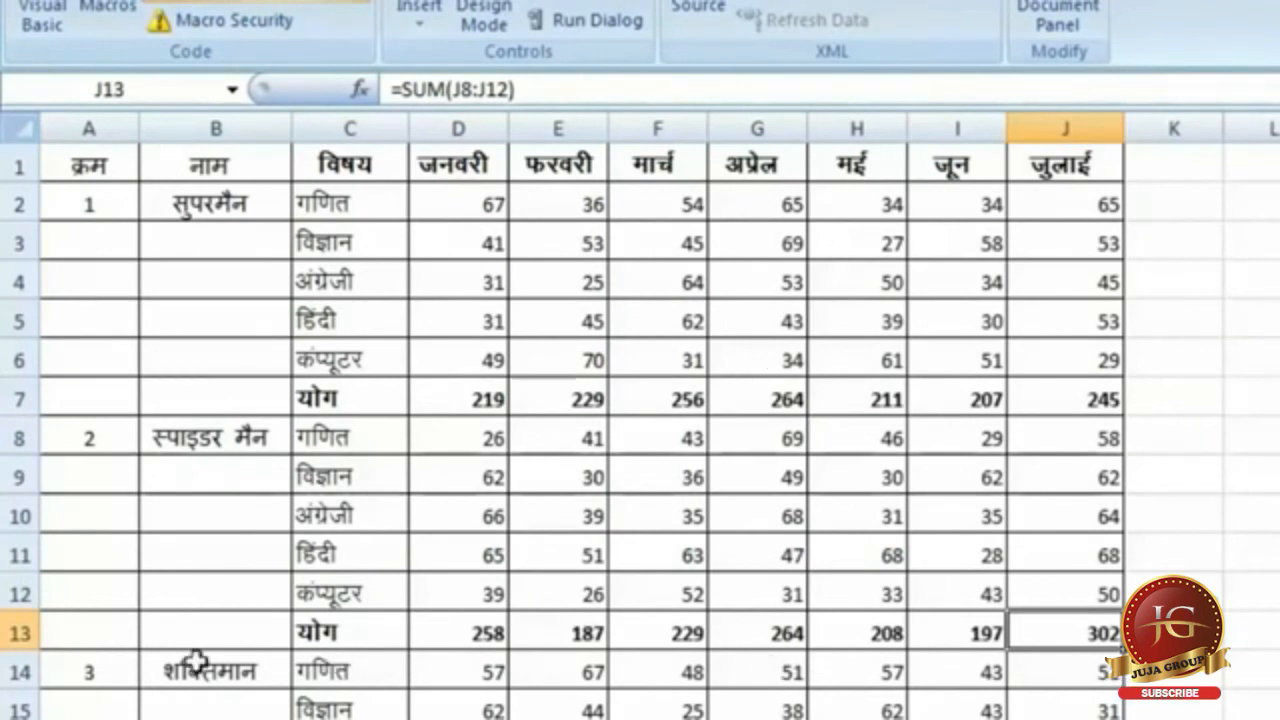
Run the sum macro from each remaining student's first row, A14, A20, A26 and A32, to add their total rows.
{"action": "left_click", "coordinate": [100, 658]}
{"action": "scroll", "coordinate": [543, 674], "scroll_direction": "down", "scroll_amount": 2}
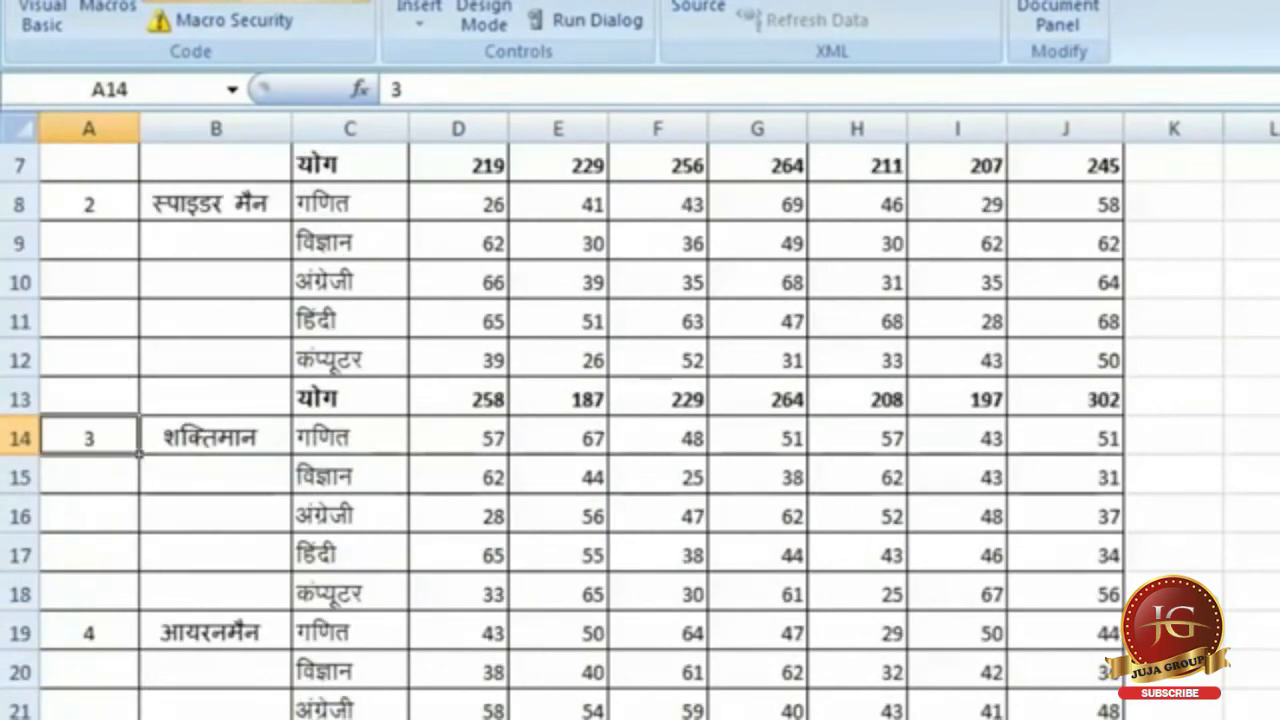
{"action": "key", "text": "ctrl+shift+s"}
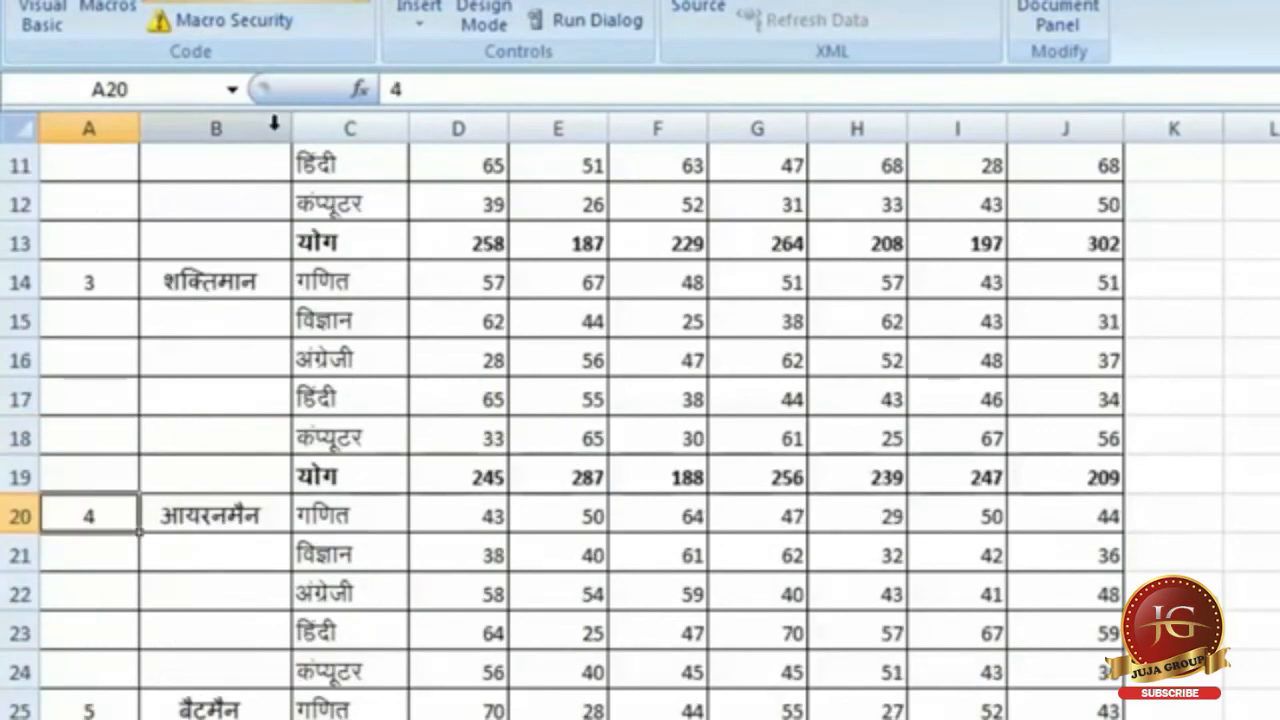
{"action": "key", "text": "ctrl+shift+s"}
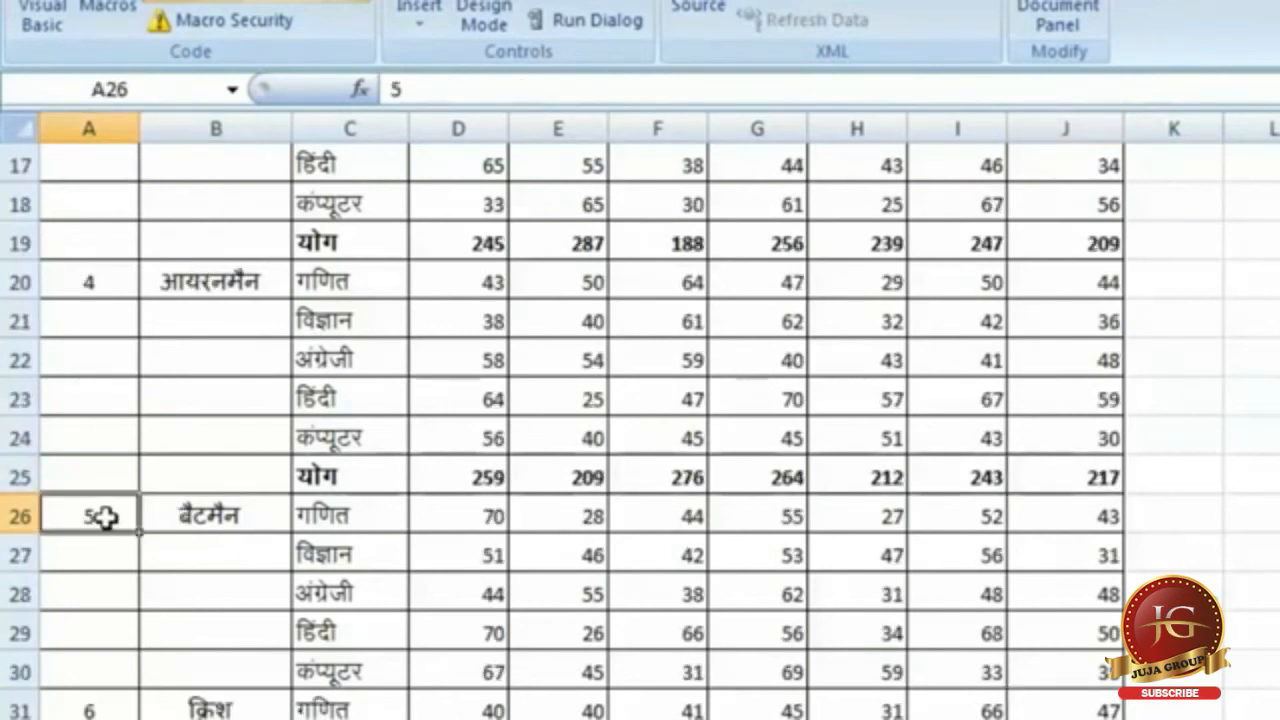
{"action": "key", "text": "ctrl+shift+s"}
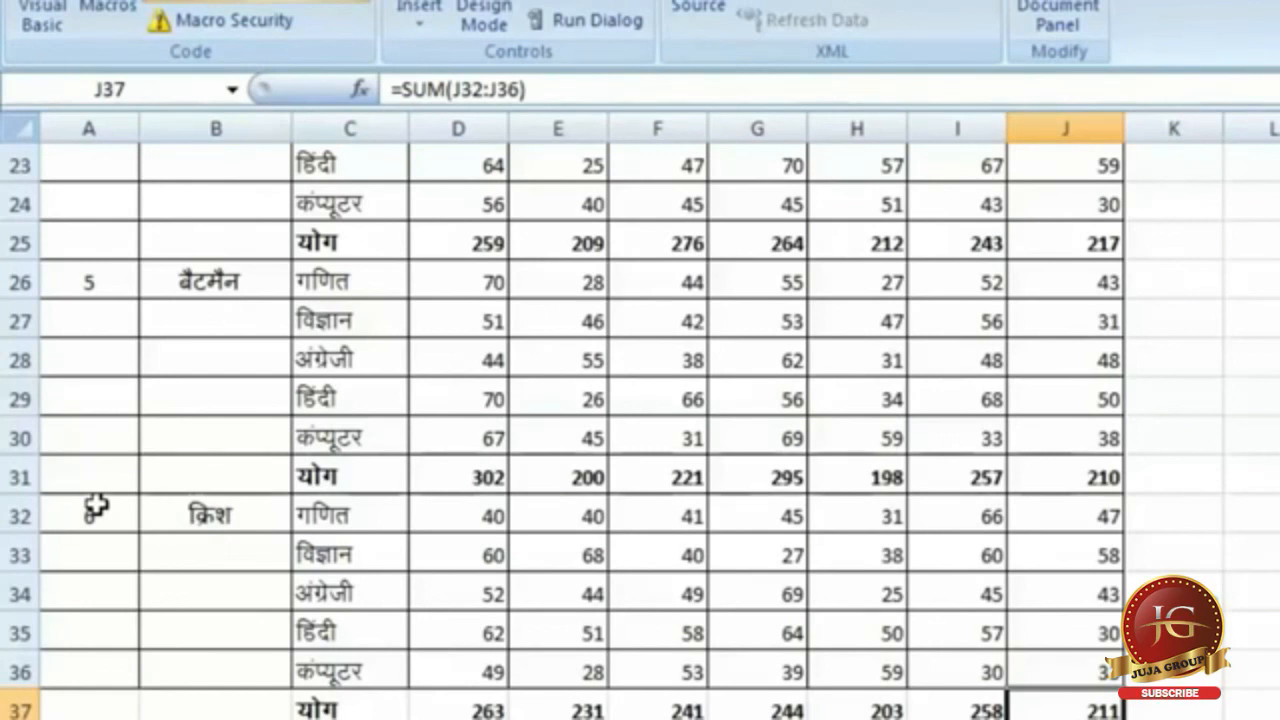
{"action": "scroll", "coordinate": [314, 643], "scroll_direction": "up", "scroll_amount": 7}
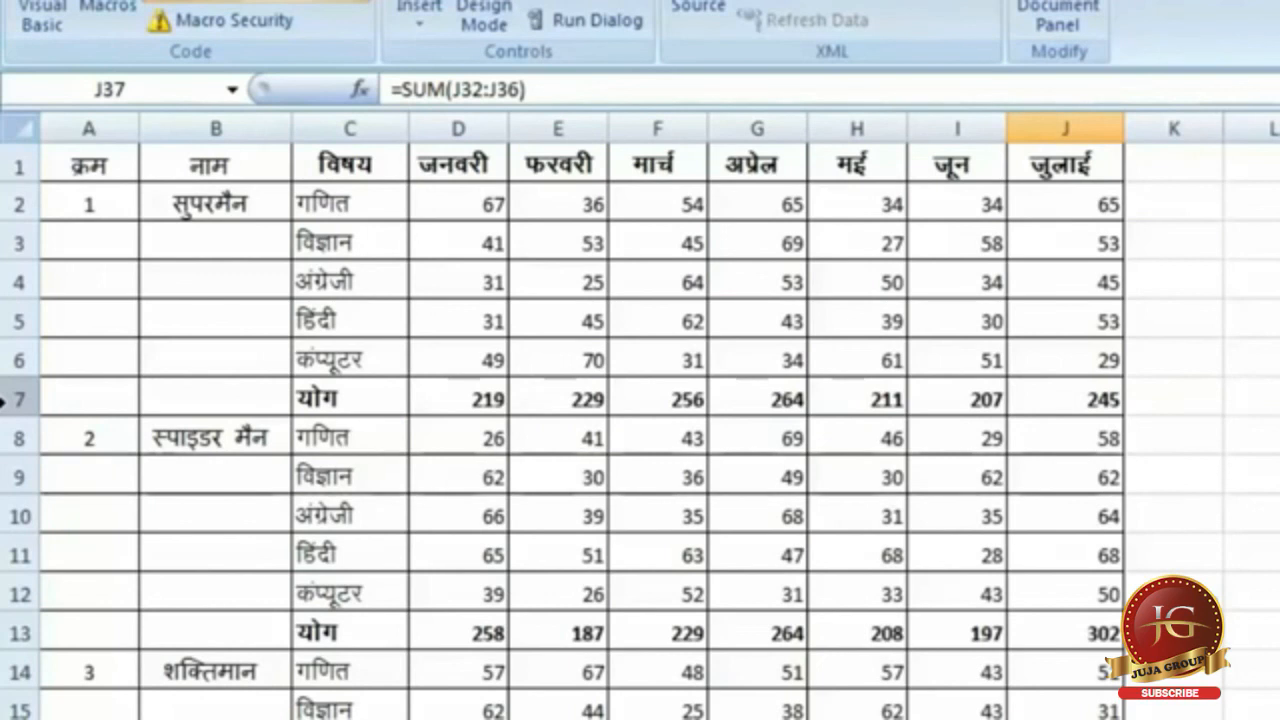
Turn off relative references and start recording Macro7 in this workbook with cell A1 selected.
{"action": "left_click", "coordinate": [188, 135]}
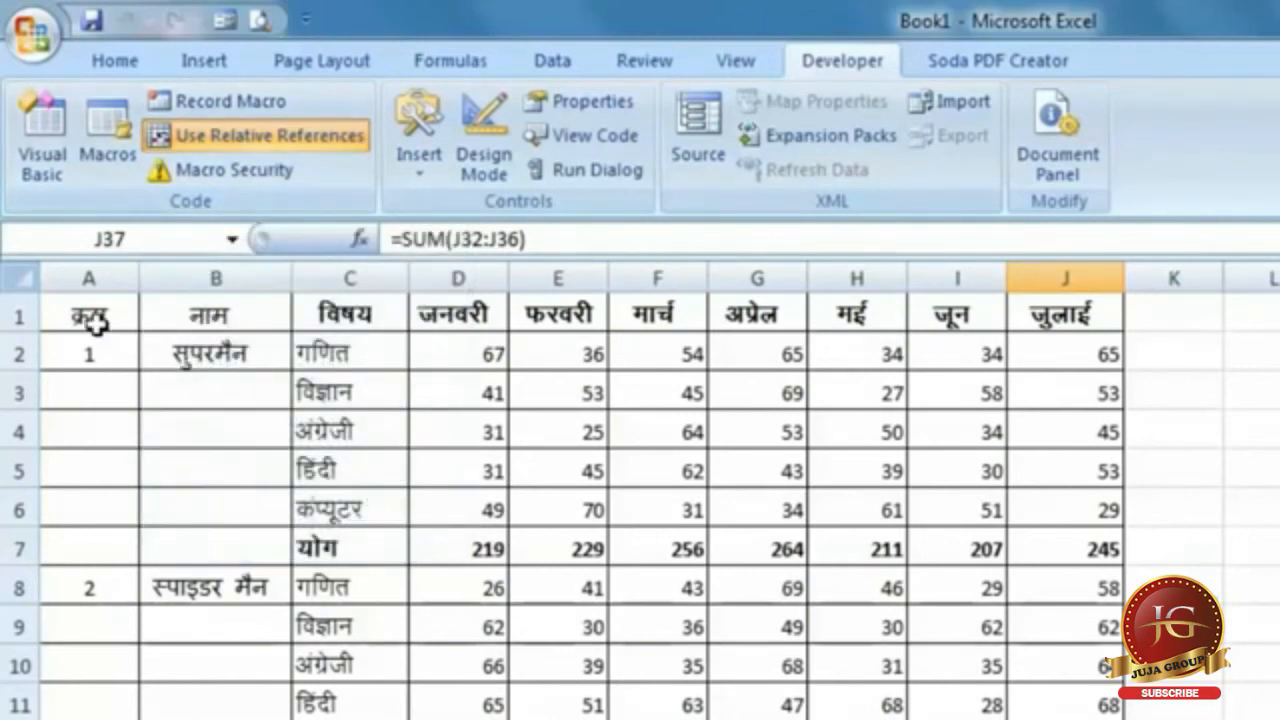
{"action": "left_click", "coordinate": [250, 137]}
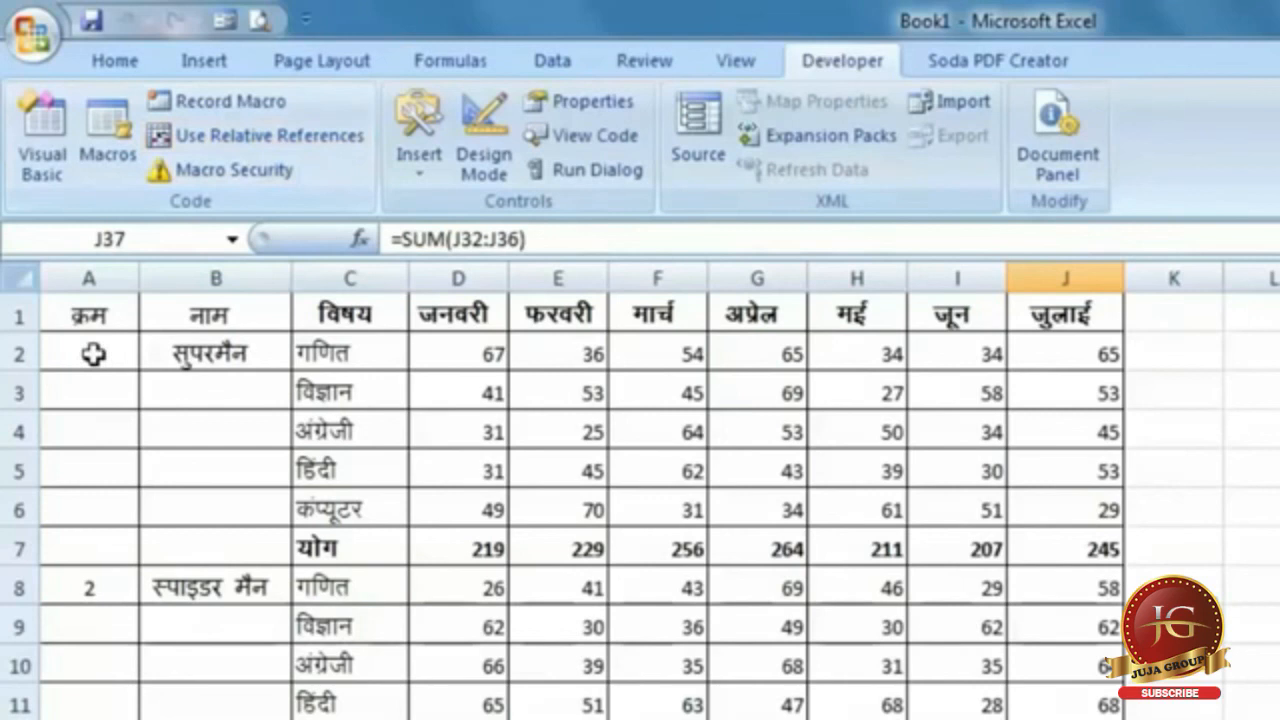
{"action": "left_click", "coordinate": [92, 352]}
{"action": "left_click", "coordinate": [100, 312]}
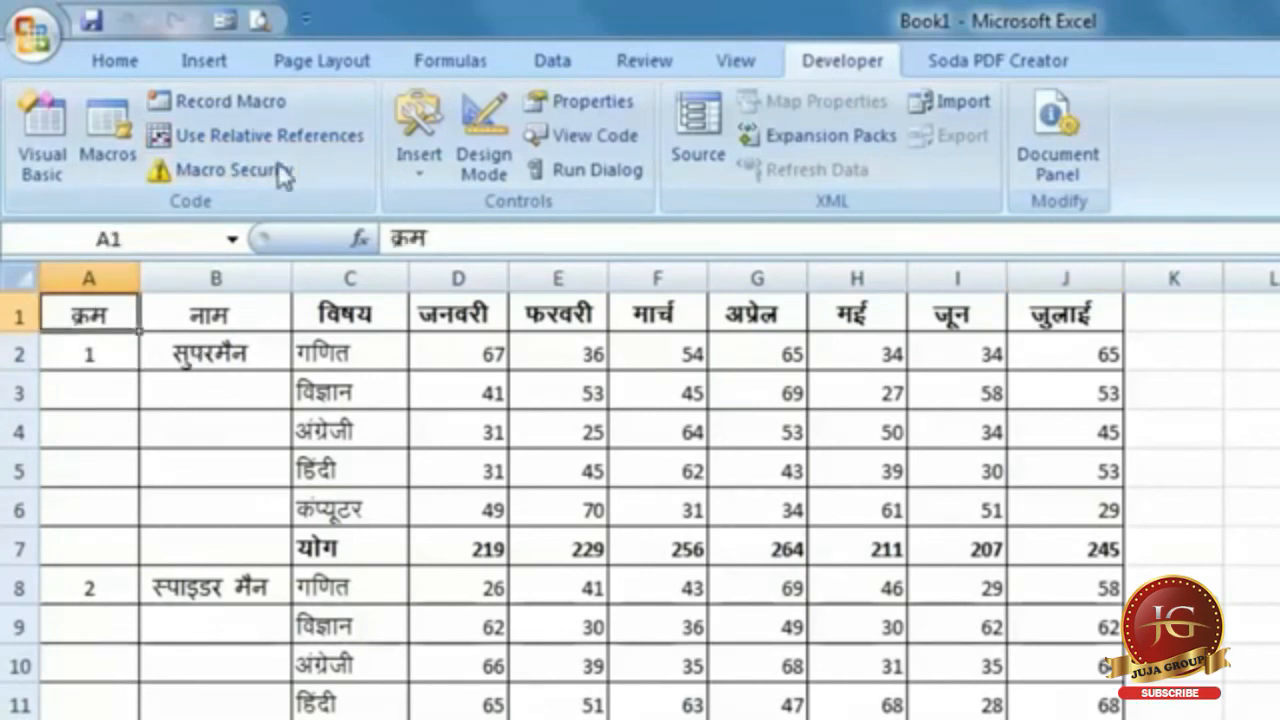
{"action": "left_click", "coordinate": [281, 113]}
{"action": "left_click", "coordinate": [974, 586]}
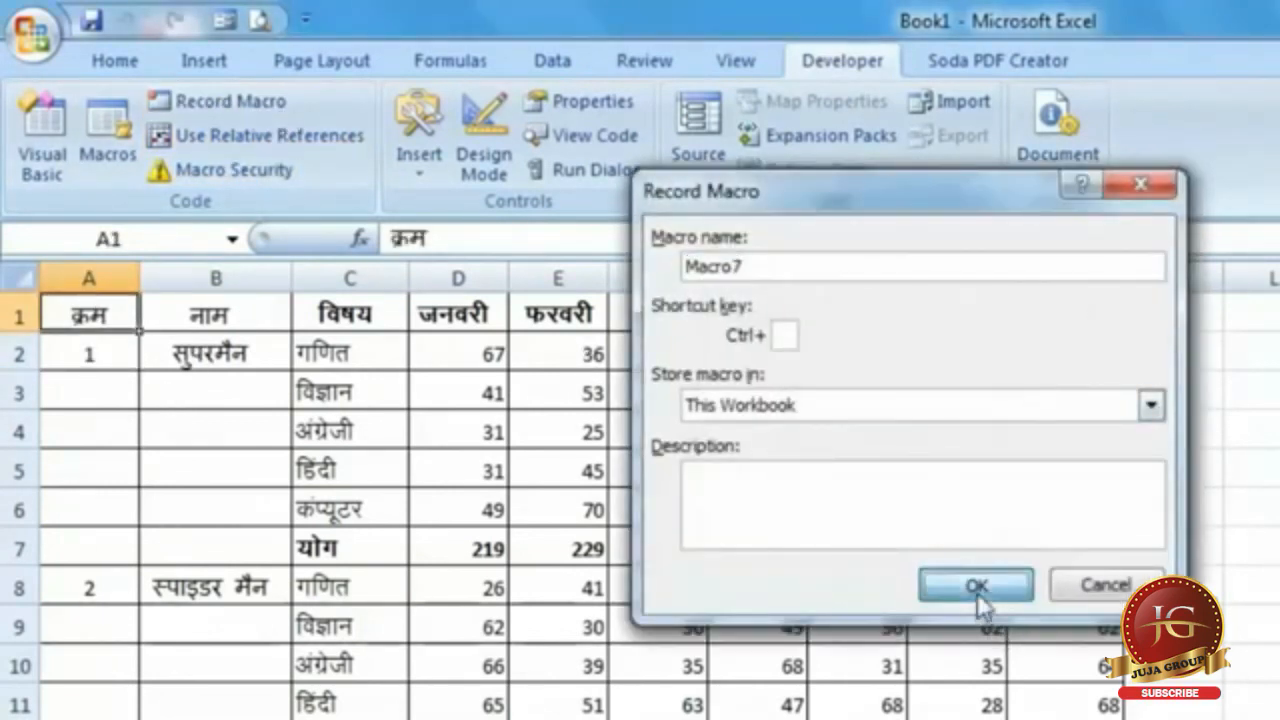
Insert a blank row above row 5 and stop recording the macro.
{"action": "left_click", "coordinate": [15, 470]}
{"action": "key", "text": "ctrl+plus"}
{"action": "left_click", "coordinate": [125, 20]}
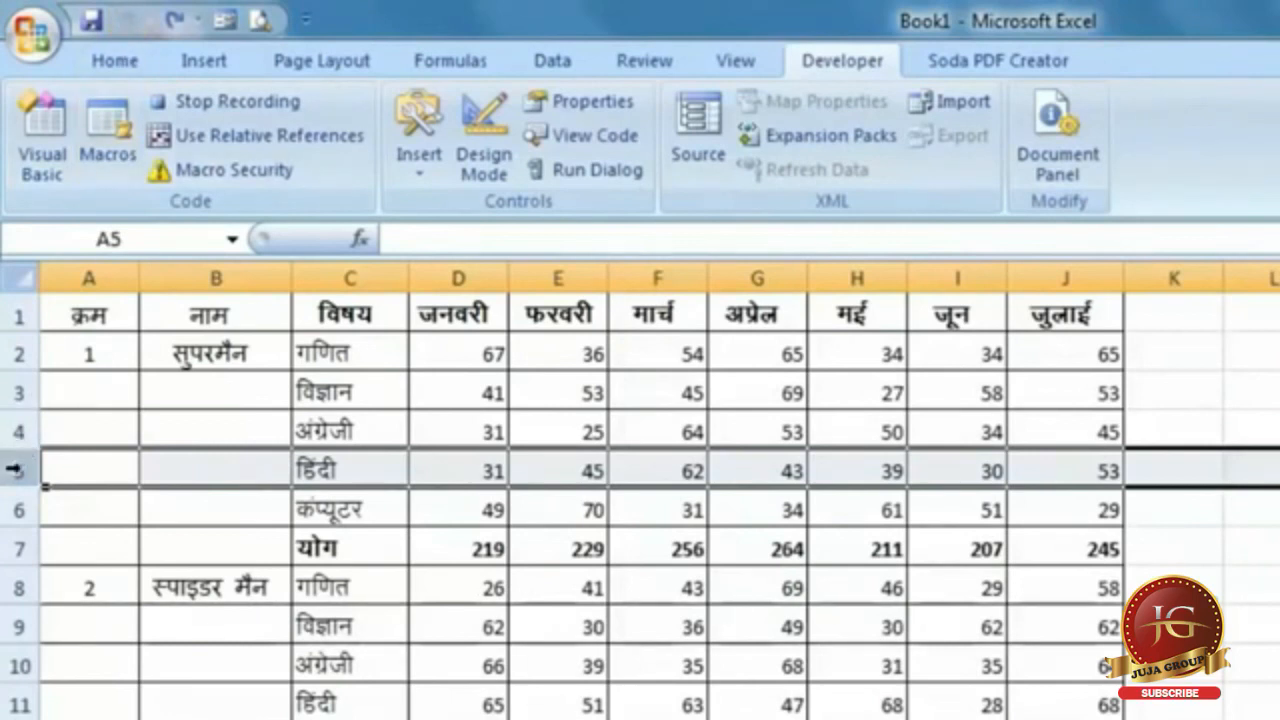
{"action": "right_click", "coordinate": [15, 470]}
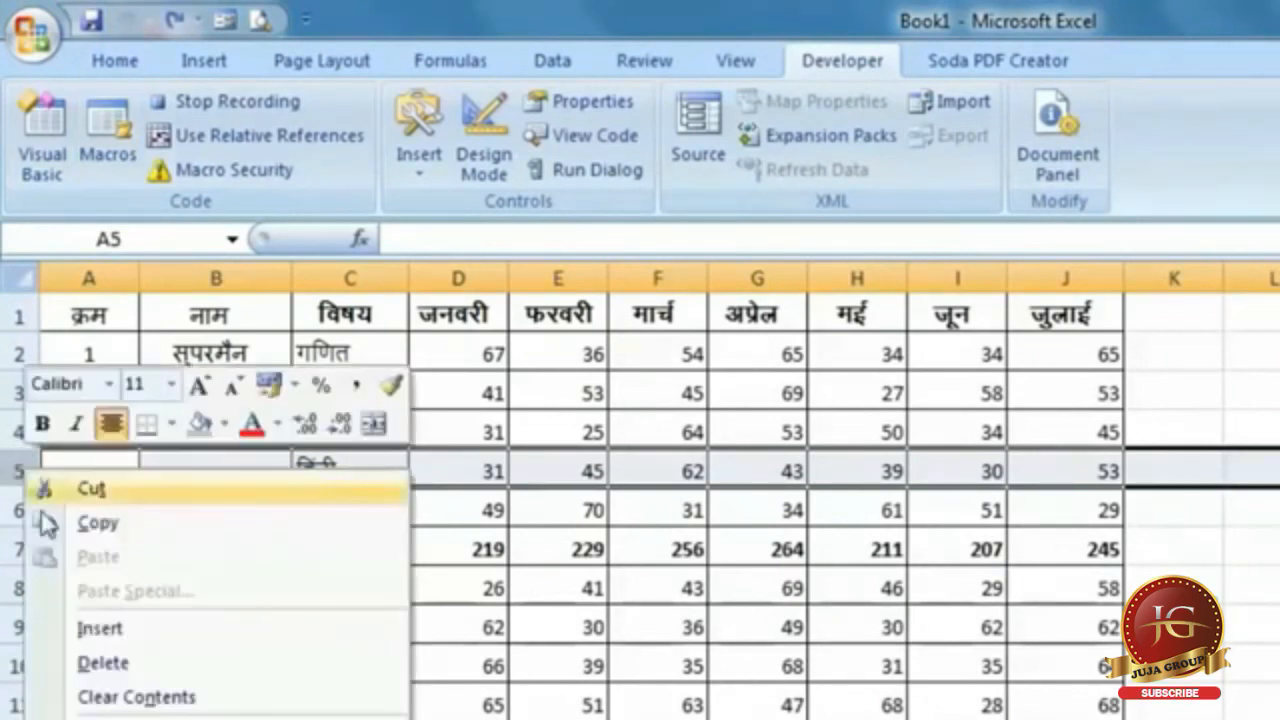
{"action": "left_click", "coordinate": [160, 628]}
{"action": "left_click", "coordinate": [228, 101]}
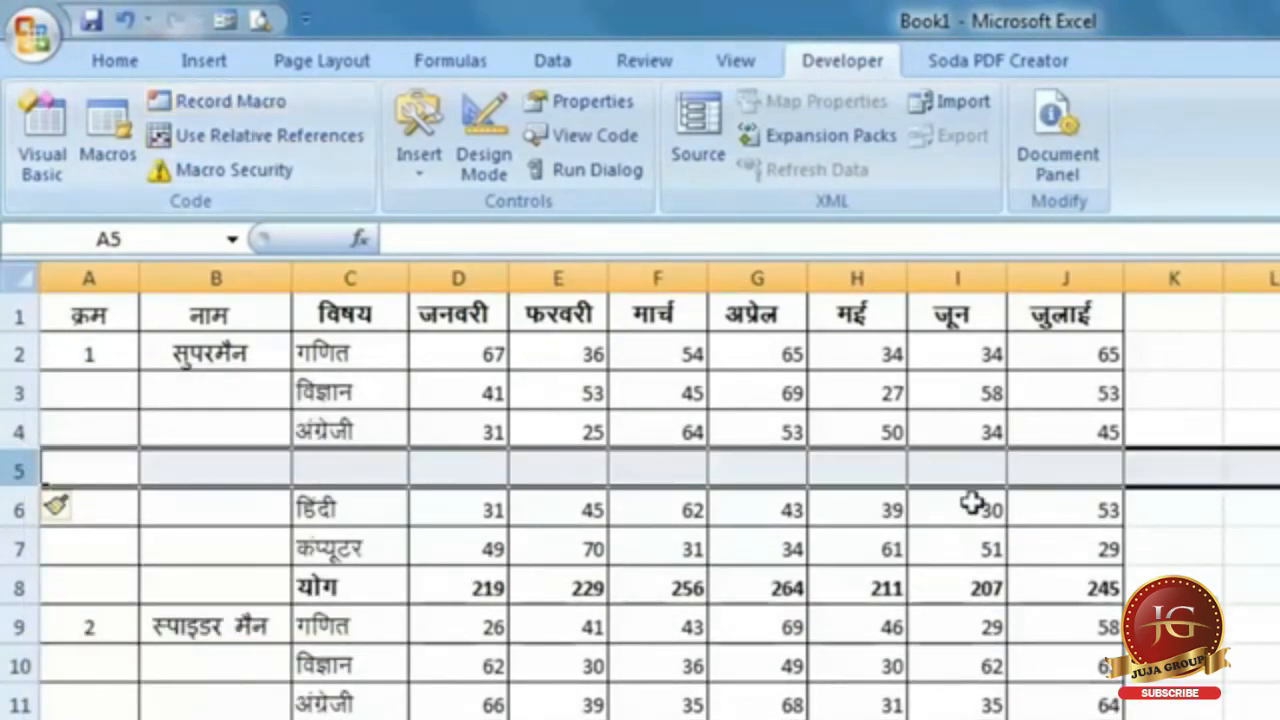
Run Macro7 from cell A9 to test how the absolute-reference recording behaves.
{"action": "left_click", "coordinate": [246, 420]}
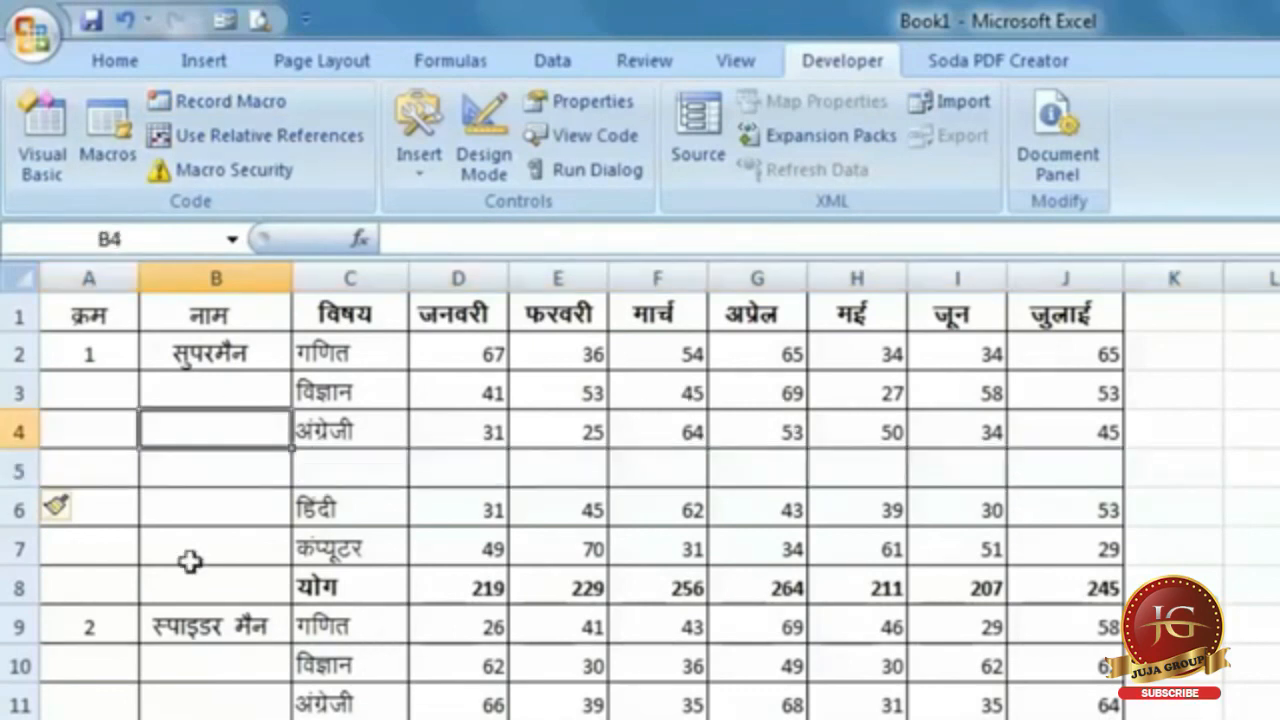
{"action": "left_click", "coordinate": [125, 620]}
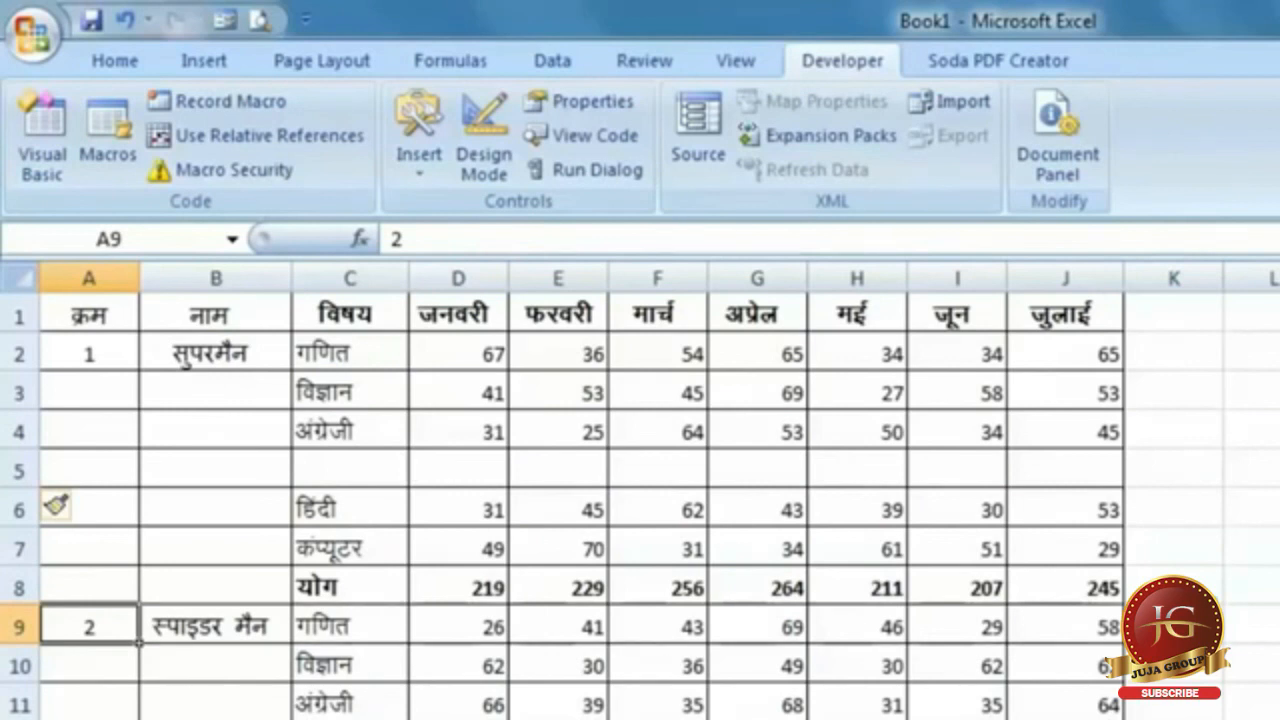
{"action": "left_click", "coordinate": [237, 100]}
{"action": "left_click", "coordinate": [1140, 184]}
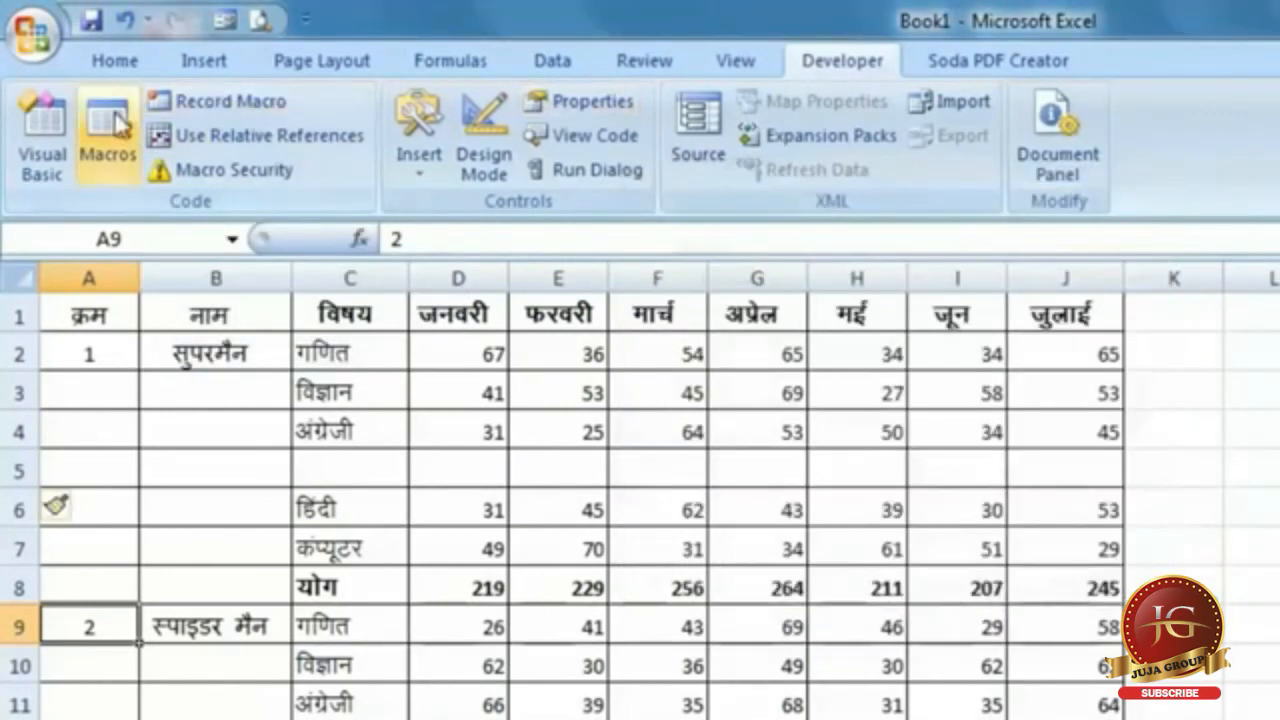
{"action": "left_click", "coordinate": [125, 130]}
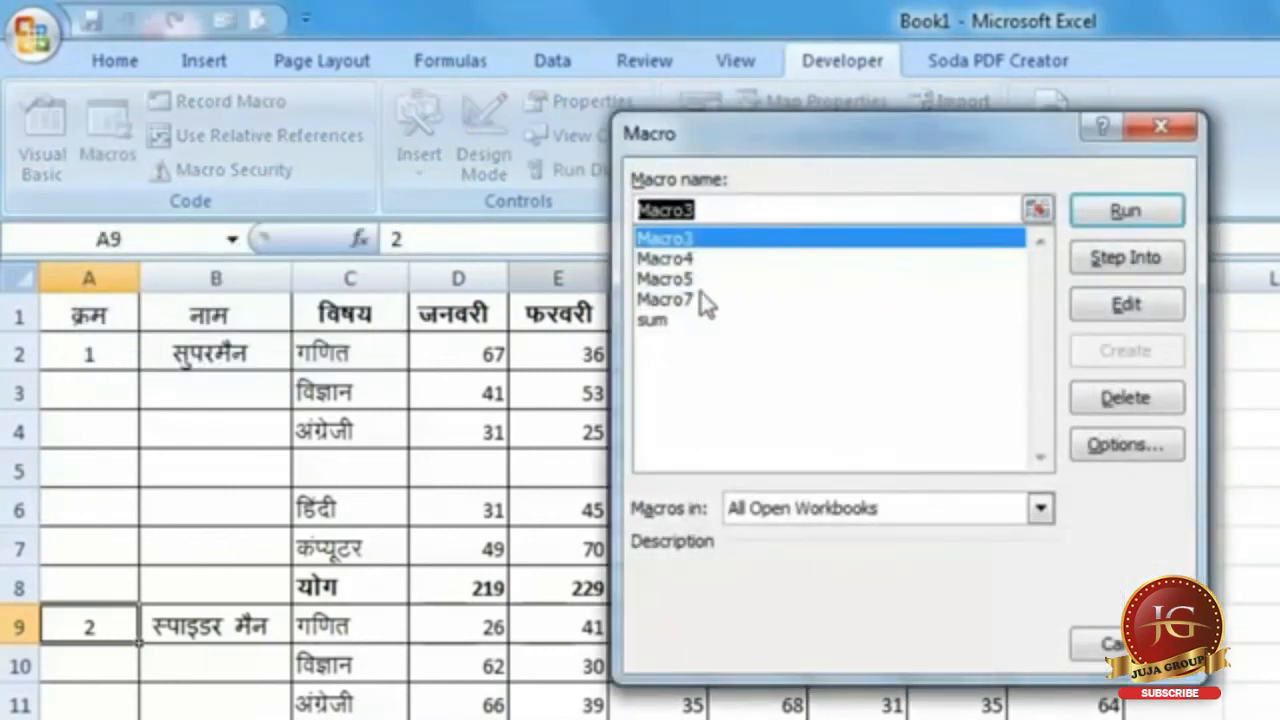
{"action": "left_click", "coordinate": [701, 301]}
{"action": "left_click", "coordinate": [1164, 207]}
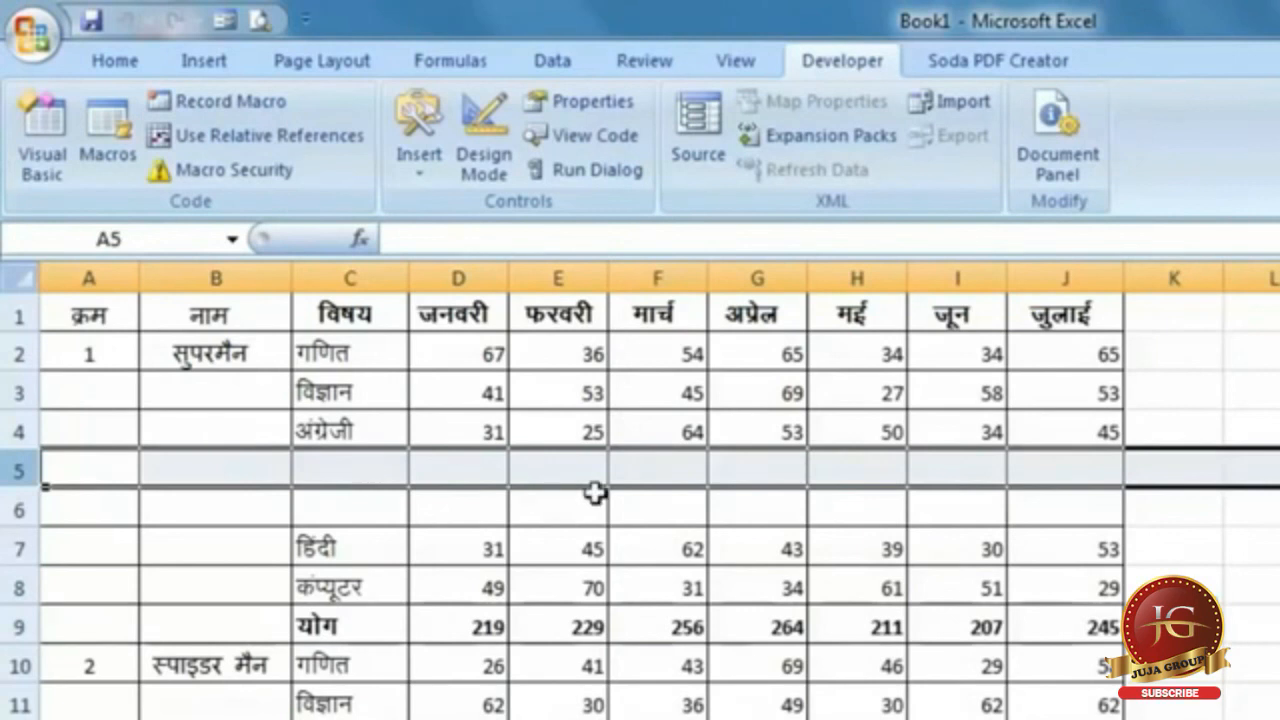
{"action": "left_click", "coordinate": [86, 672]}
{"action": "type", "text": "2"}
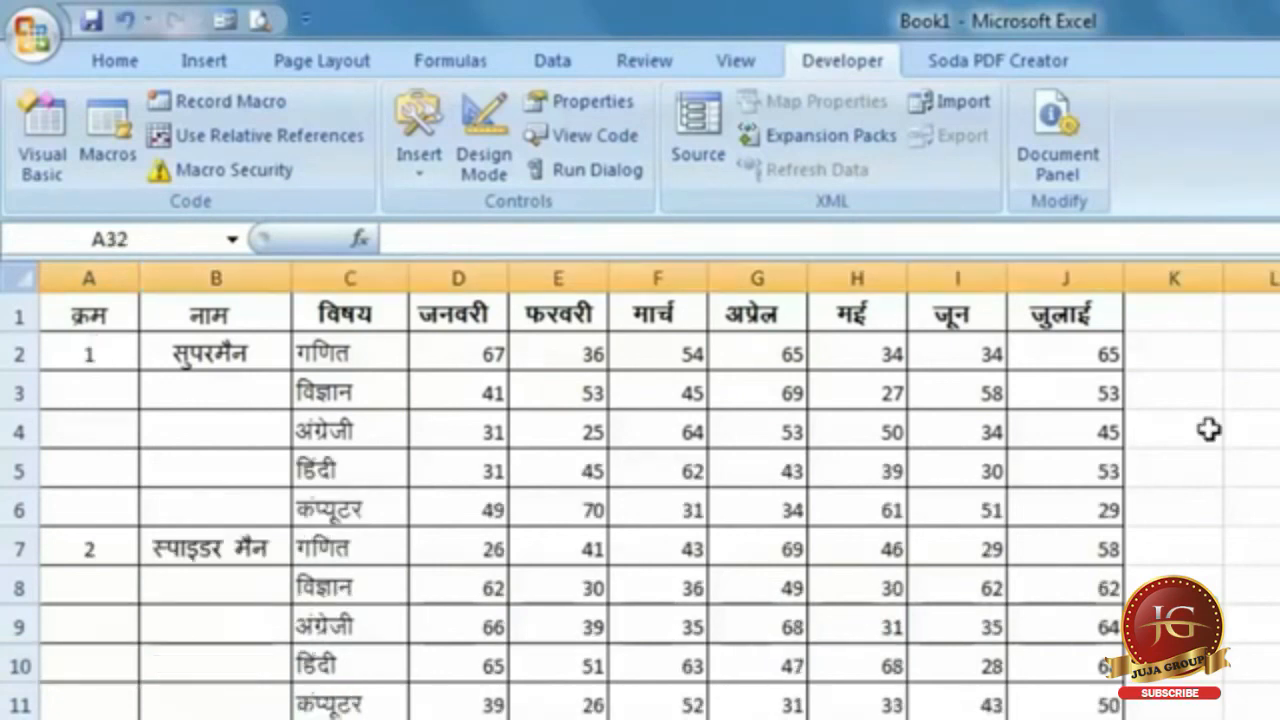
Draw a form-control button in columns K to L beside the first student's rows and assign the sum macro to it.
{"action": "left_click", "coordinate": [1211, 428]}
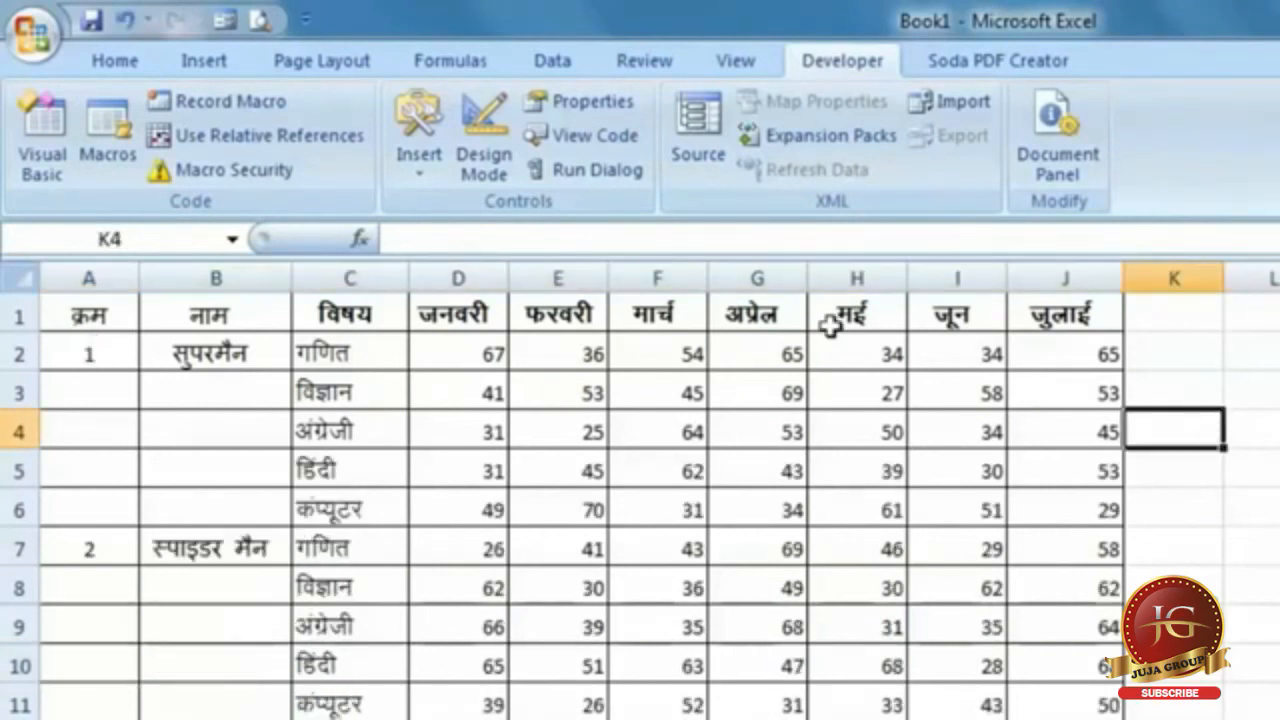
{"action": "left_click", "coordinate": [427, 165]}
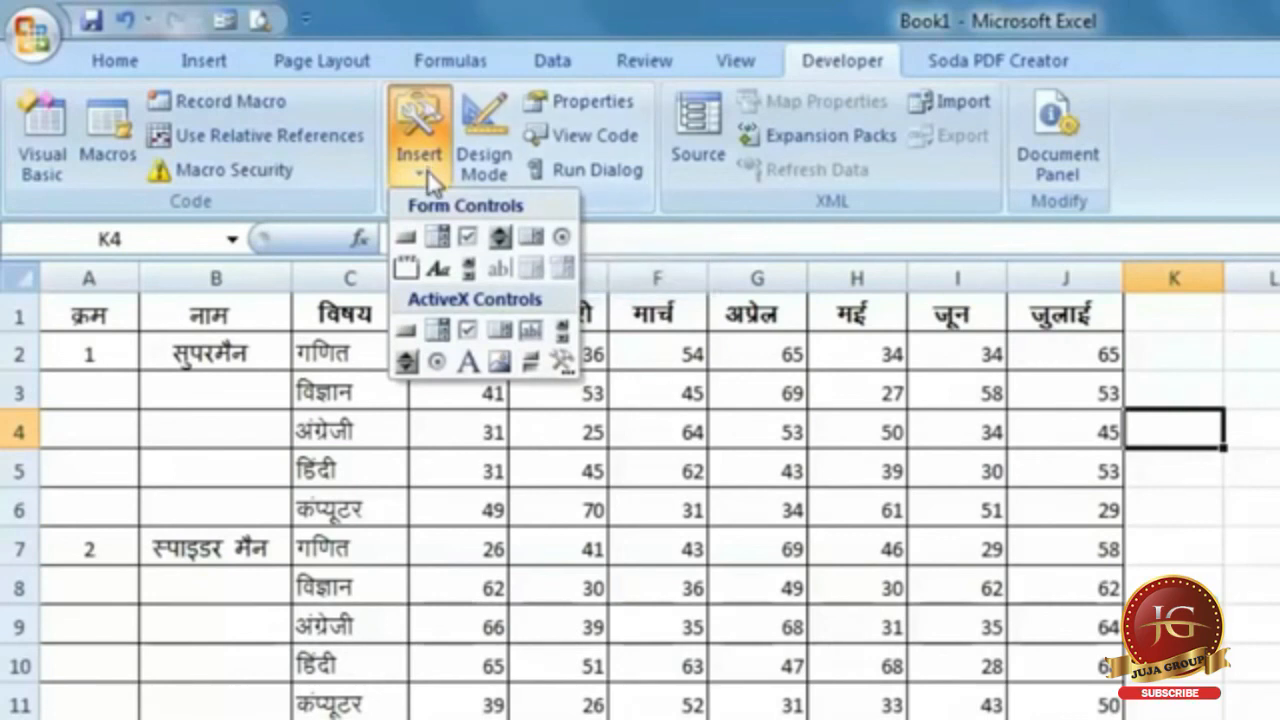
{"action": "left_click", "coordinate": [408, 240]}
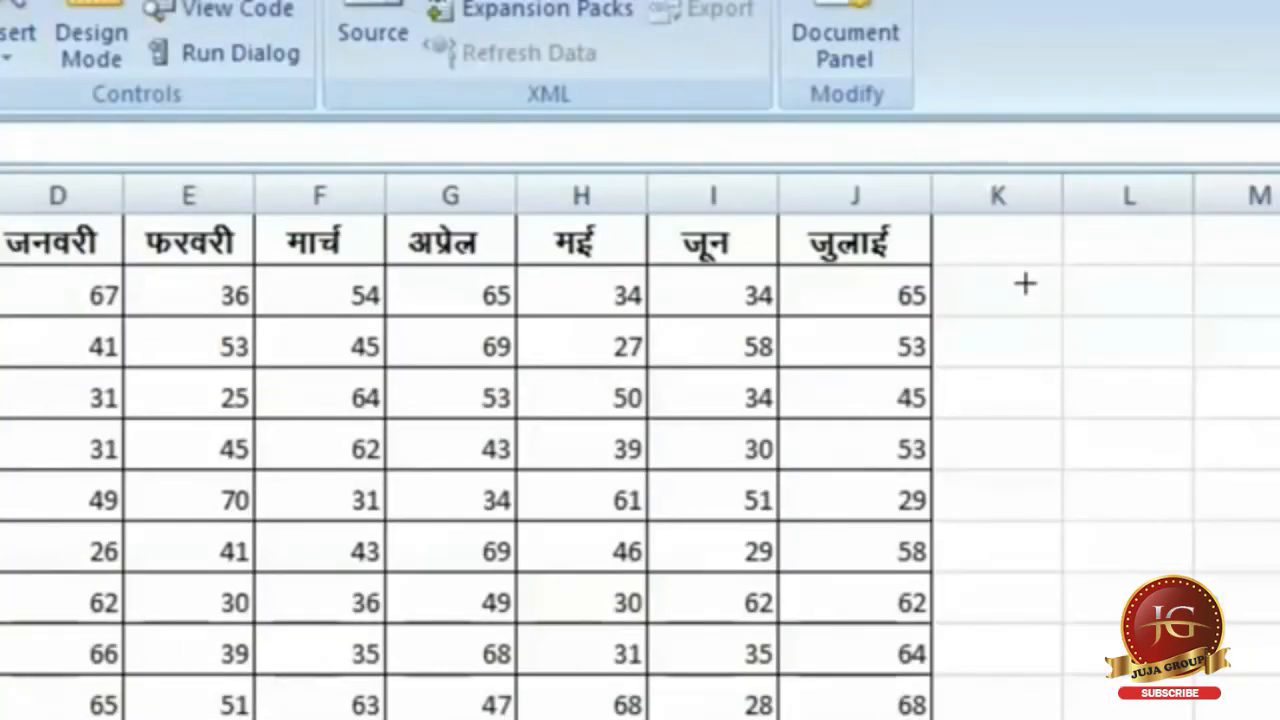
{"action": "left_click_drag", "start_coordinate": [1025, 285], "coordinate": [1268, 358]}
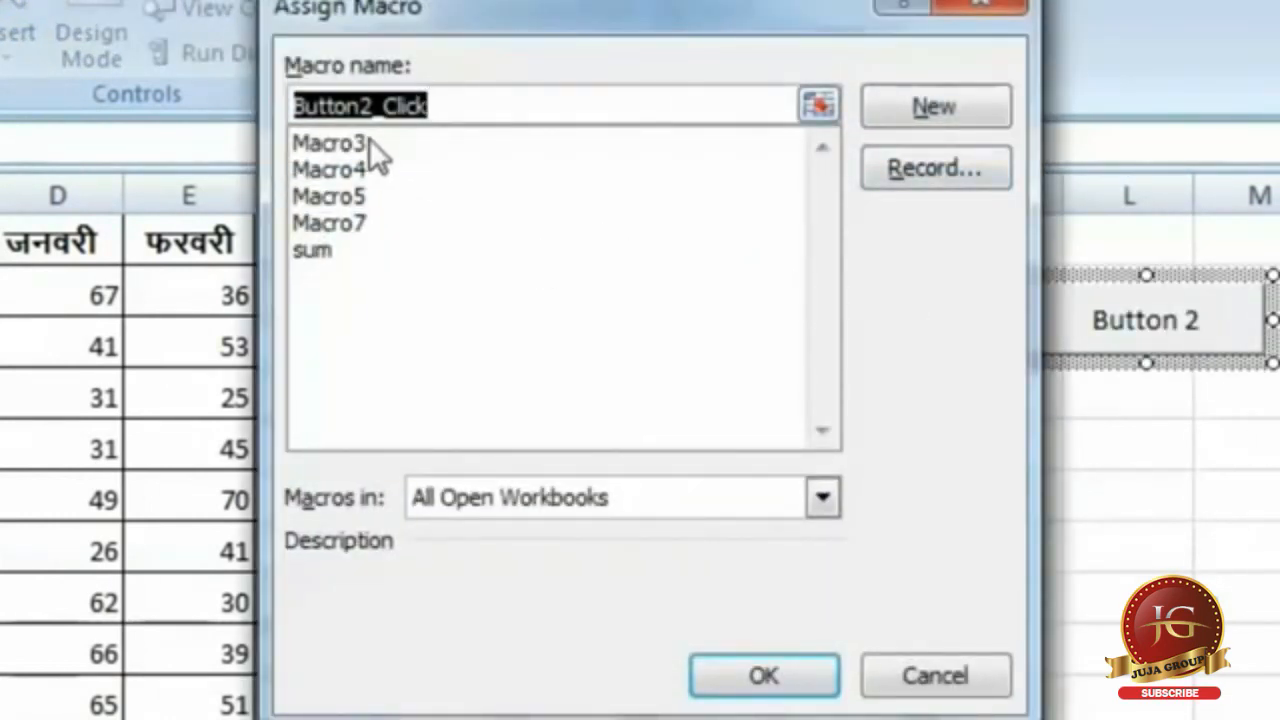
{"action": "left_click", "coordinate": [328, 249]}
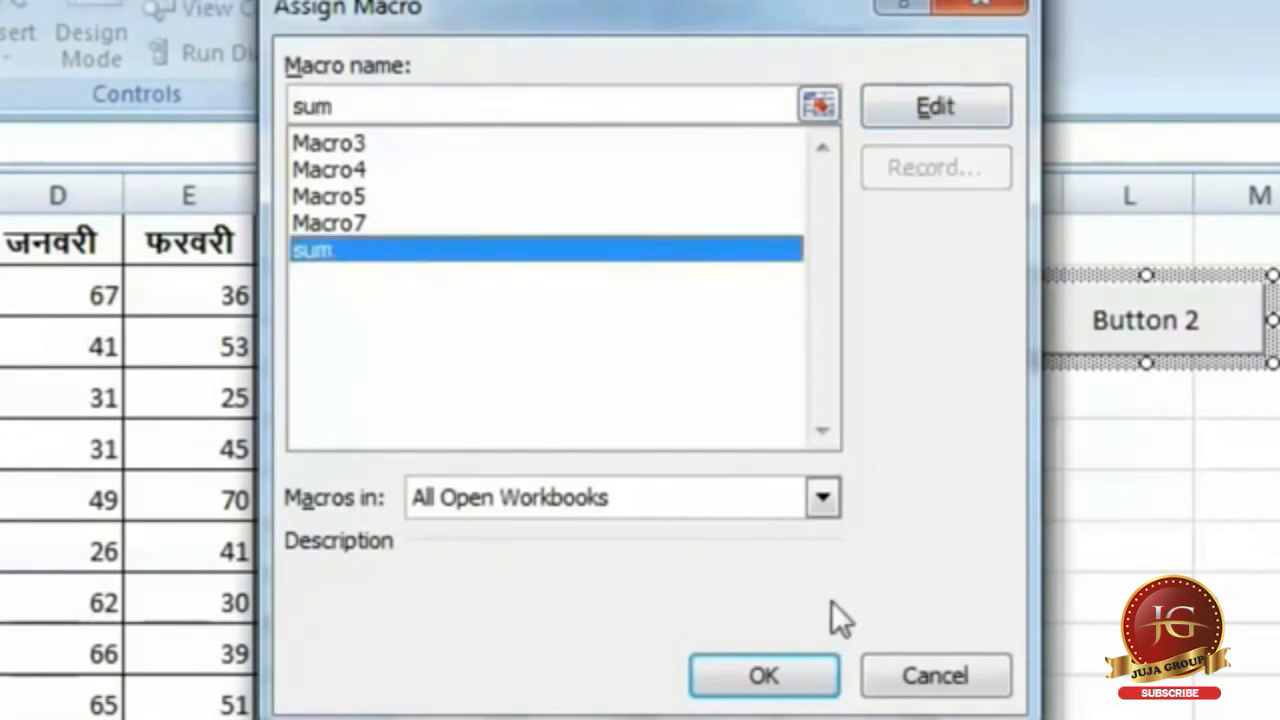
{"action": "left_click", "coordinate": [763, 677]}
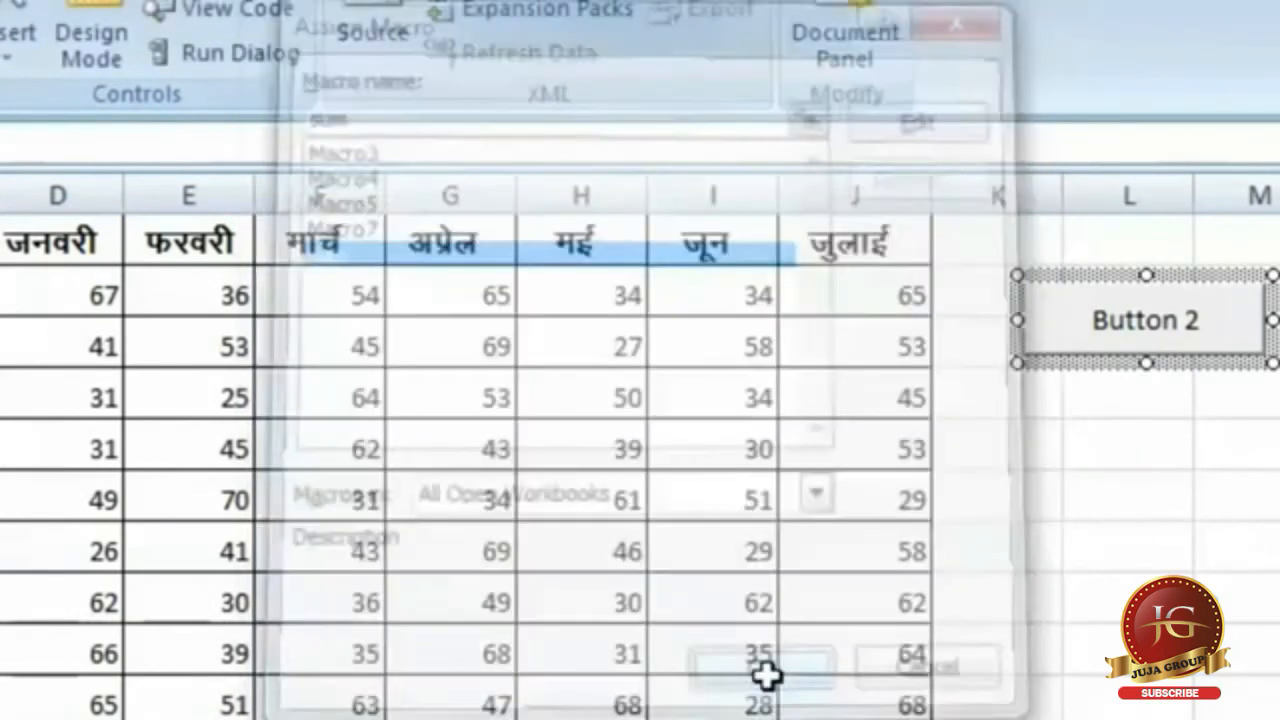
{"action": "left_click", "coordinate": [1176, 478]}
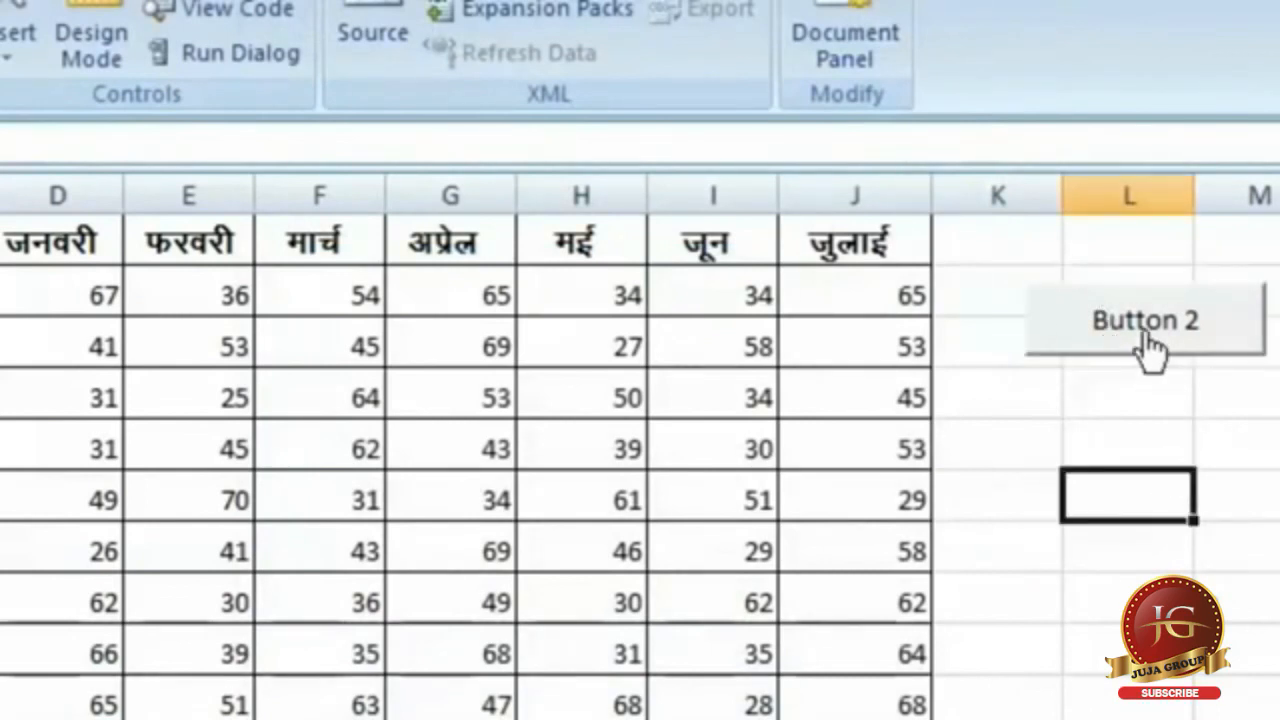
Run the sum macro with the new button from A2, A8 and A14 to total the first three students' marks.
{"action": "left_click", "coordinate": [95, 265]}
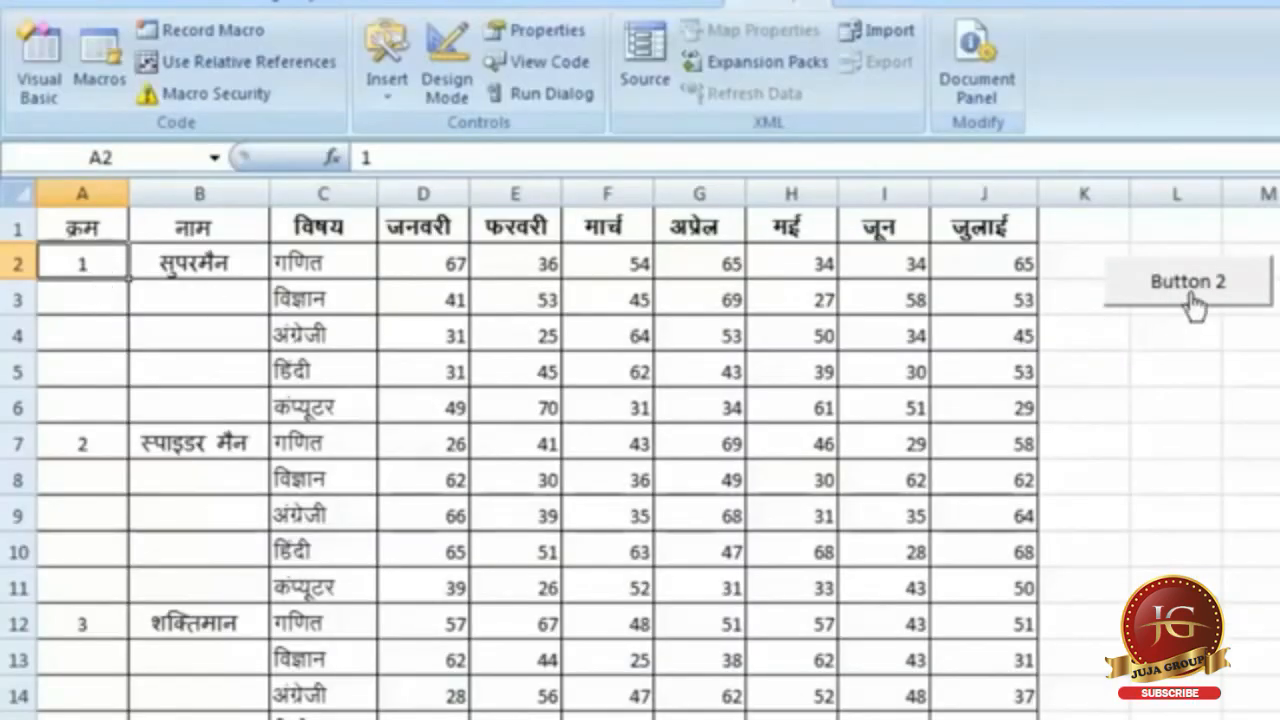
{"action": "left_click", "coordinate": [1194, 307]}
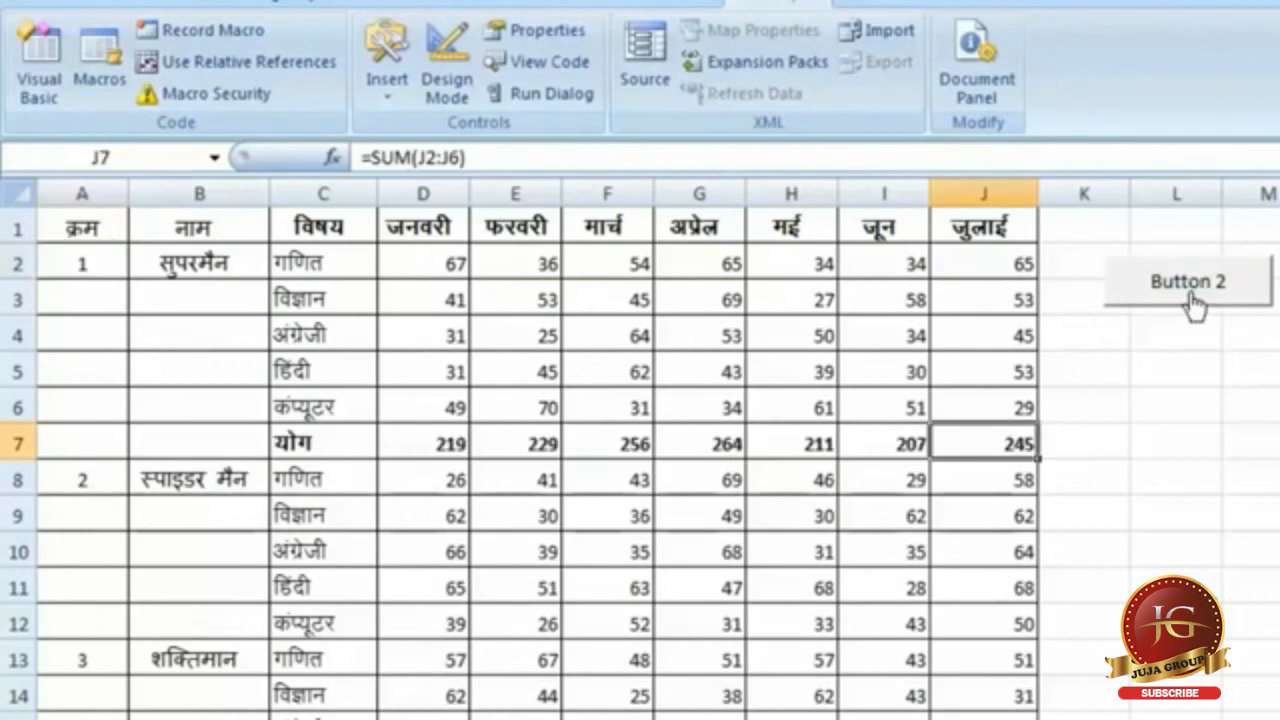
{"action": "left_click", "coordinate": [55, 481]}
{"action": "left_click", "coordinate": [1210, 294]}
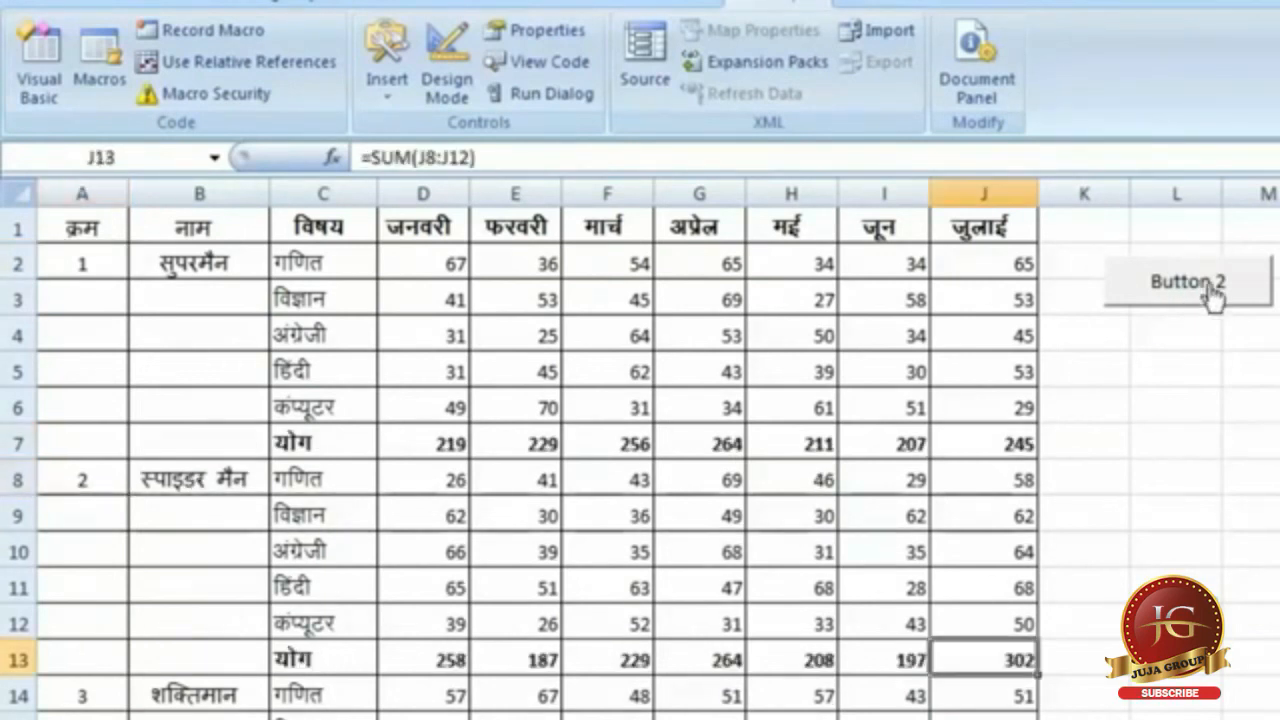
{"action": "scroll", "coordinate": [188, 684], "scroll_direction": "down", "scroll_amount": 2}
{"action": "left_click", "coordinate": [80, 480]}
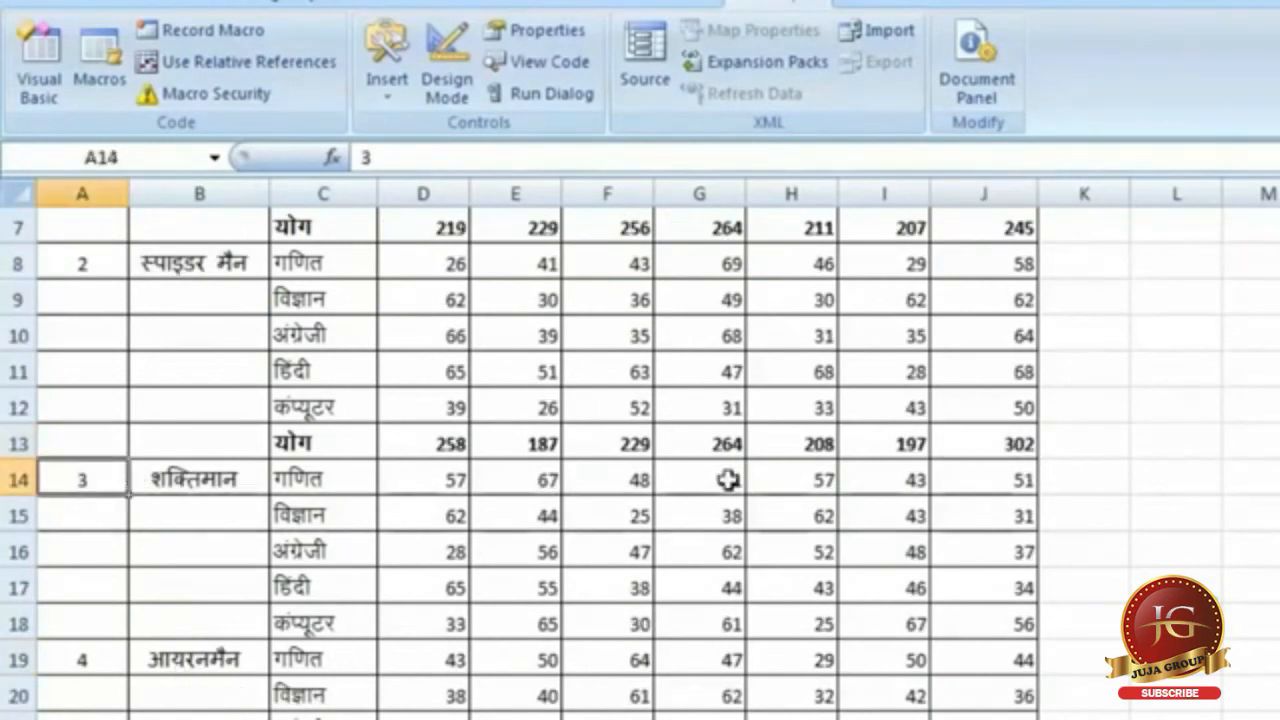
{"action": "scroll", "coordinate": [1058, 479], "scroll_direction": "up", "scroll_amount": 2}
{"action": "left_click", "coordinate": [1183, 297]}
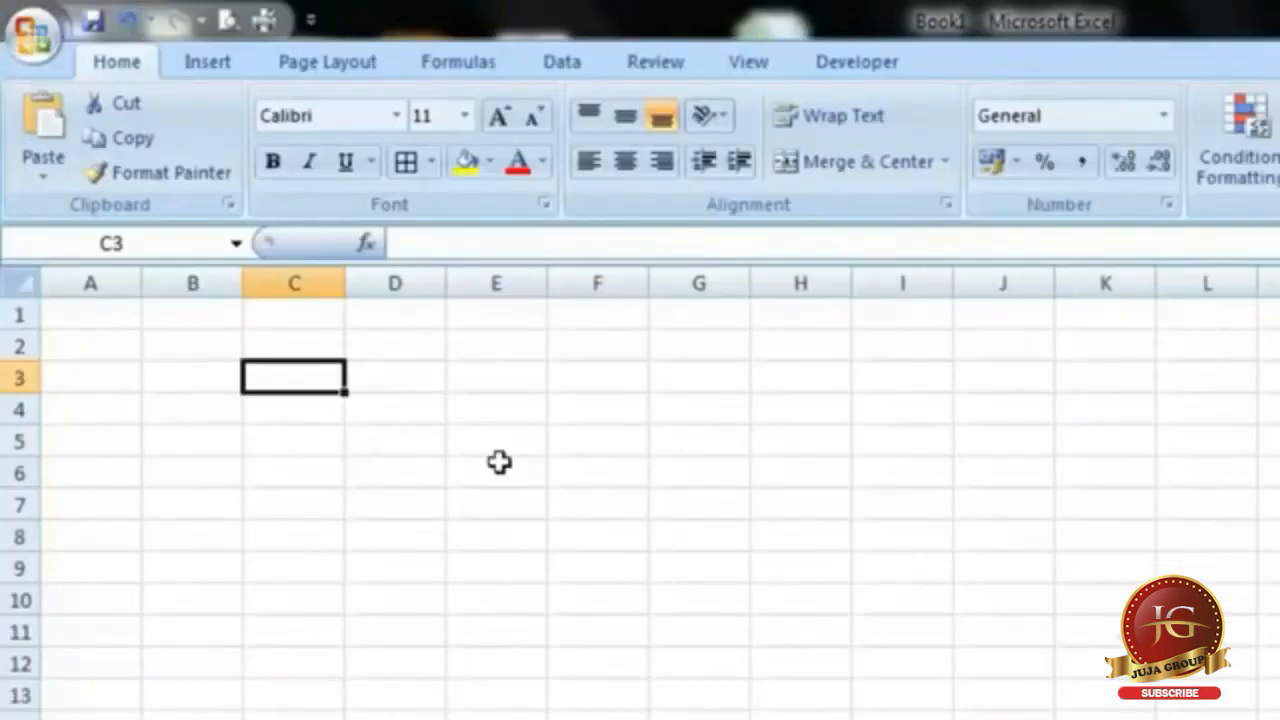
Move across row 3 of the blank workbook from C3 to J3 and return to C4 in the row below.
{"action": "key", "text": "Right"}
{"action": "key", "text": "Right"}
{"action": "key", "text": "Right"}
{"action": "key", "text": "Right"}
{"action": "key", "text": "Right"}
{"action": "key", "text": "Right"}
{"action": "key", "text": "Right"}
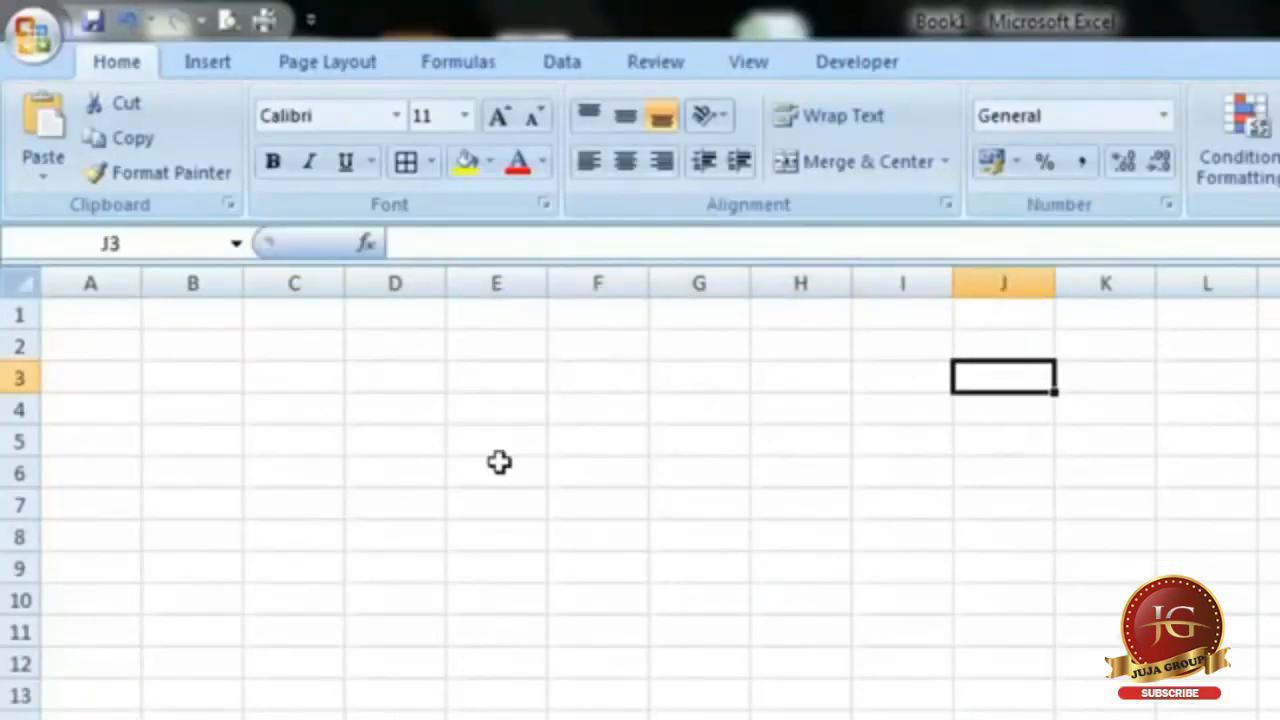
{"action": "key", "text": "Return"}
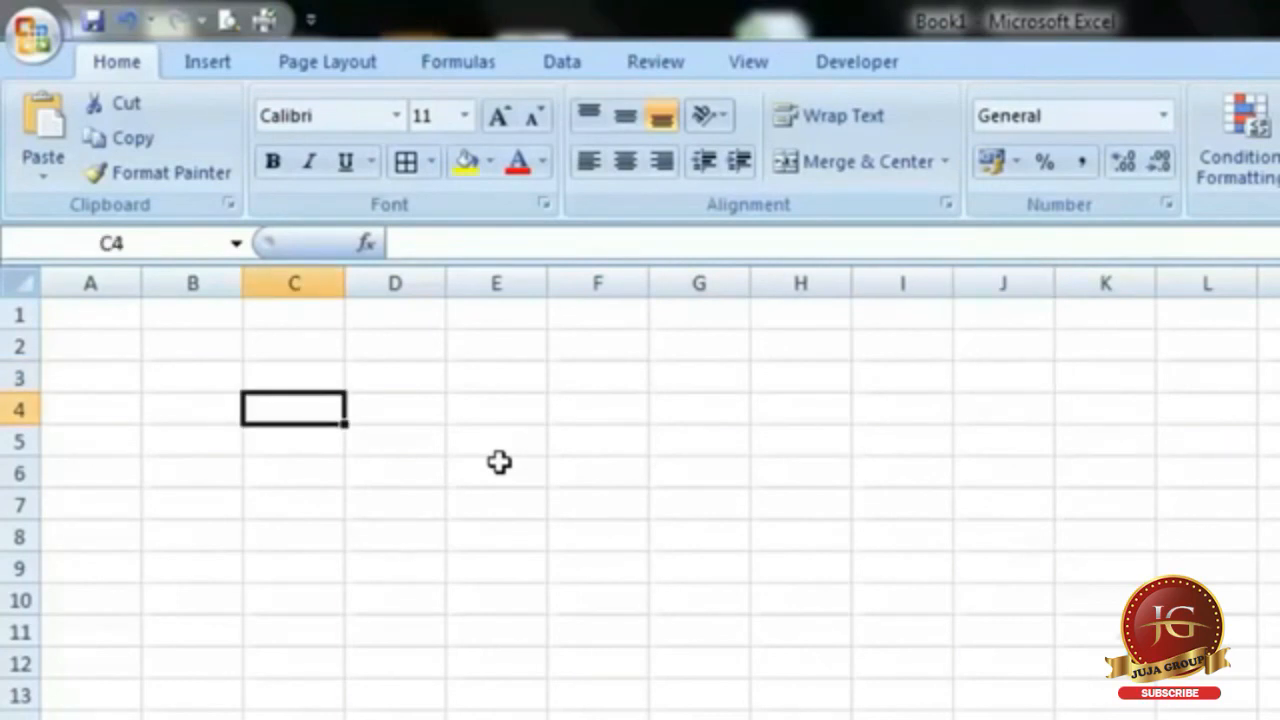
Enter 25, 25, 252 and 252 in cells C4 to C7.
{"action": "type", "text": "25"}
{"action": "key", "text": "Return"}
{"action": "type", "text": "25"}
{"action": "key", "text": "Return"}
{"action": "type", "text": "252"}
{"action": "key", "text": "Return"}
{"action": "type", "text": "252"}
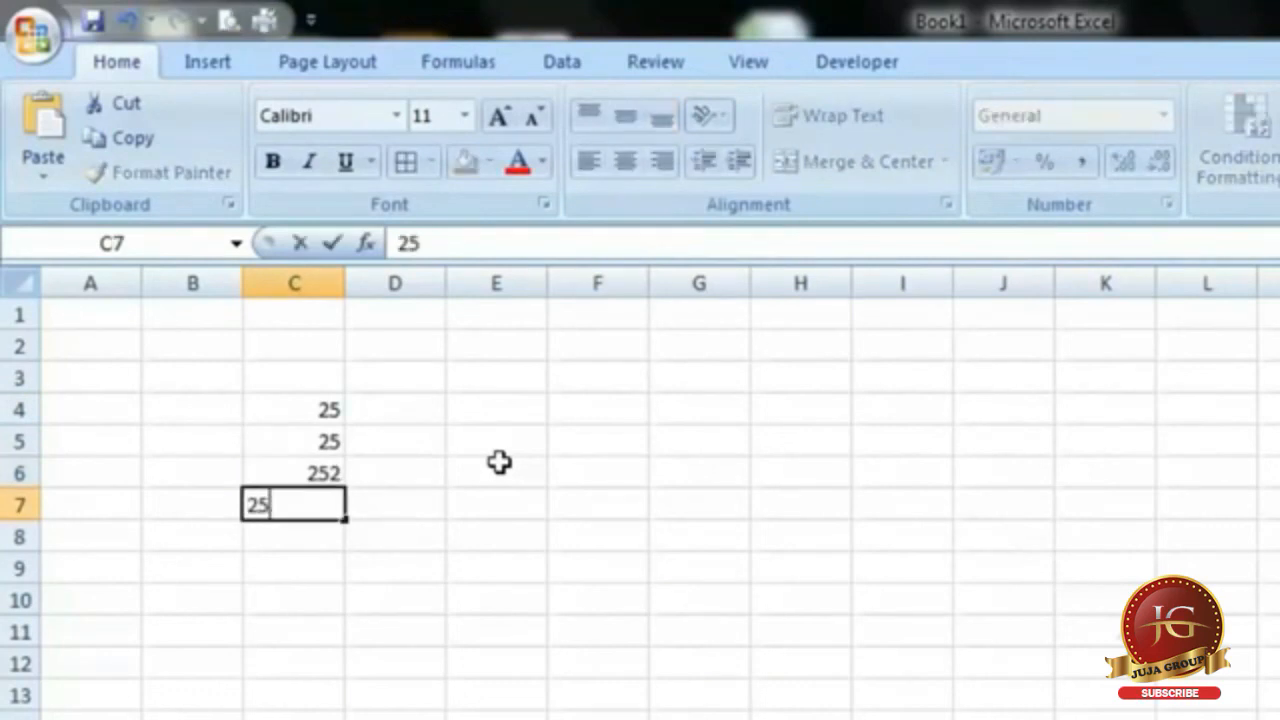
{"action": "key", "text": "Return"}
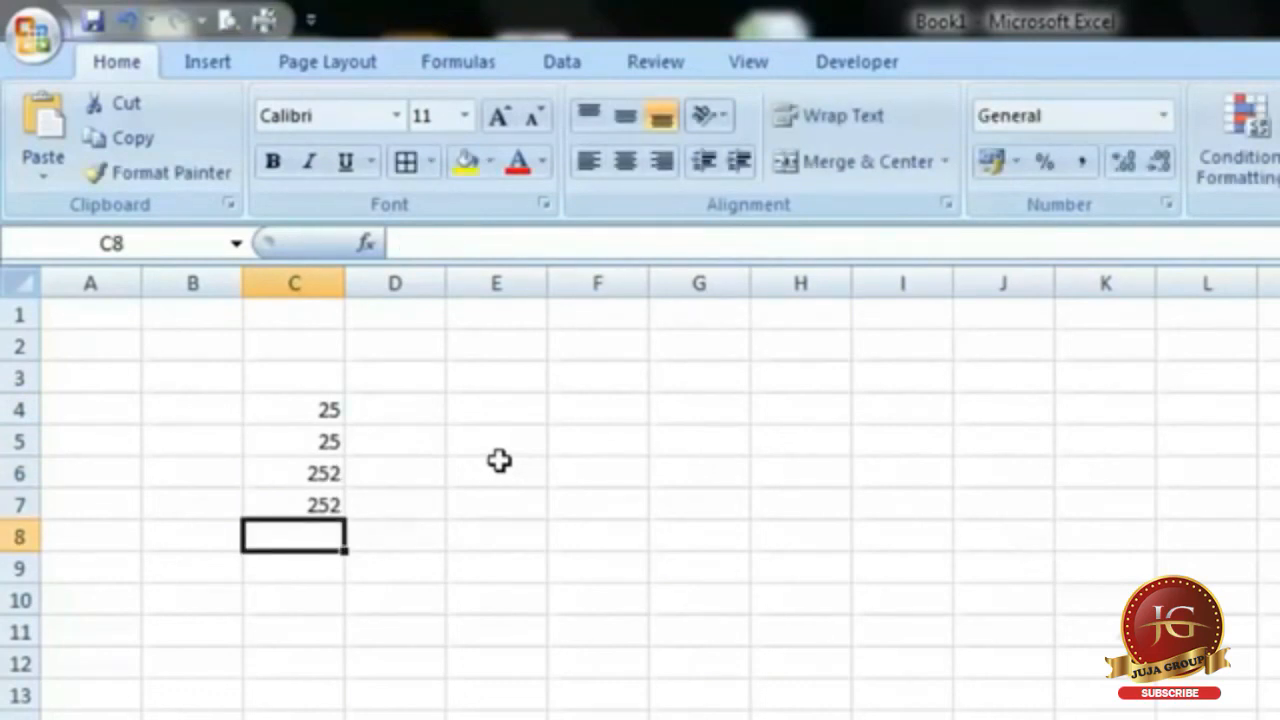
In the advanced editing options, set the direction the selection moves after Enter to Right.
{"action": "left_click", "coordinate": [56, 42]}
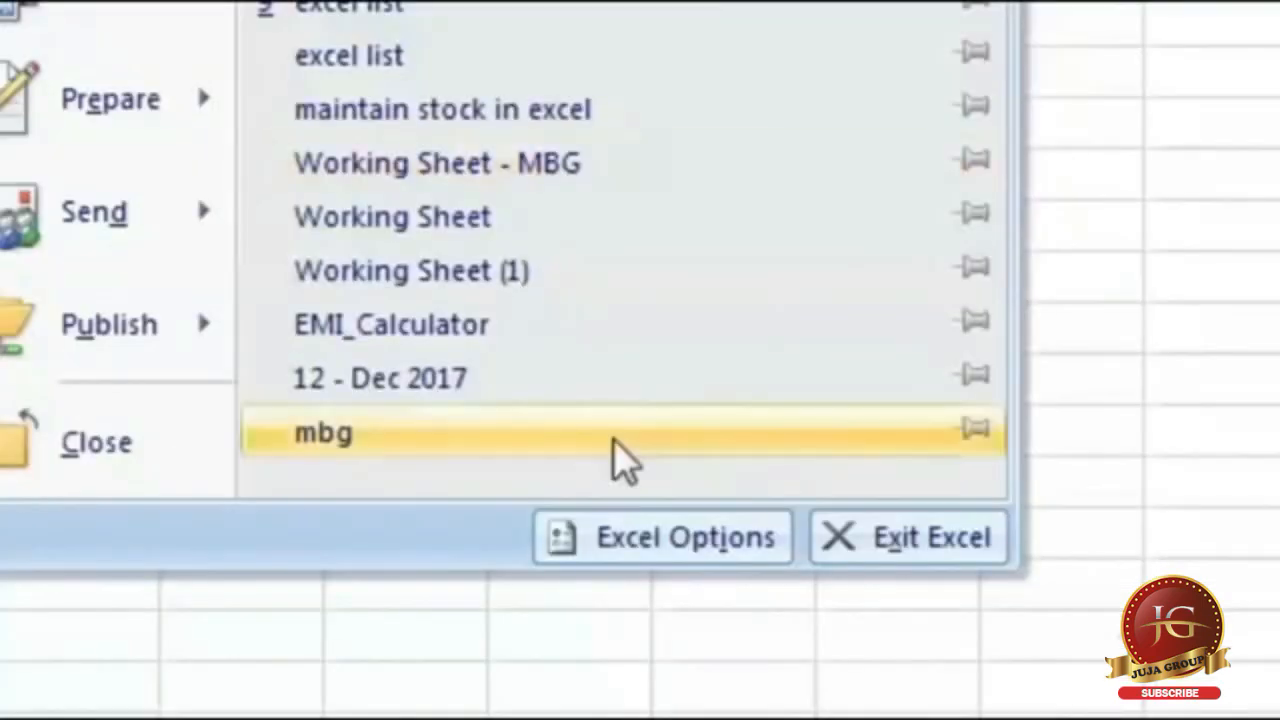
{"action": "left_click", "coordinate": [466, 718]}
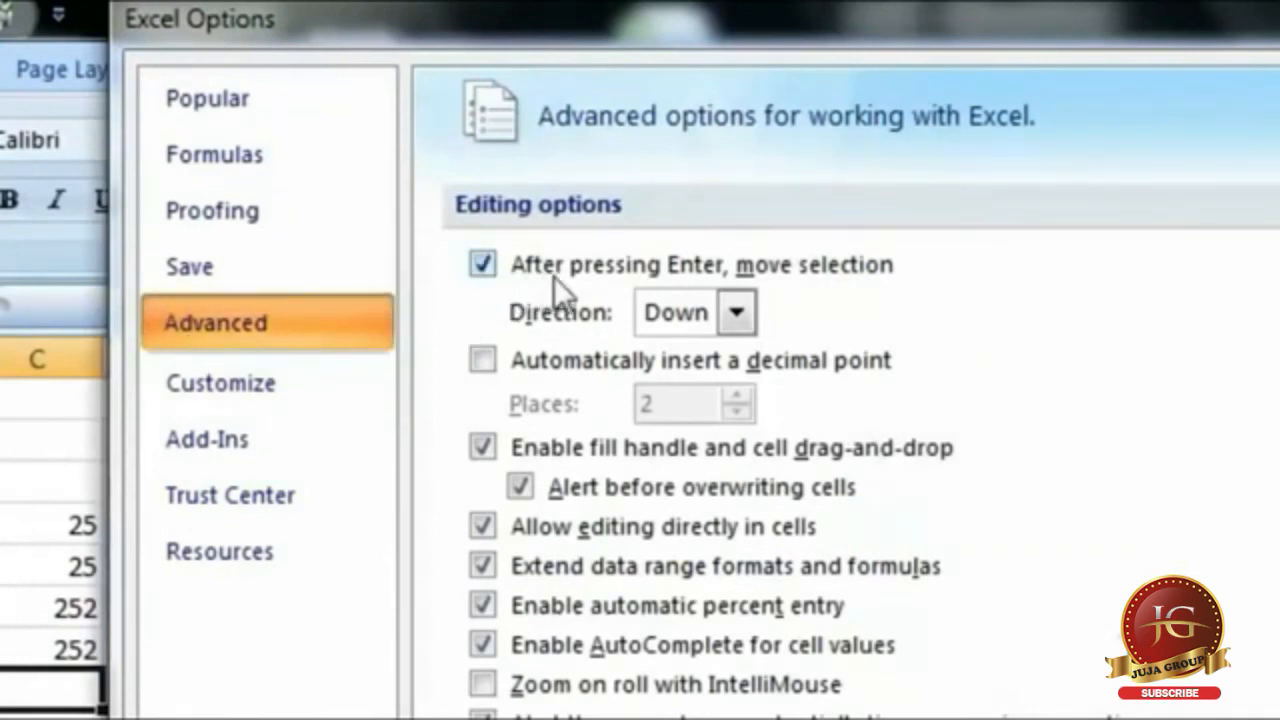
{"action": "left_click", "coordinate": [742, 312]}
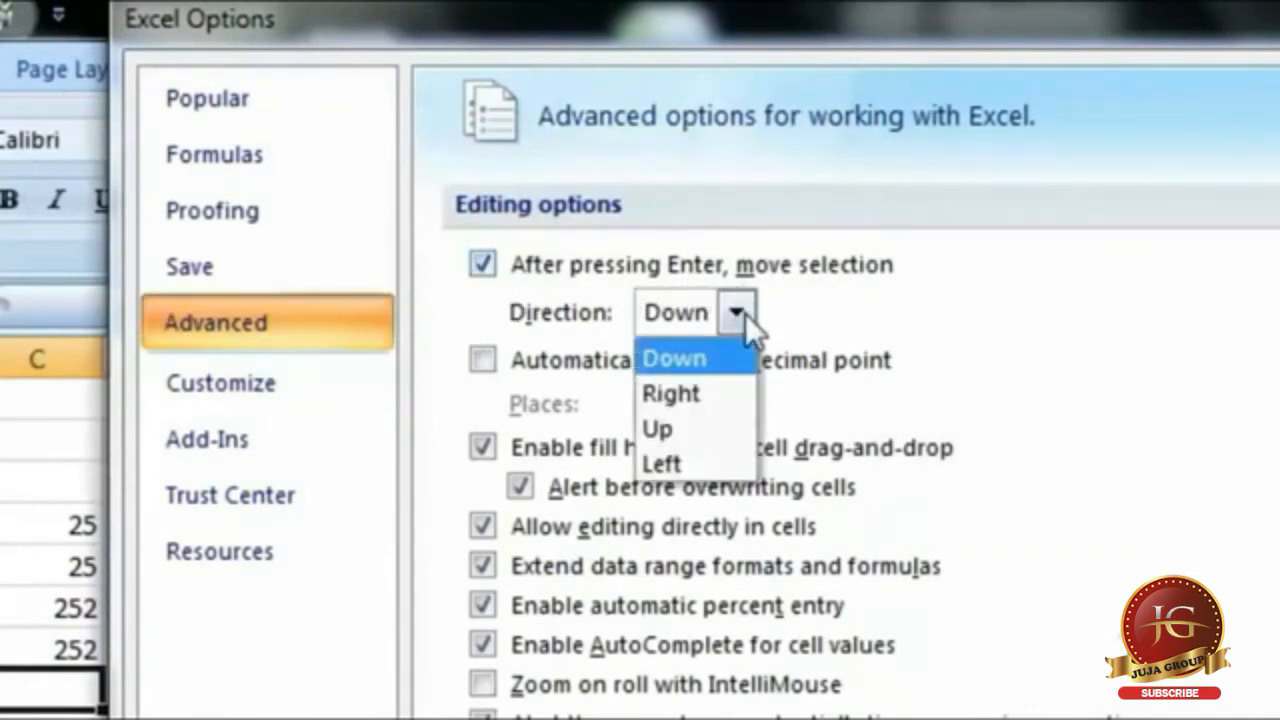
{"action": "left_click", "coordinate": [712, 401]}
{"action": "key", "text": "Return"}
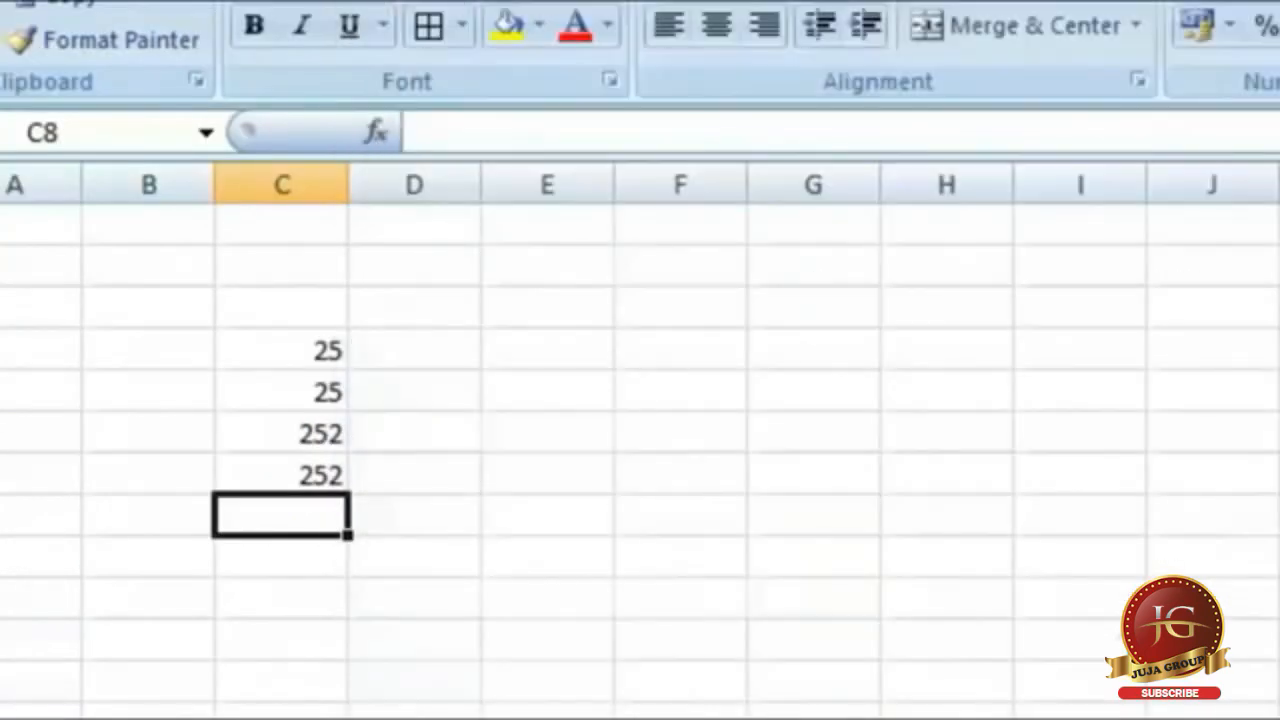
Enter 25, 252, 252, 52, 252, 252, 525 and 252 across cells C8 to J8 using the new Enter direction.
{"action": "type", "text": "25"}
{"action": "key", "text": "Return"}
{"action": "type", "text": "252"}
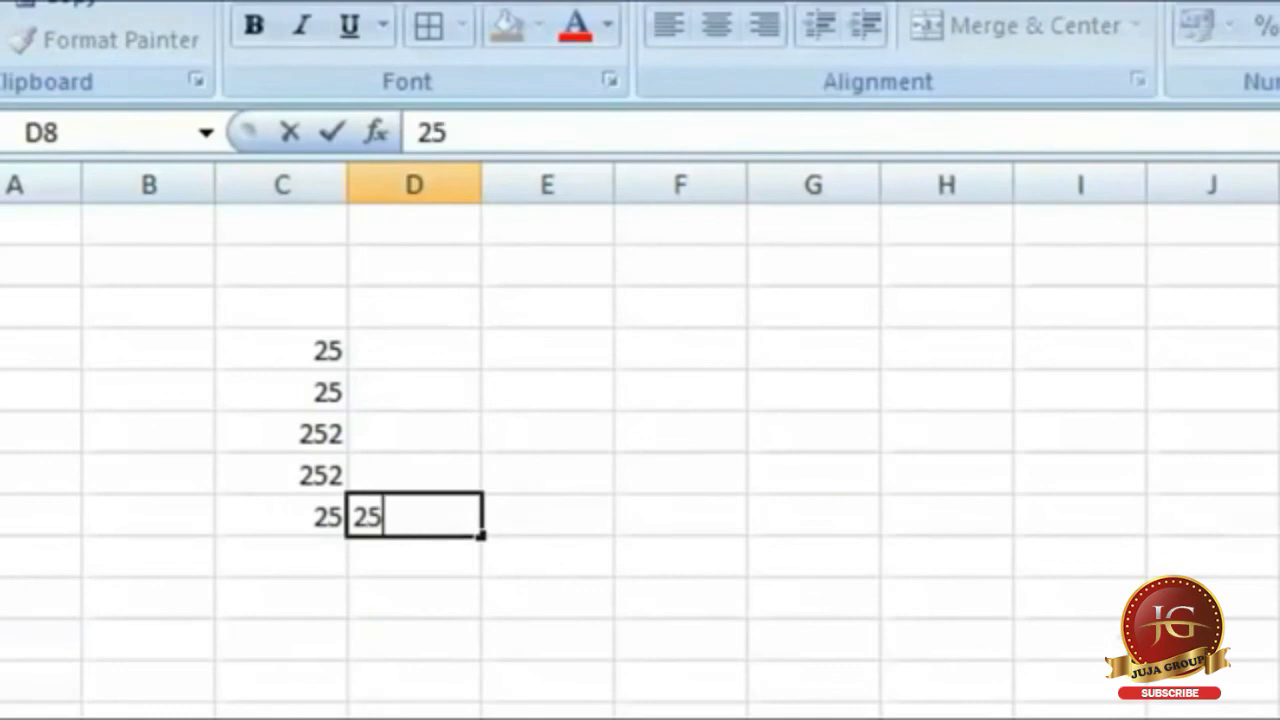
{"action": "key", "text": "Return"}
{"action": "type", "text": "252"}
{"action": "key", "text": "Return"}
{"action": "type", "text": "52"}
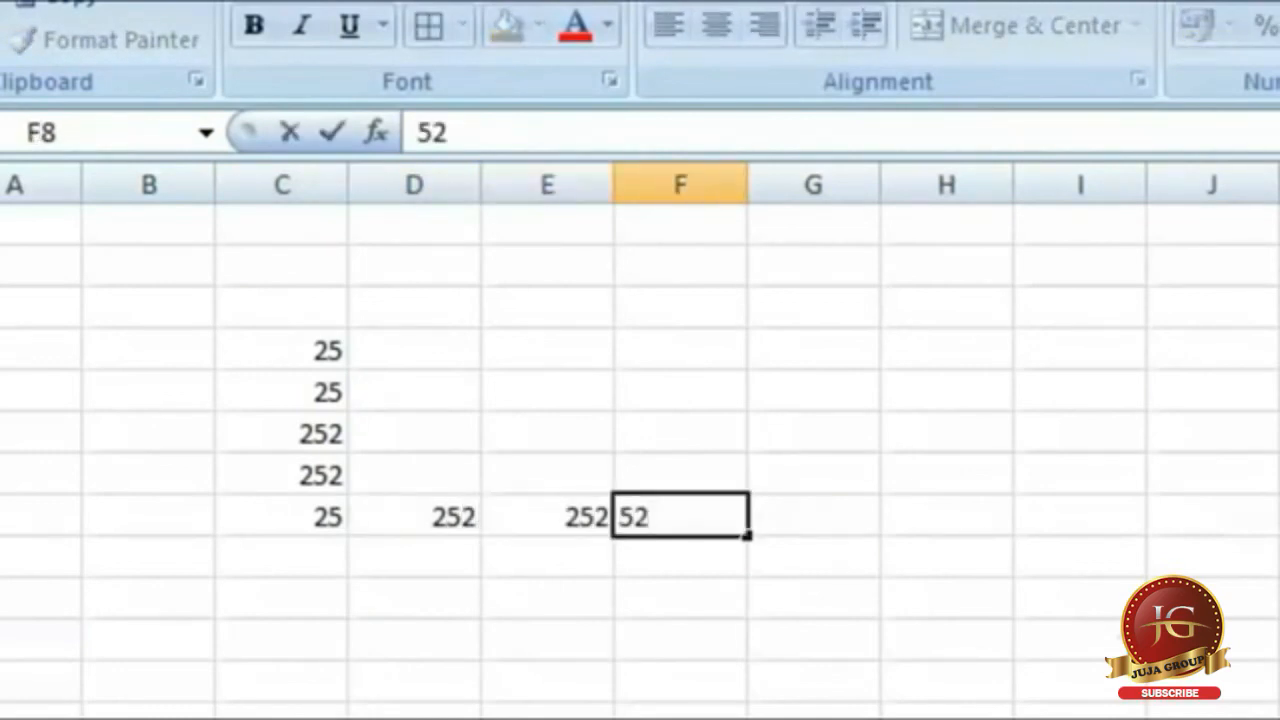
{"action": "key", "text": "Return"}
{"action": "type", "text": "252"}
{"action": "key", "text": "Return"}
{"action": "type", "text": "252"}
{"action": "key", "text": "Return"}
{"action": "type", "text": "5"}
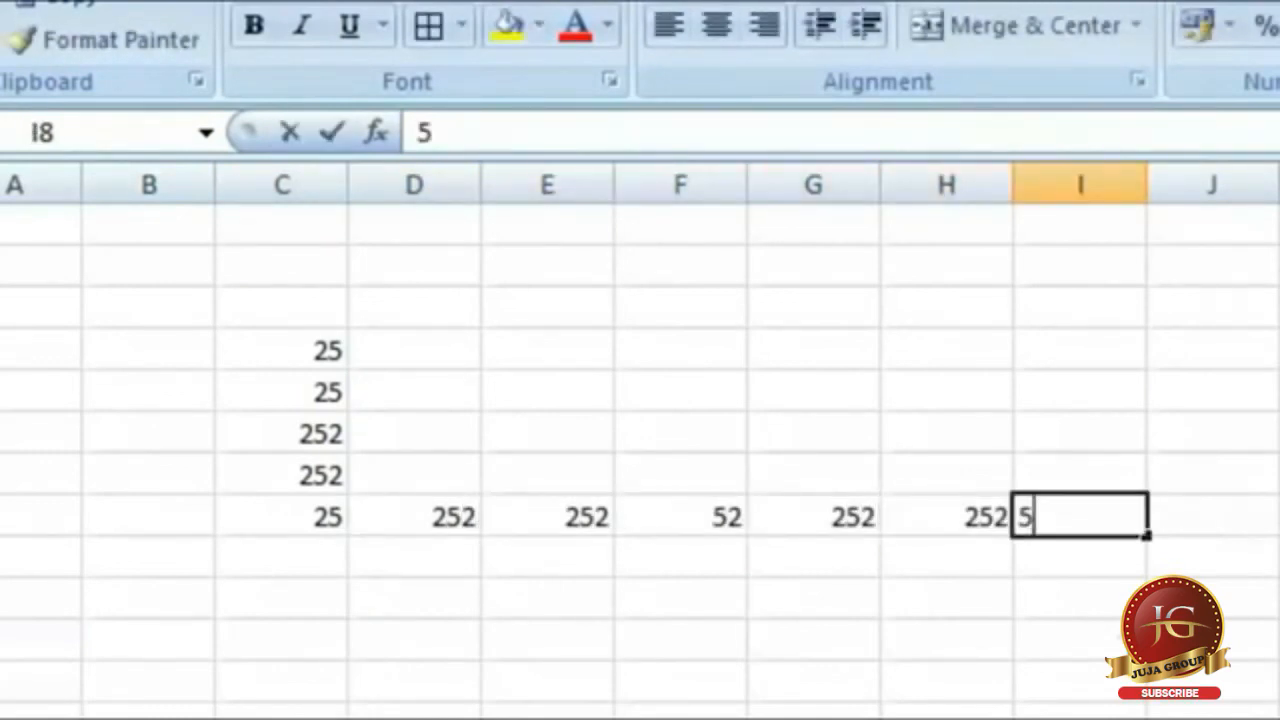
{"action": "type", "text": "25"}
{"action": "key", "text": "Return"}
{"action": "type", "text": "252"}
{"action": "key", "text": "Return"}
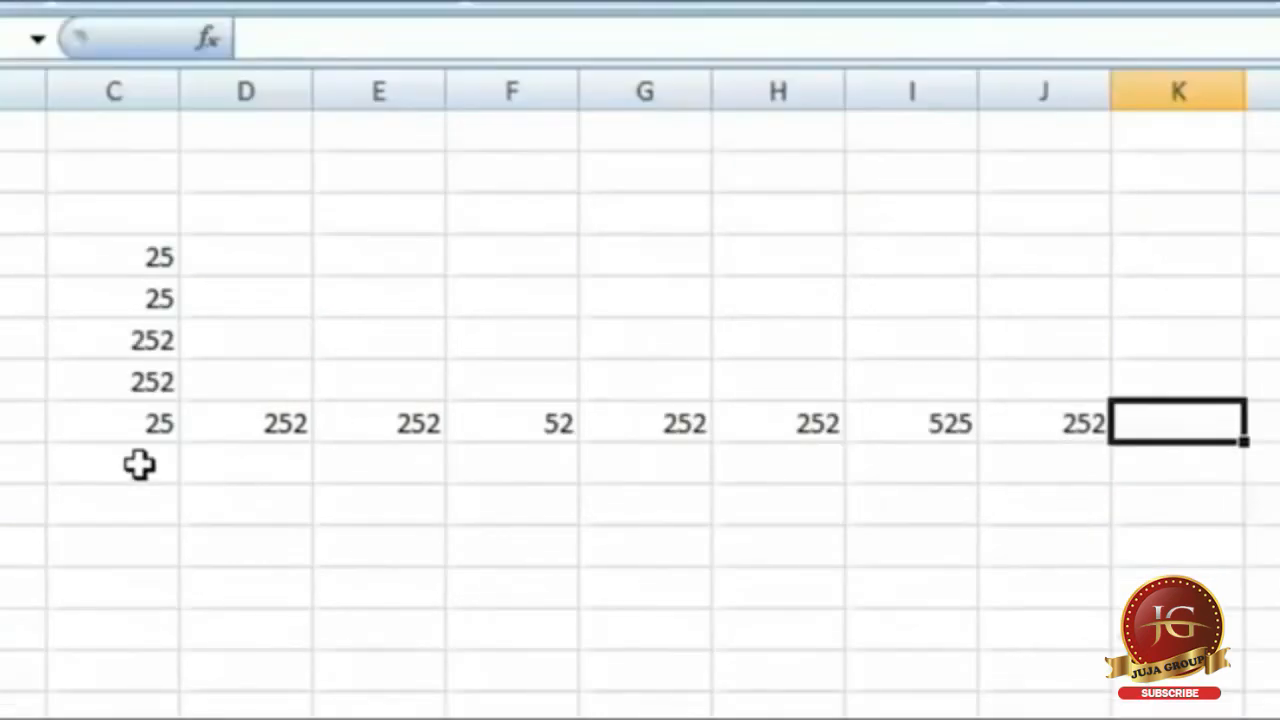
Clear all trial numbers from the range C3 to J12.
{"action": "left_click", "coordinate": [139, 464]}
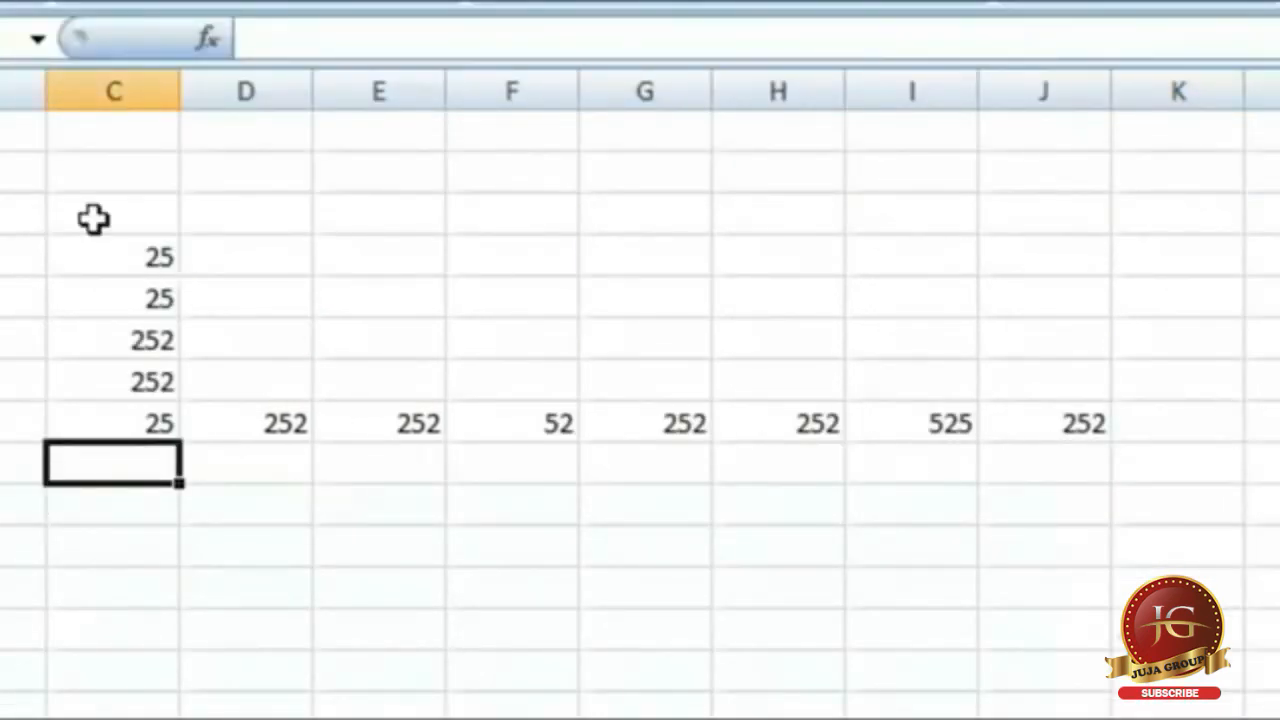
{"action": "left_click_drag", "start_coordinate": [94, 217], "coordinate": [1049, 589]}
{"action": "key", "text": "Delete"}
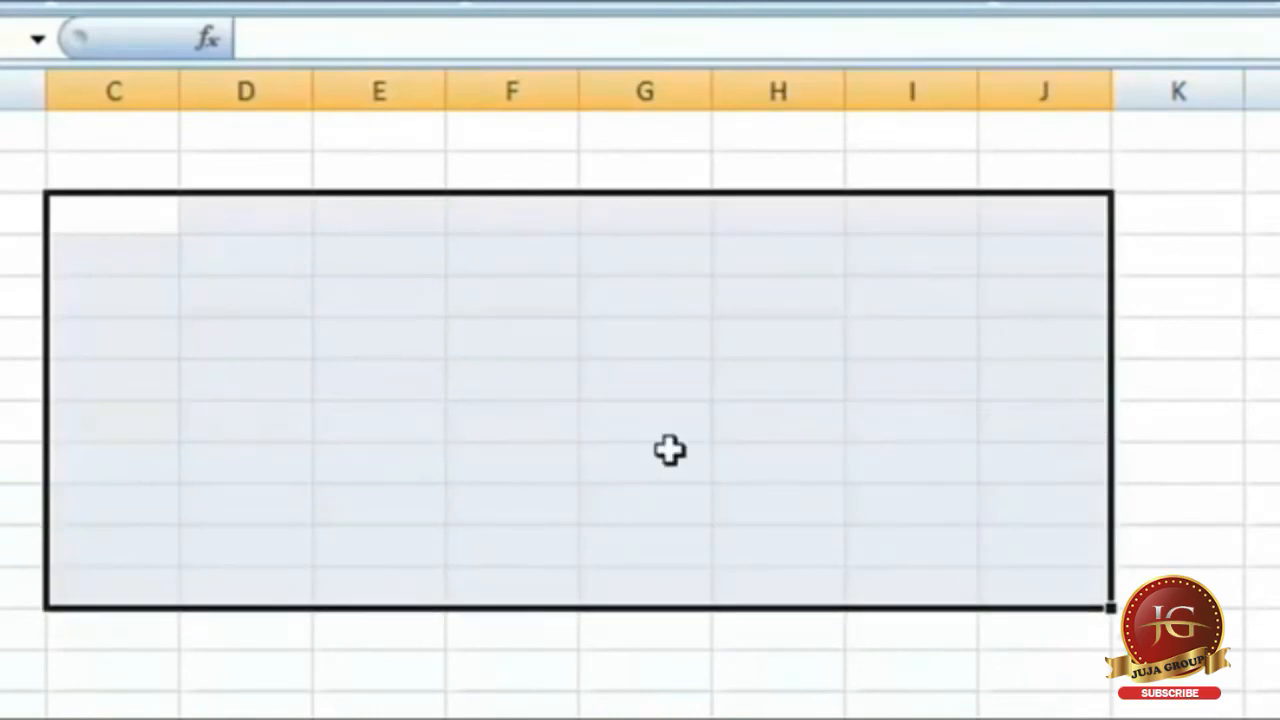
{"action": "left_click", "coordinate": [411, 309]}
Enter 25 in each of cells E3 to H3 and 2 in I3, moving rightward from cell to cell.
{"action": "left_click", "coordinate": [372, 208]}
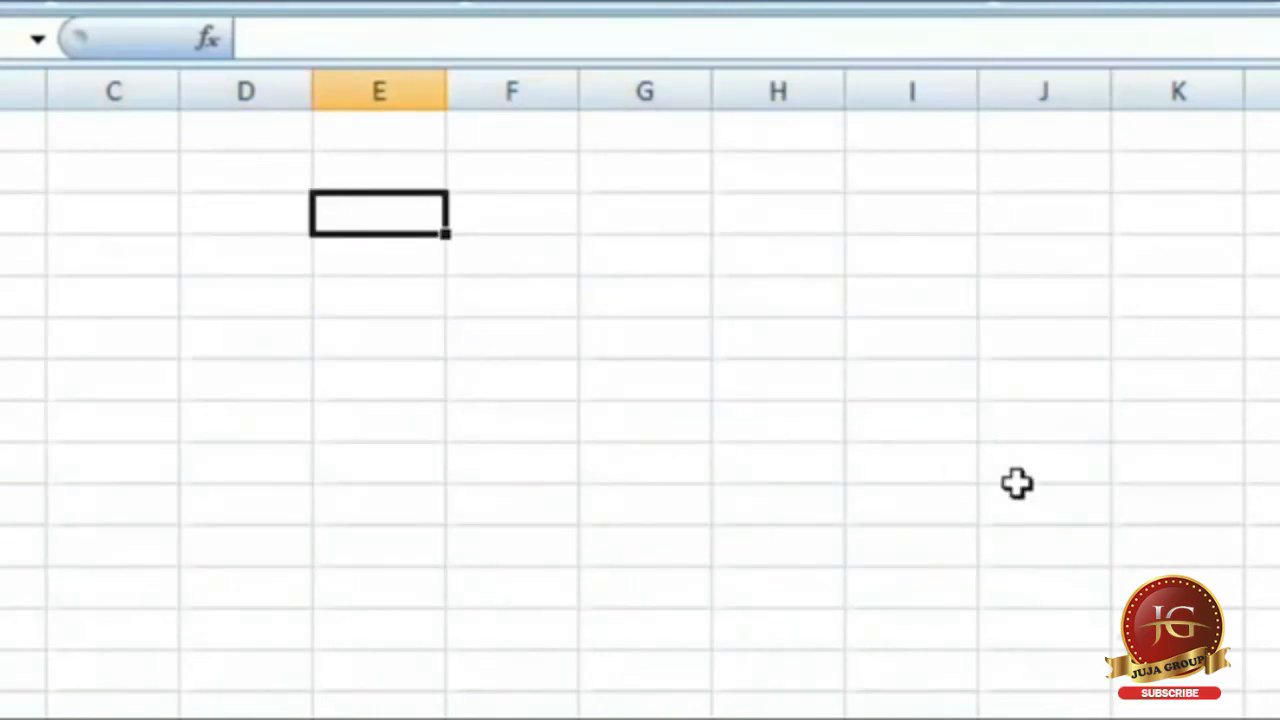
{"action": "type", "text": "25"}
{"action": "key", "text": "Tab"}
{"action": "type", "text": "25"}
{"action": "key", "text": "Tab"}
{"action": "type", "text": "25\t25\t25"}
{"action": "key", "text": "Tab"}
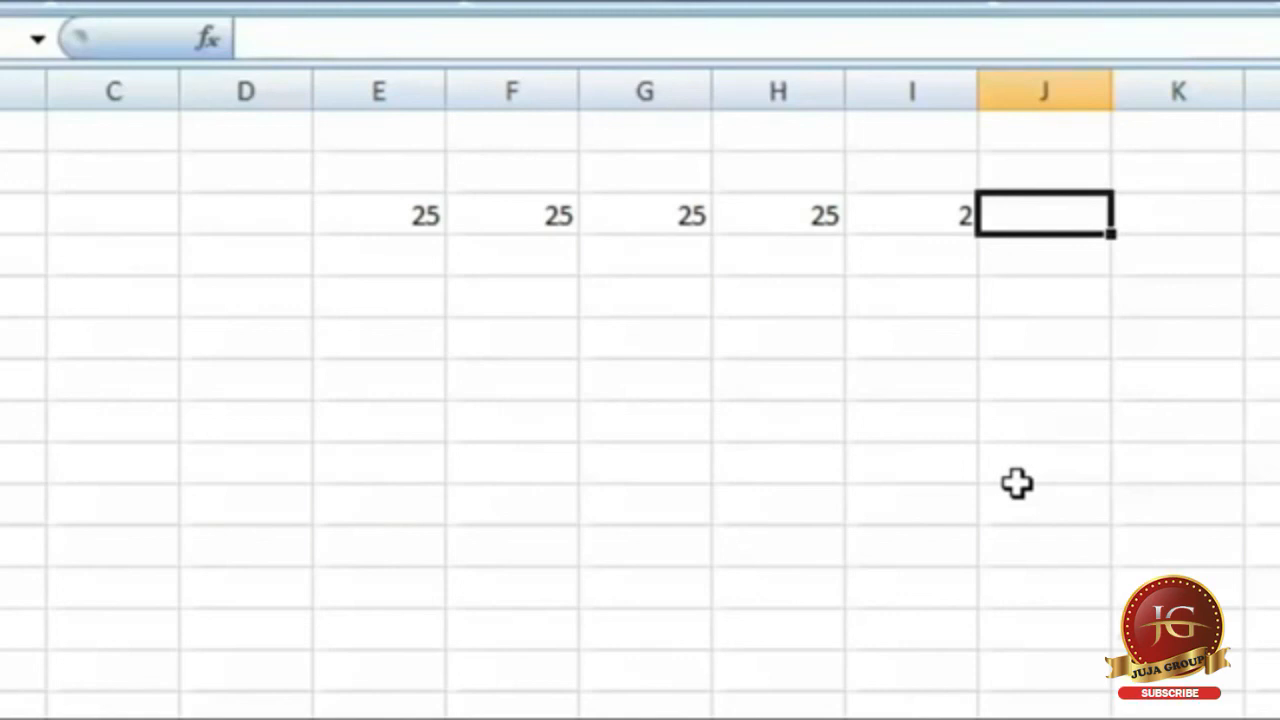
Select E3:F12 and fill it row by row within the selection, ending with 25, 5, 2, 5, 5, 2, 5 and 2 in all remaining cells.
{"action": "left_click_drag", "start_coordinate": [391, 206], "coordinate": [531, 535]}
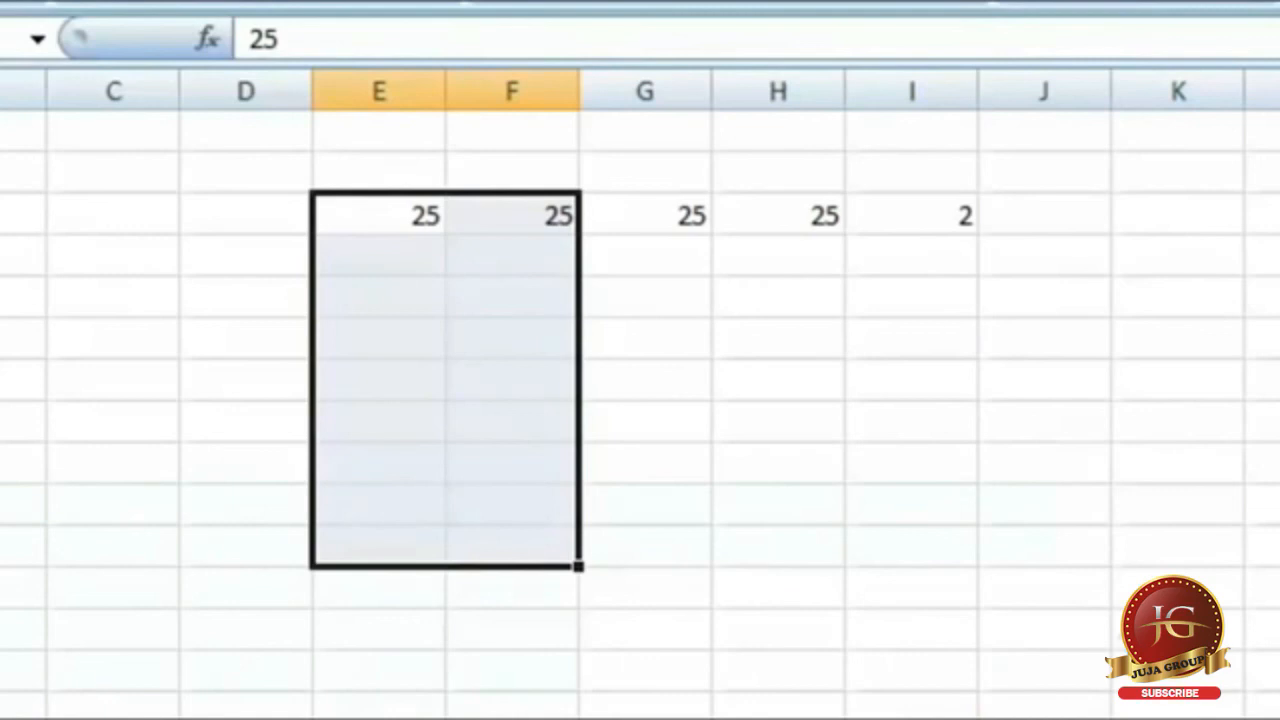
{"action": "left_click_drag", "start_coordinate": [360, 200], "coordinate": [552, 590]}
{"action": "type", "text": "25"}
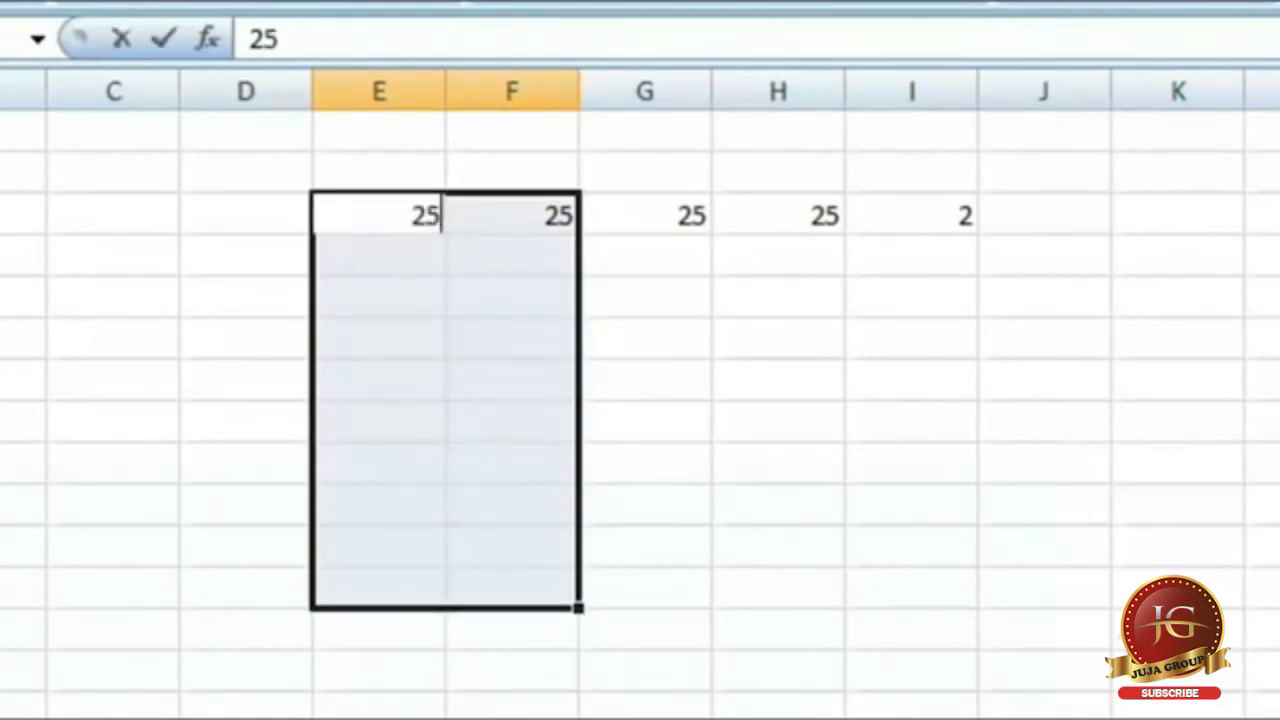
{"action": "key", "text": "Tab"}
{"action": "key", "text": "Tab"}
{"action": "type", "text": "25"}
{"action": "key", "text": "Tab"}
{"action": "type", "text": "285"}
{"action": "key", "text": "Tab"}
{"action": "type", "text": "25"}
{"action": "key", "text": "Tab"}
{"action": "type", "text": "252"}
{"action": "key", "text": "Tab"}
{"action": "type", "text": "52"}
{"action": "key", "text": "Tab"}
{"action": "type", "text": "52"}
{"action": "key", "text": "Tab"}
{"action": "type", "text": "52"}
{"action": "key", "text": "Tab"}
{"action": "type", "text": "52"}
{"action": "key", "text": "Tab"}
{"action": "type", "text": "52"}
{"action": "key", "text": "Tab"}
{"action": "type", "text": "52\t52\t5\t2\t5\t2\t5\t2\t5"}
{"action": "key", "text": "Tab"}
{"action": "type", "text": "5"}
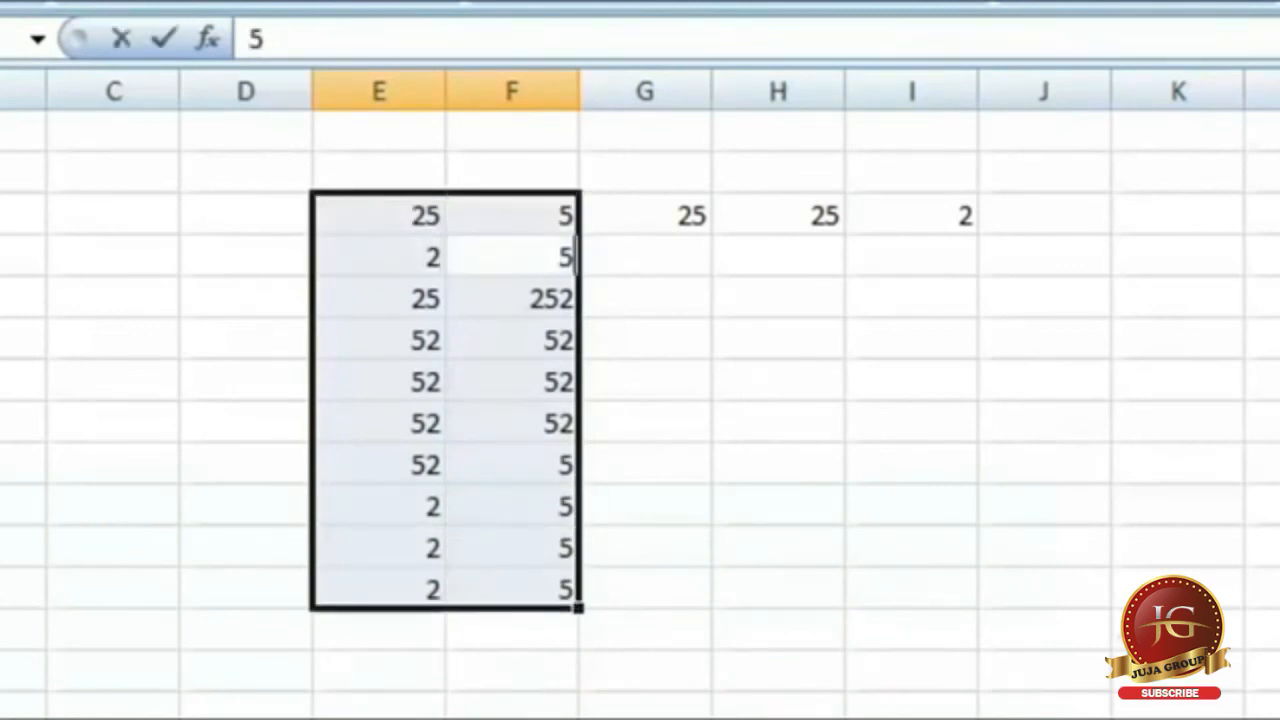
{"action": "type", "text": "\t2\t5\t5\t2\t5\t2\t2\t2\t2\t2\t2\t2\t2\t2\t2\t2\t2\t2"}
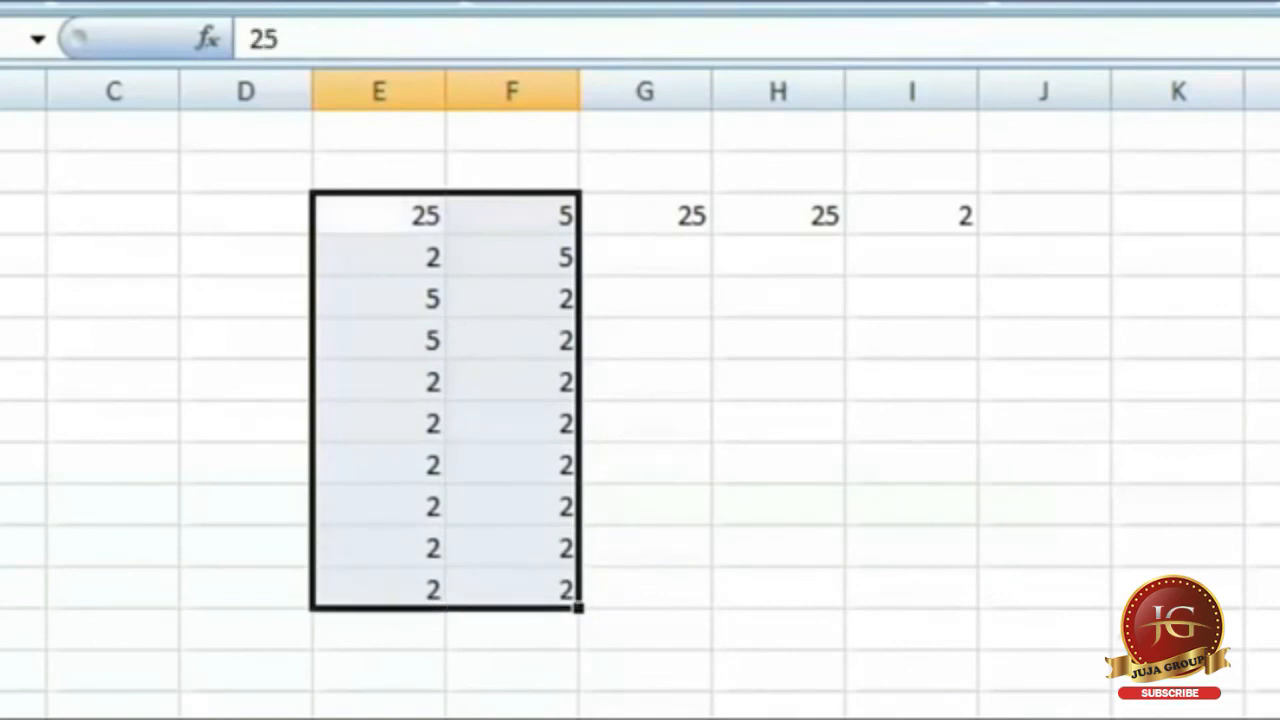
Select G3:K5 and fill it row by row within the selection with 2 in every cell except 5 in J3.
{"action": "left_click_drag", "start_coordinate": [645, 215], "coordinate": [1246, 297]}
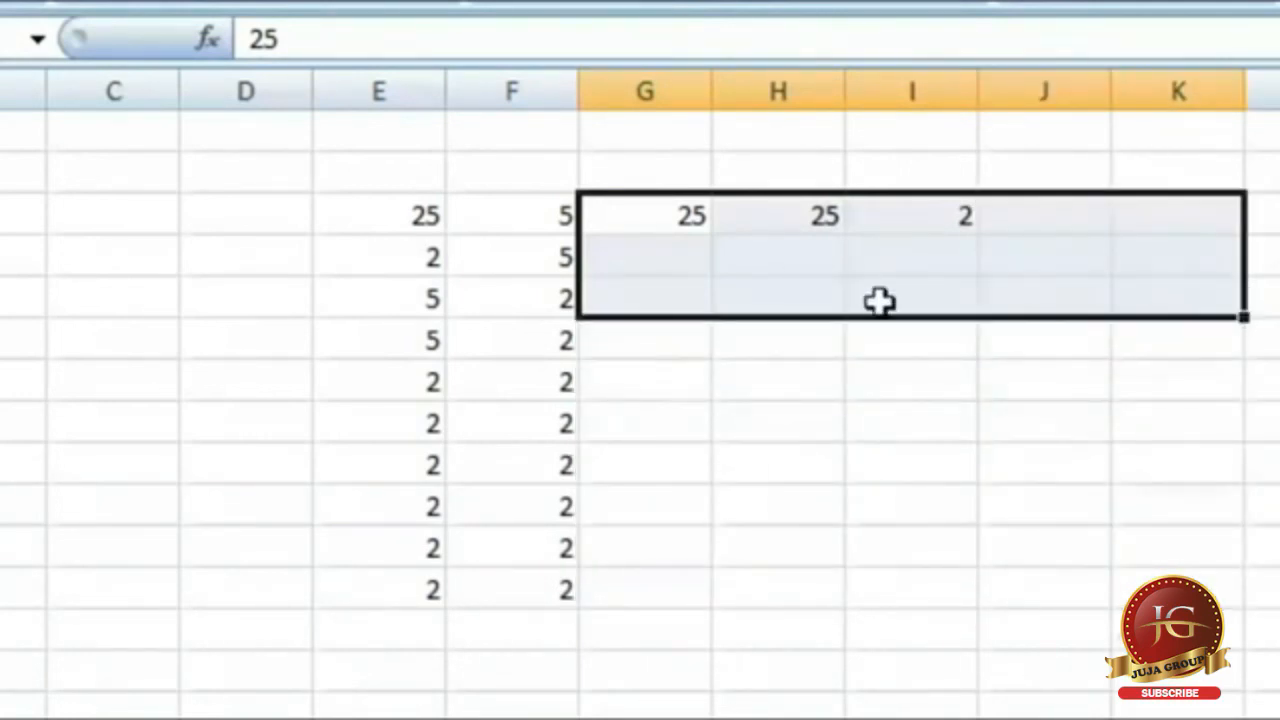
{"action": "key", "text": "Tab"}
{"action": "type", "text": "2"}
{"action": "key", "text": "Tab"}
{"action": "key", "text": "Tab"}
{"action": "type", "text": "5"}
{"action": "key", "text": "Tab"}
{"action": "type", "text": "2"}
{"action": "key", "text": "Tab"}
{"action": "type", "text": "22"}
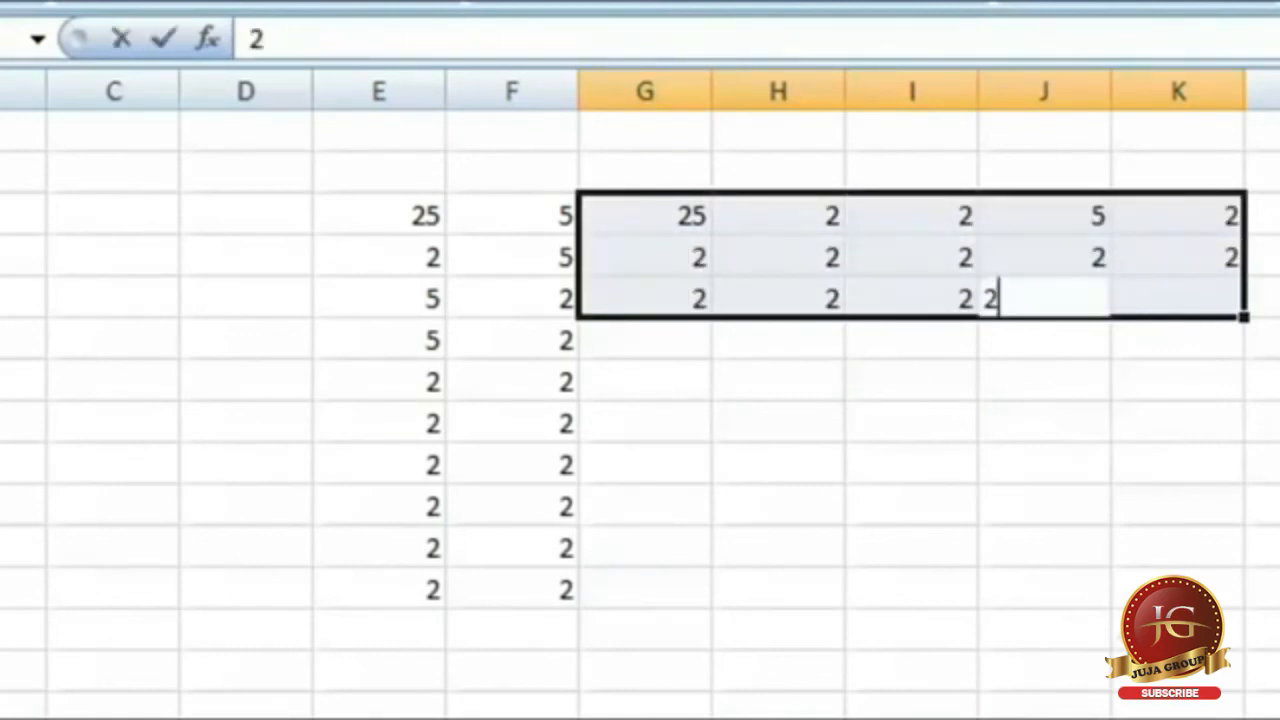
{"action": "type", "text": "\t2\t2\t2\t2\t2\t2\t2\t2\t2"}
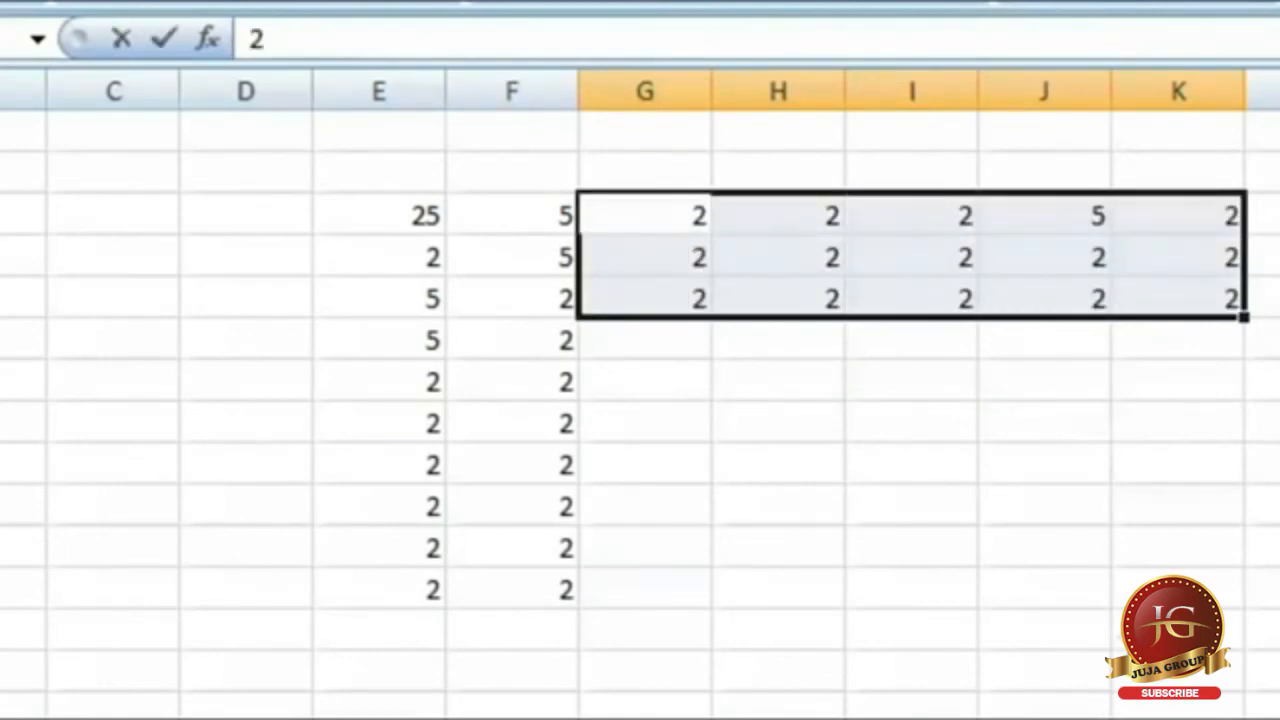